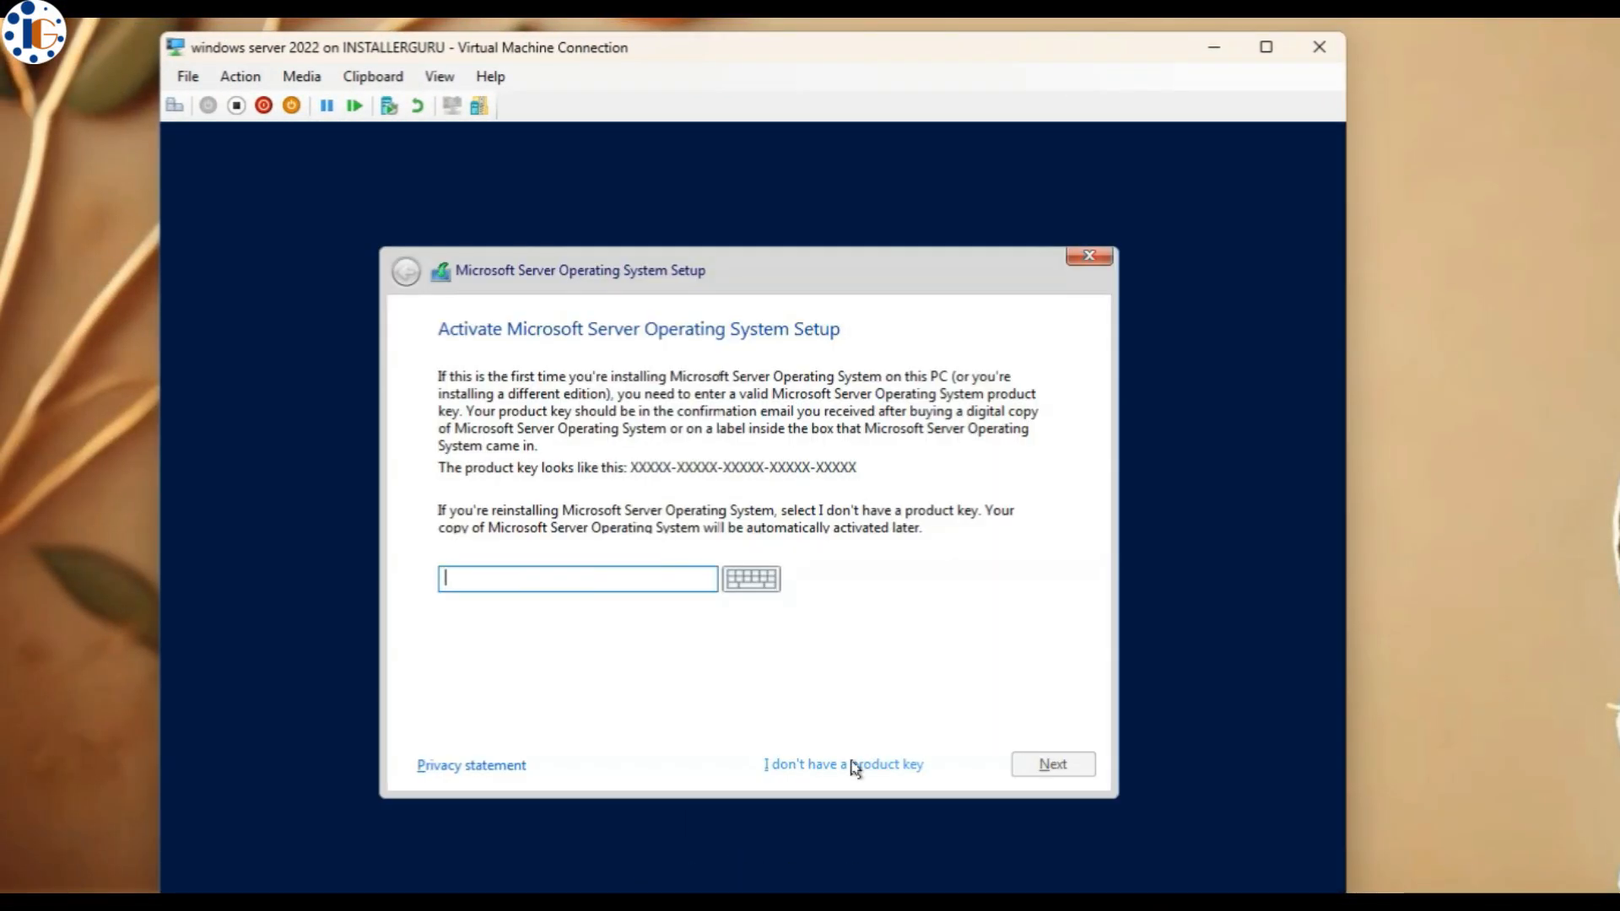
- Custom-install Windows Server 2022 Desktop Experience without a product key and set the Administrator password
click(849, 766)
key(Down)
click(1039, 762)
click(601, 724)
click(1053, 764)
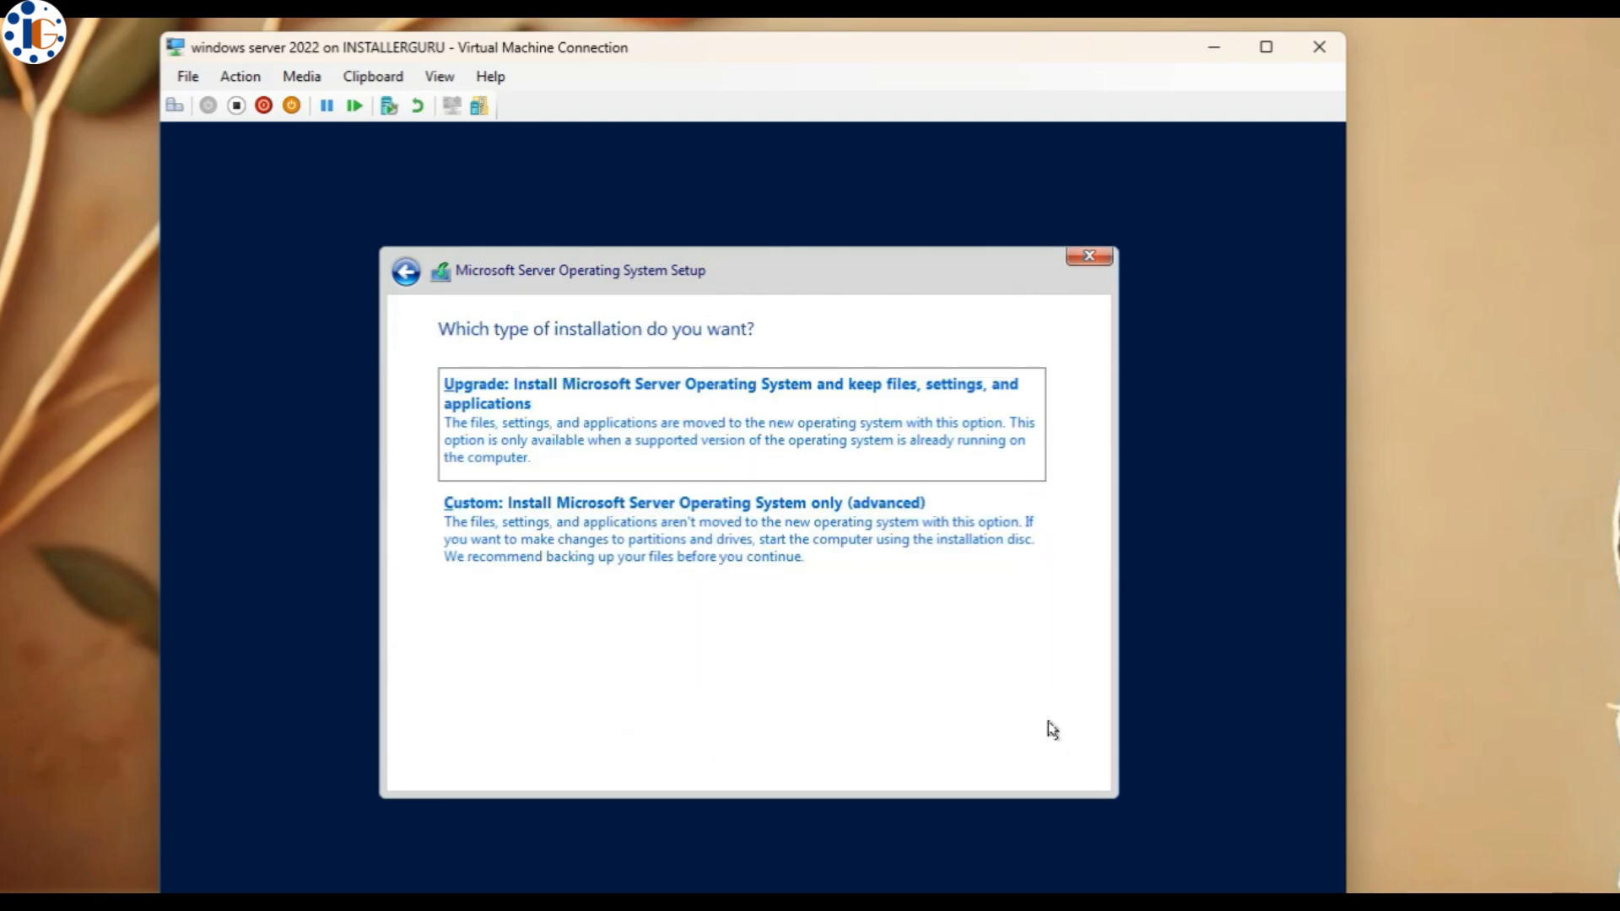
click(785, 559)
click(1046, 763)
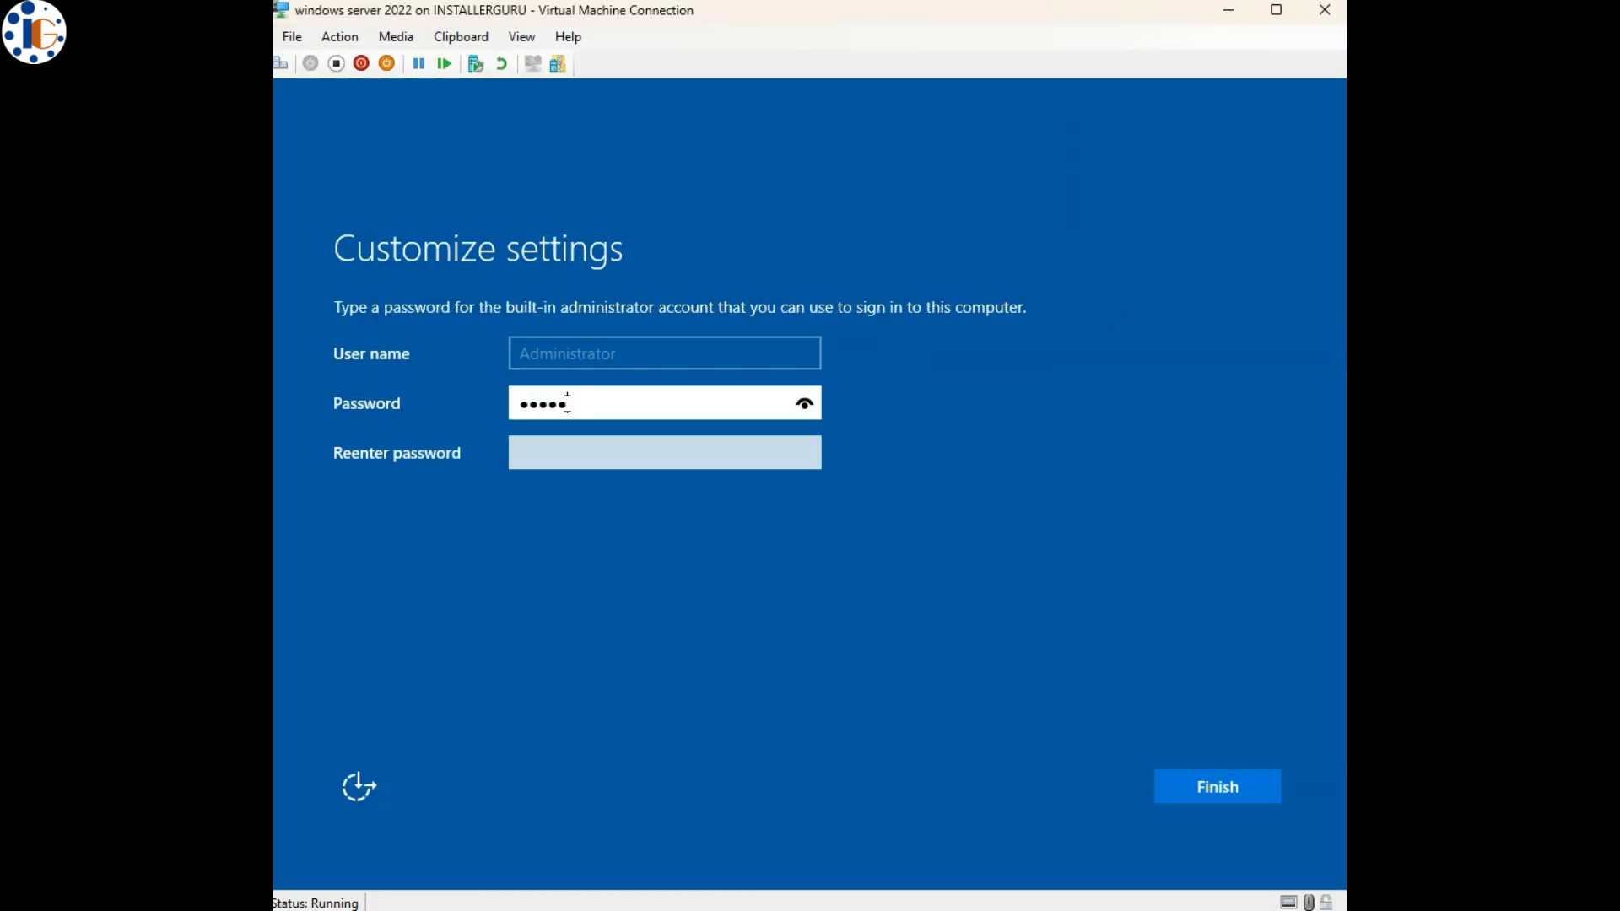
key(Tab)
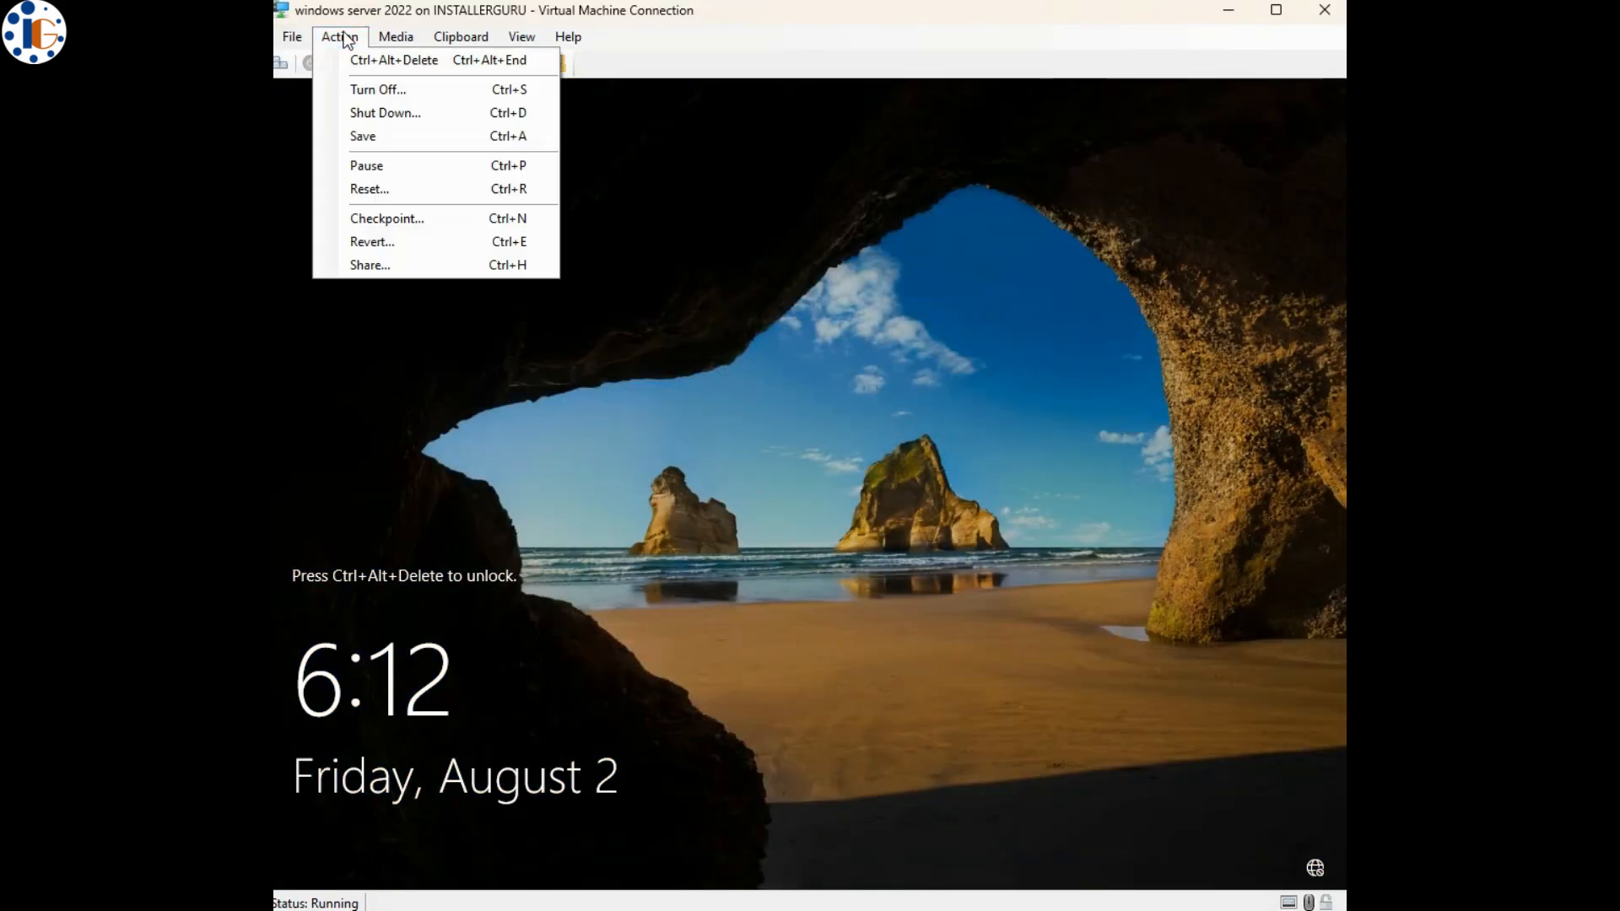
- Sign in as Administrator, view the Local Server properties, and open the date and time settings
key(ctrl+alt+End)
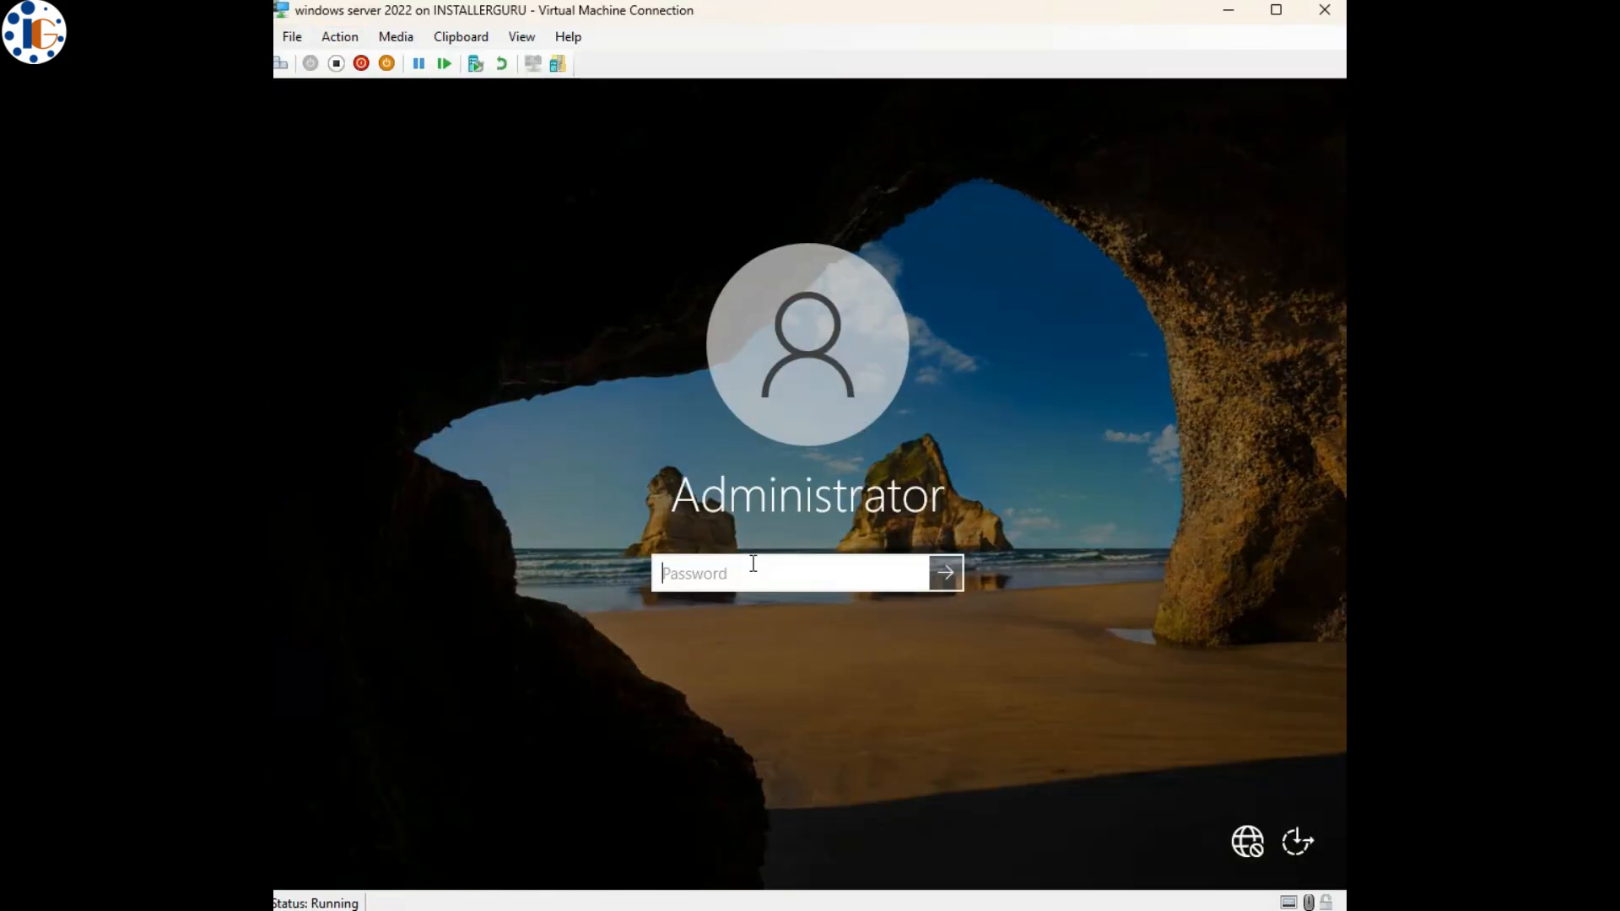
key(Return)
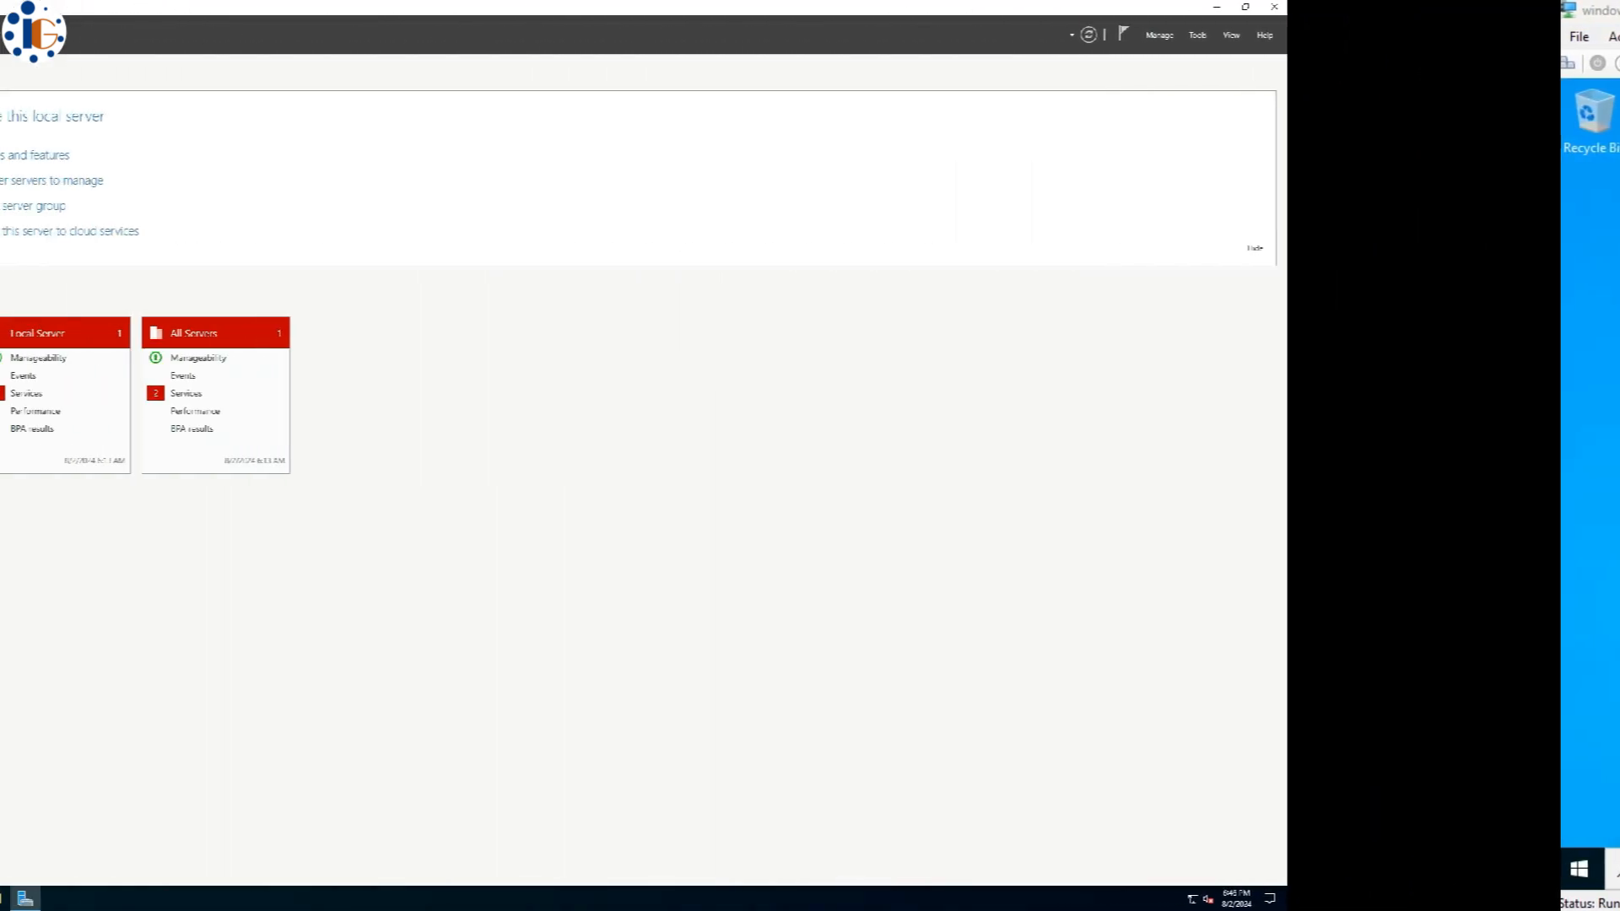
click(52, 96)
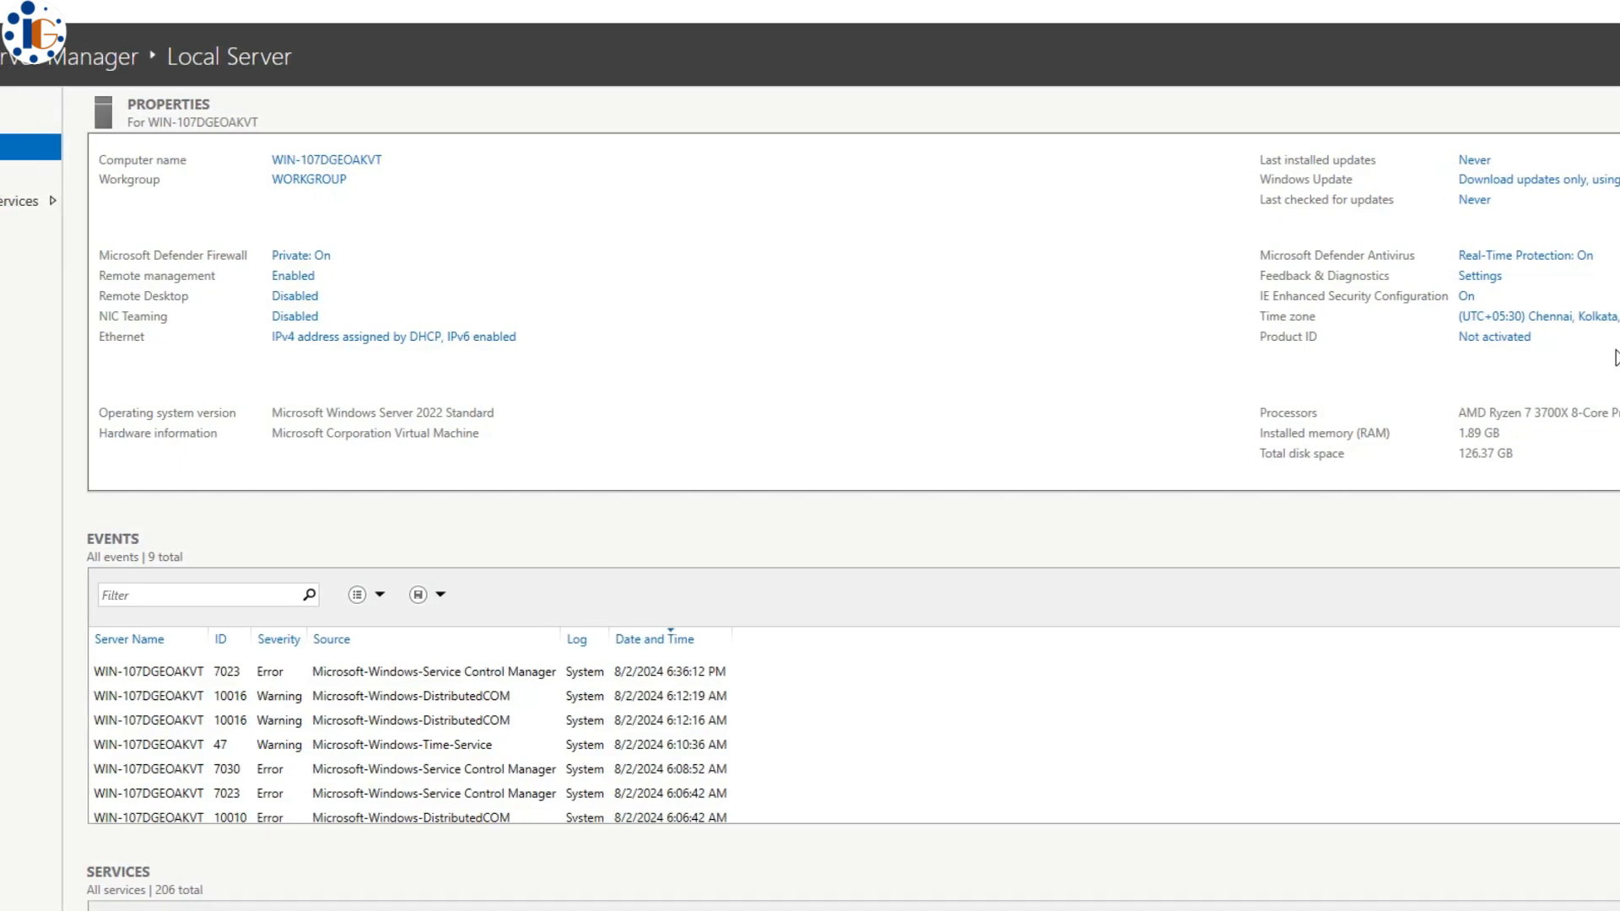
click(1574, 324)
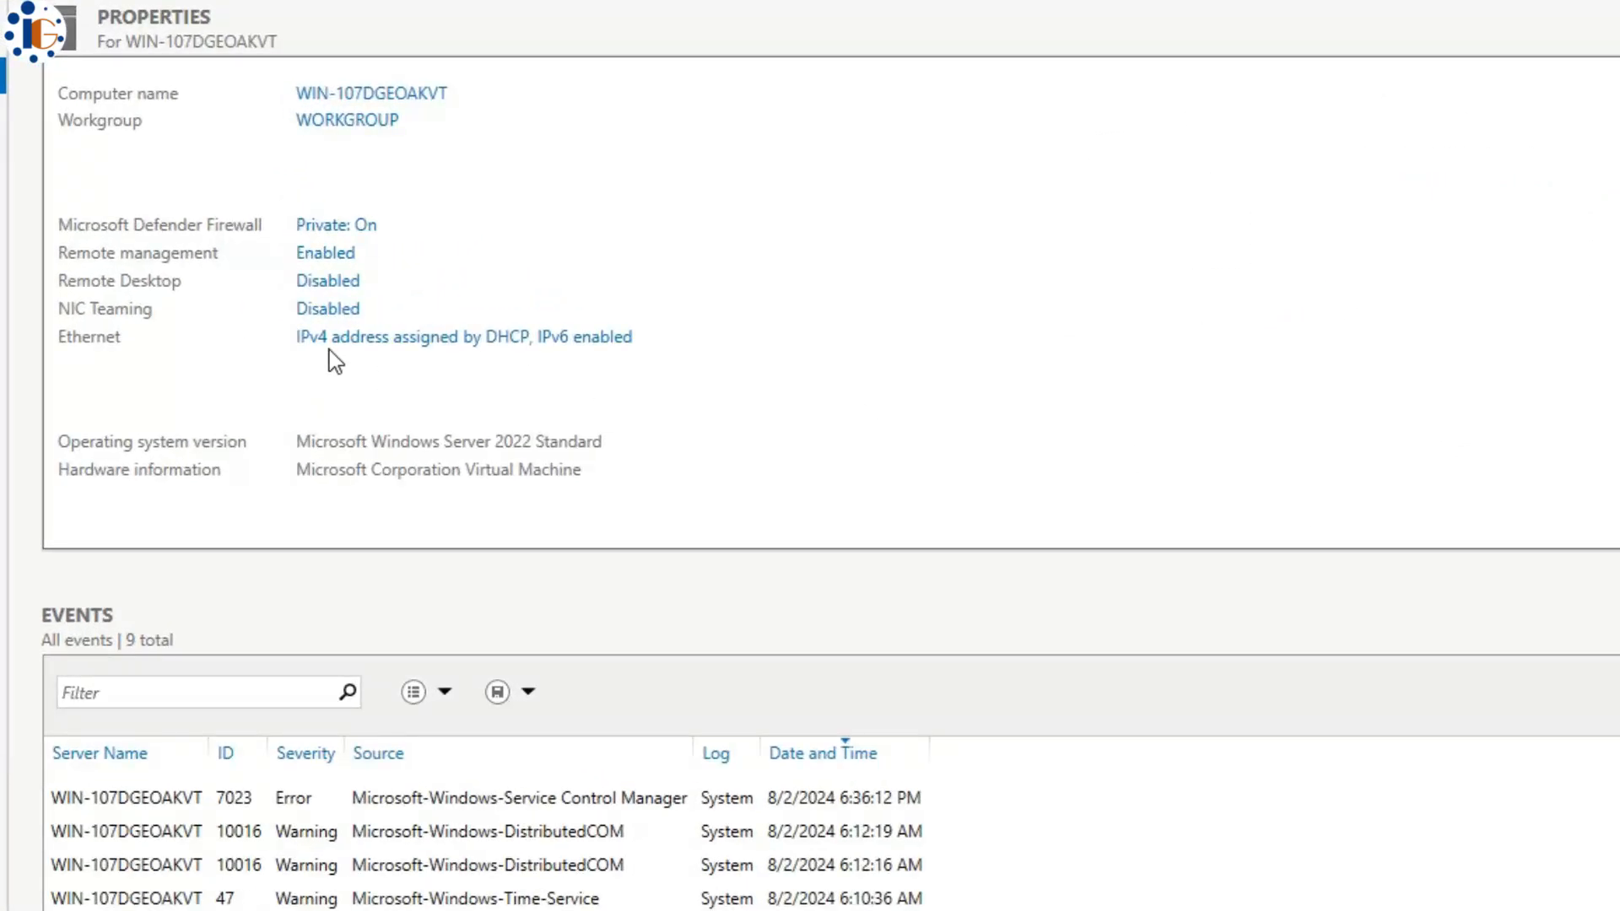
- Give the Ethernet adapter the static IPv4 address 172.18.91.10 with mask 255.255.240.0
click(429, 342)
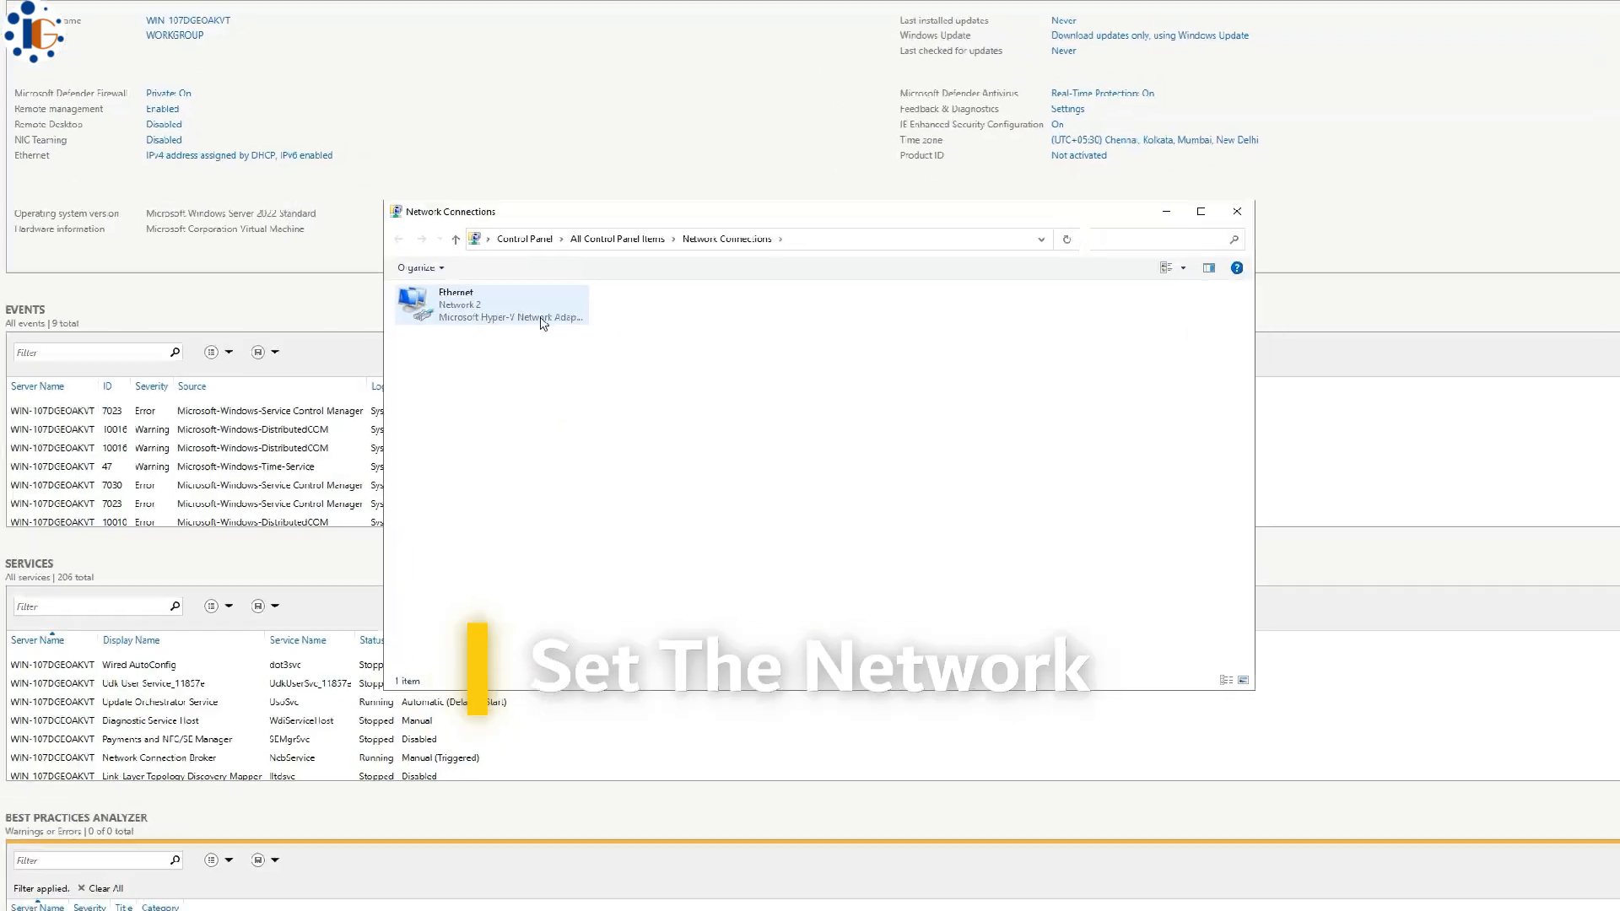
right_click(366, 253)
key(Escape)
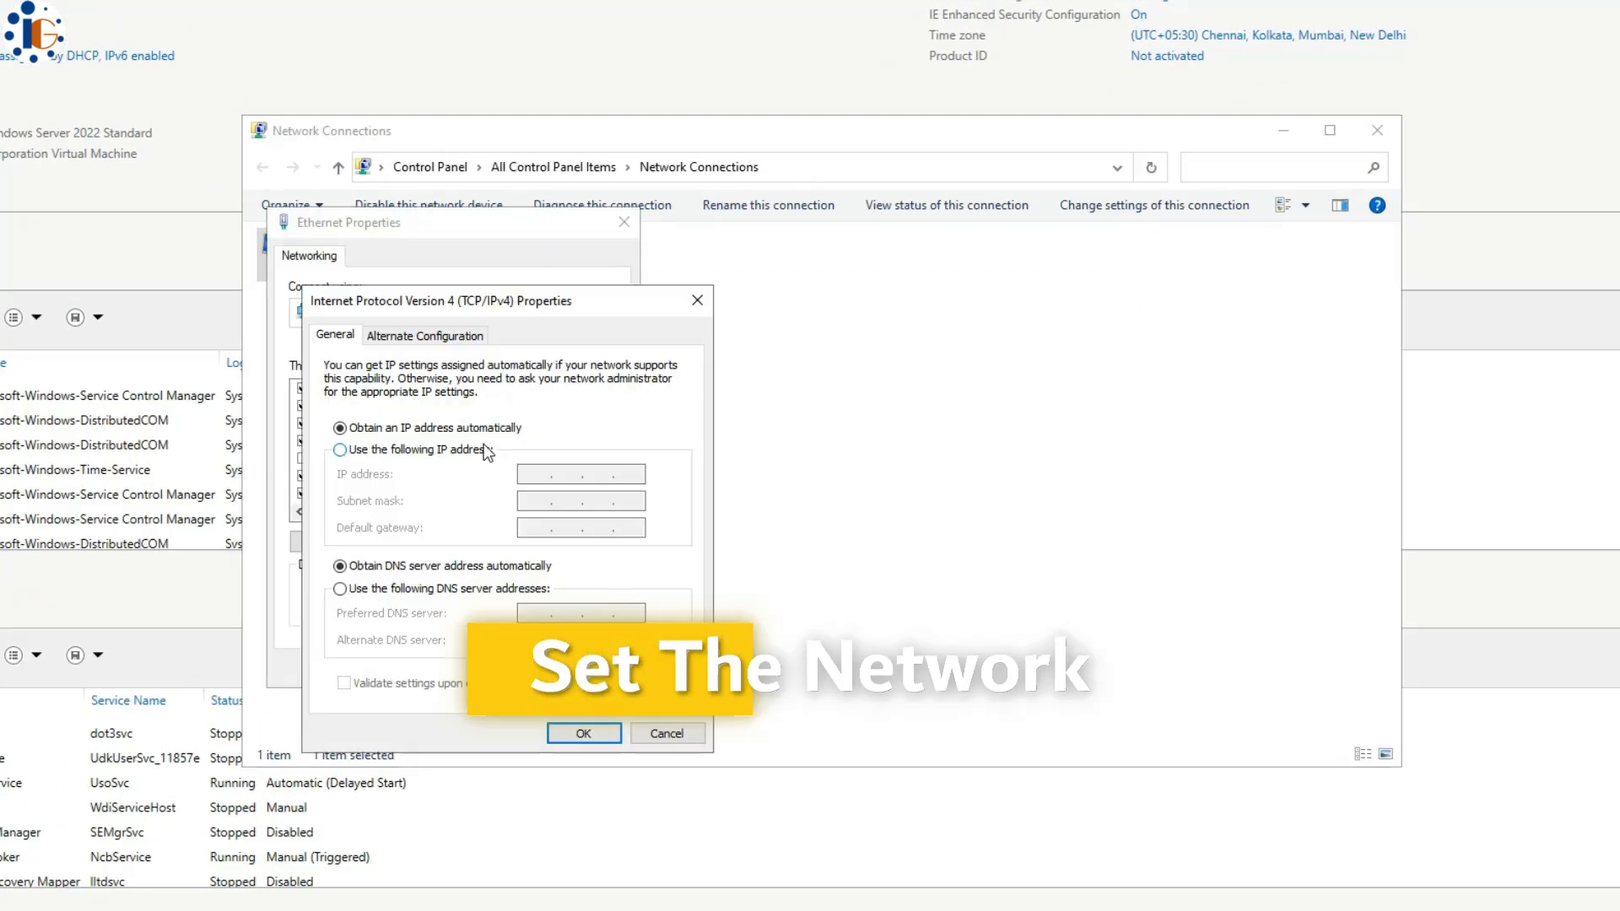
click(340, 449)
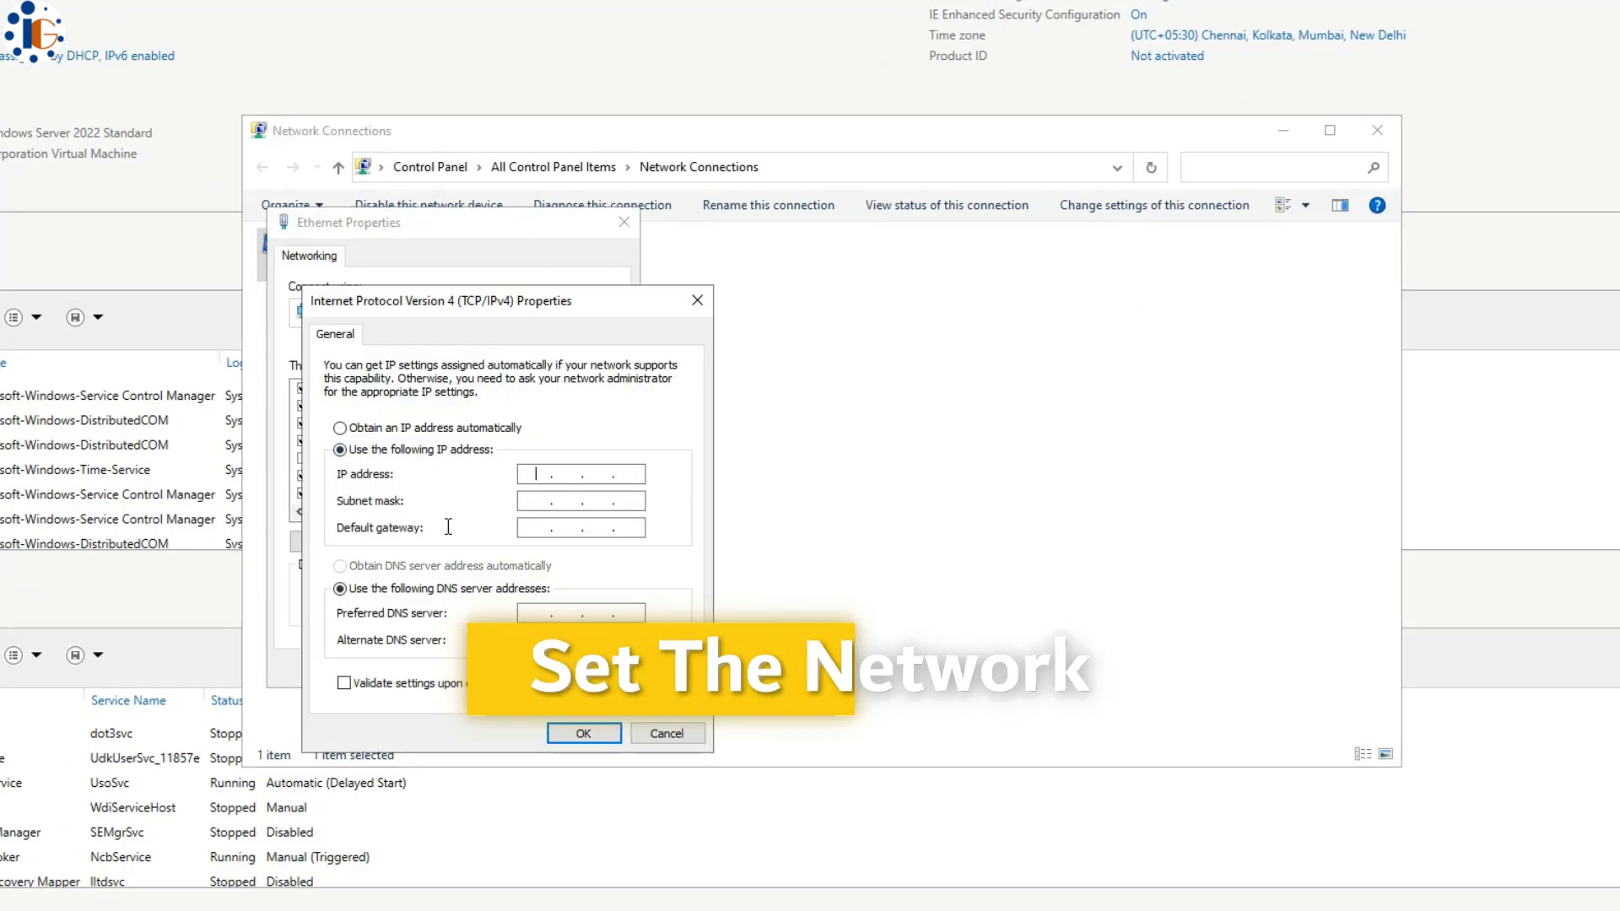
click(539, 471)
text(172.18.91.10)
key(Tab)
text(255.255.240.0)
key(Tab)
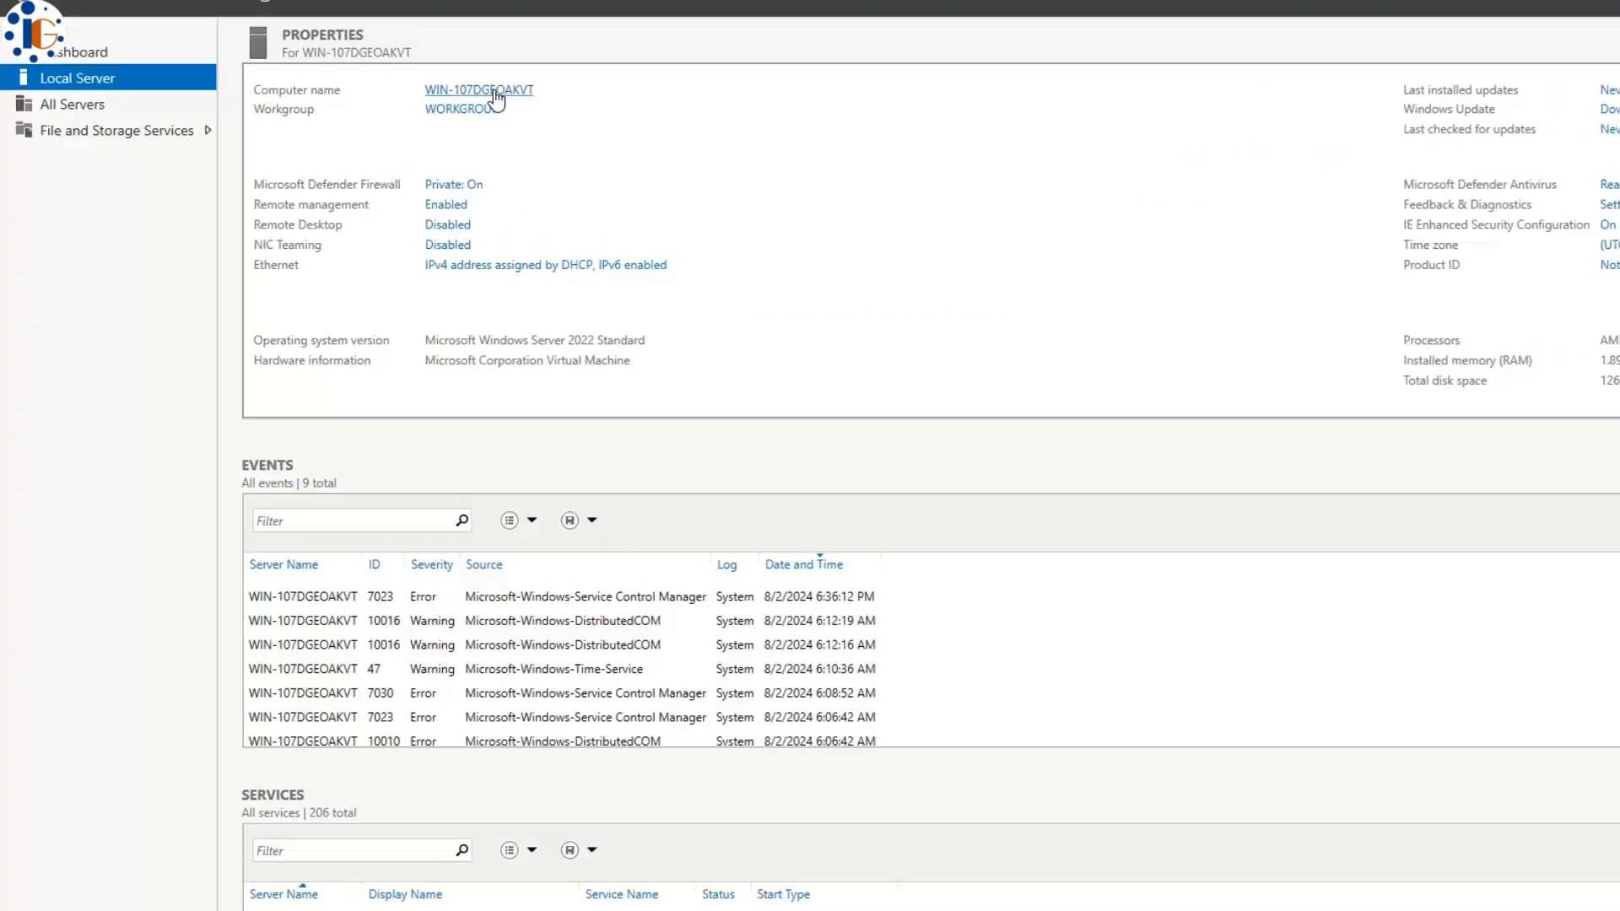
- Rename the computer to dnsserver and restart the server
click(495, 91)
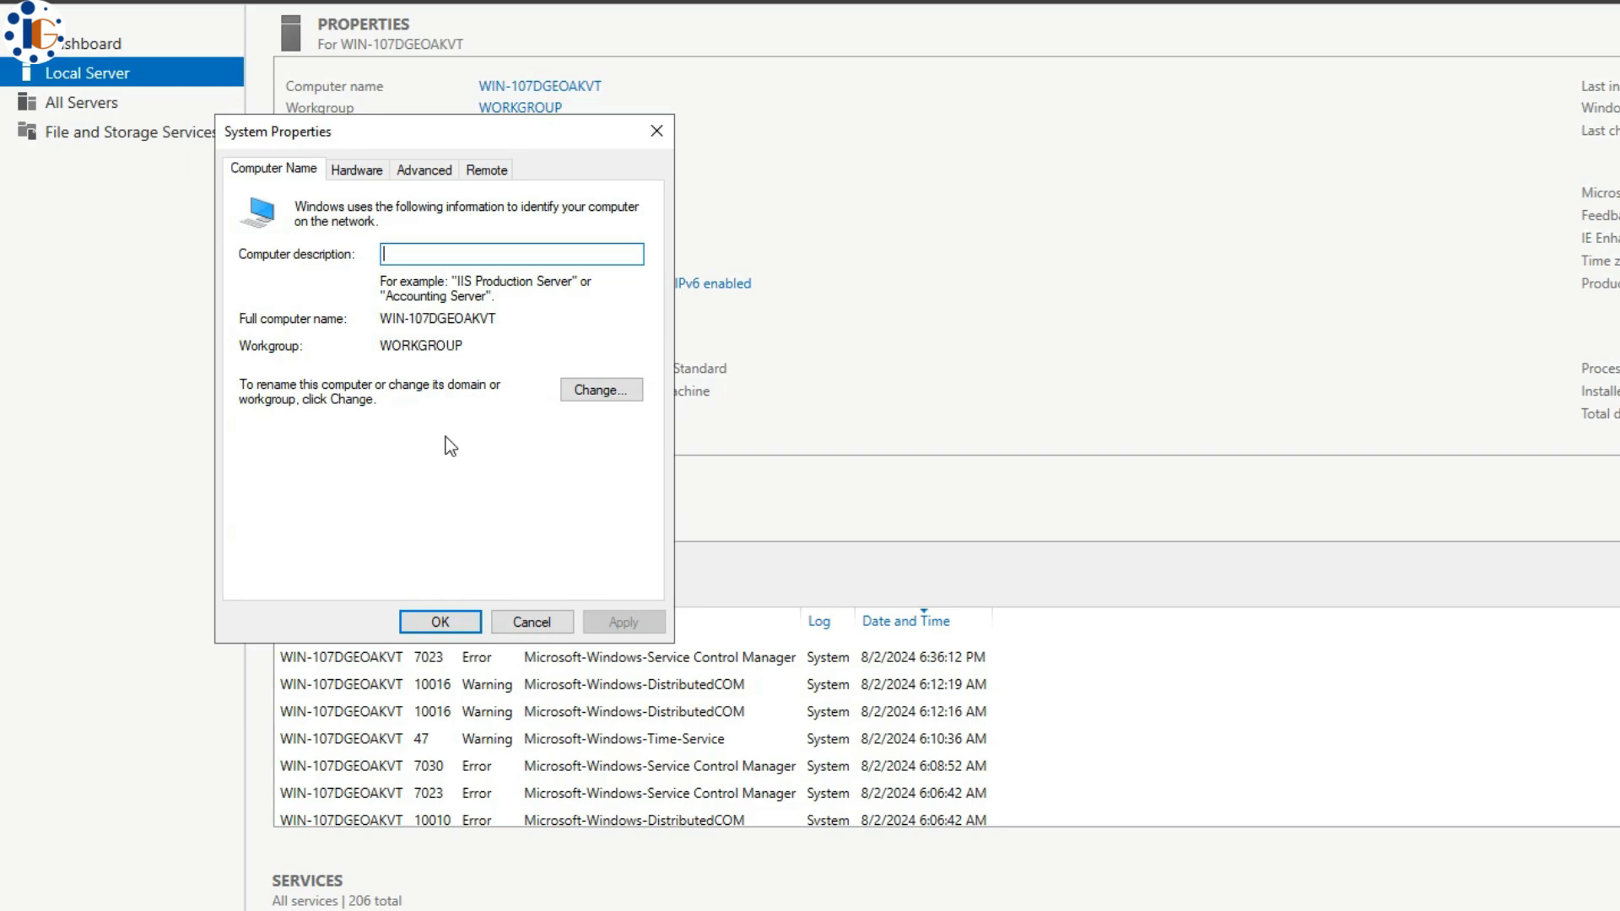
click(601, 390)
text(dns)
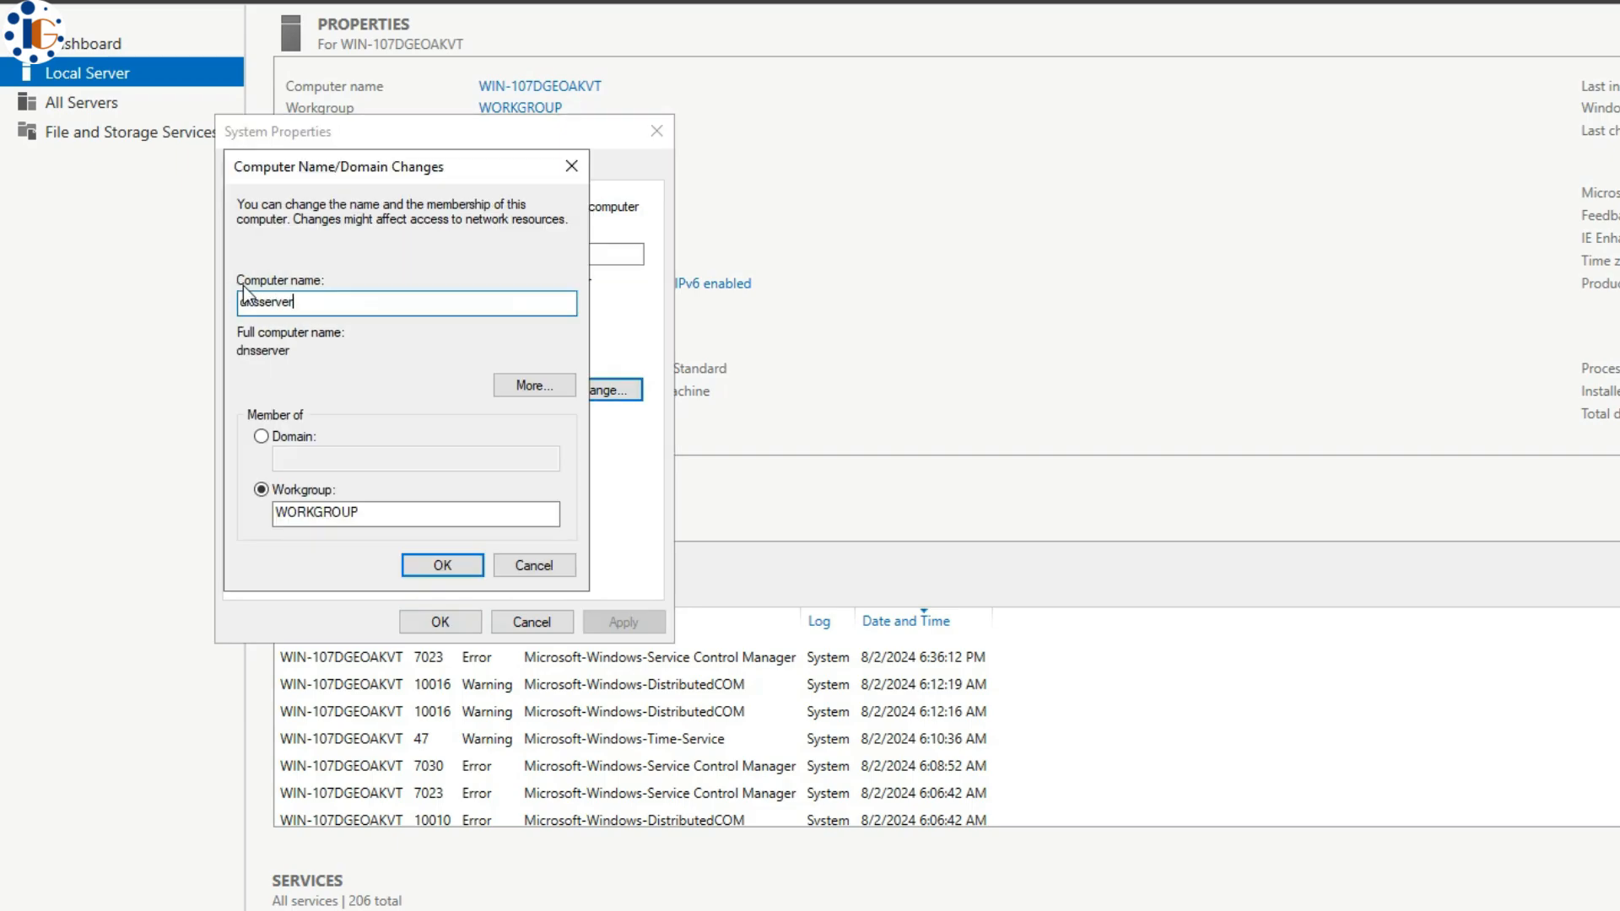
text(server)
click(432, 564)
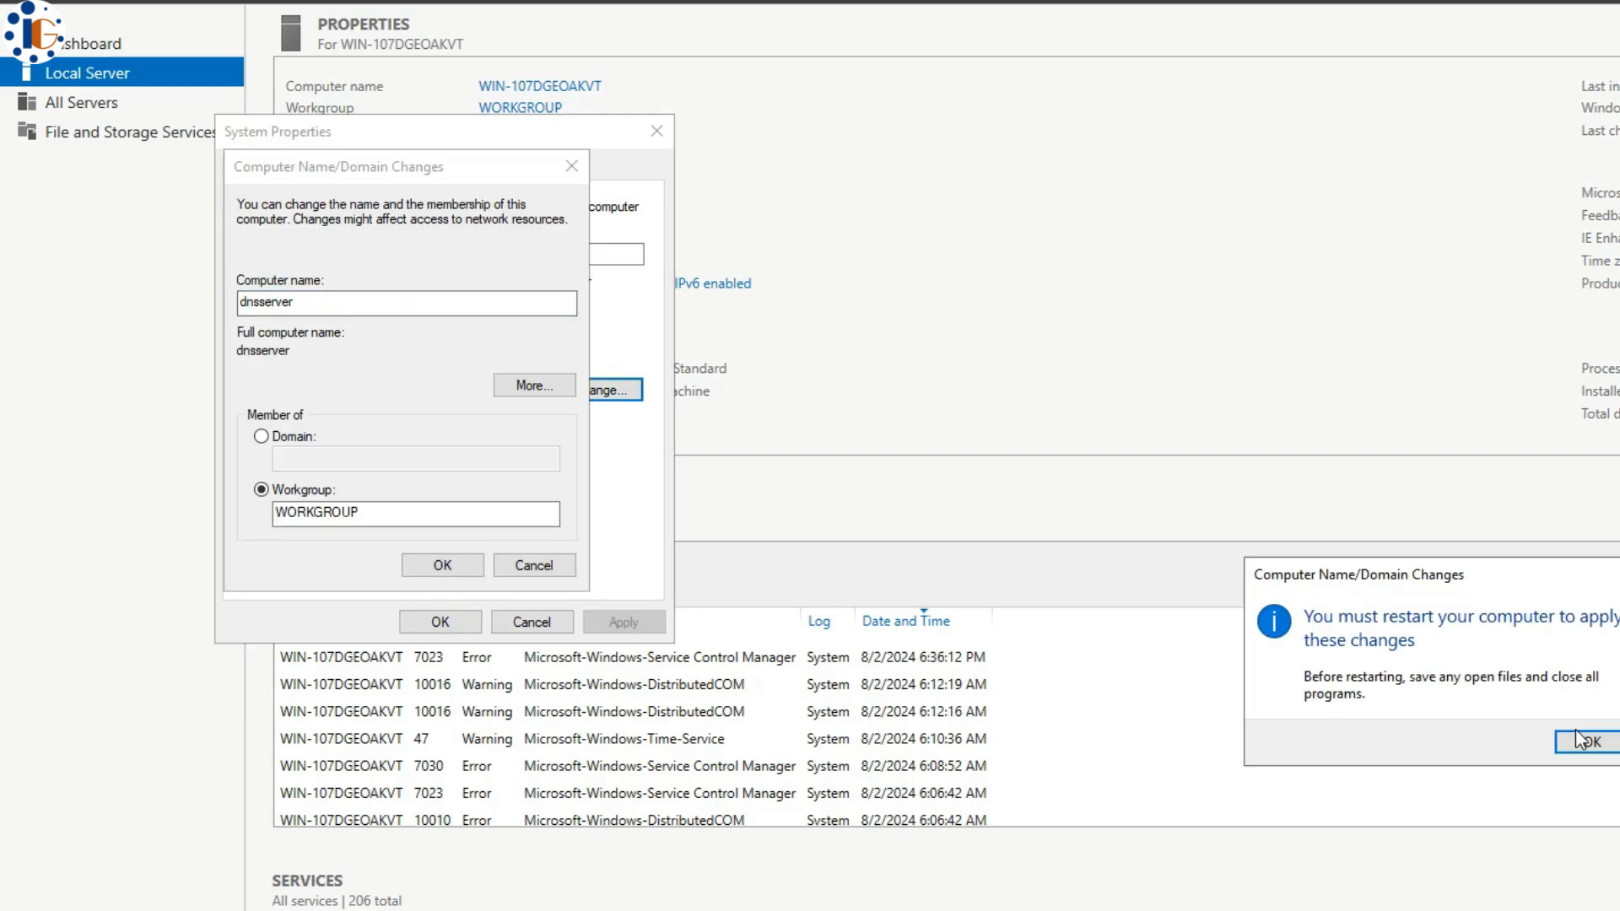
key(Return)
click(464, 622)
click(799, 461)
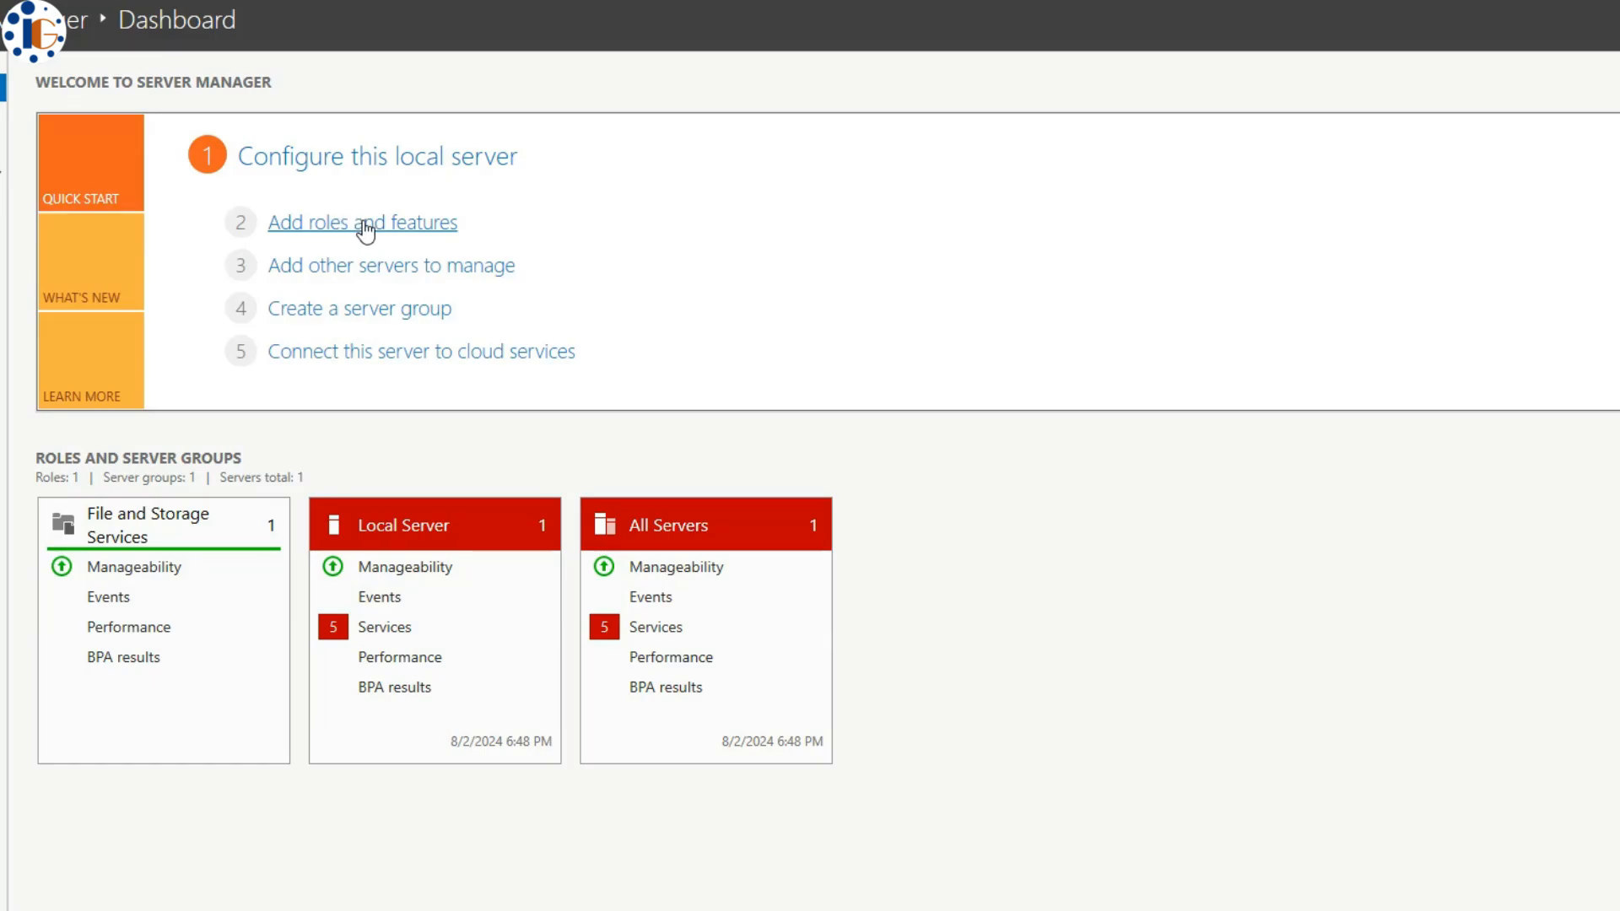
- In Add Roles and Features, select Active Directory Domain Services with its management features on dnsserver
click(365, 224)
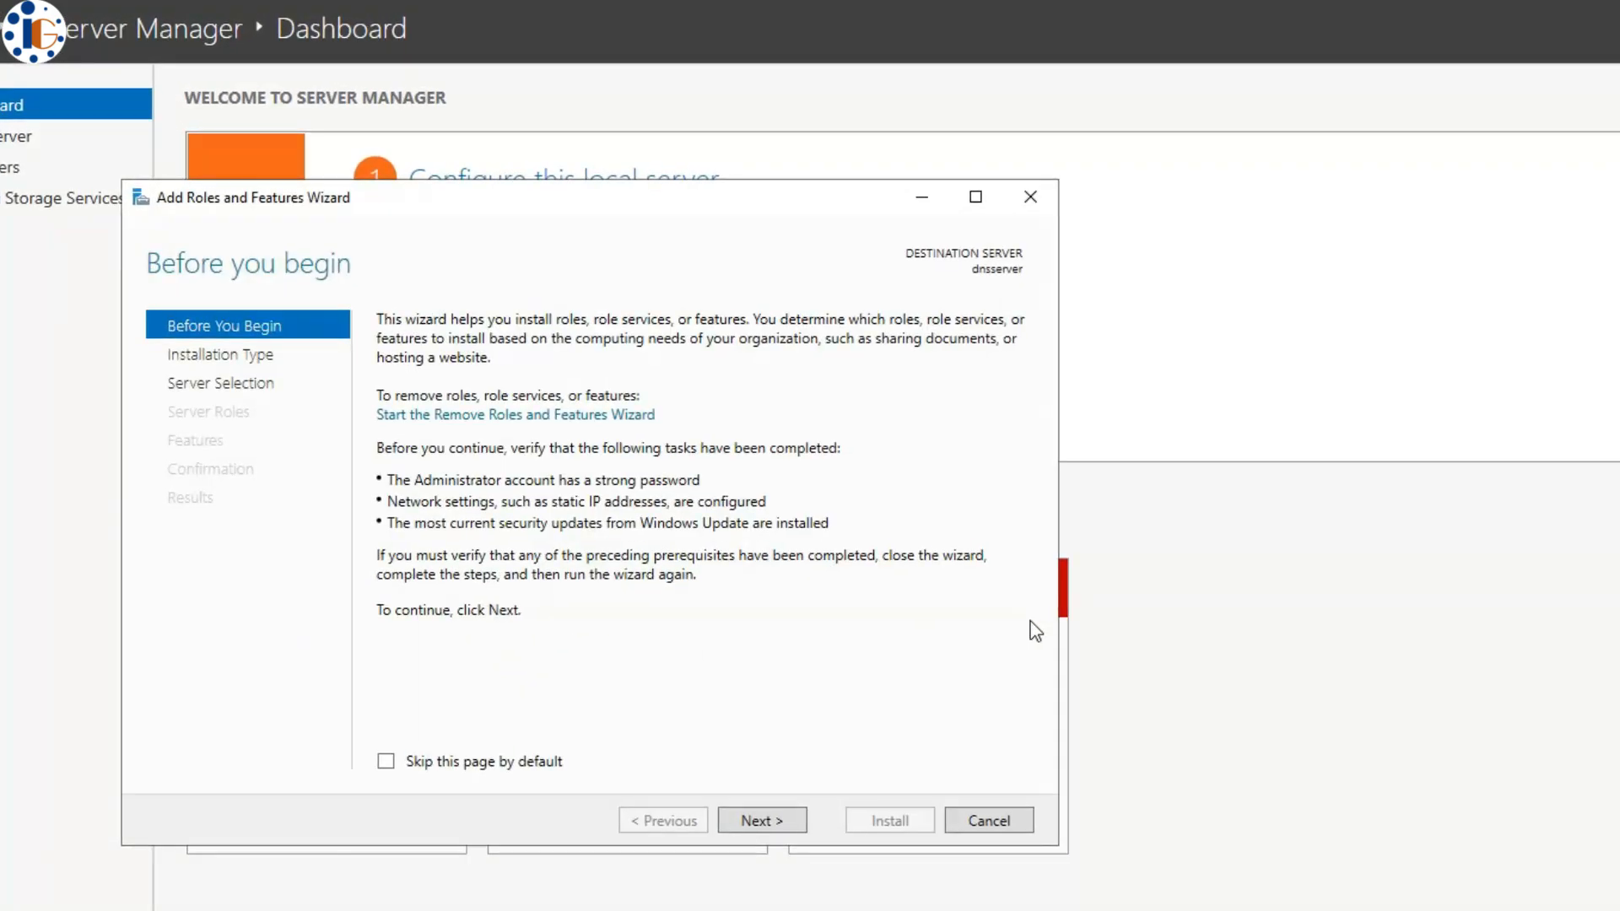
click(782, 821)
click(788, 822)
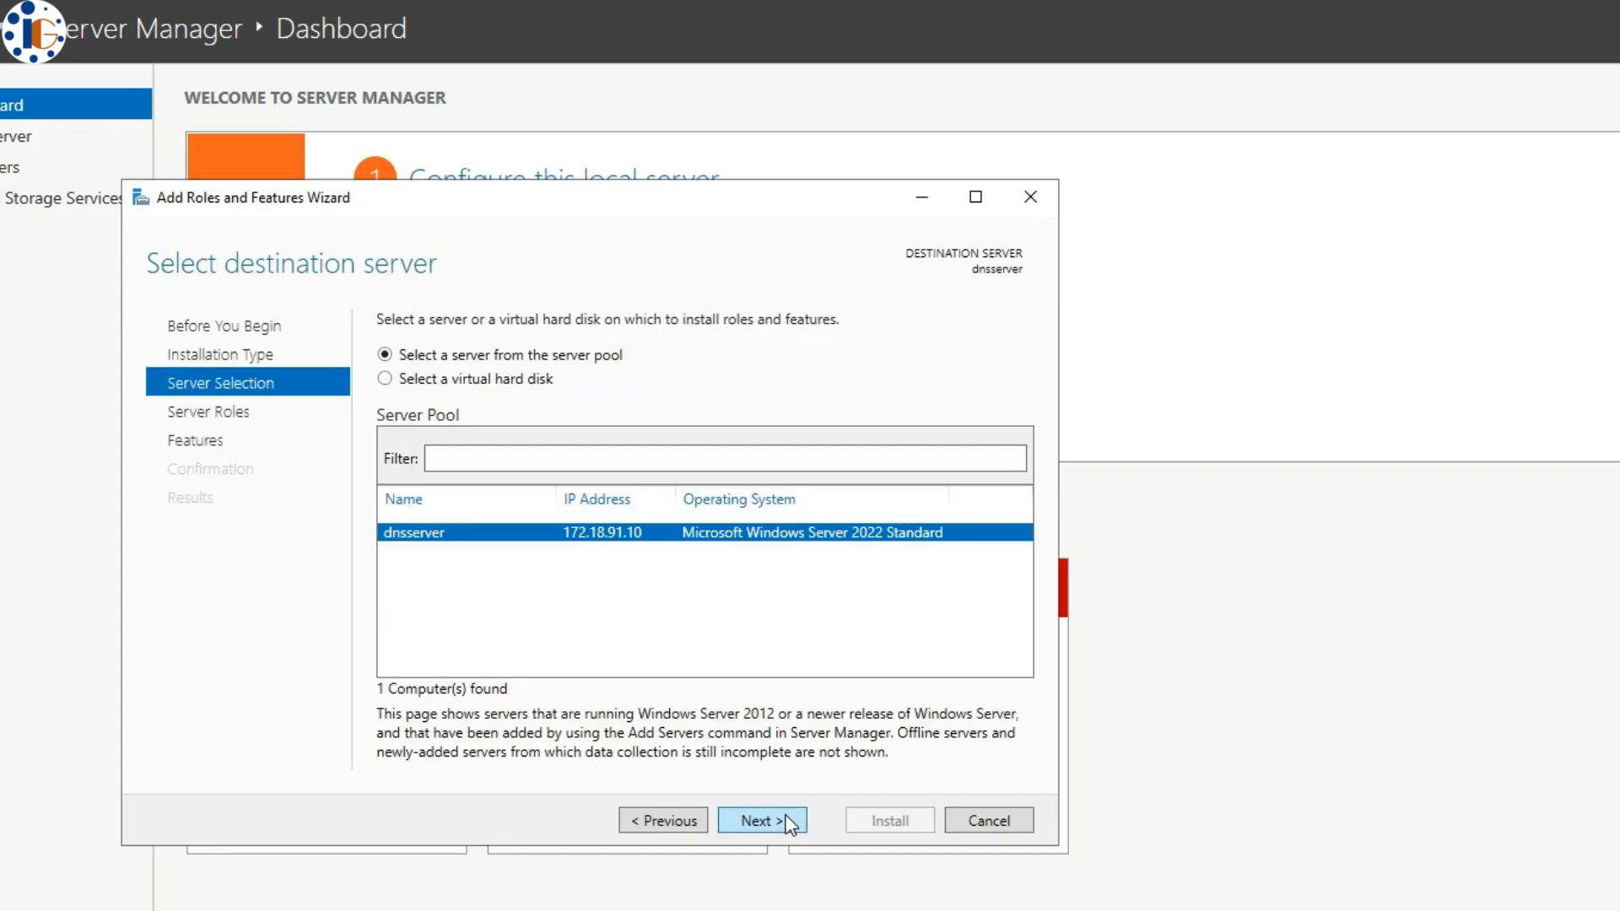
click(788, 822)
click(571, 413)
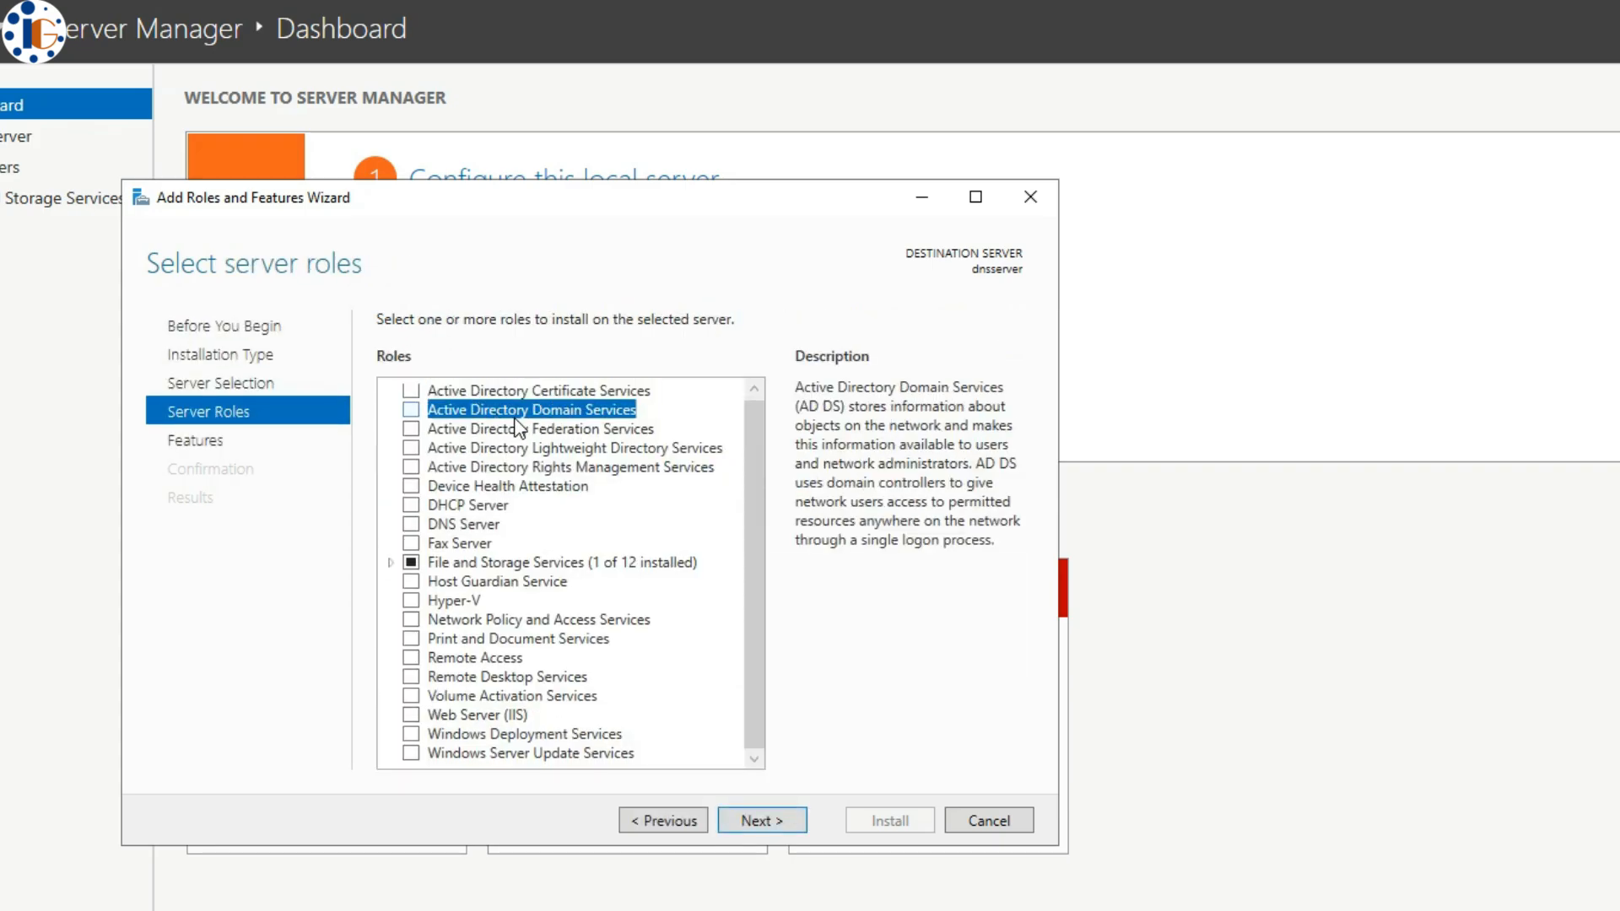
click(412, 410)
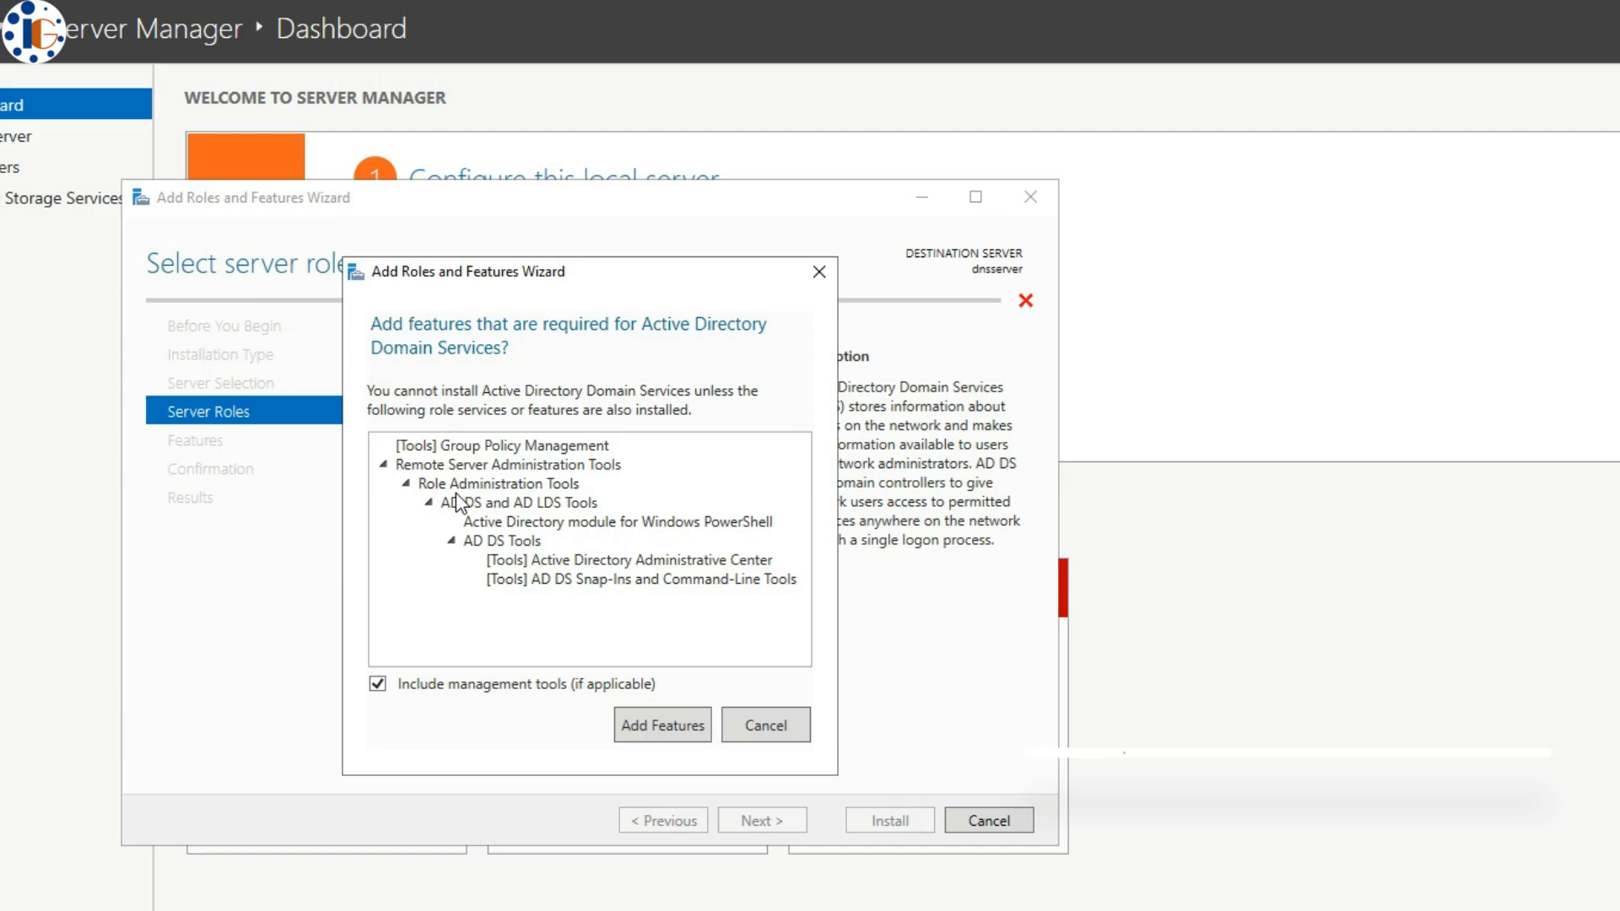
click(629, 727)
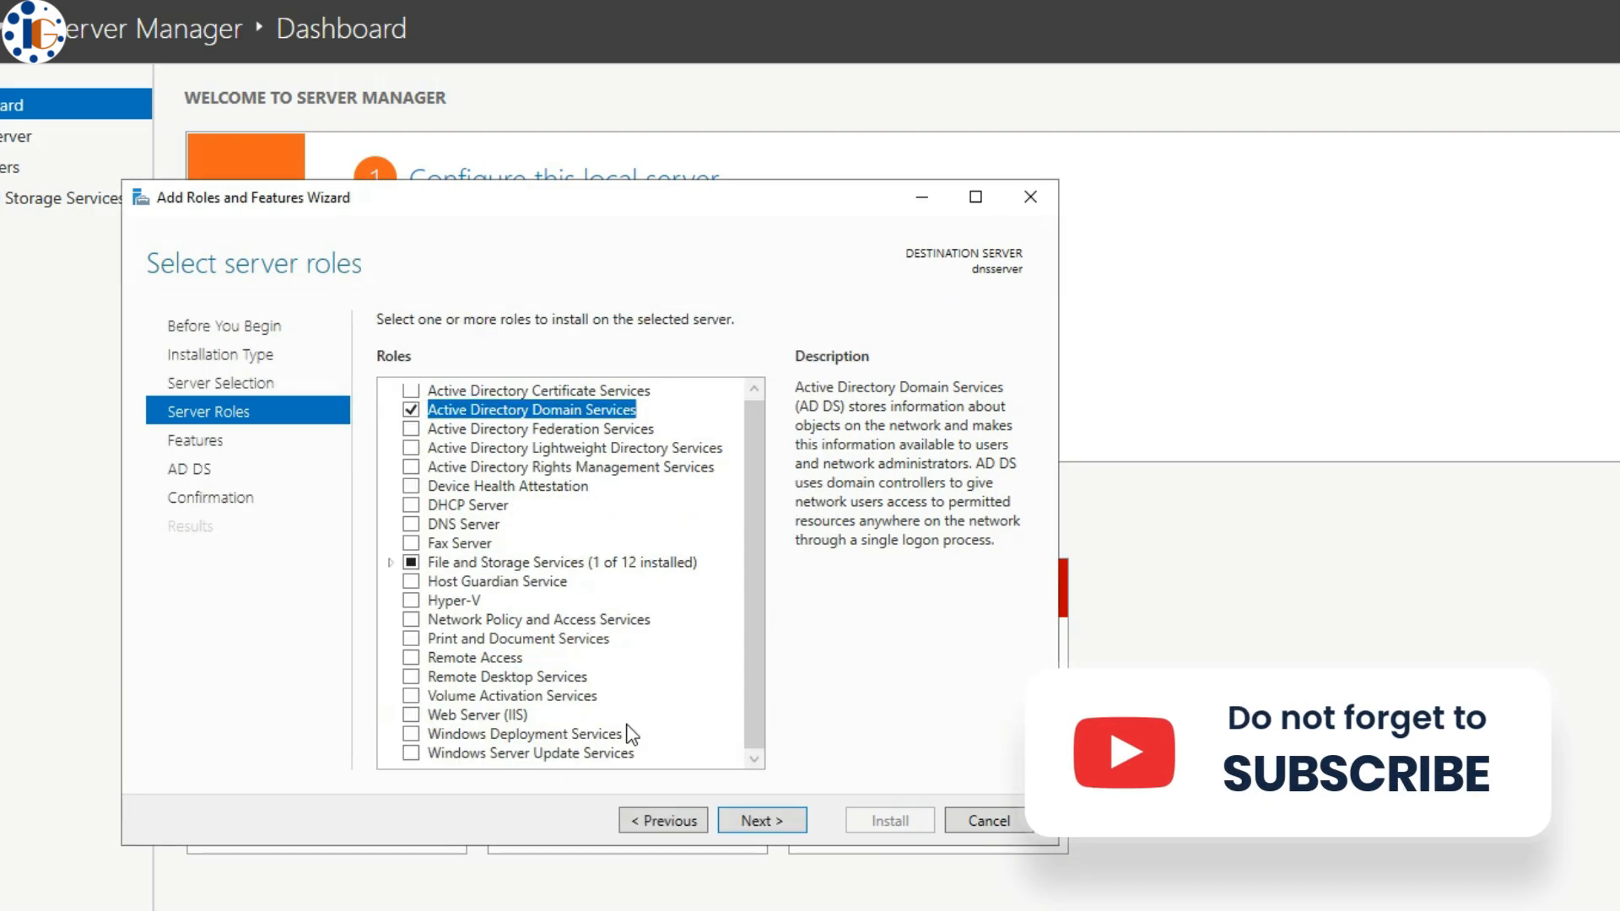
- Allow automatic restart, install the AD DS role, close the wizard, and check notifications
click(740, 822)
click(740, 822)
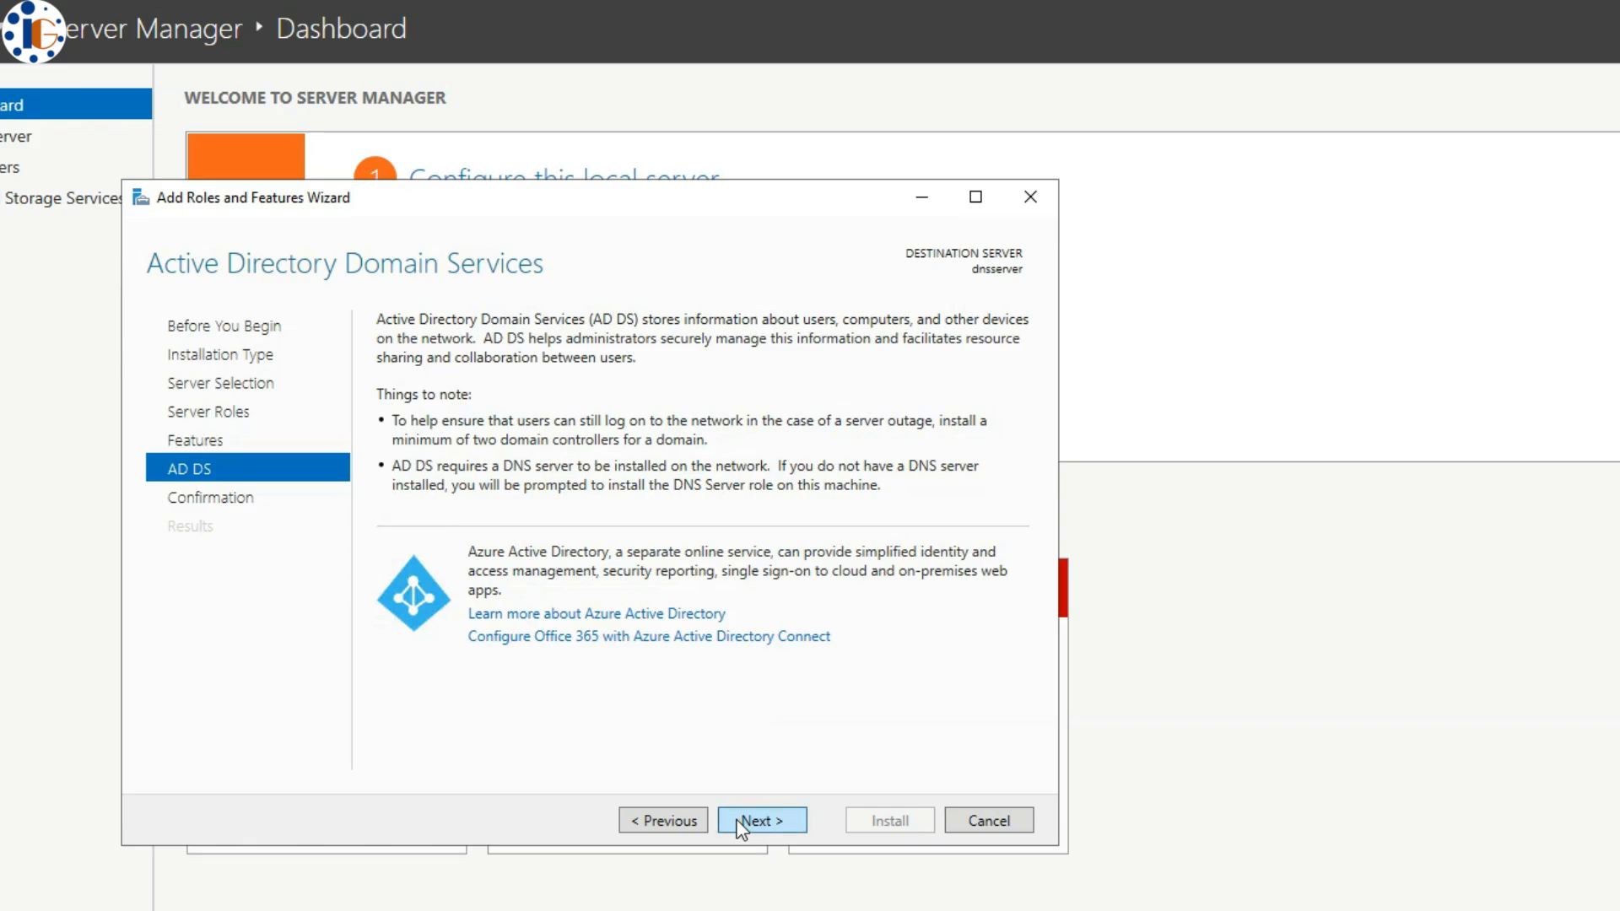
click(742, 823)
click(495, 360)
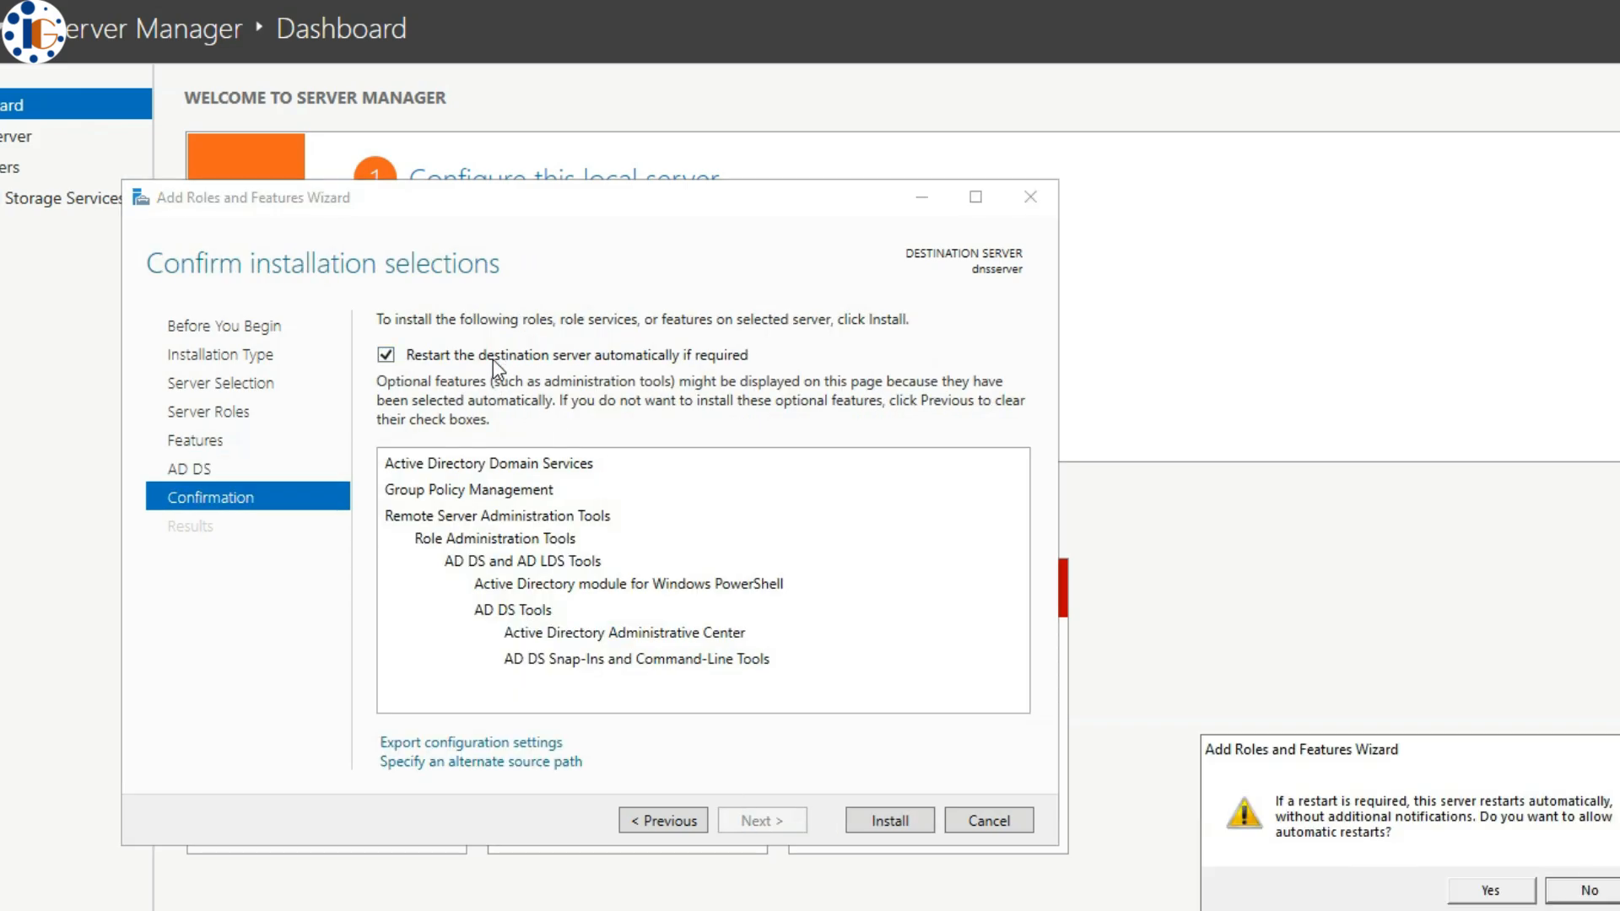
click(1478, 894)
click(893, 817)
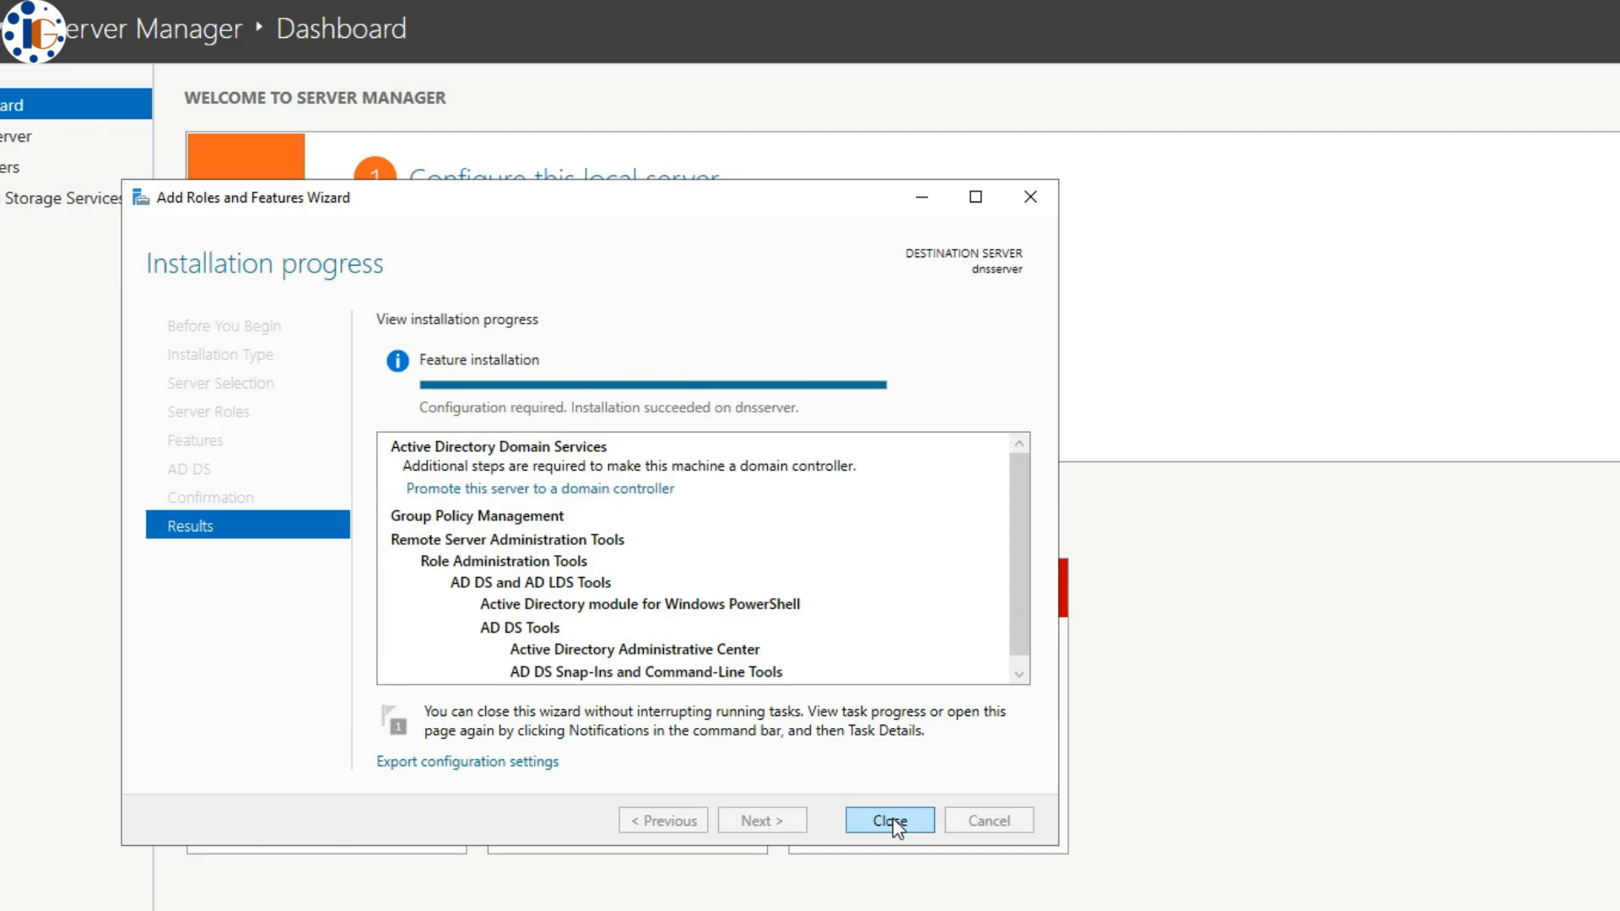
click(893, 818)
click(1344, 61)
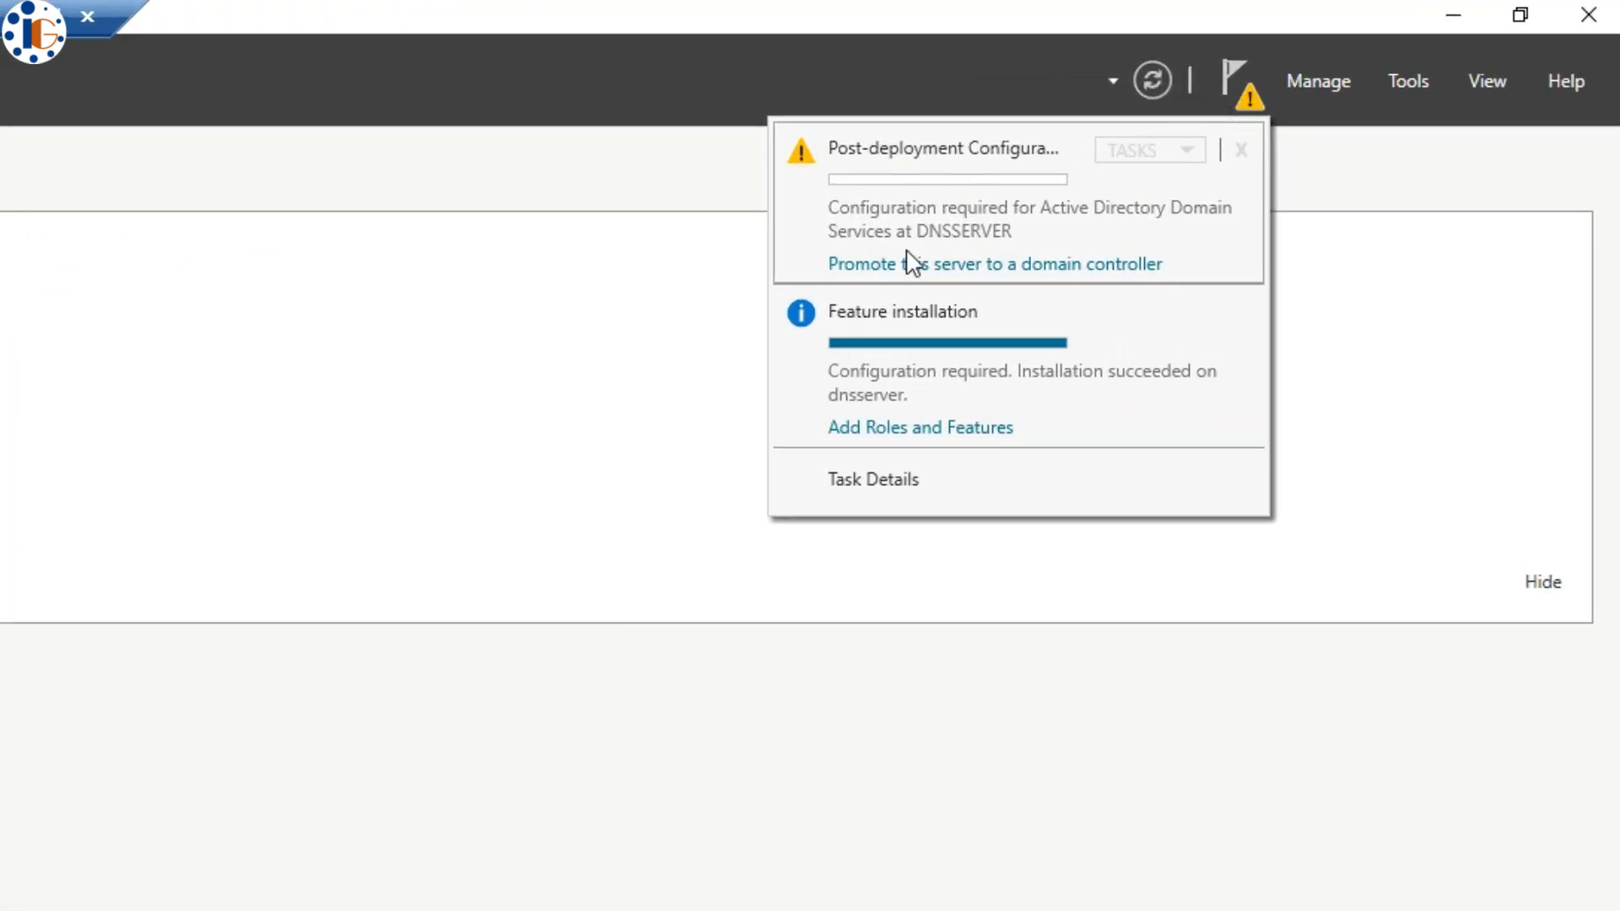
- Start the domain controller promotion as a new forest with root domain ig.local
click(986, 263)
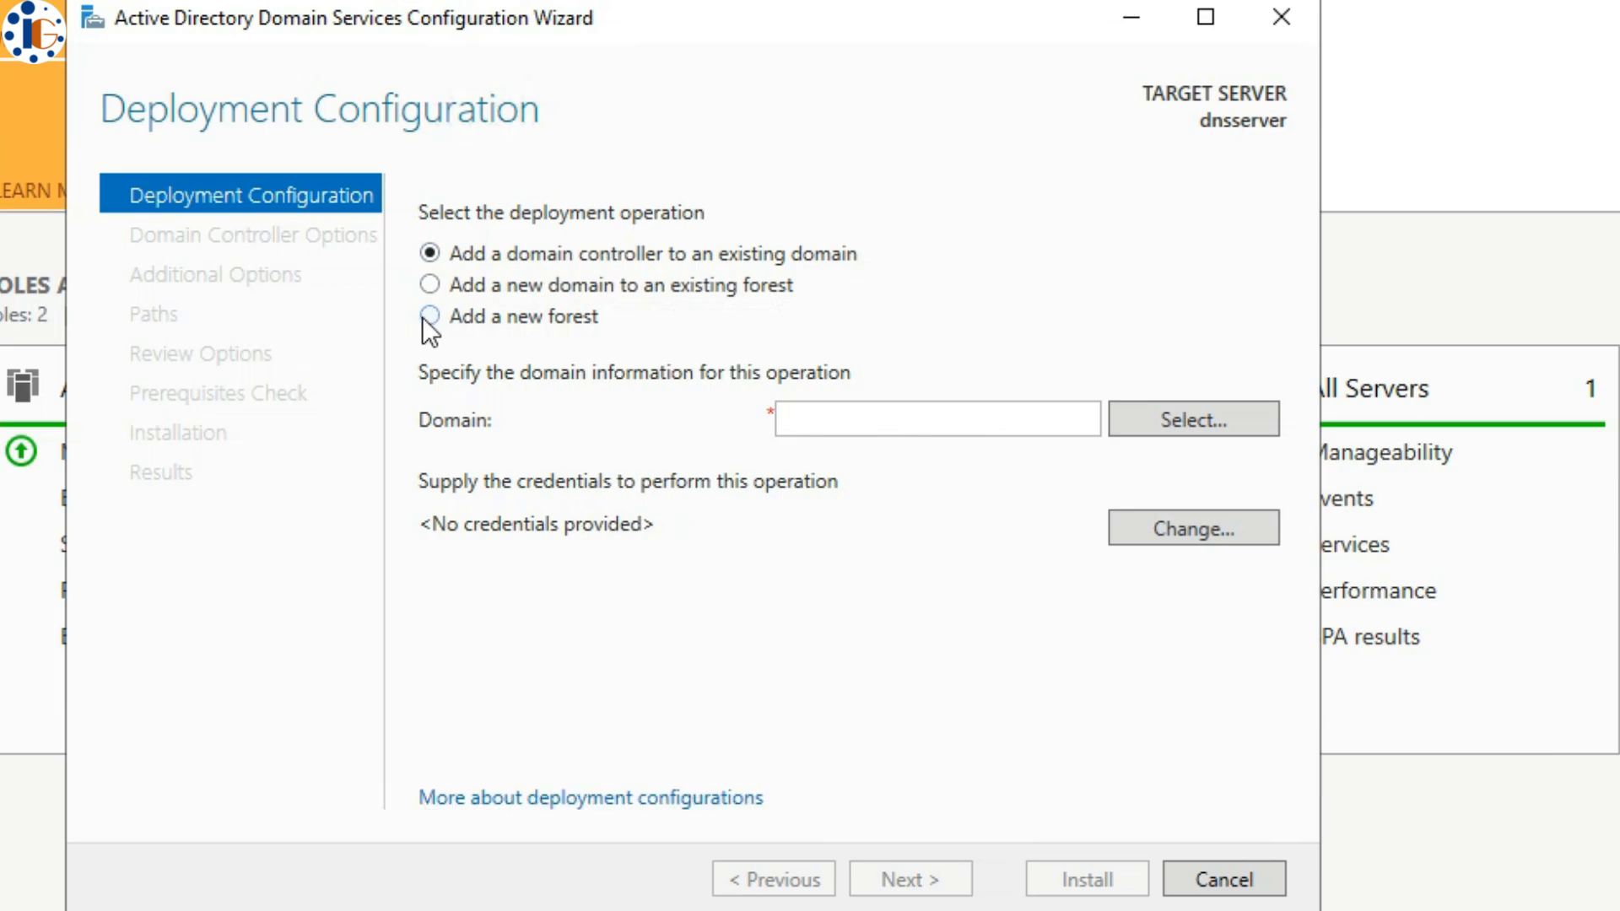
click(422, 317)
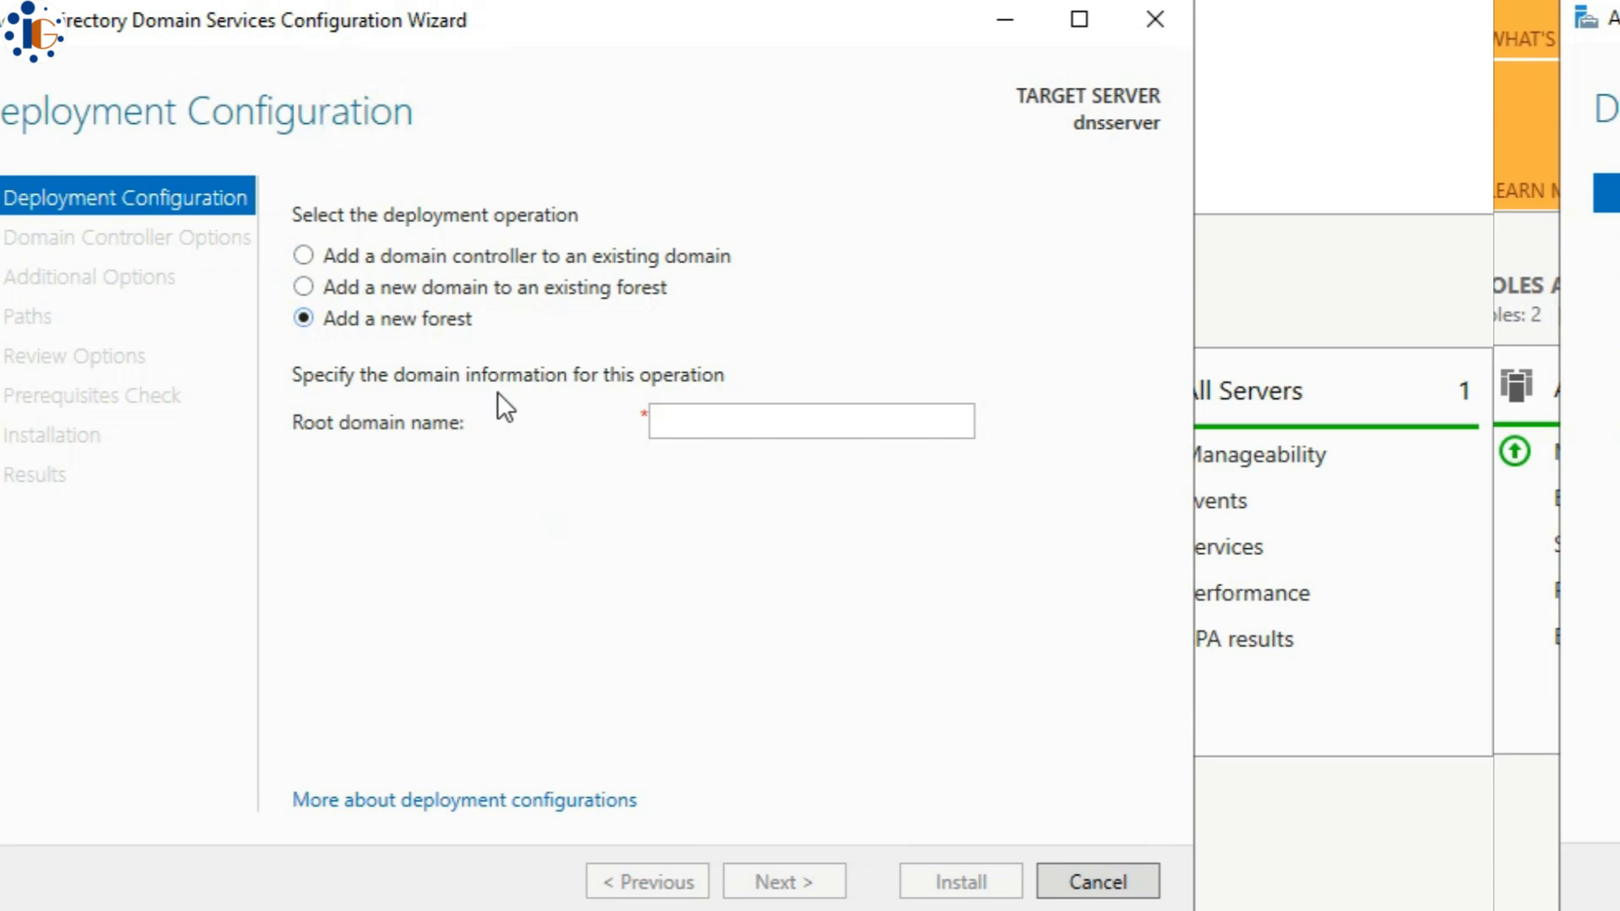
click(702, 422)
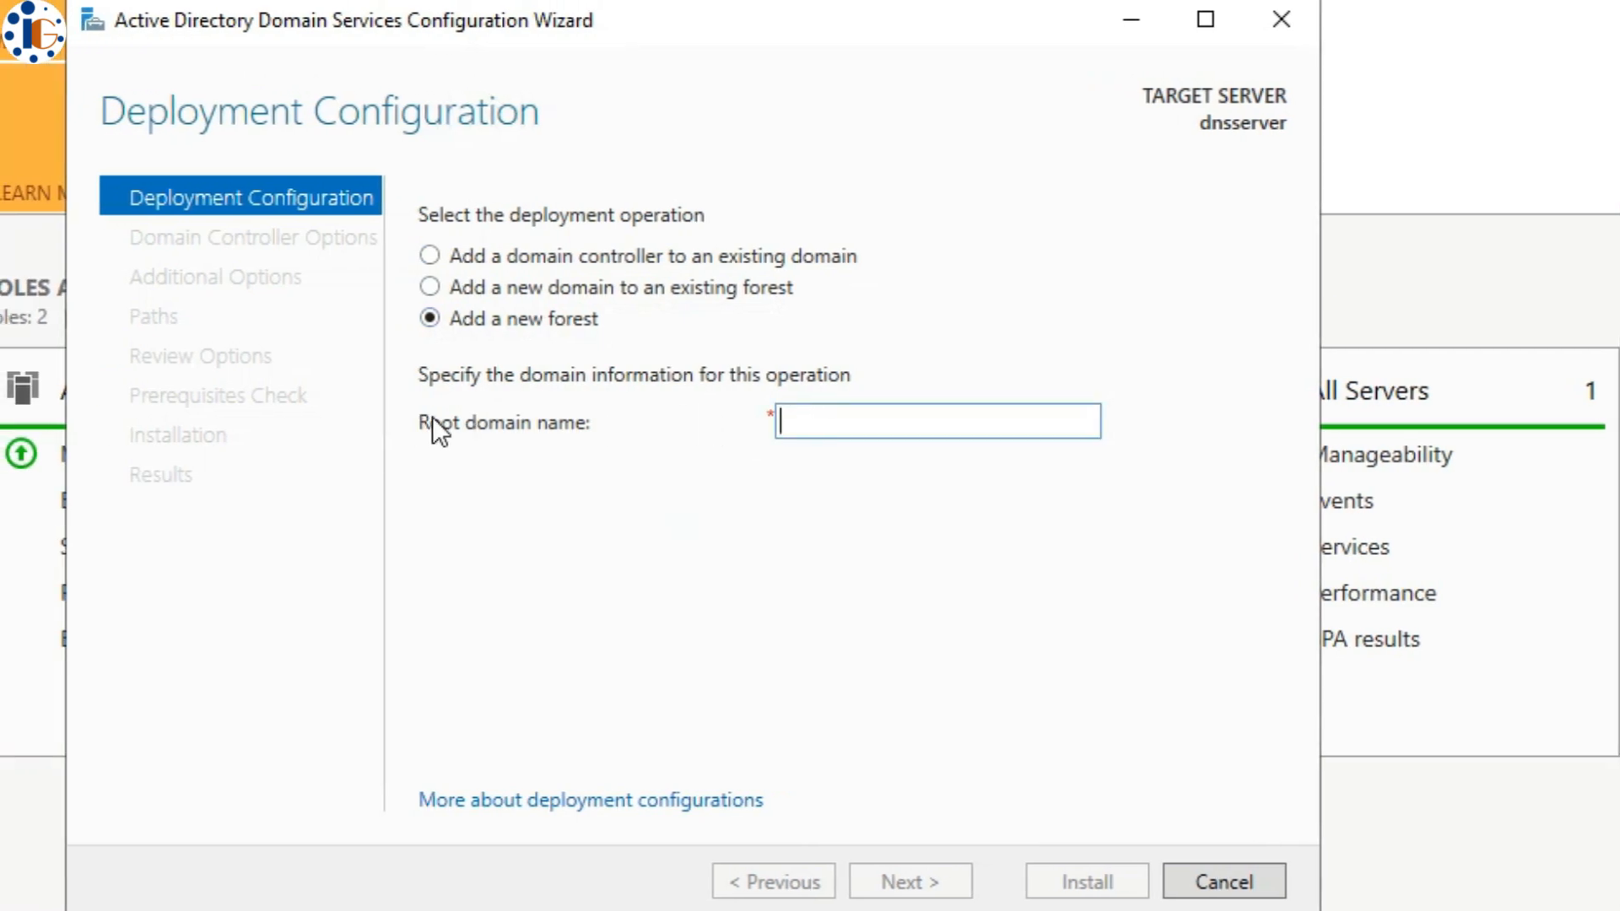
click(432, 416)
click(820, 422)
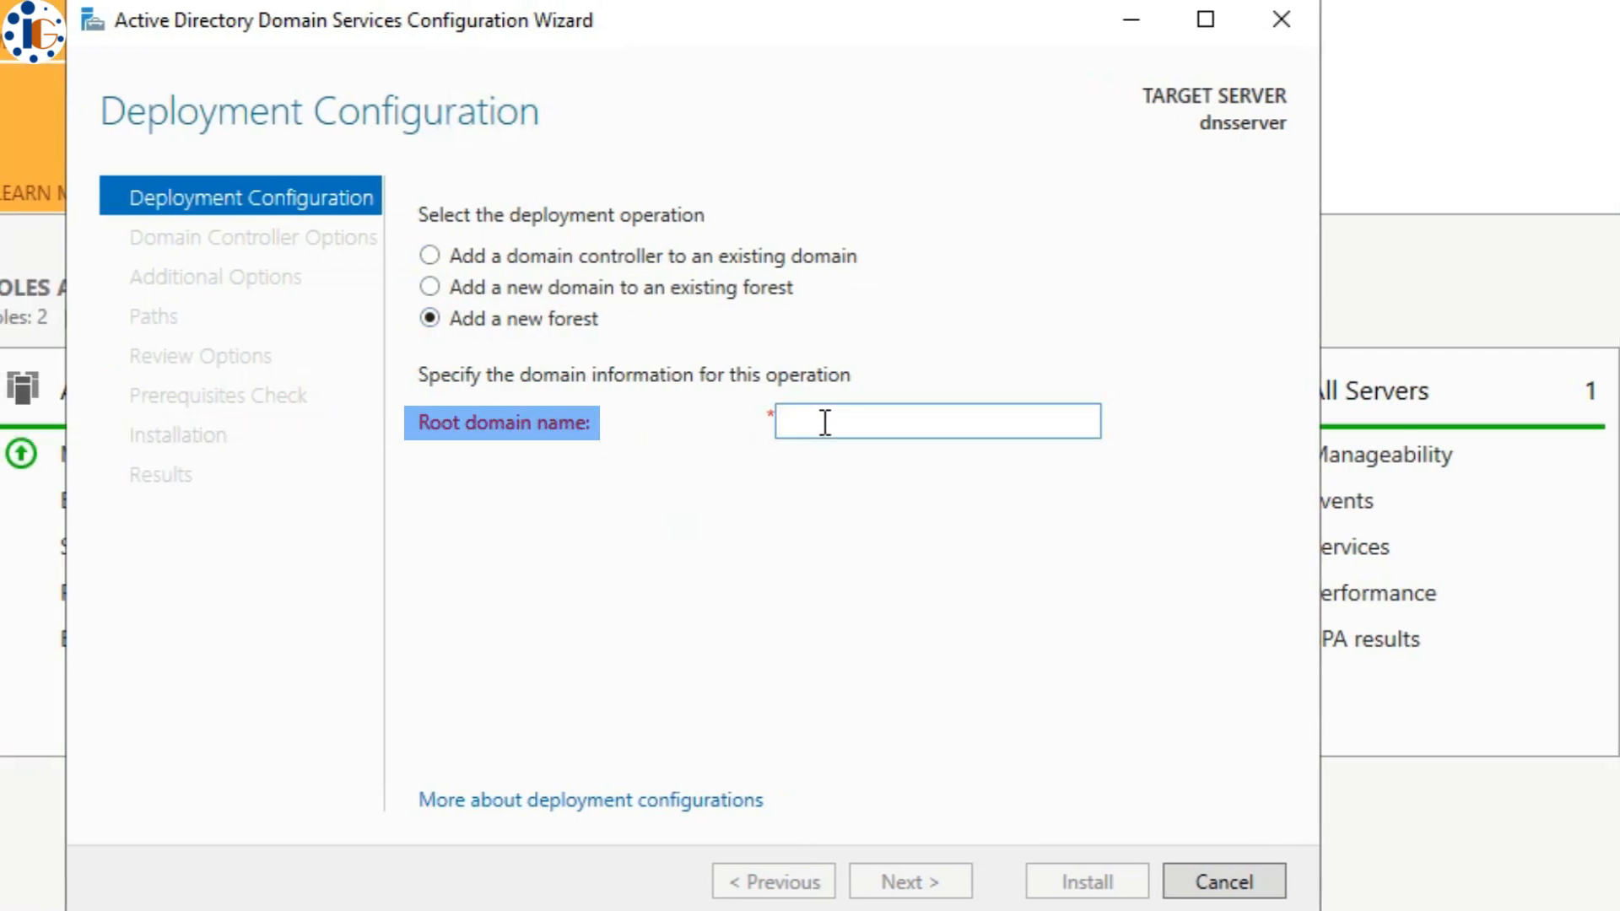
text(ig)
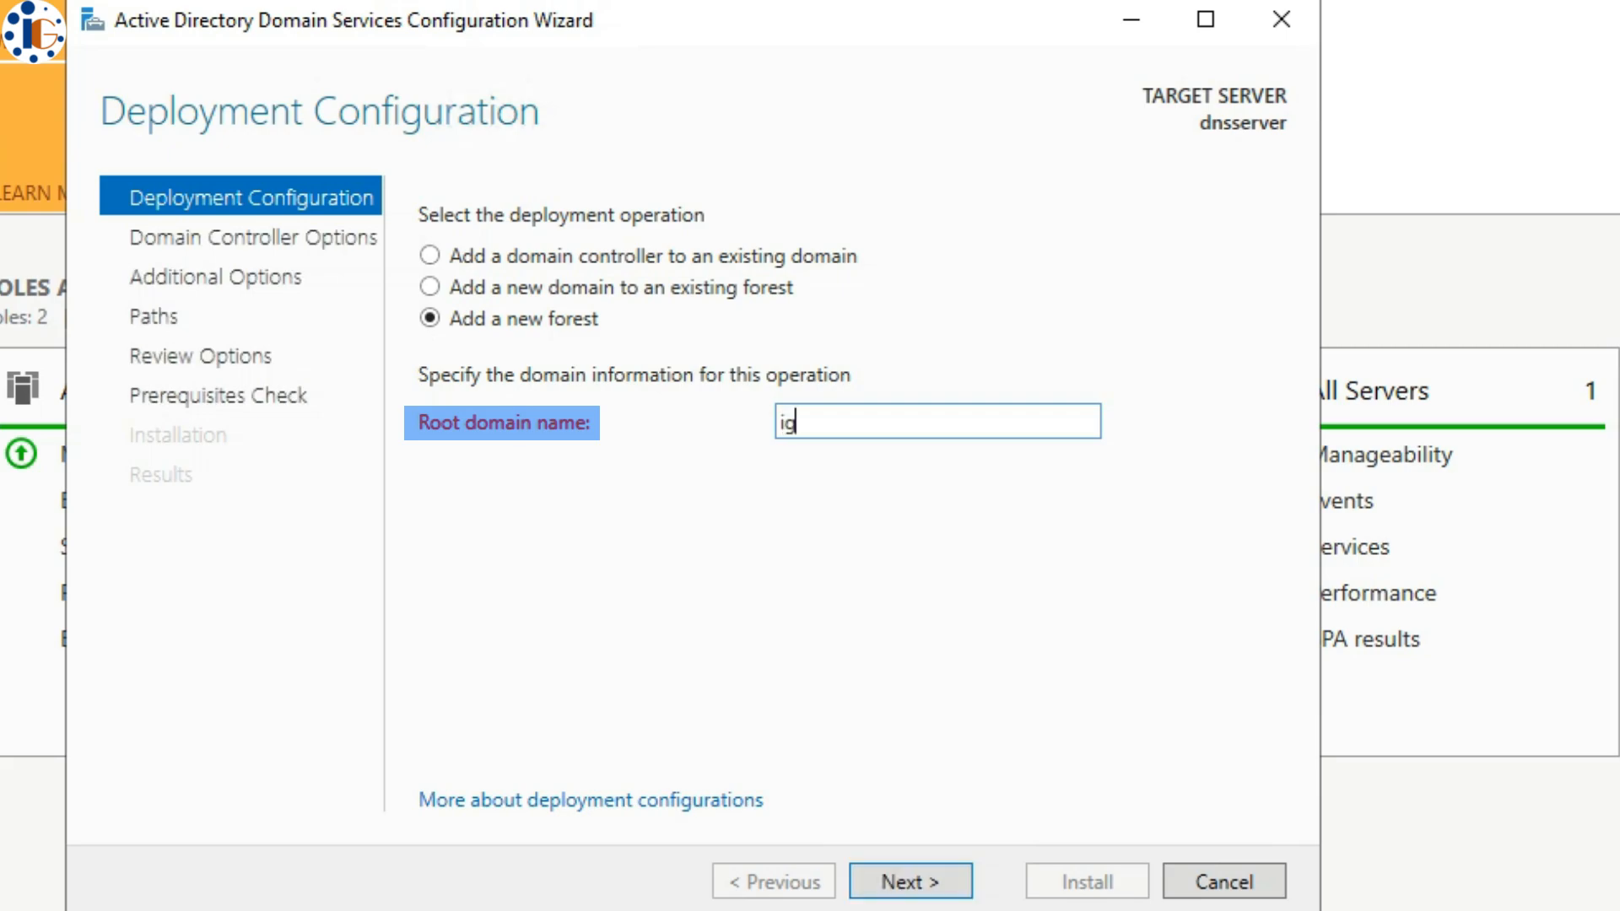
text(.local)
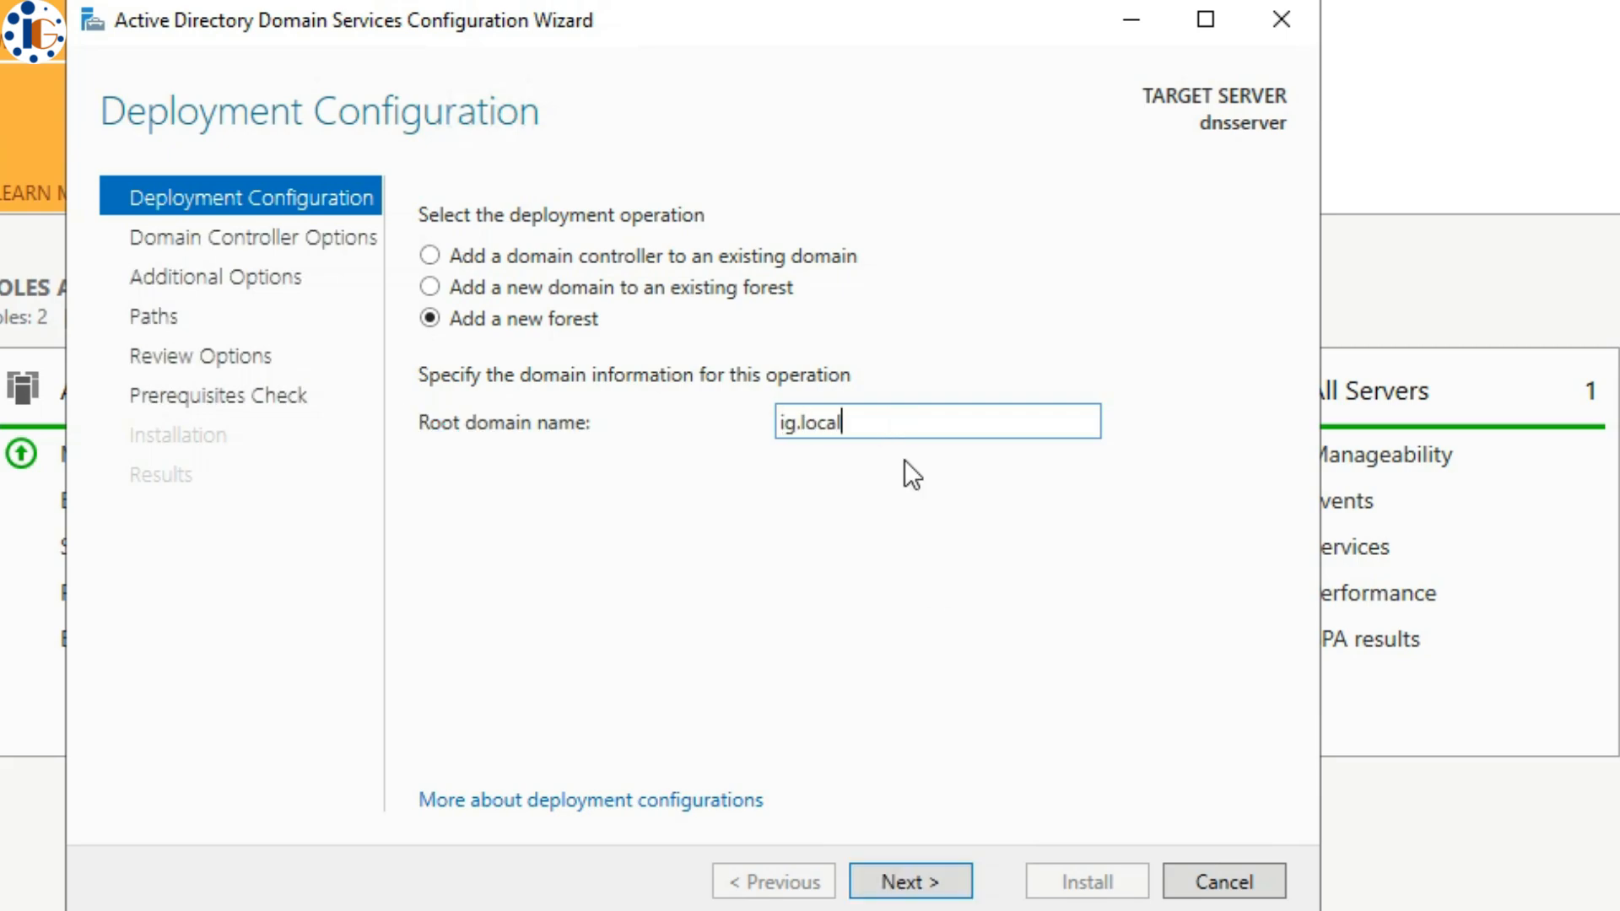
click(947, 890)
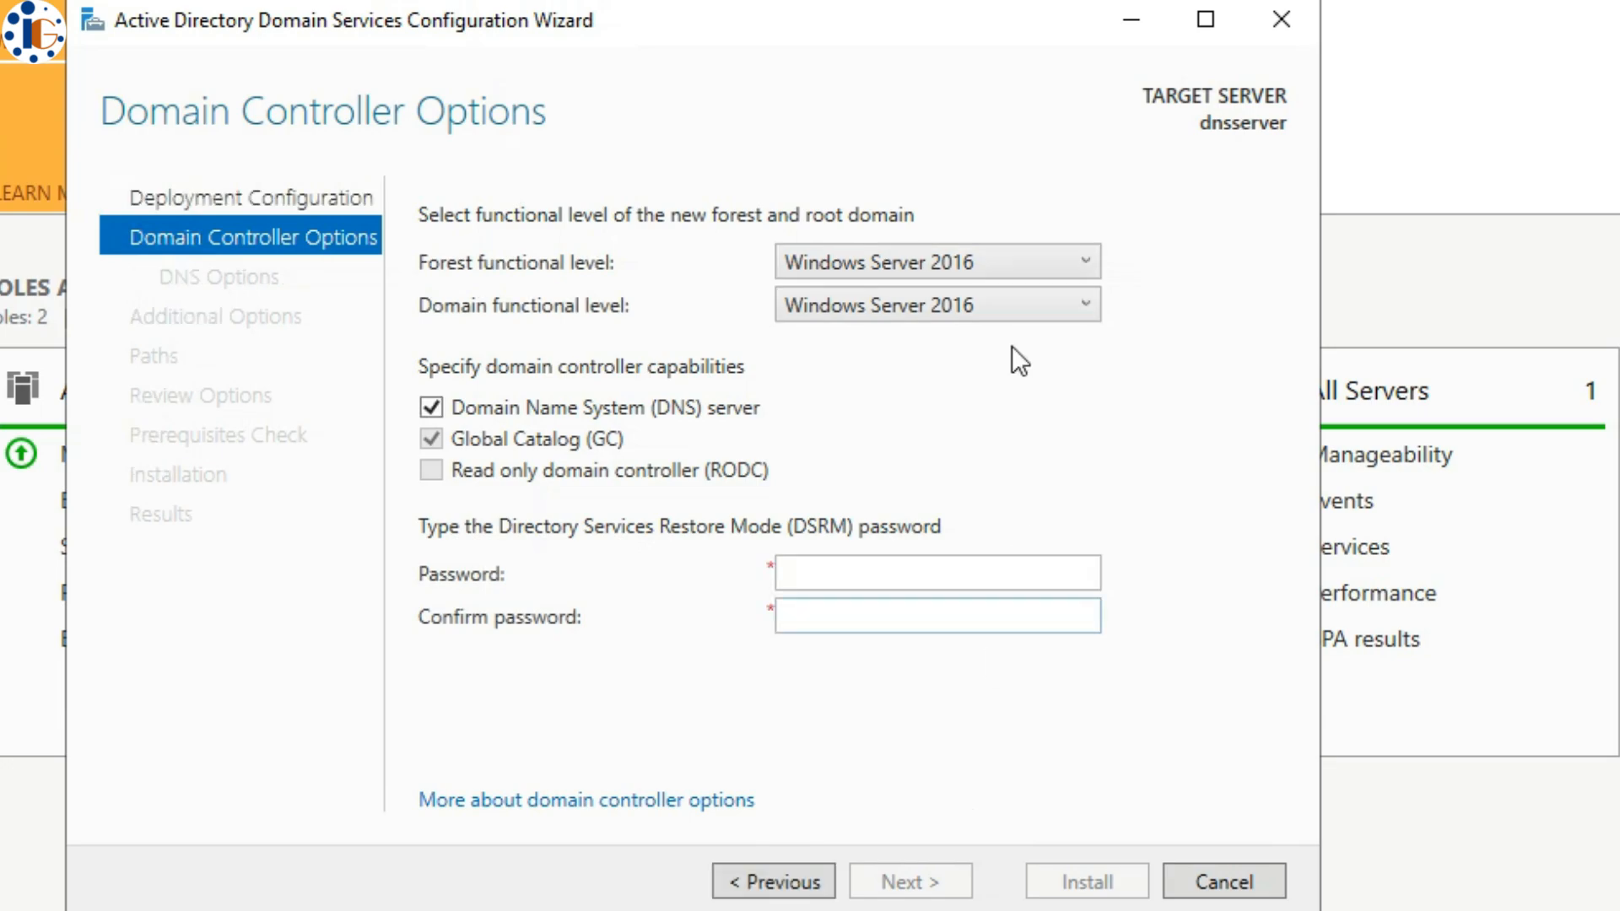
- Set the forest and domain functional levels to Windows Server 2012 R2
click(1010, 268)
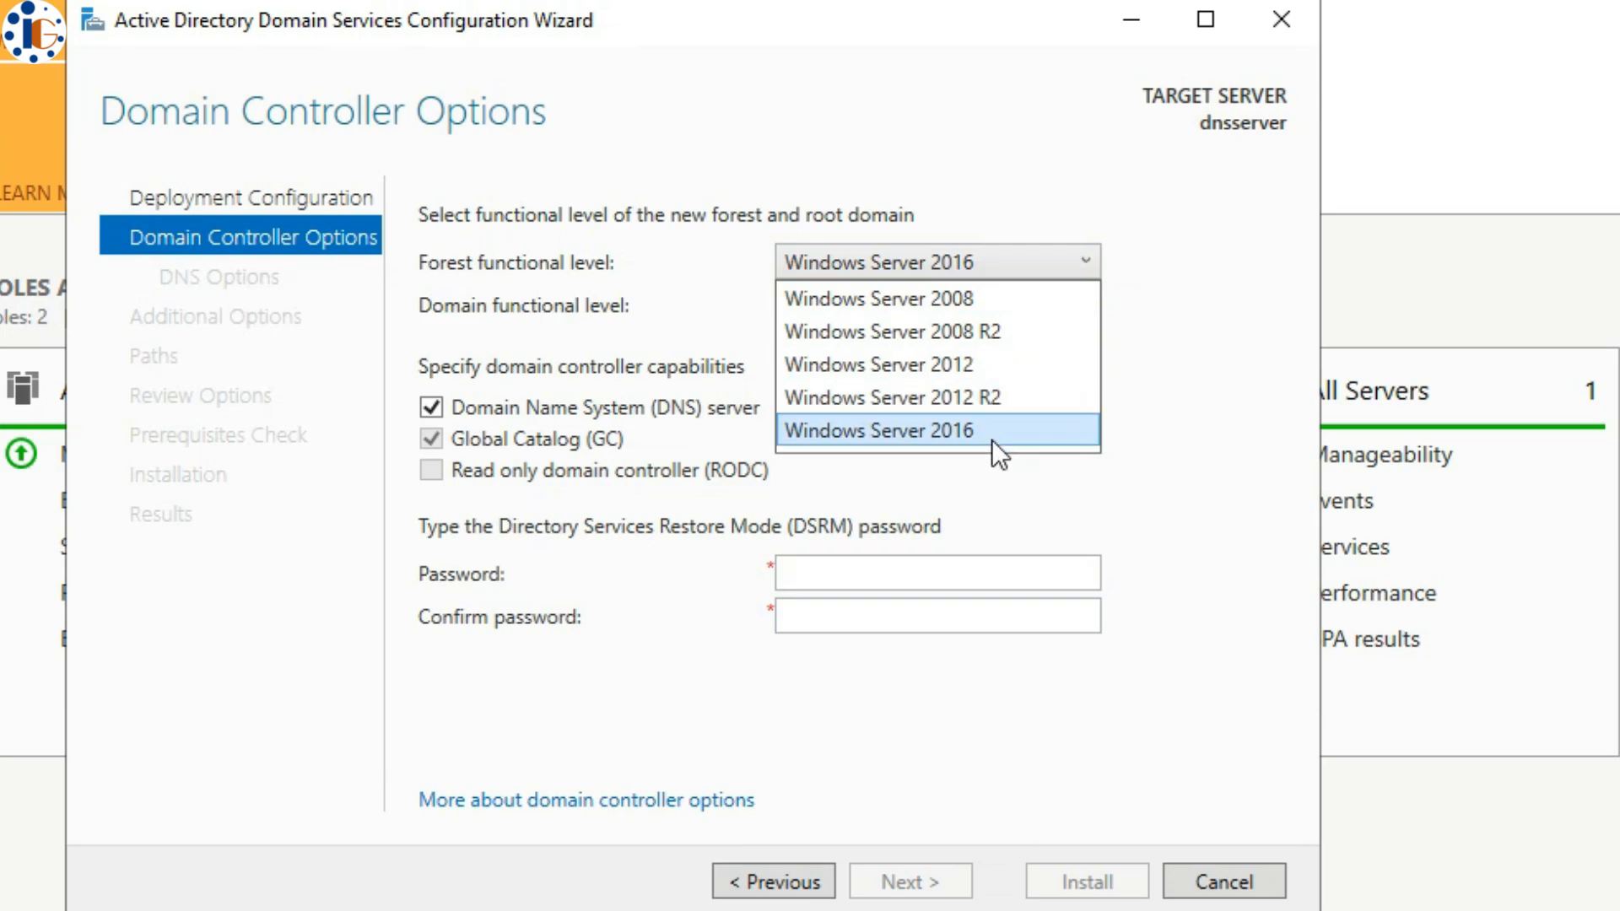
click(989, 384)
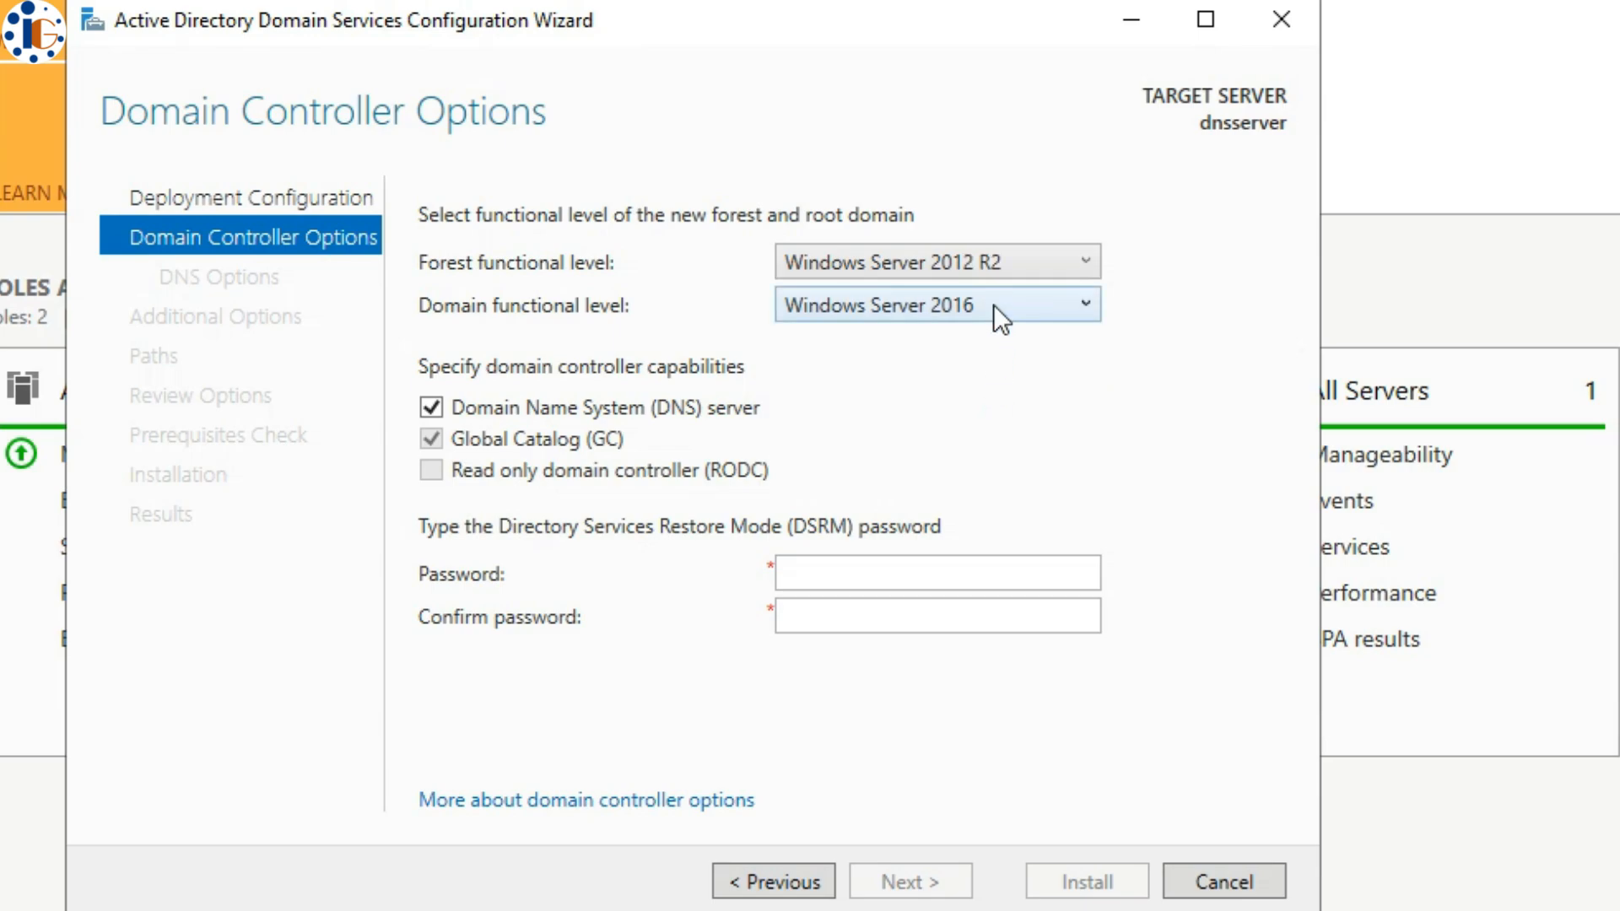
click(994, 305)
click(990, 343)
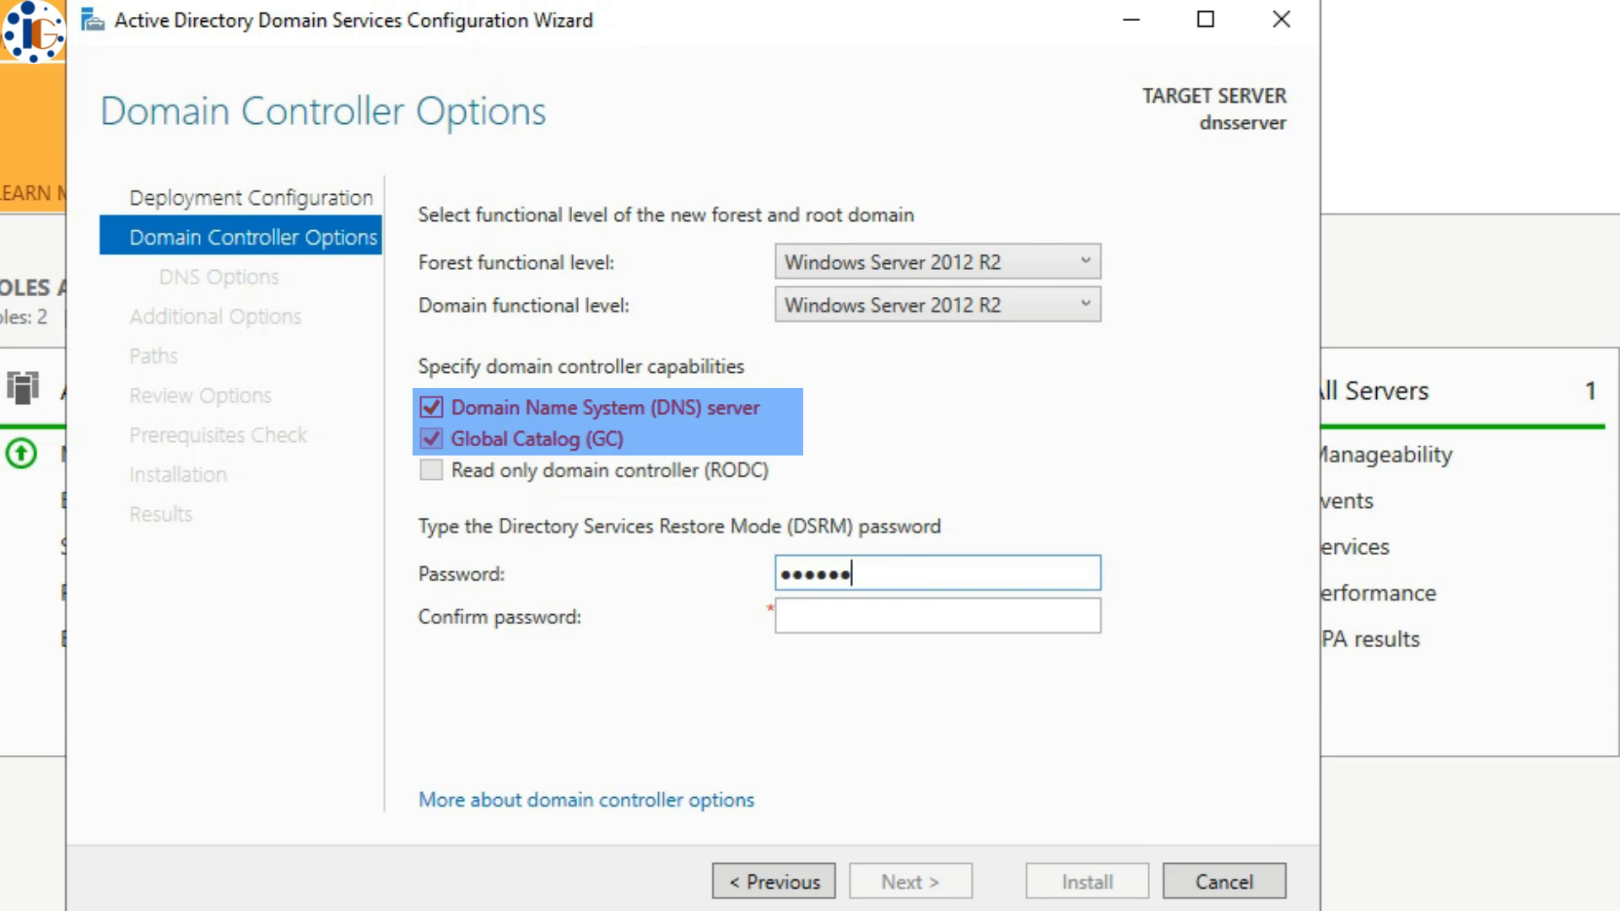
- Enter and confirm the DSRM password, then continue to DNS Options
text(12)
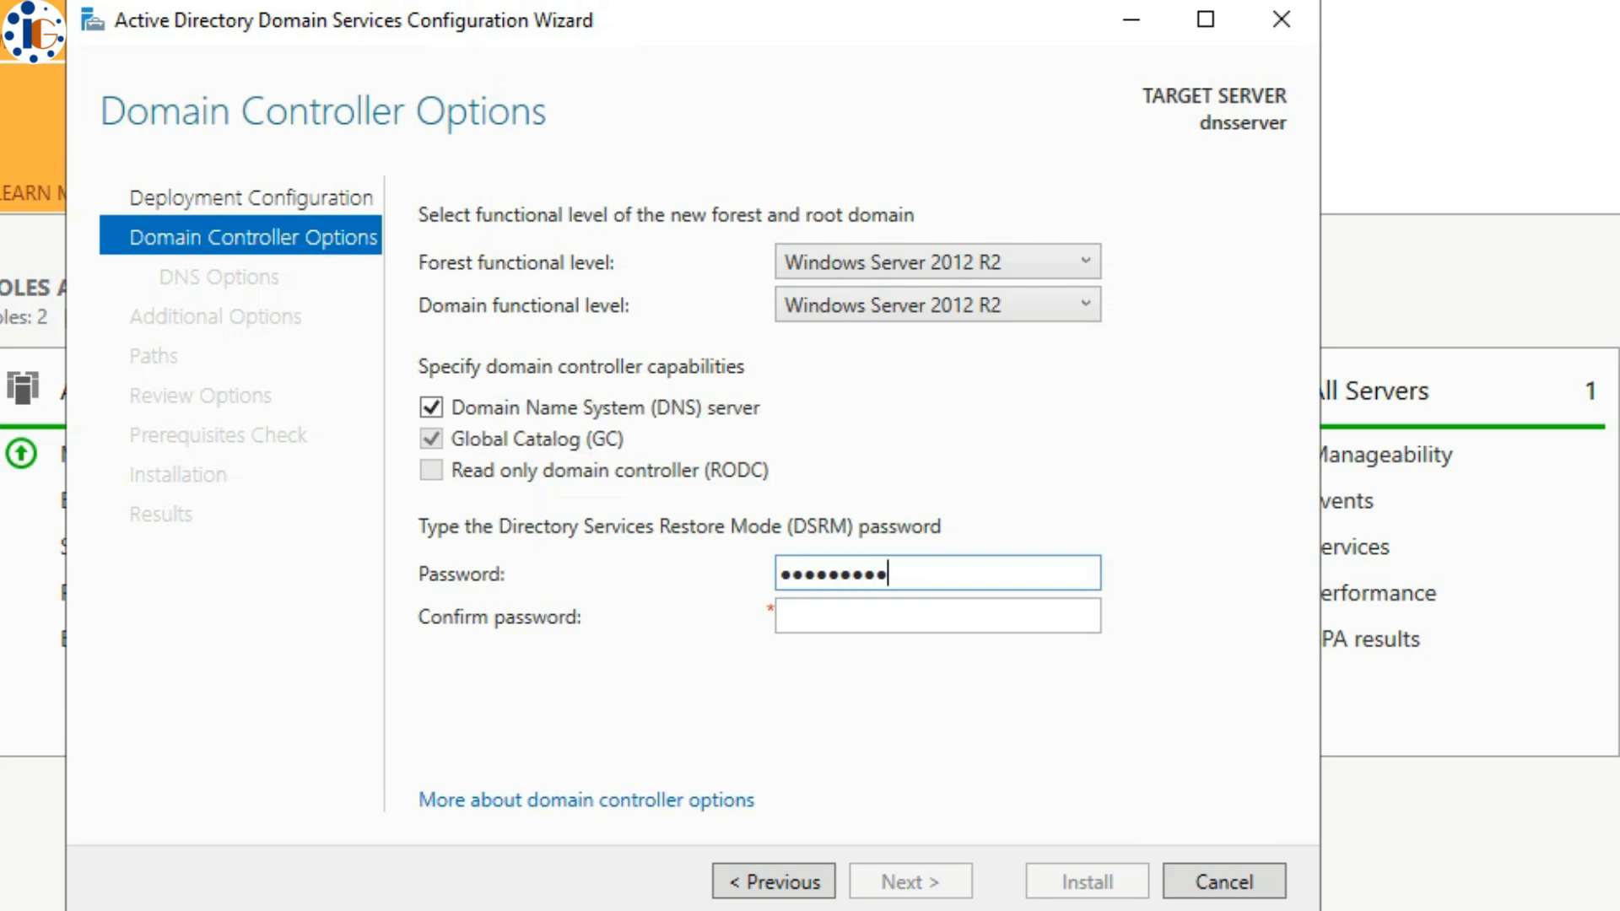
text(3)
key(Tab)
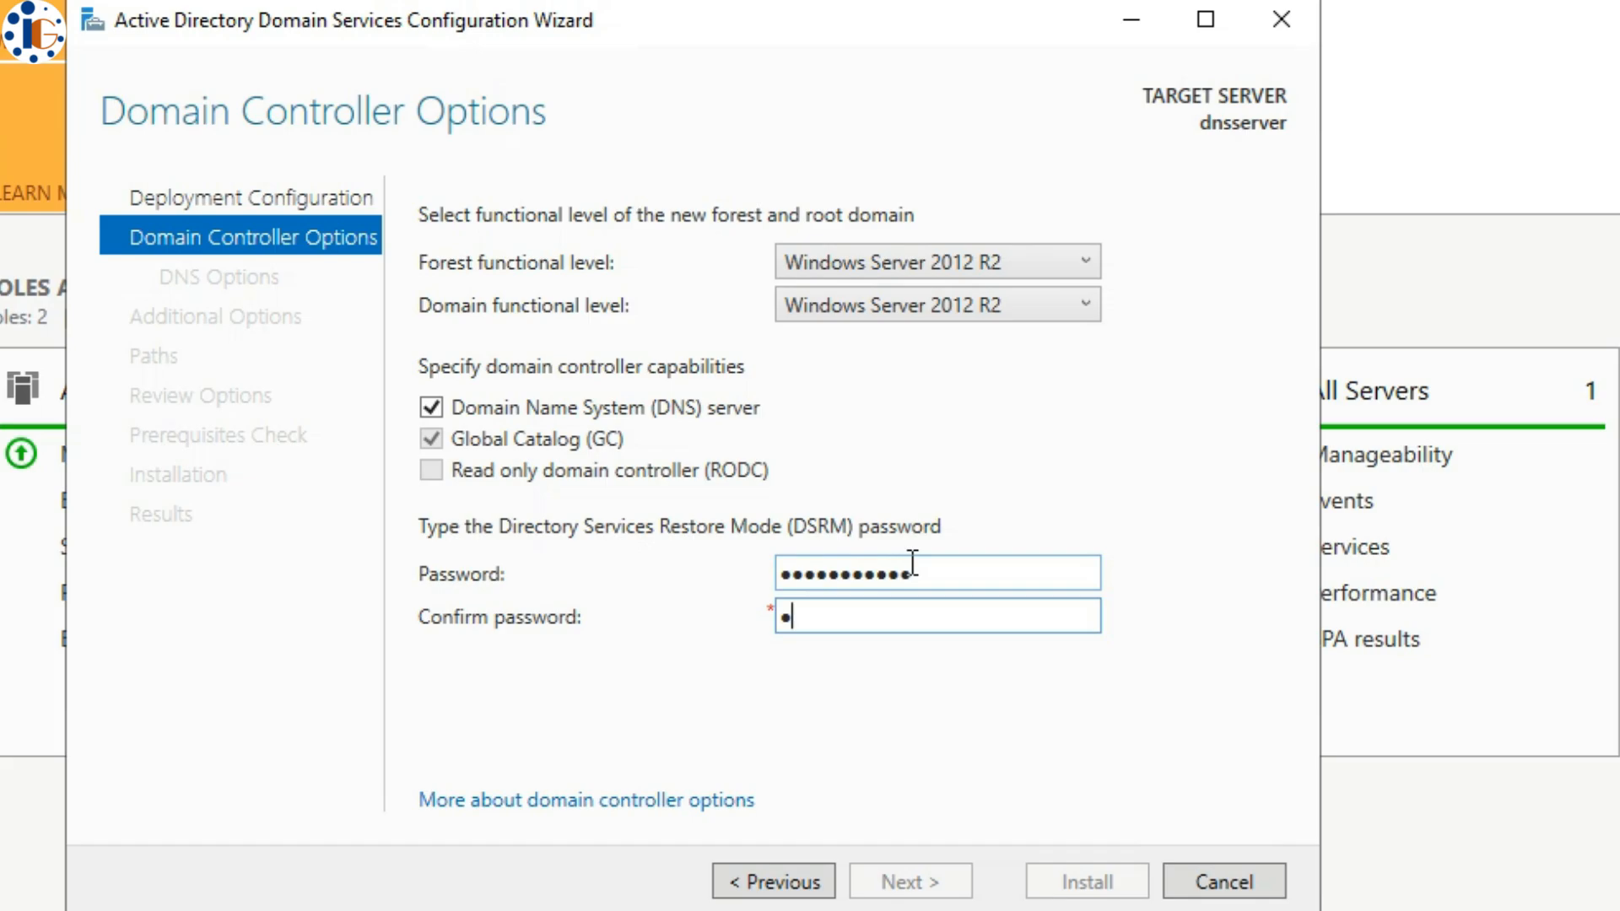
text(•••••••••)
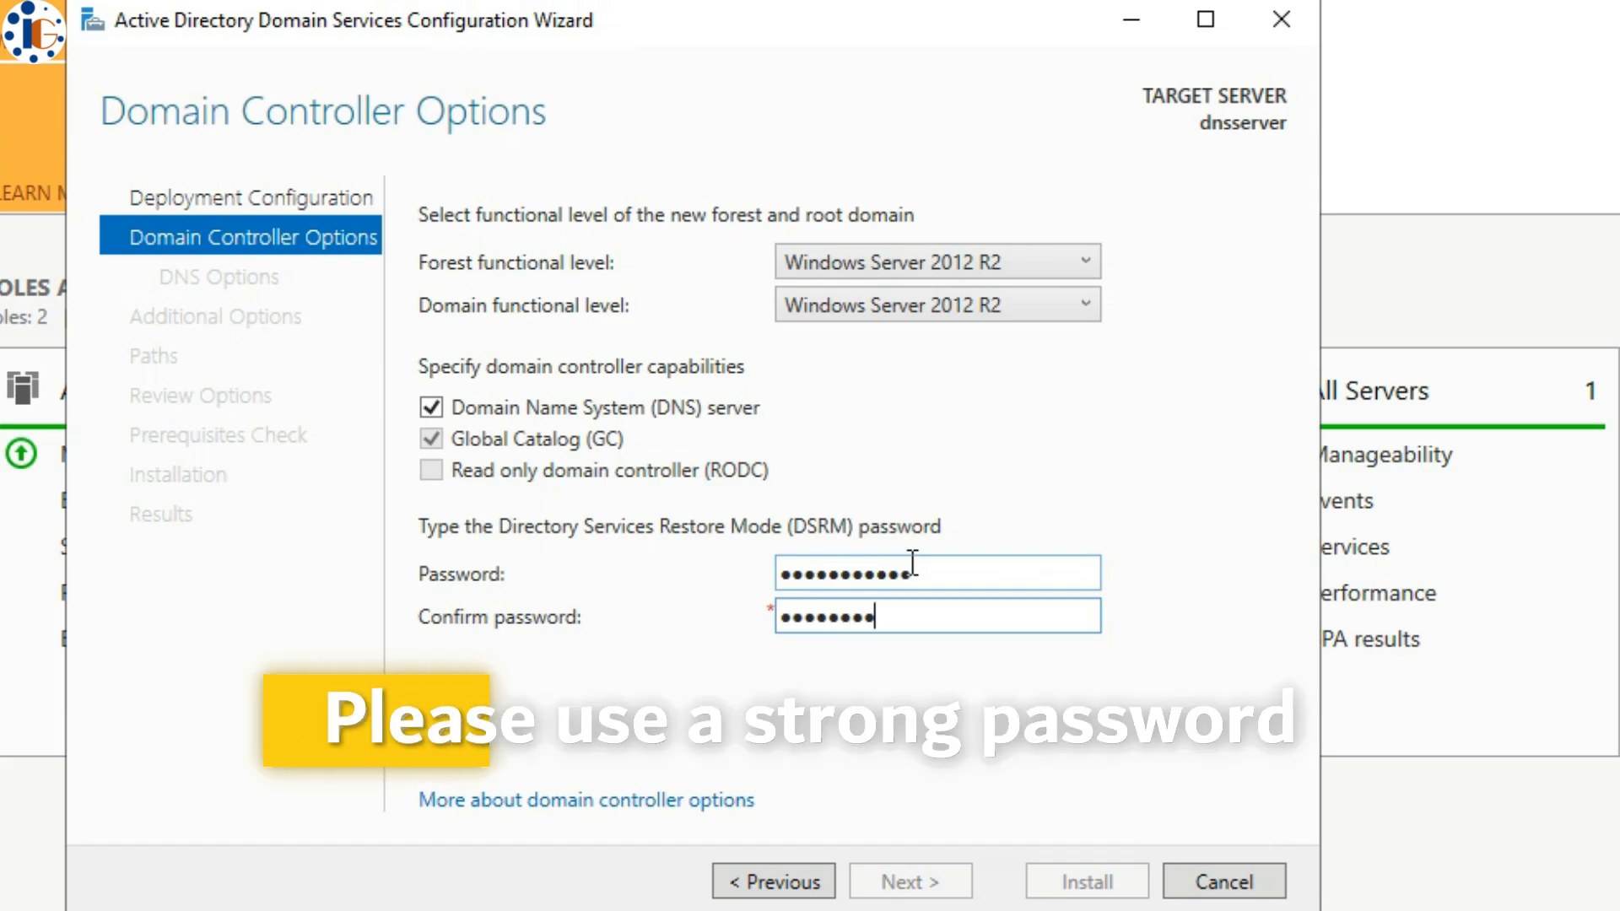
text(•••)
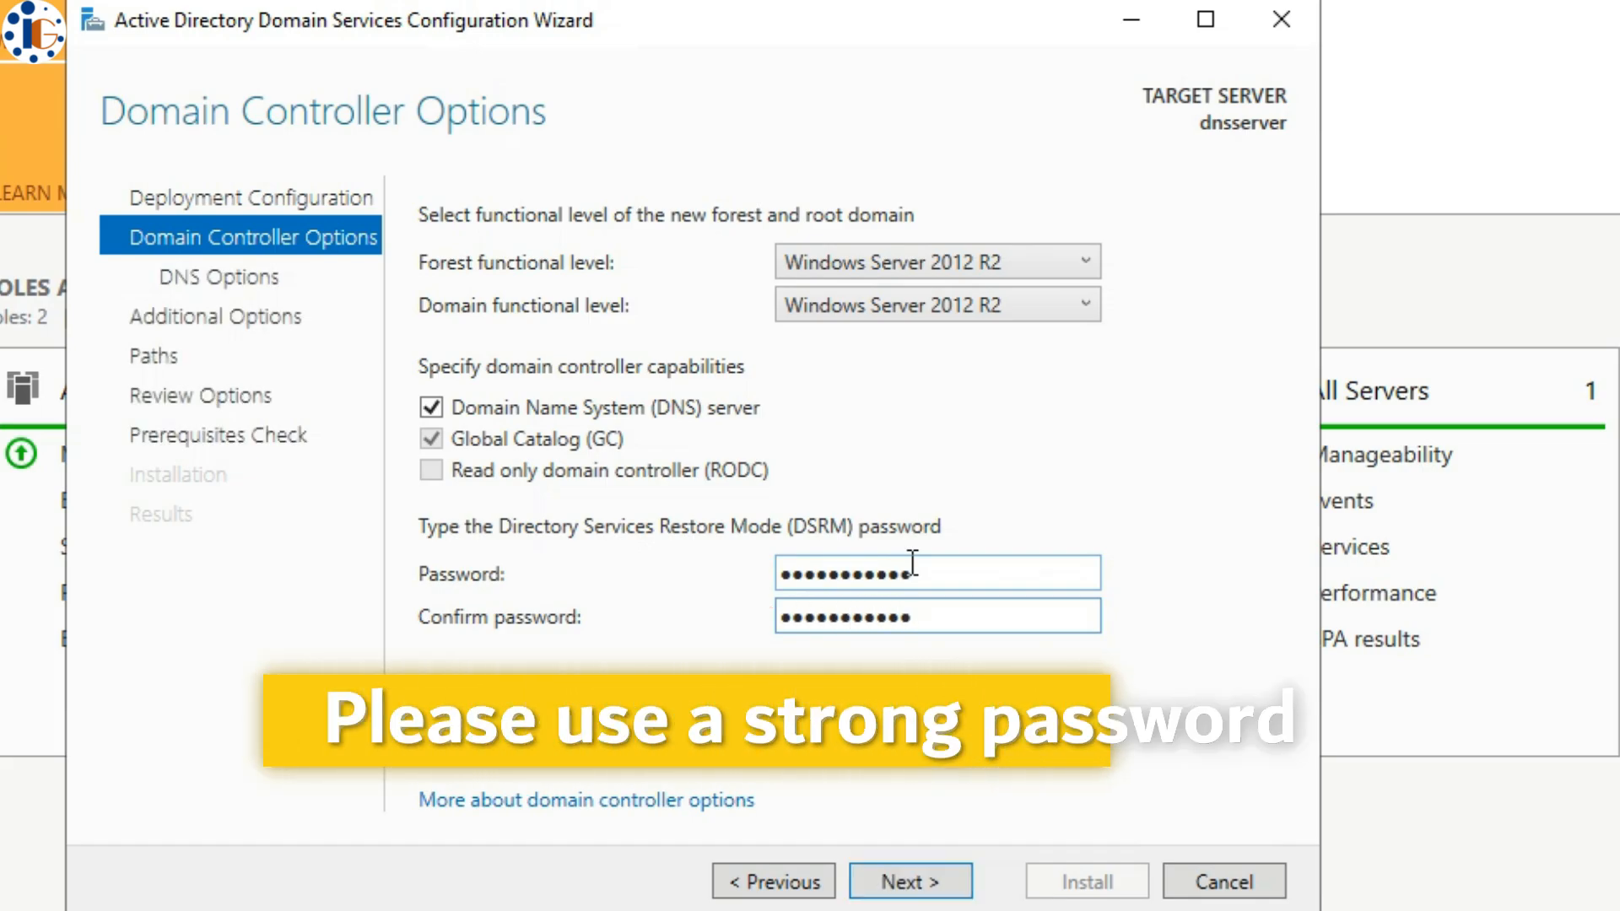
click(947, 883)
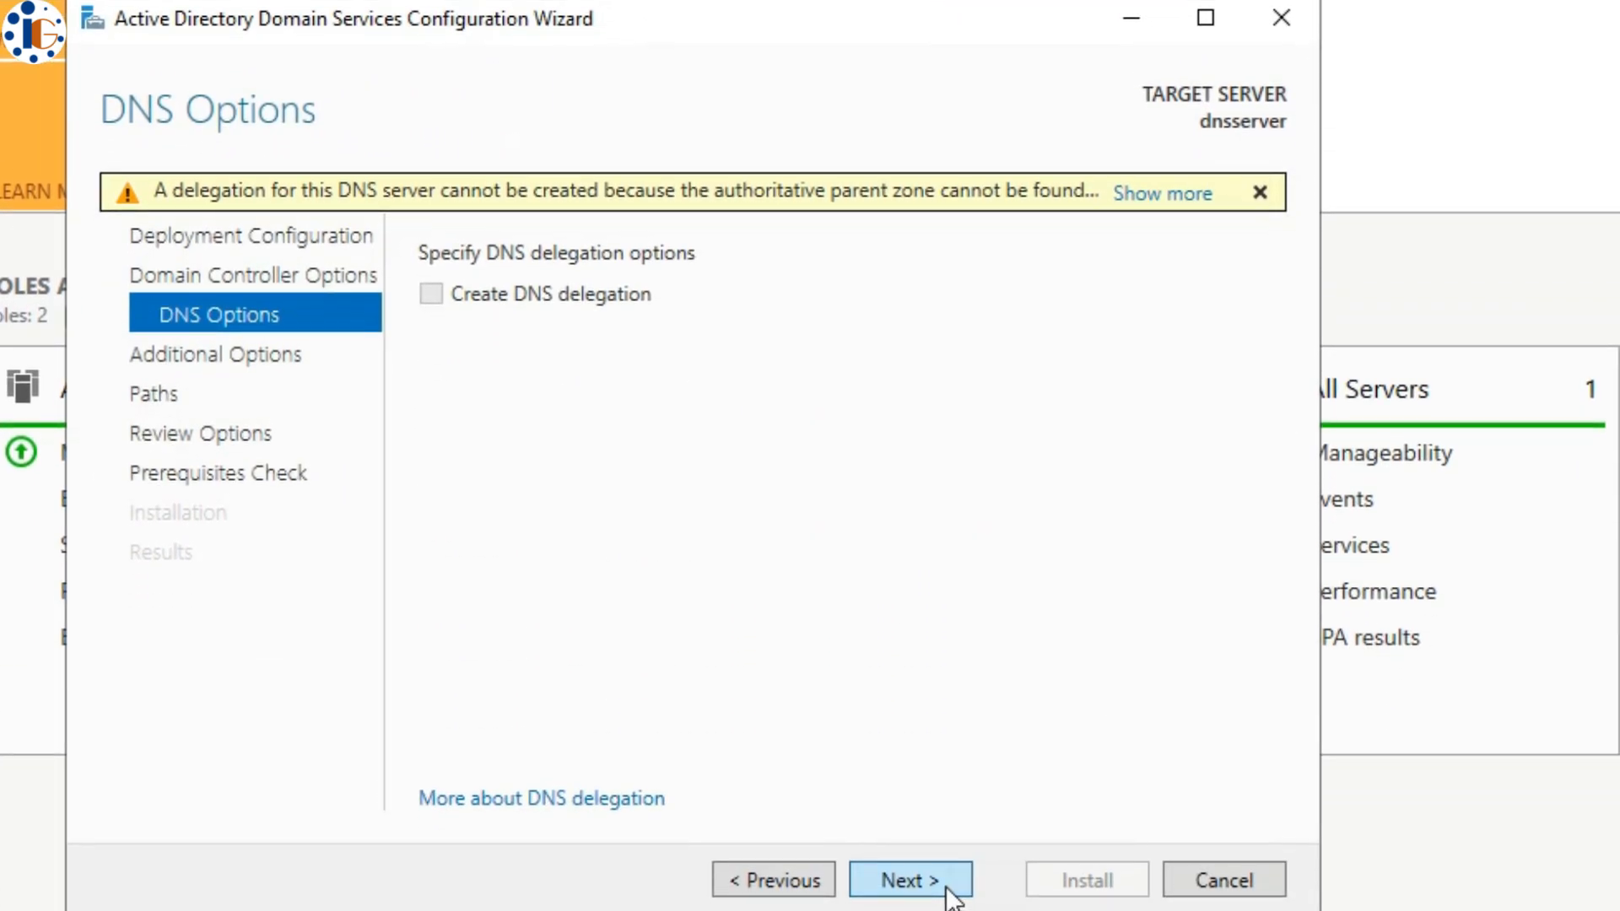
- Accept NetBIOS name IG and default paths, pass the prerequisite check, and install AD DS
click(946, 892)
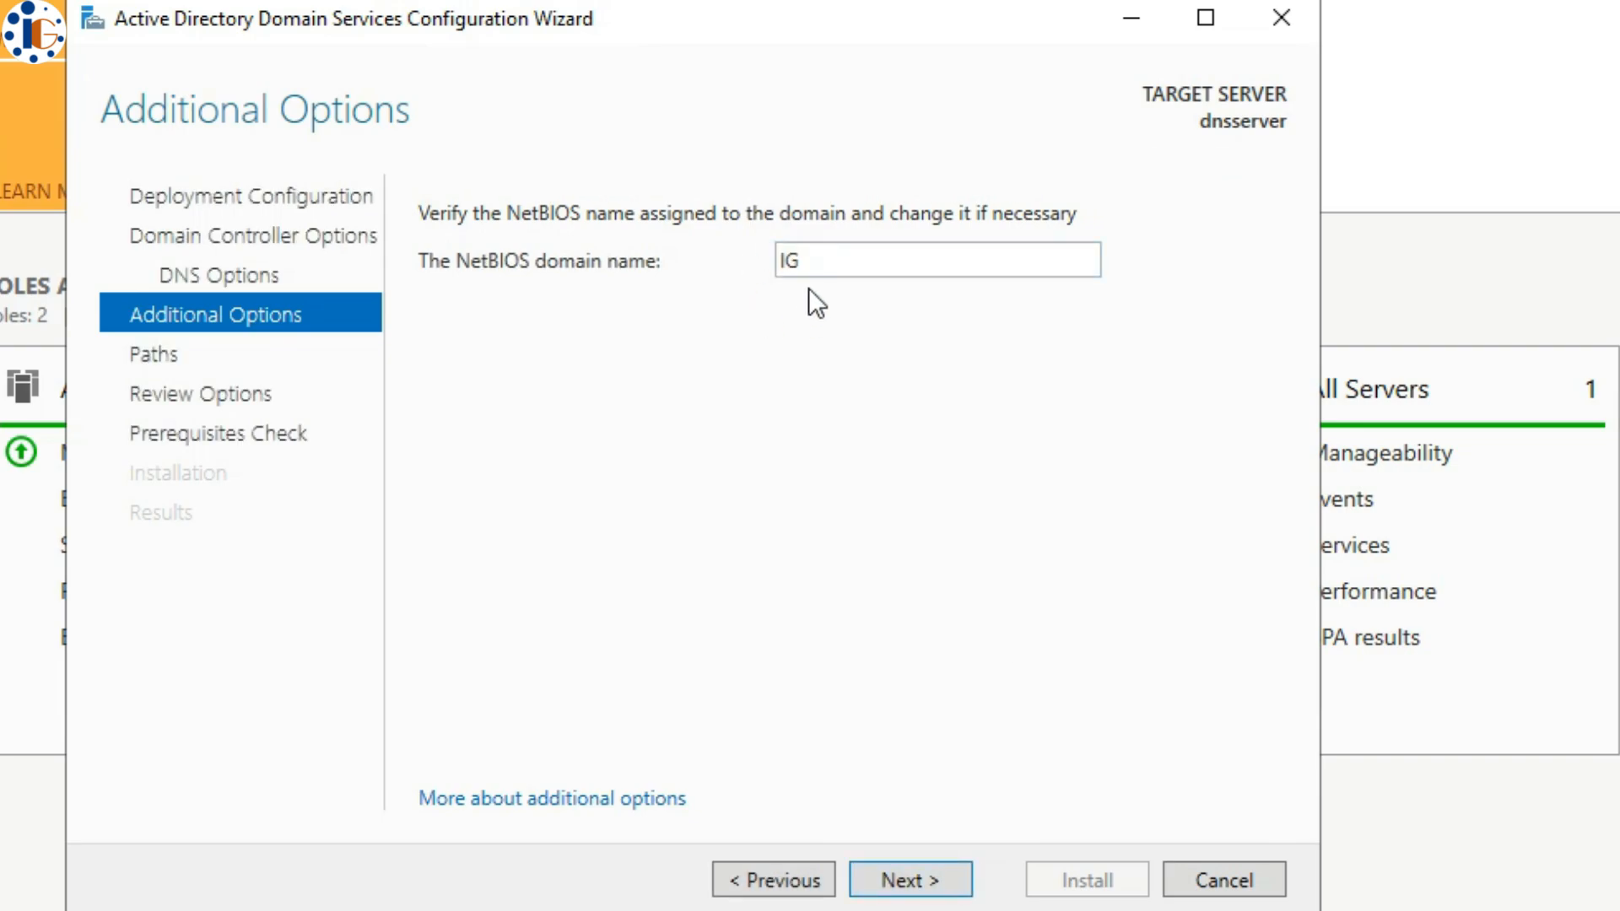
click(930, 874)
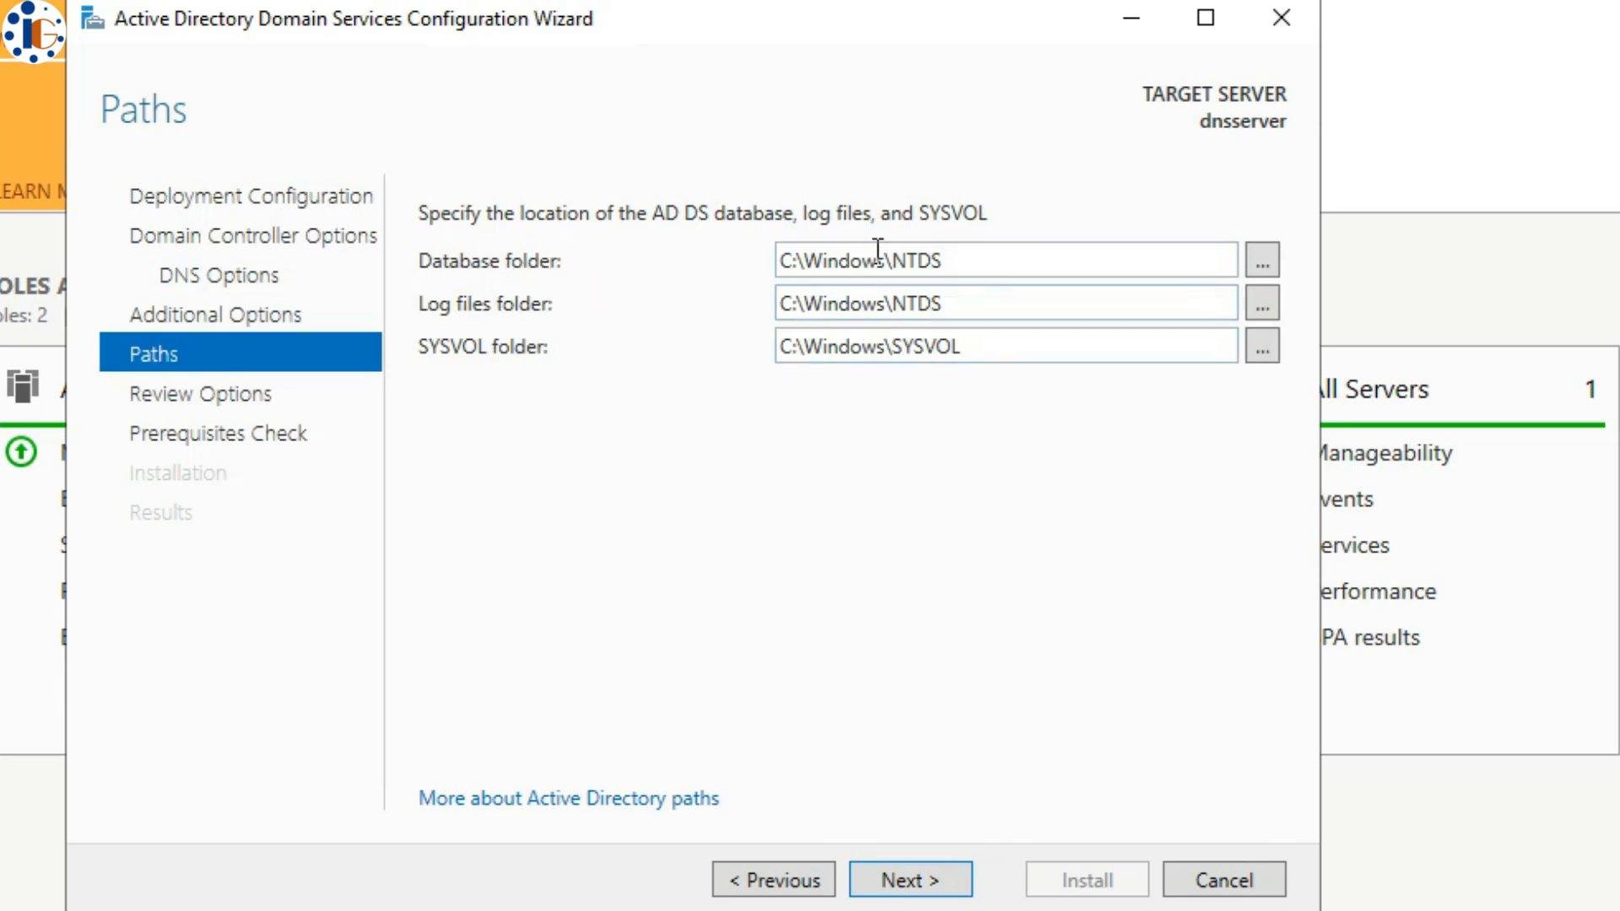
click(935, 875)
drag(1263, 278, 1254, 498)
click(915, 886)
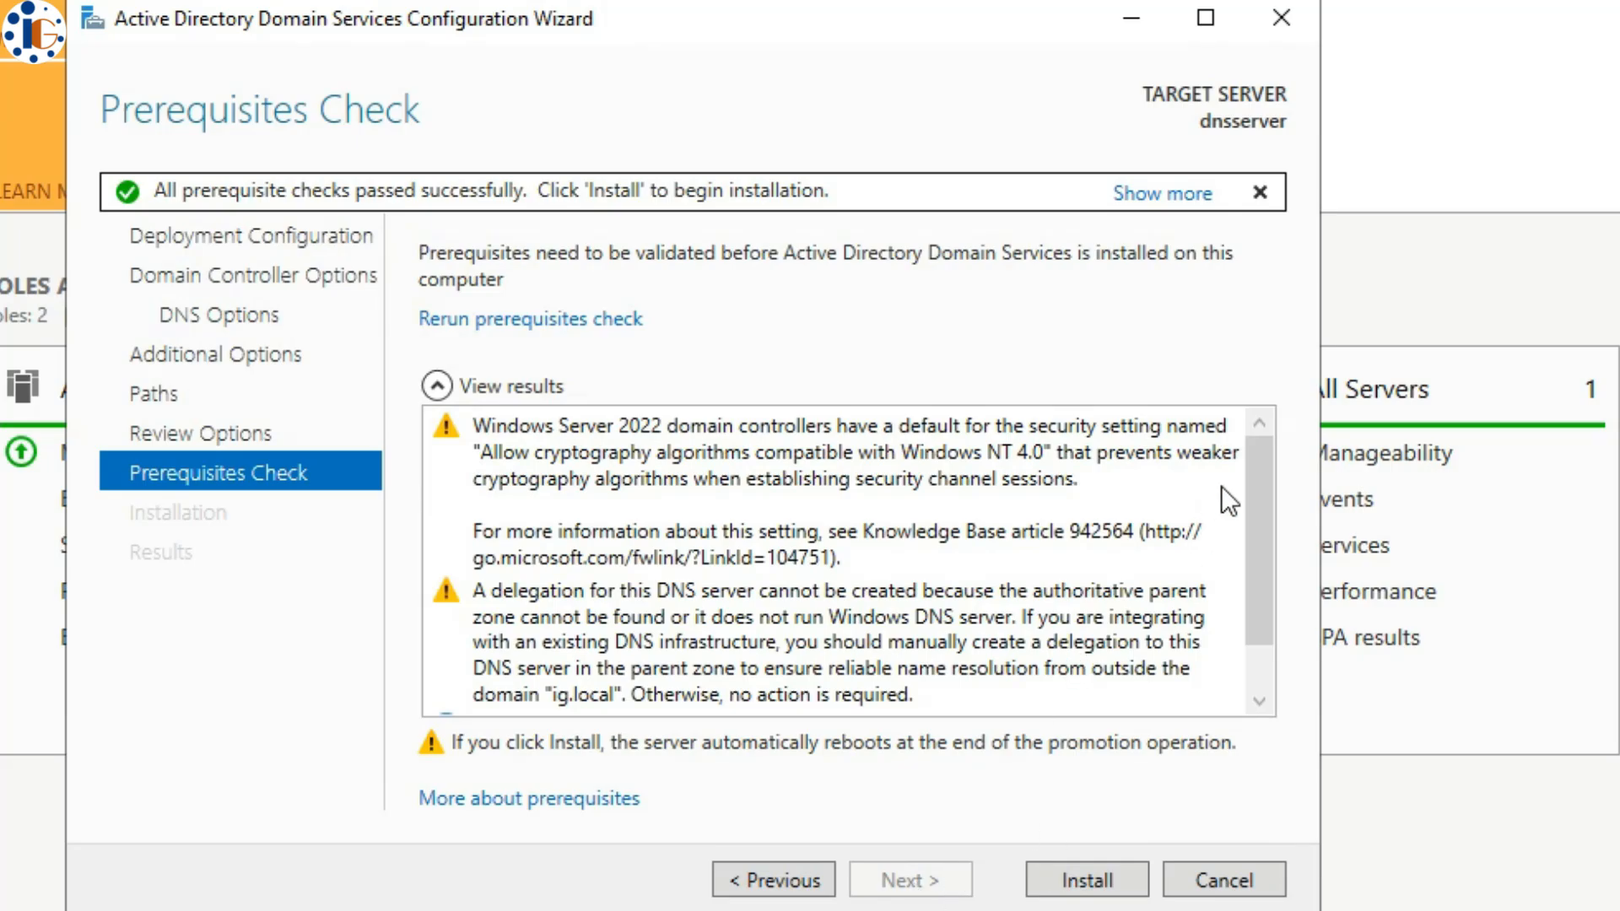
drag(1255, 499, 1246, 595)
click(1087, 880)
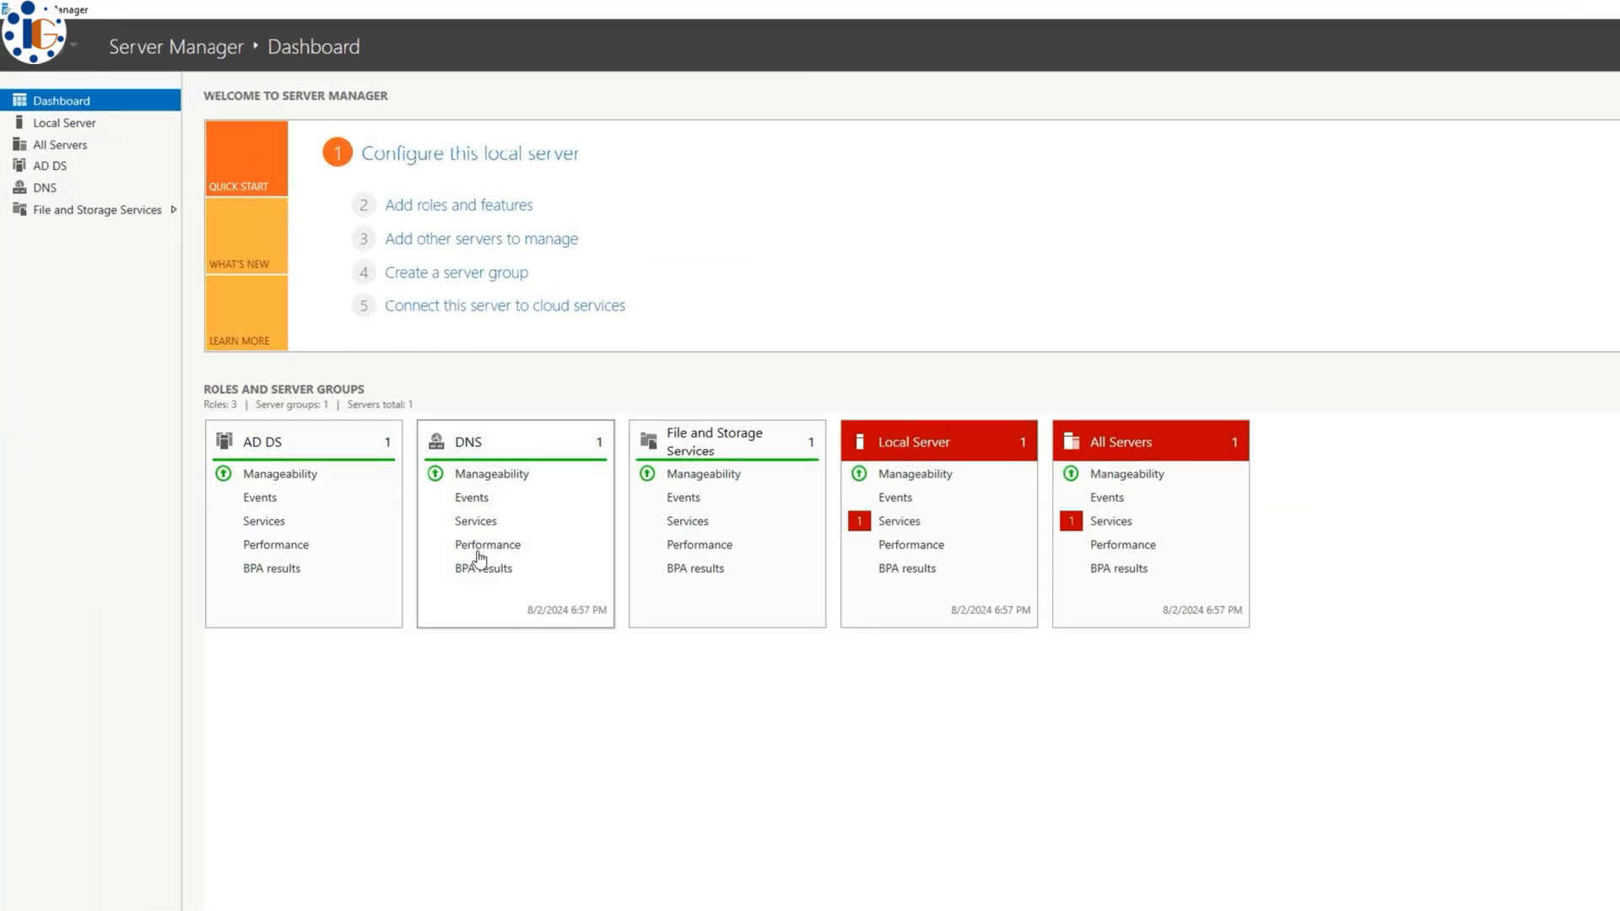
- Open the Local Server page to confirm dnsserver is joined to ig.local
click(59, 127)
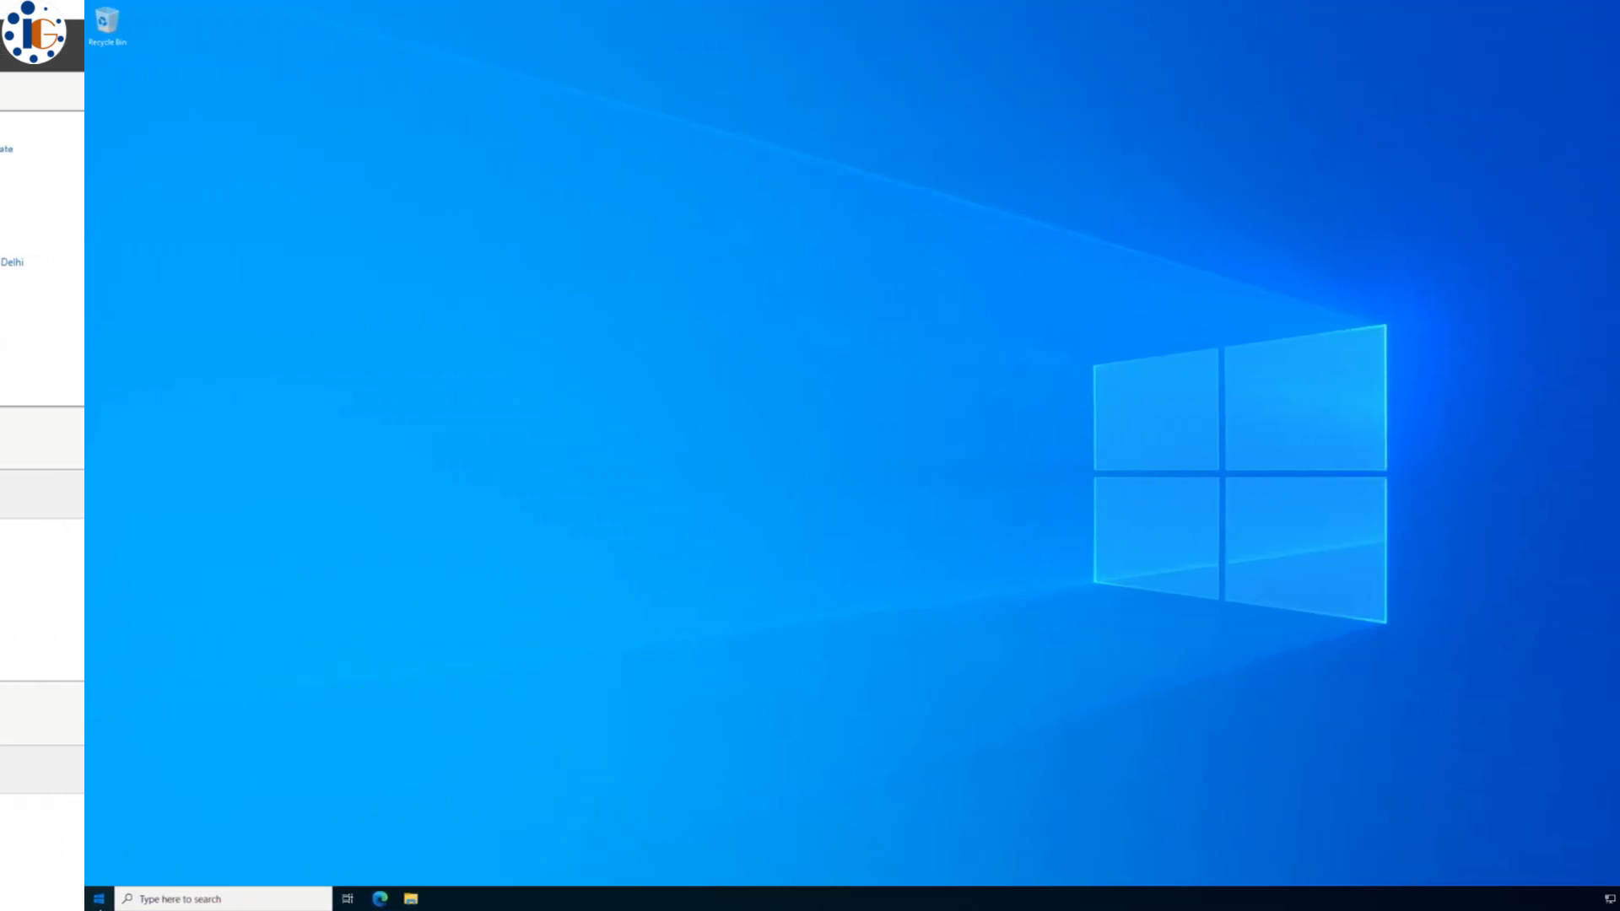
- Launch Active Directory Users and Computers, Group Policy Management and DNS from Windows Administrative Tools
key(super)
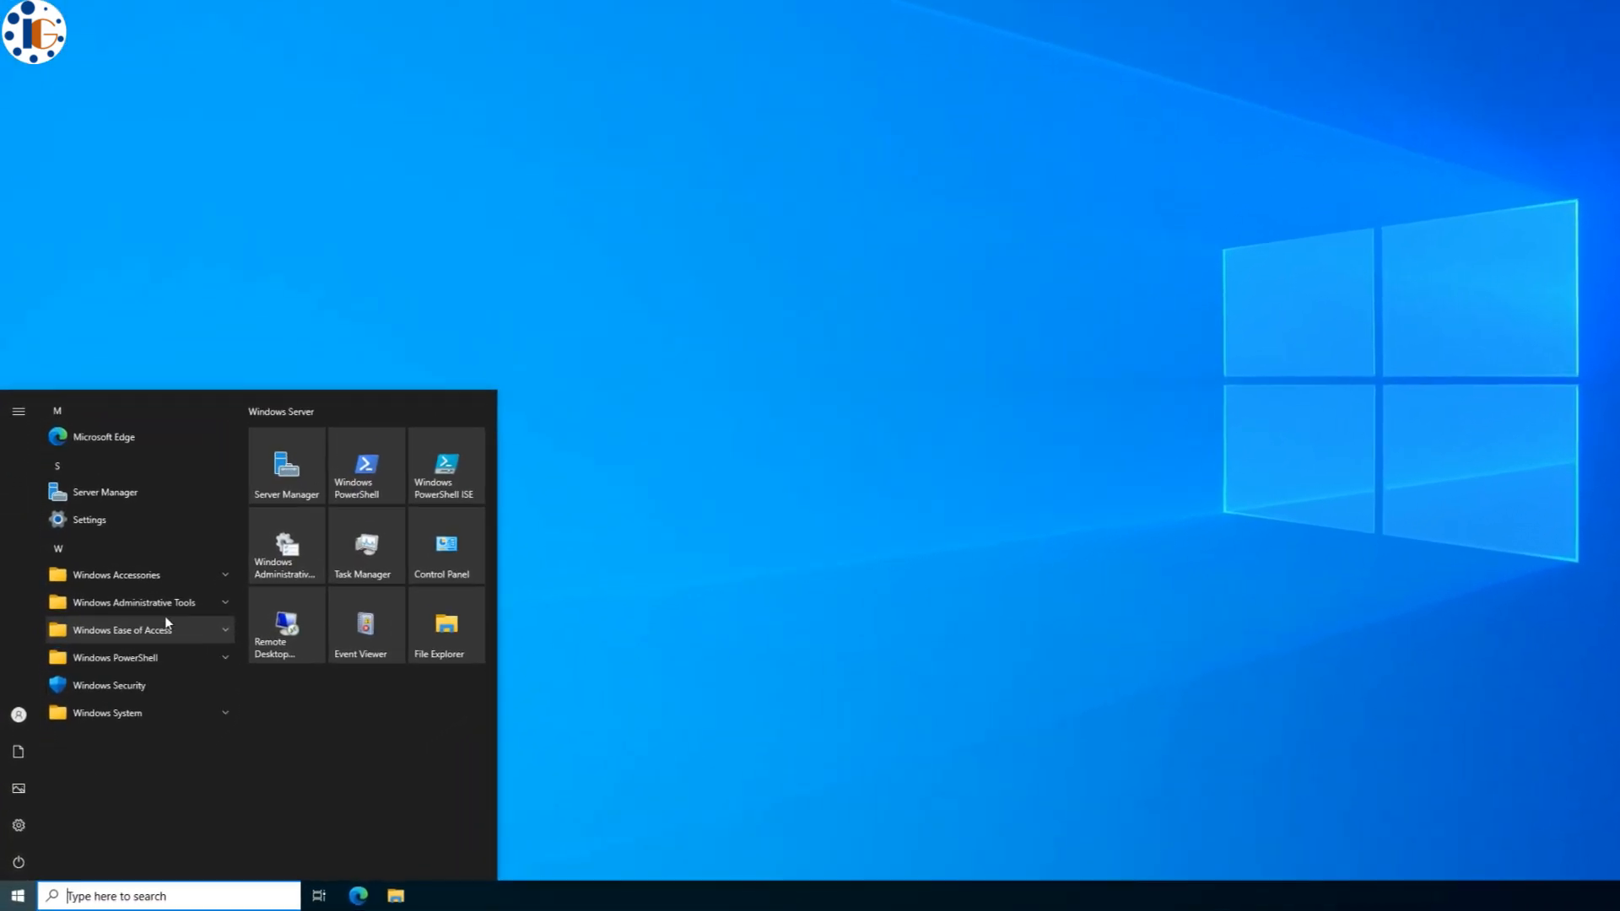
click(235, 496)
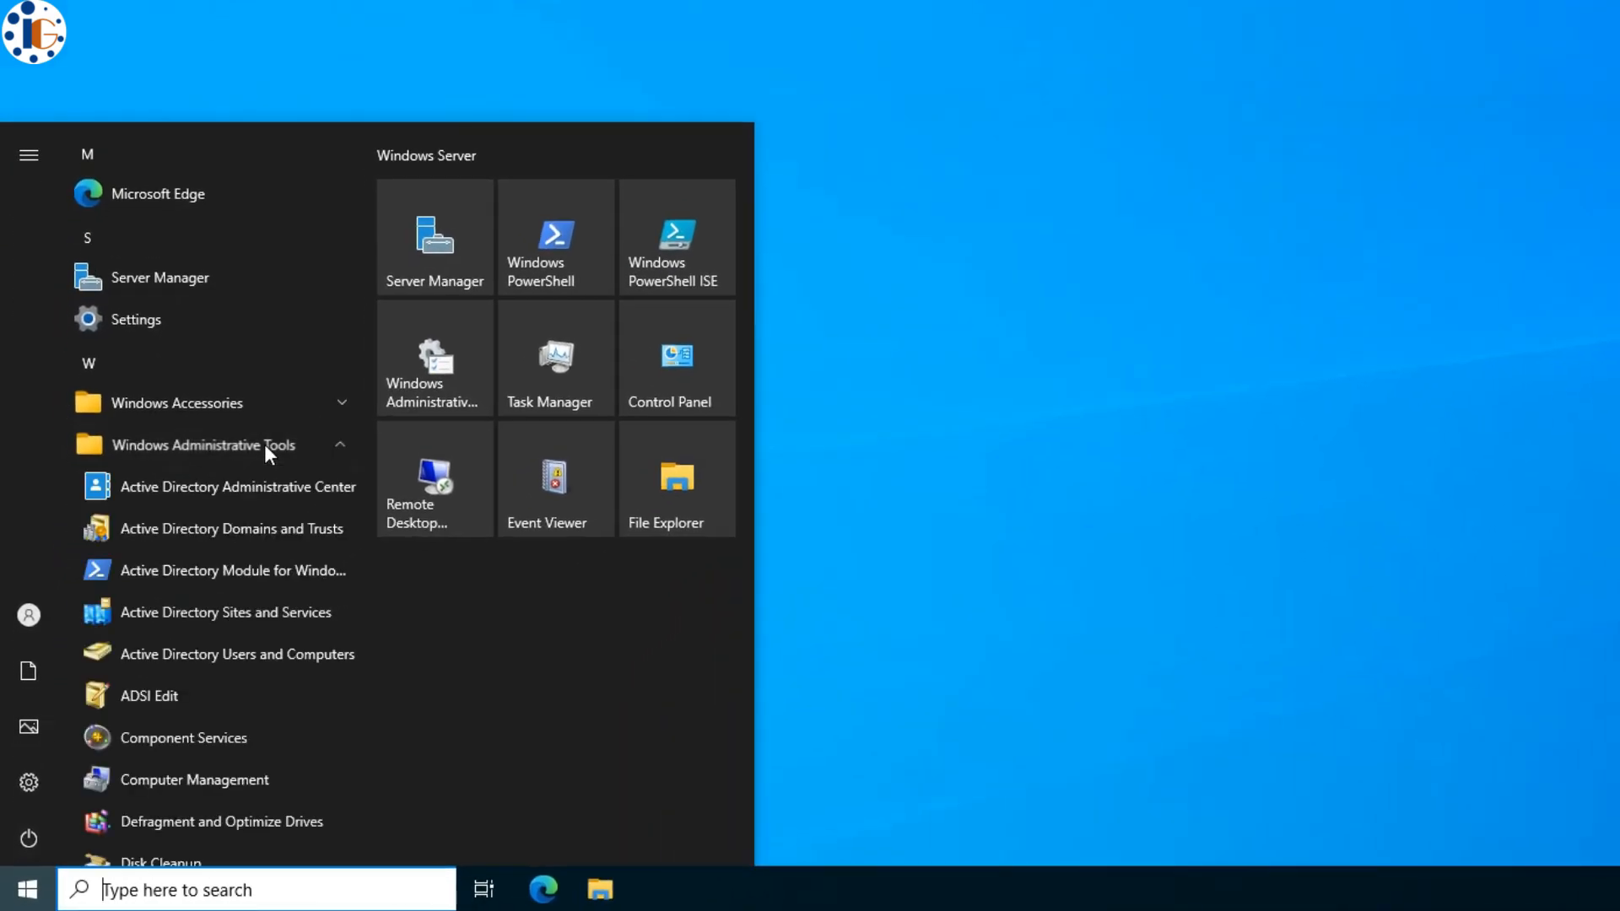
click(246, 662)
scroll(280, 666, down, 1)
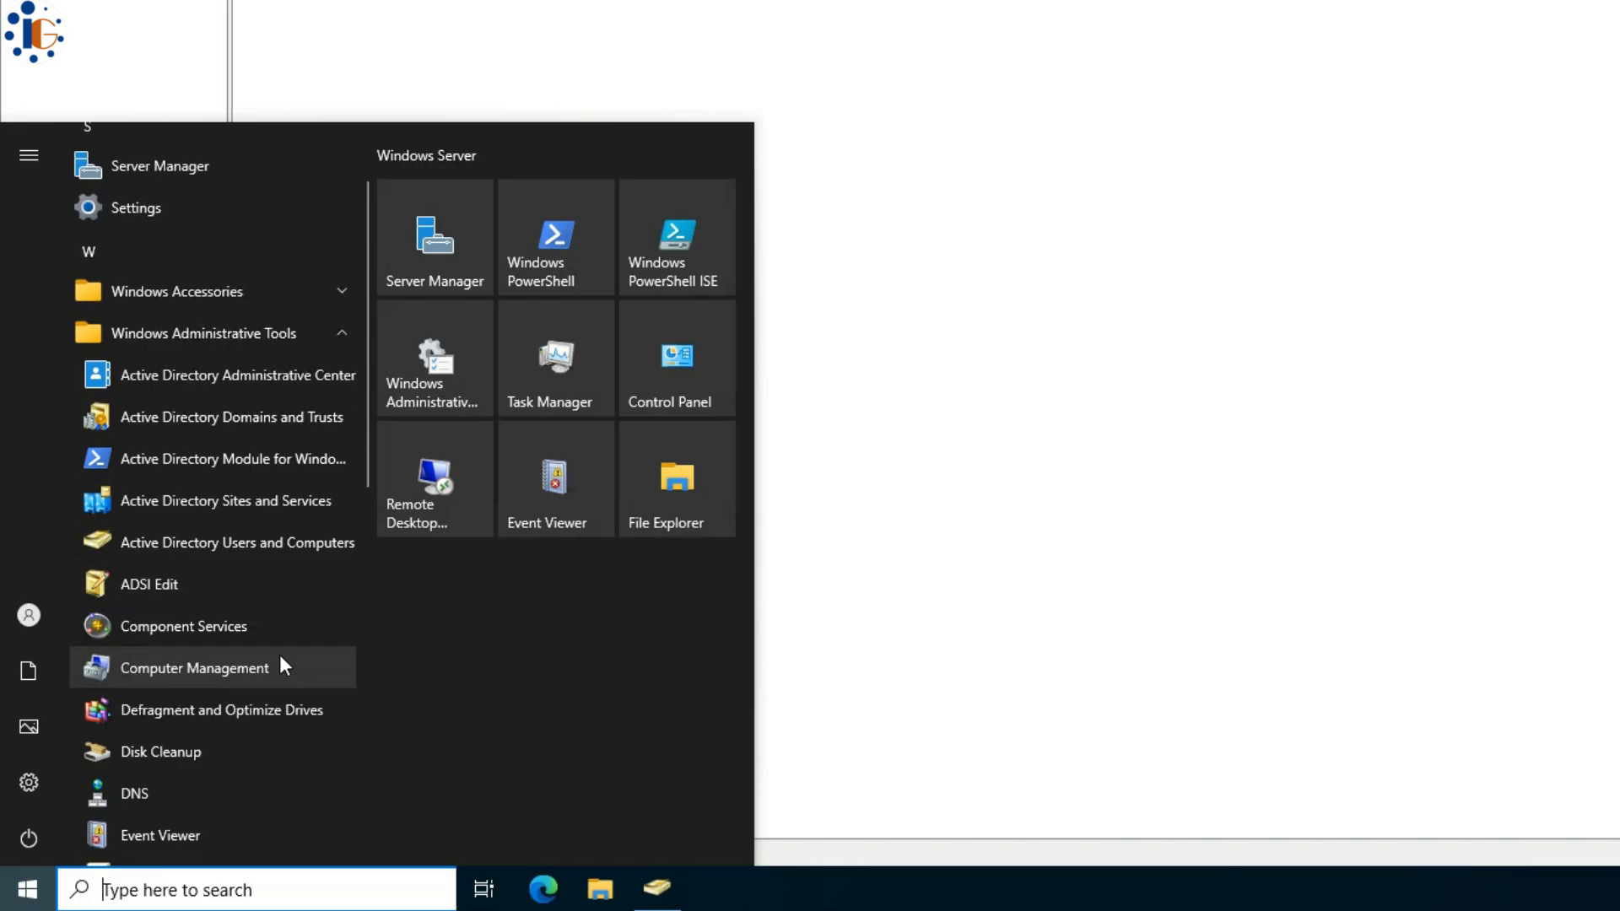
scroll(280, 657, down, 1)
scroll(281, 654, down, 1)
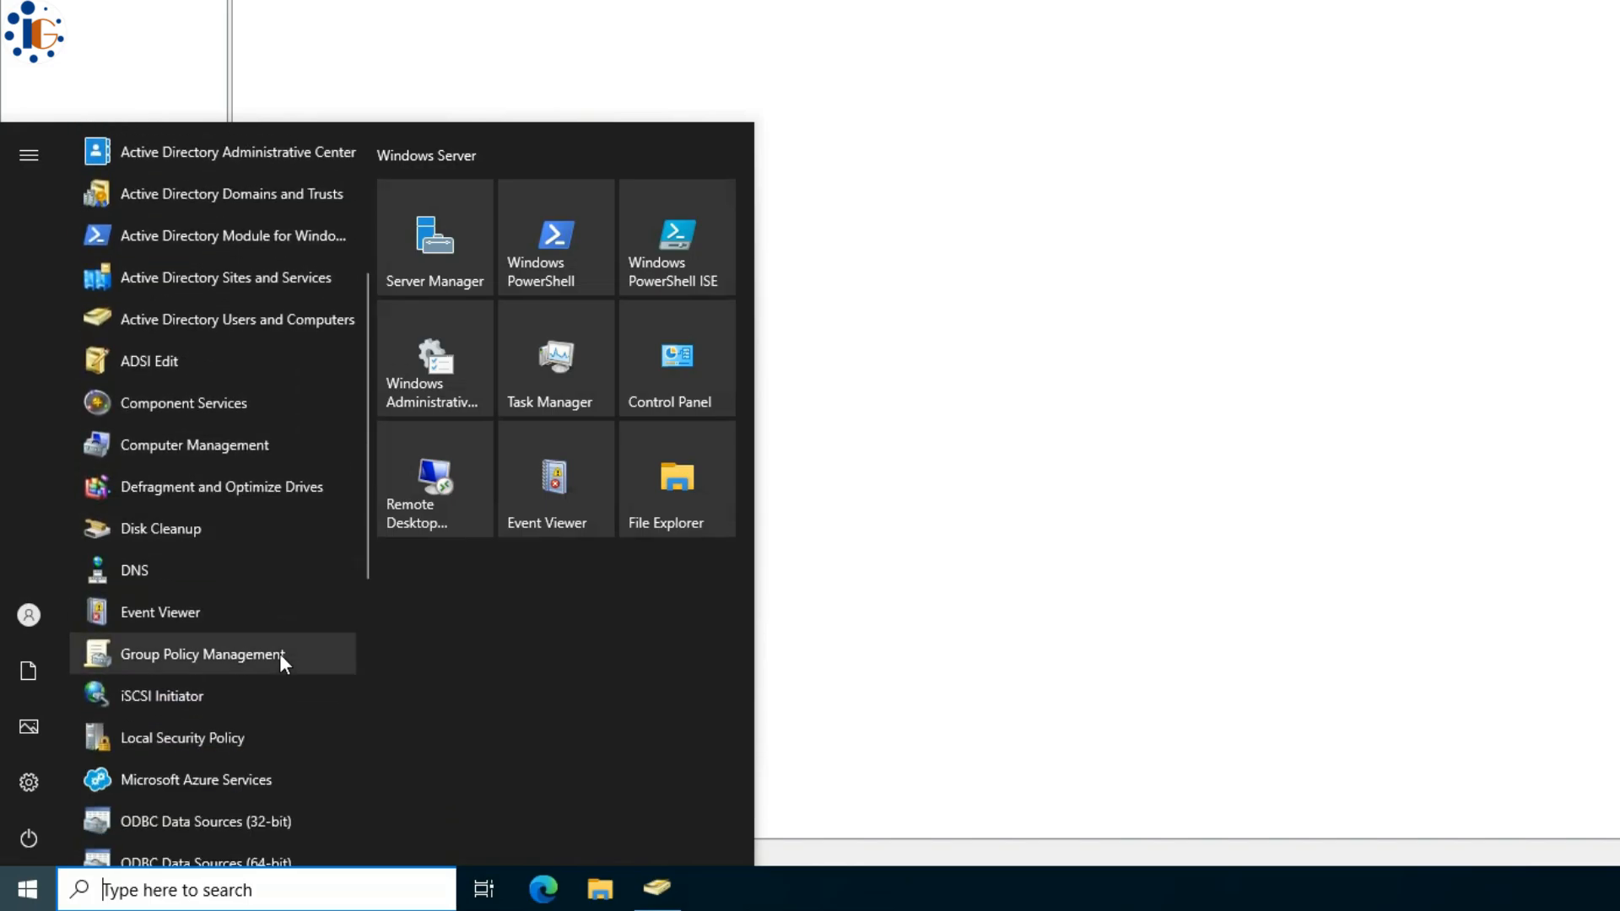
click(284, 657)
scroll(278, 641, down, 1)
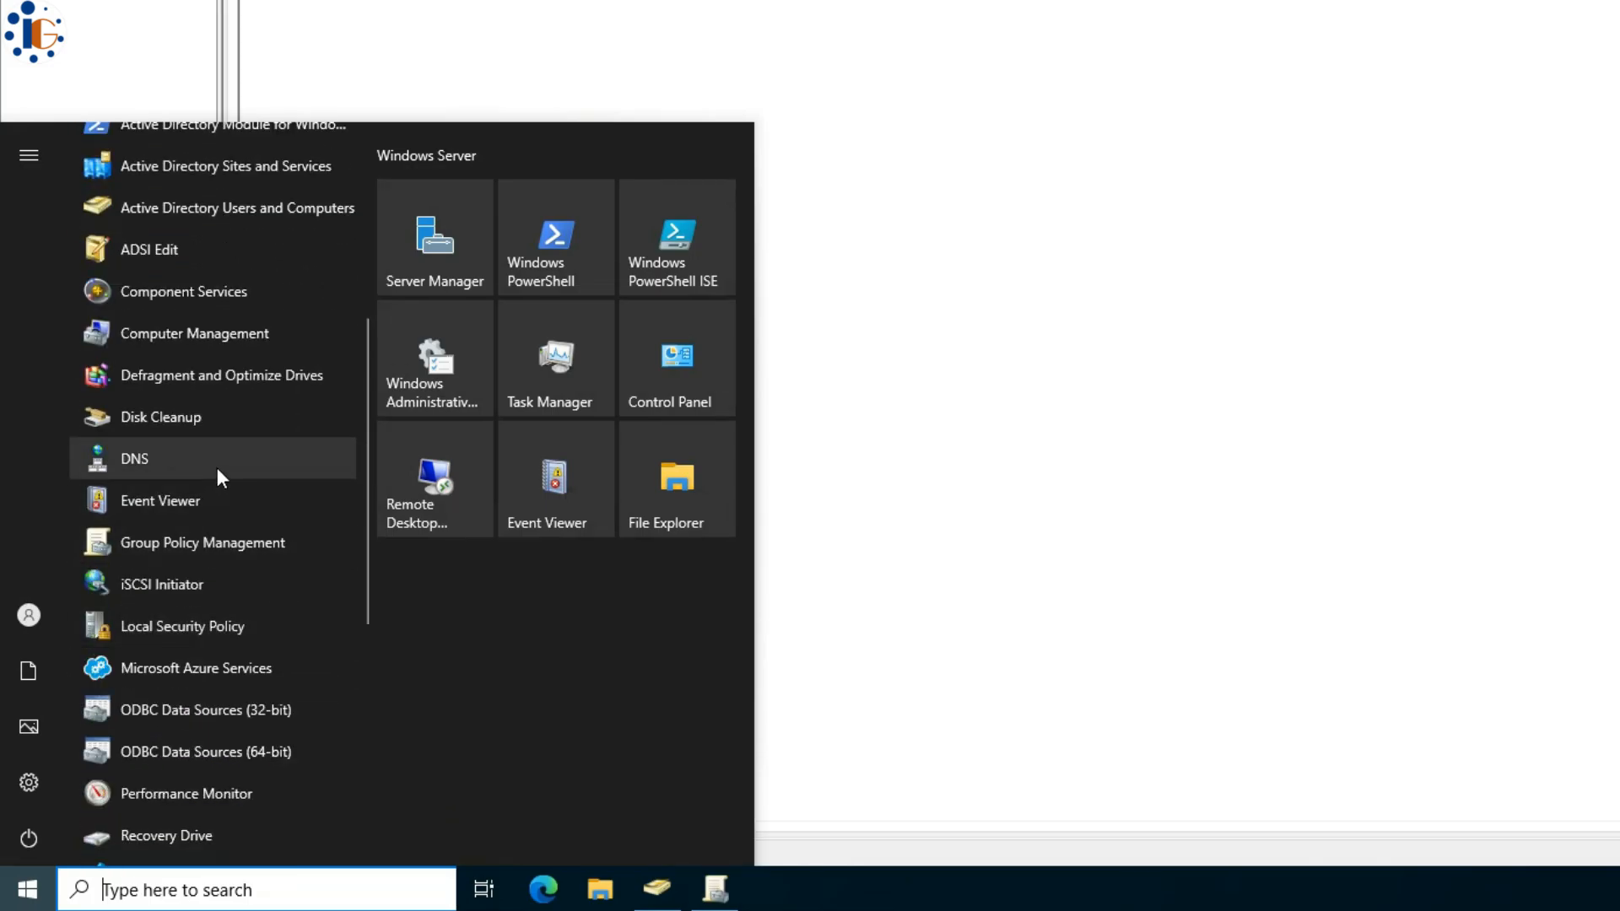
click(216, 467)
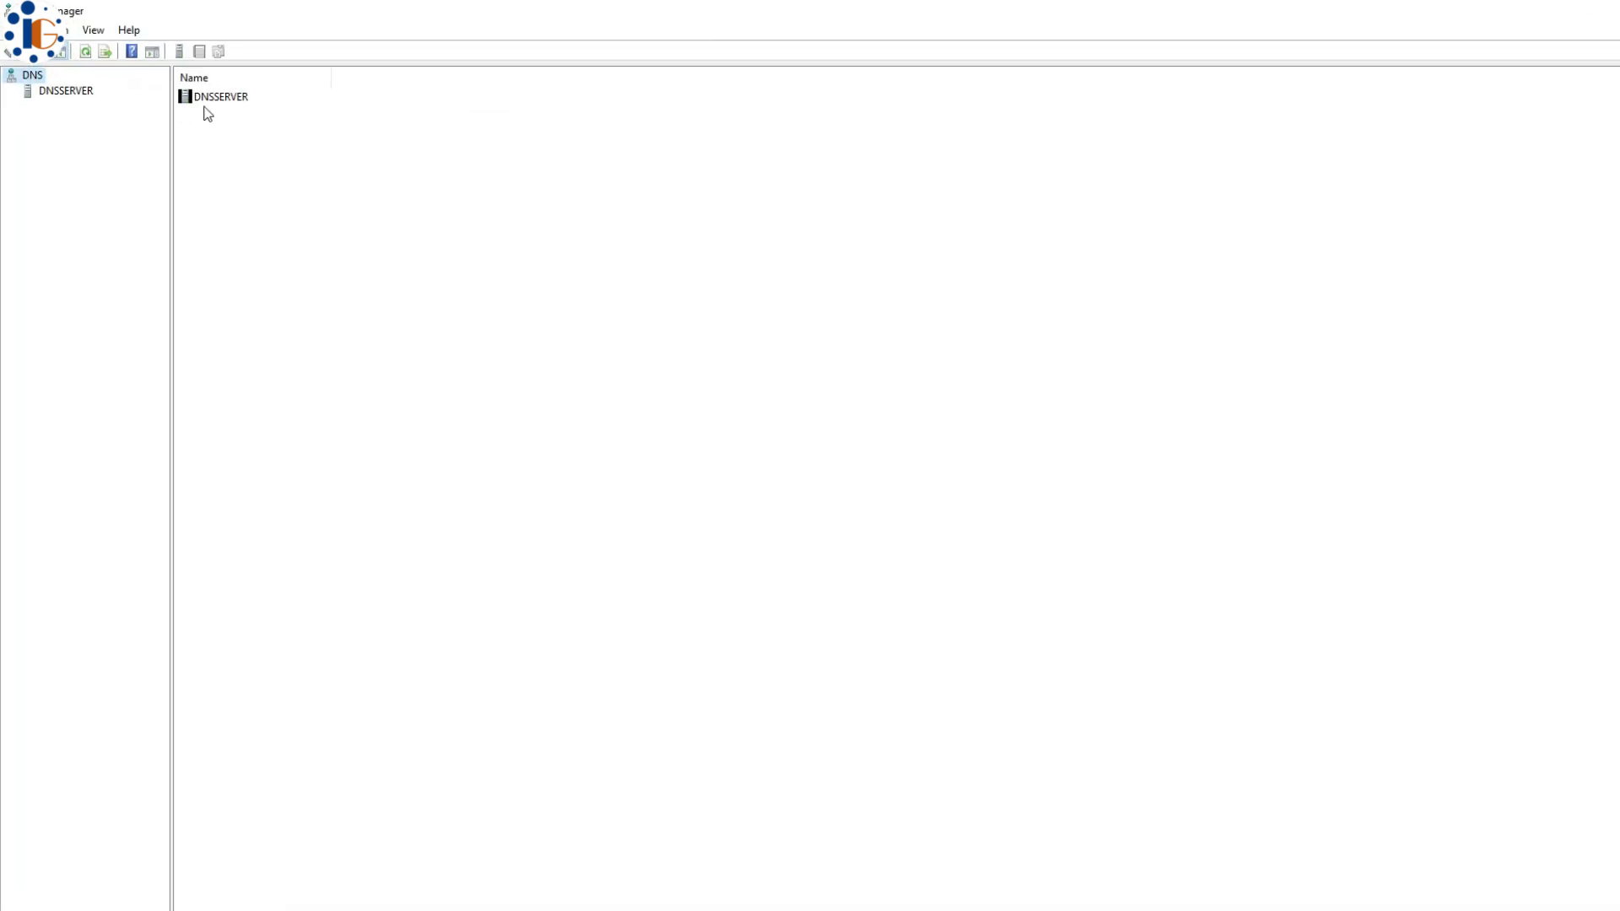
- Expand DNSSERVER's Forward Lookup Zones and open the ig.local zone records
click(83, 145)
click(18, 144)
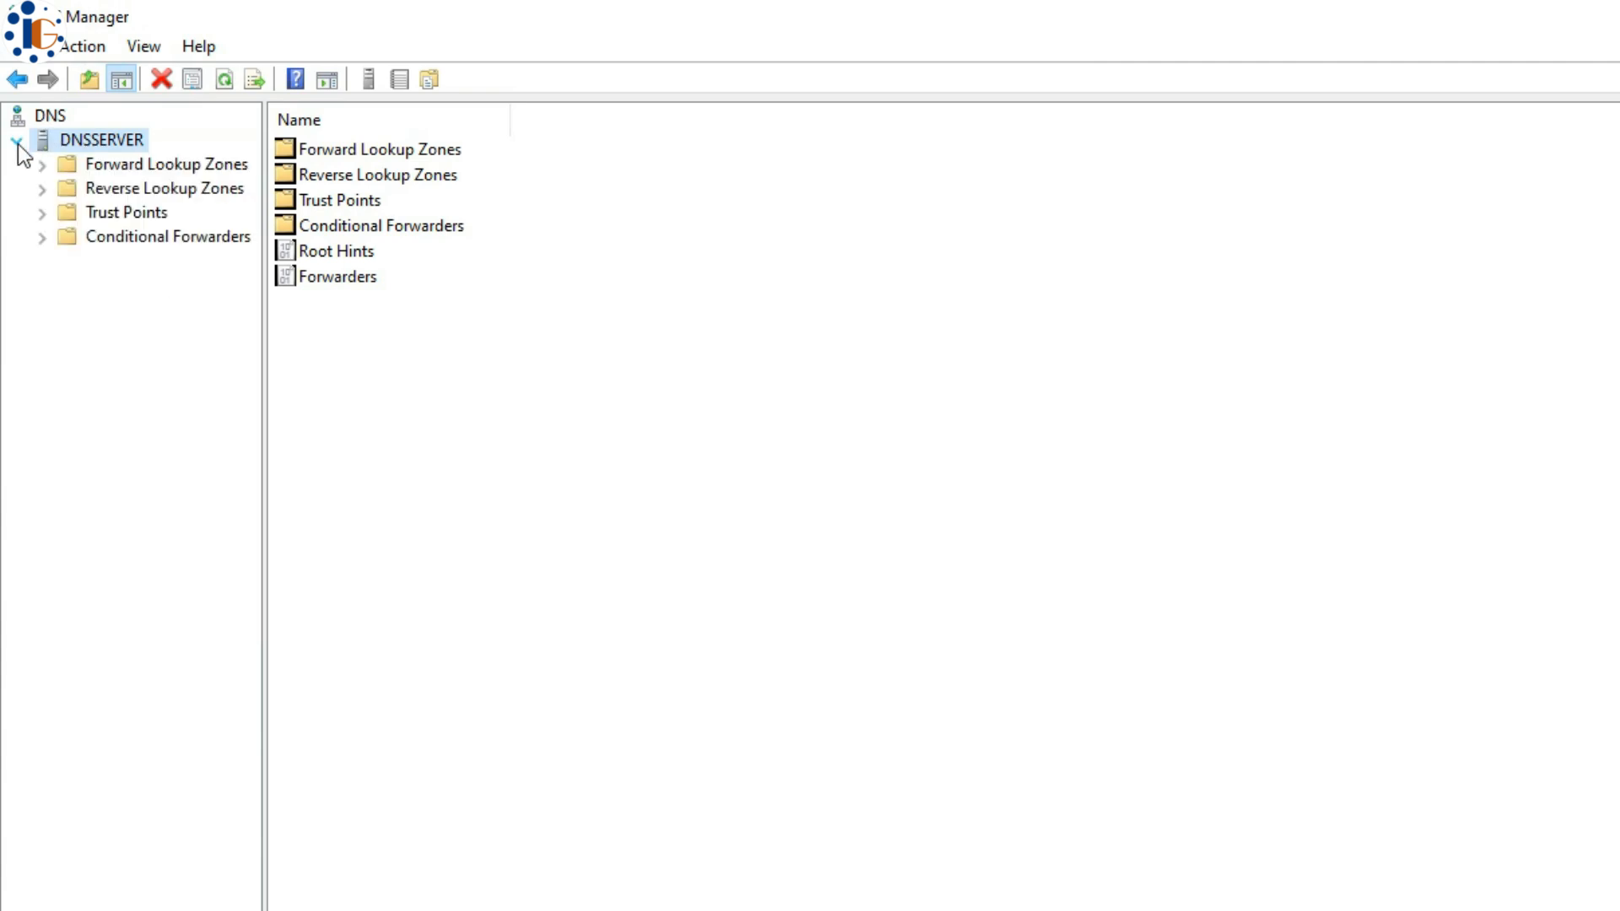
double_click(101, 166)
double_click(84, 214)
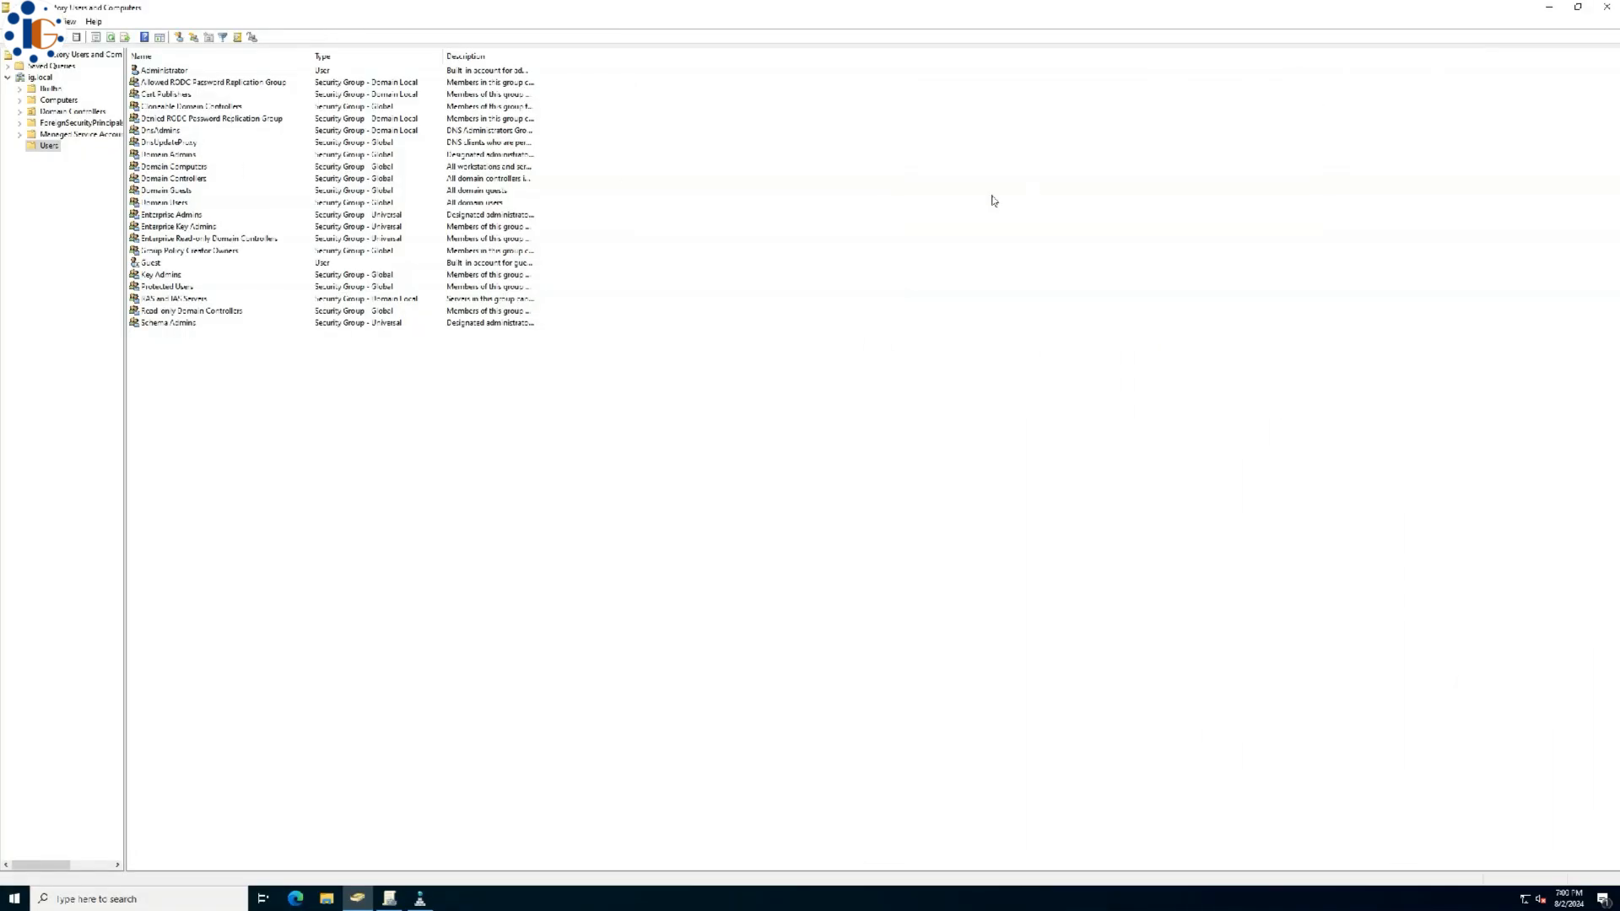
- Create the HR and ADMIN organizational units under ig.local
click(47, 74)
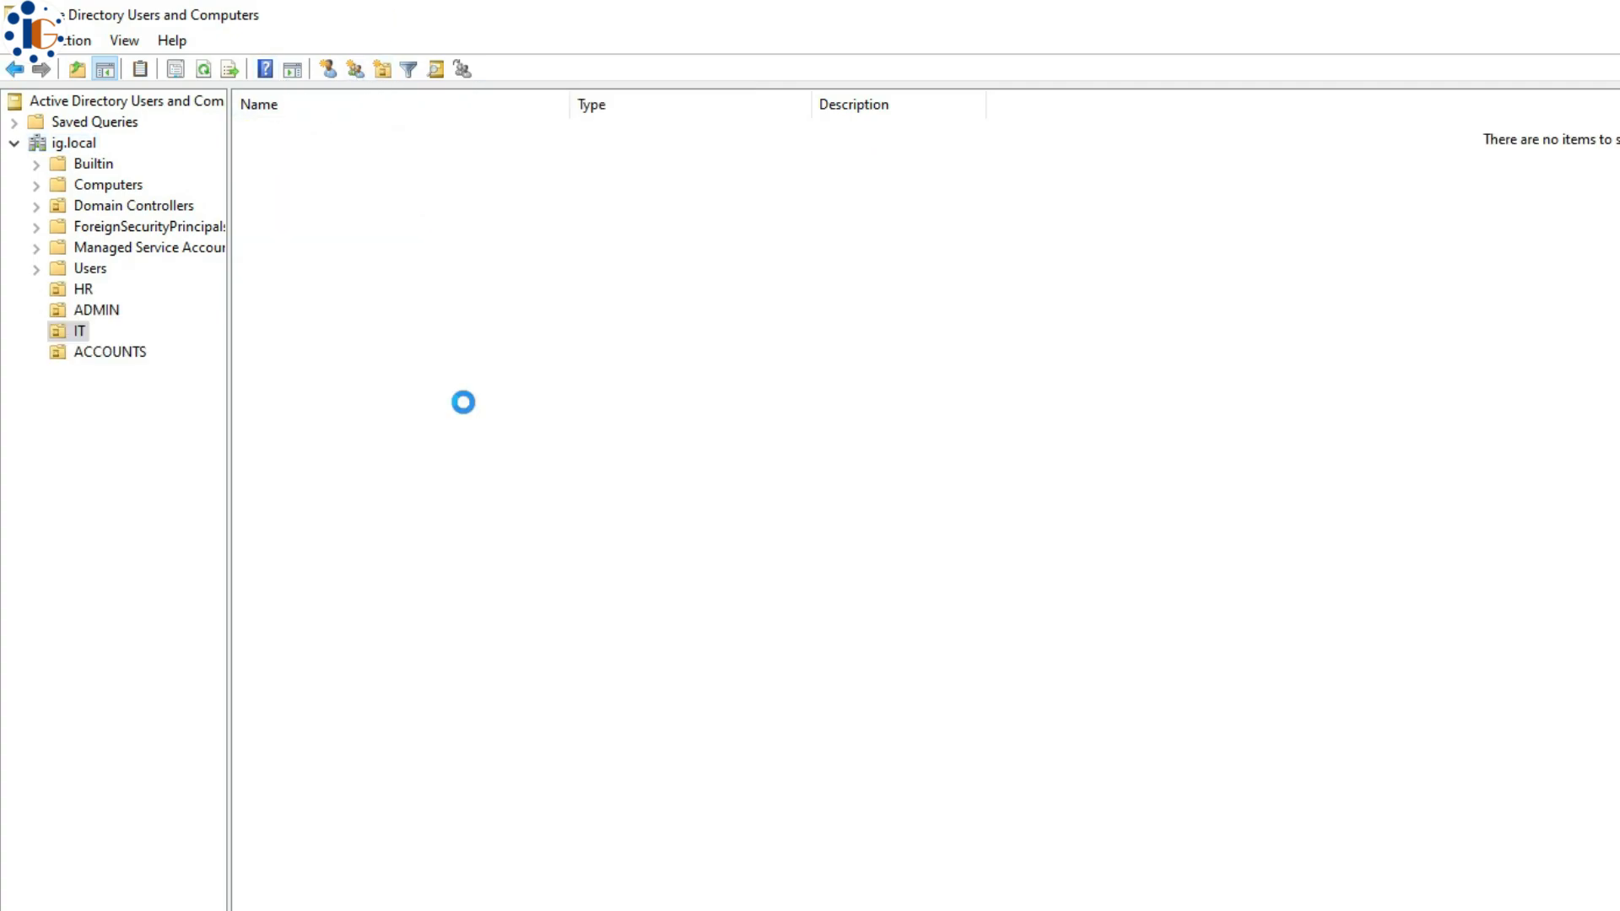
right_click(464, 405)
mouse_move(498, 501)
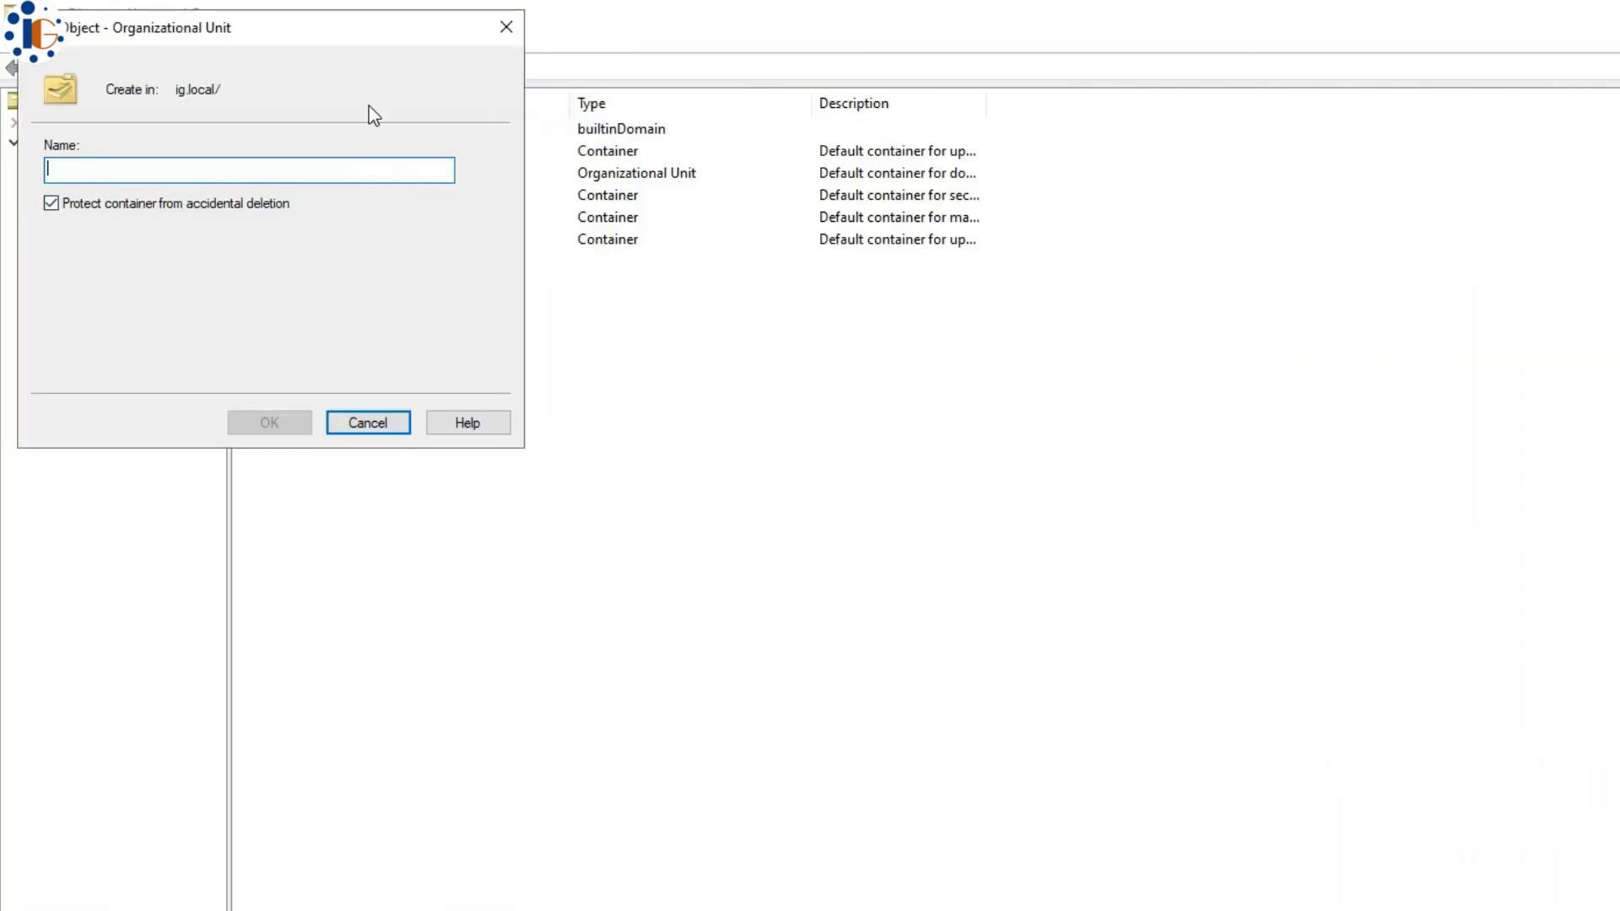
text(HR)
click(236, 420)
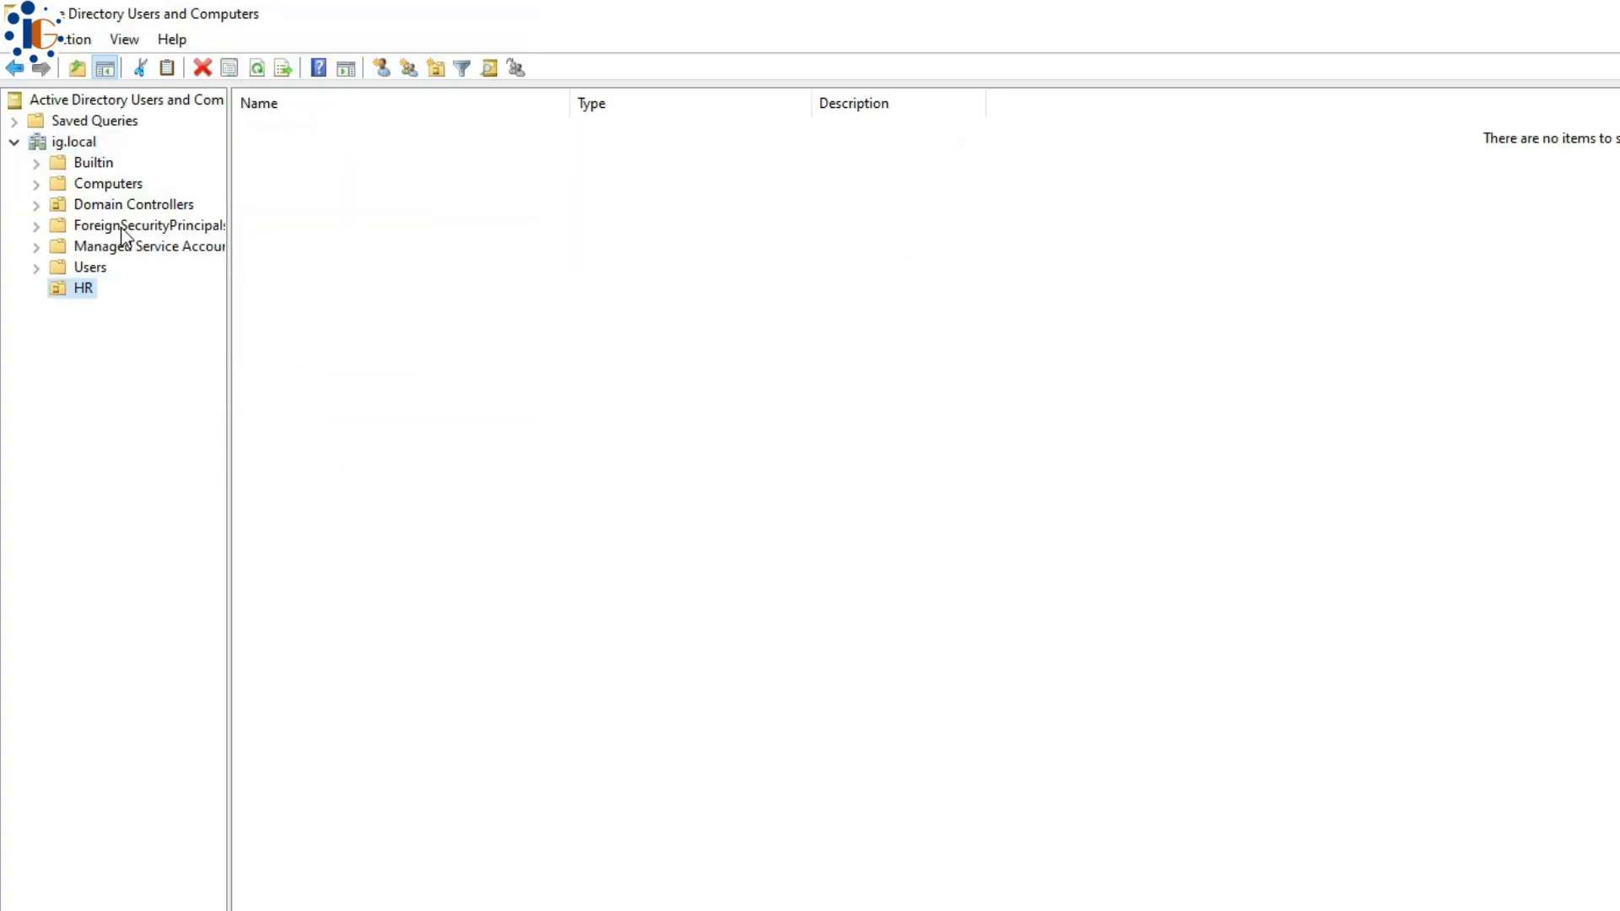
click(76, 143)
click(381, 70)
text(admin)
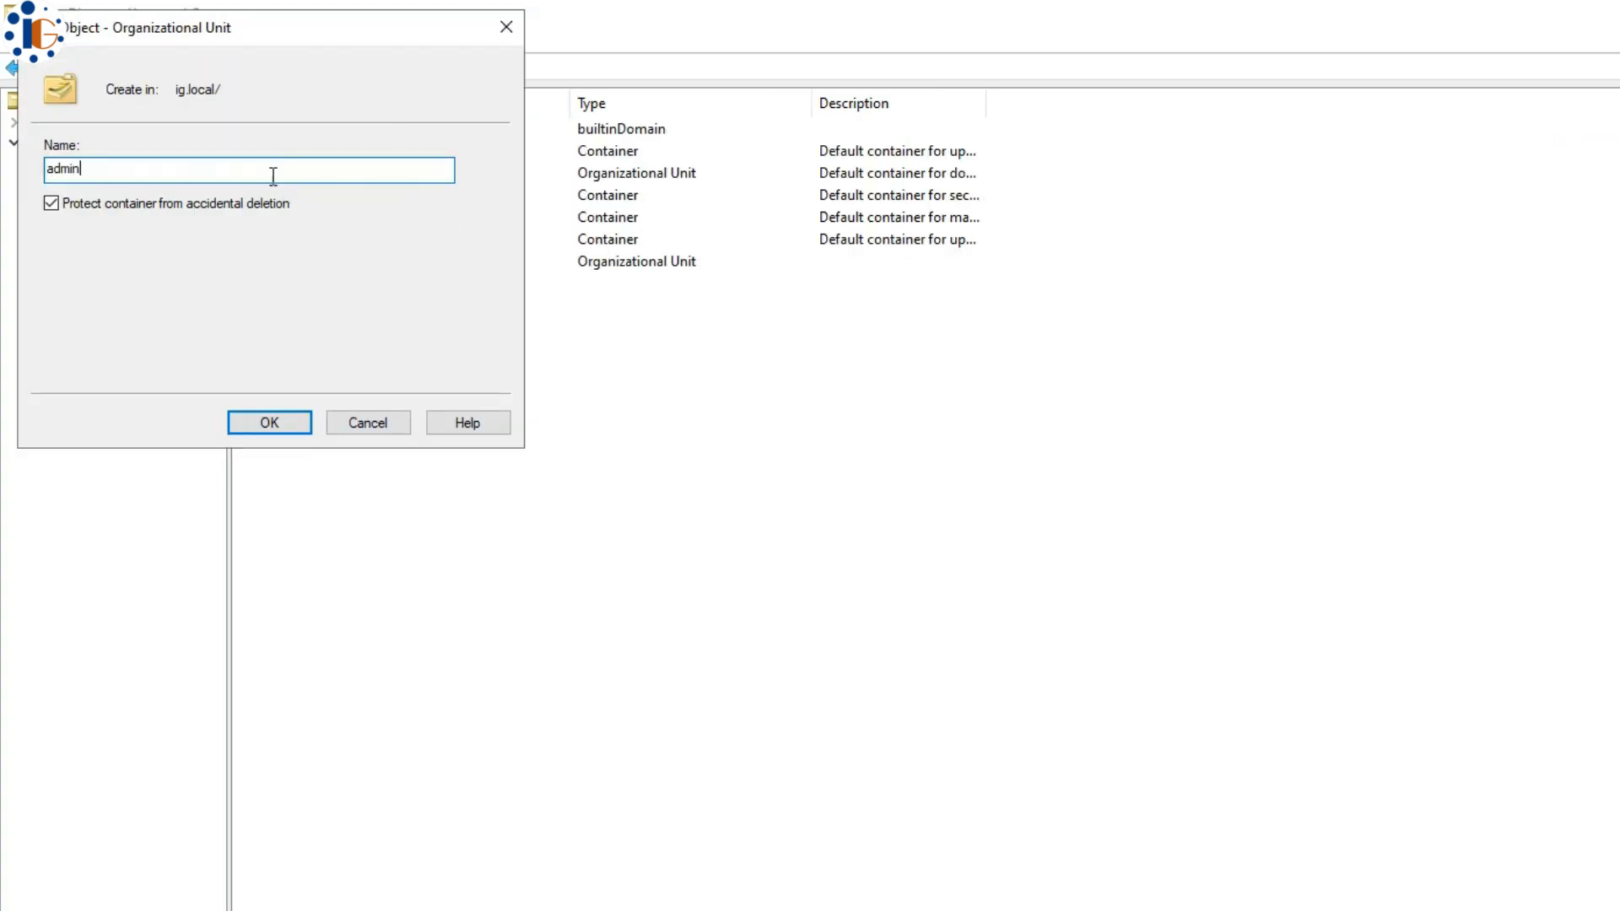
drag(273, 175, 49, 170)
text(ADMIN)
key(Return)
- Create the IT and ACCOUNTS organizational units under ig.local, then select the IT OU
click(84, 142)
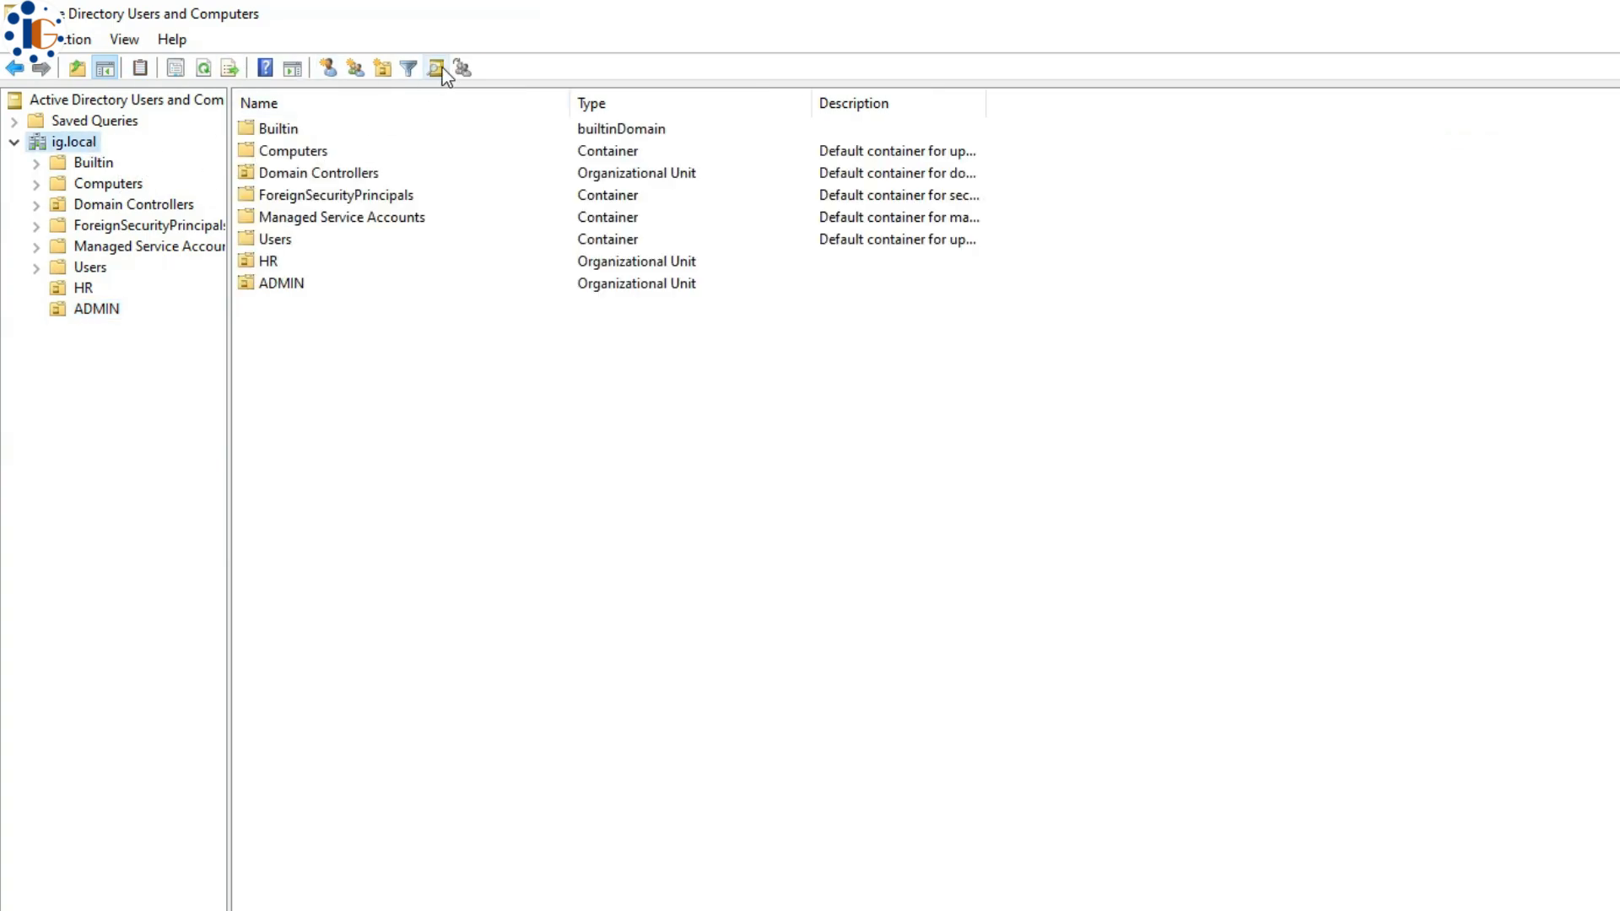
click(384, 65)
text(IT)
key(Return)
click(85, 141)
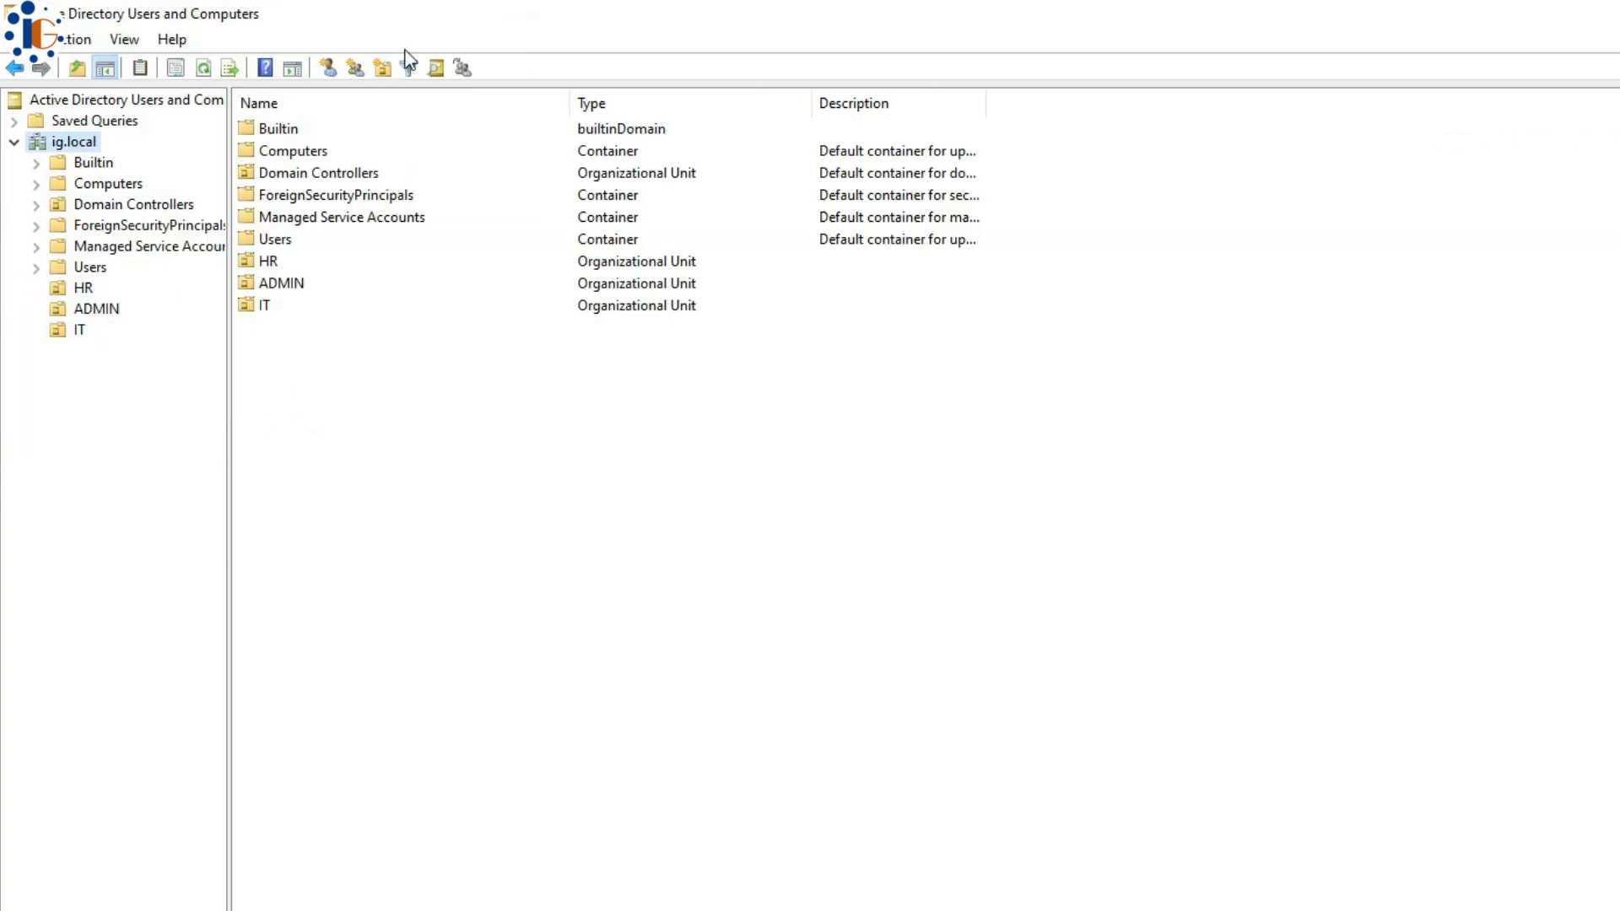
click(383, 66)
text(ACCOUNTS)
key(Return)
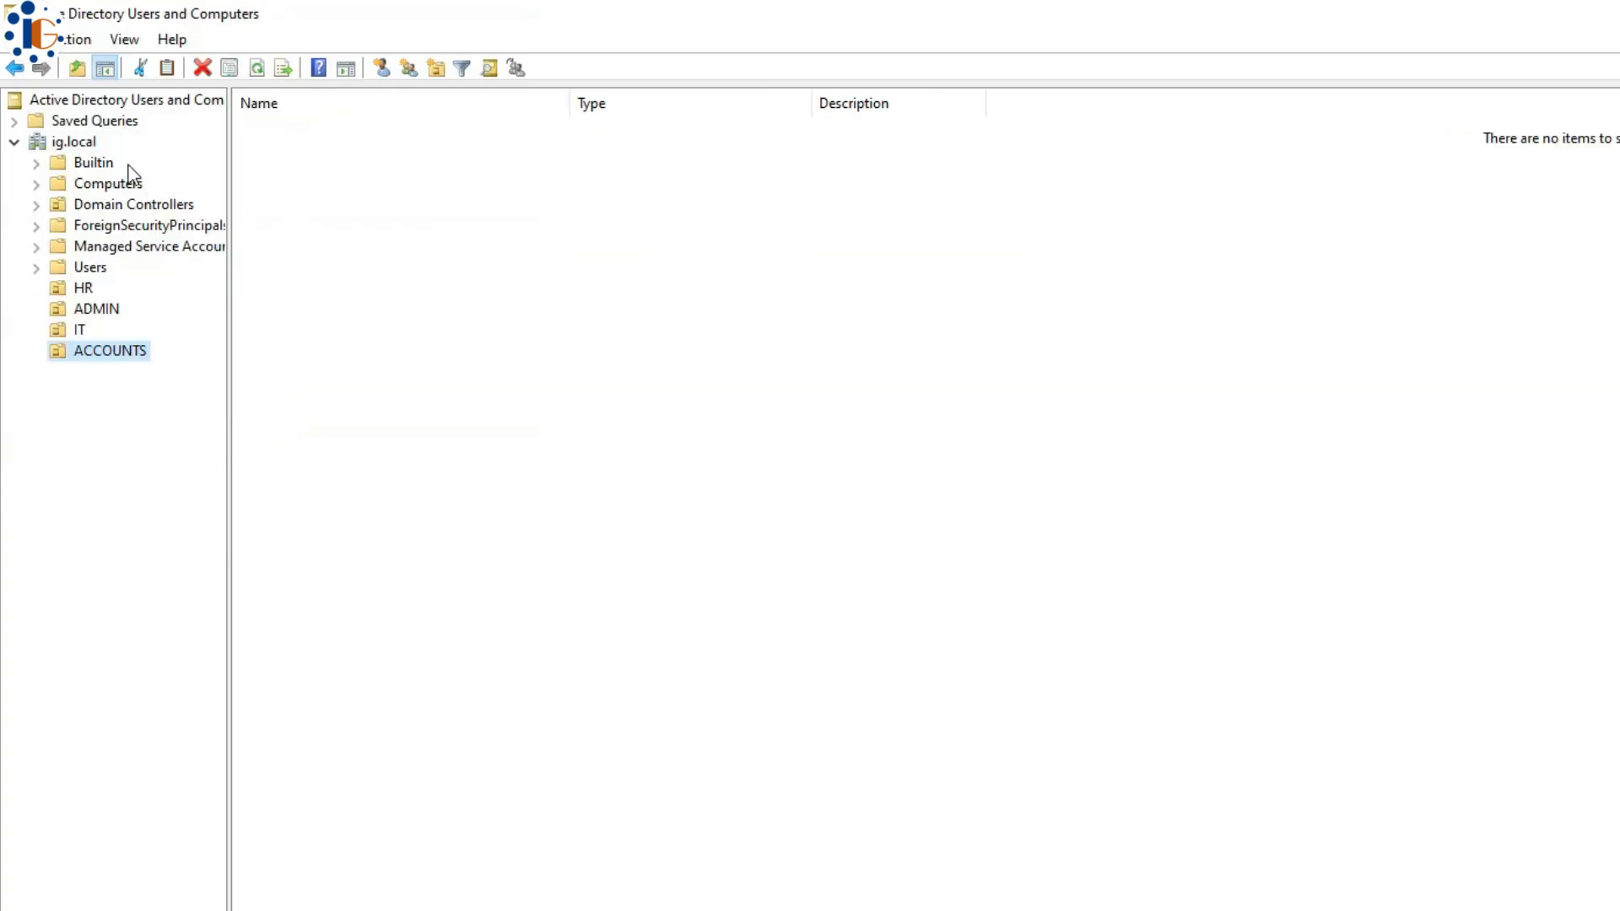
click(84, 142)
- Try adding a new IT user with matching full and logon names and a password; policy rejects the password
right_click(337, 268)
mouse_move(393, 371)
click(624, 595)
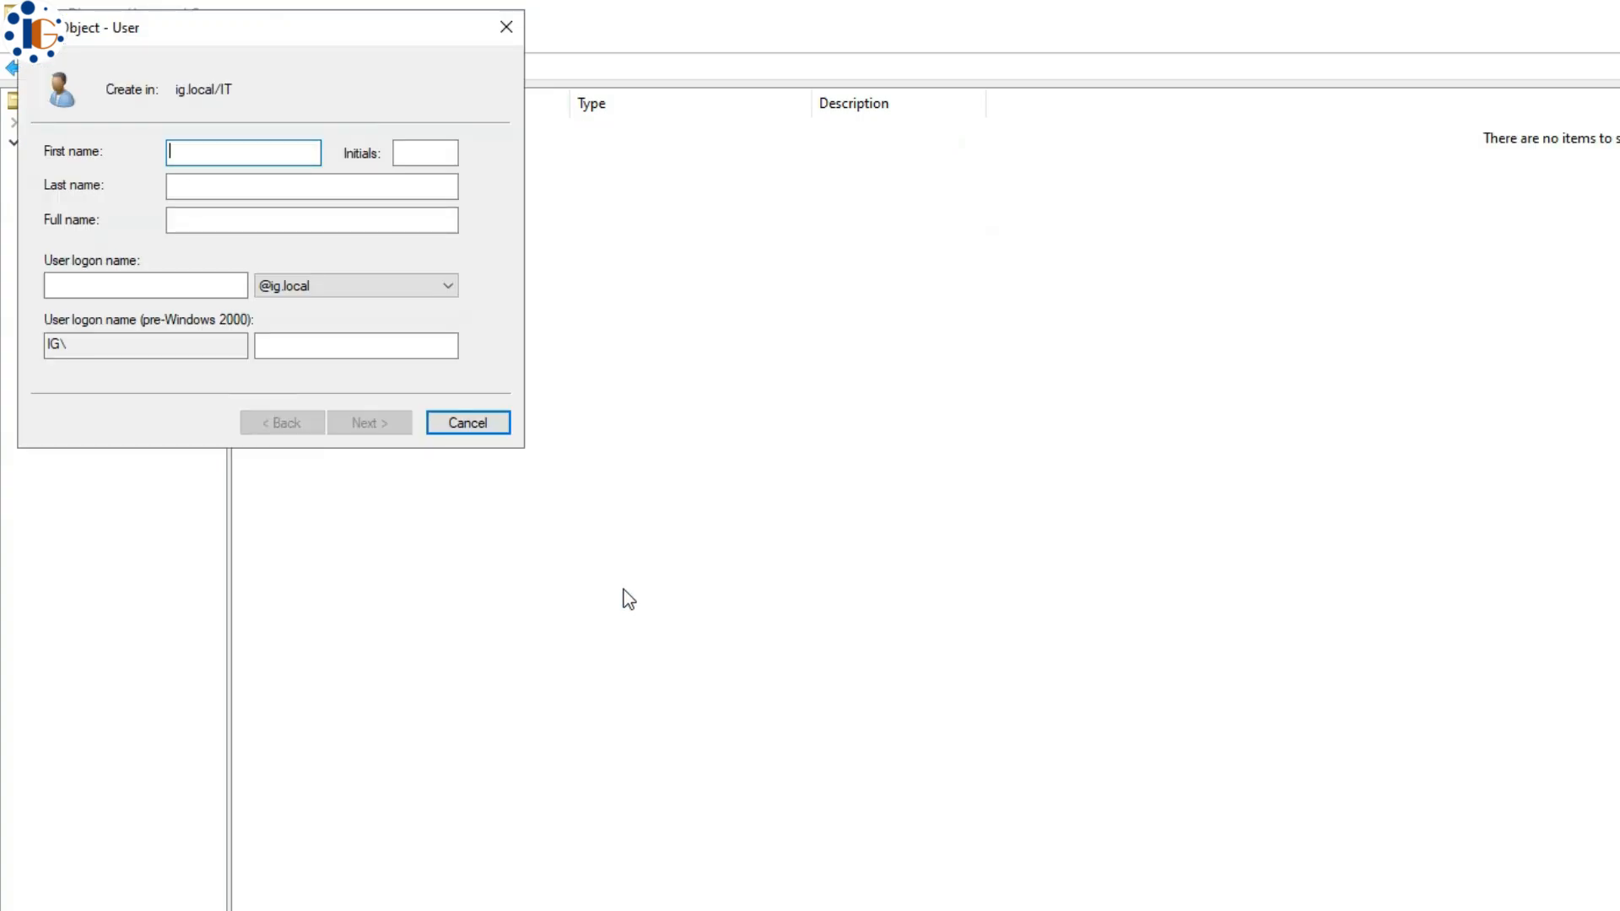
text(sudip)
key(Tab)
key(Tab)
key(Tab)
key(Tab)
text(sudip)
click(375, 422)
text(•••••)
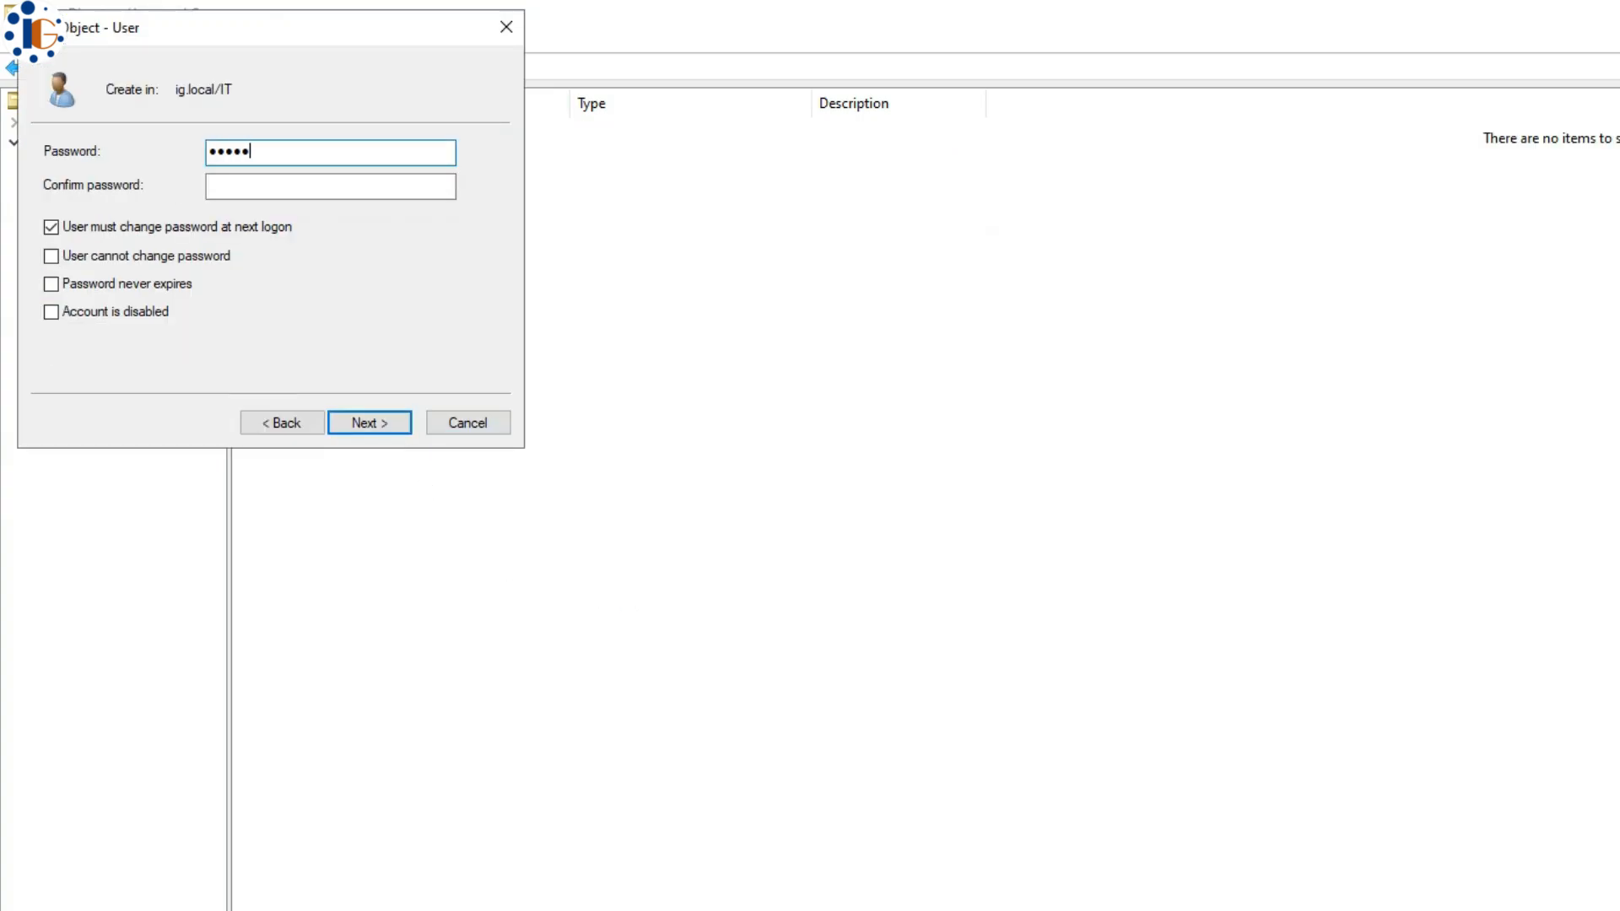
text(•••••)
key(Tab)
text(••••••••••)
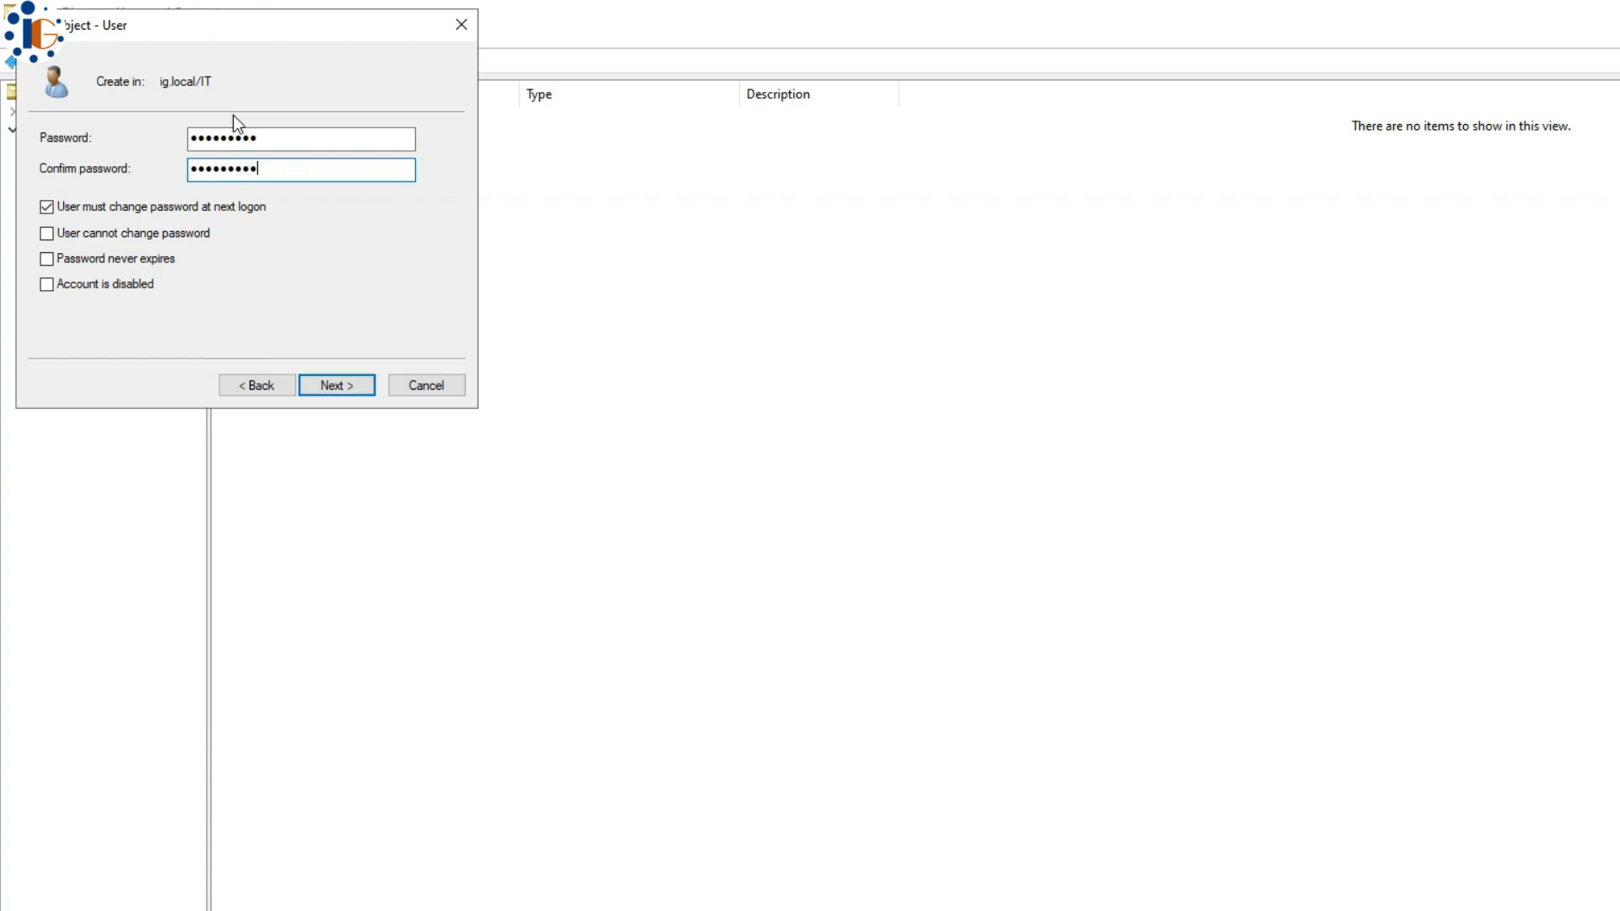
click(370, 423)
click(333, 386)
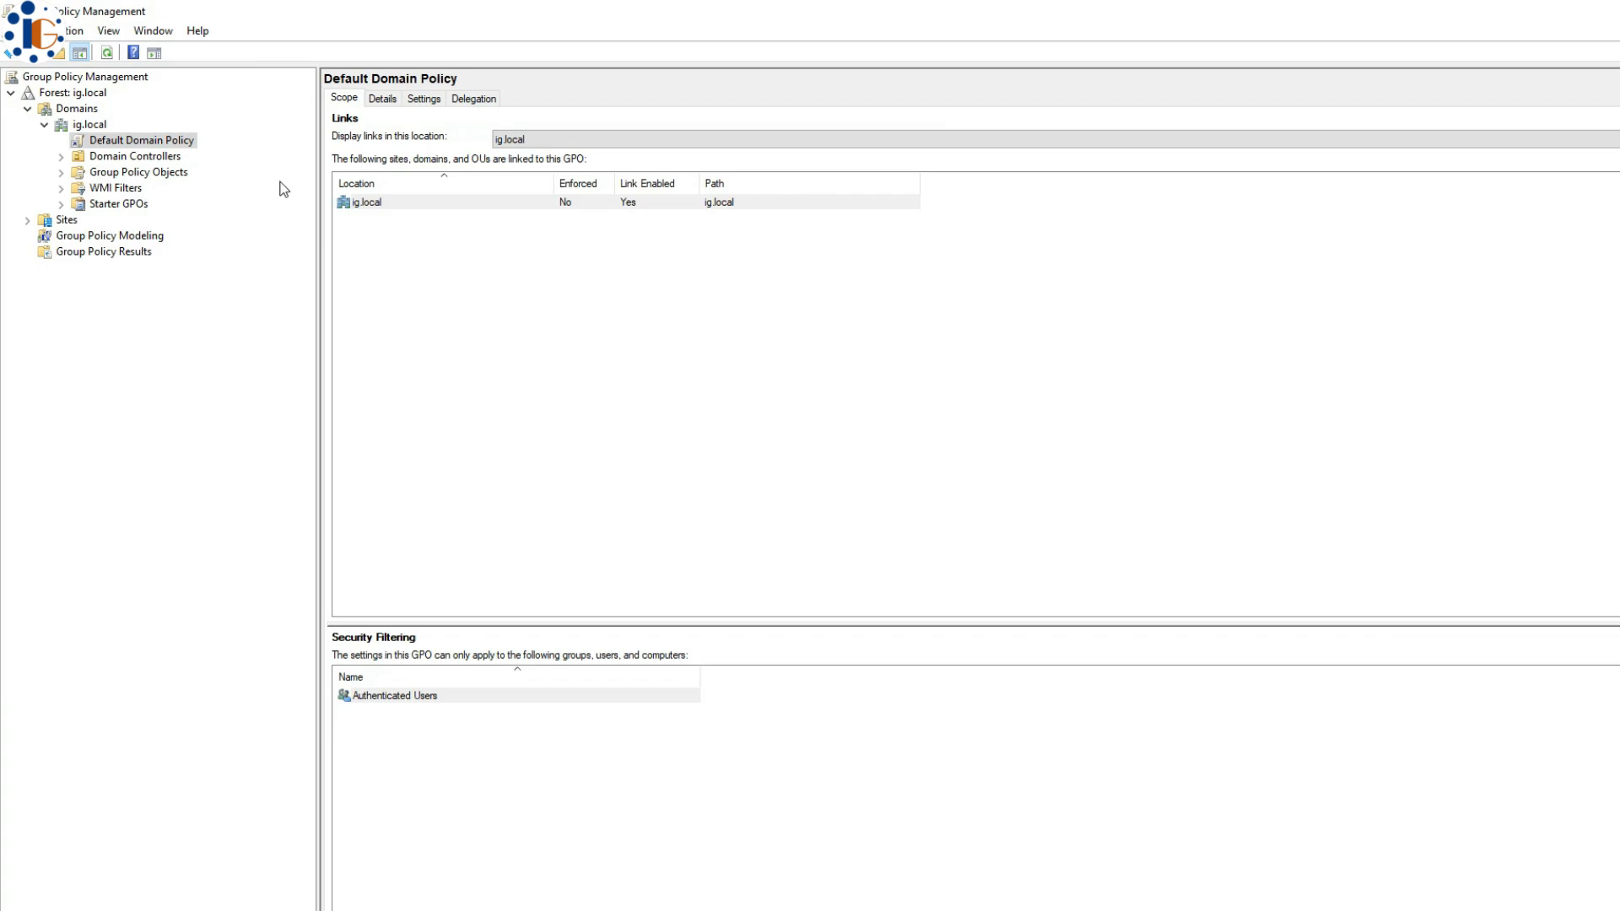
- Review the Default Domain Policy's password settings (24 remembered passwords, password ages) and open it for editing
click(423, 100)
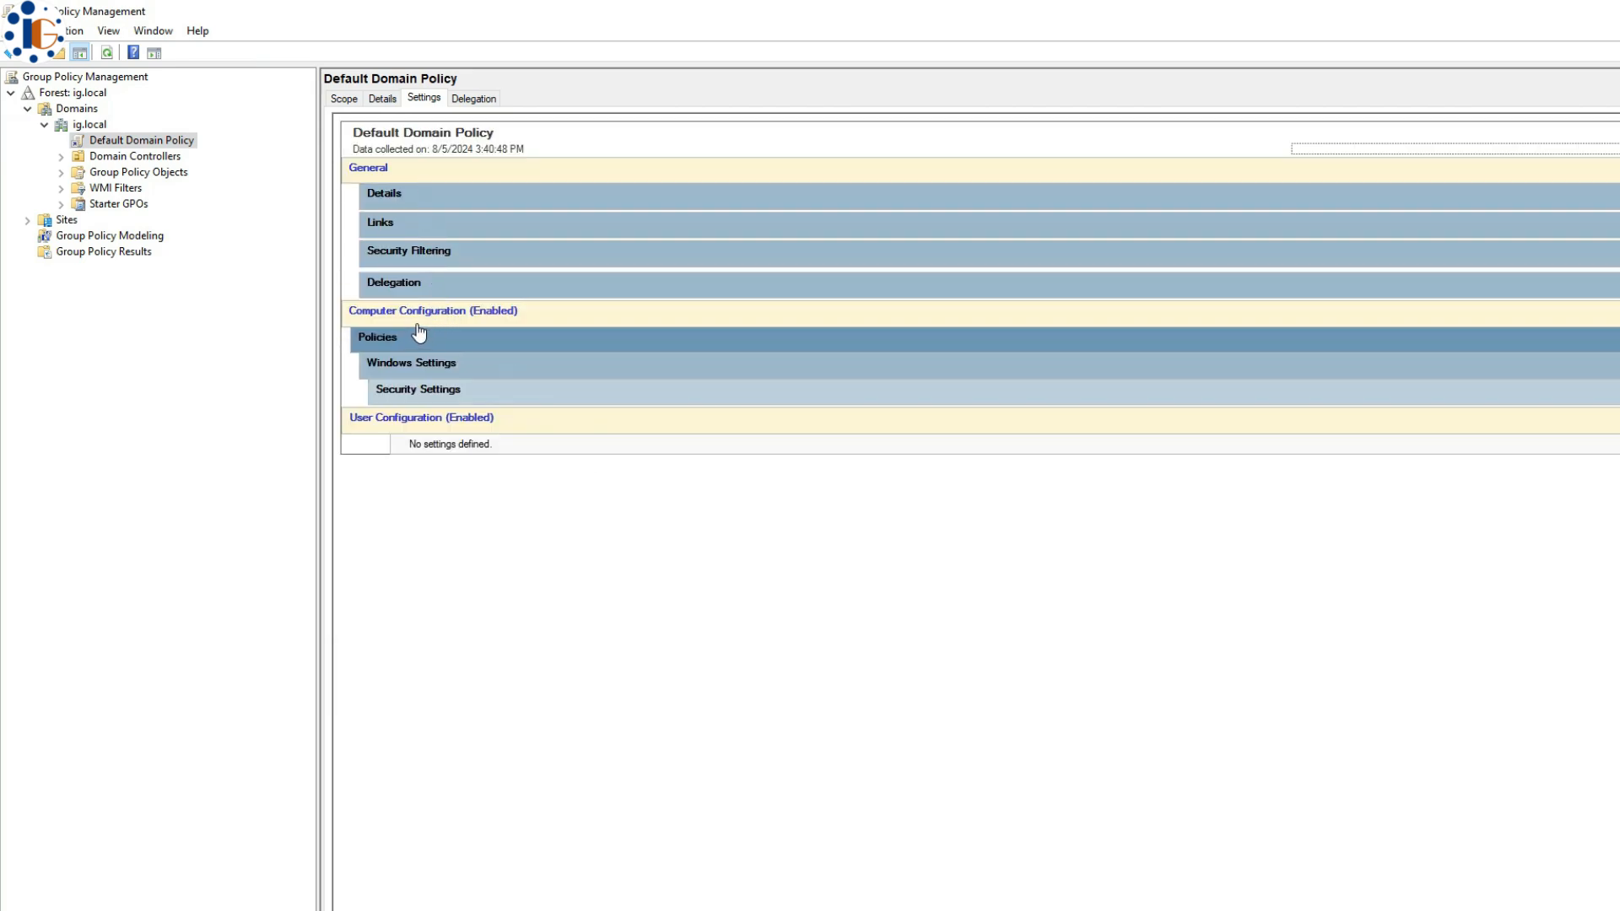
click(470, 390)
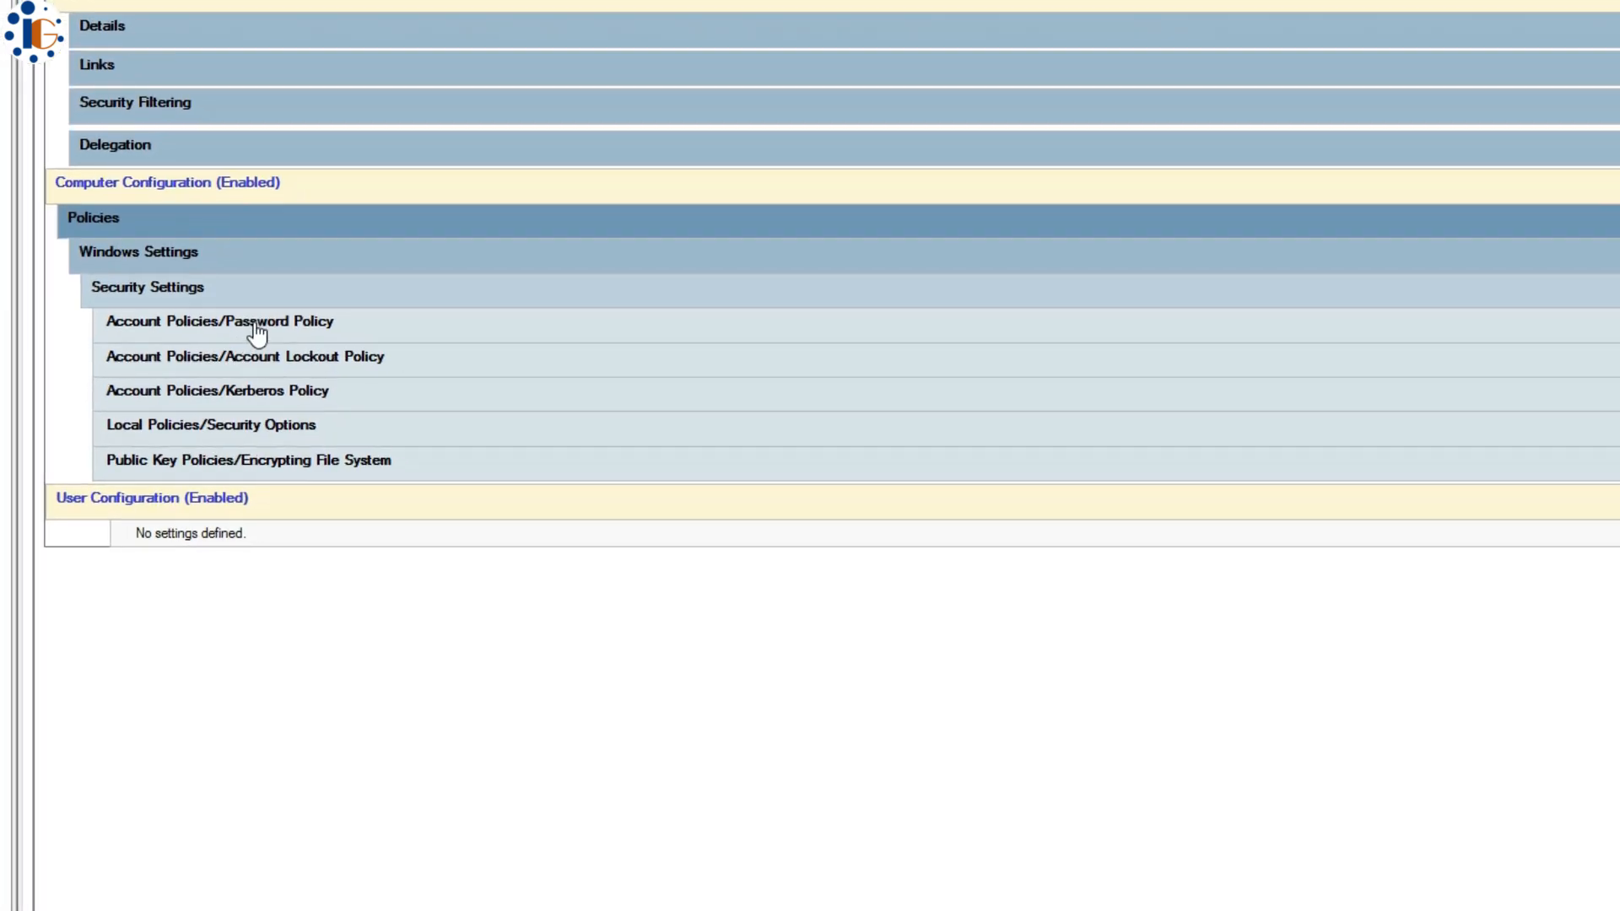
click(291, 342)
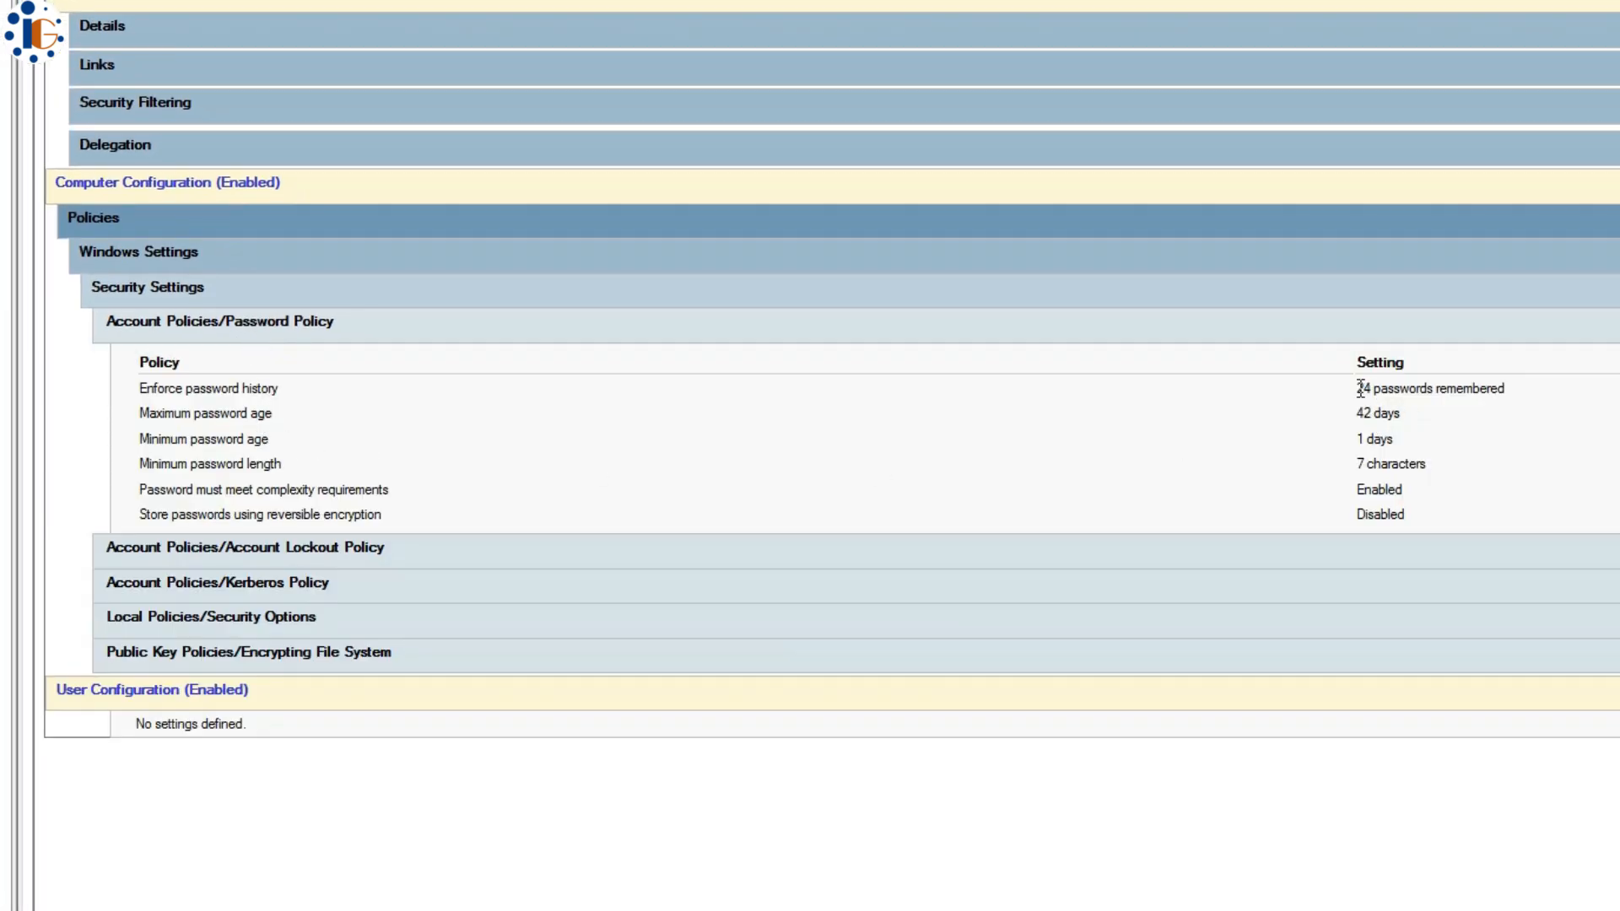
drag(1359, 388, 1494, 388)
drag(1363, 414, 1426, 464)
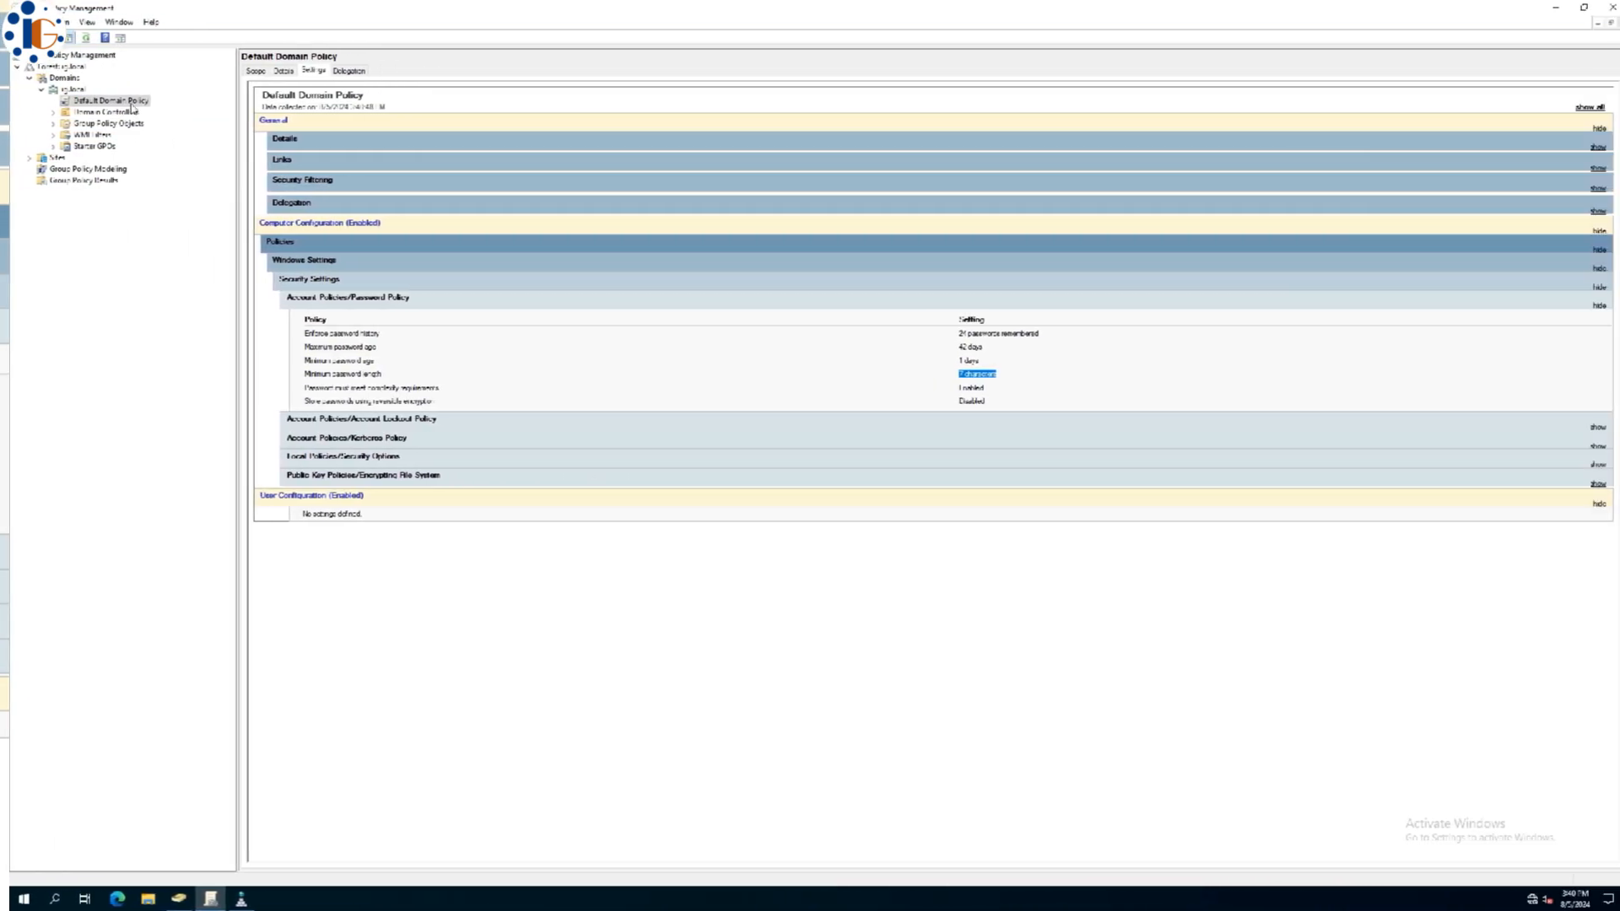
right_click(131, 105)
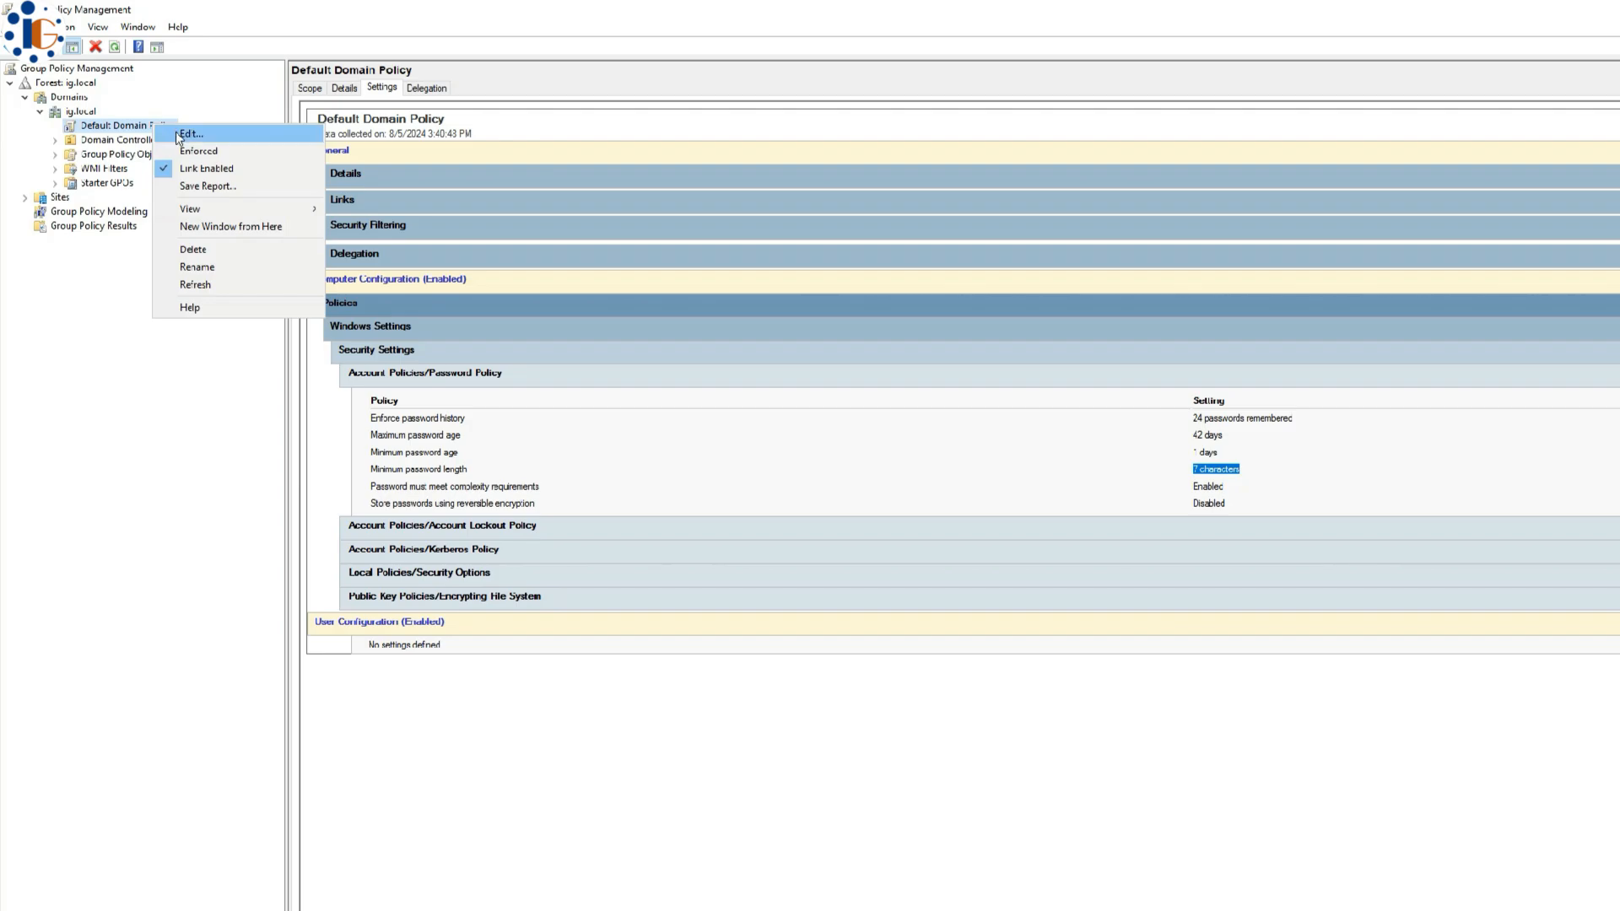
click(178, 134)
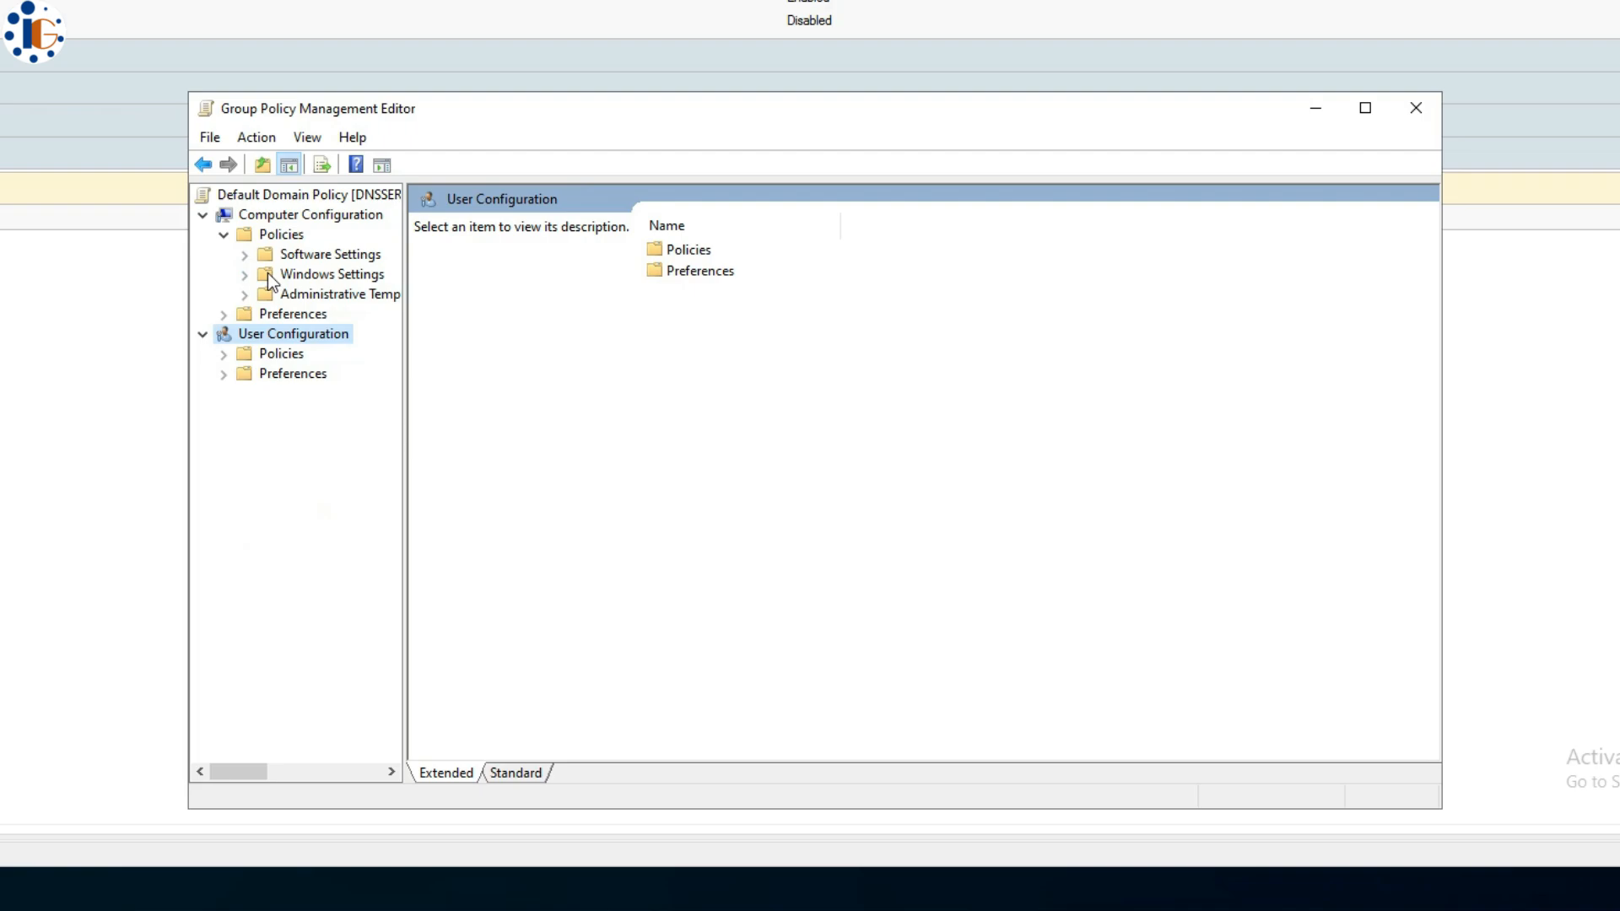
- Browse to Security Settings > Account Policies, check the Lockout and Kerberos policies, then show Password Policy
click(244, 275)
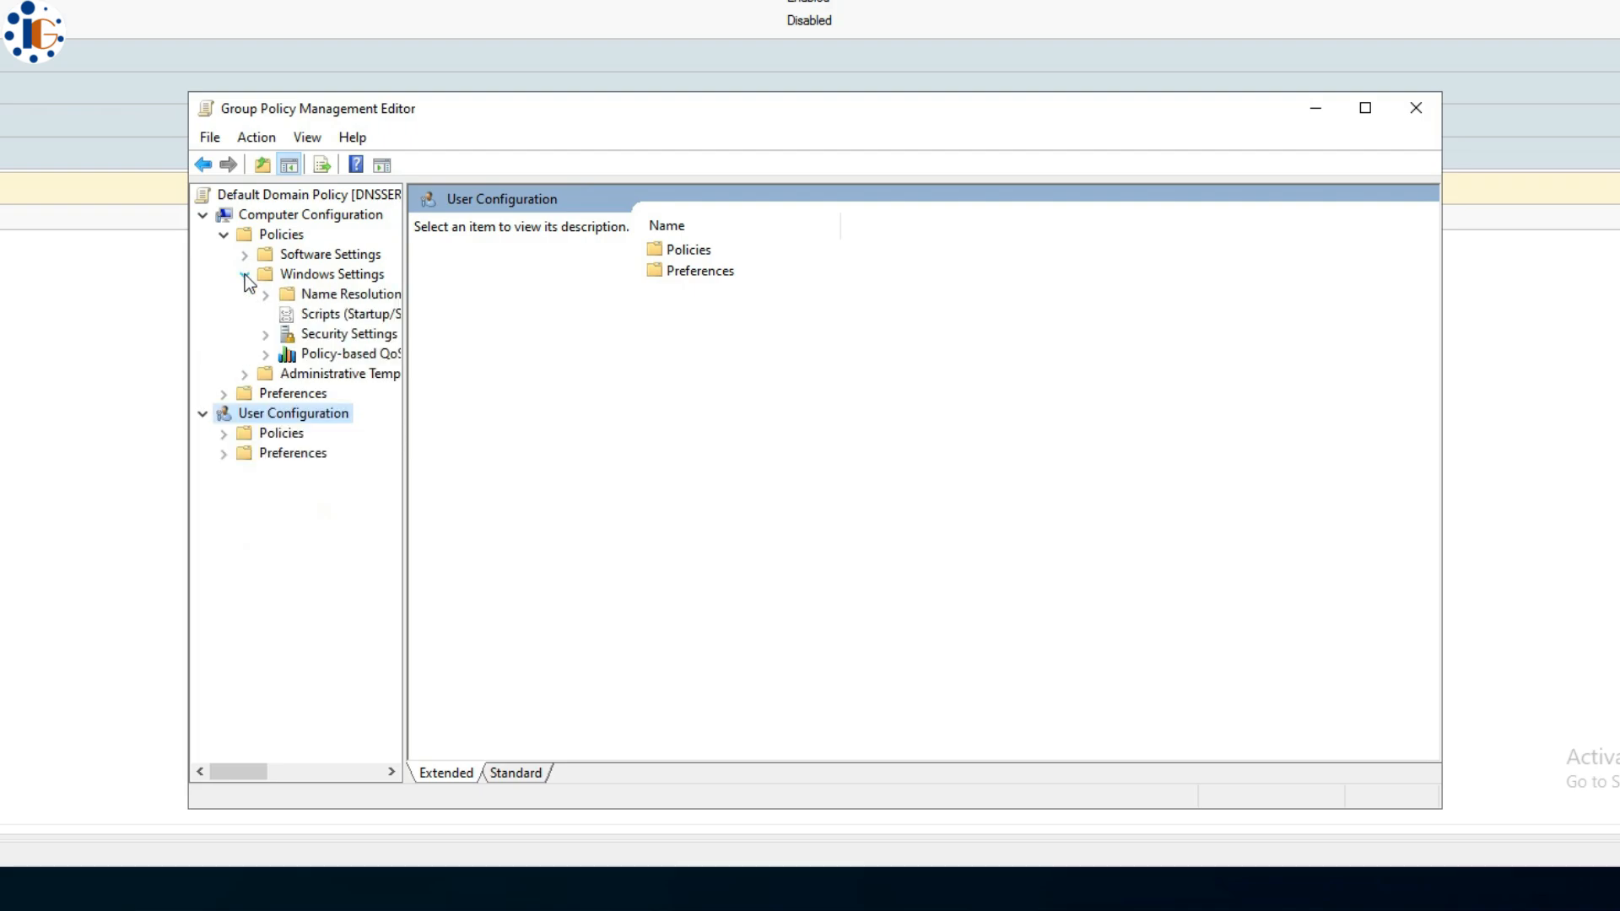
click(271, 334)
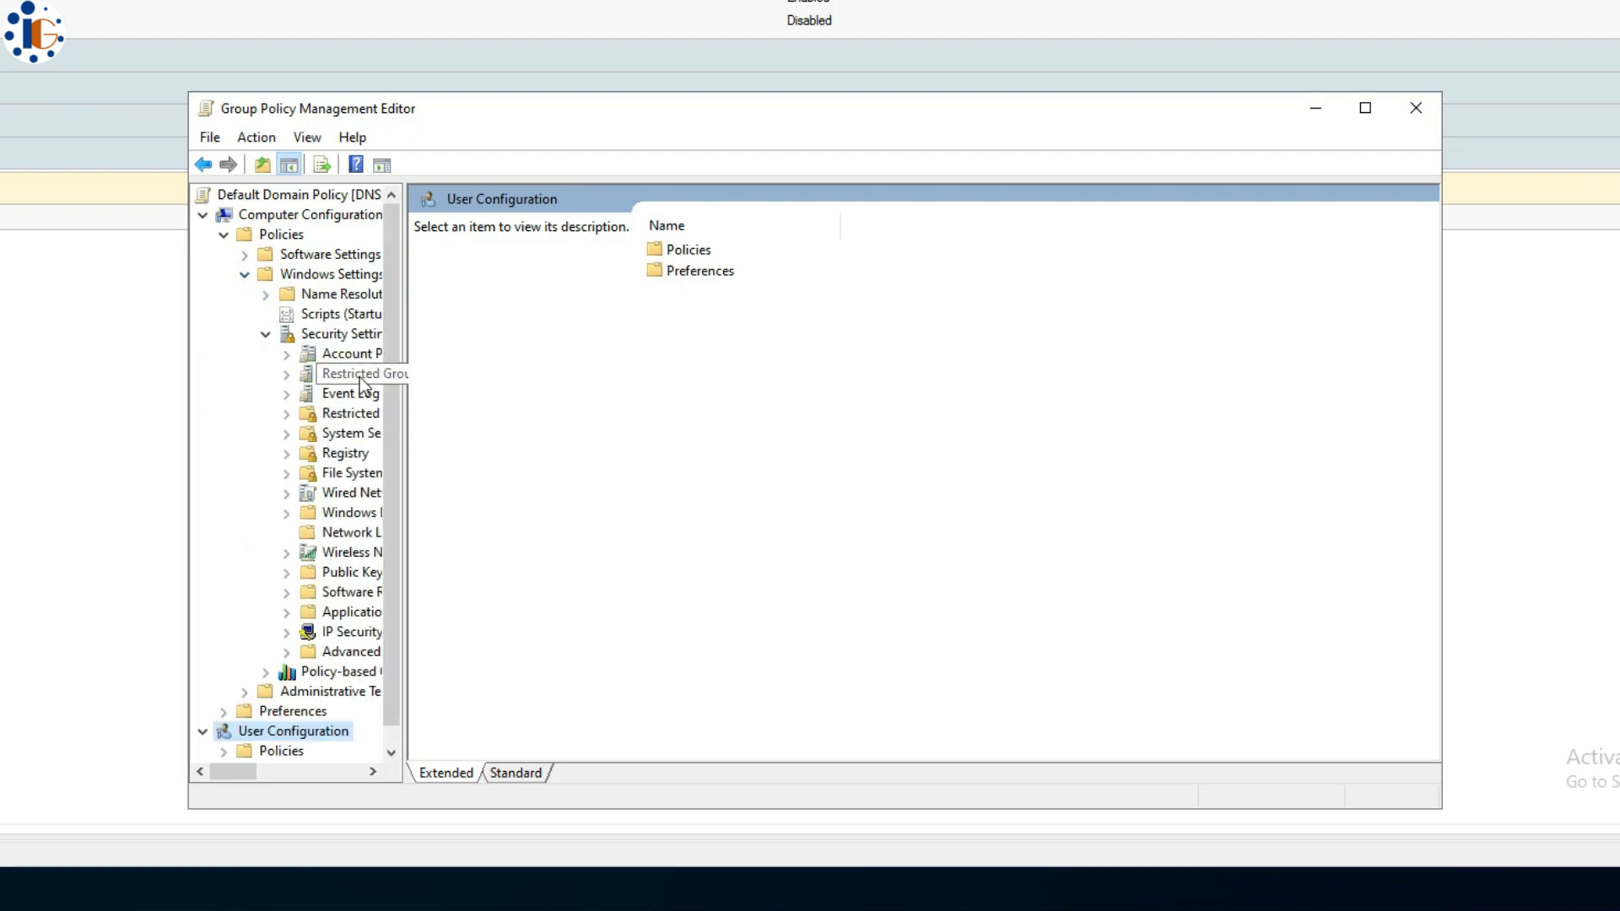
click(346, 354)
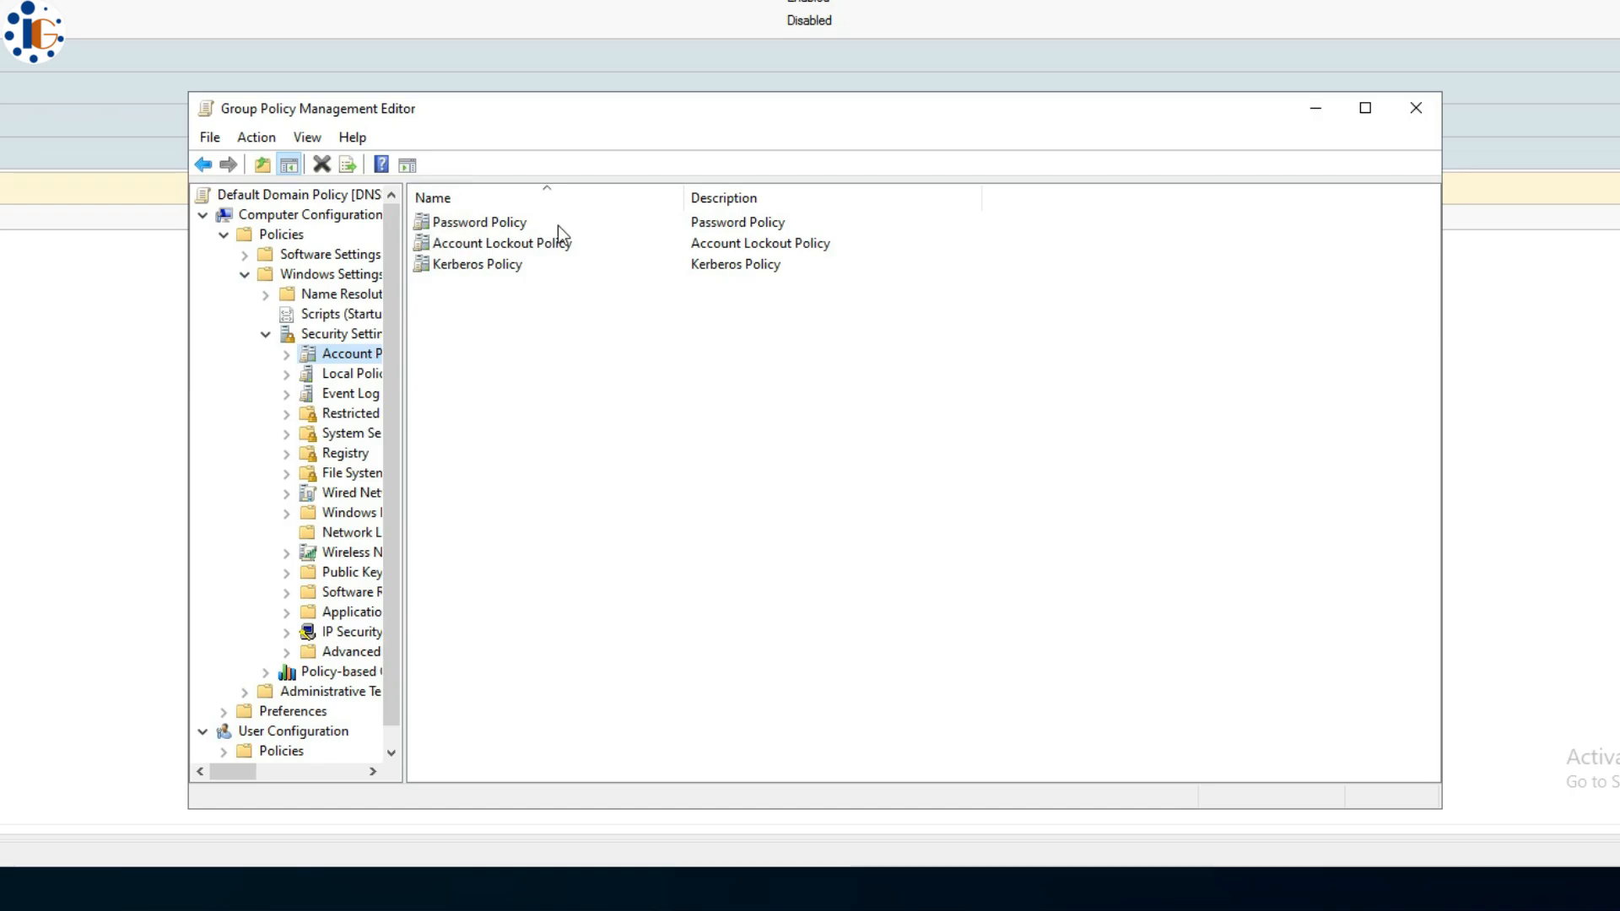
double_click(517, 226)
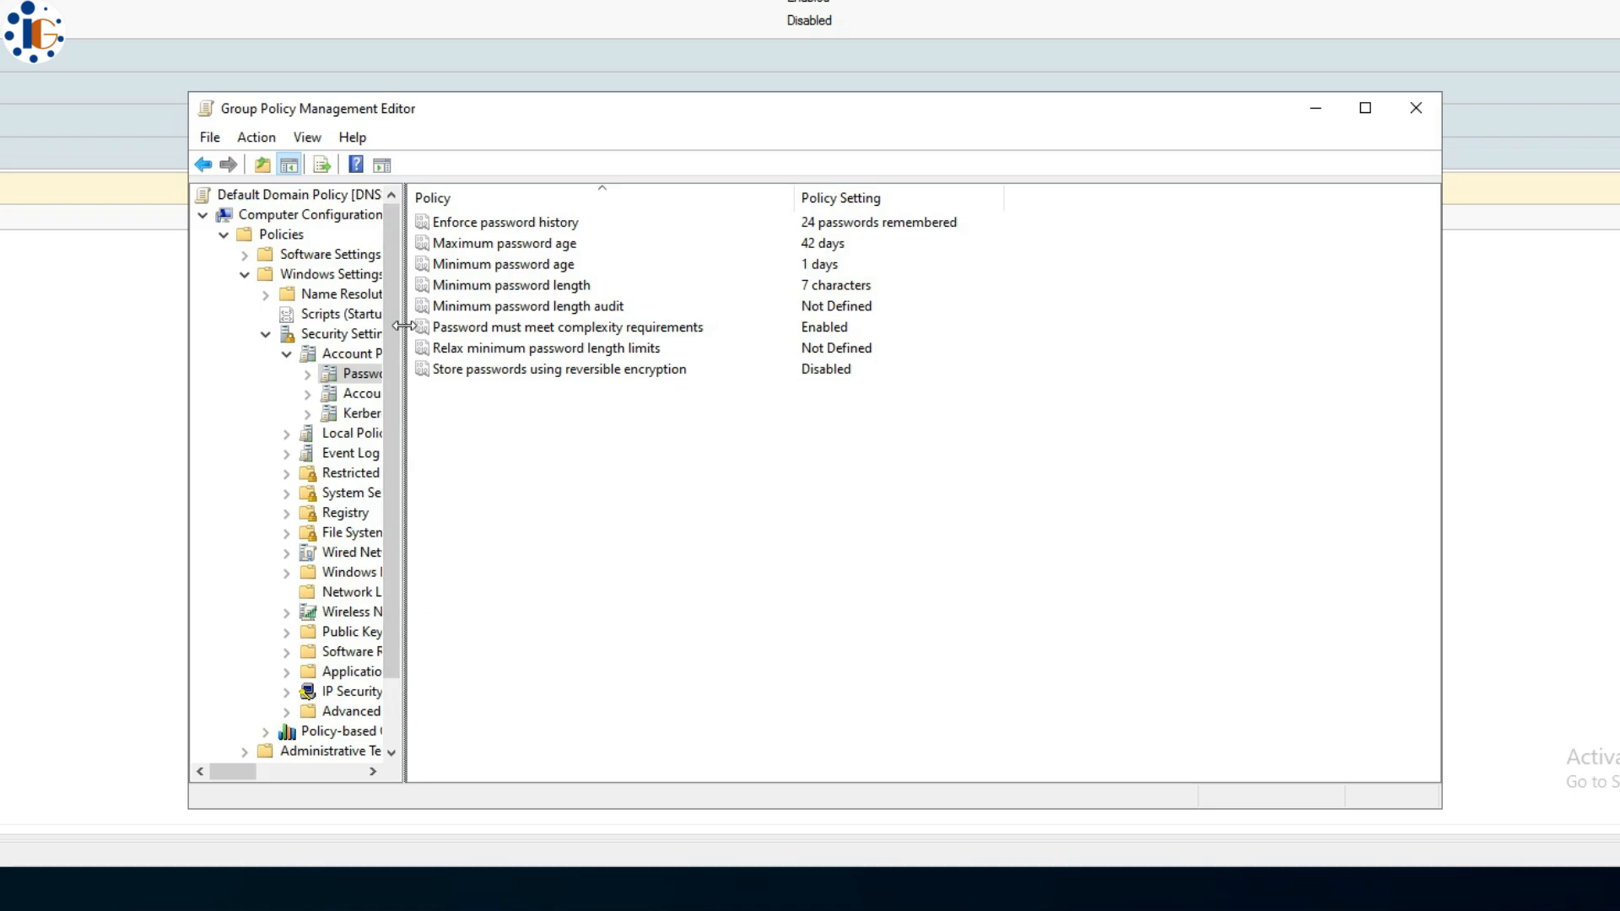
drag(403, 327, 525, 323)
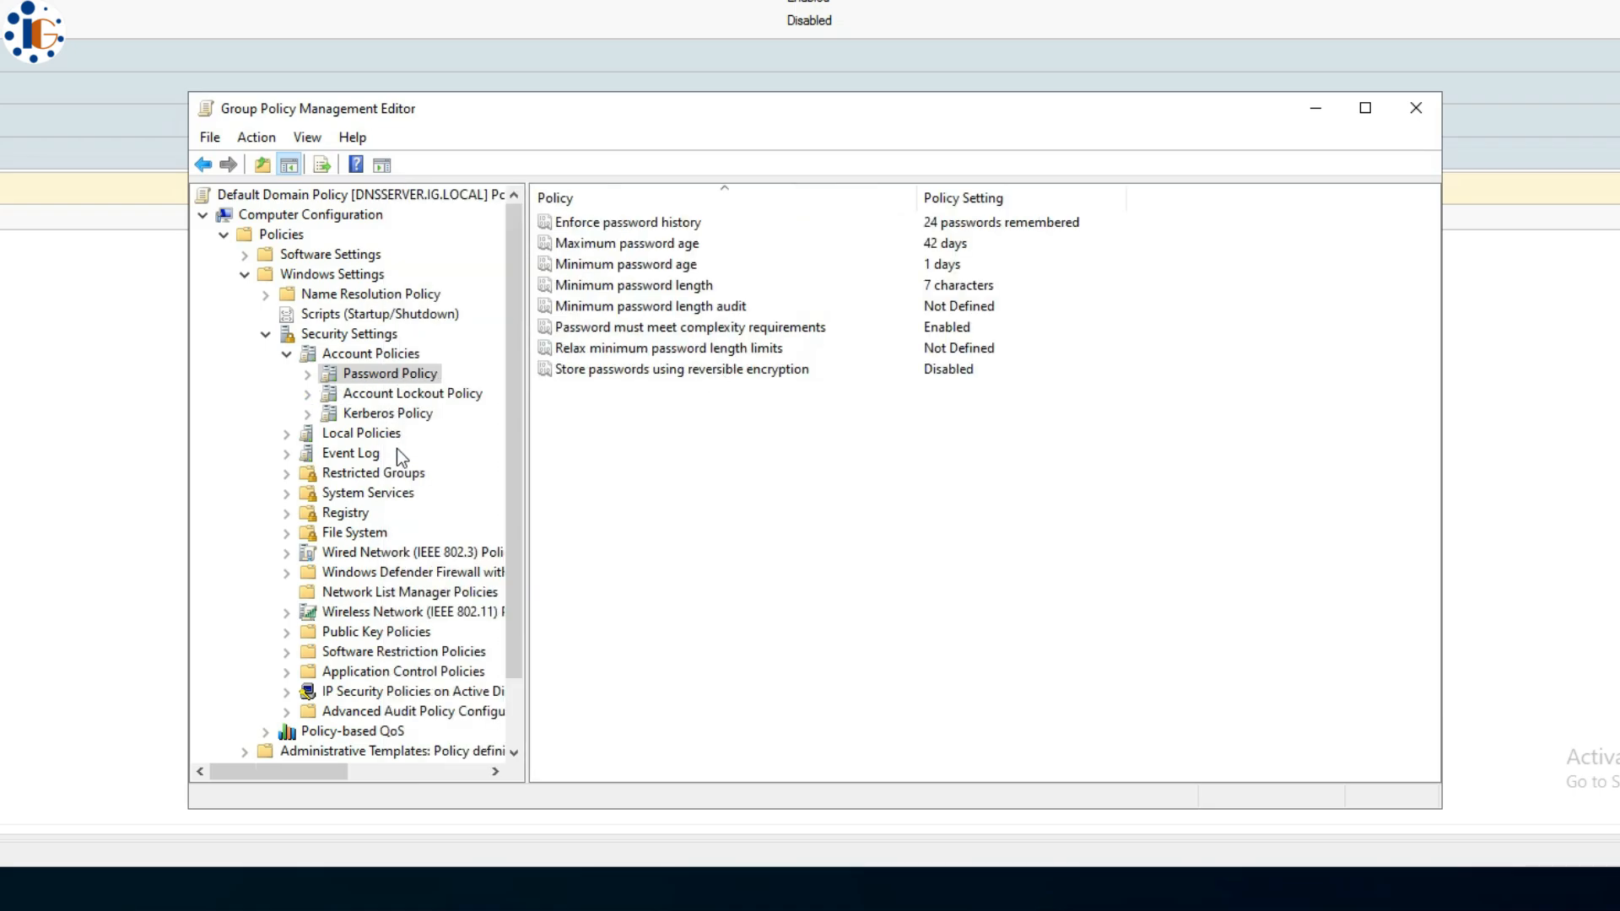
click(412, 396)
click(413, 415)
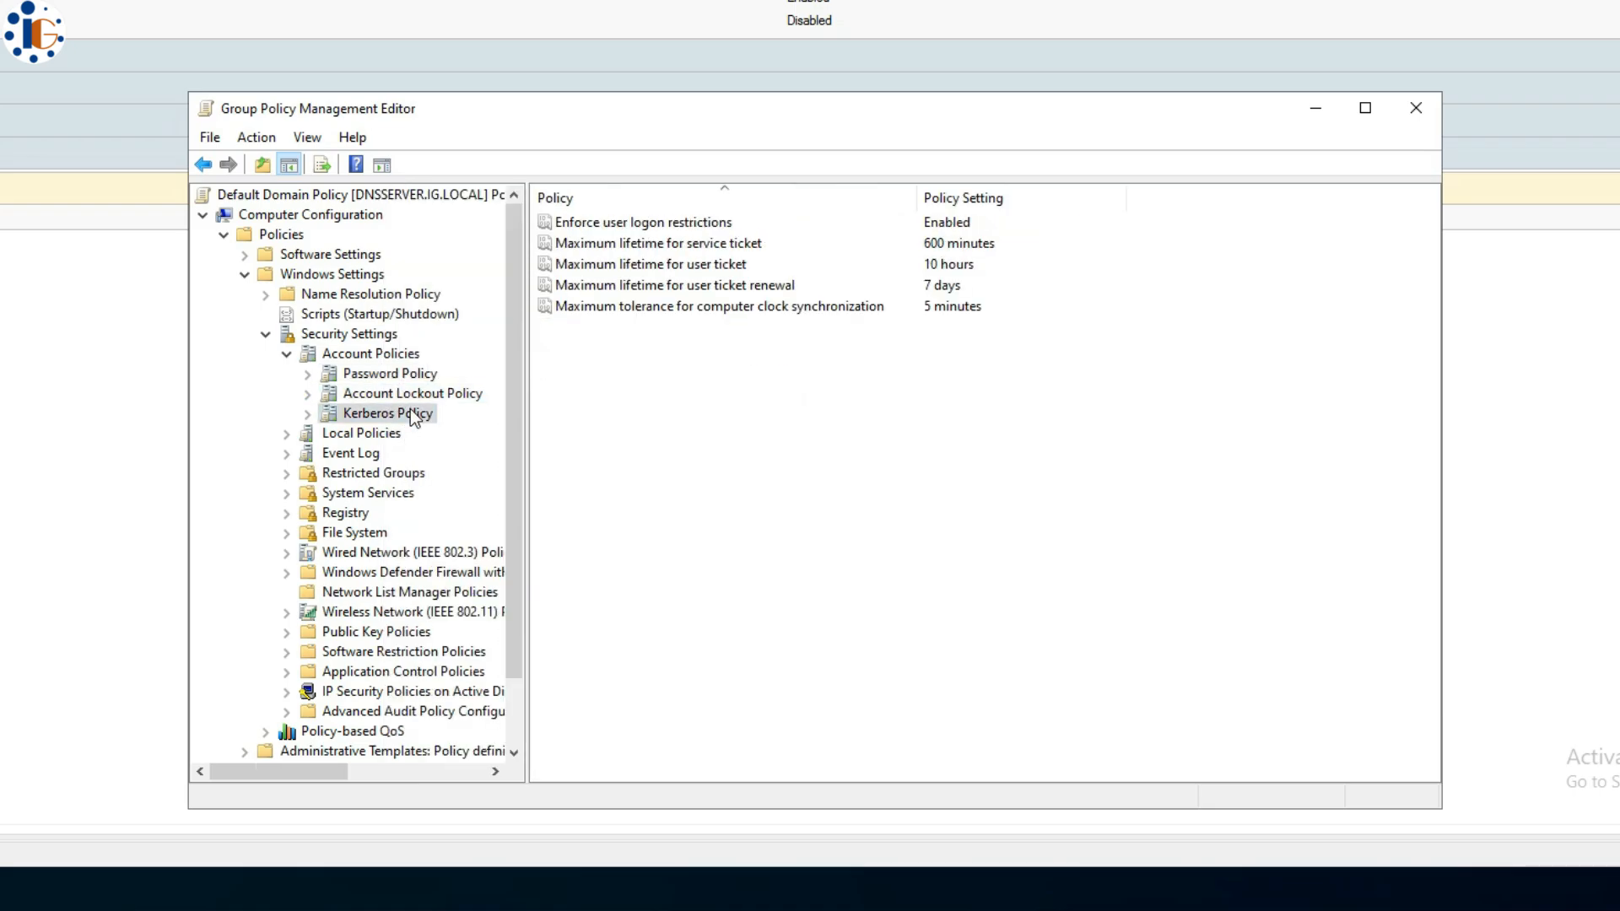
click(414, 373)
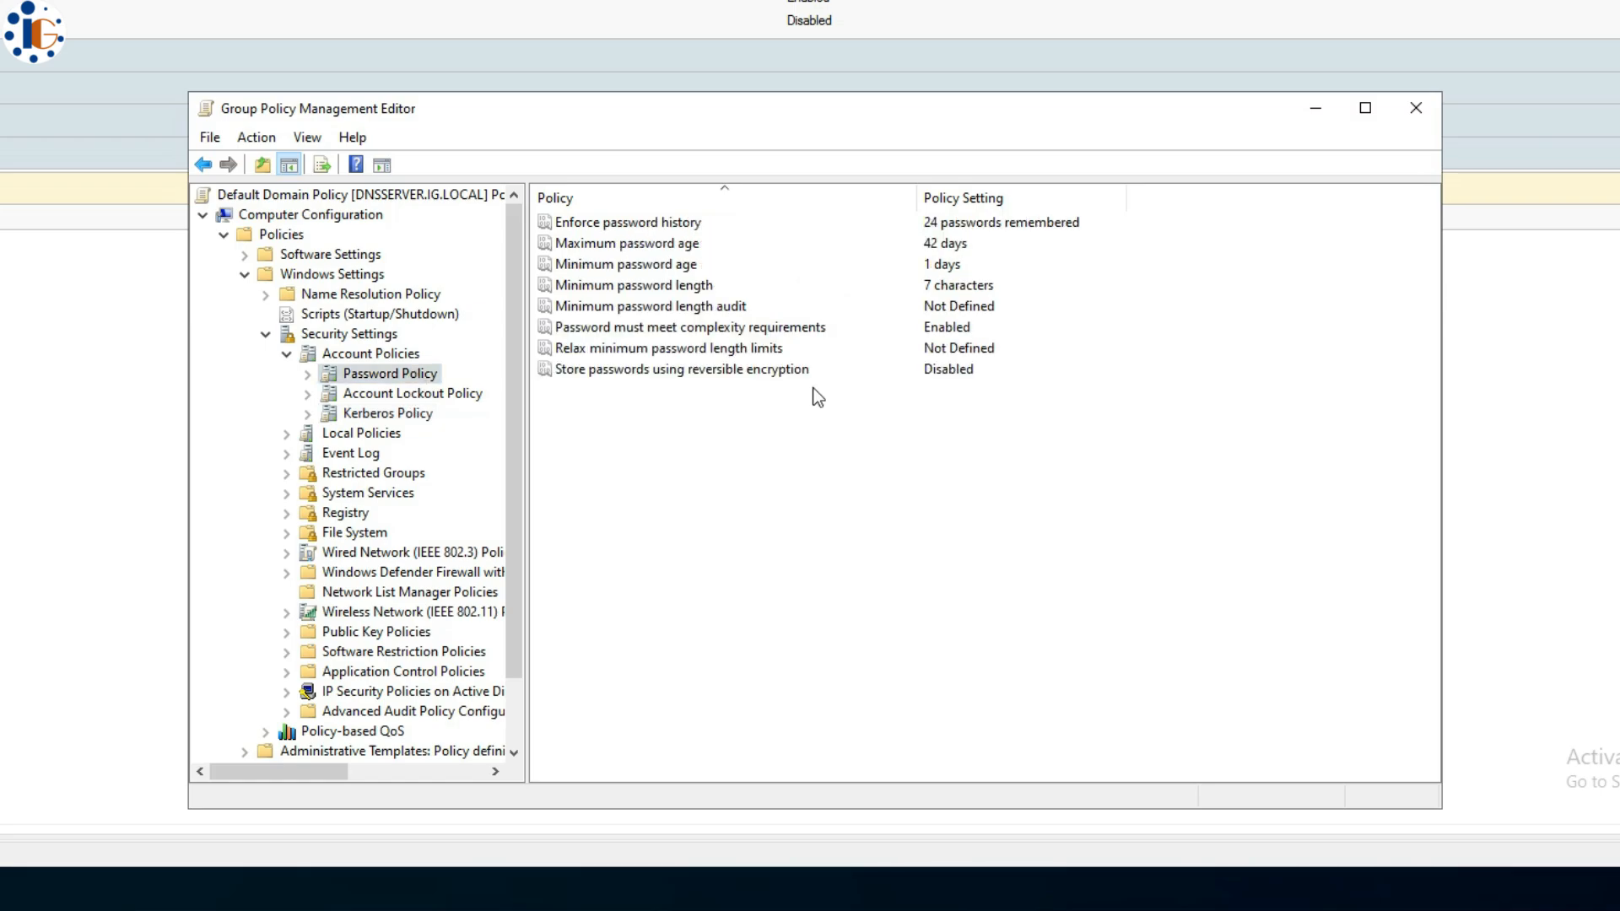
- Set password history to 3 and maximum password age to 180 days, leaving minimum age unchanged
double_click(682, 222)
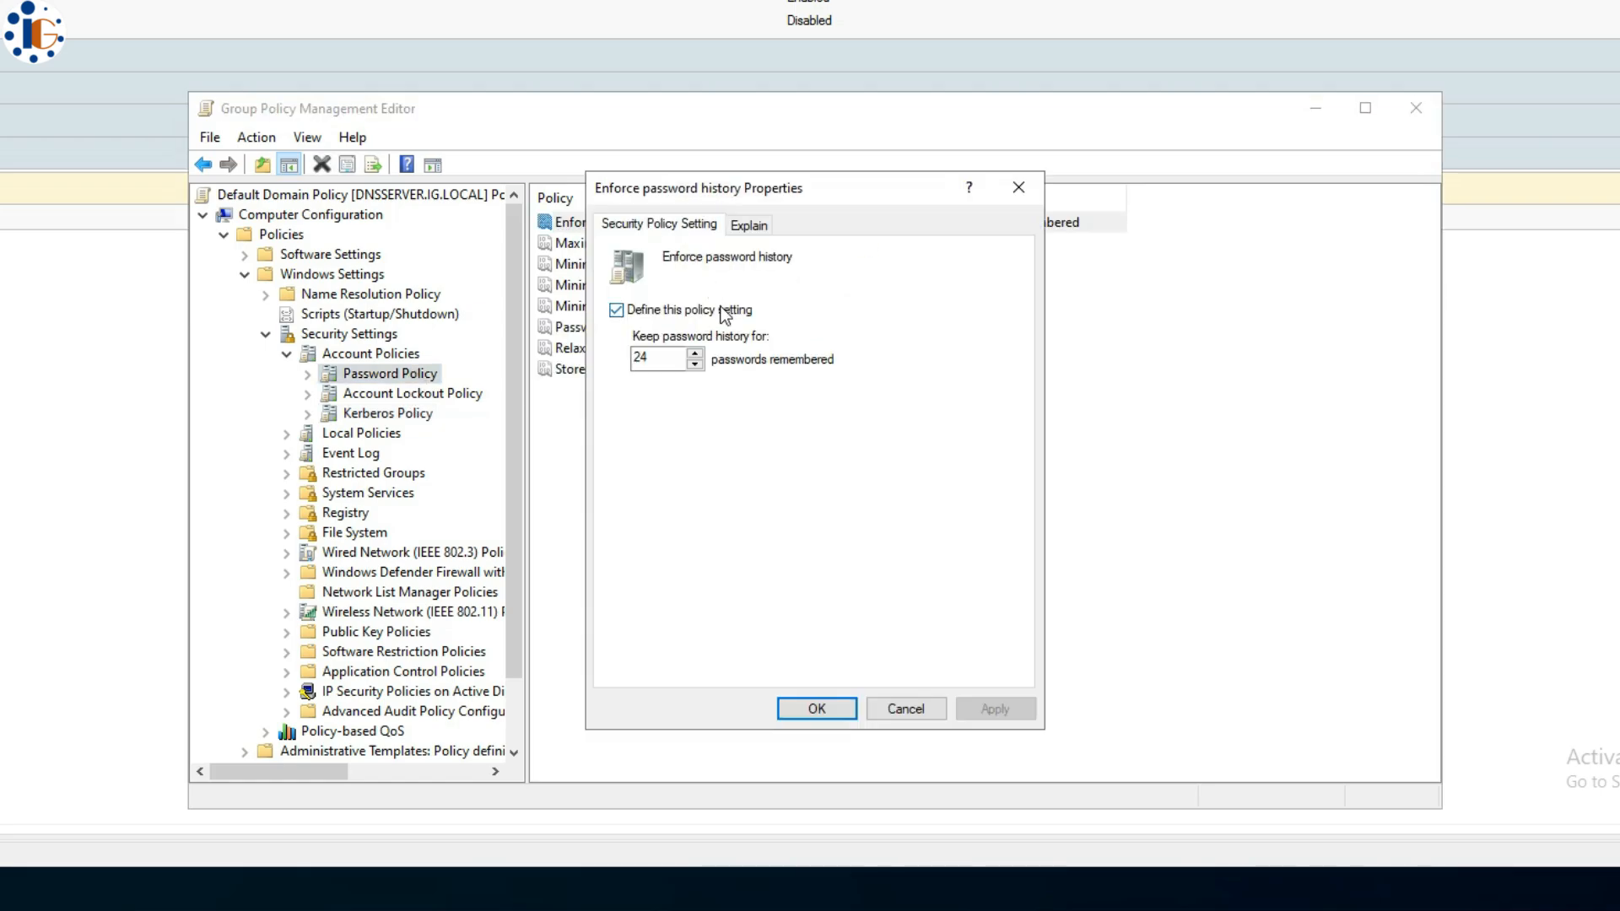
text(3)
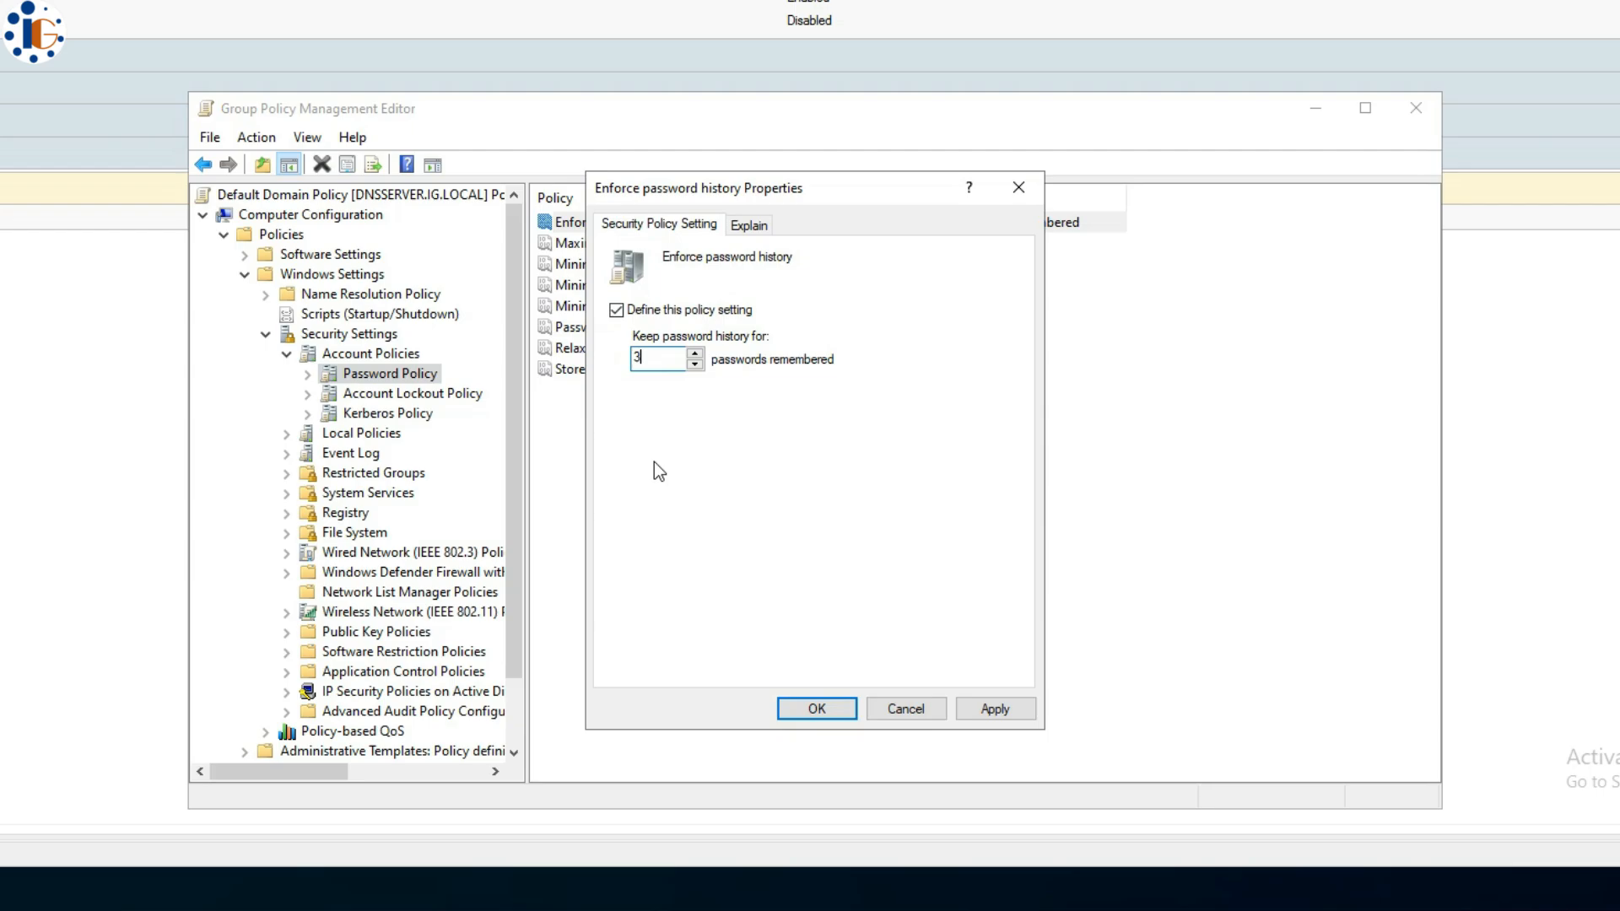
click(817, 708)
double_click(651, 246)
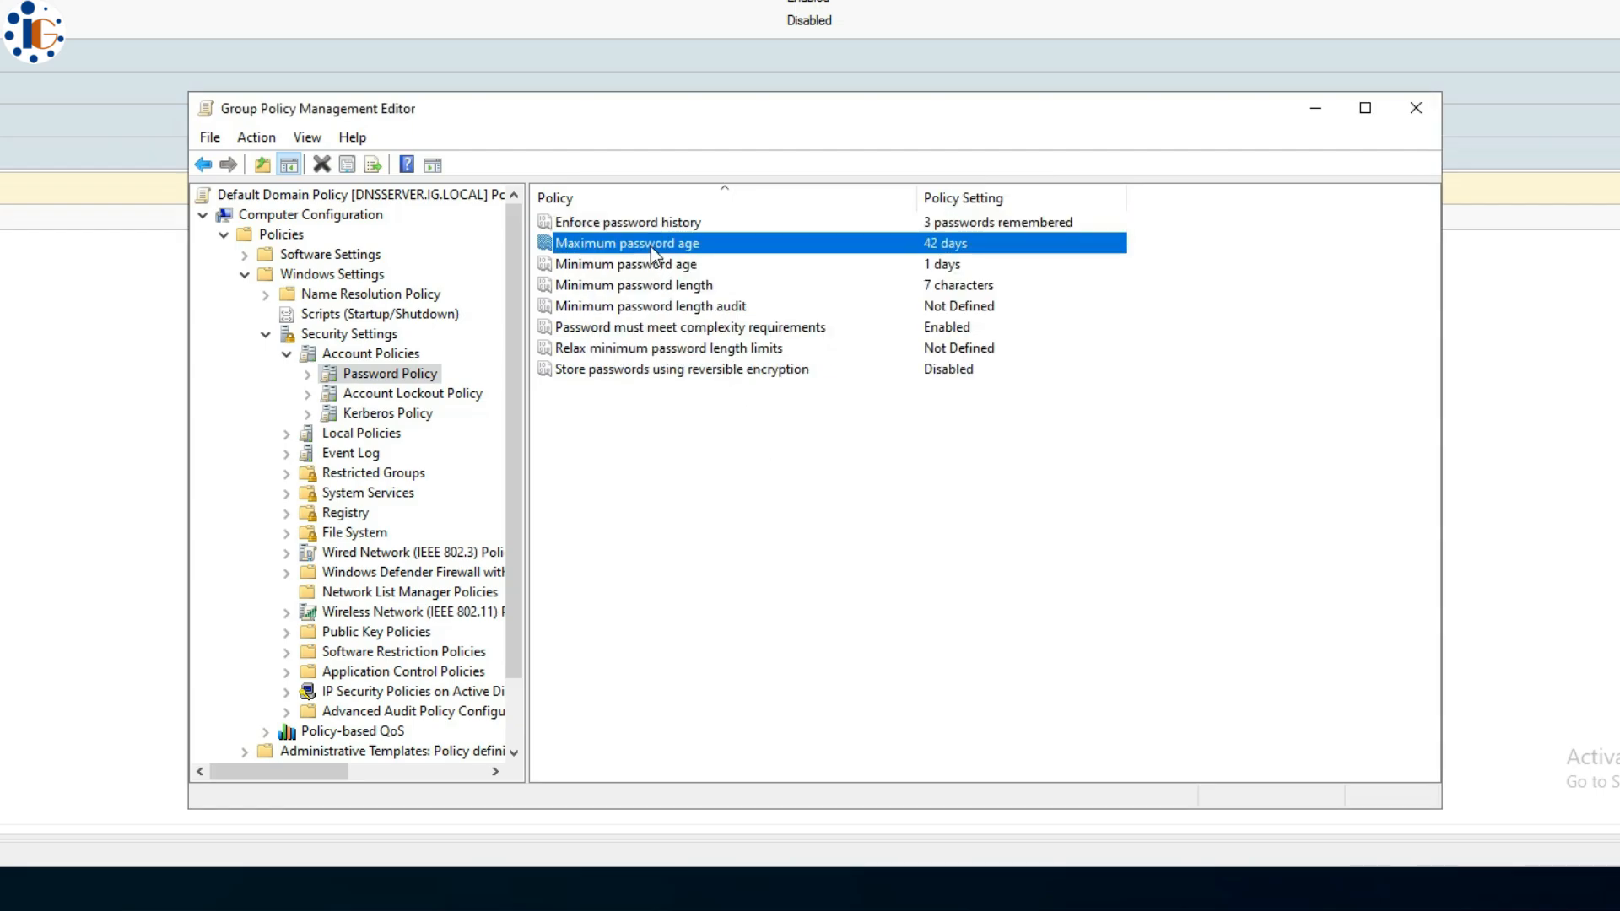
click(646, 355)
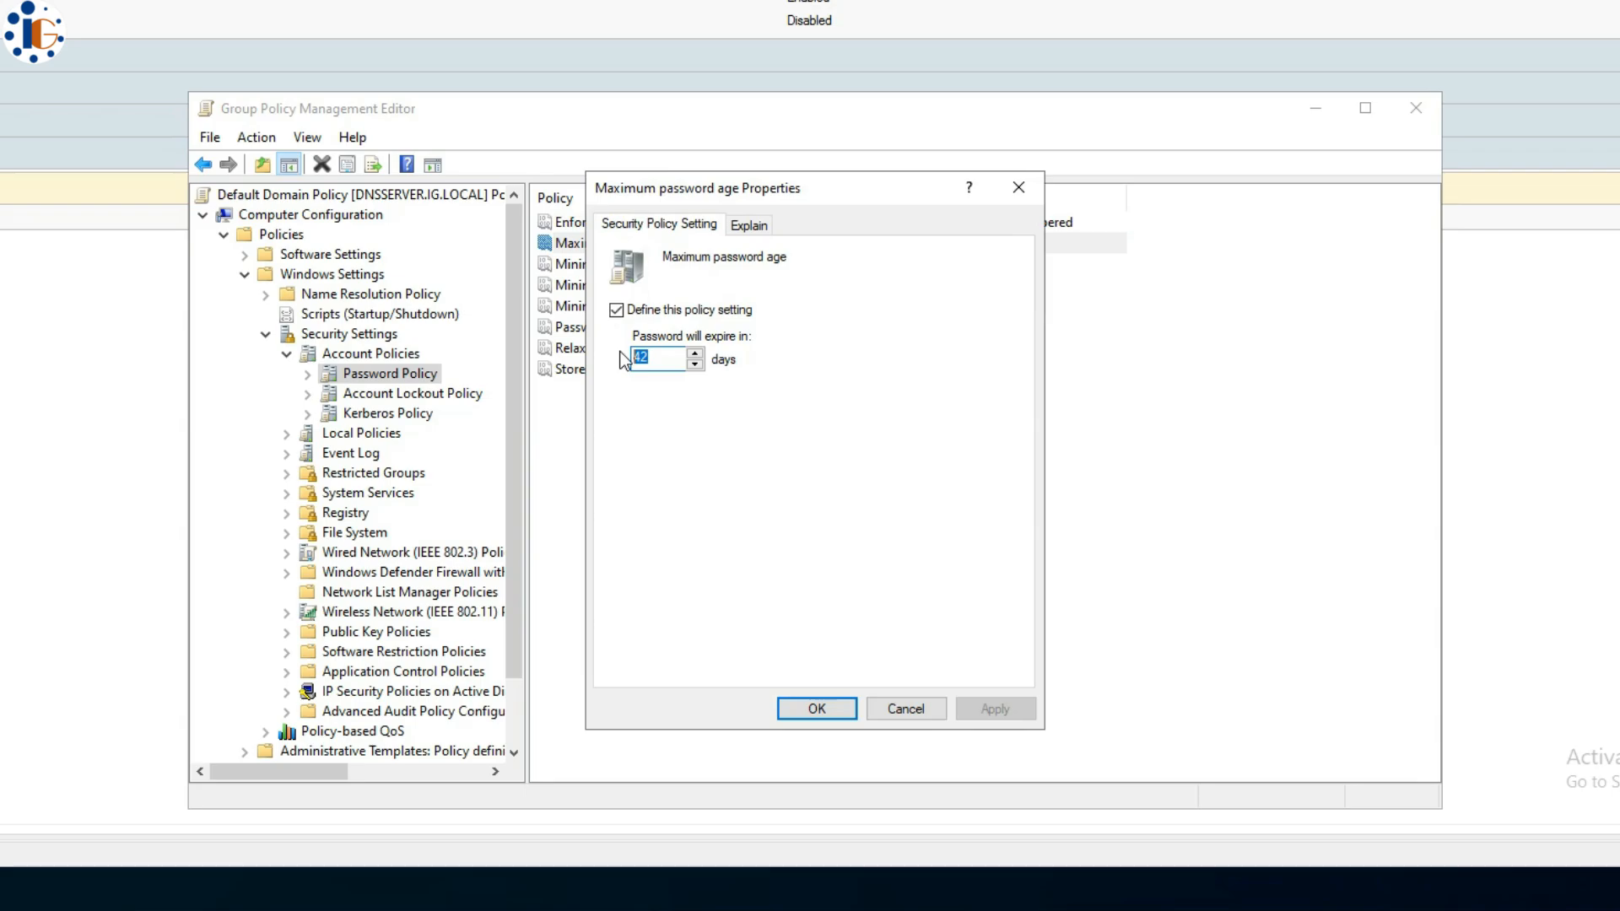
text(180)
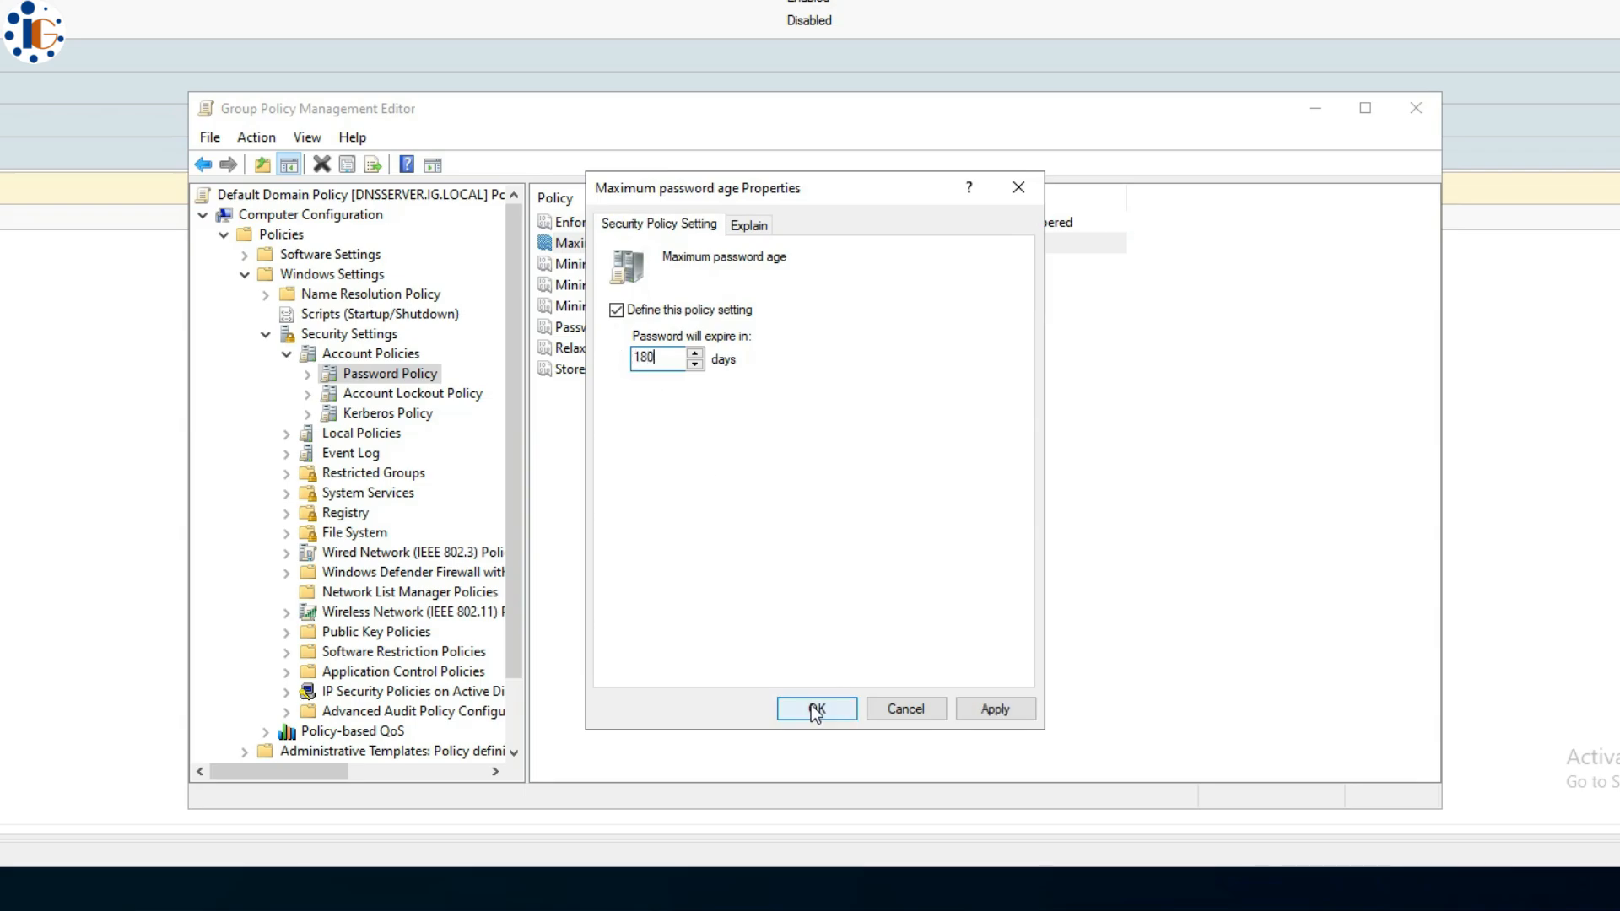
click(815, 711)
double_click(656, 265)
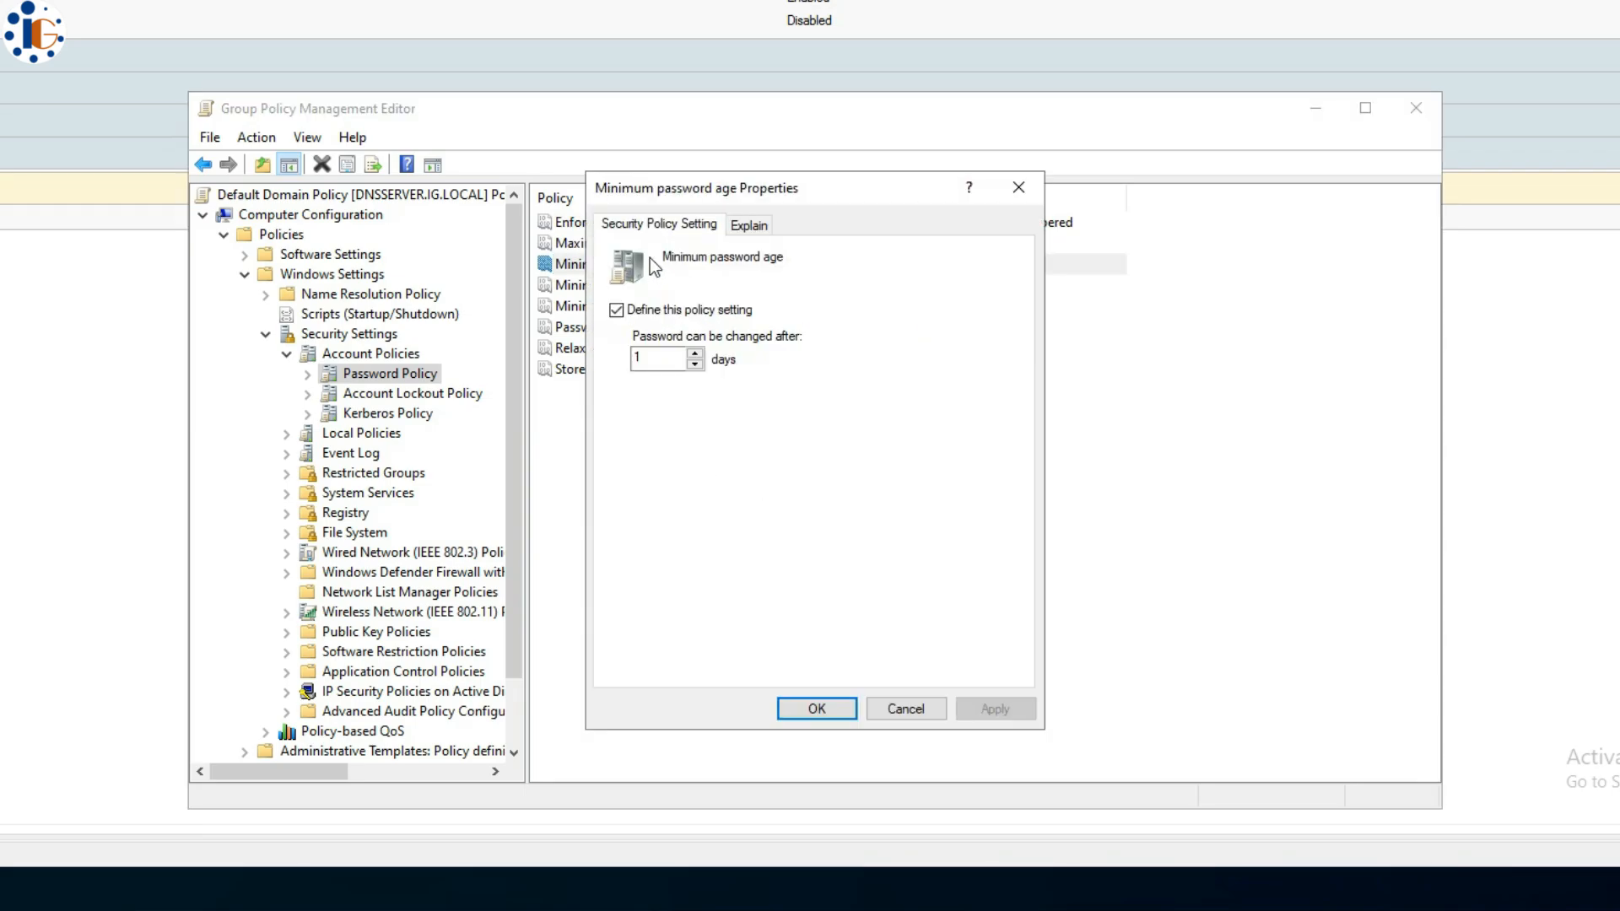
click(906, 708)
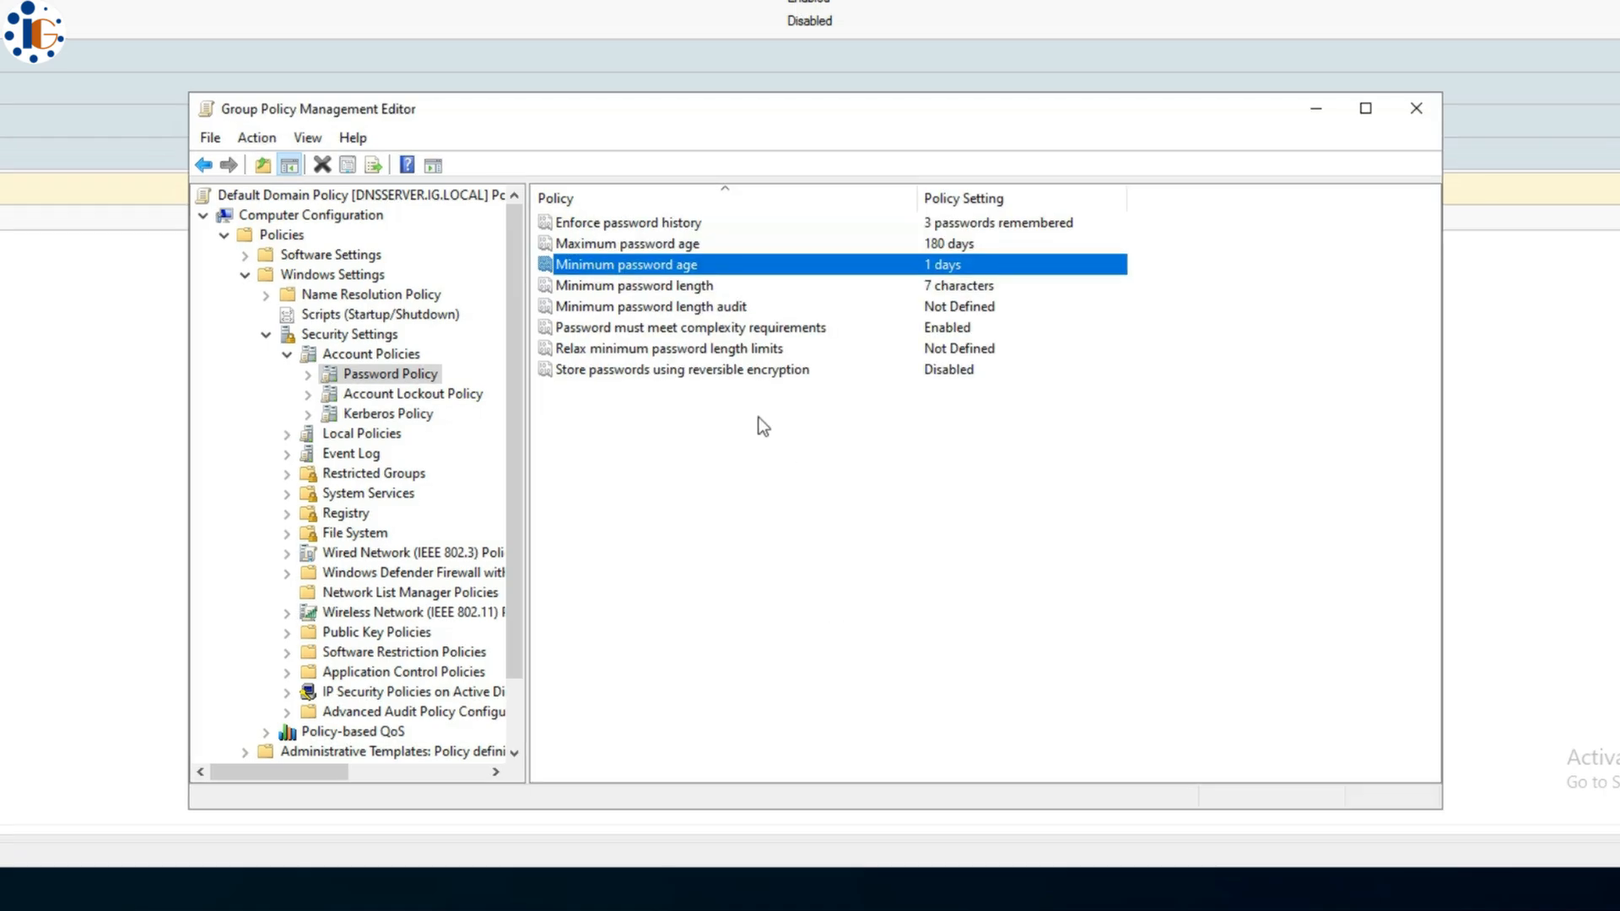
- Set minimum password length to 4 characters and disable the password complexity requirement
double_click(685, 282)
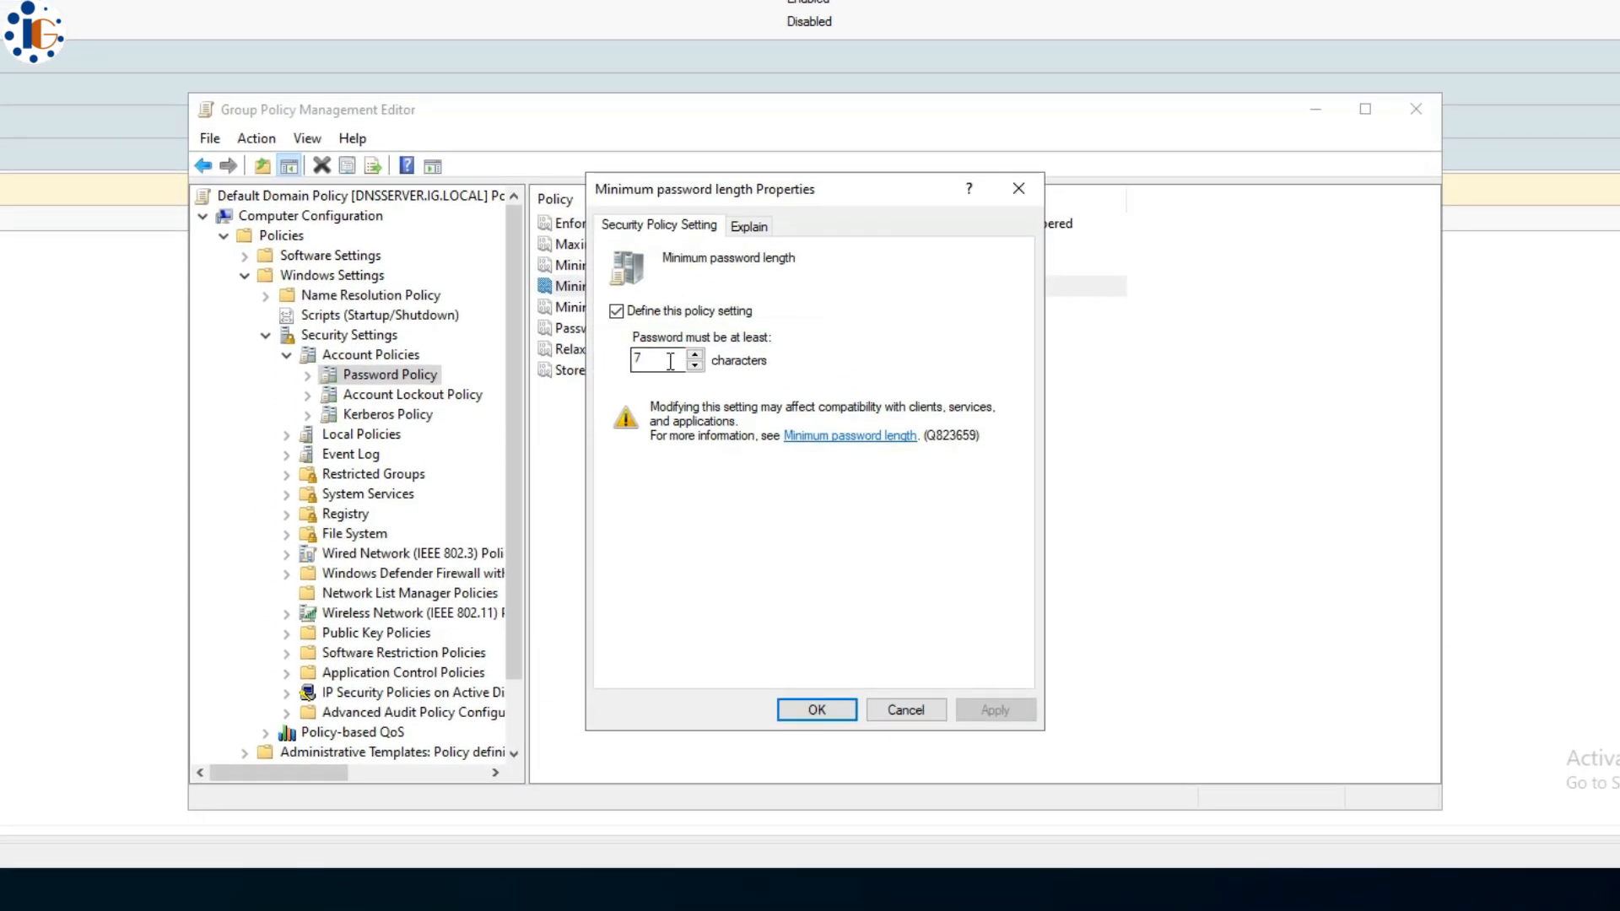
double_click(679, 383)
text(5)
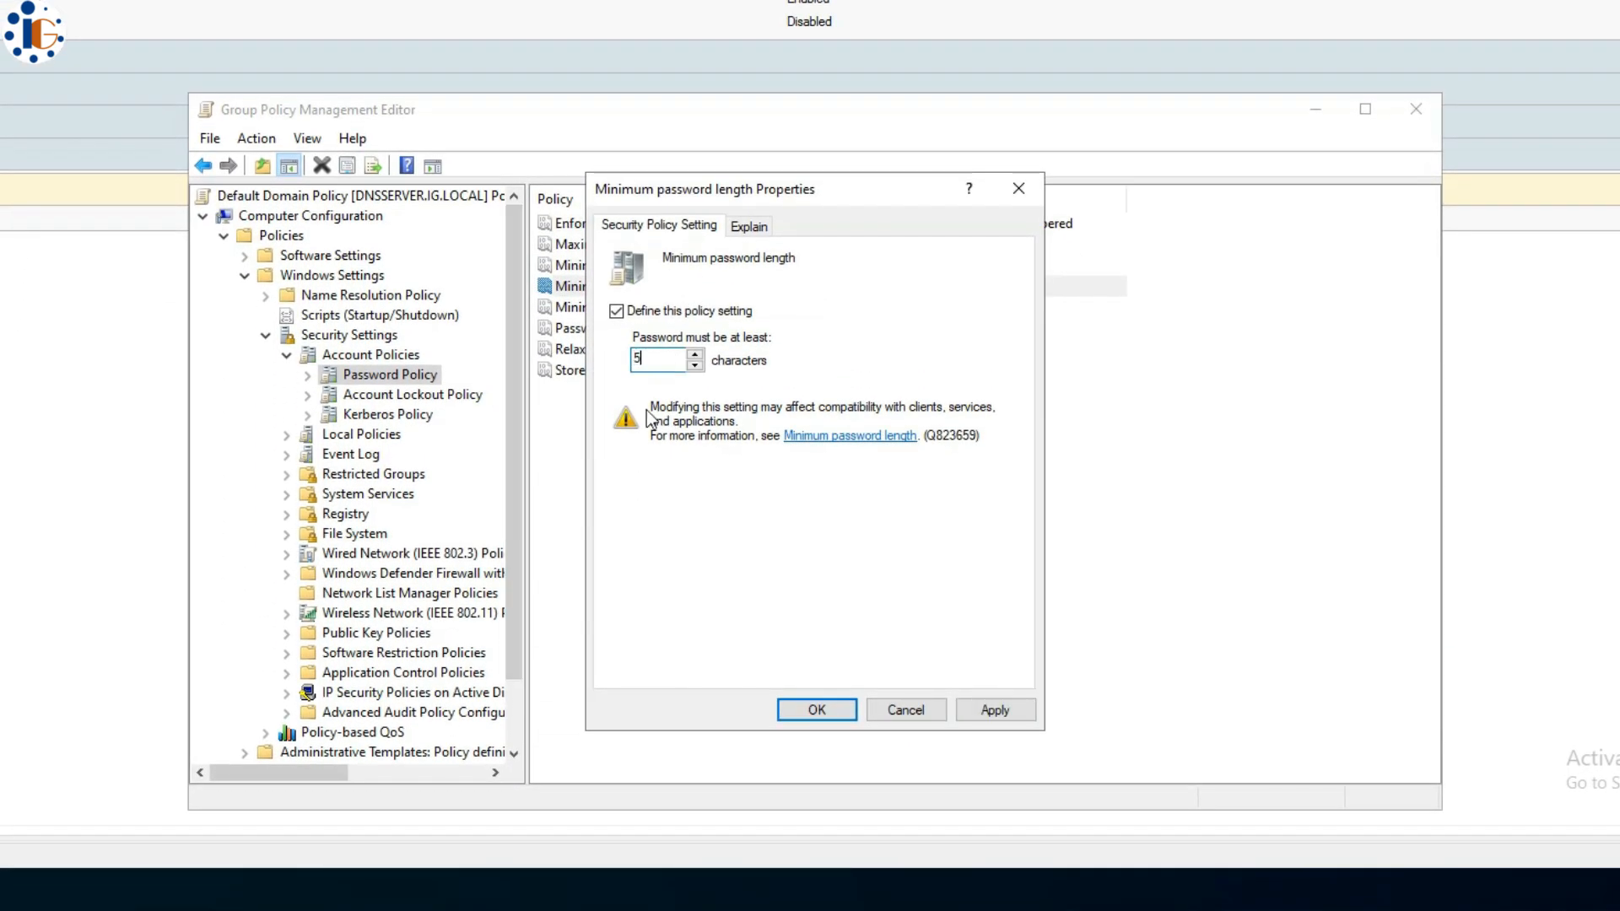
key(BackSpace)
text(4)
click(812, 710)
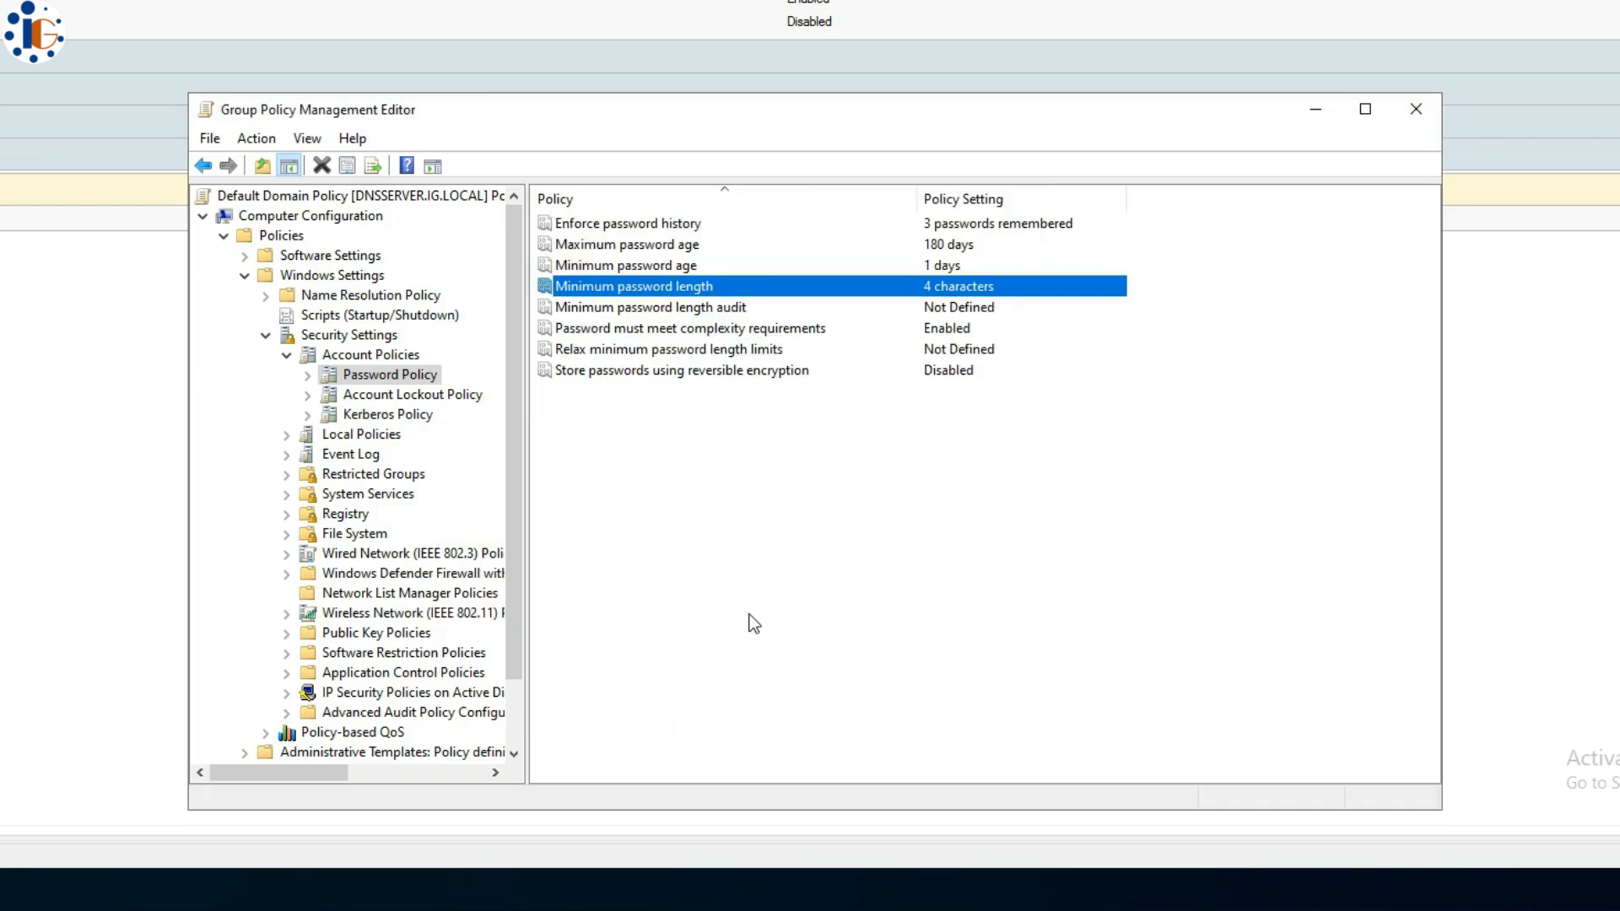
click(675, 310)
click(678, 334)
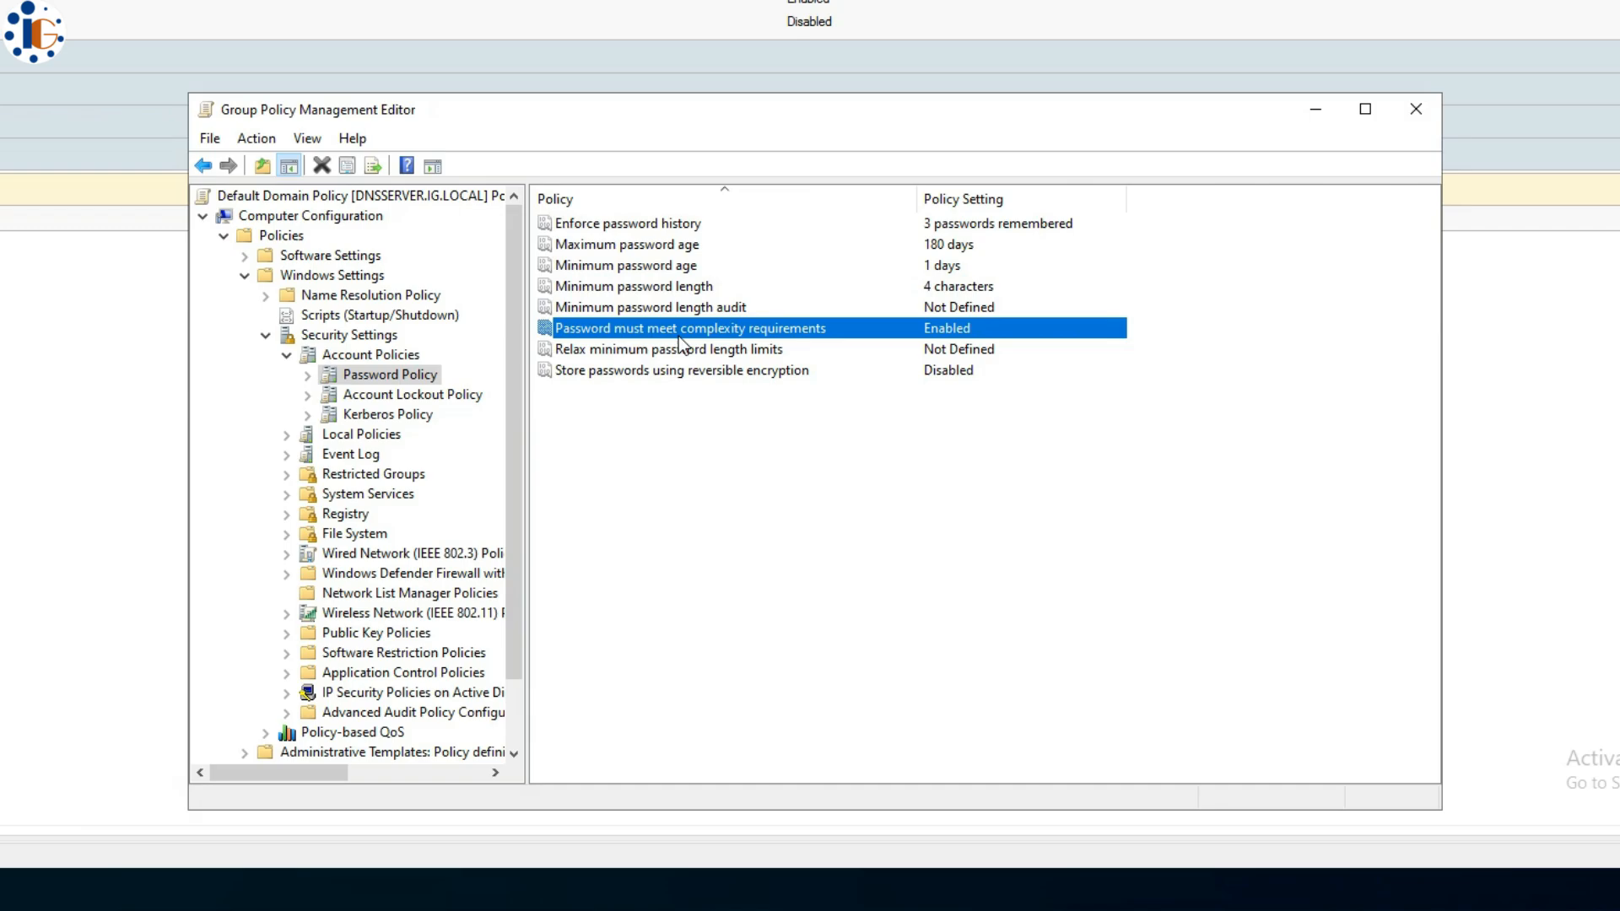
double_click(671, 331)
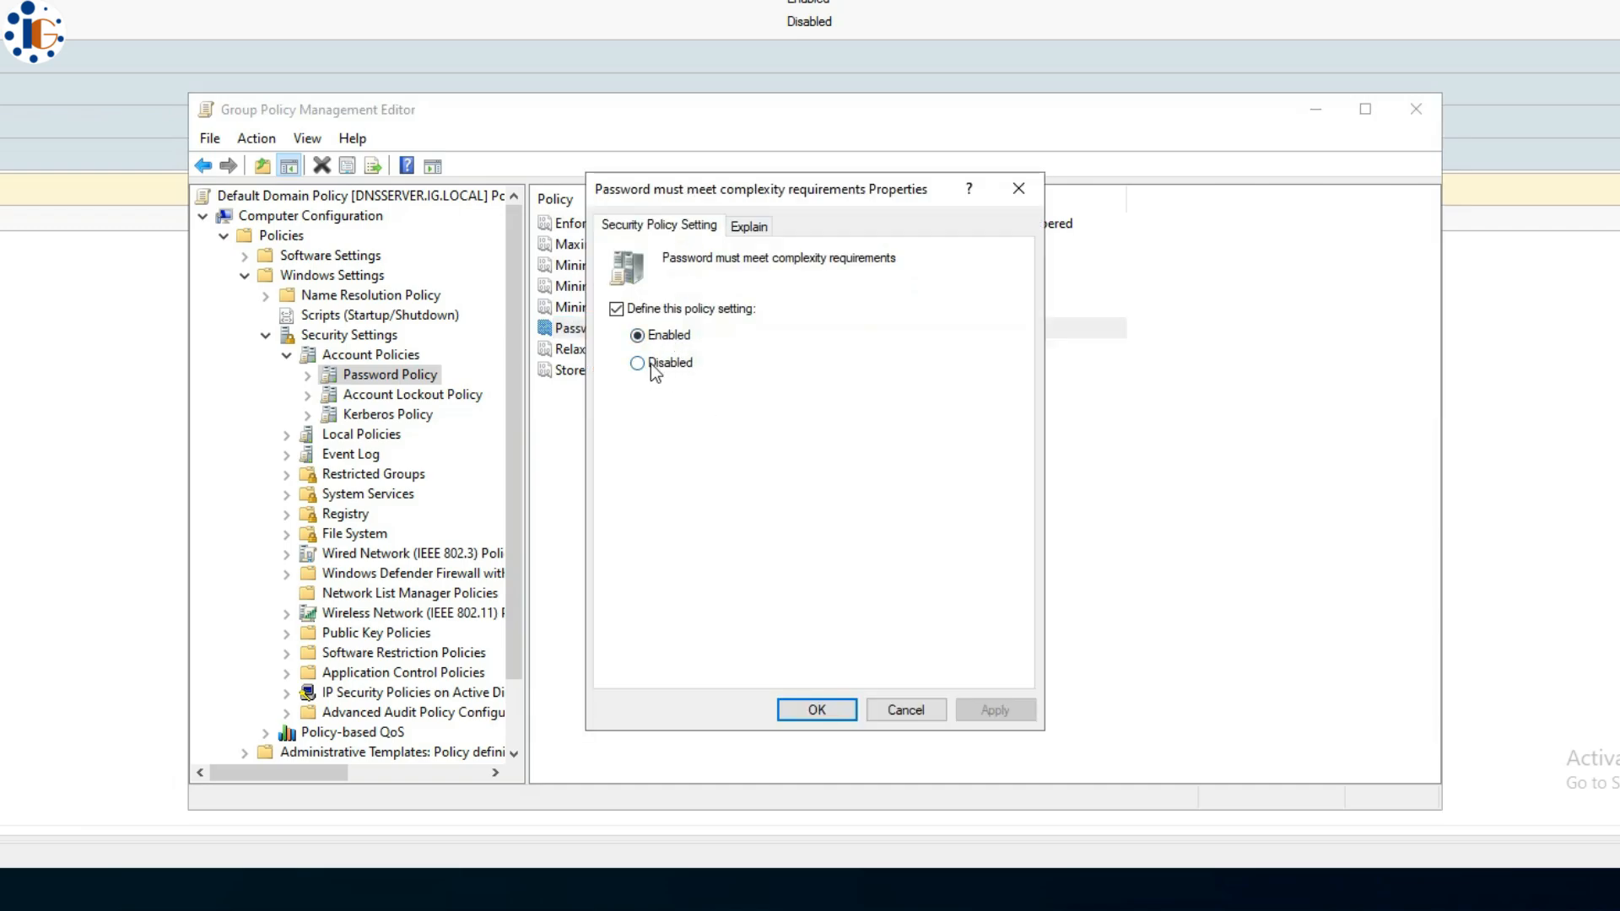
click(653, 365)
click(830, 719)
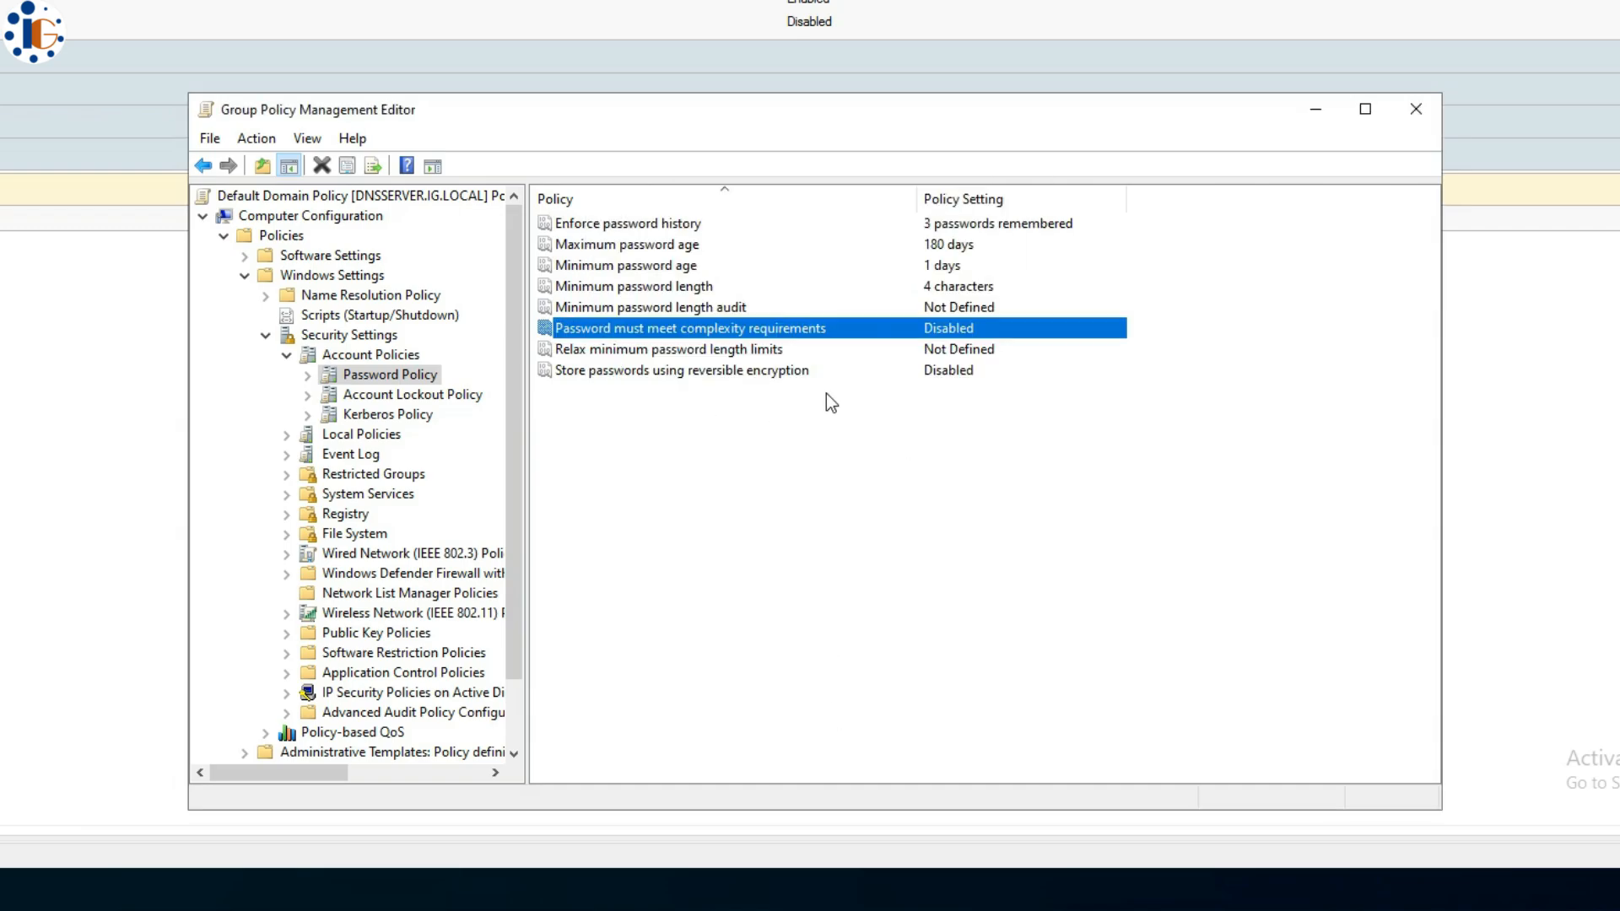
click(664, 353)
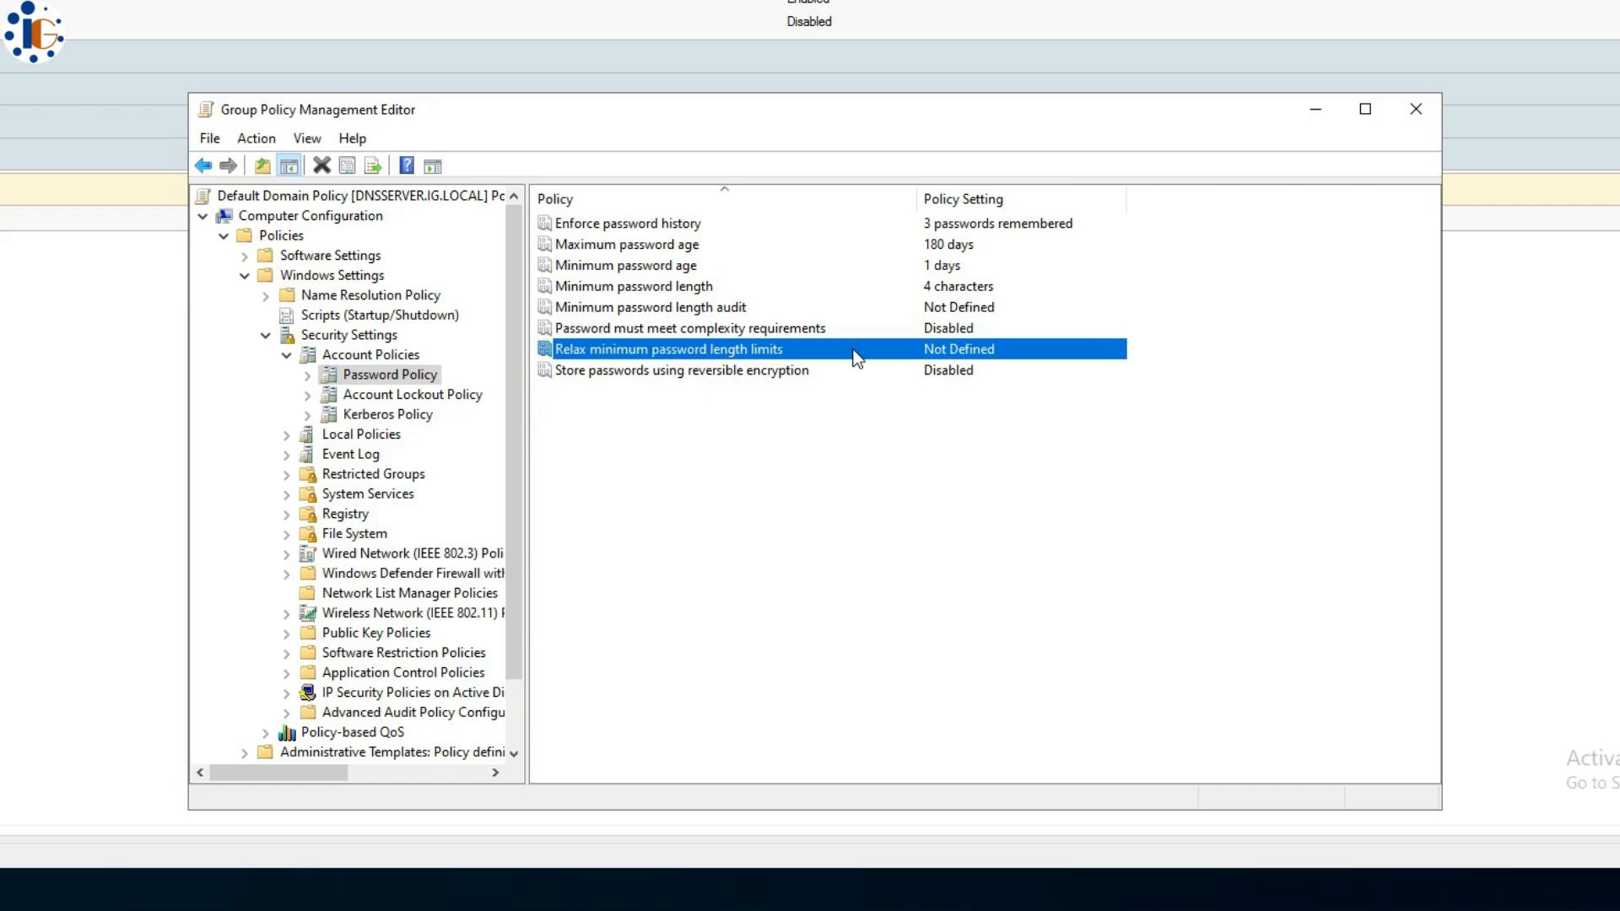
click(701, 372)
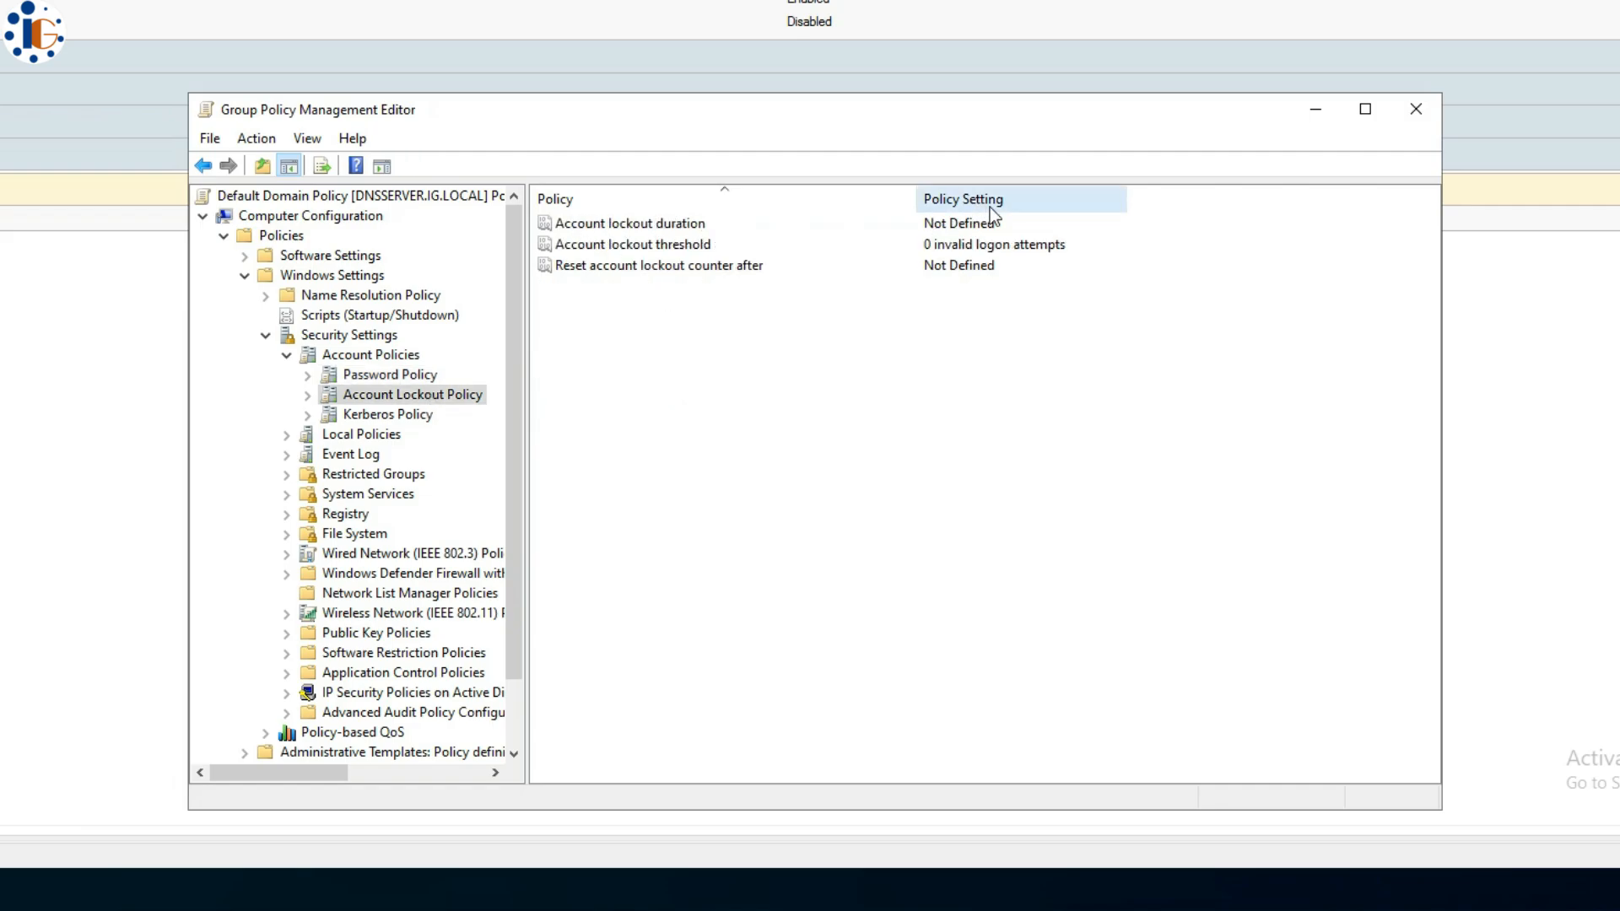
- Define a 5-minute account lockout duration and accept the suggested threshold and reset-counter changes
double_click(629, 221)
click(630, 312)
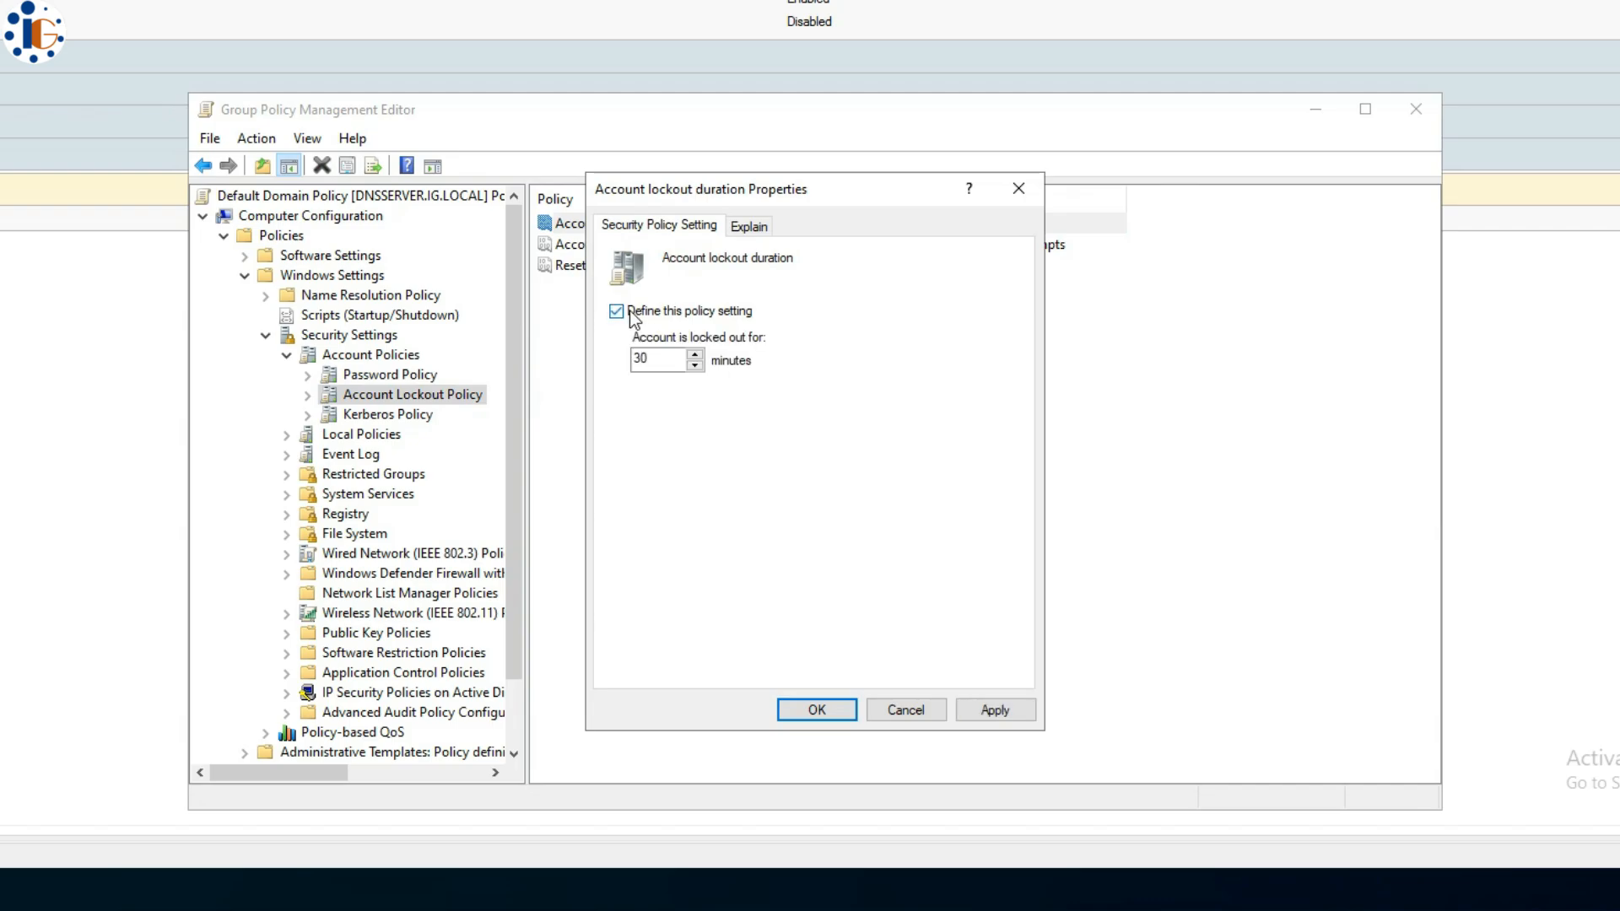
double_click(668, 355)
text(5)
click(826, 712)
click(629, 471)
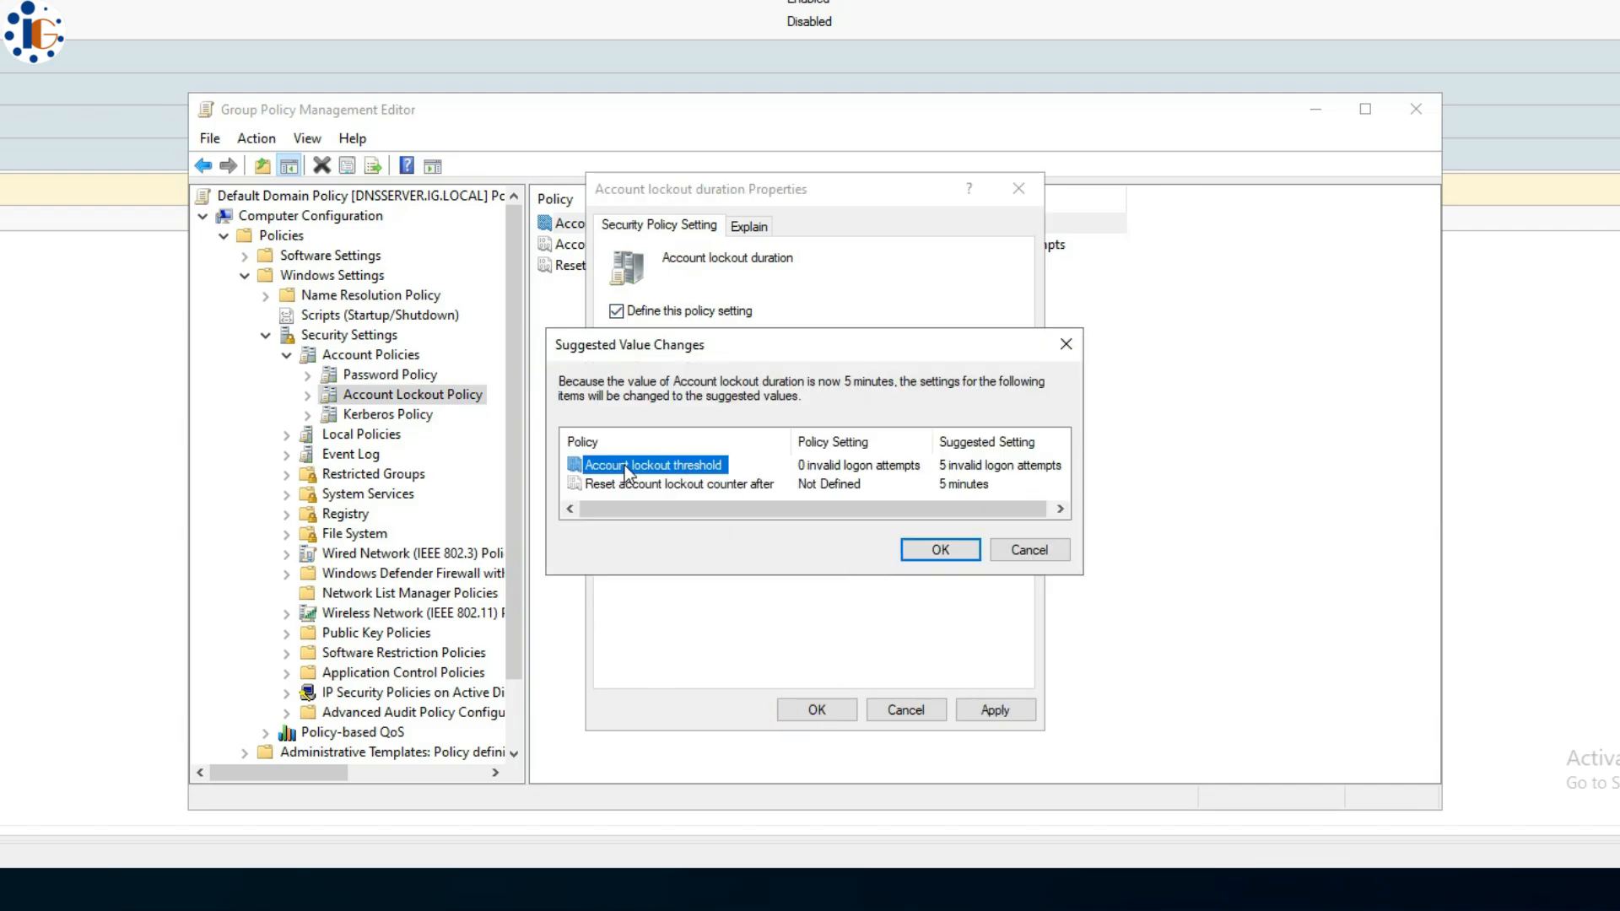
click(924, 474)
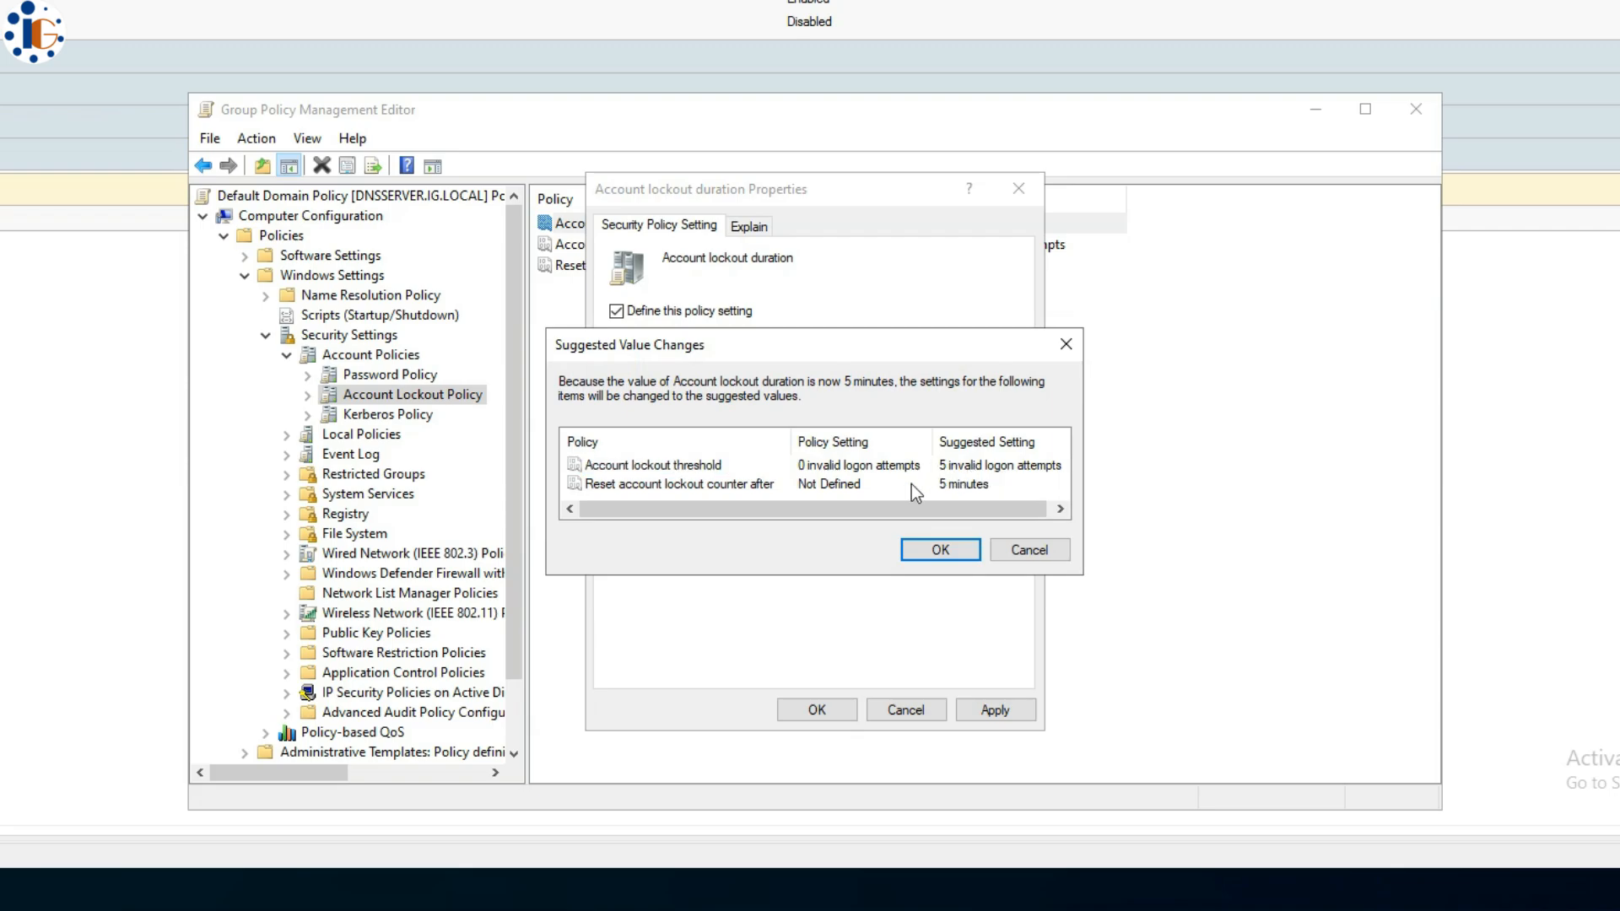
click(931, 549)
click(829, 712)
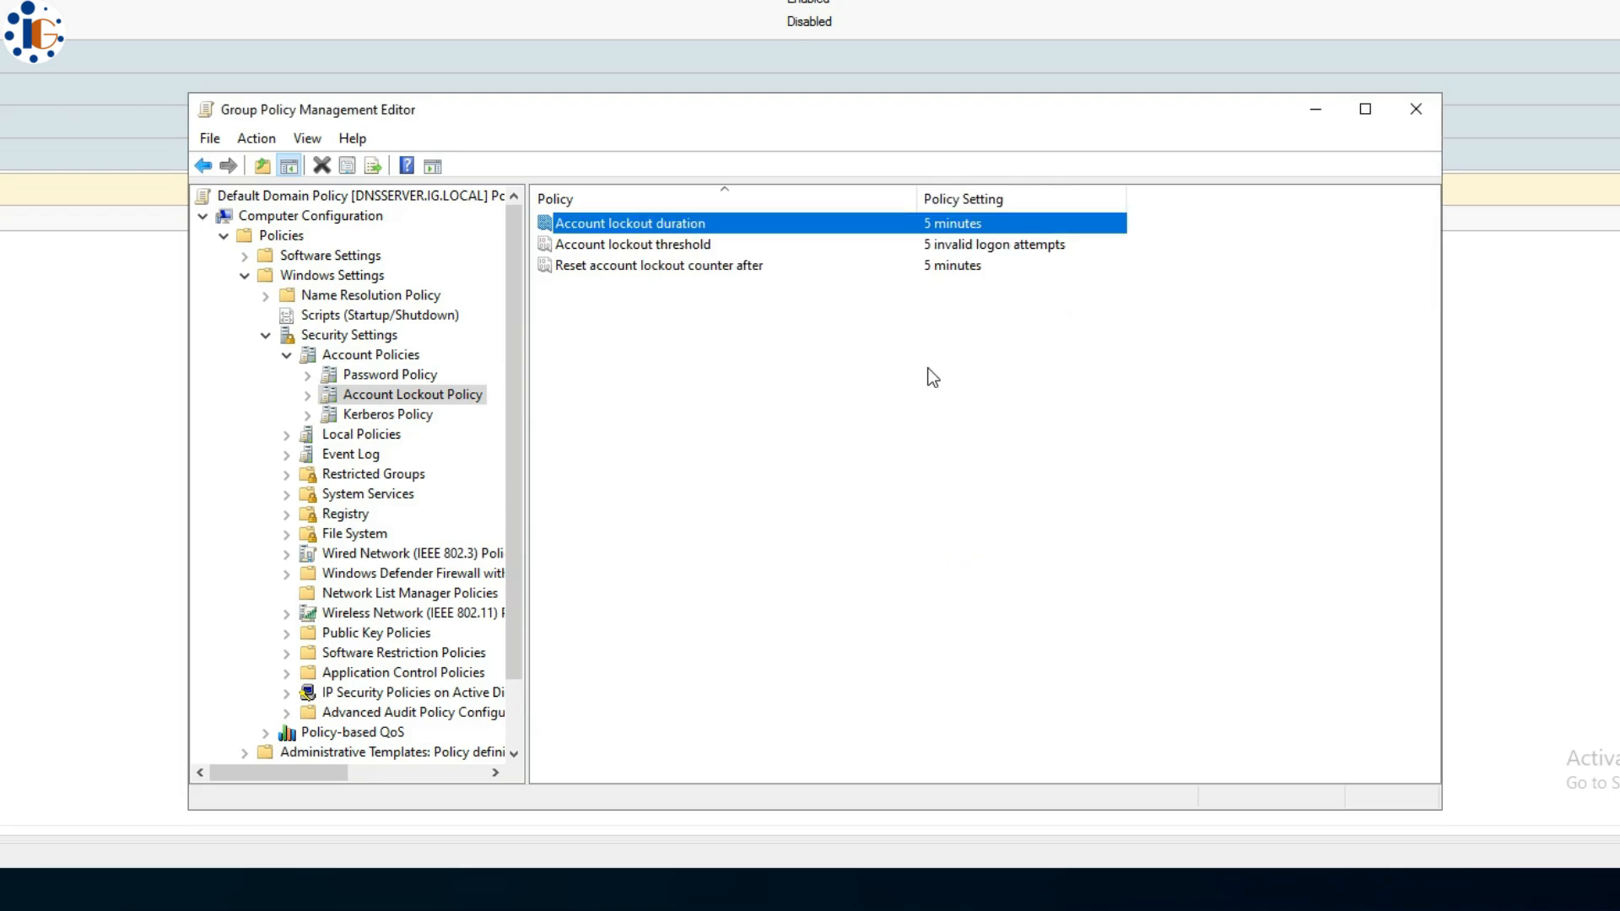
- Check the lockout threshold and reset-counter settings, leaving both at their suggested values
click(727, 246)
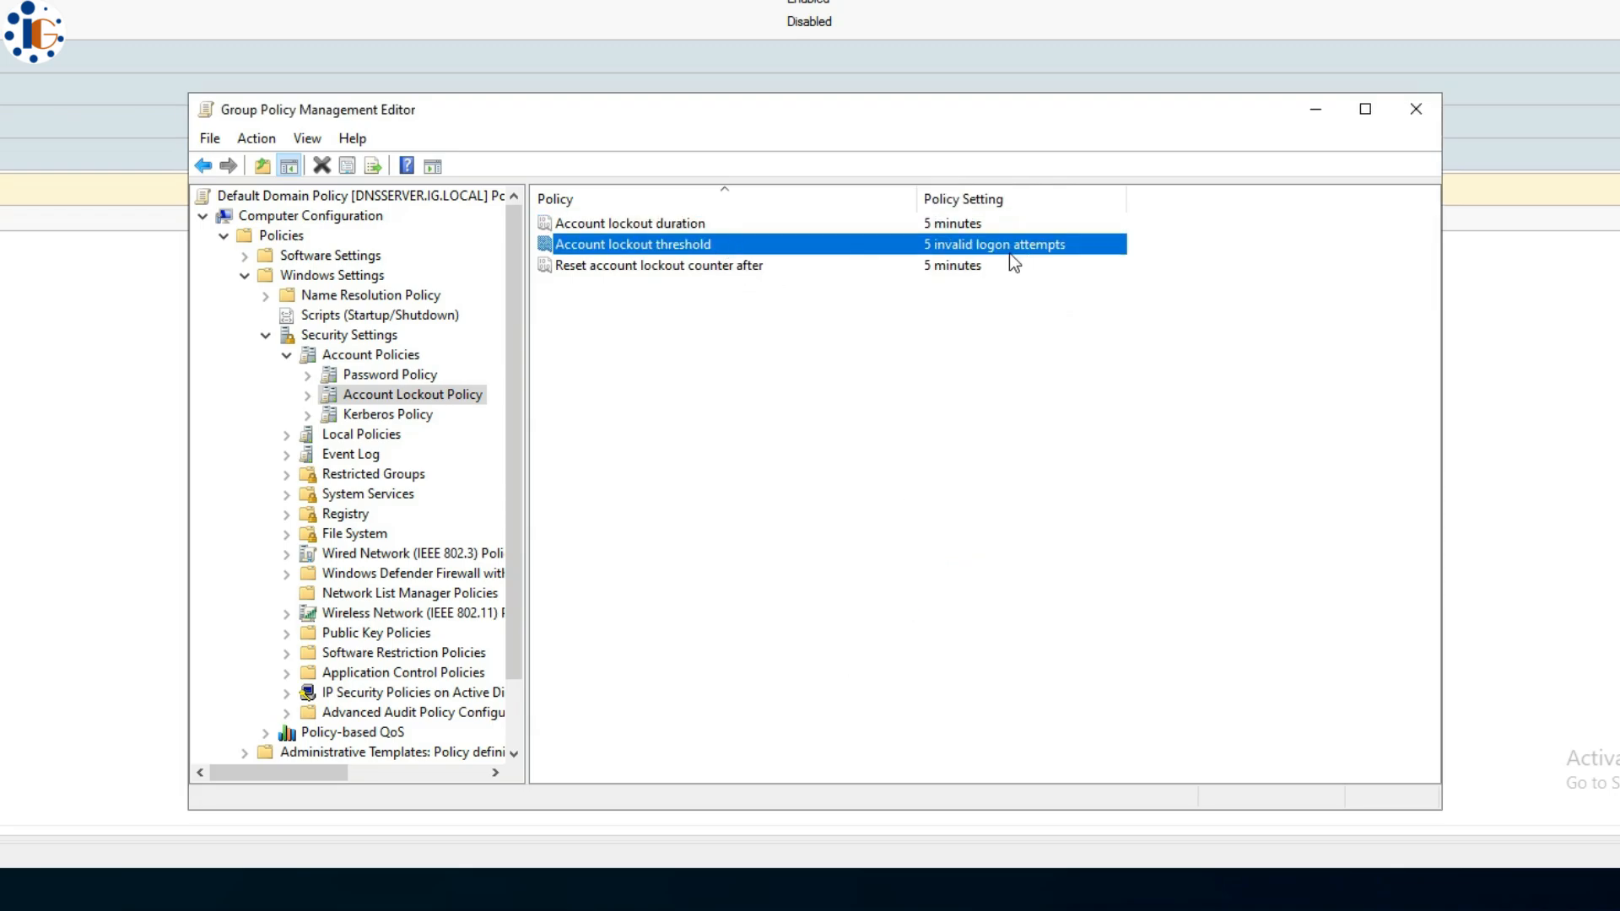
double_click(864, 253)
click(893, 709)
double_click(725, 268)
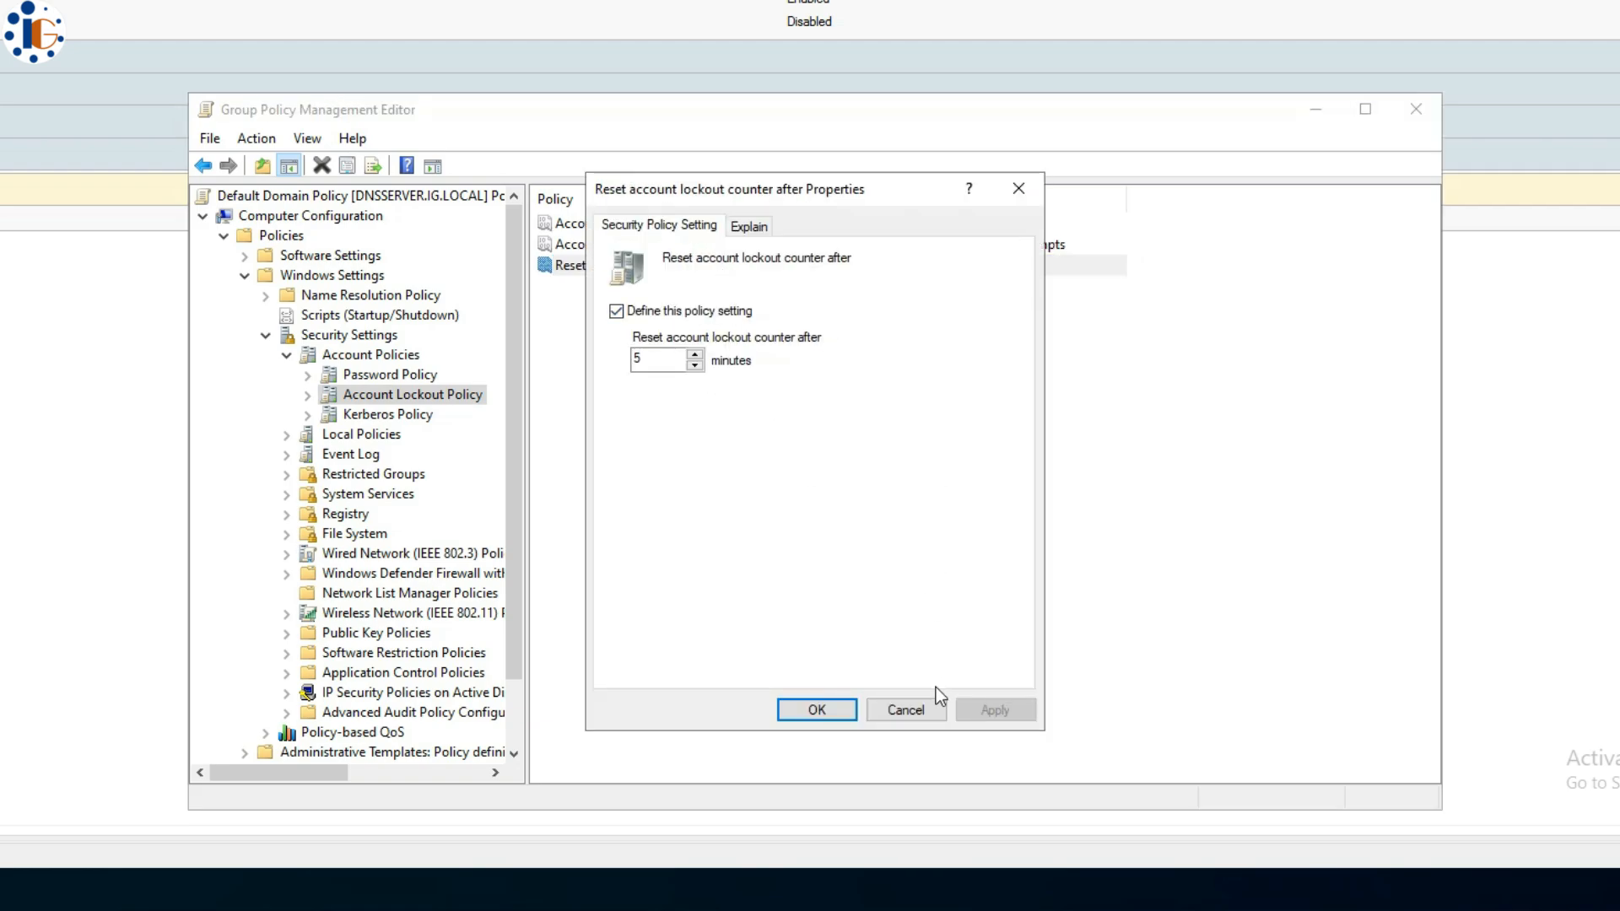
click(915, 706)
- Launch cmd from the Run box and run gpupdate /force to apply the new policies
key(super+r)
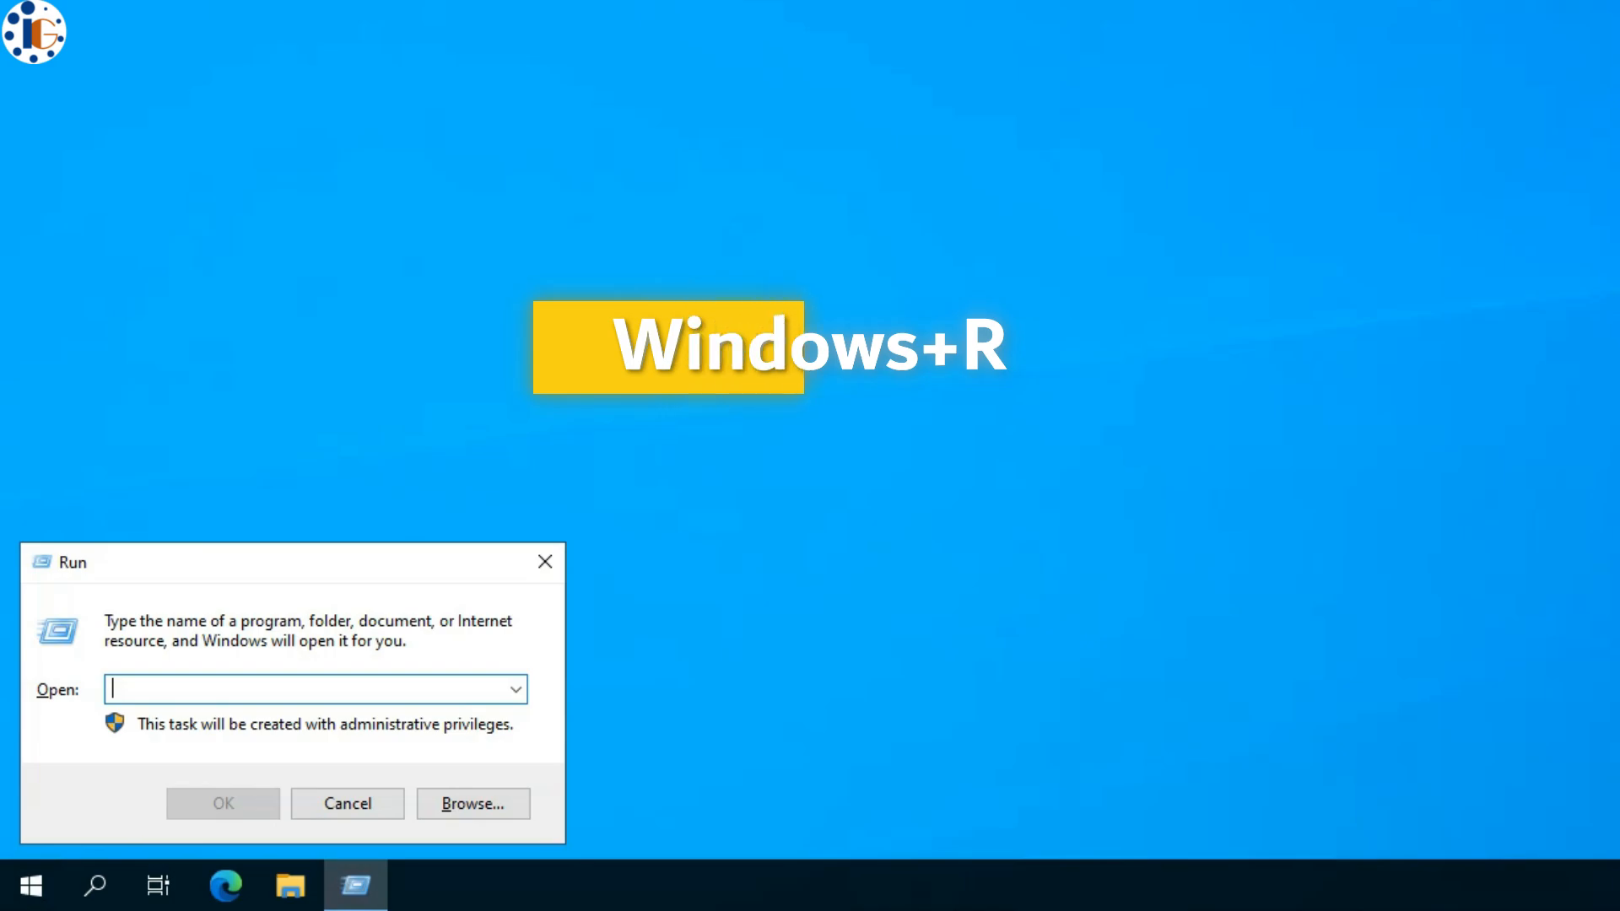
text(cmd)
key(Return)
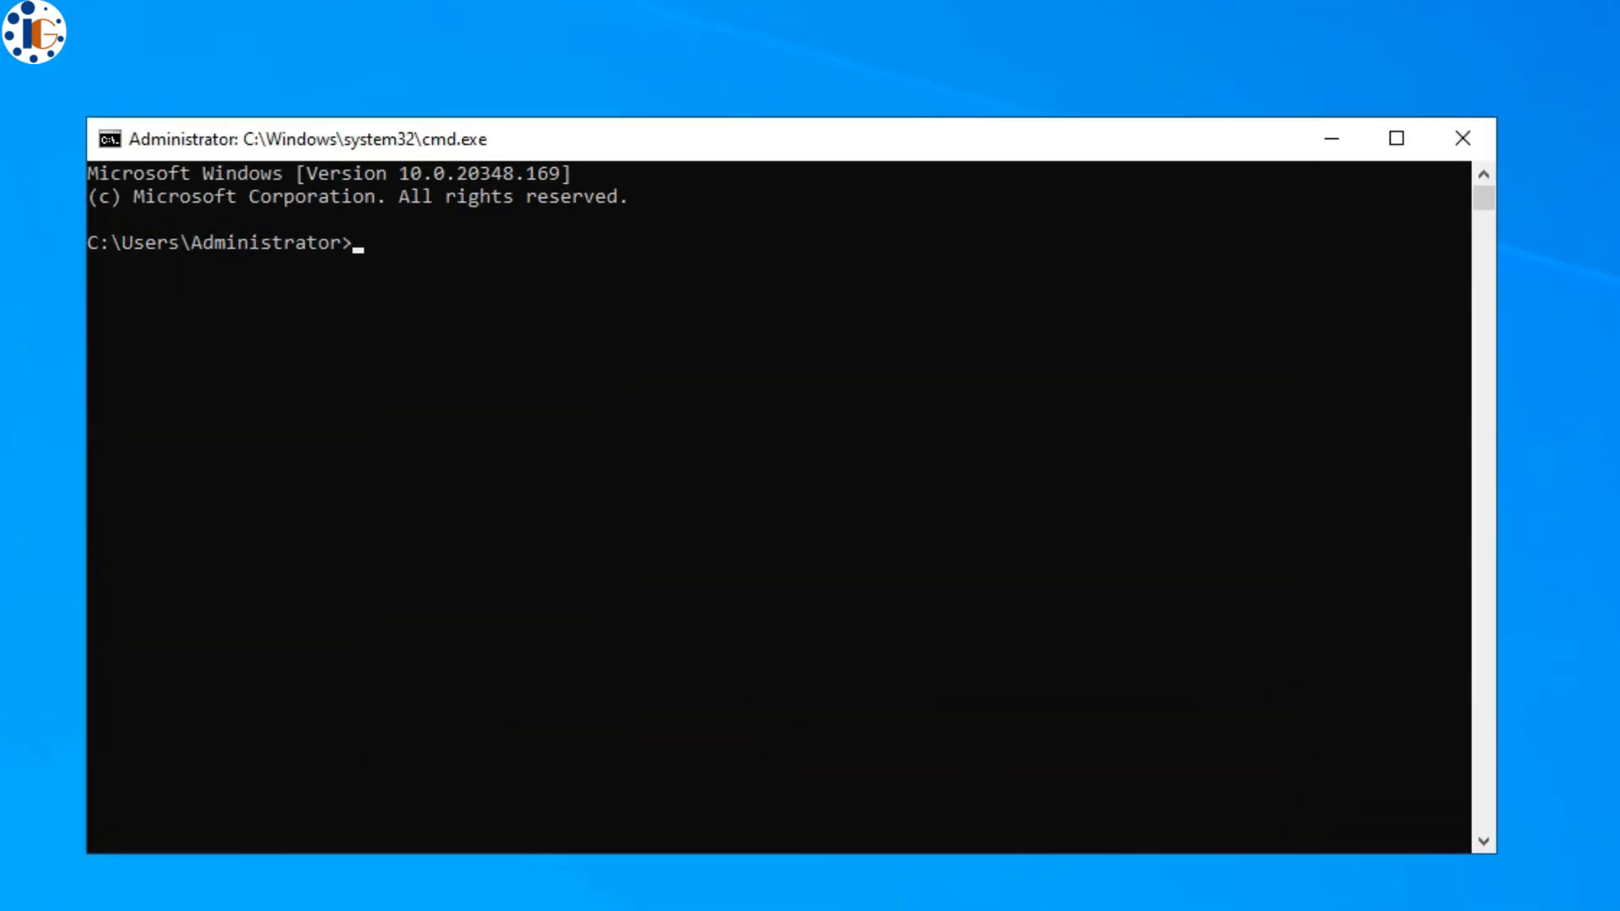
text(gpupdate /force)
key(Return)
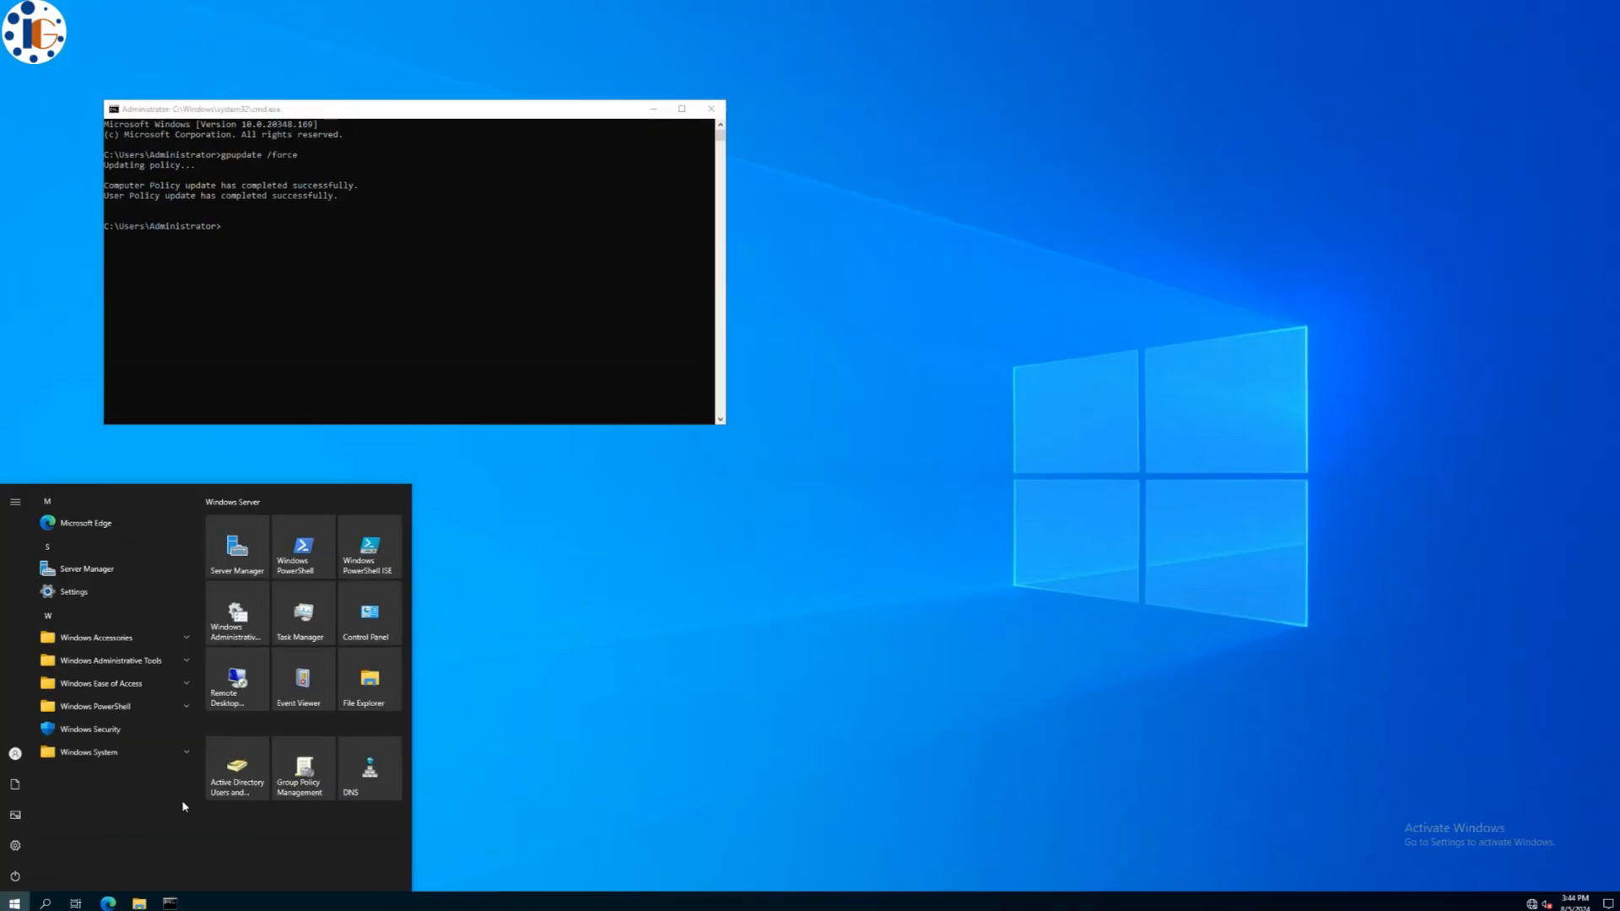
- Create the new IT user again with a logon name and a shorter password the relaxed policy accepts
click(380, 909)
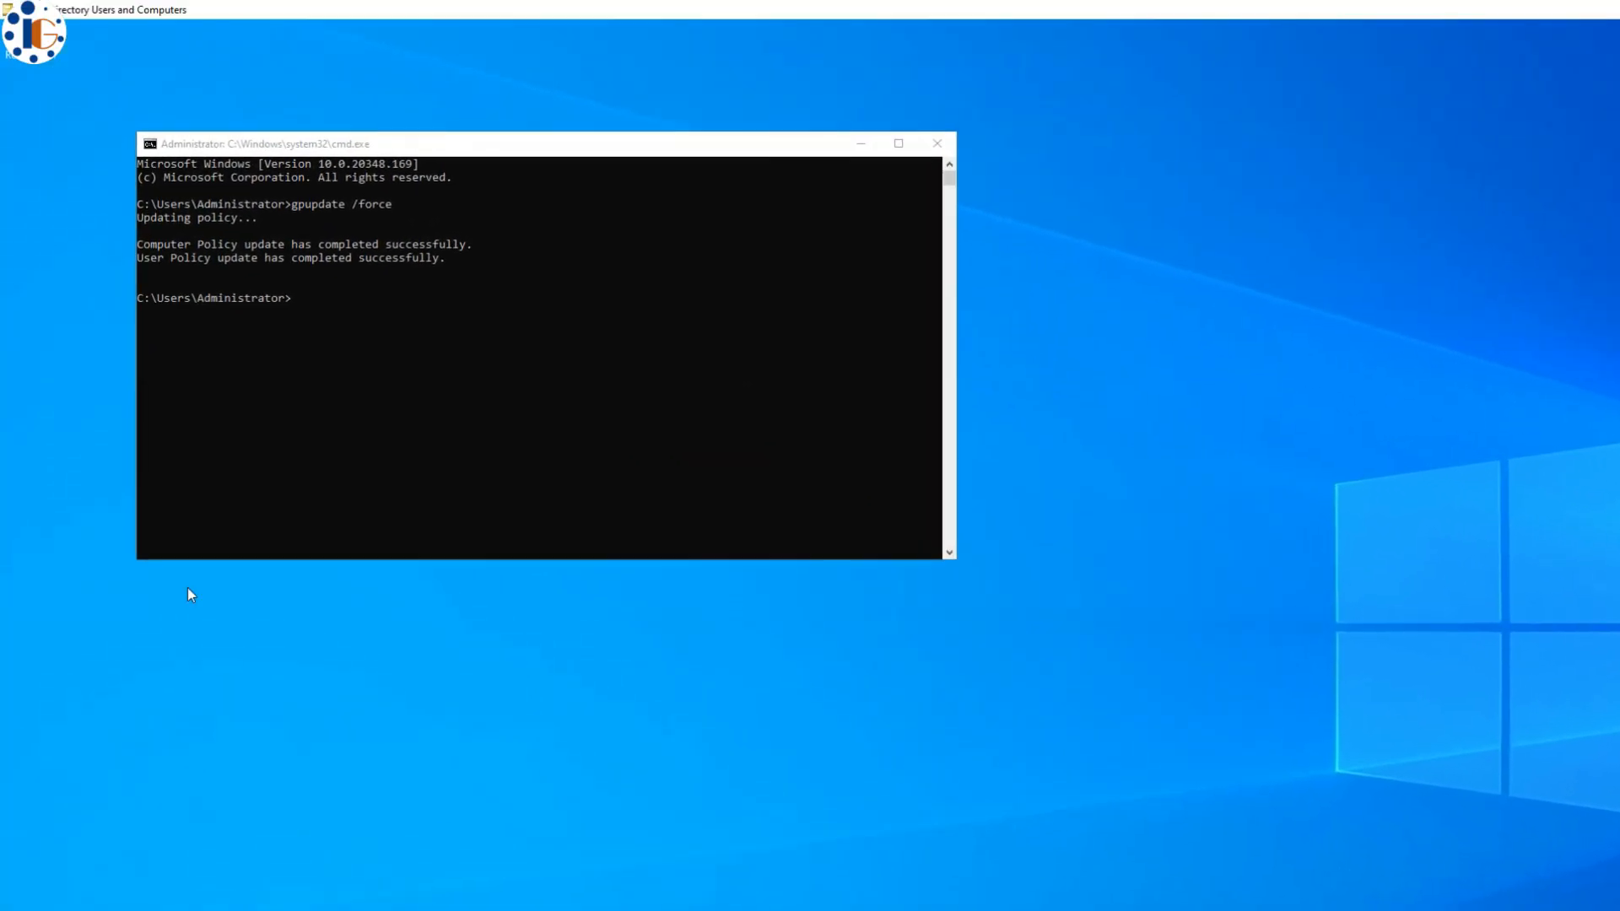
right_click(533, 182)
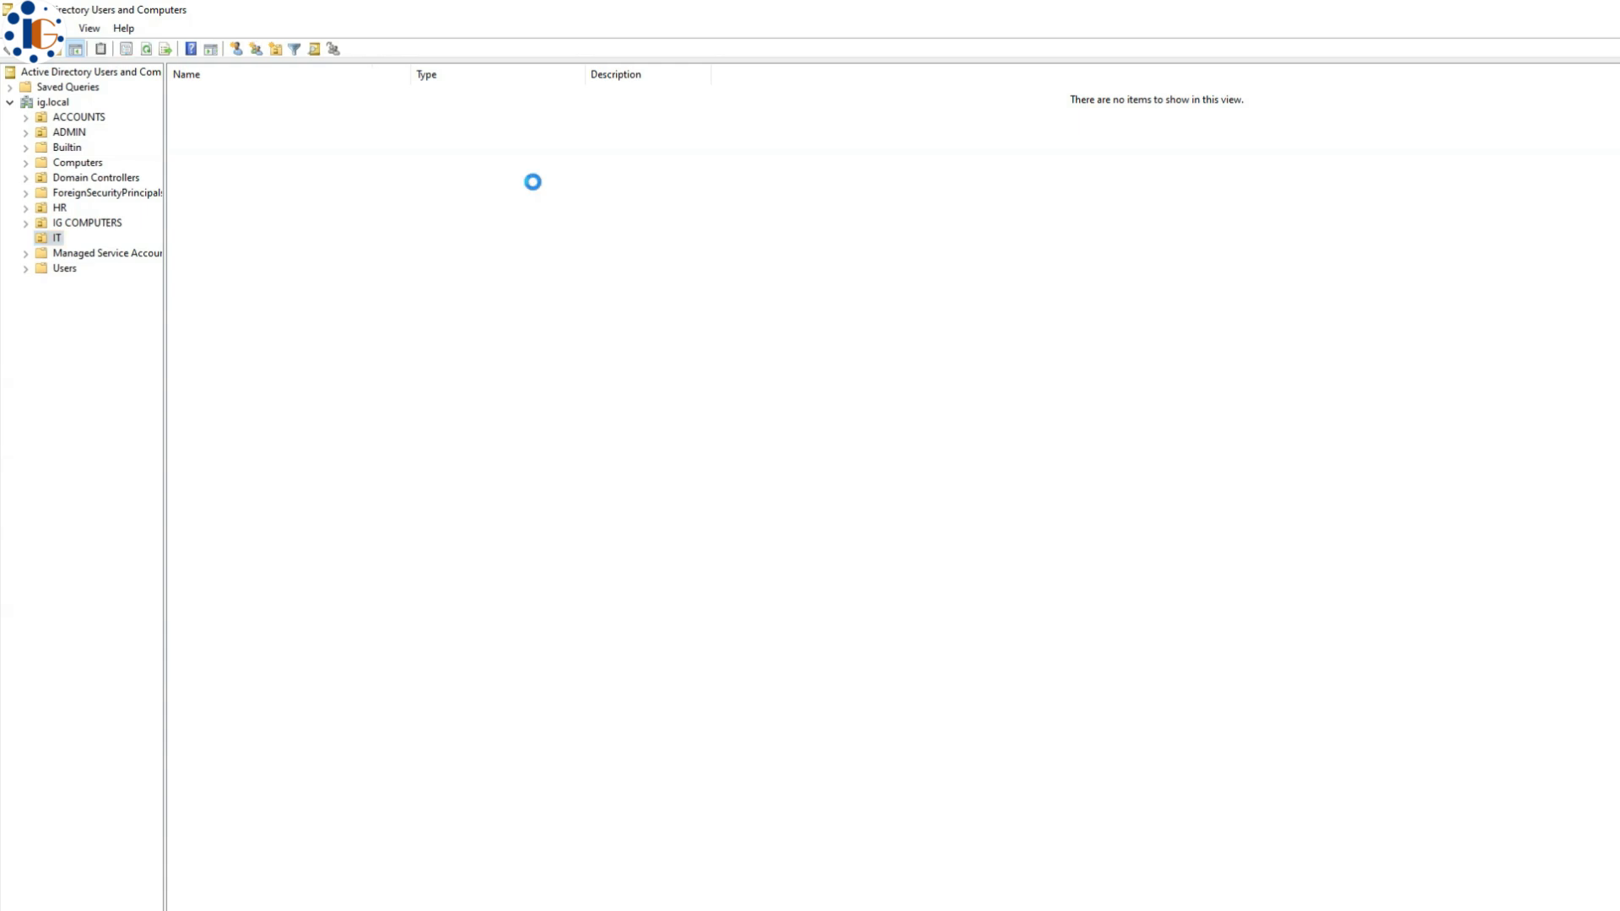
mouse_move(590, 254)
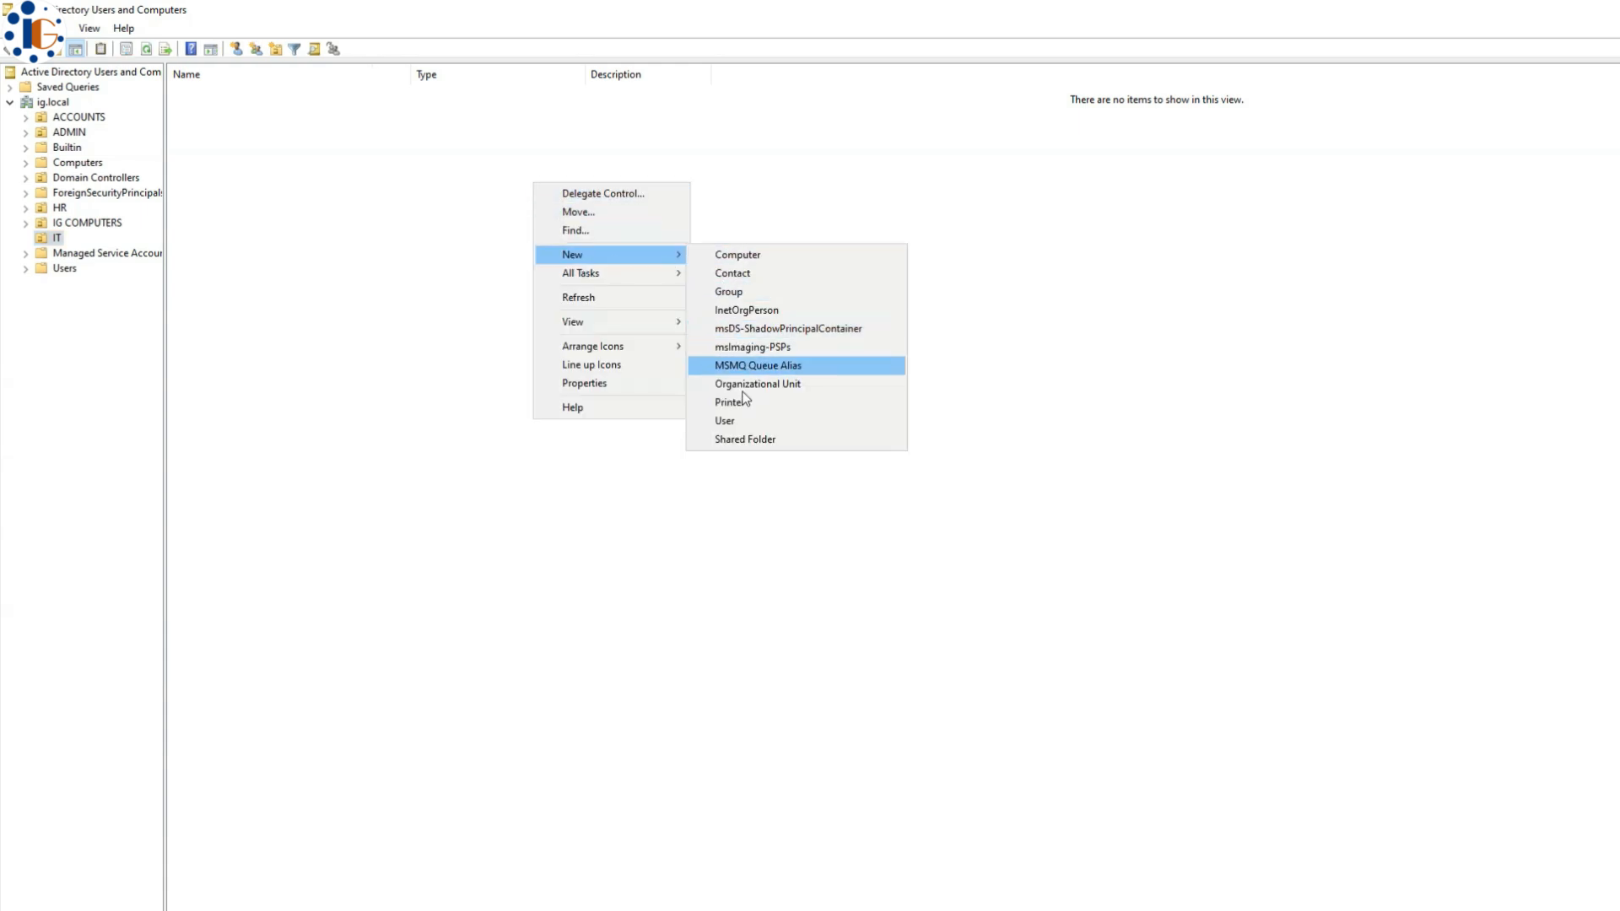
click(715, 419)
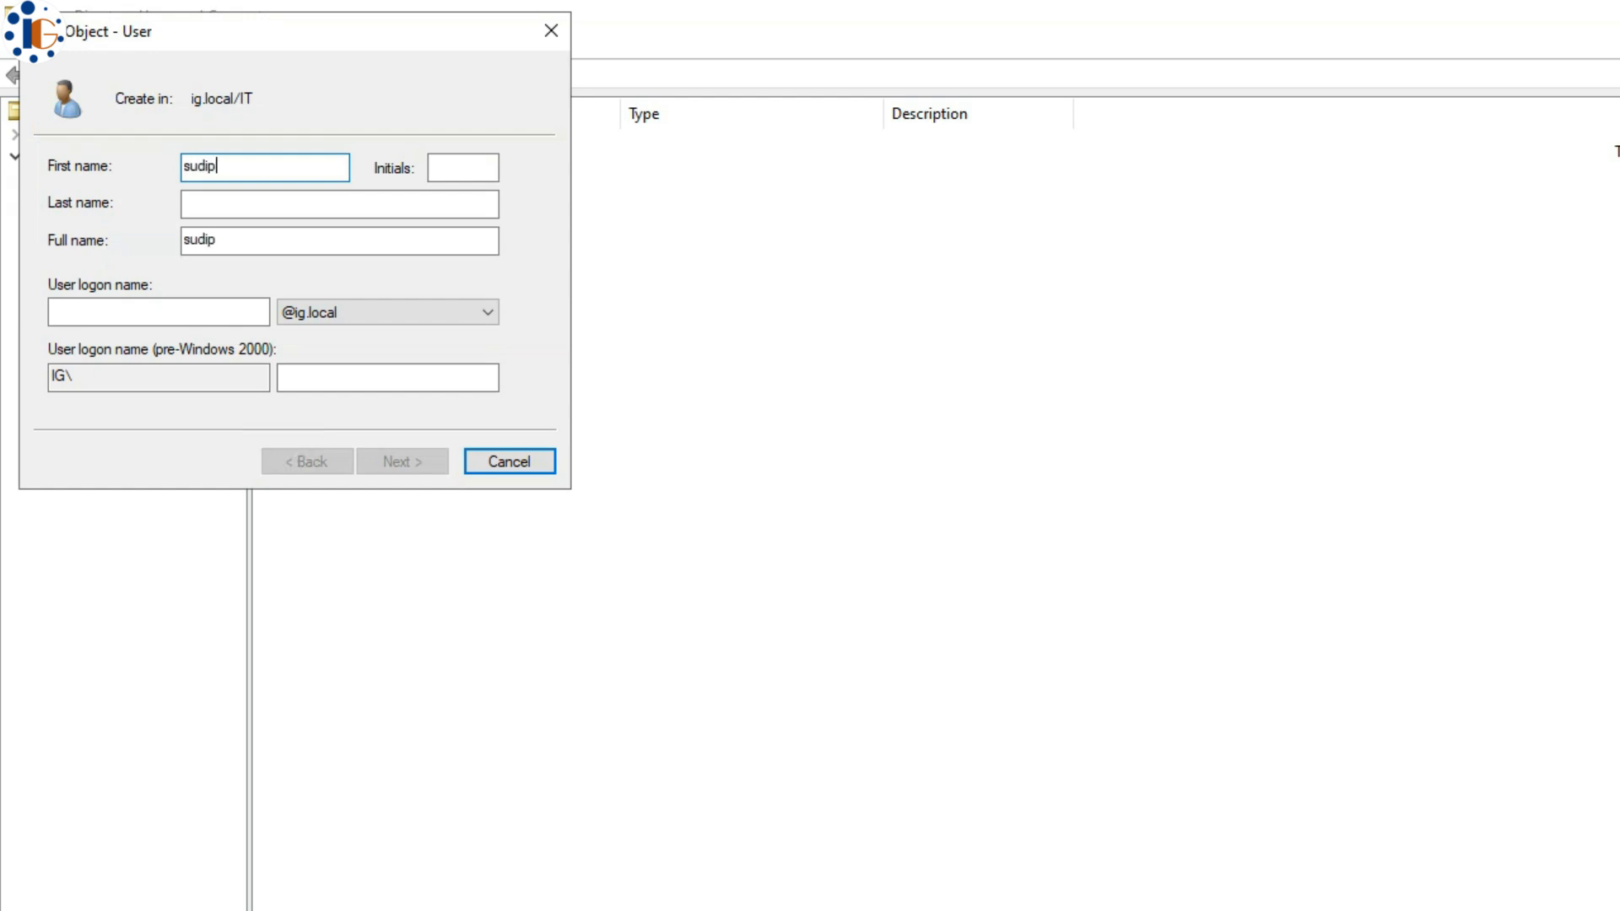
key(Tab)
key(Tab)
key(Tab)
key(Tab)
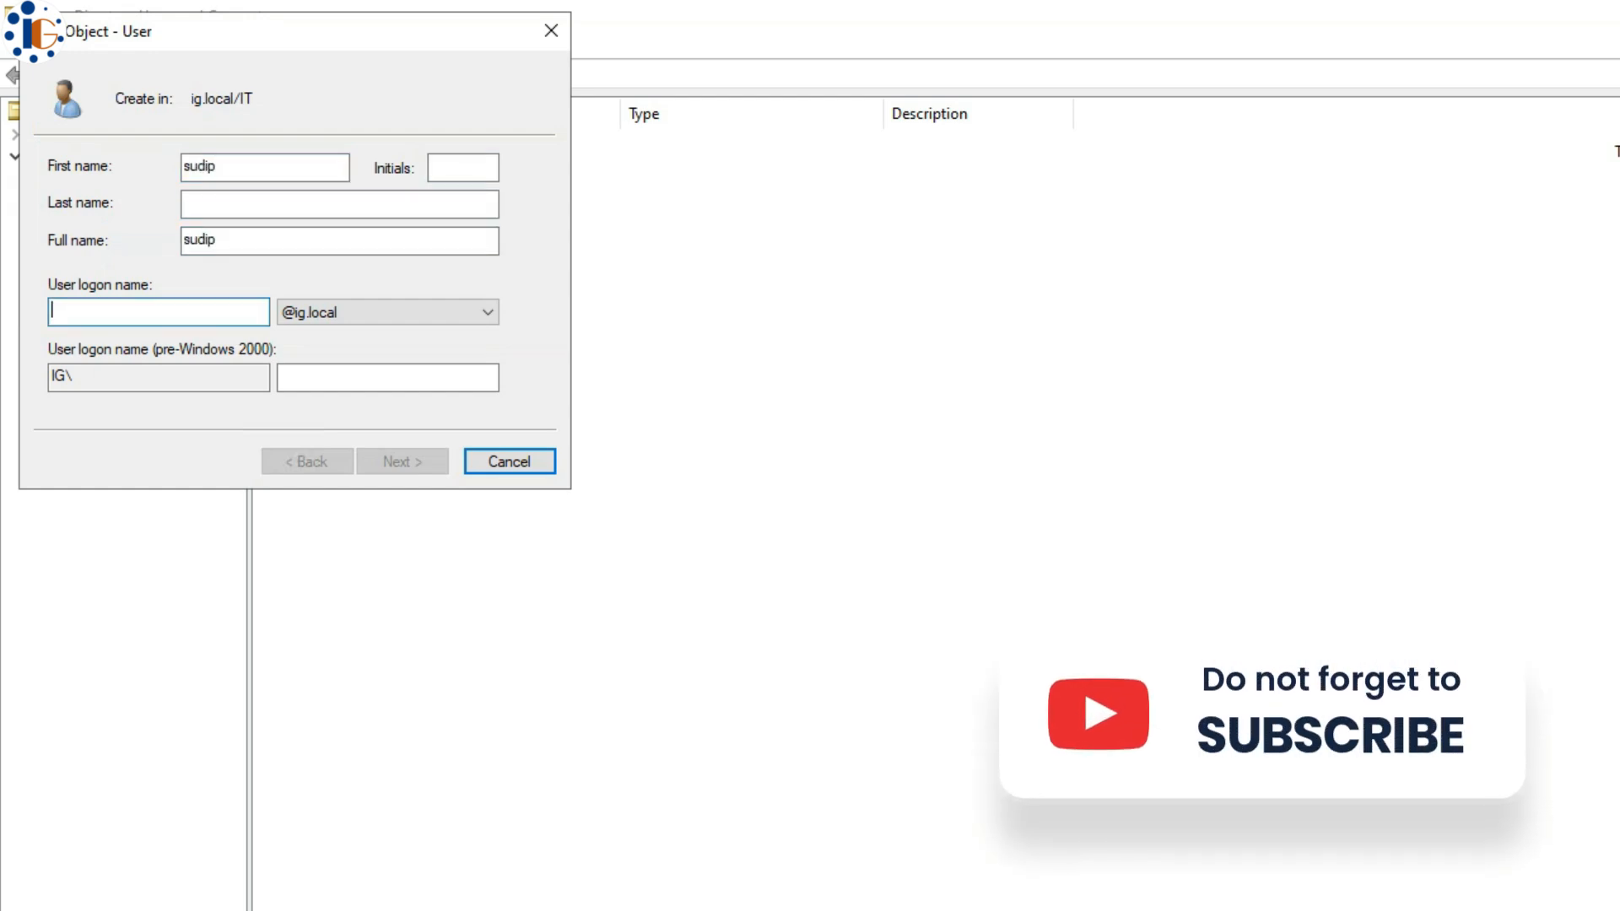
text(sudip)
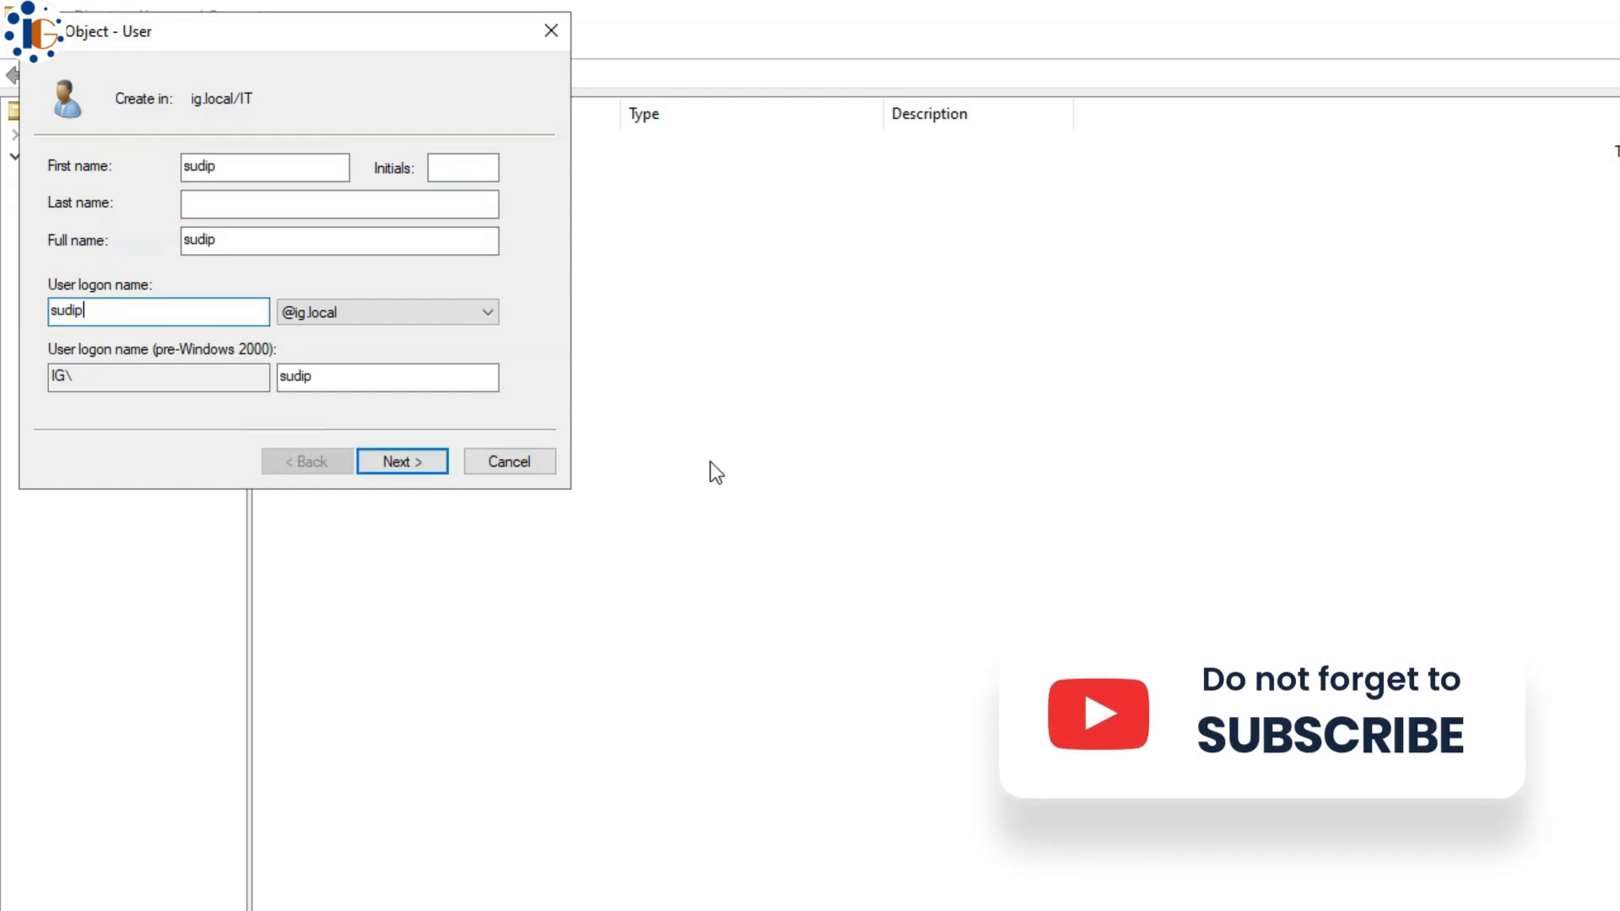
click(399, 460)
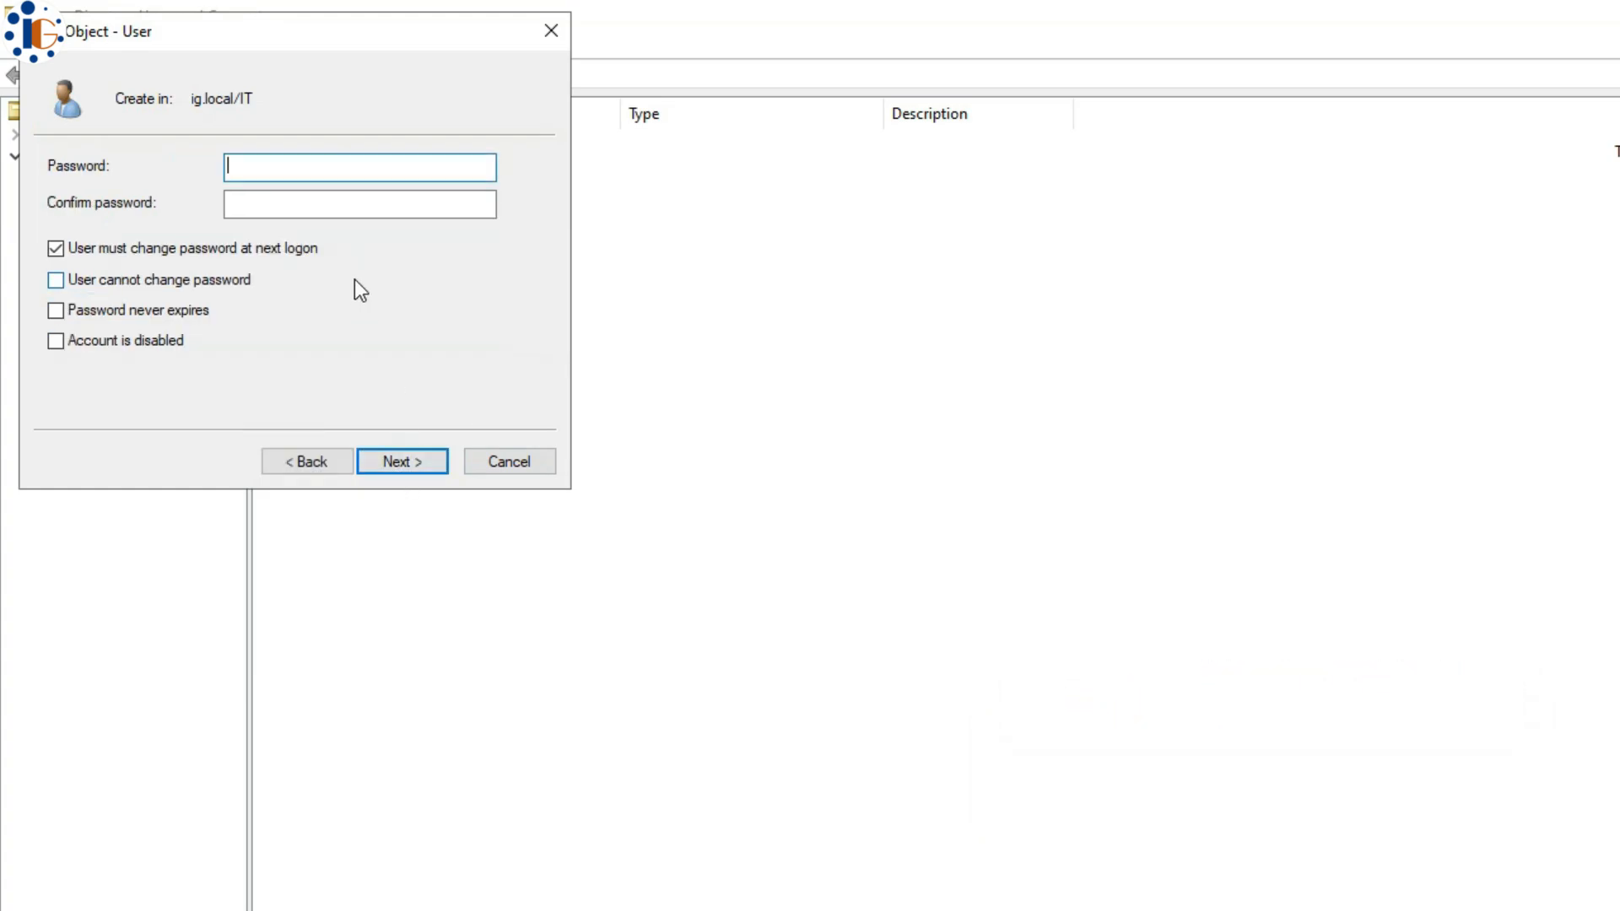
text(•••••••)
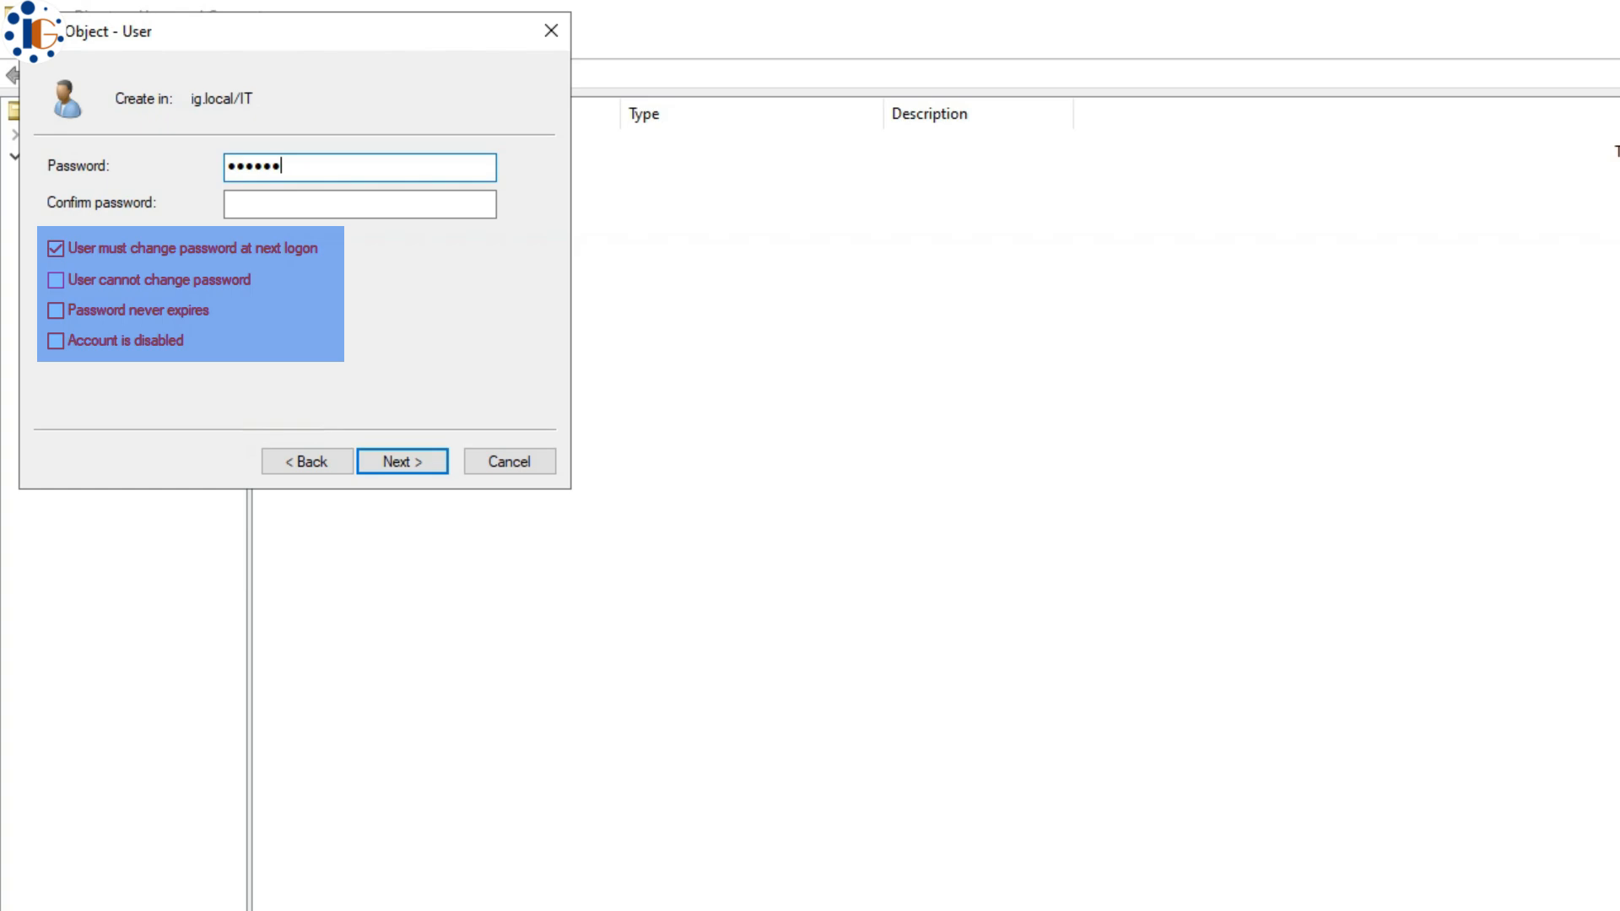
key(Tab)
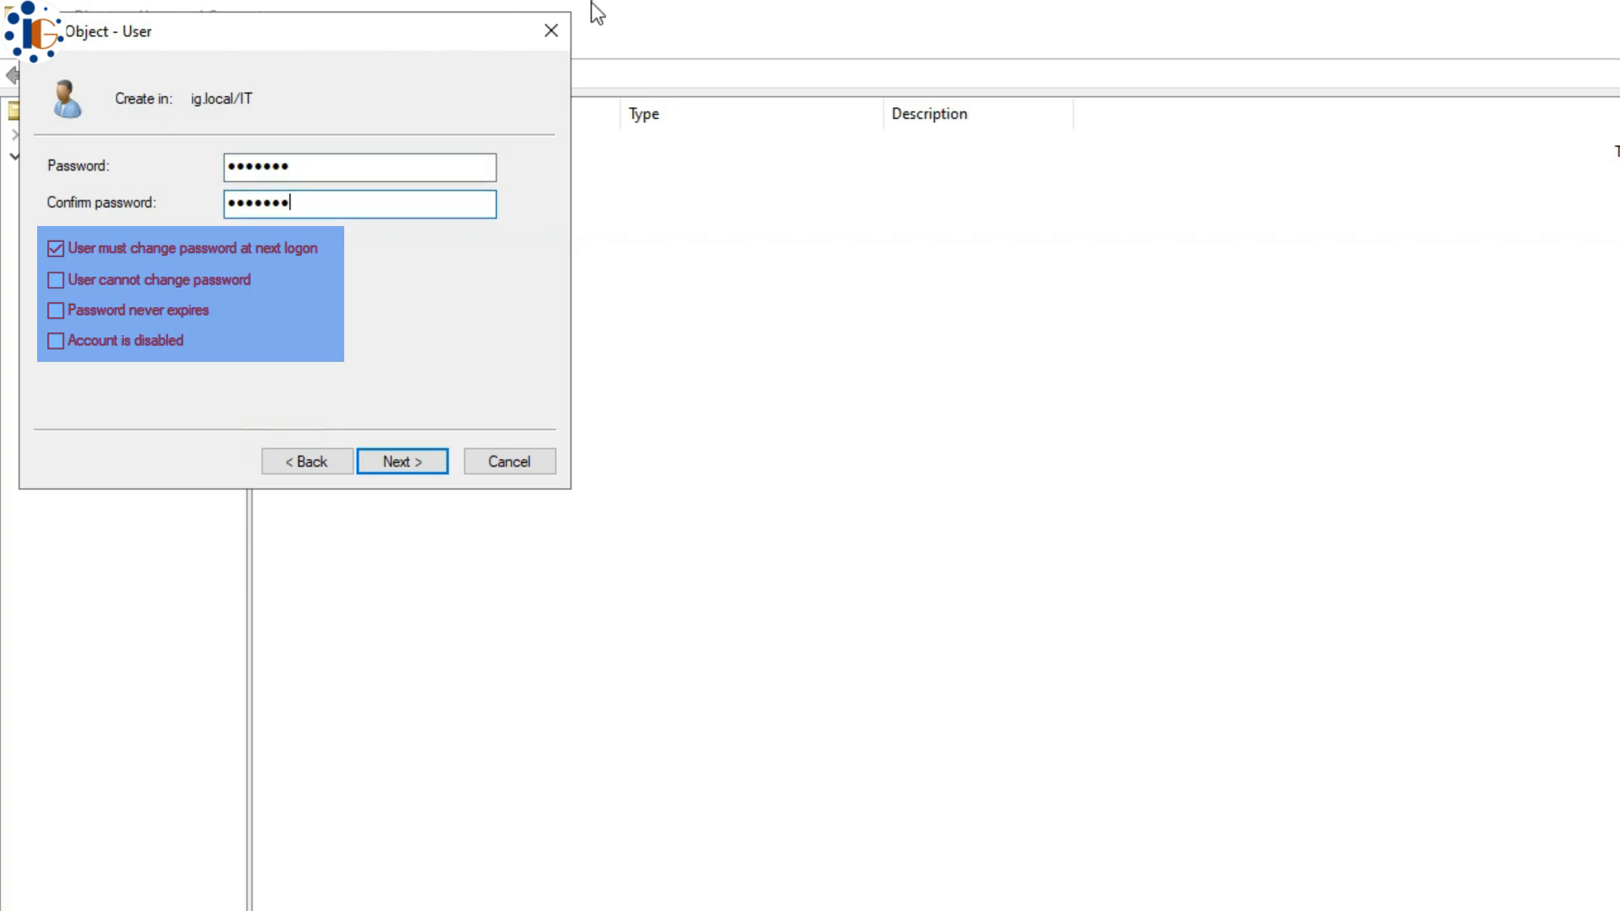
click(414, 461)
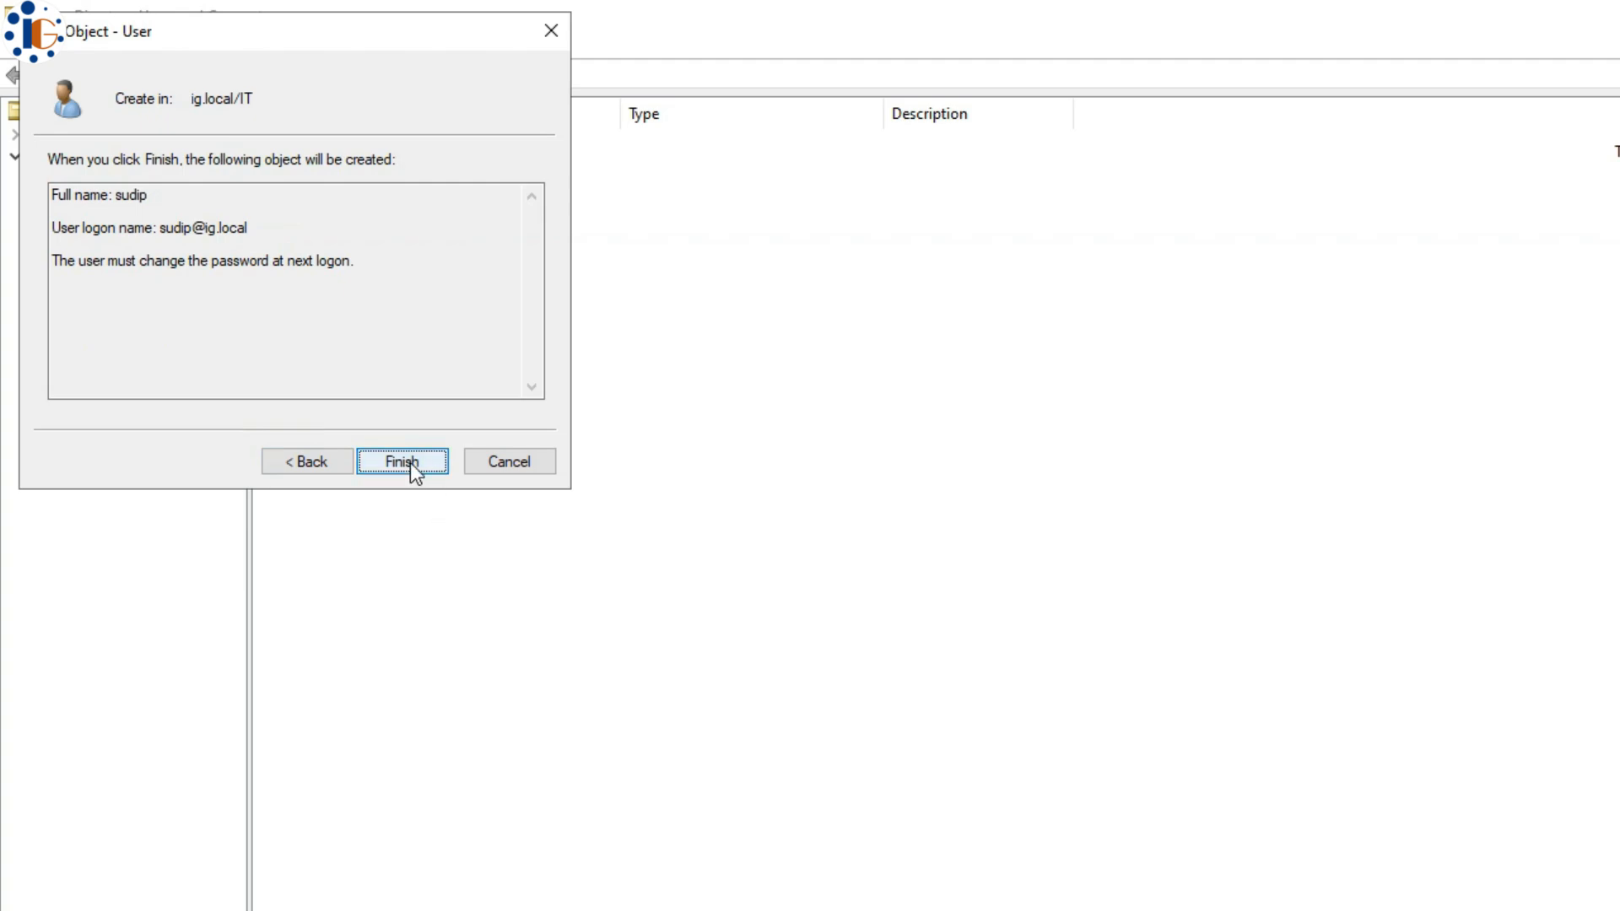
click(410, 463)
click(862, 500)
- Create a new global security group named IT in the IT unit
click(387, 76)
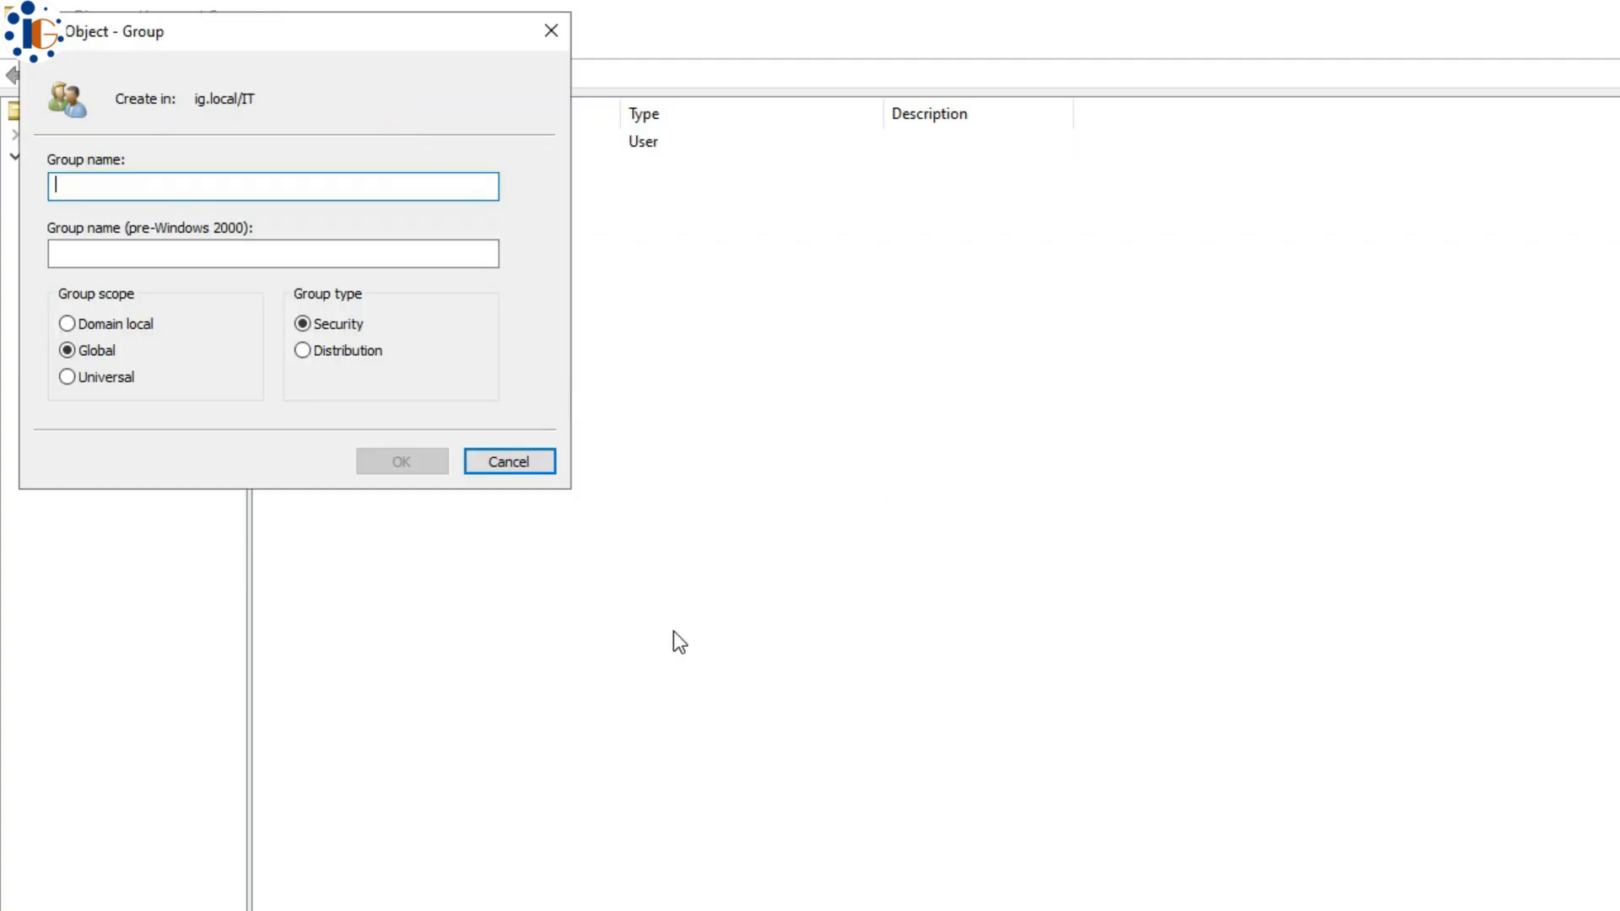
text(IT)
click(400, 464)
click(581, 350)
click(320, 141)
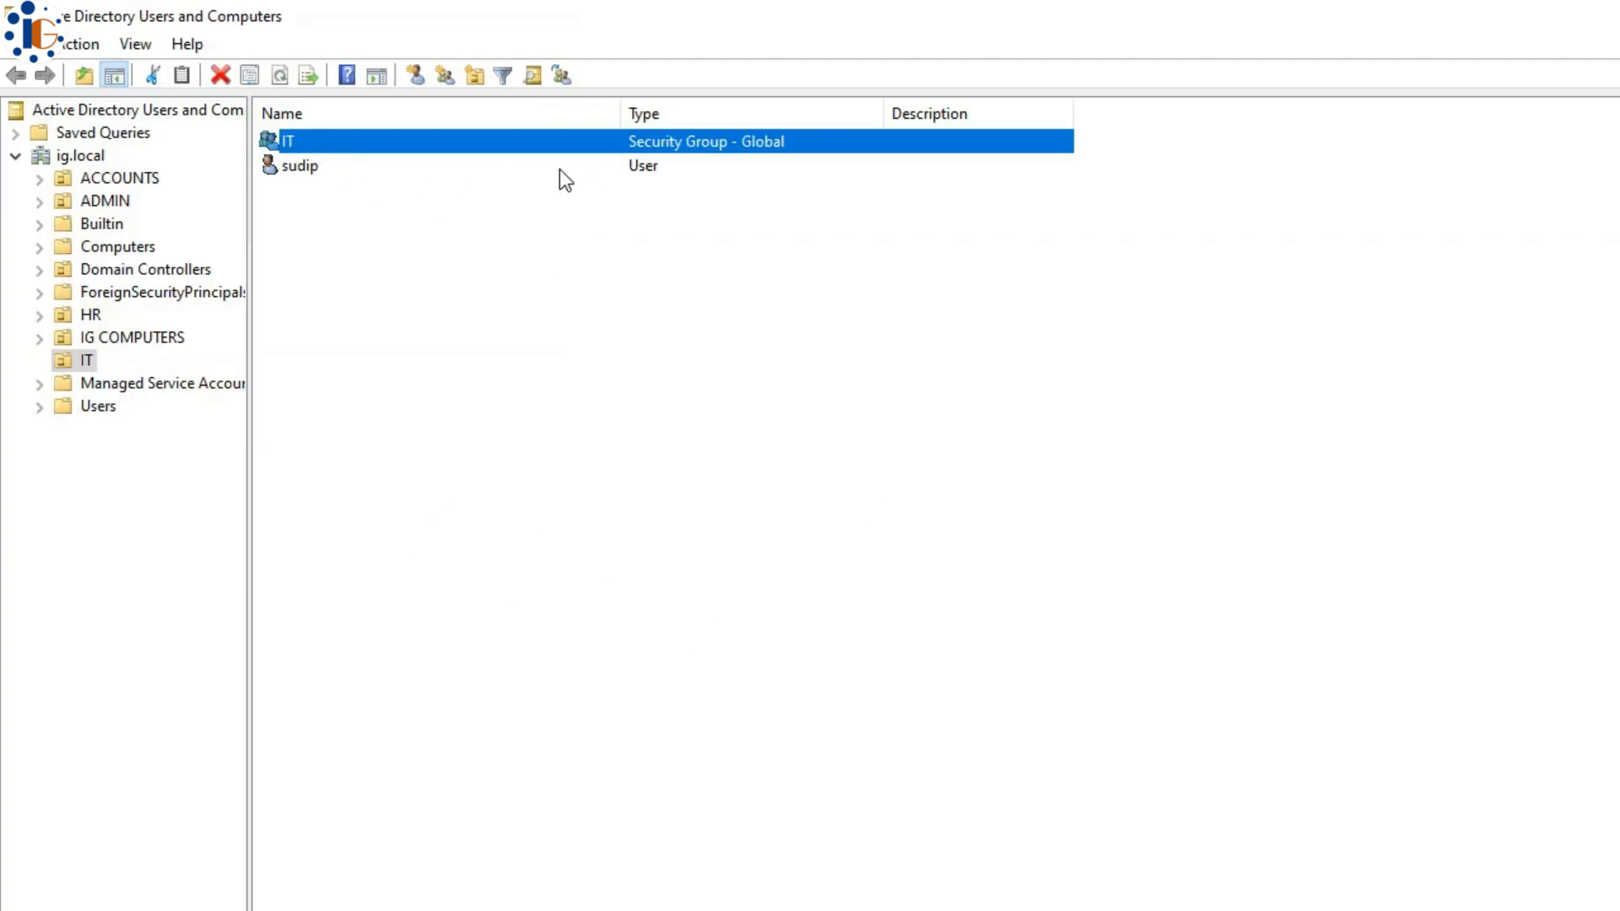
- Add the new user account to the IT group
click(405, 168)
right_click(404, 168)
click(467, 211)
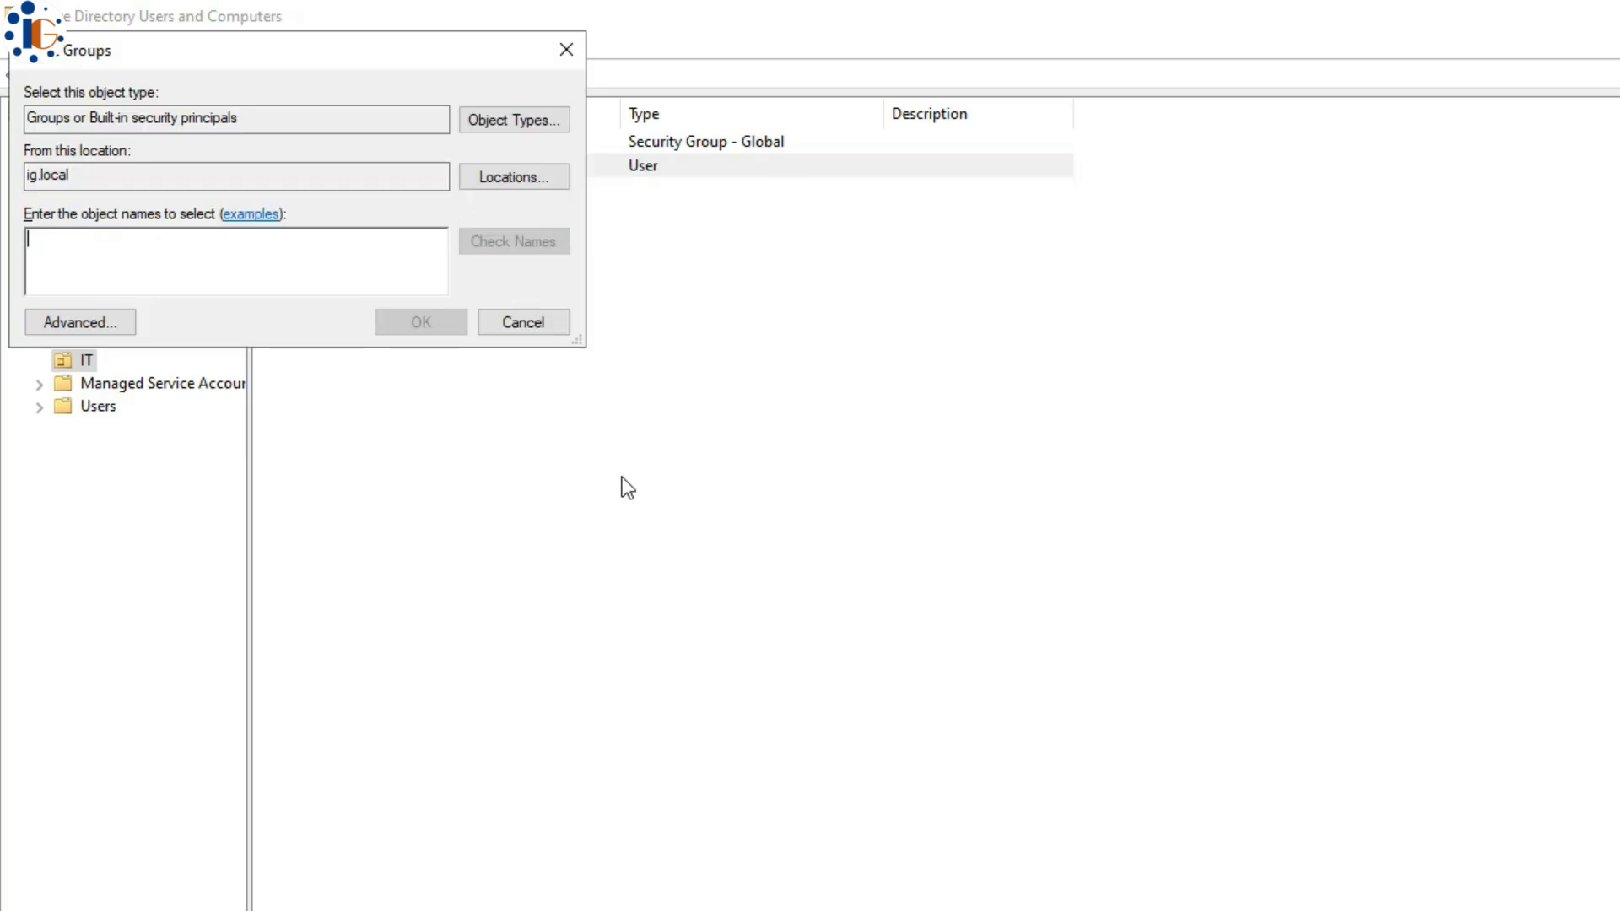
text(IT)
click(422, 321)
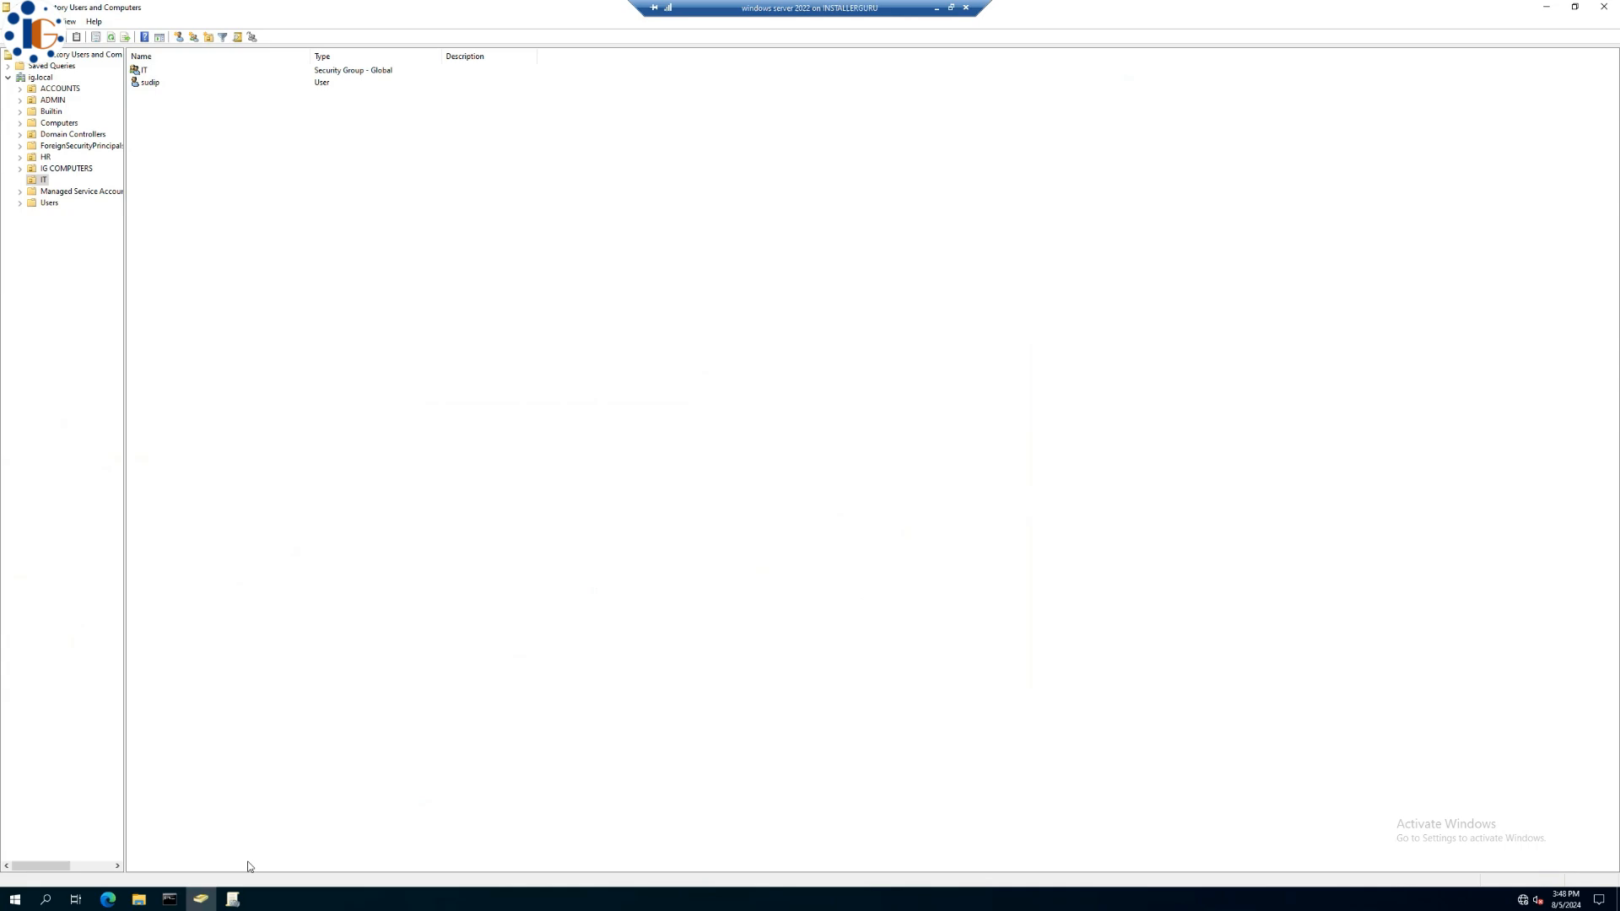
- Create a new GPO named Date_Time_Policy under Group Policy Objects and bring up its edit options
click(233, 899)
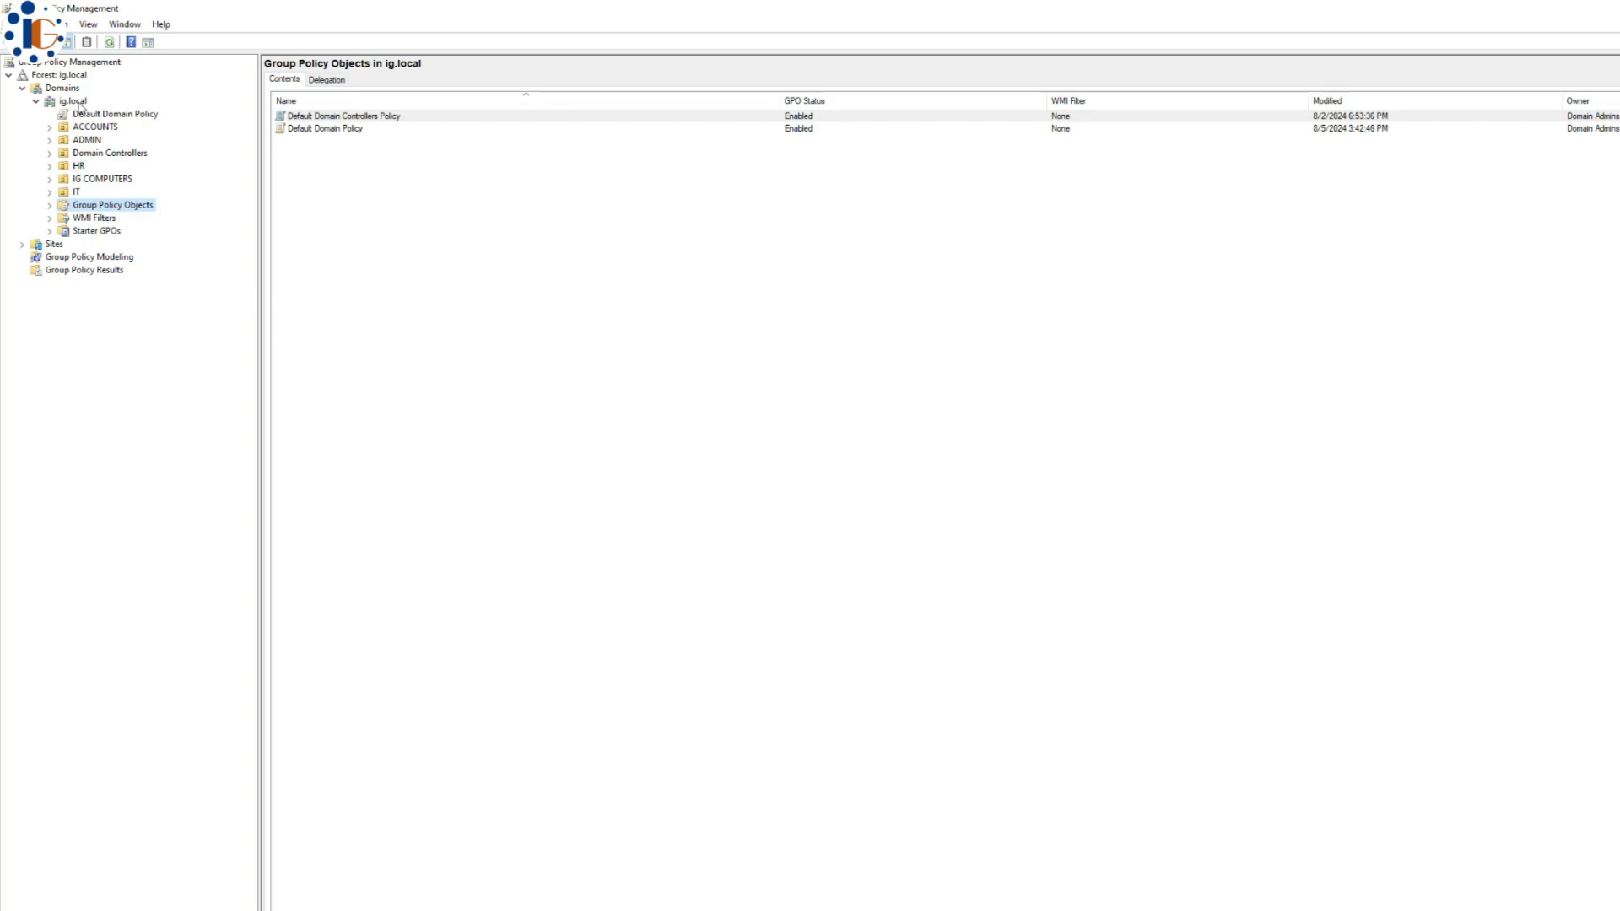
right_click(338, 227)
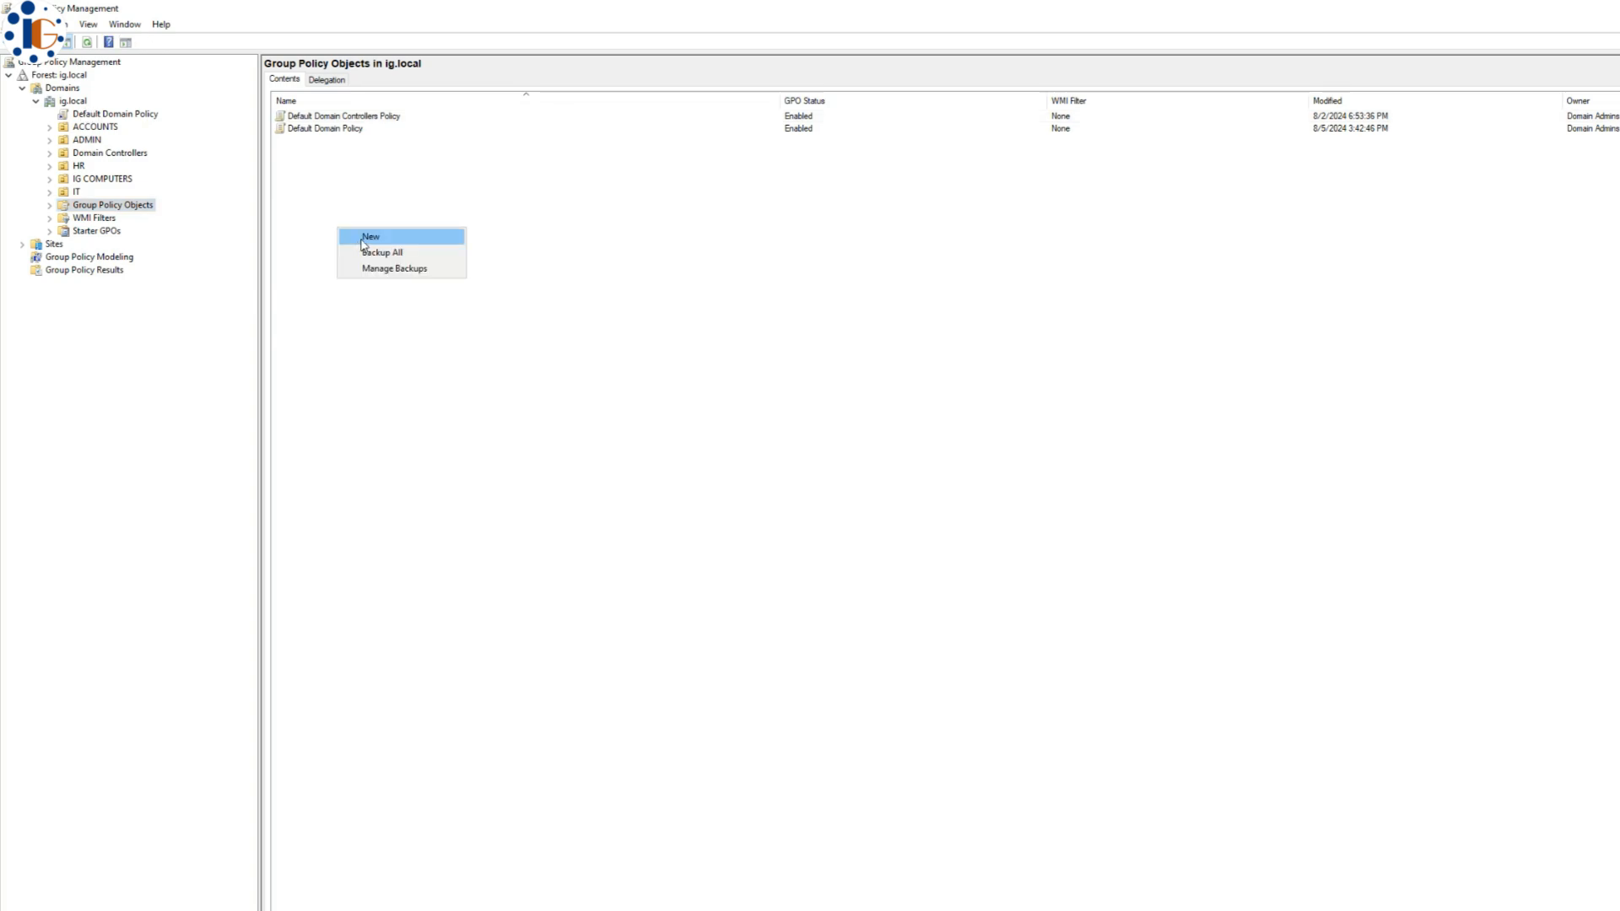
click(361, 237)
text(Date )
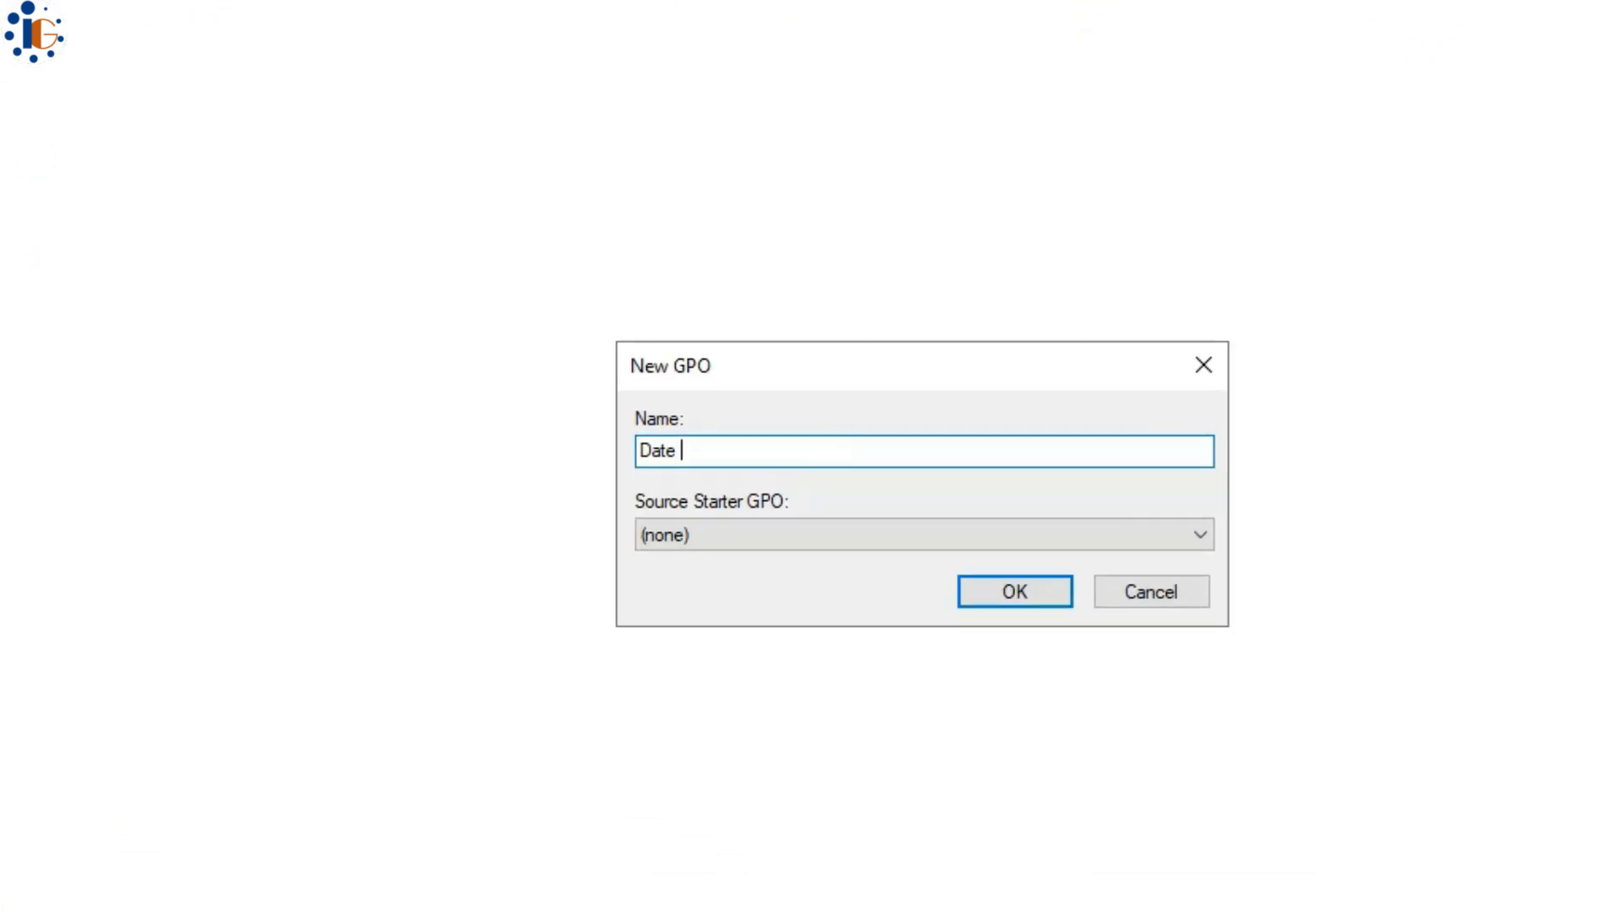
text(Time_Policy)
key(Return)
right_click(118, 140)
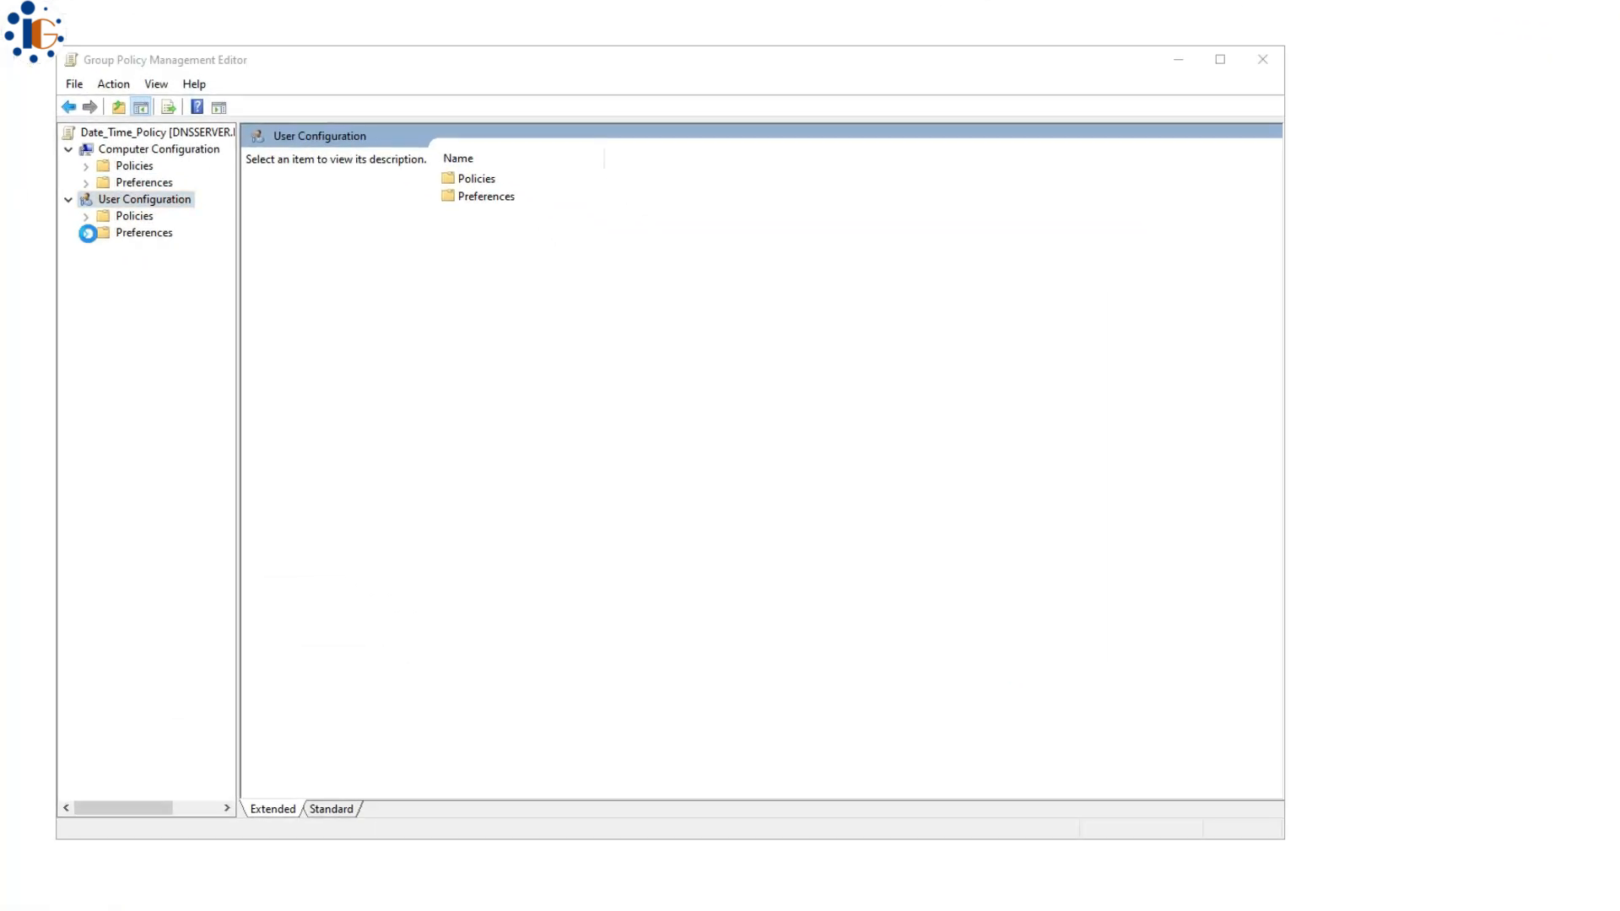
- Add a new Regional Options preference under User Configuration's Control Panel Settings and pick the user locale
click(87, 233)
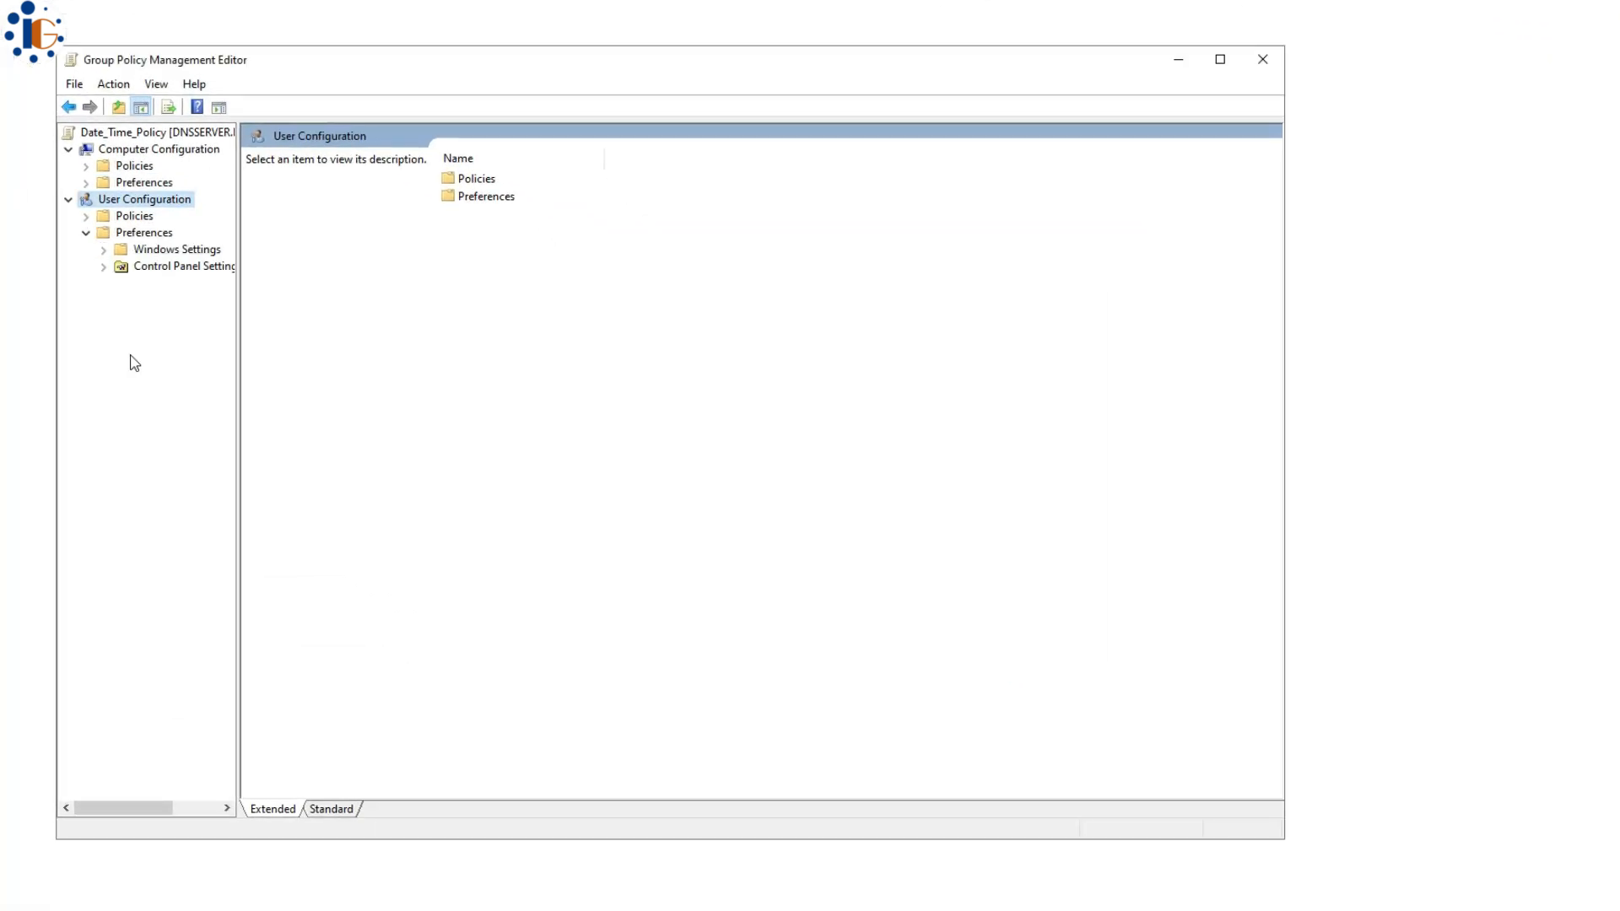
click(103, 266)
click(192, 417)
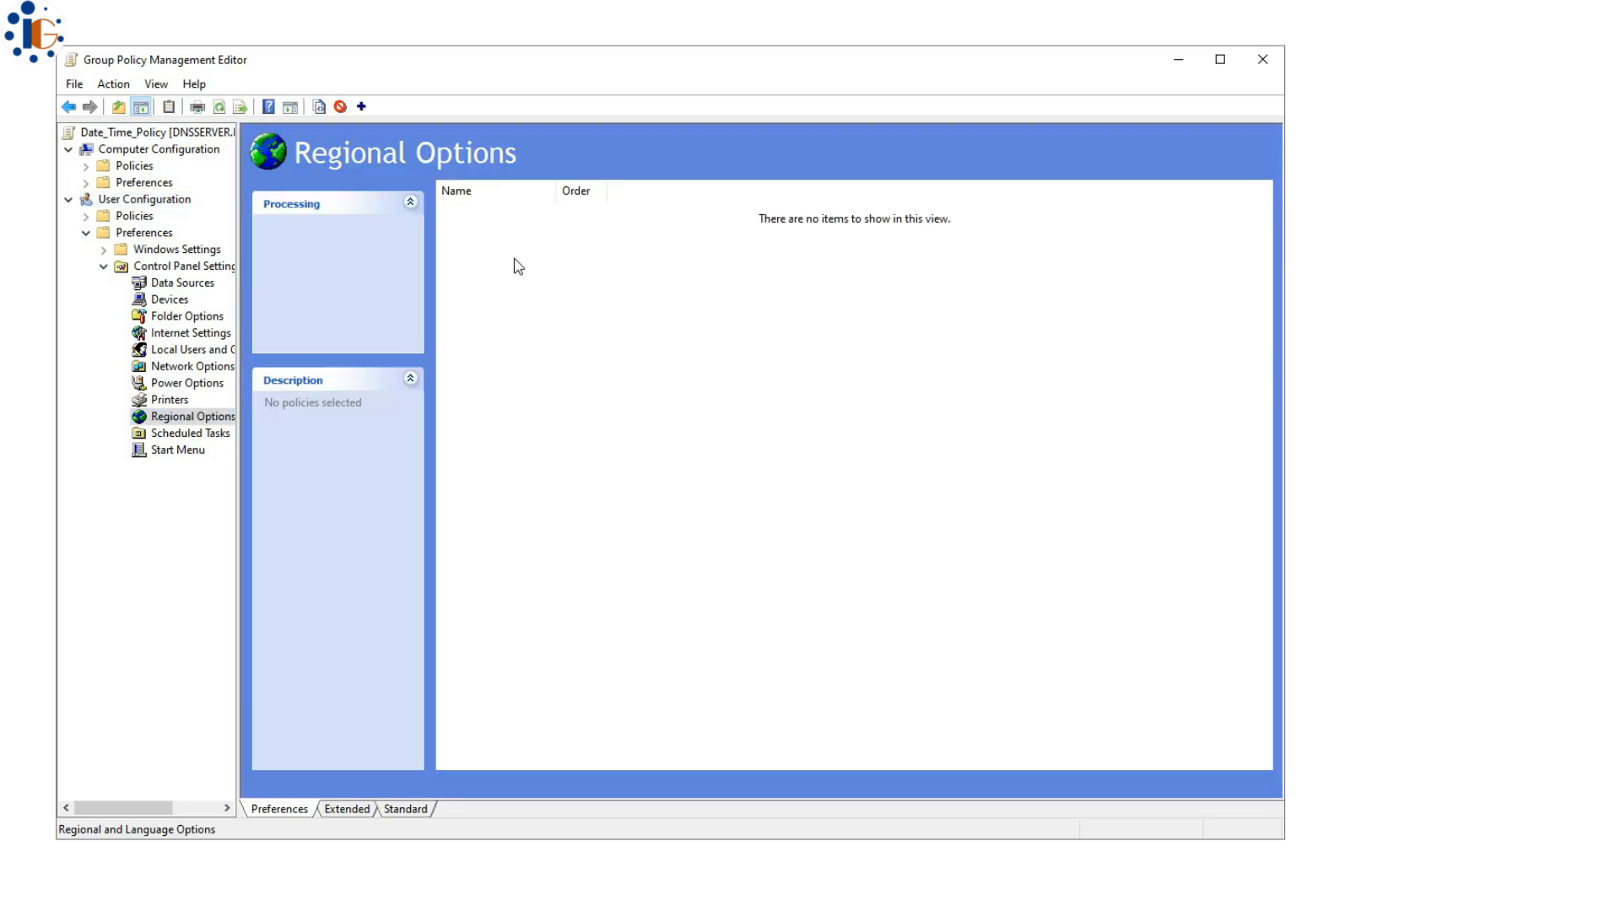
right_click(514, 259)
mouse_move(553, 268)
click(751, 270)
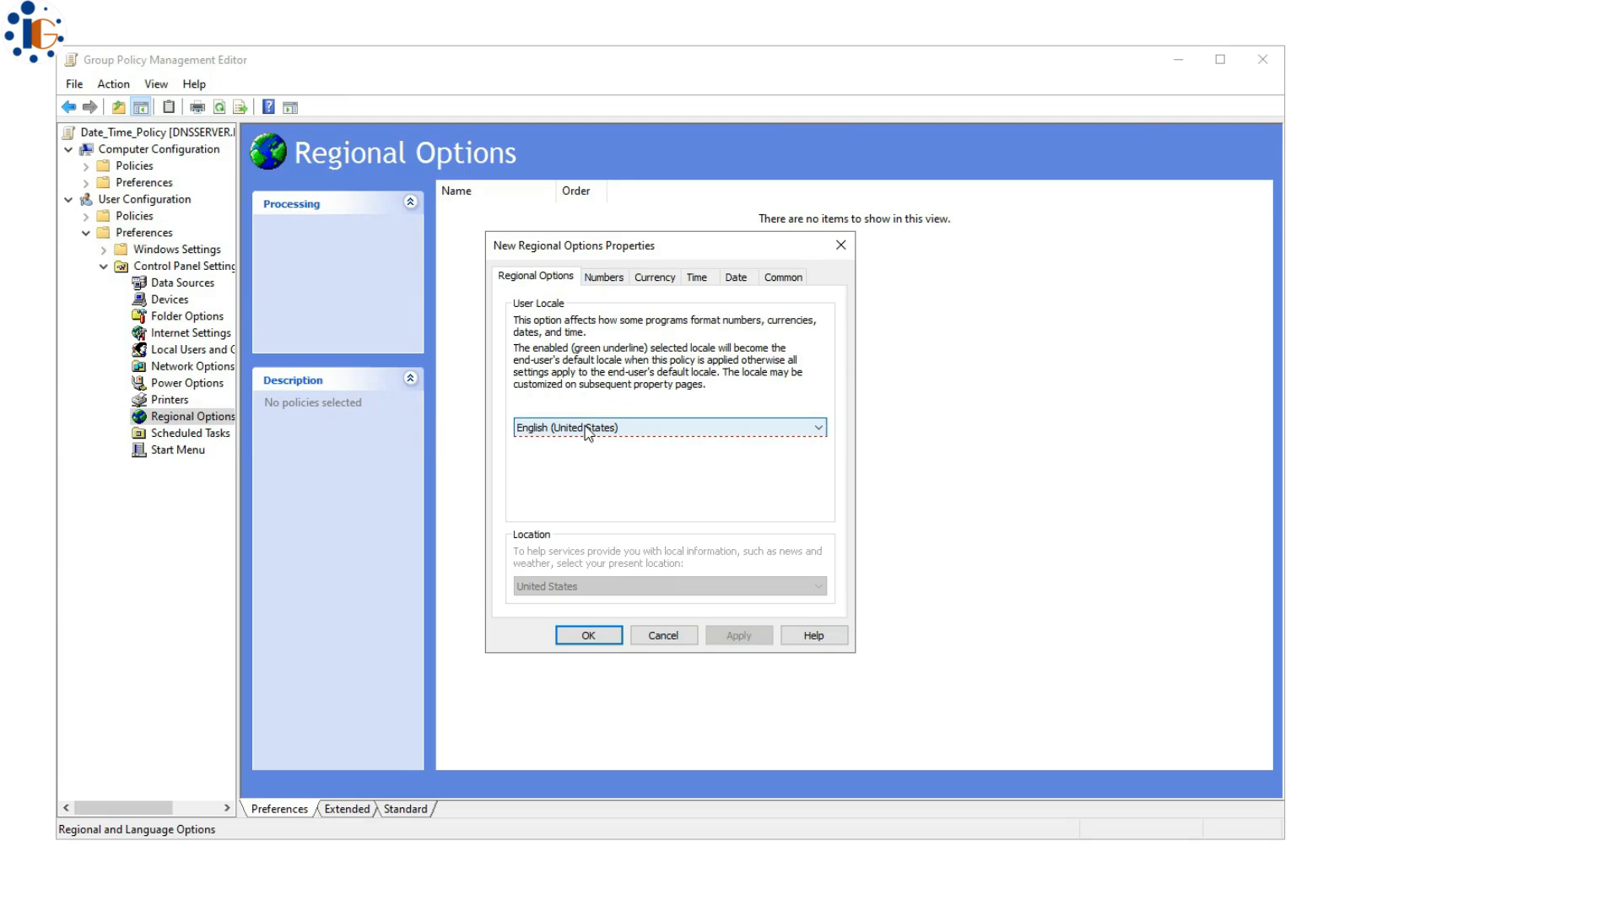
click(588, 429)
key(e)
key(n)
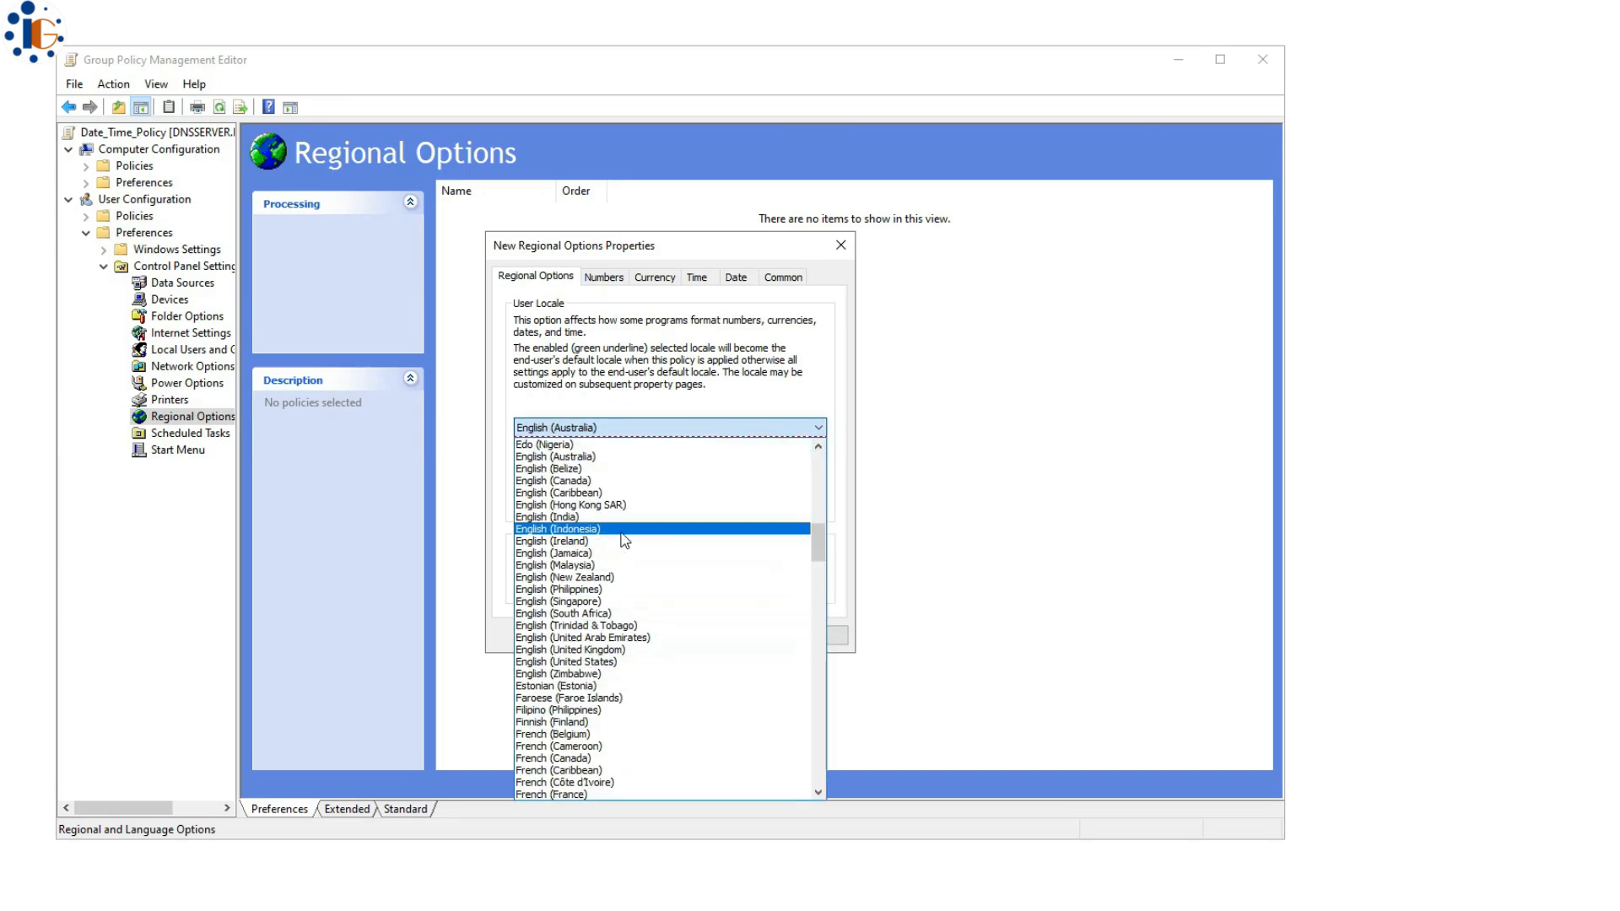
click(620, 533)
- Set the short date format to dd.MM.yyyy with a dot separator, then apply and save the item
key(ctrl+Tab)
click(655, 278)
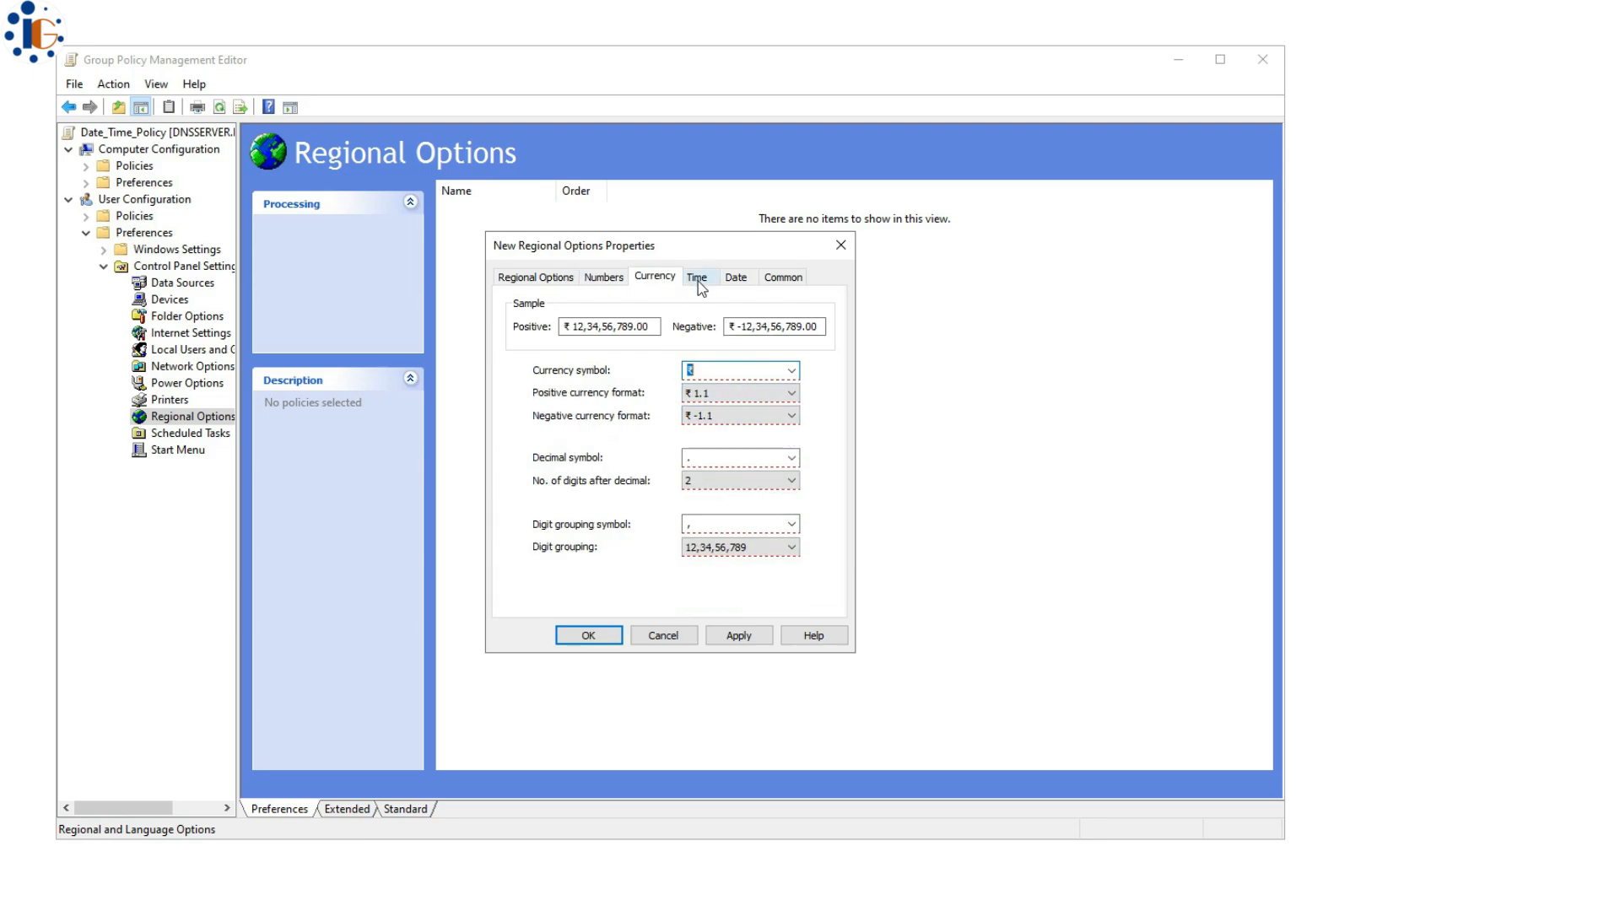
click(697, 279)
click(735, 277)
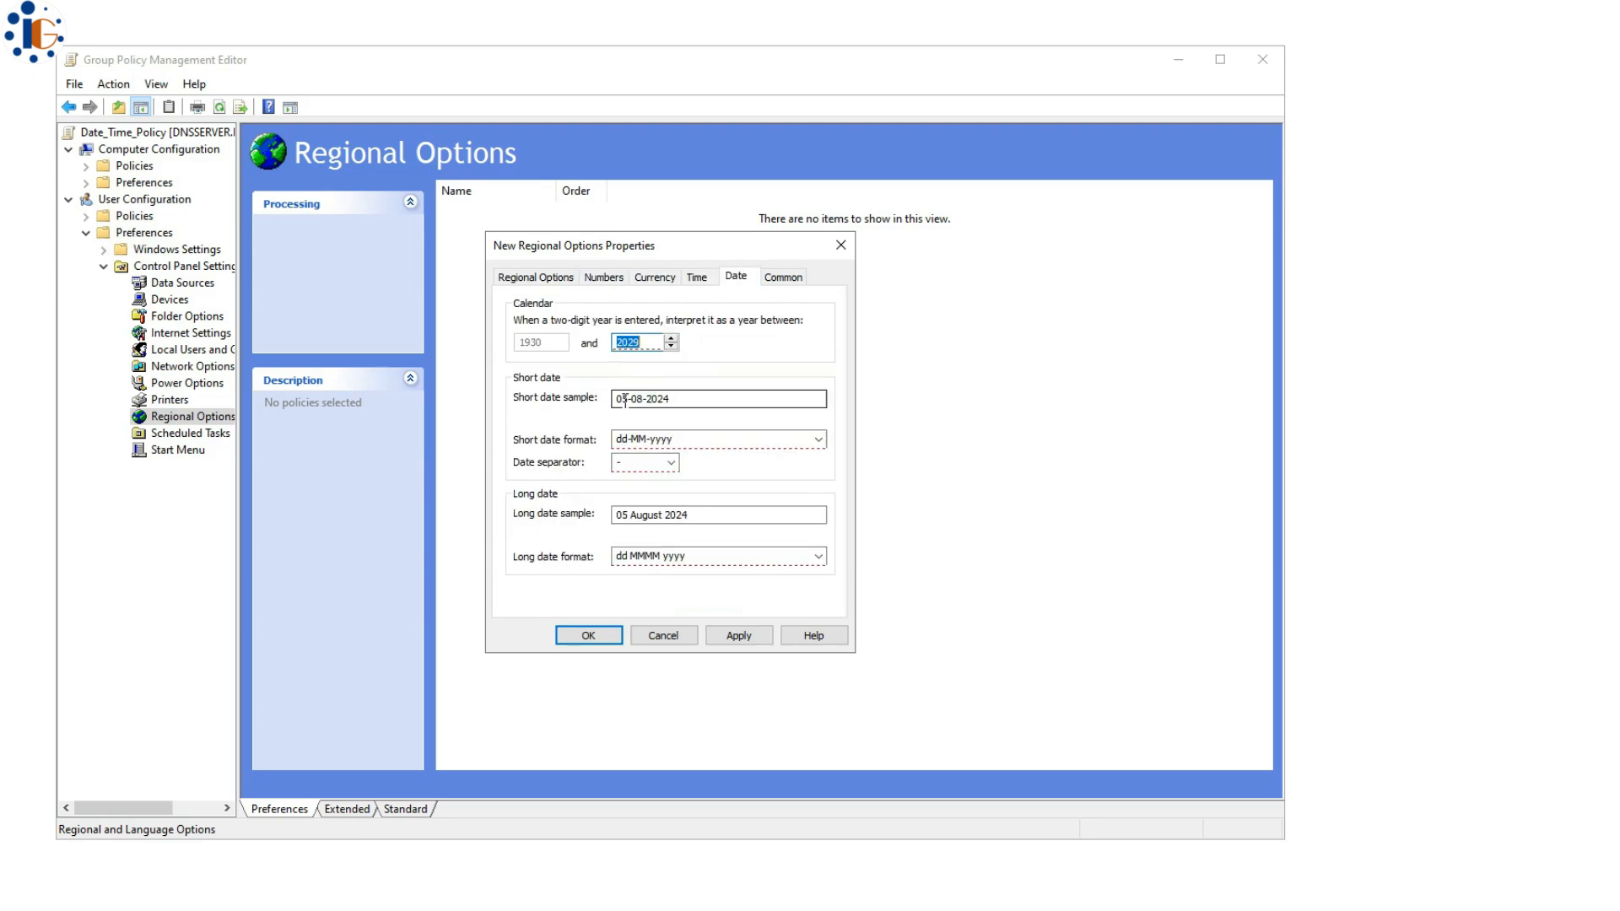
click(818, 439)
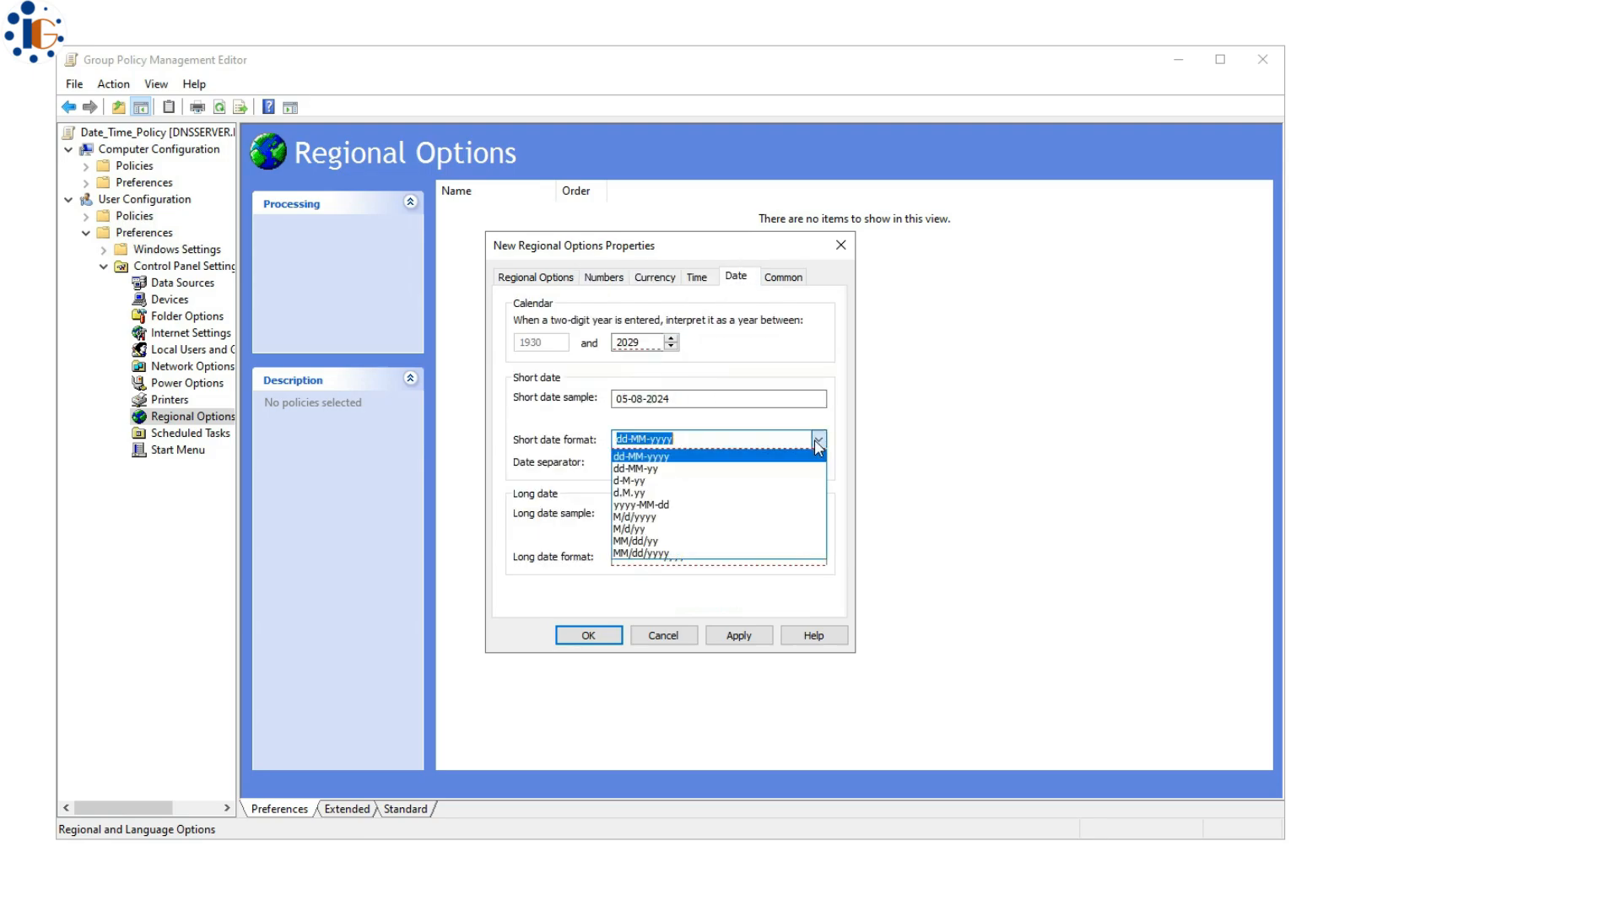
click(702, 457)
click(670, 462)
click(655, 505)
click(705, 282)
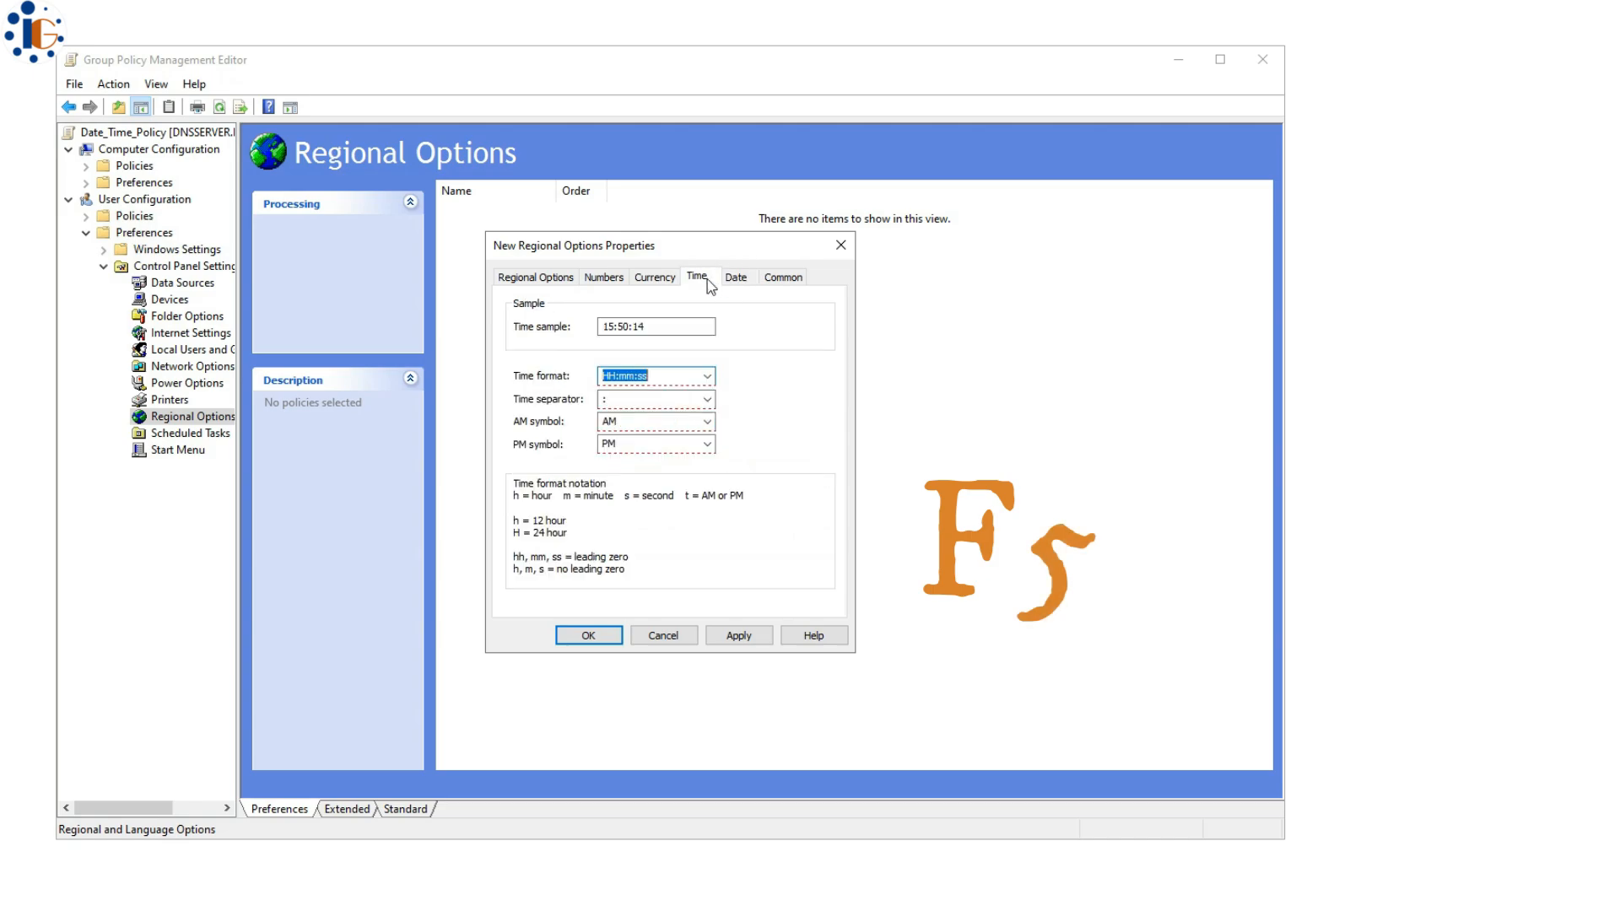
click(782, 277)
click(731, 277)
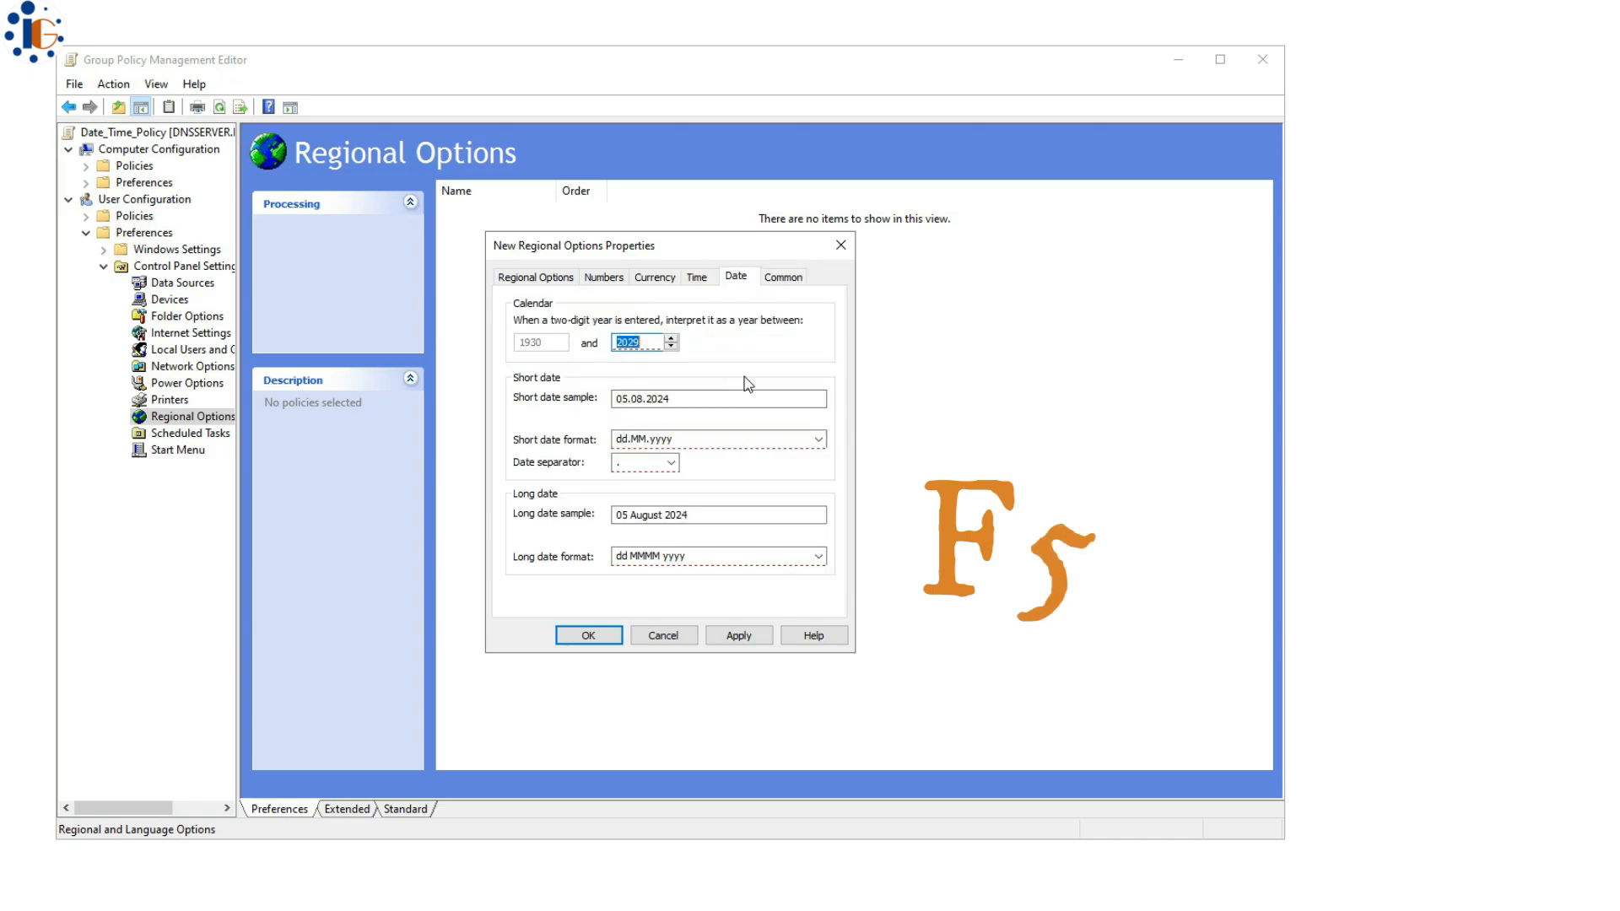
click(715, 638)
click(588, 635)
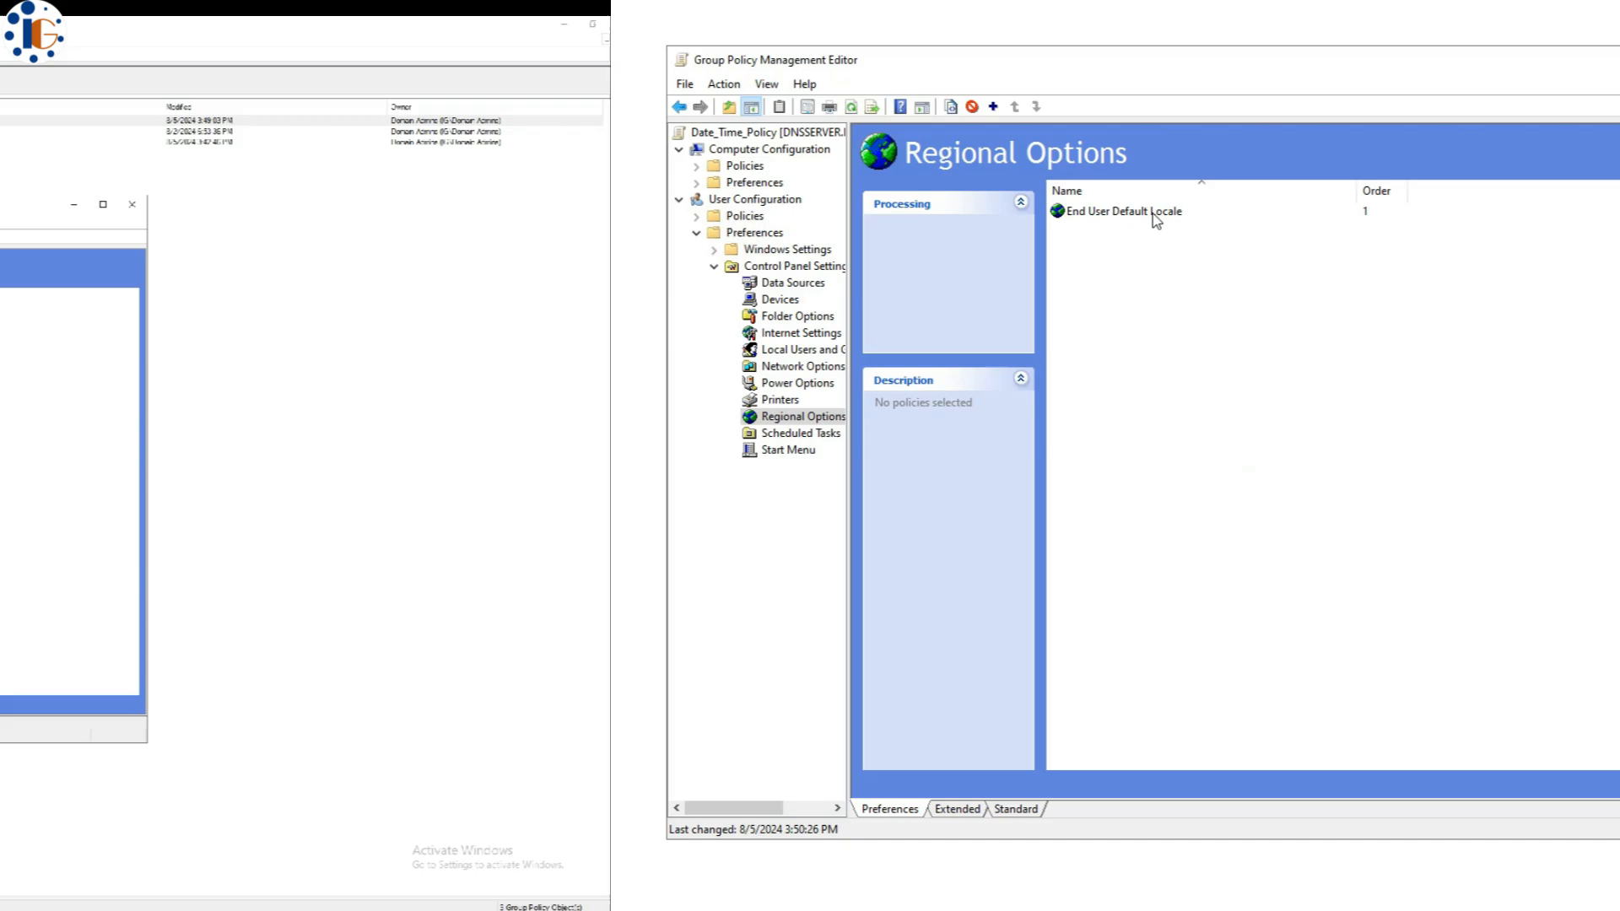
click(1152, 213)
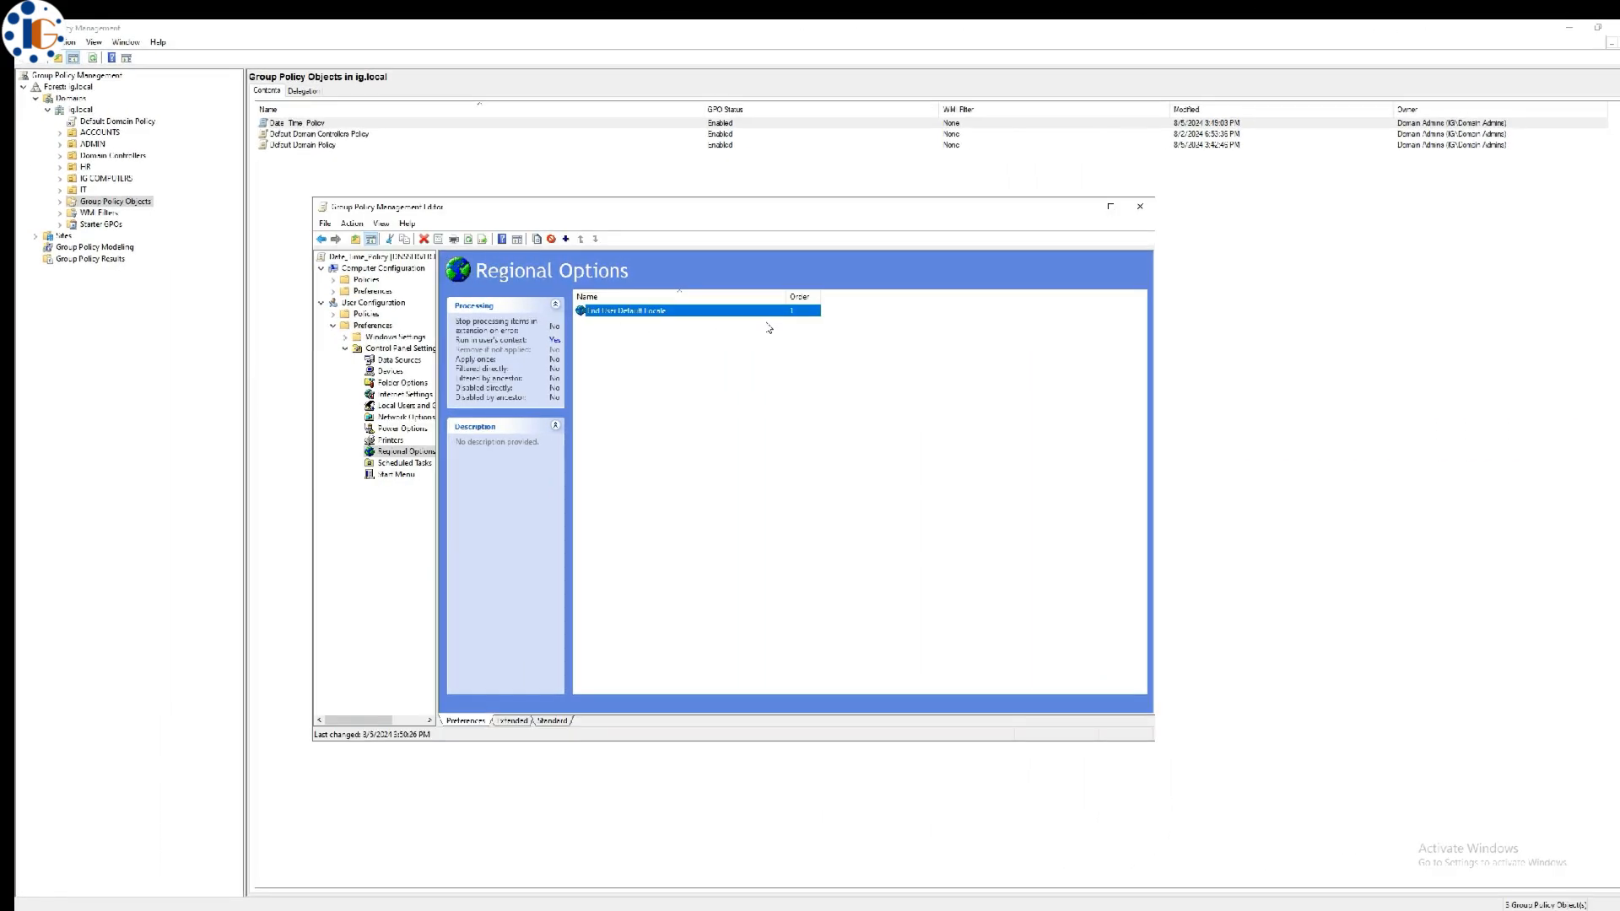
- Close the policy editor, then link the existing Date_Time_Policy GPO to the ig.local domain
click(1139, 207)
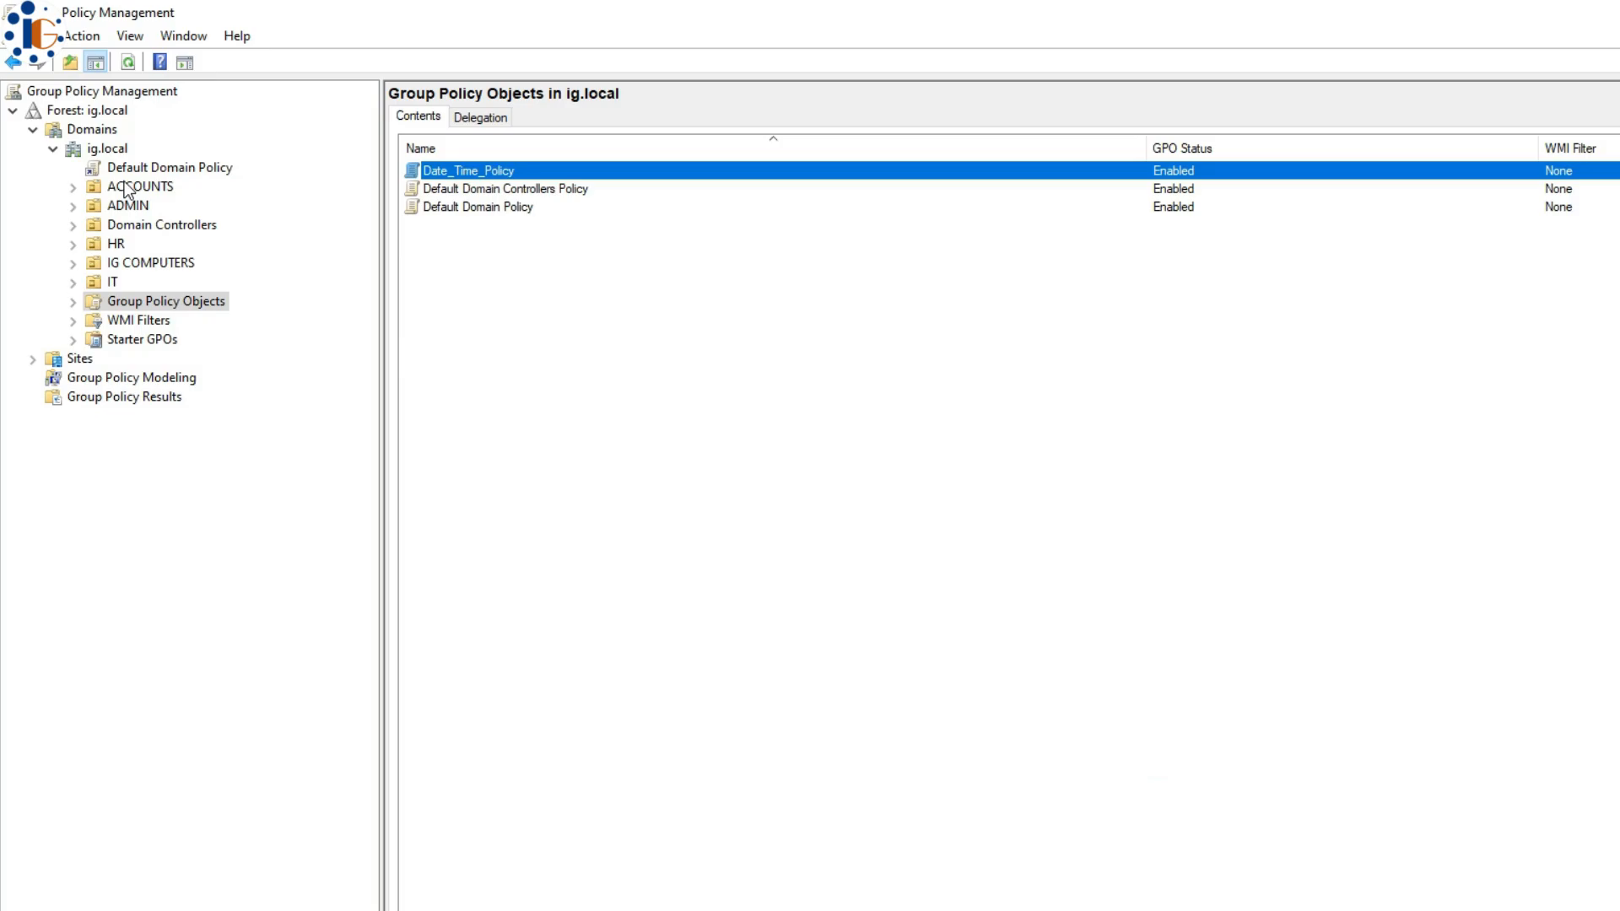
click(107, 150)
right_click(104, 150)
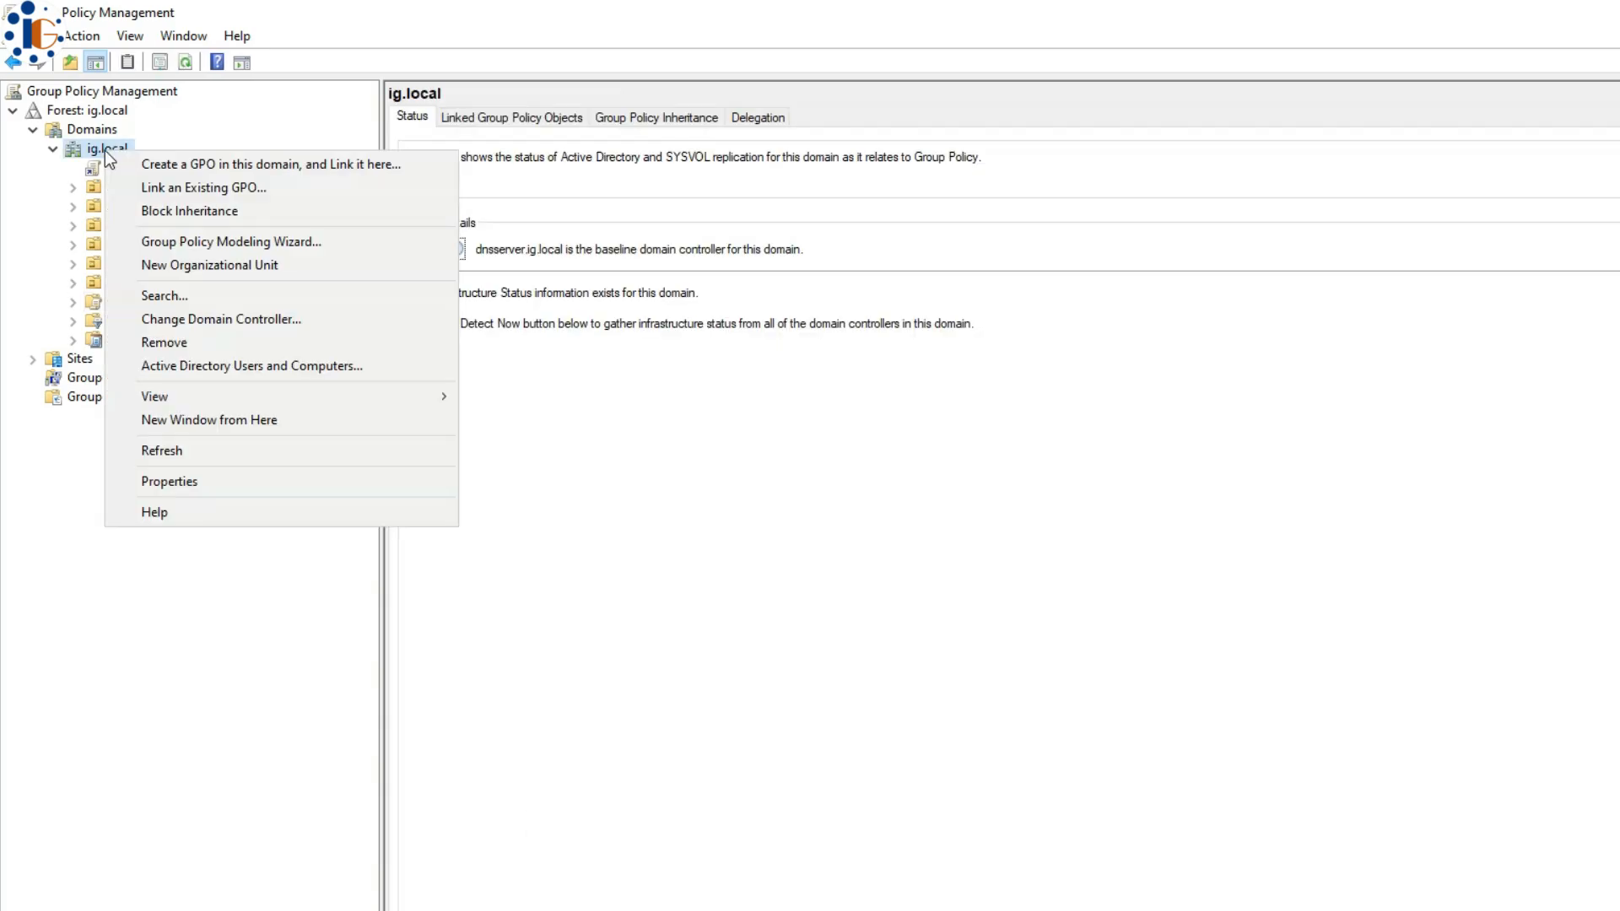
click(133, 187)
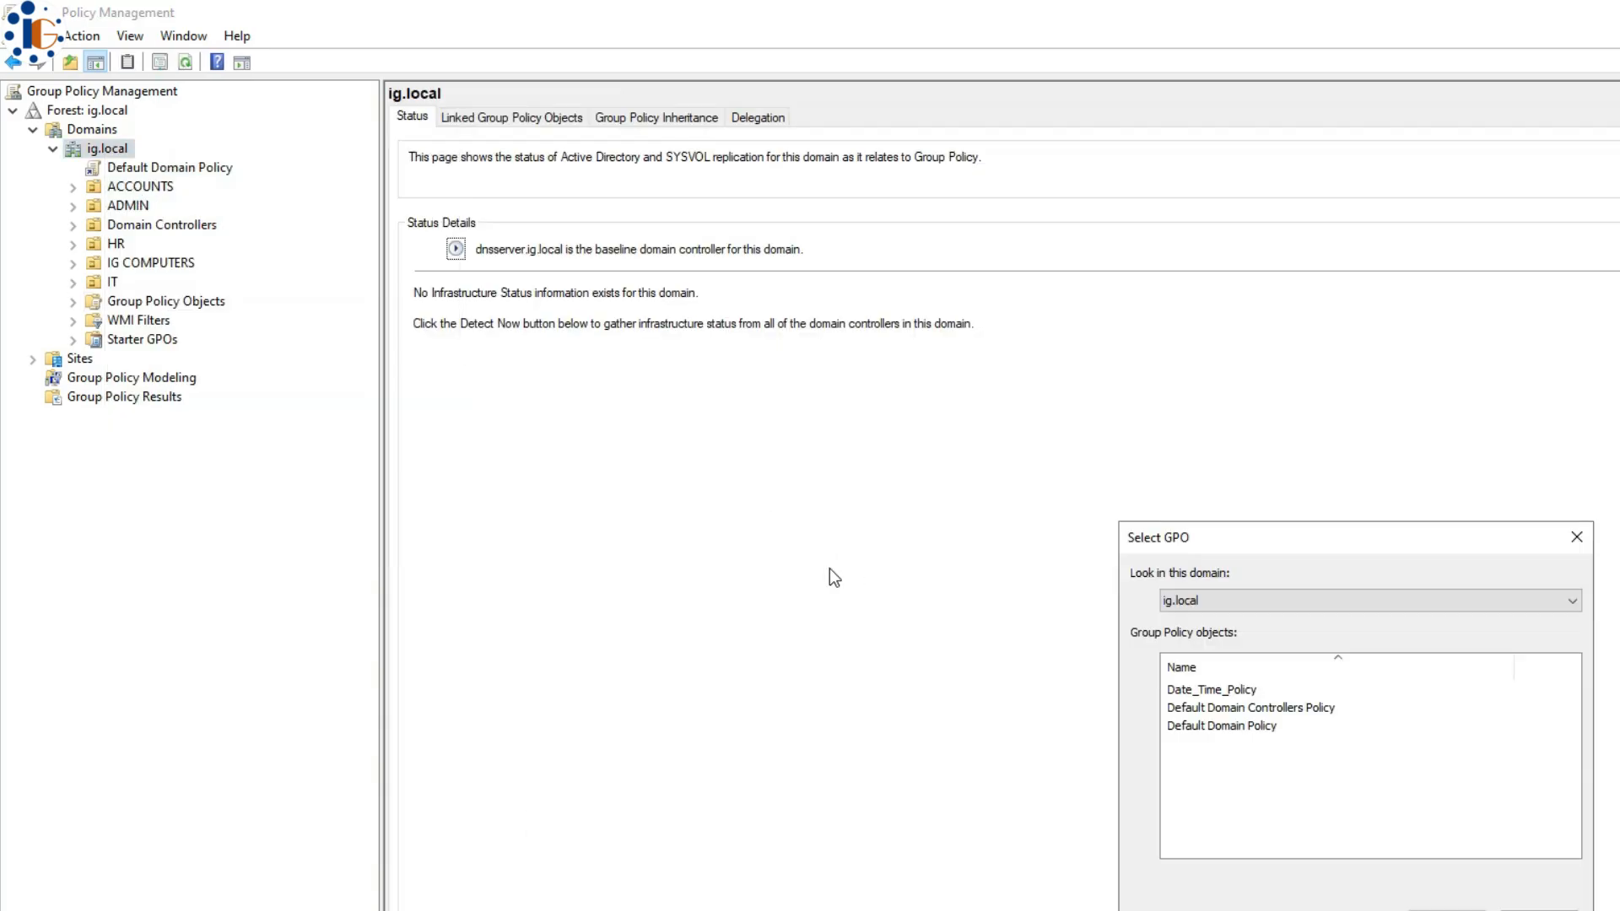
click(1211, 692)
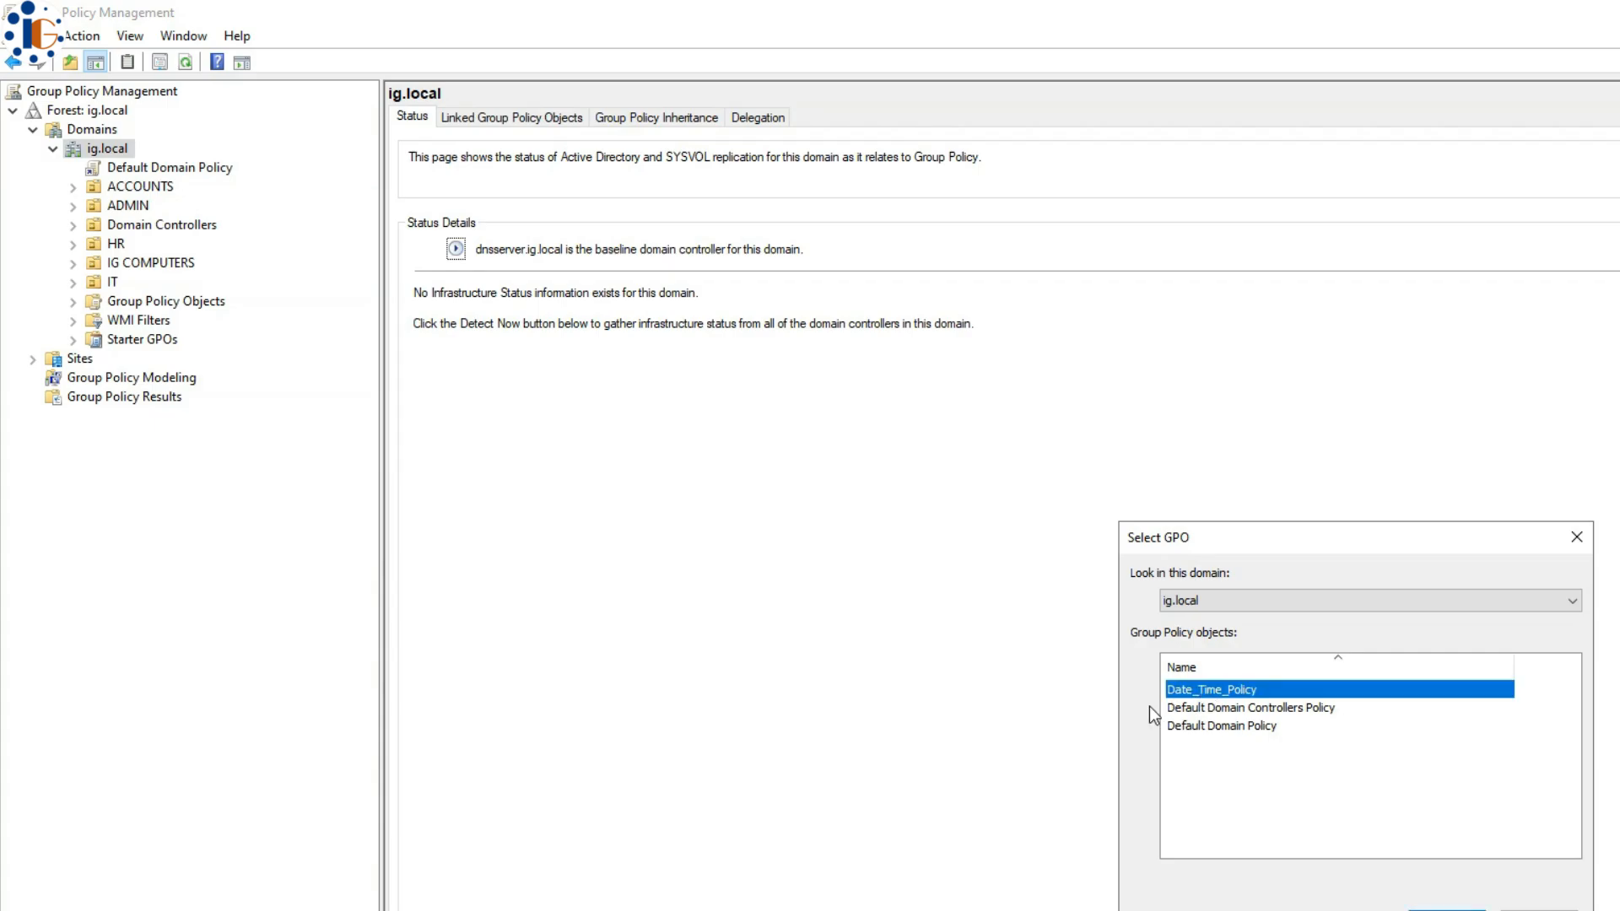
click(1446, 909)
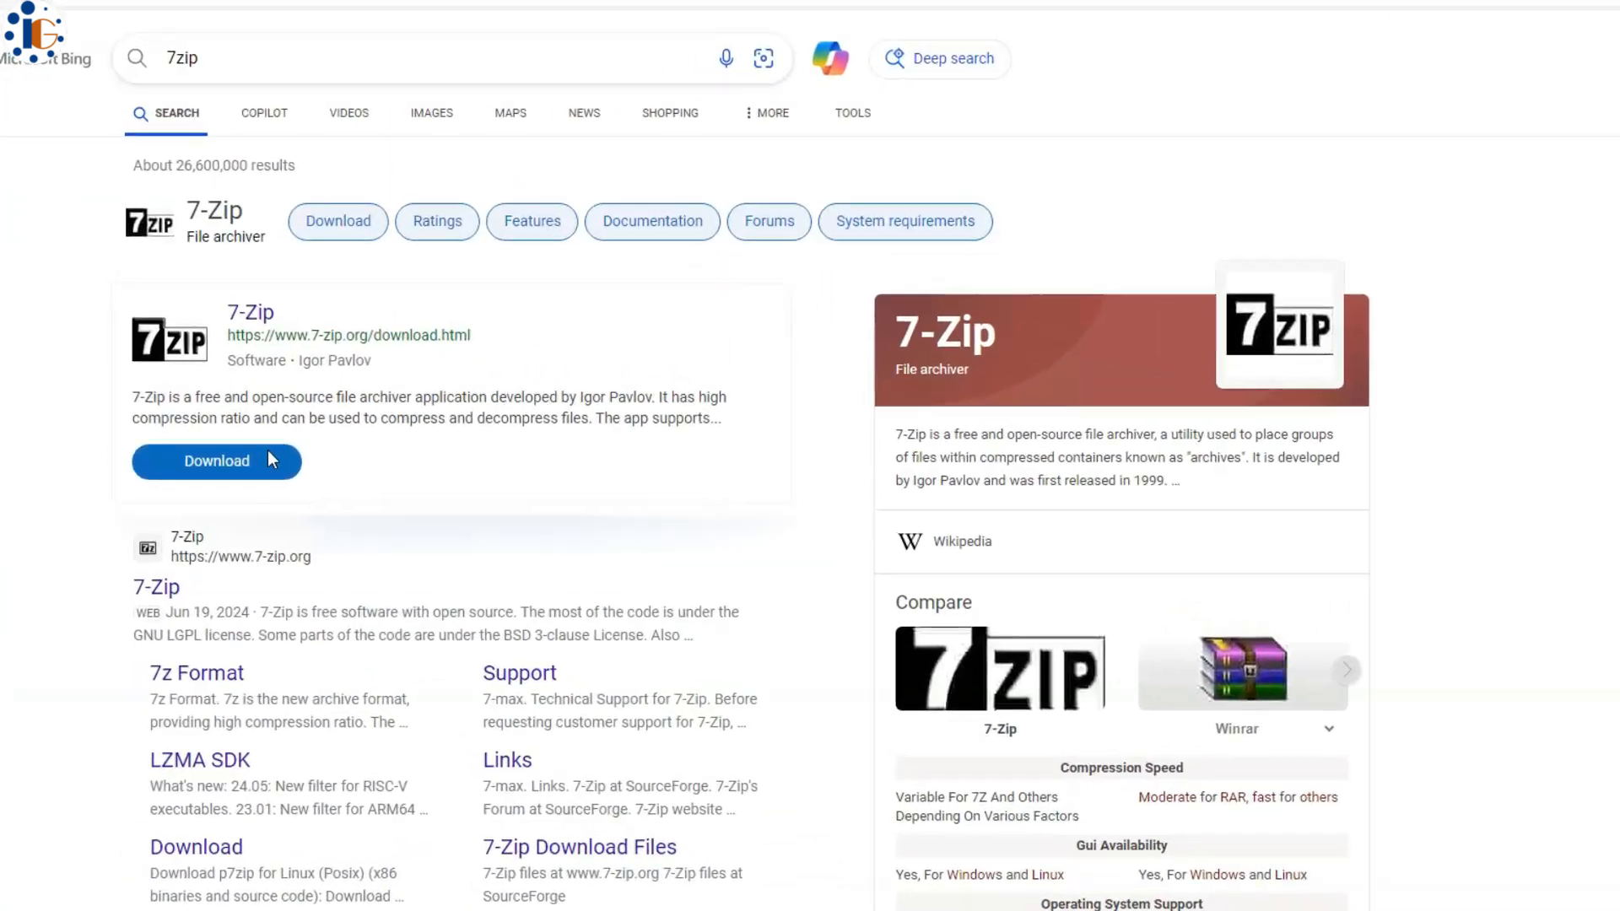
- Open the 7-Zip download page from the Bing results for 7zip
click(276, 500)
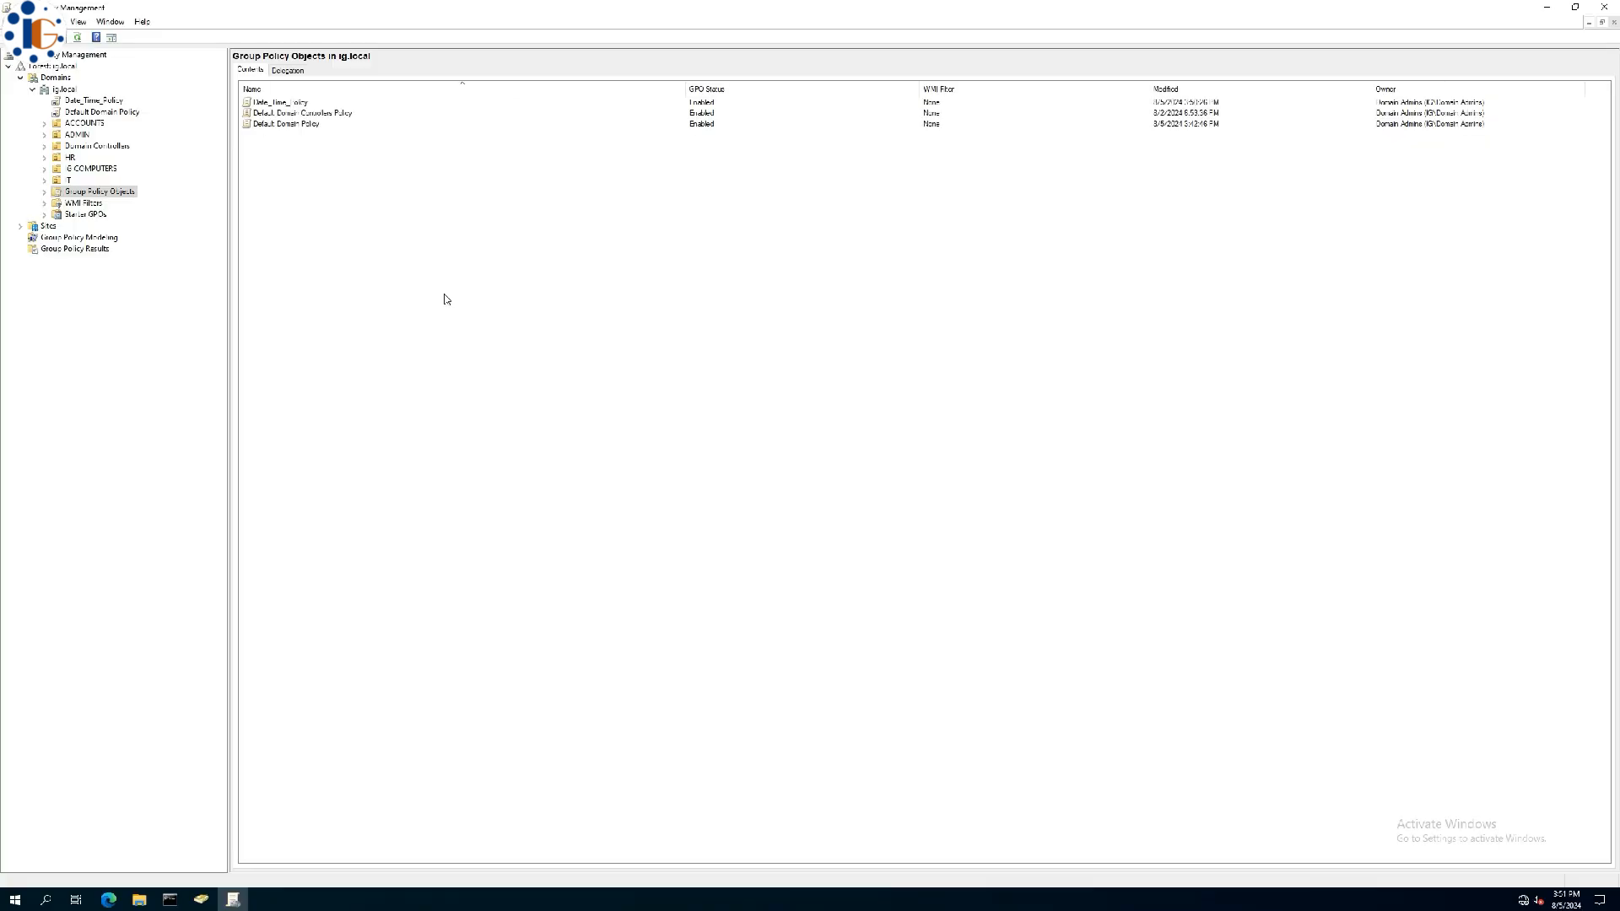
- Add a new GPO named 7zip_autoinstall_C to the Group Policy Objects list
right_click(420, 326)
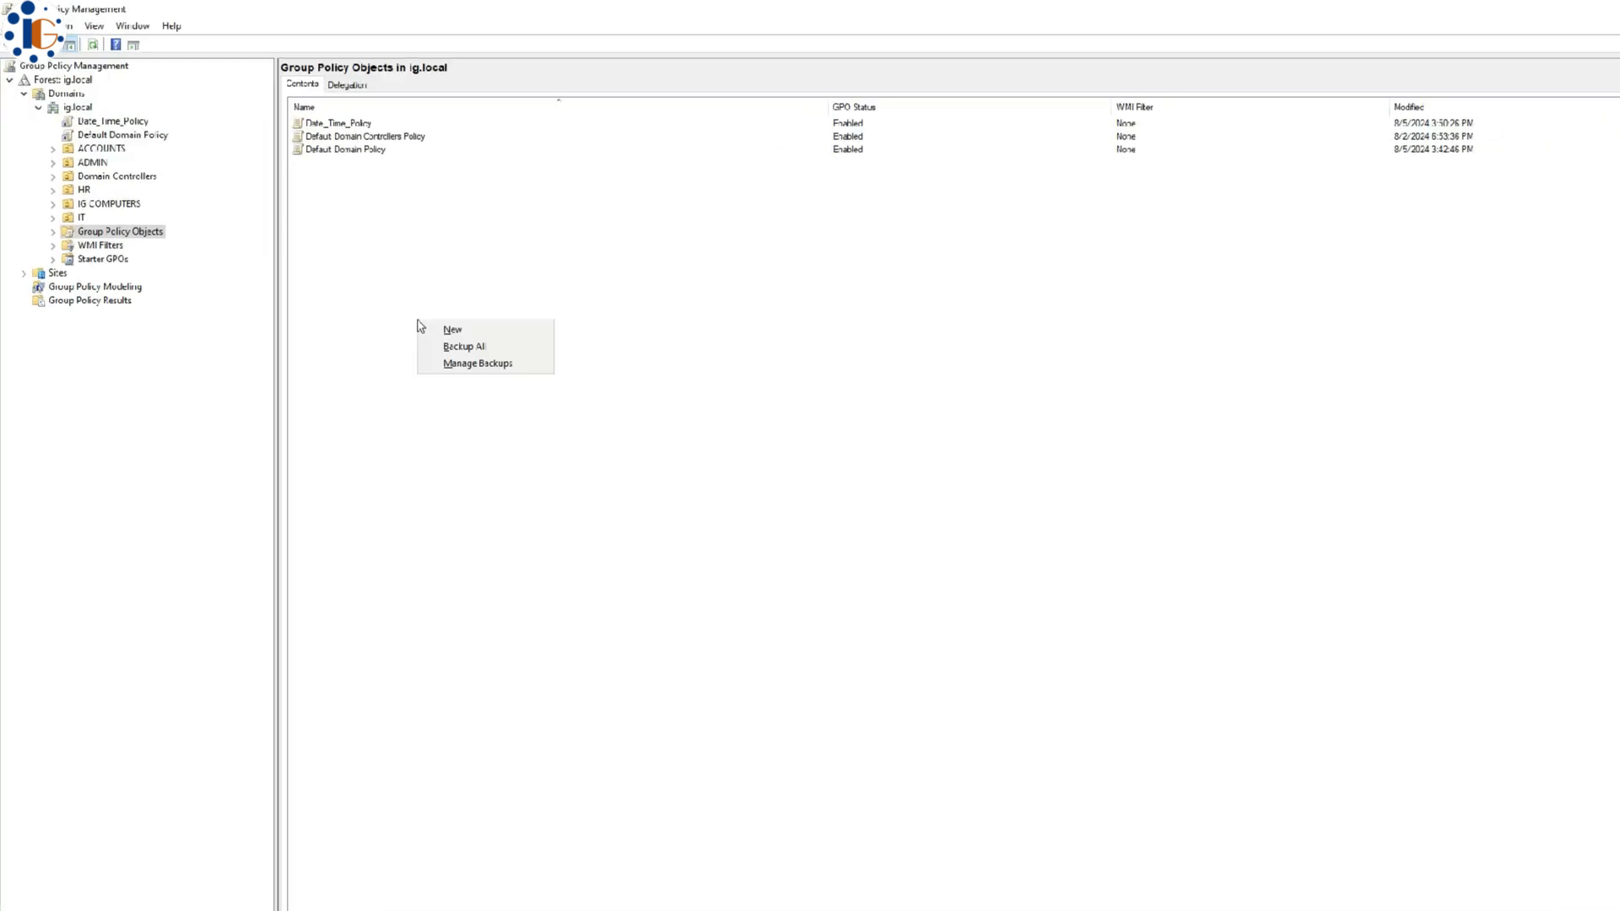
click(456, 330)
text(7zip_au)
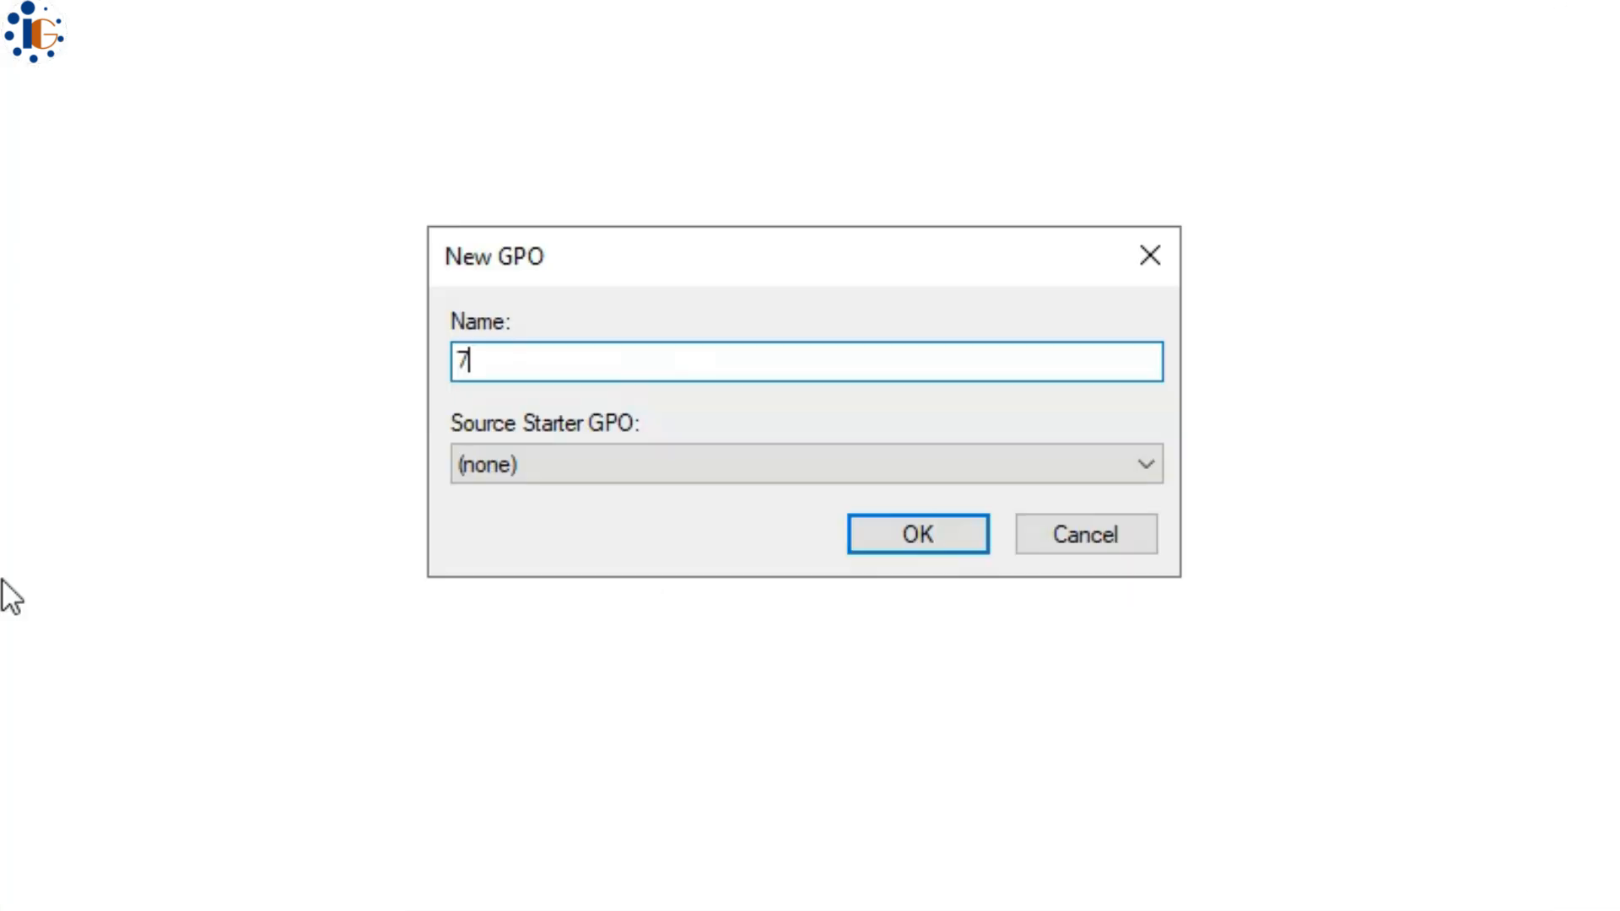
text(to)
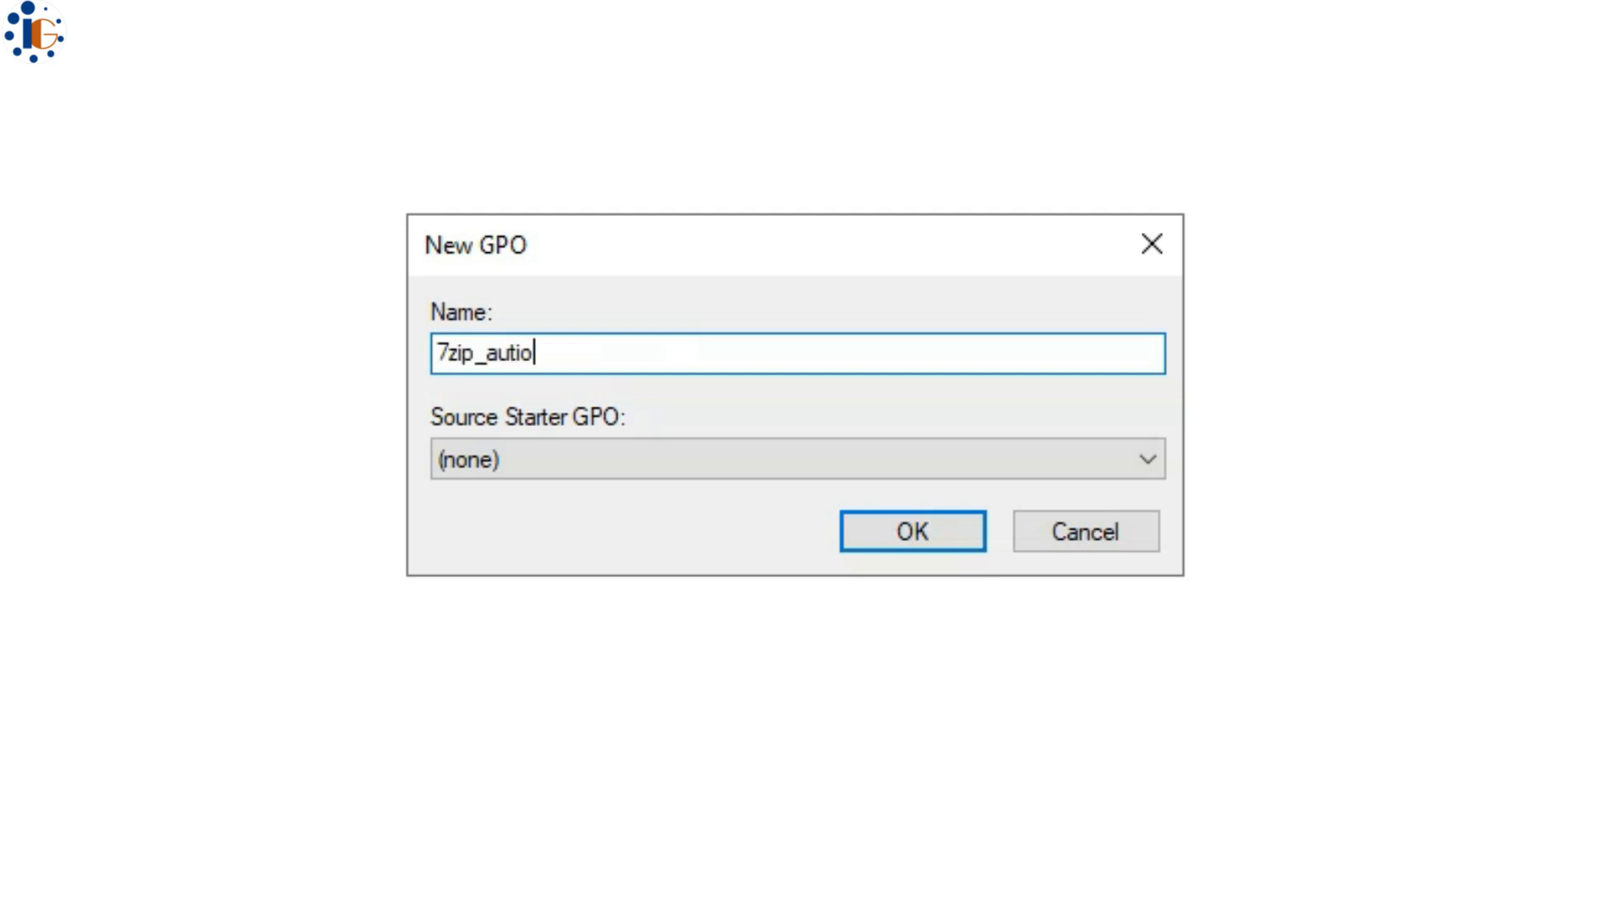
key(BackSpace)
text(oinstall_C)
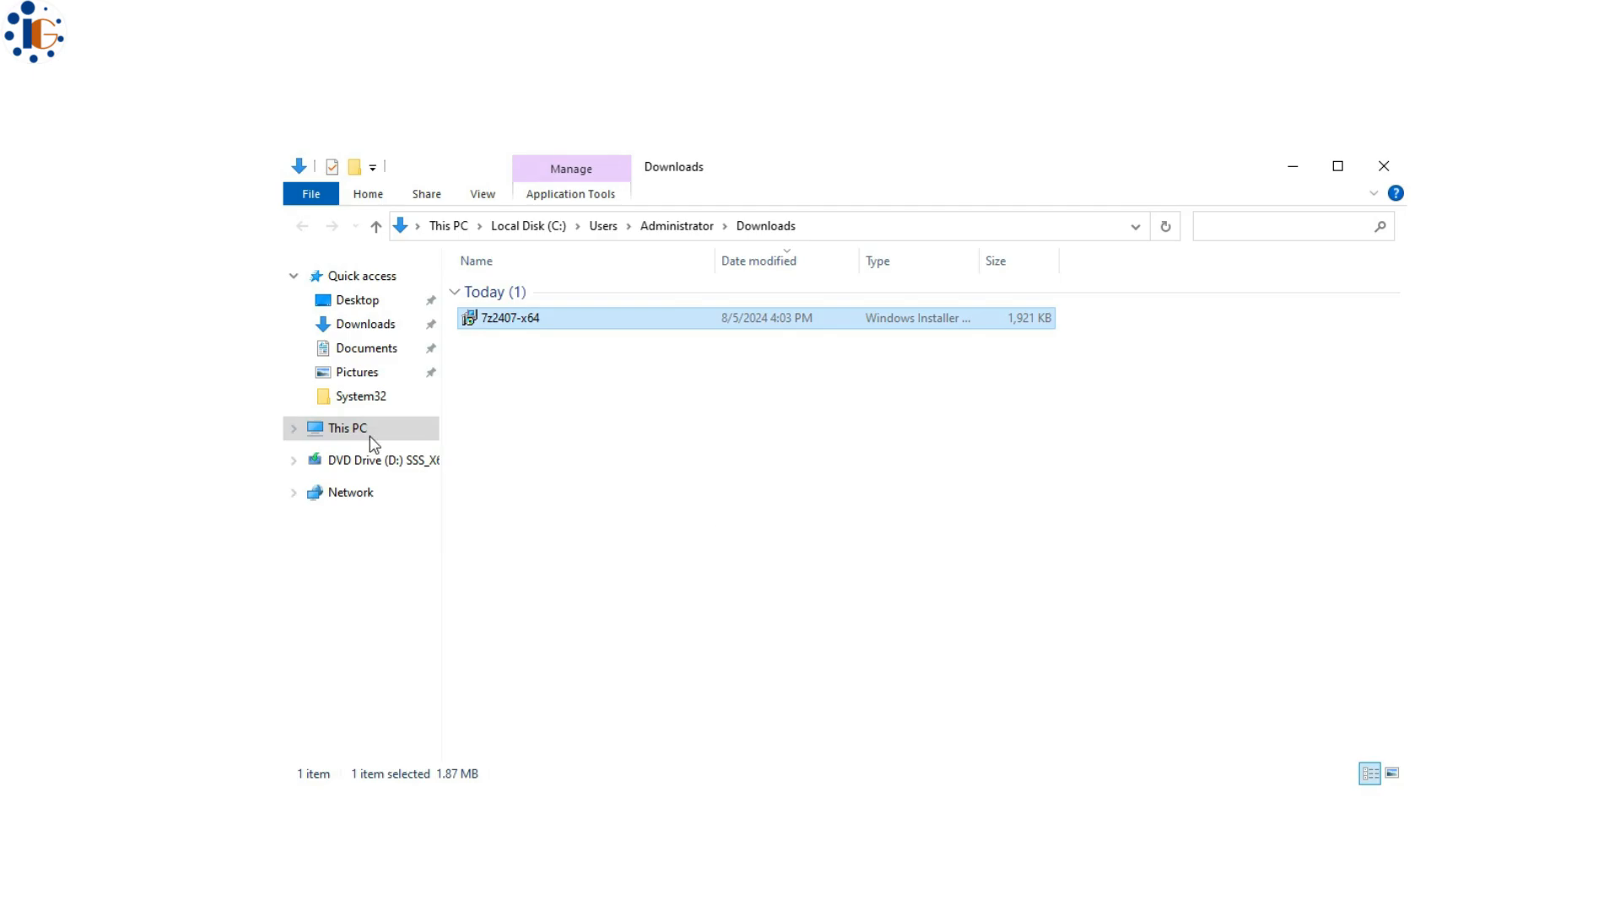
- Create the folder C:\softwareautoinstall and paste the 7-Zip installer into it
click(370, 432)
double_click(540, 502)
click(1373, 193)
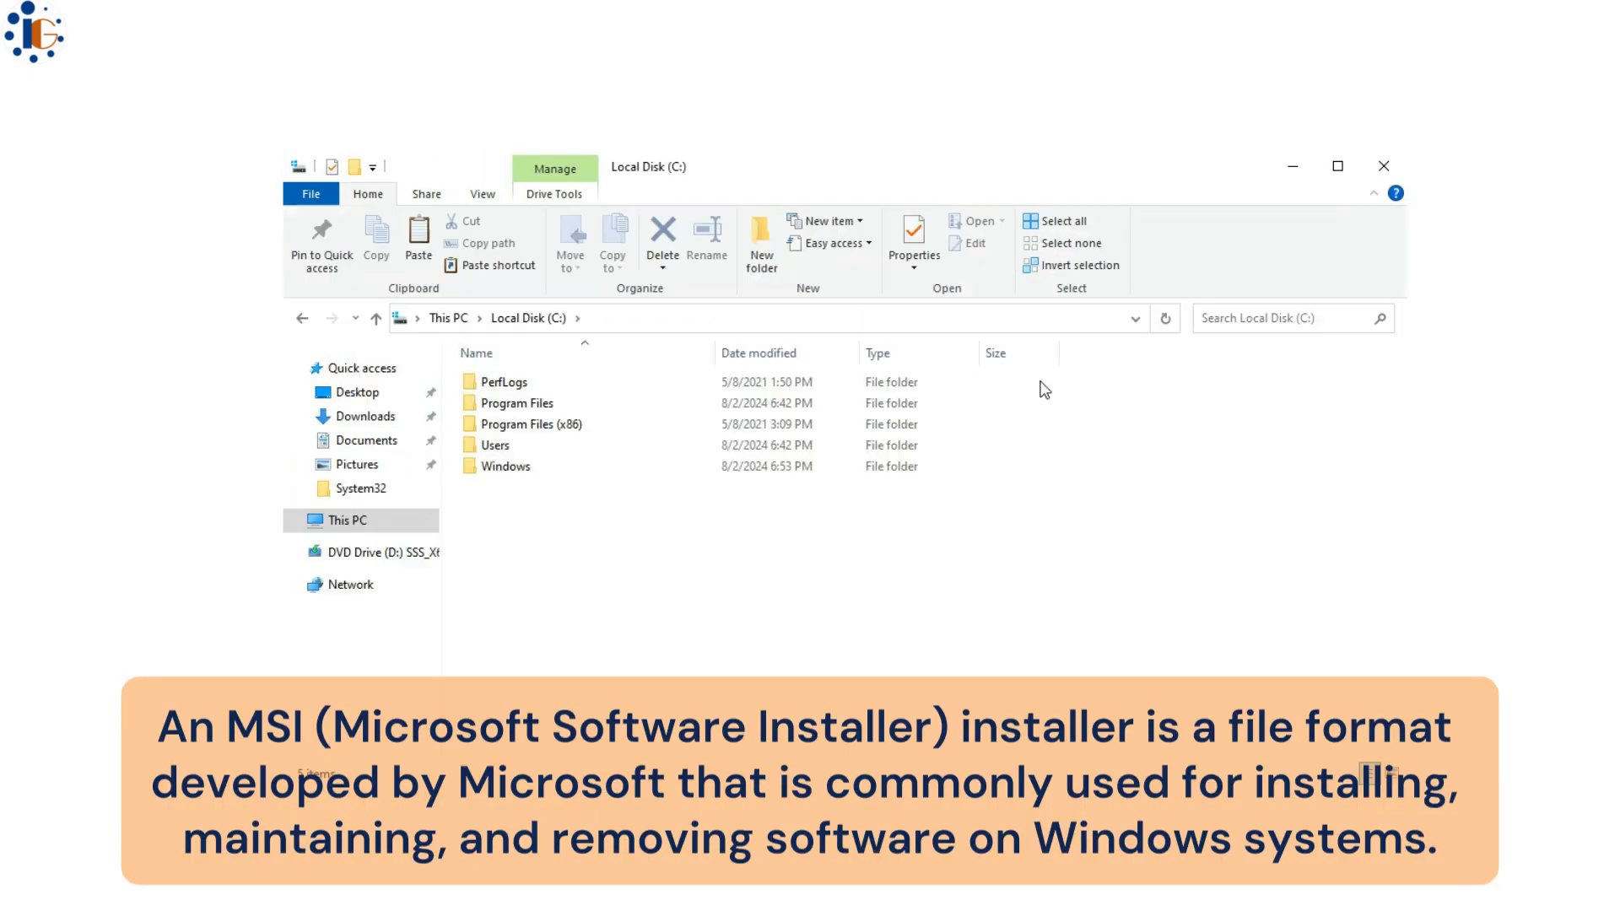
click(759, 245)
text(software)
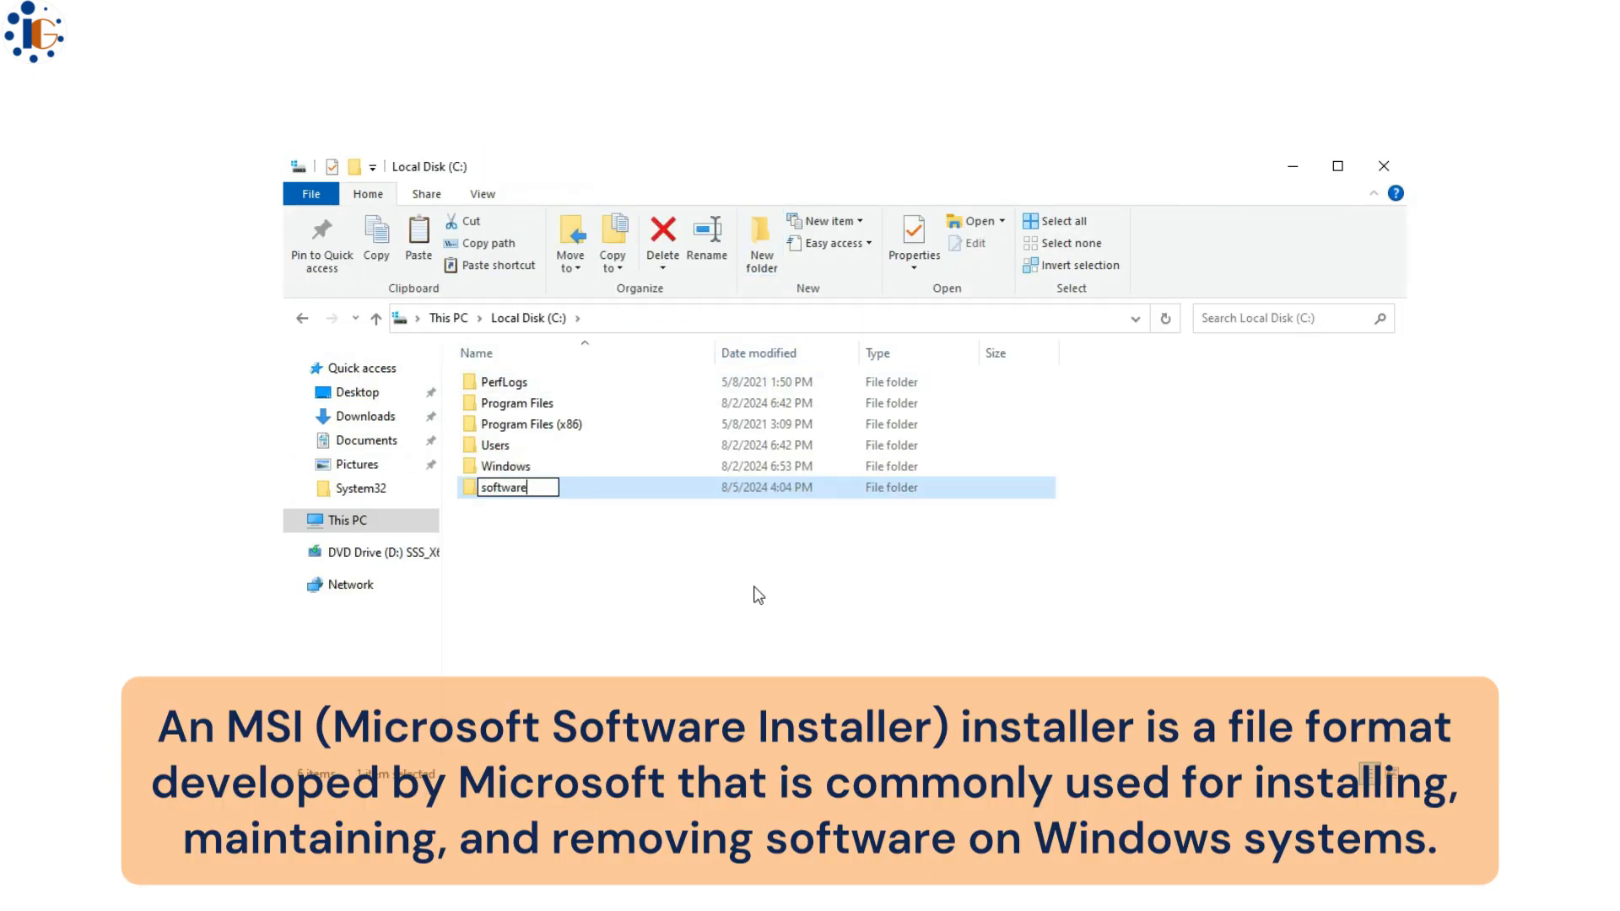
text(autoinstall)
key(Return)
key(Return)
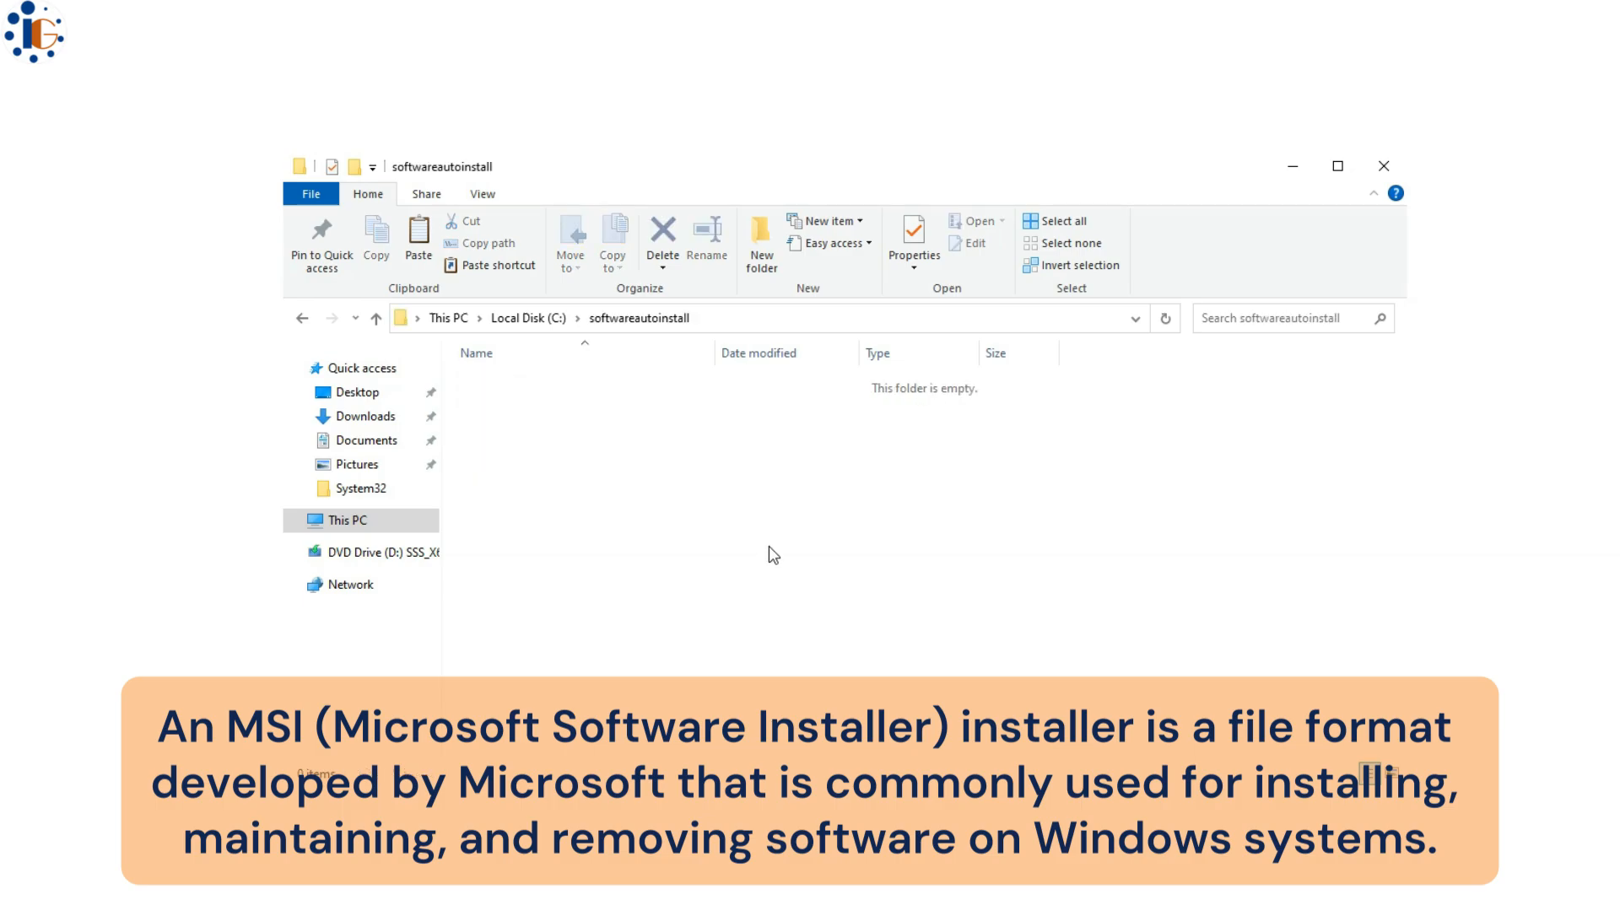
key(ctrl+v)
- Turn on advanced sharing for the softwareautoinstall folder in its Properties
click(528, 318)
right_click(553, 450)
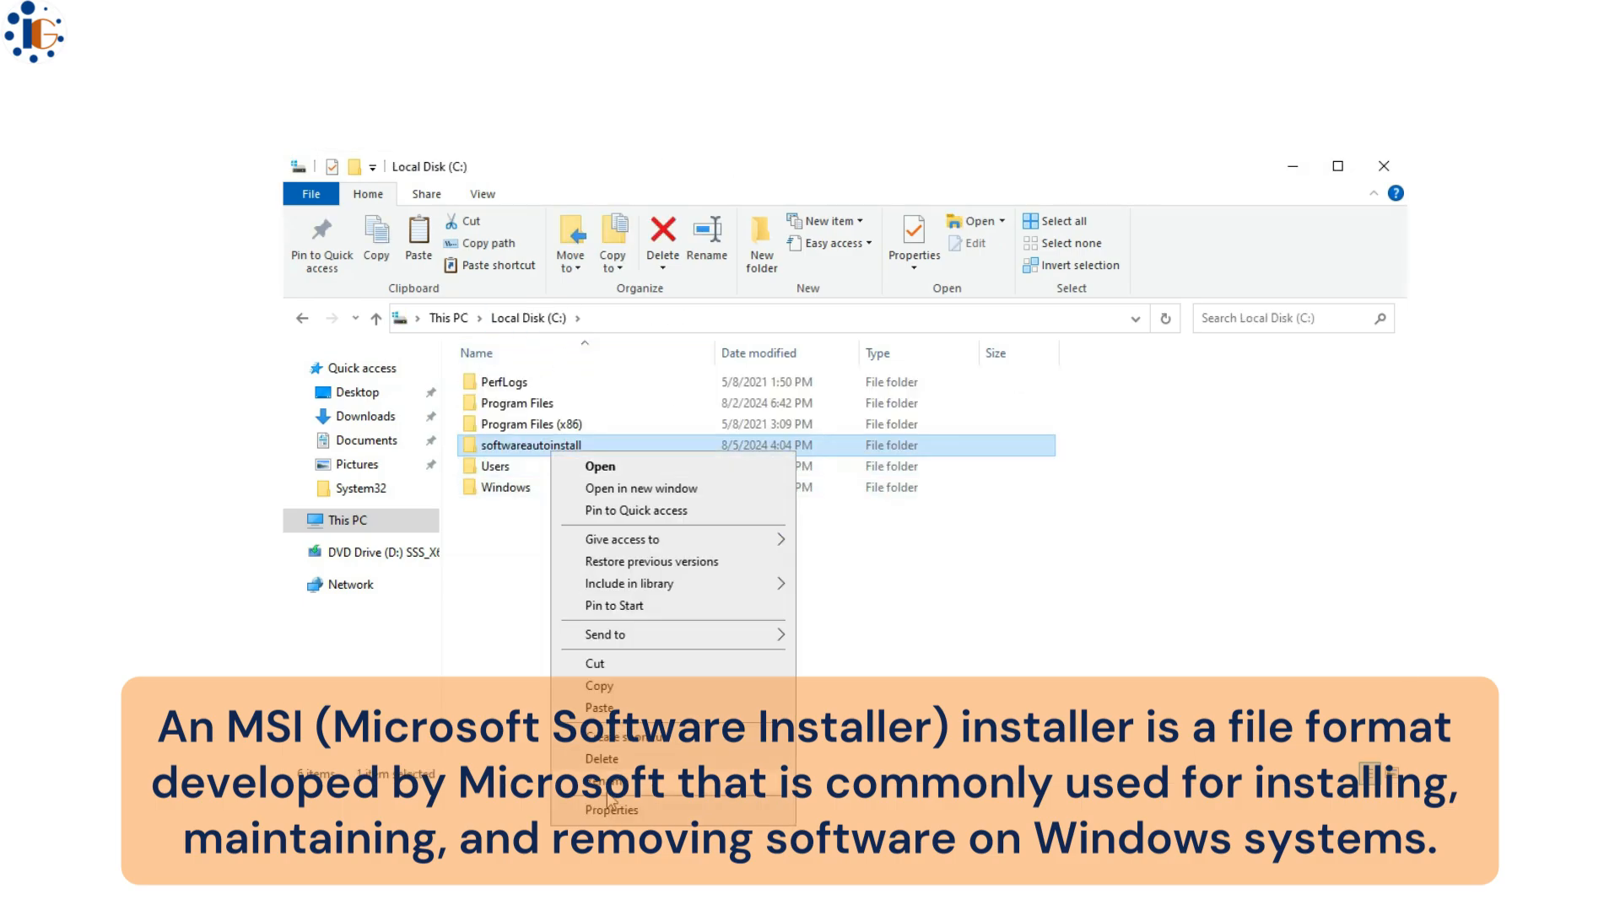
click(611, 808)
click(688, 501)
click(640, 502)
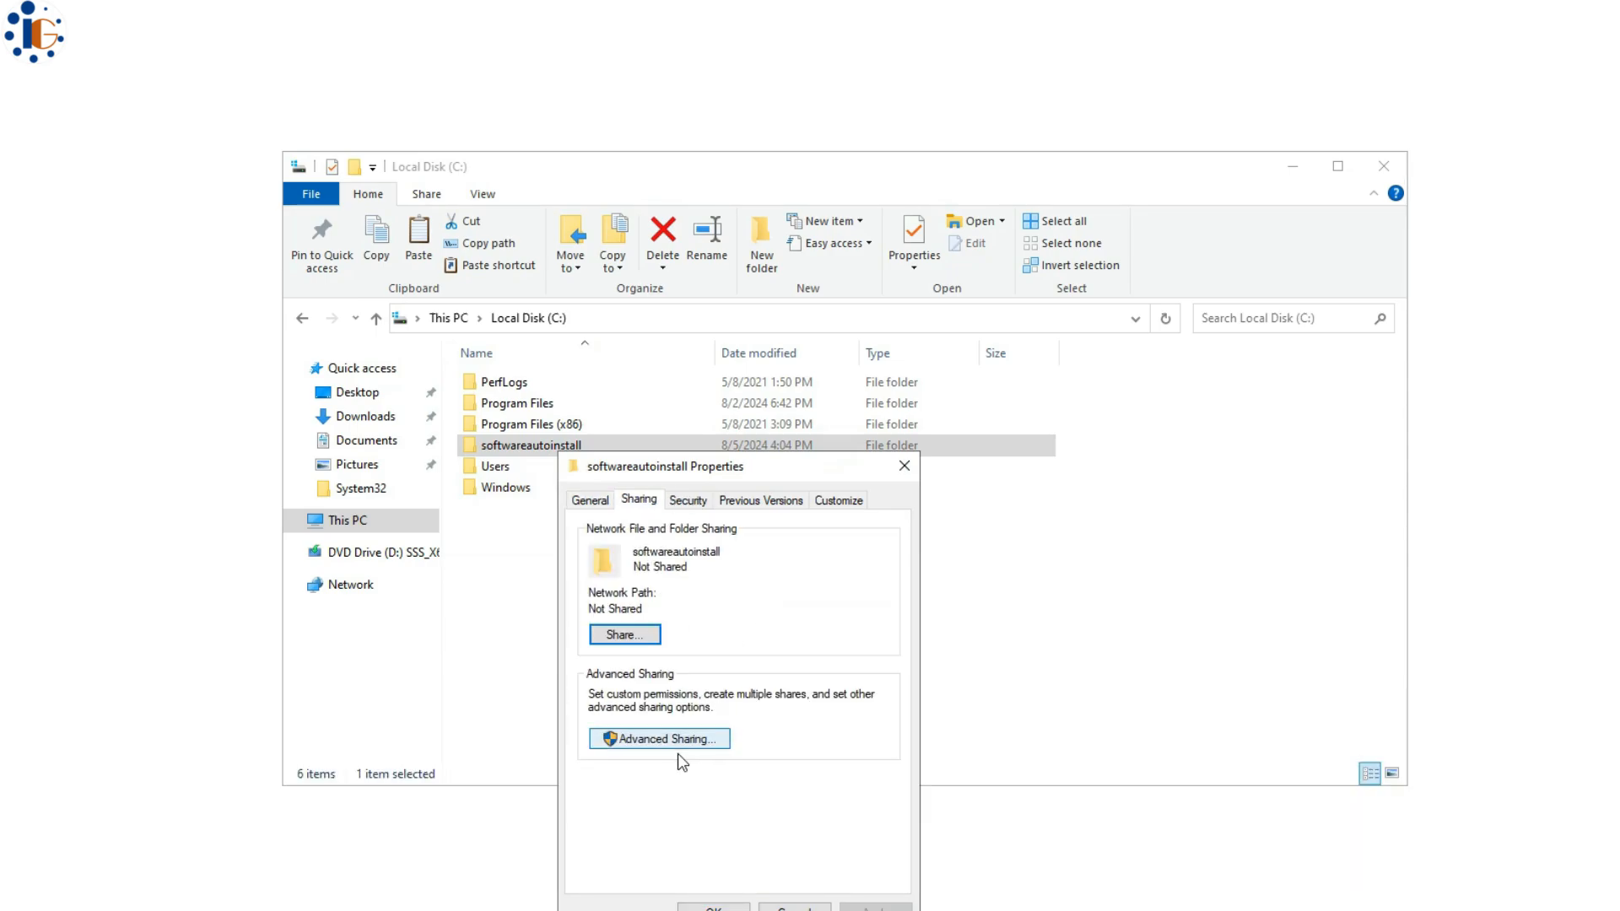
click(677, 739)
click(781, 821)
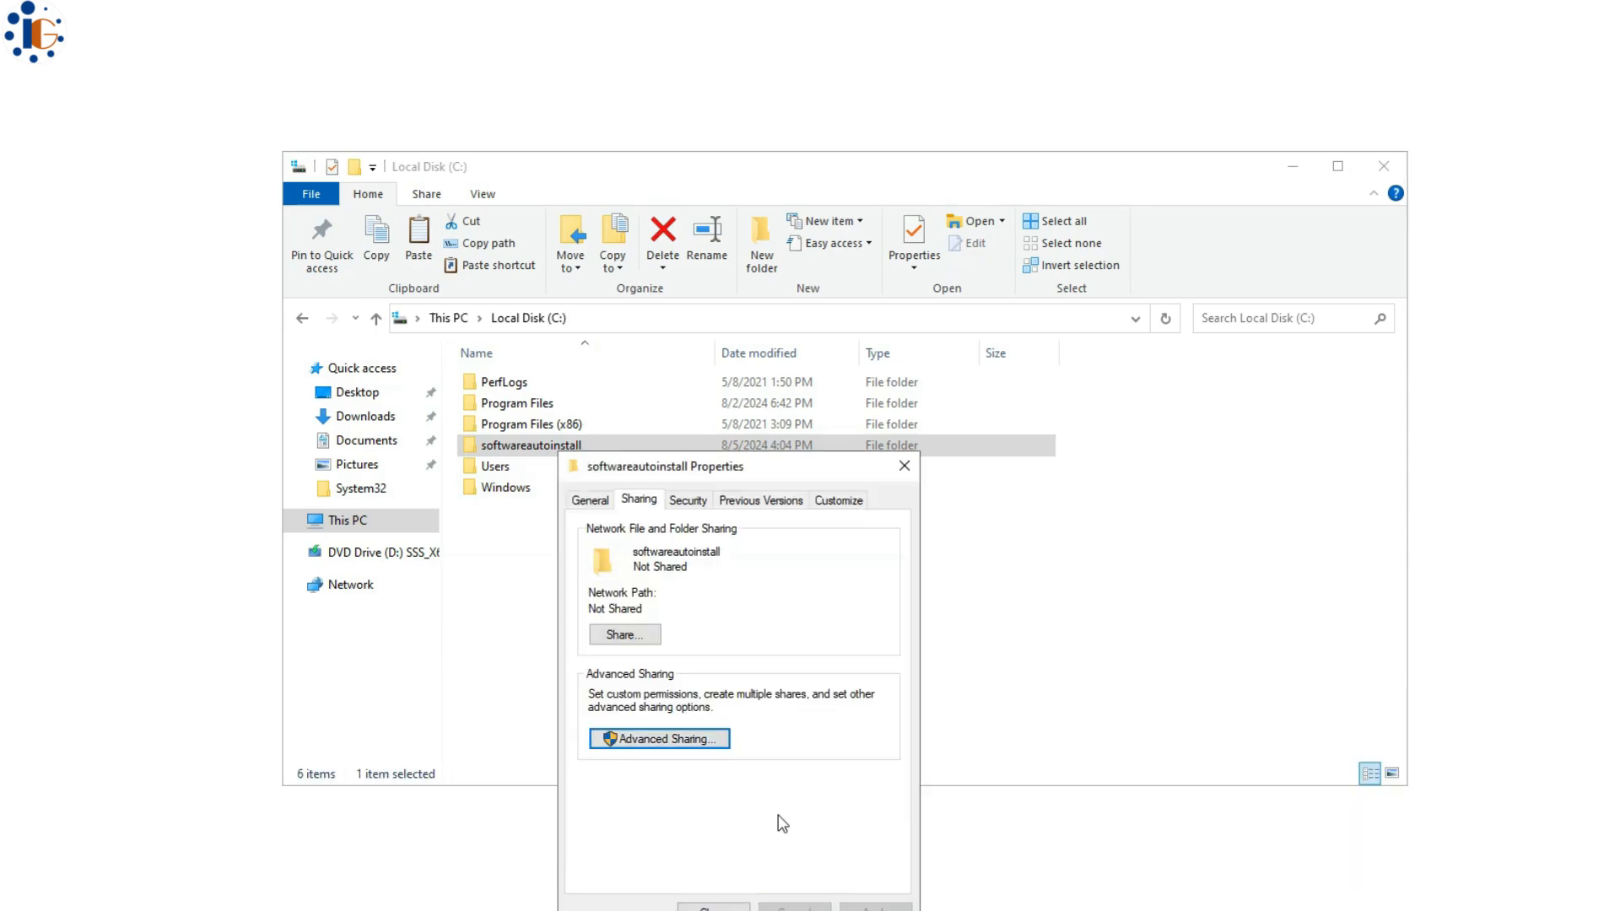
click(677, 739)
click(637, 535)
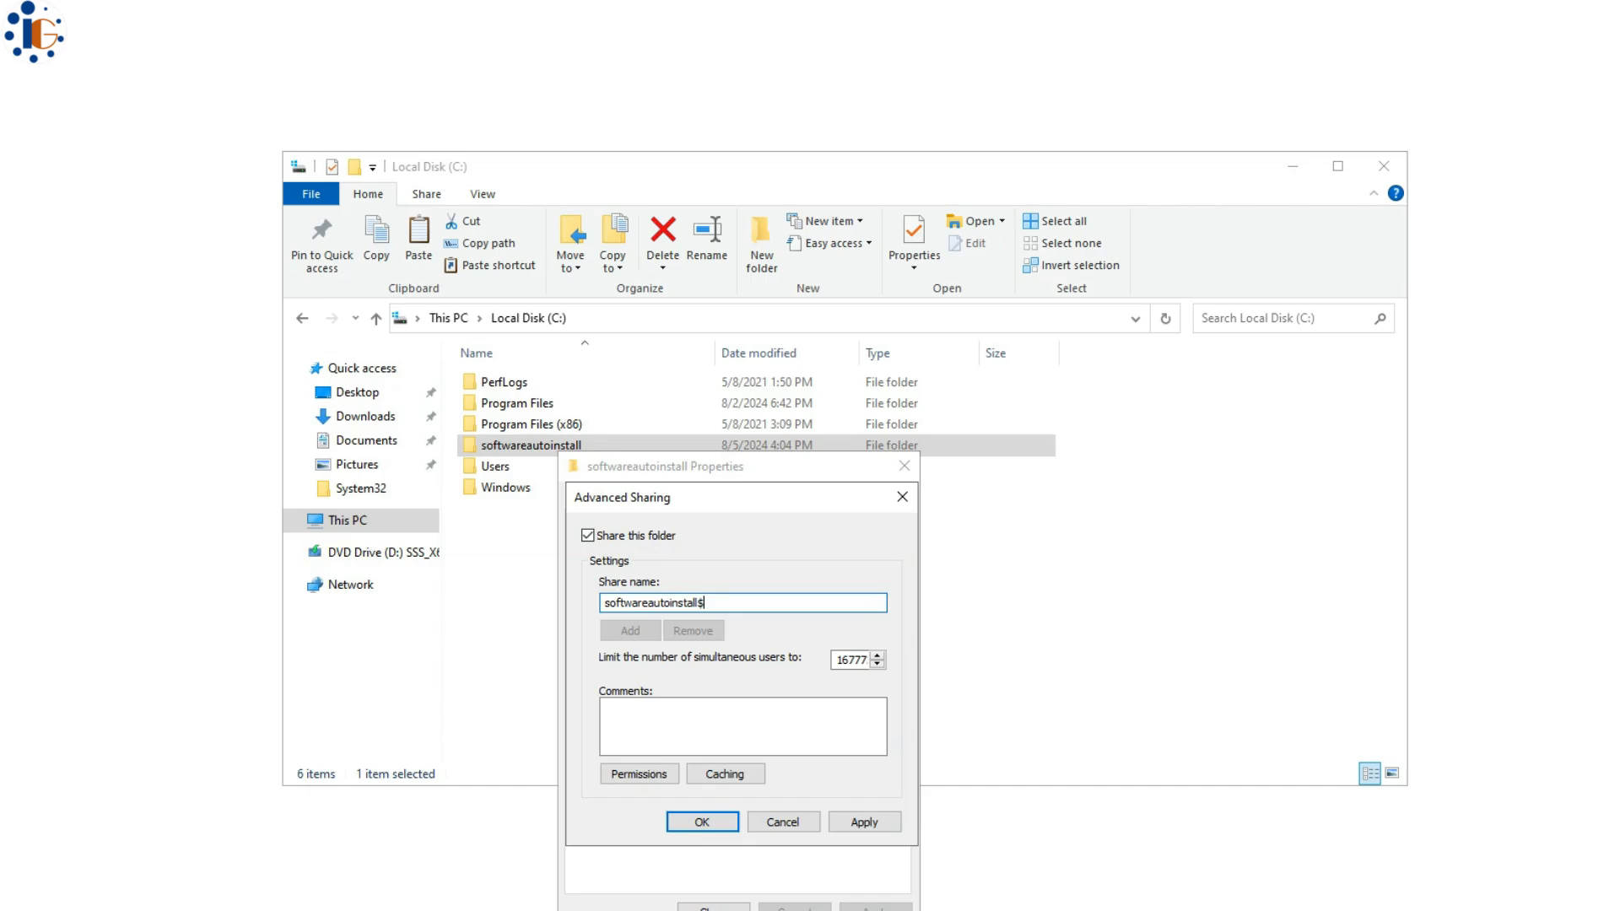
- Replace Everyone with Domain Users, given Full Control, in the share permissions and apply
click(639, 770)
click(893, 709)
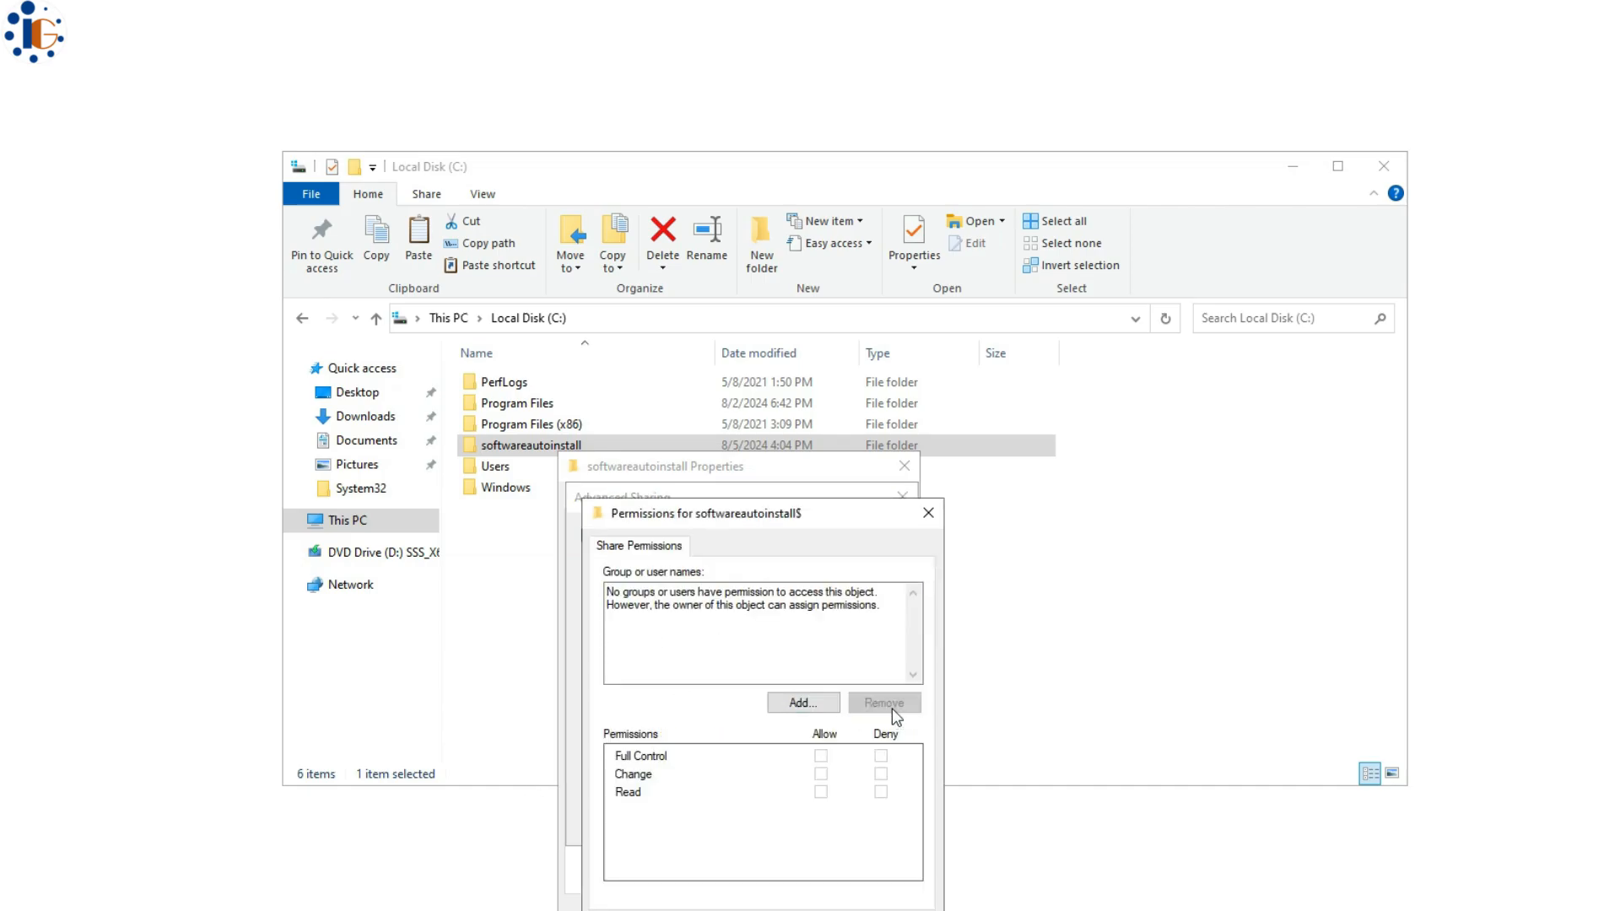
click(772, 703)
text(doma)
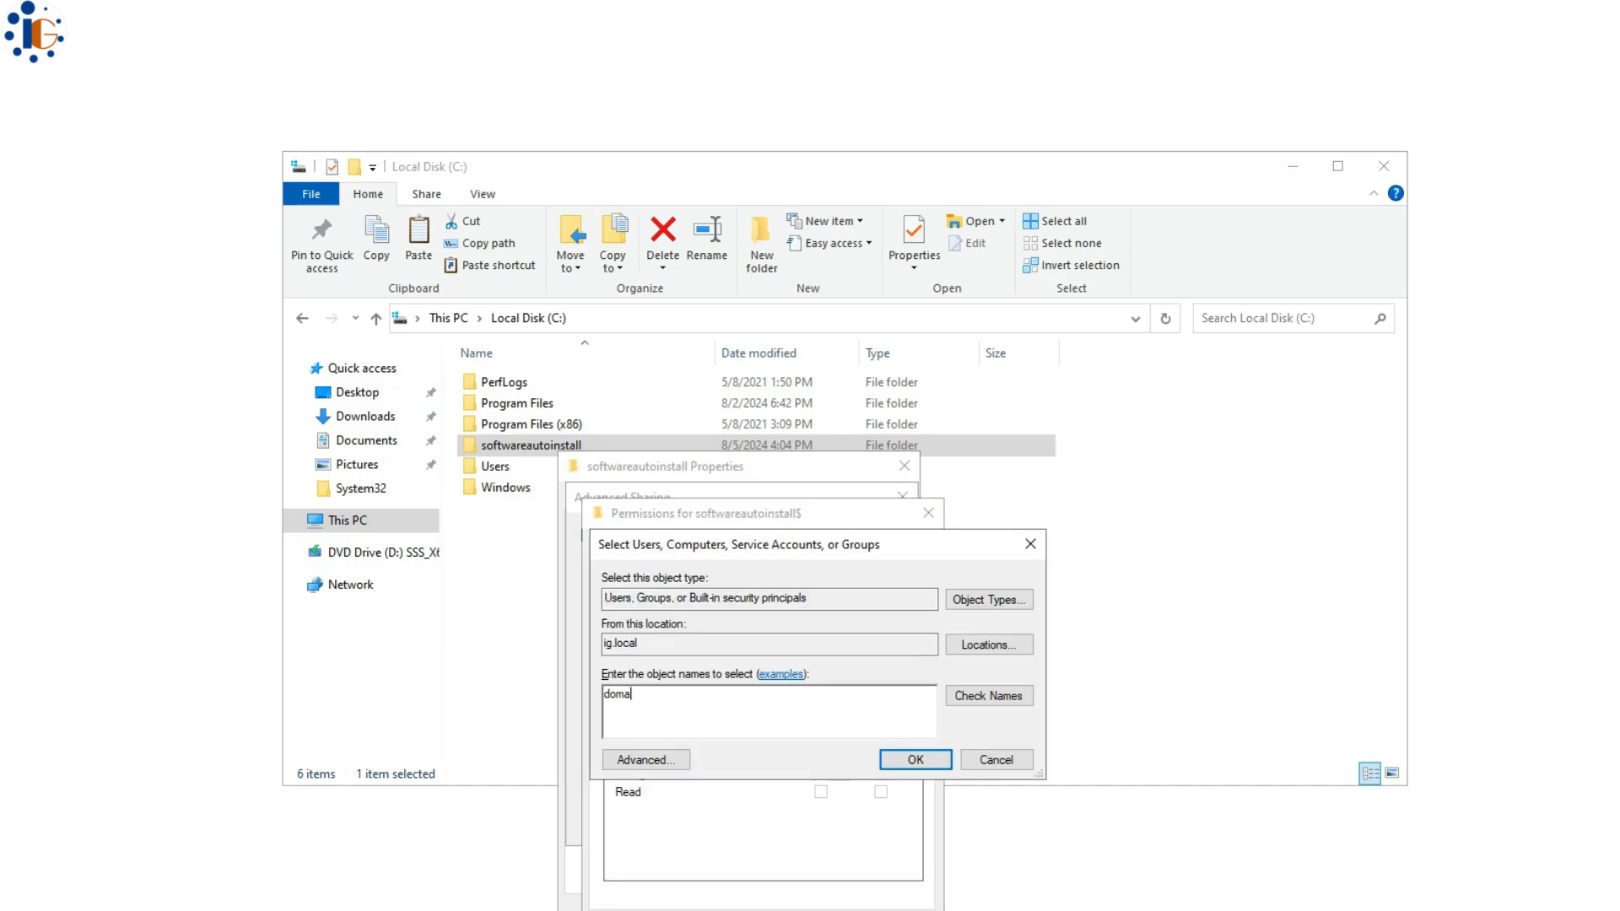
text(in)
click(988, 695)
double_click(695, 779)
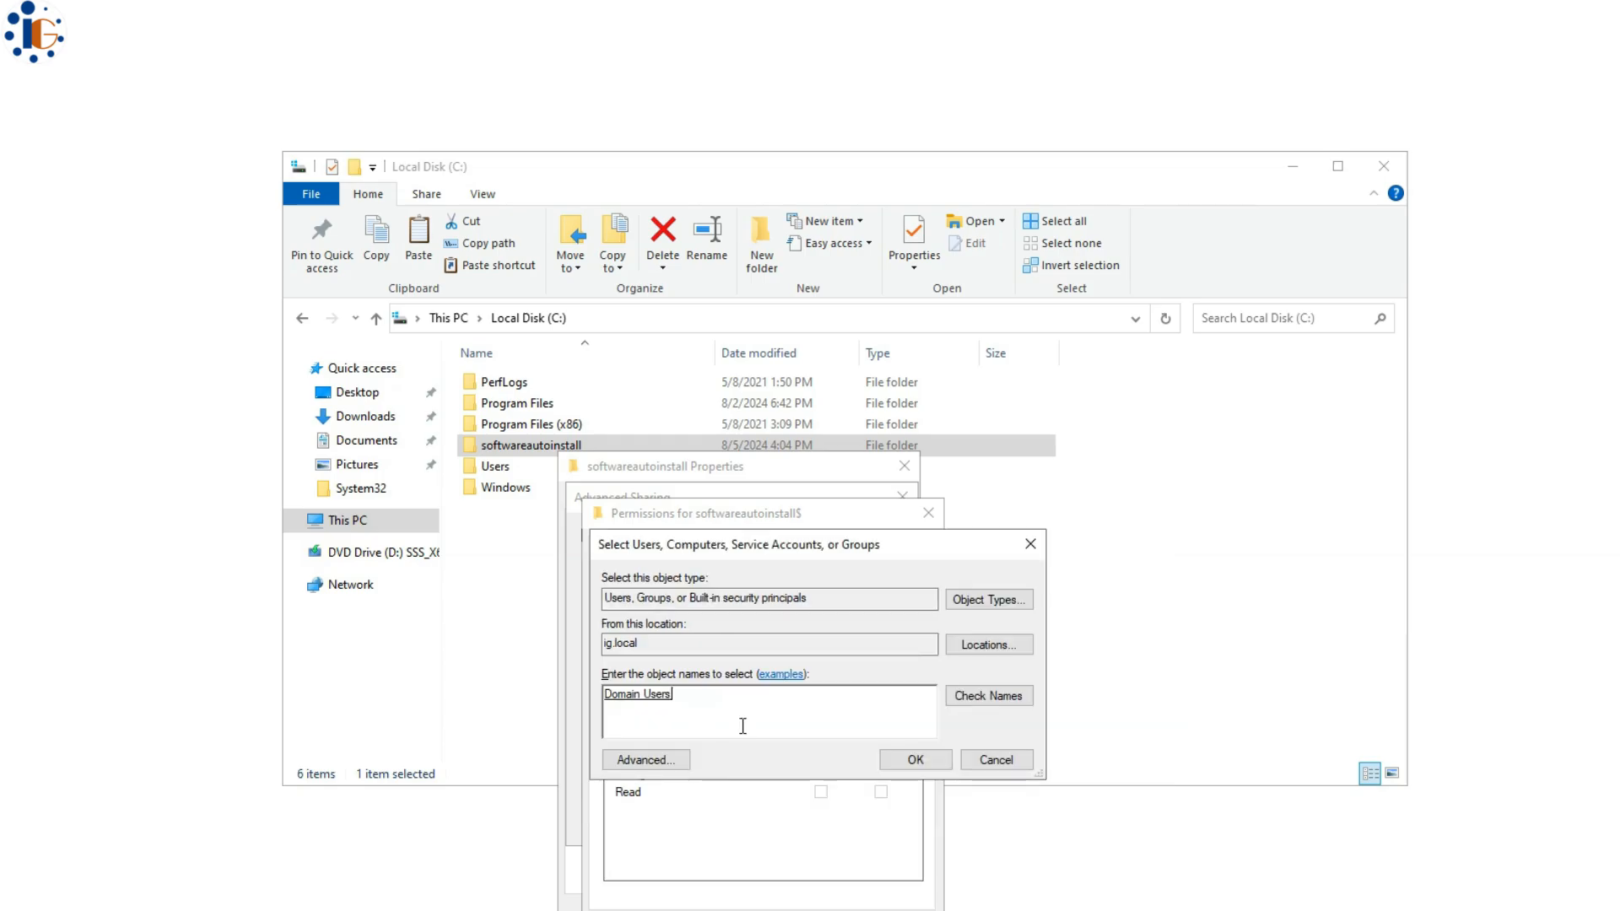
click(915, 759)
click(821, 752)
key(Return)
click(698, 823)
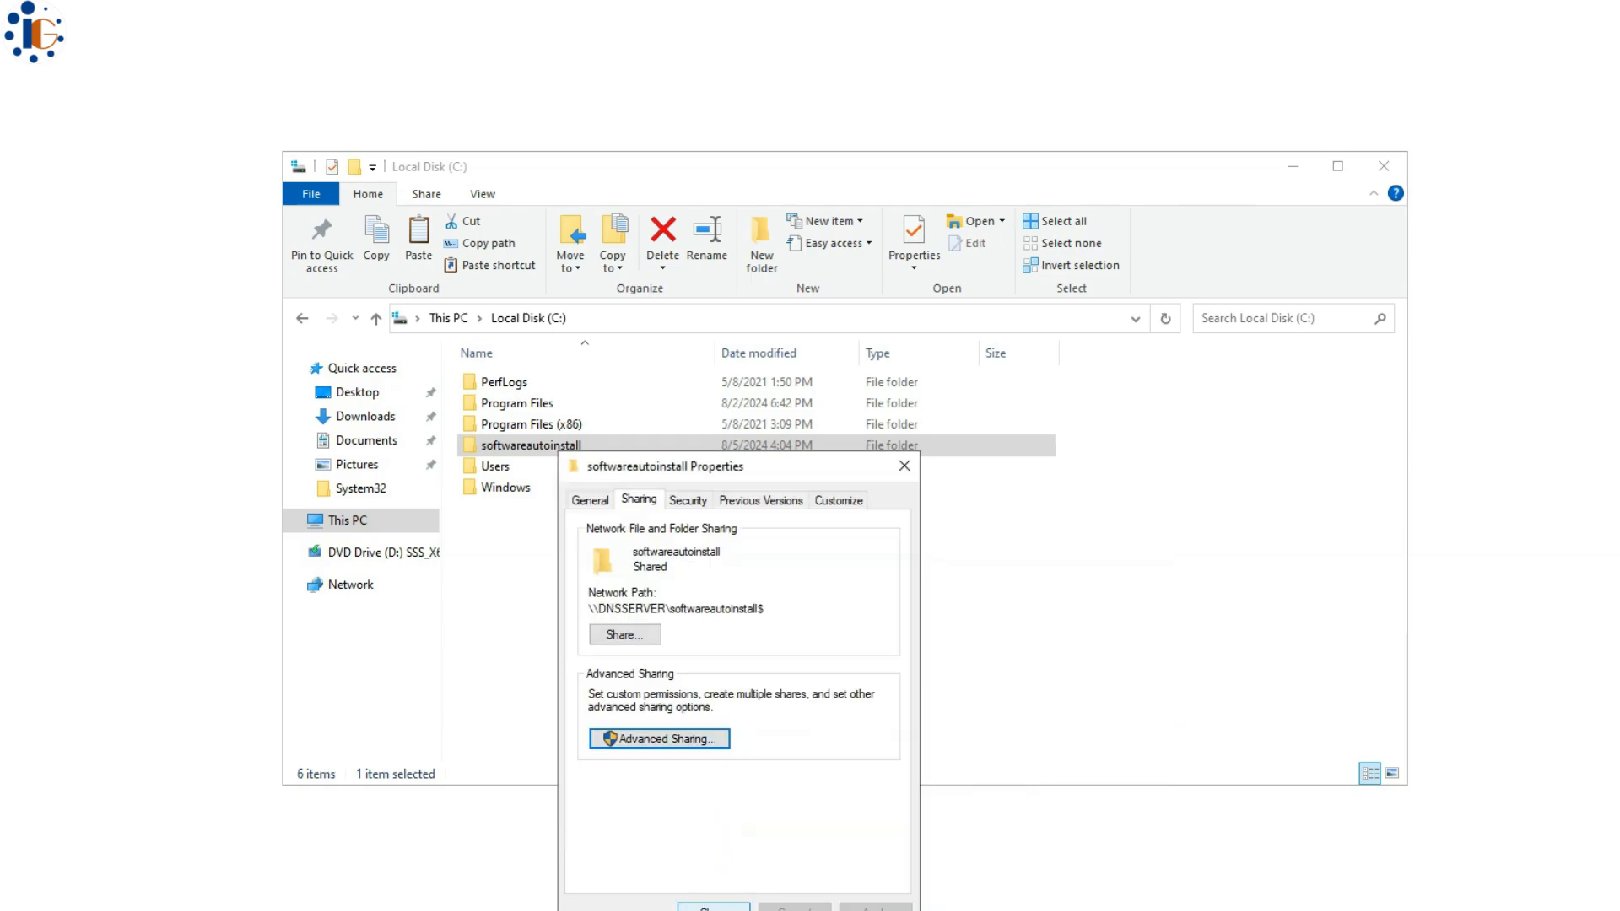
- Test the share by entering its softwareautoinstall path on 192.168.20.200
key(Return)
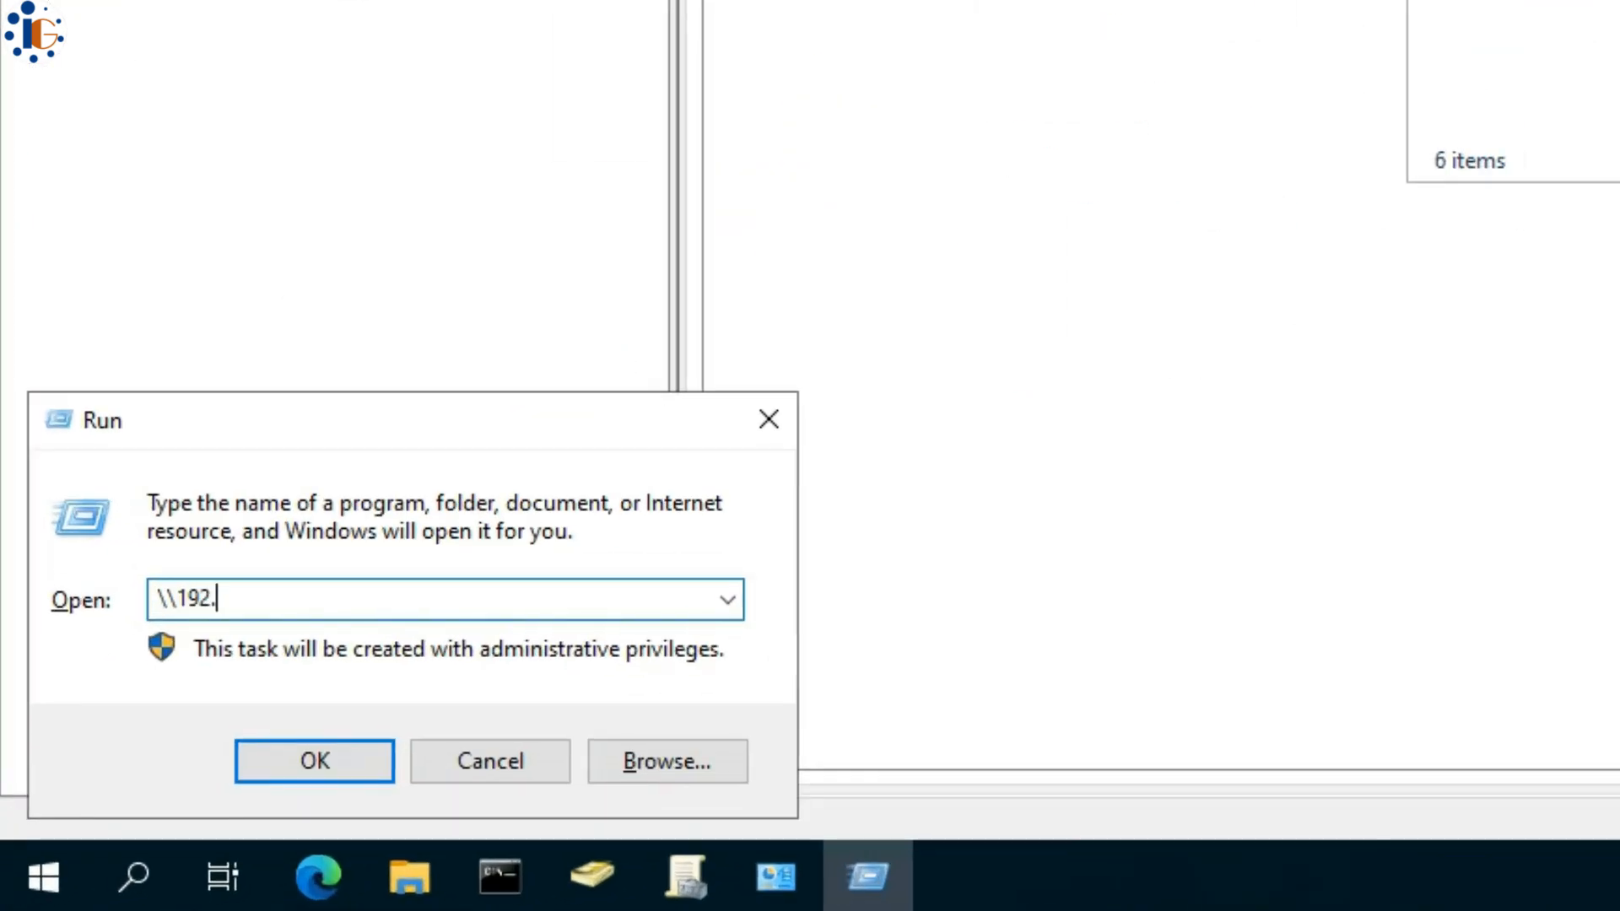
text(.168.20.1)
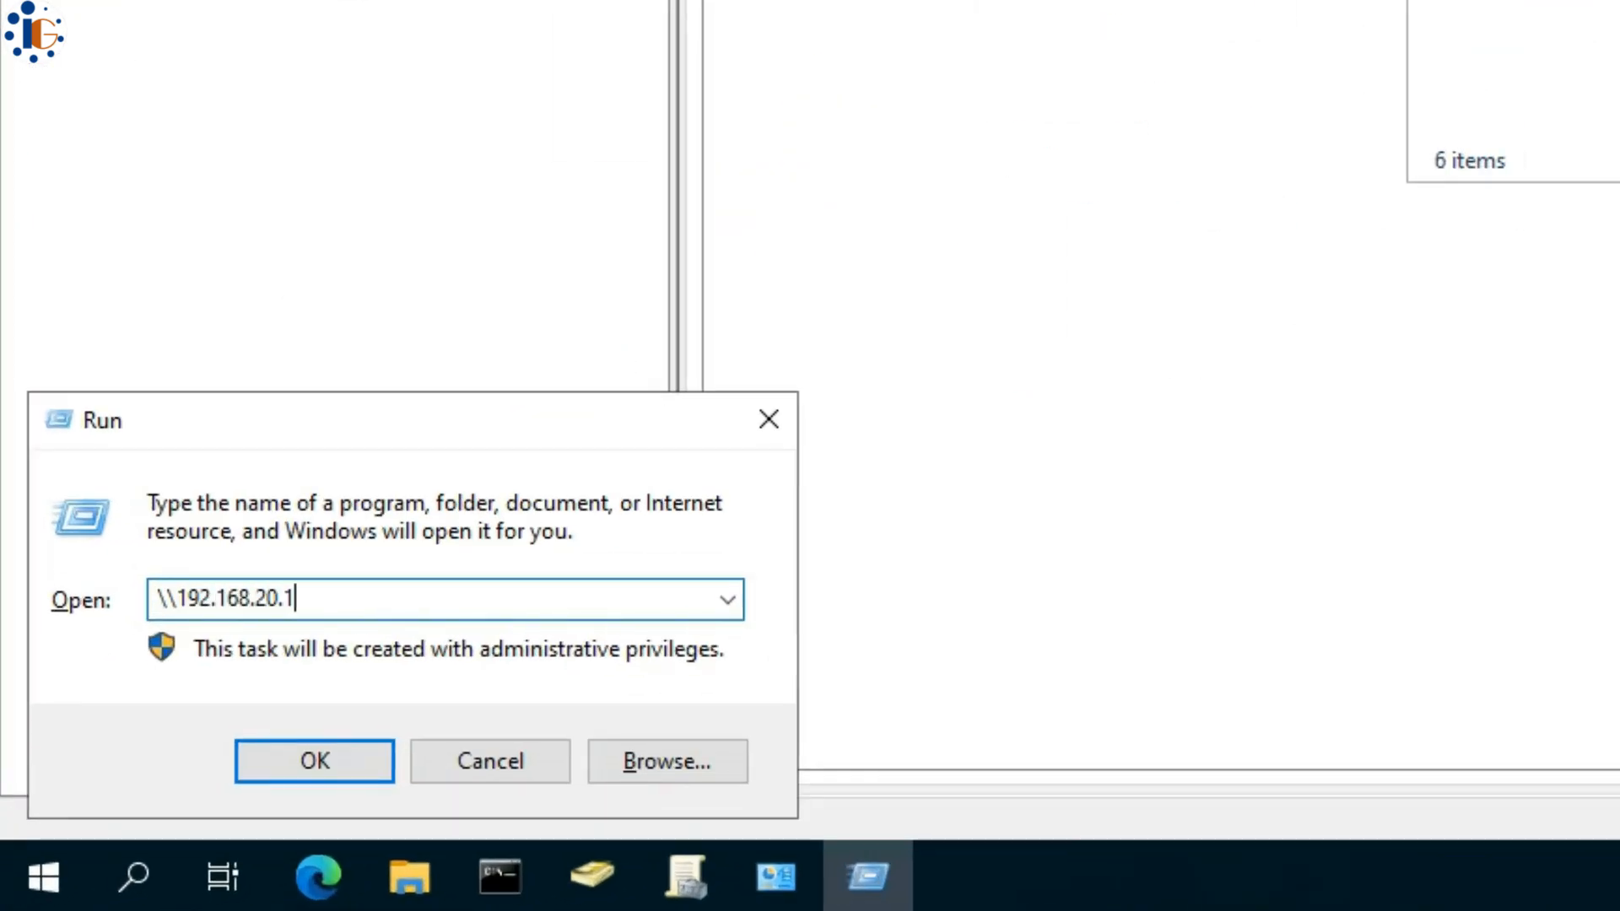
key(BackSpace)
text(200\)
text(softwareautoinstall)
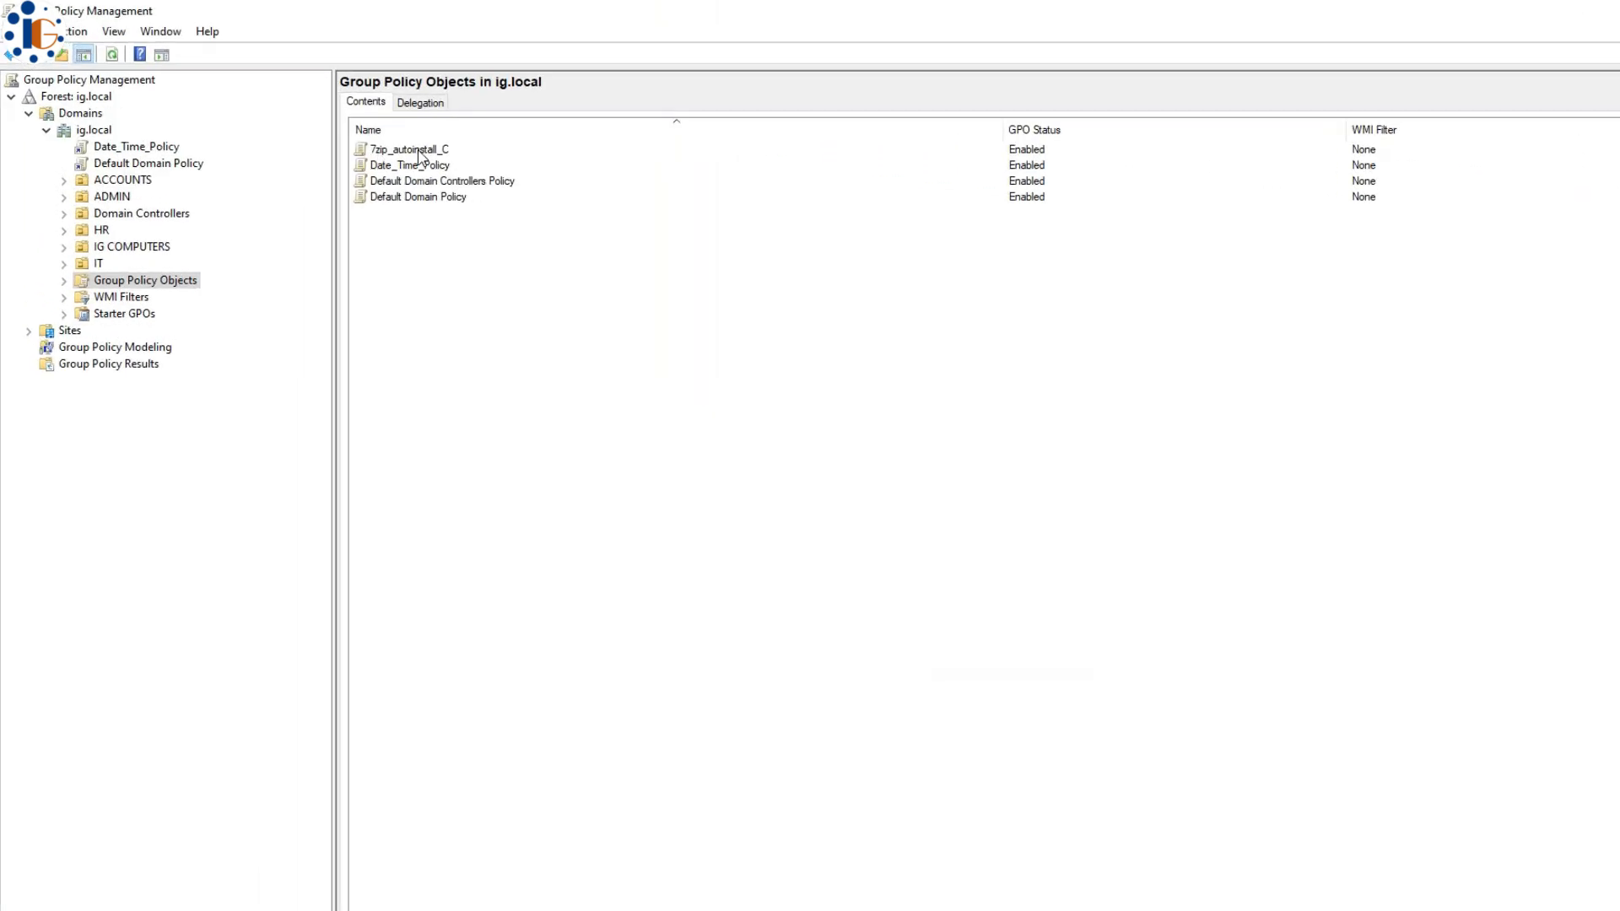
right_click(423, 158)
- Edit 7zip_autoinstall_C and go to Computer Configuration > Policies > Software Settings > Software installation
click(439, 165)
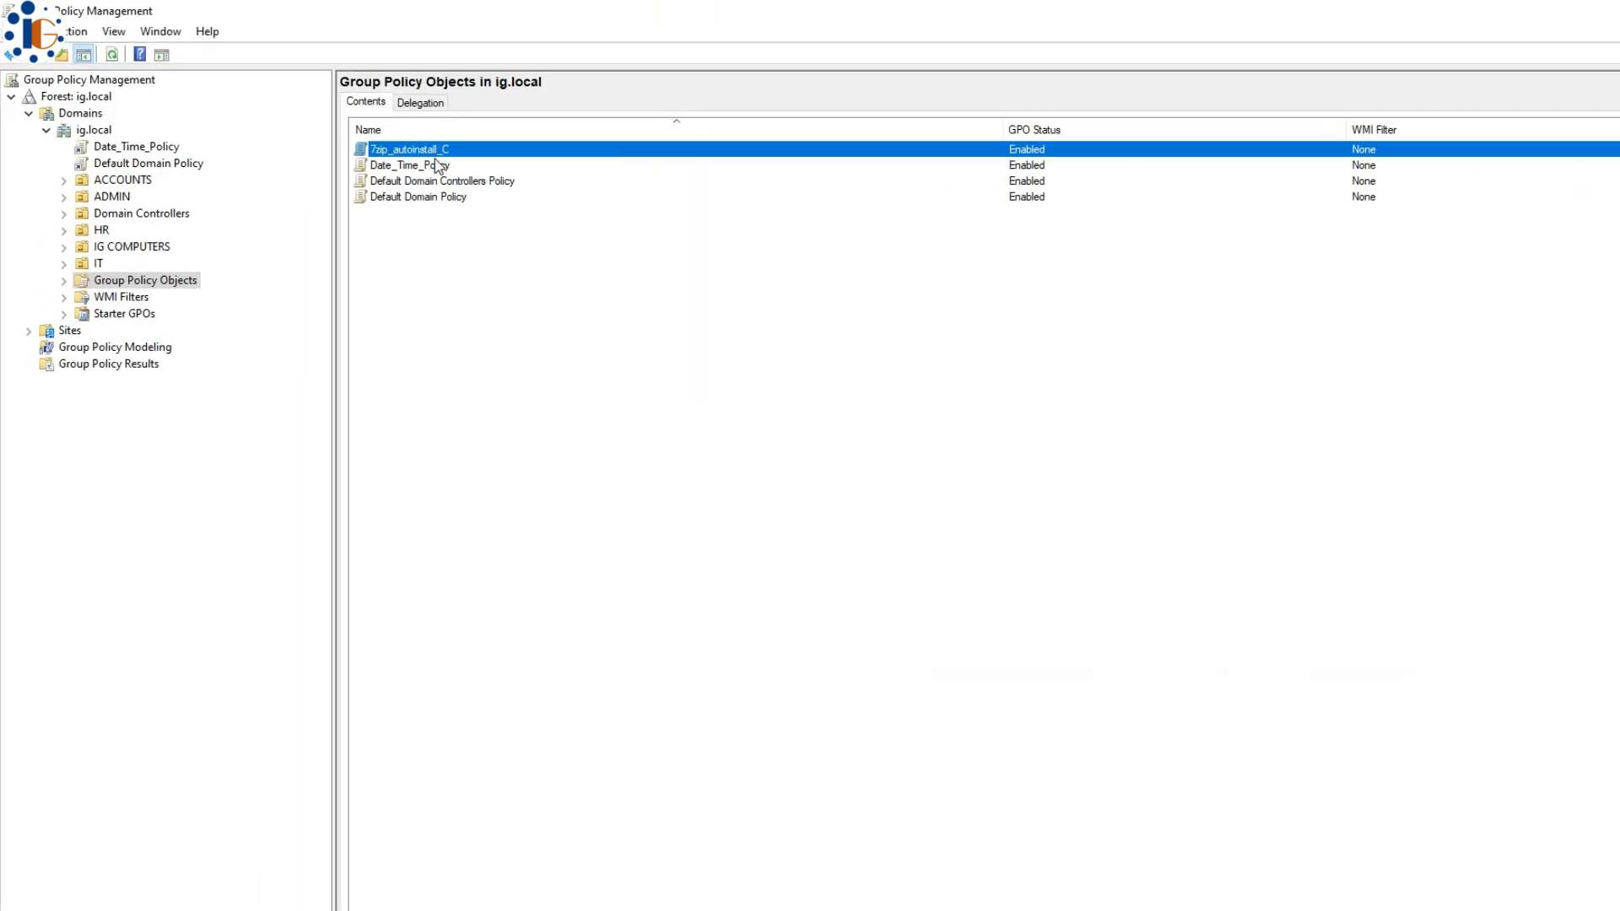
click(134, 142)
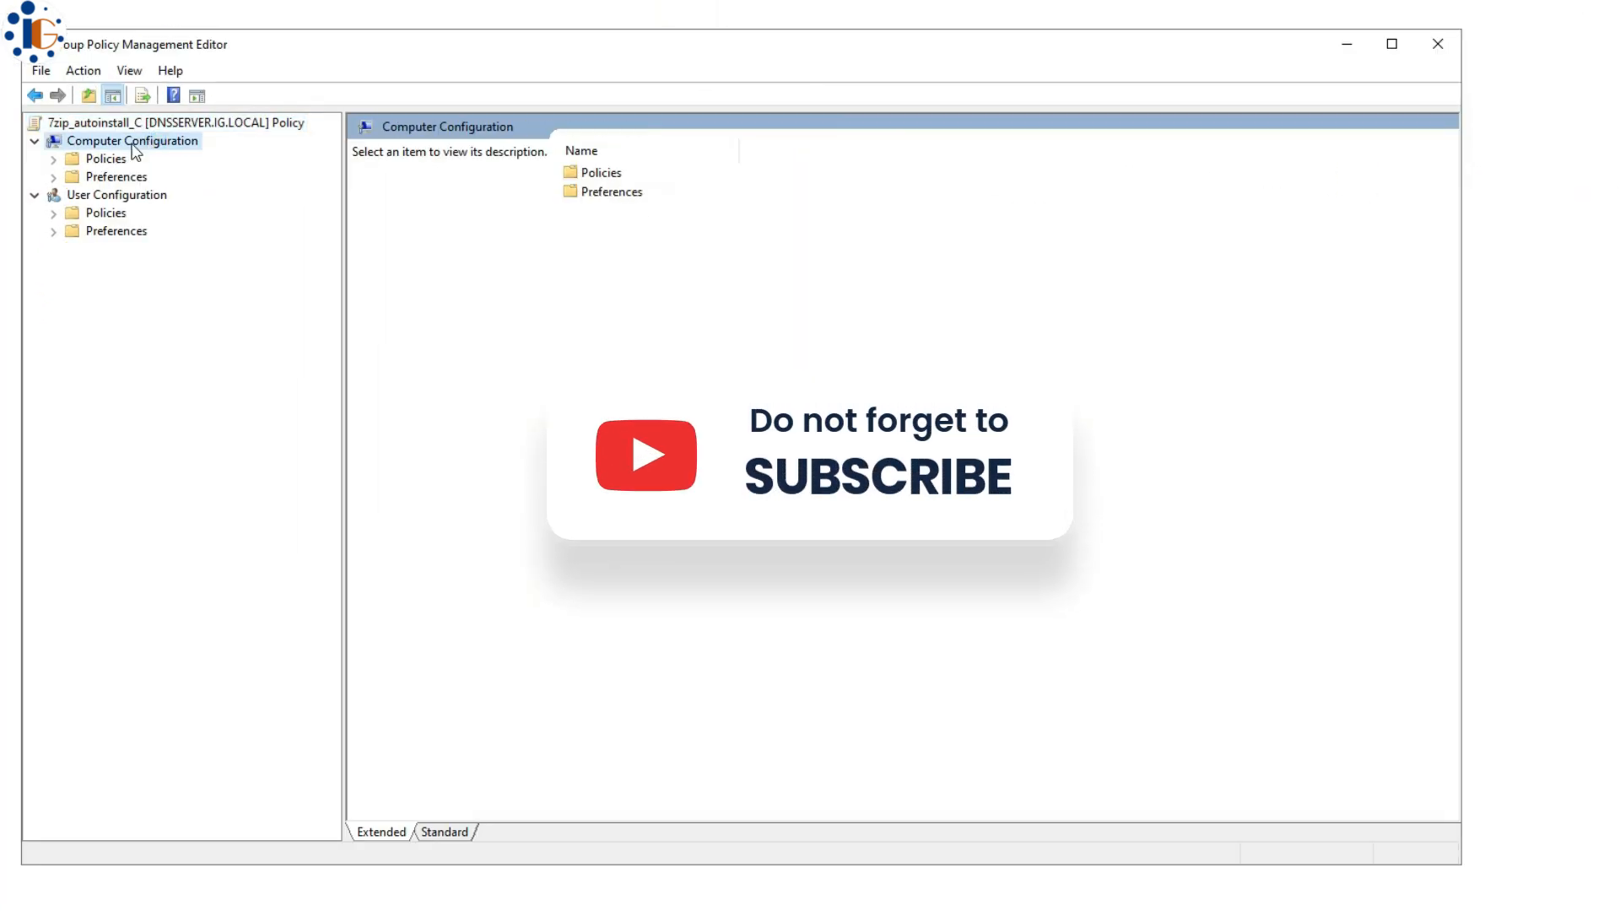
click(54, 160)
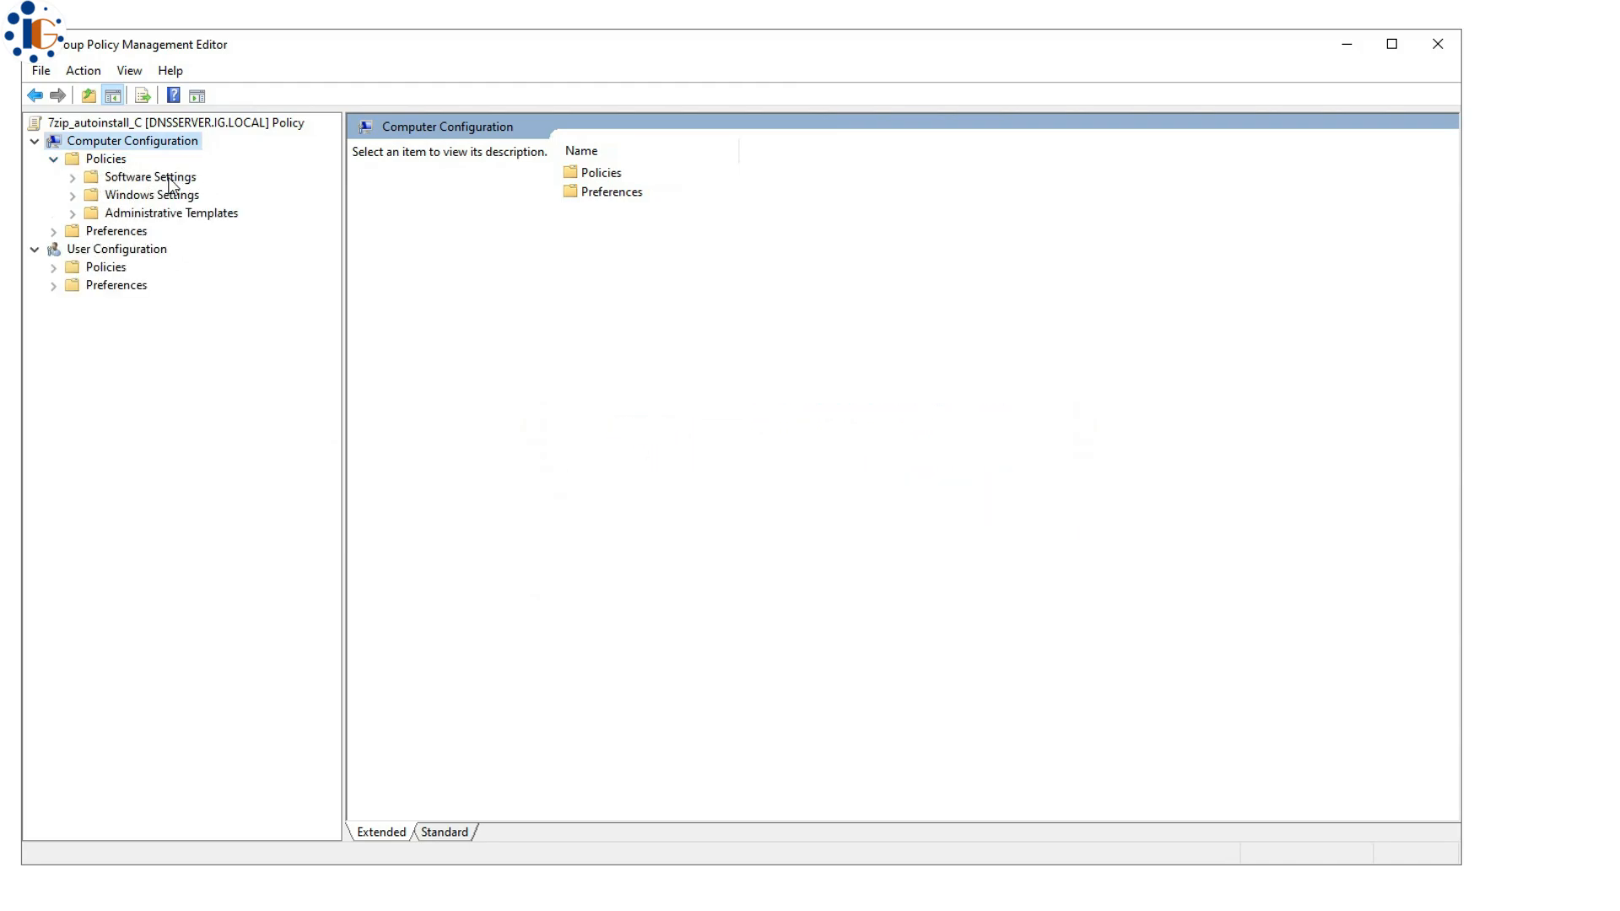
click(117, 180)
click(73, 178)
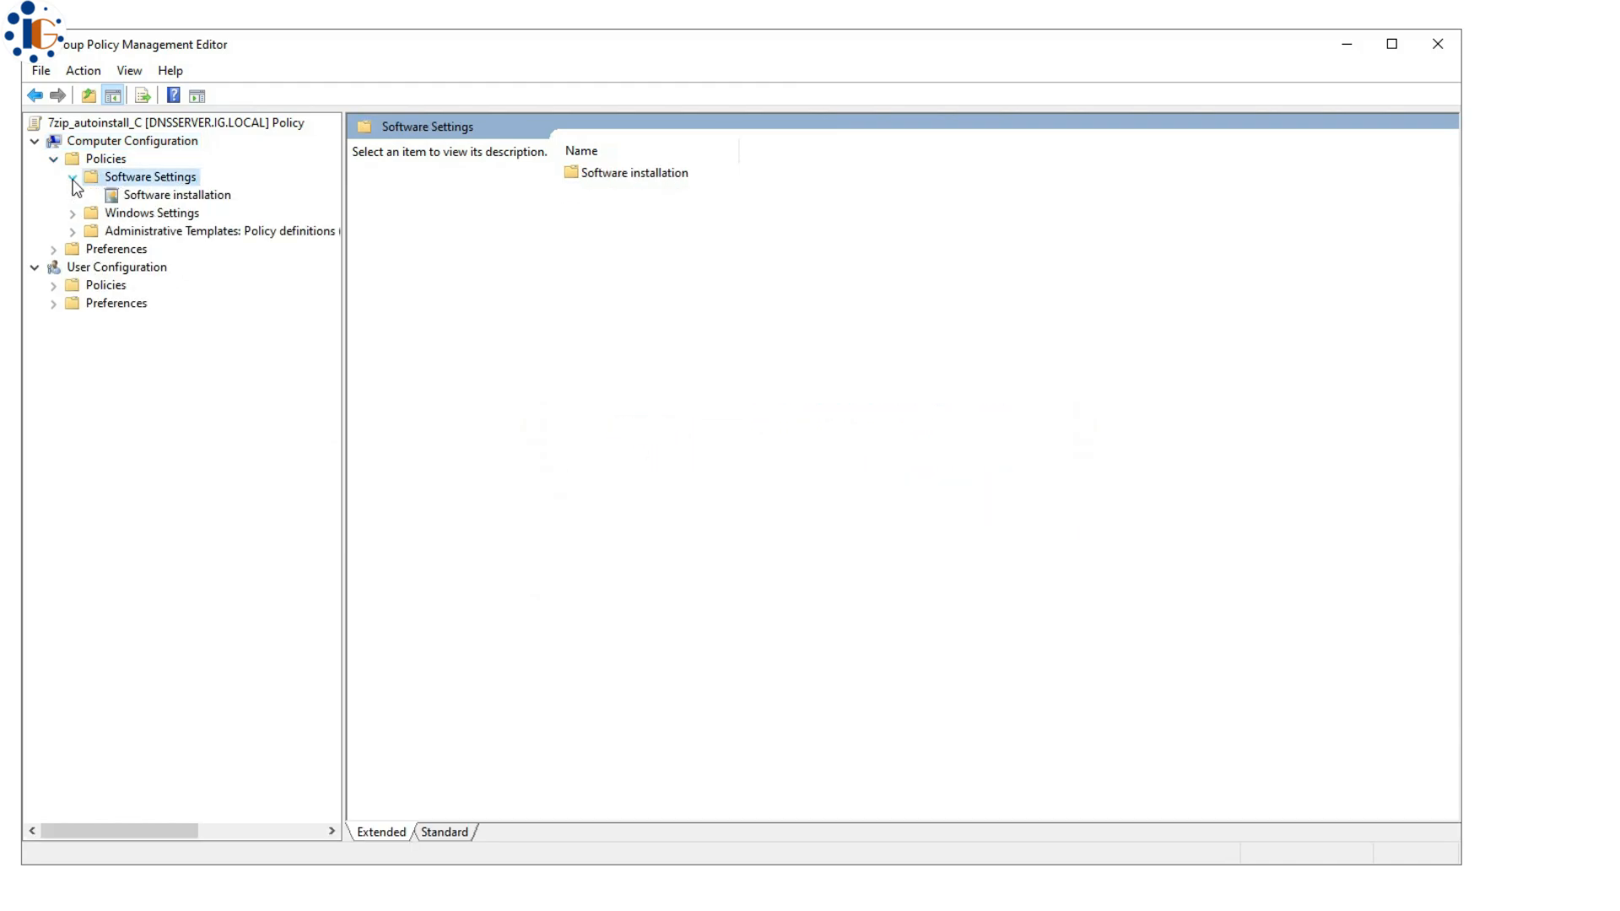
click(134, 196)
- Add a new package, choosing 7z2407-x64 from the \\192.168.20.200\softwareautoinstall$ share
right_click(460, 270)
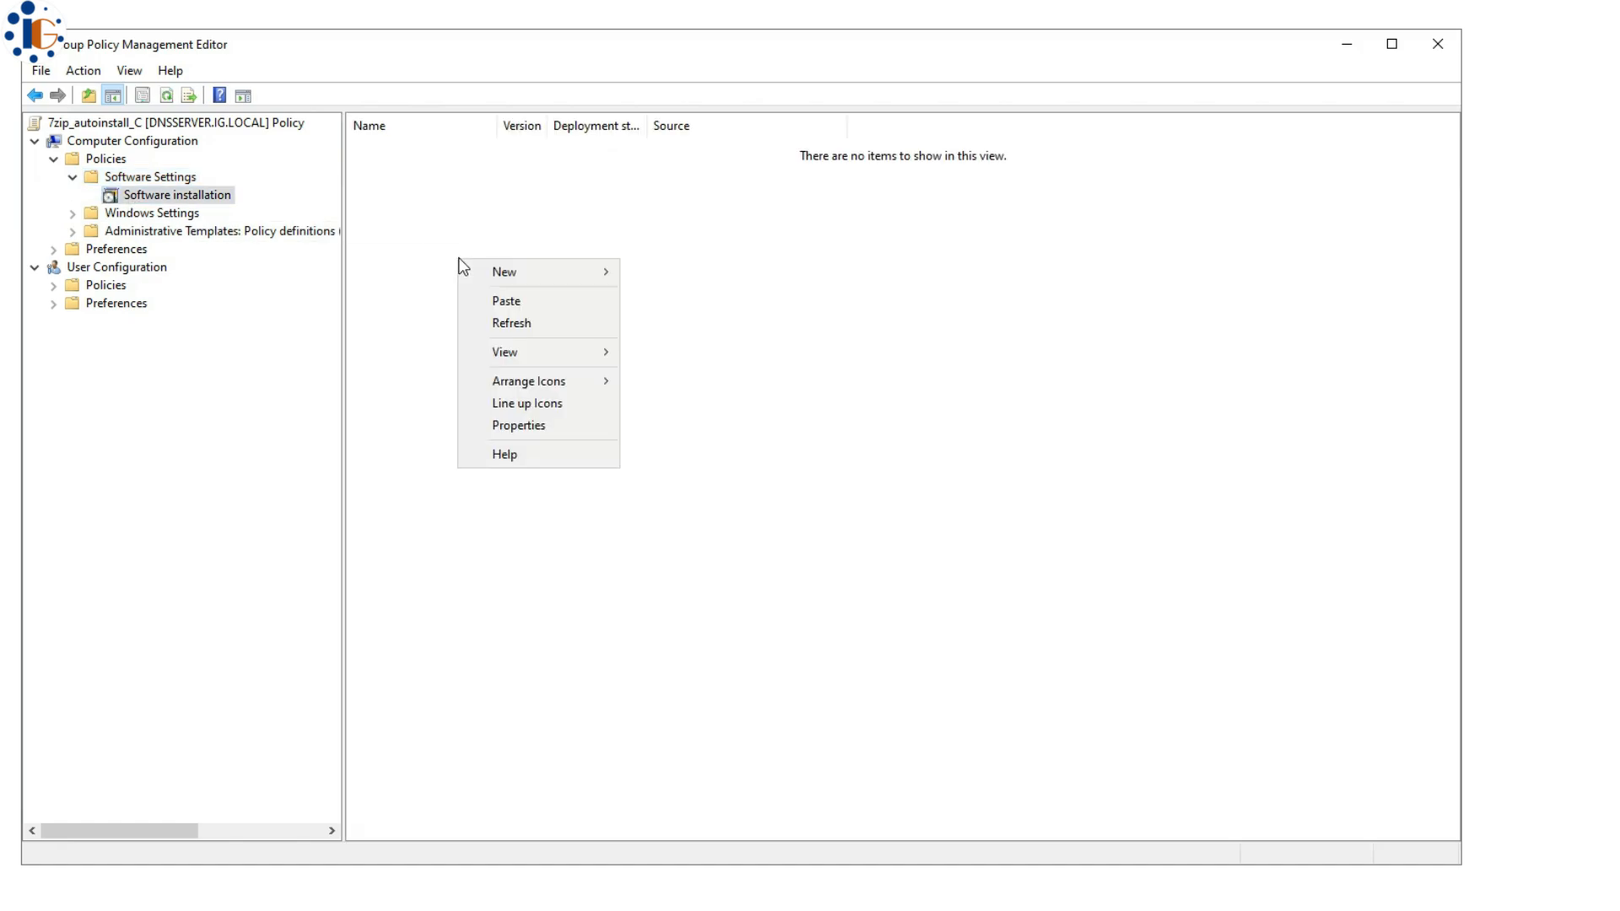
mouse_move(546, 272)
click(671, 273)
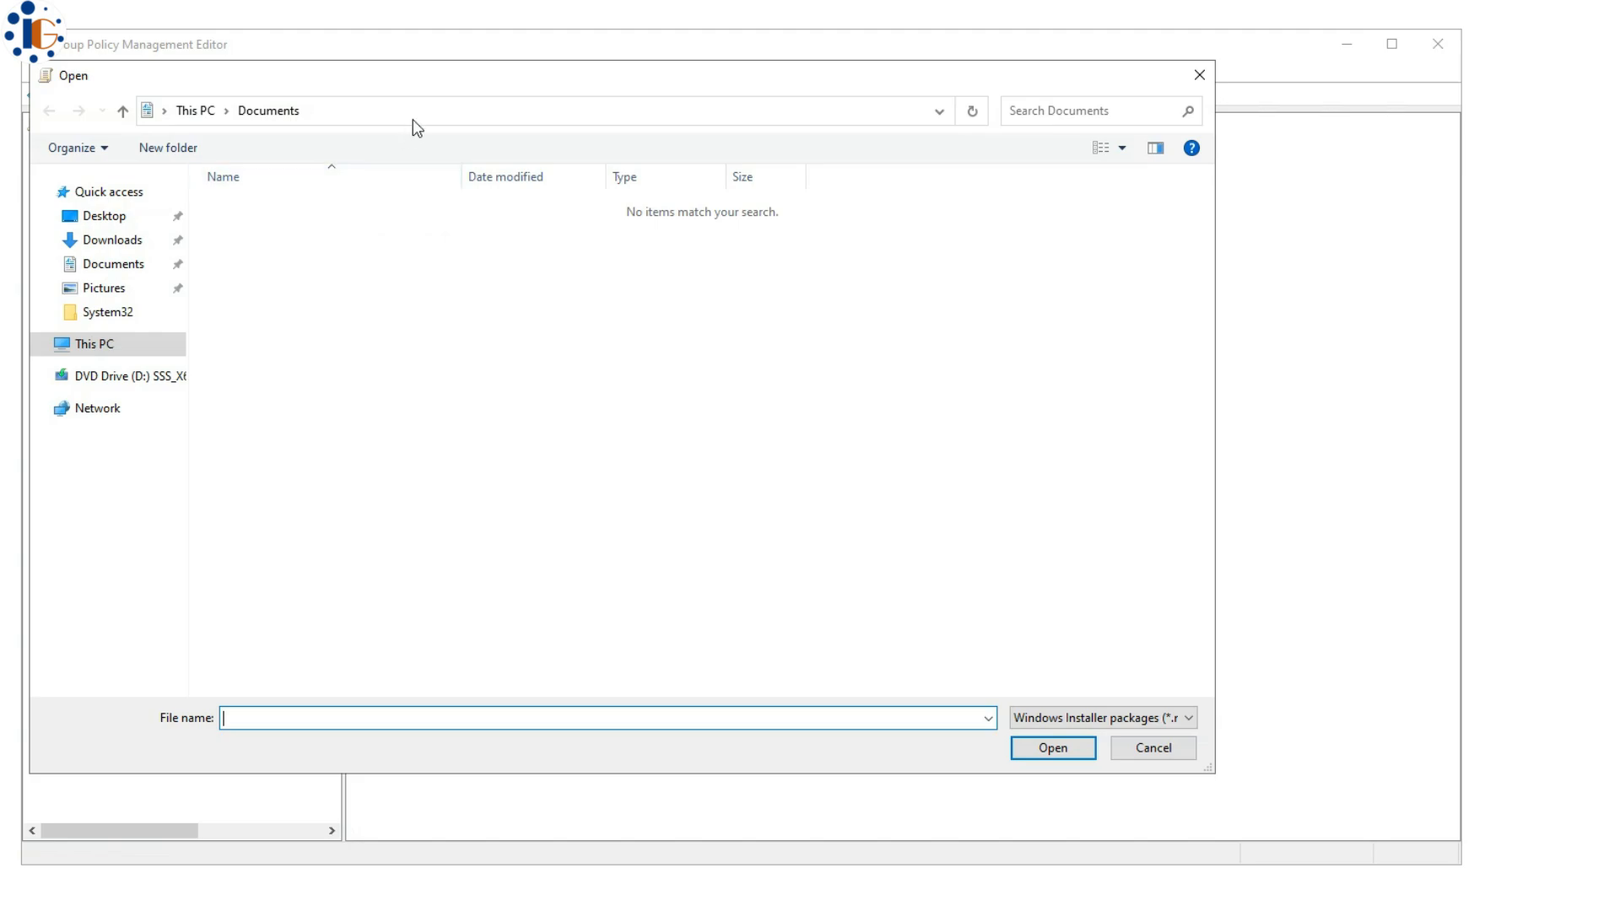
click(435, 112)
text(\\192.168.20.200\softwareautoinstall$)
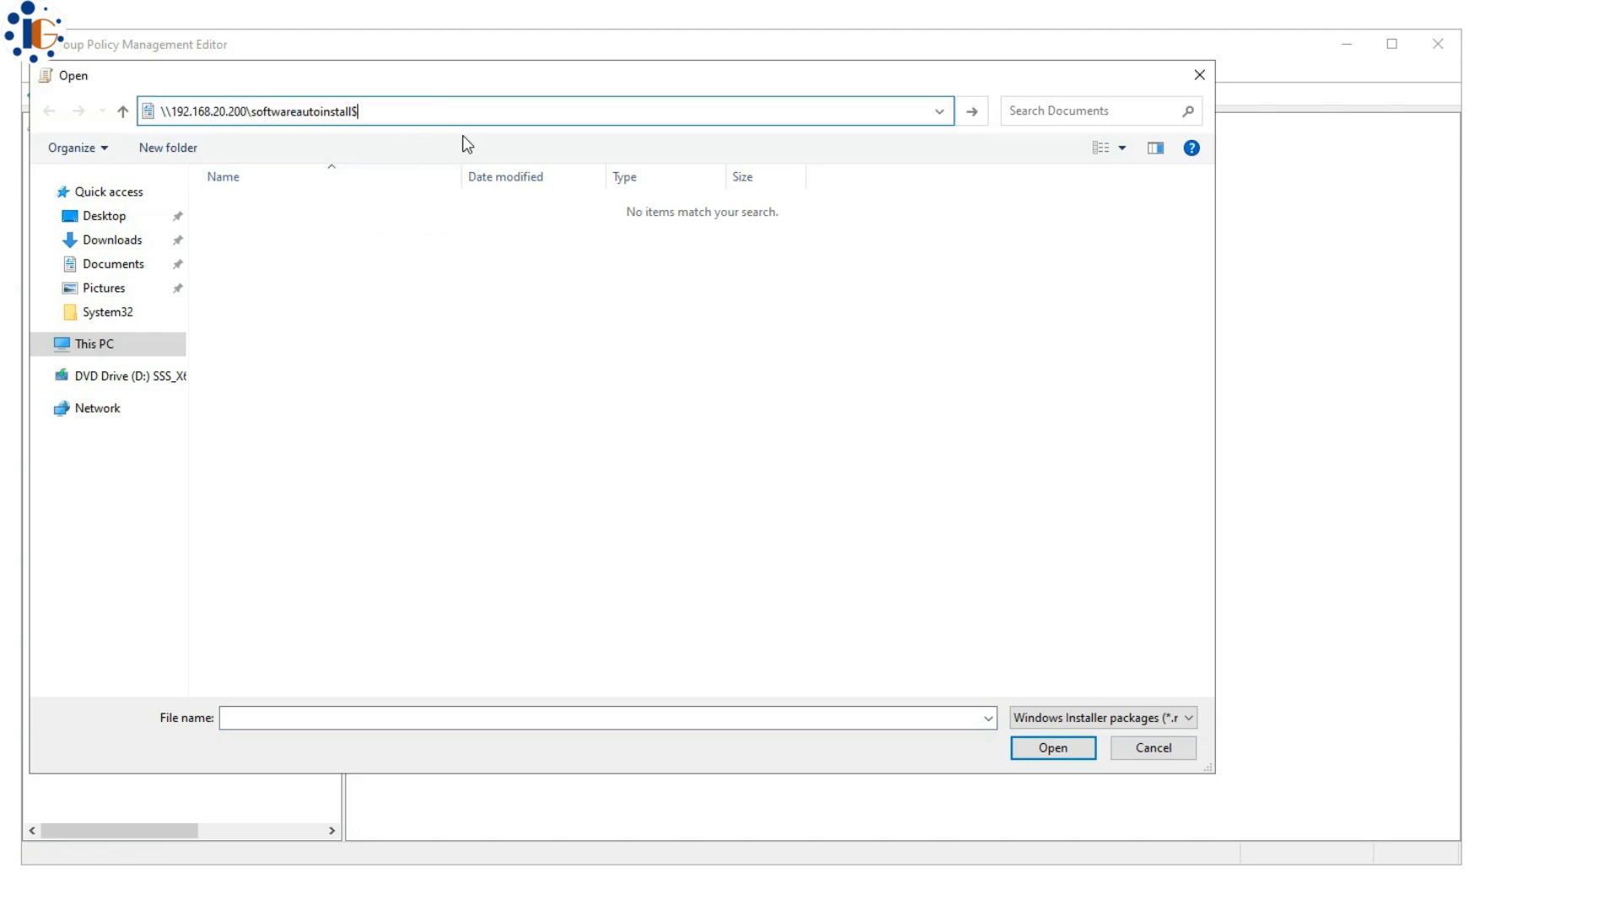
key(Return)
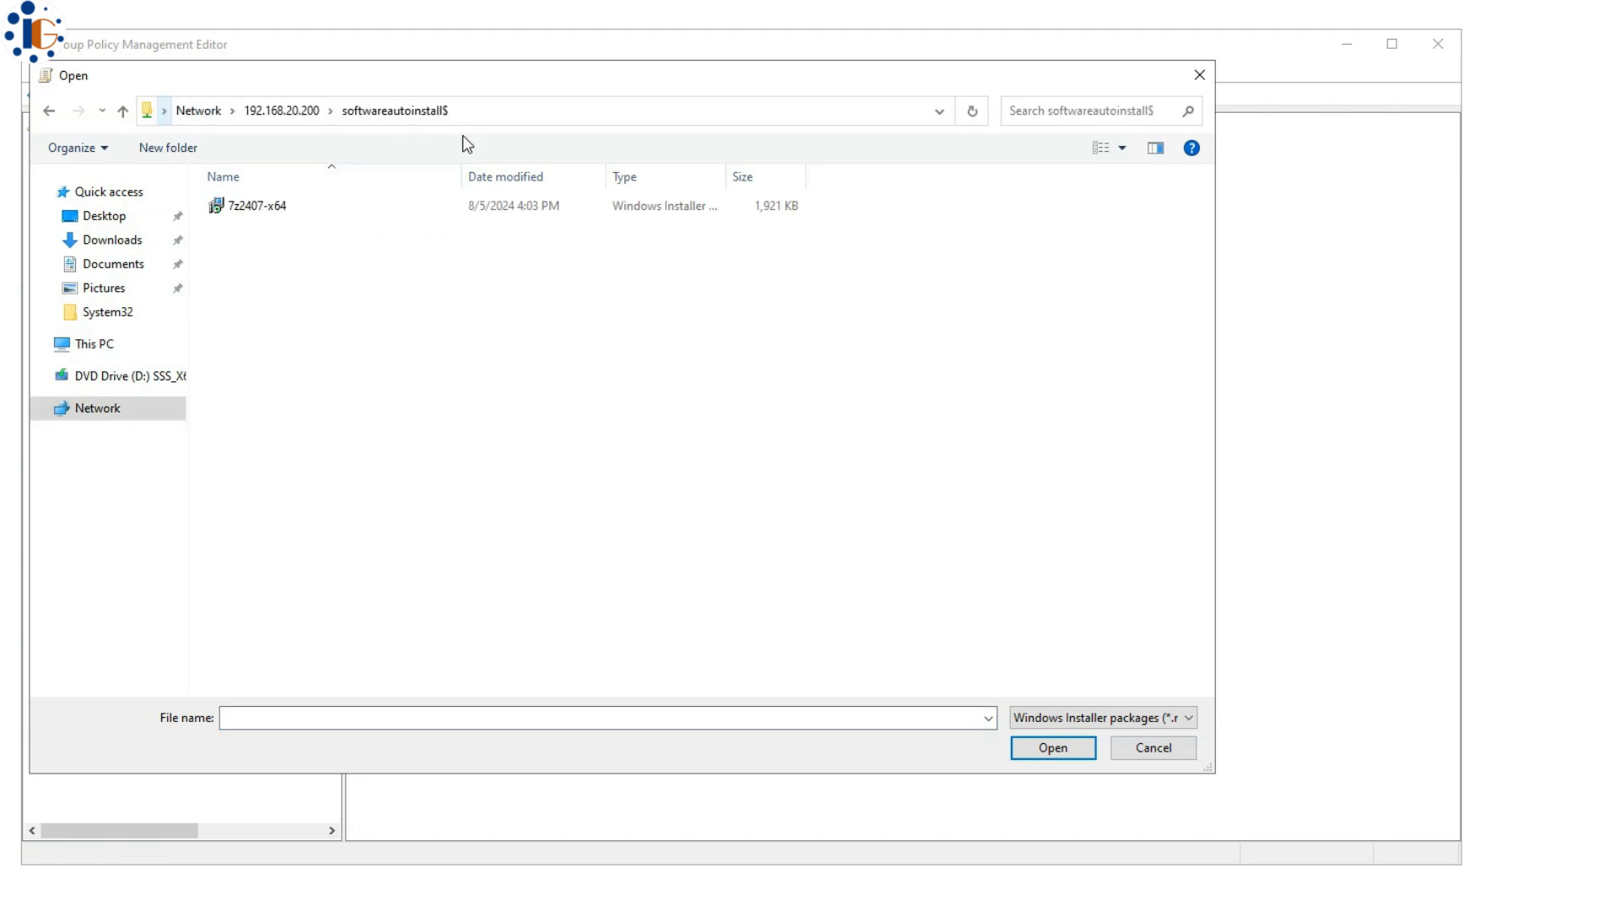
click(245, 205)
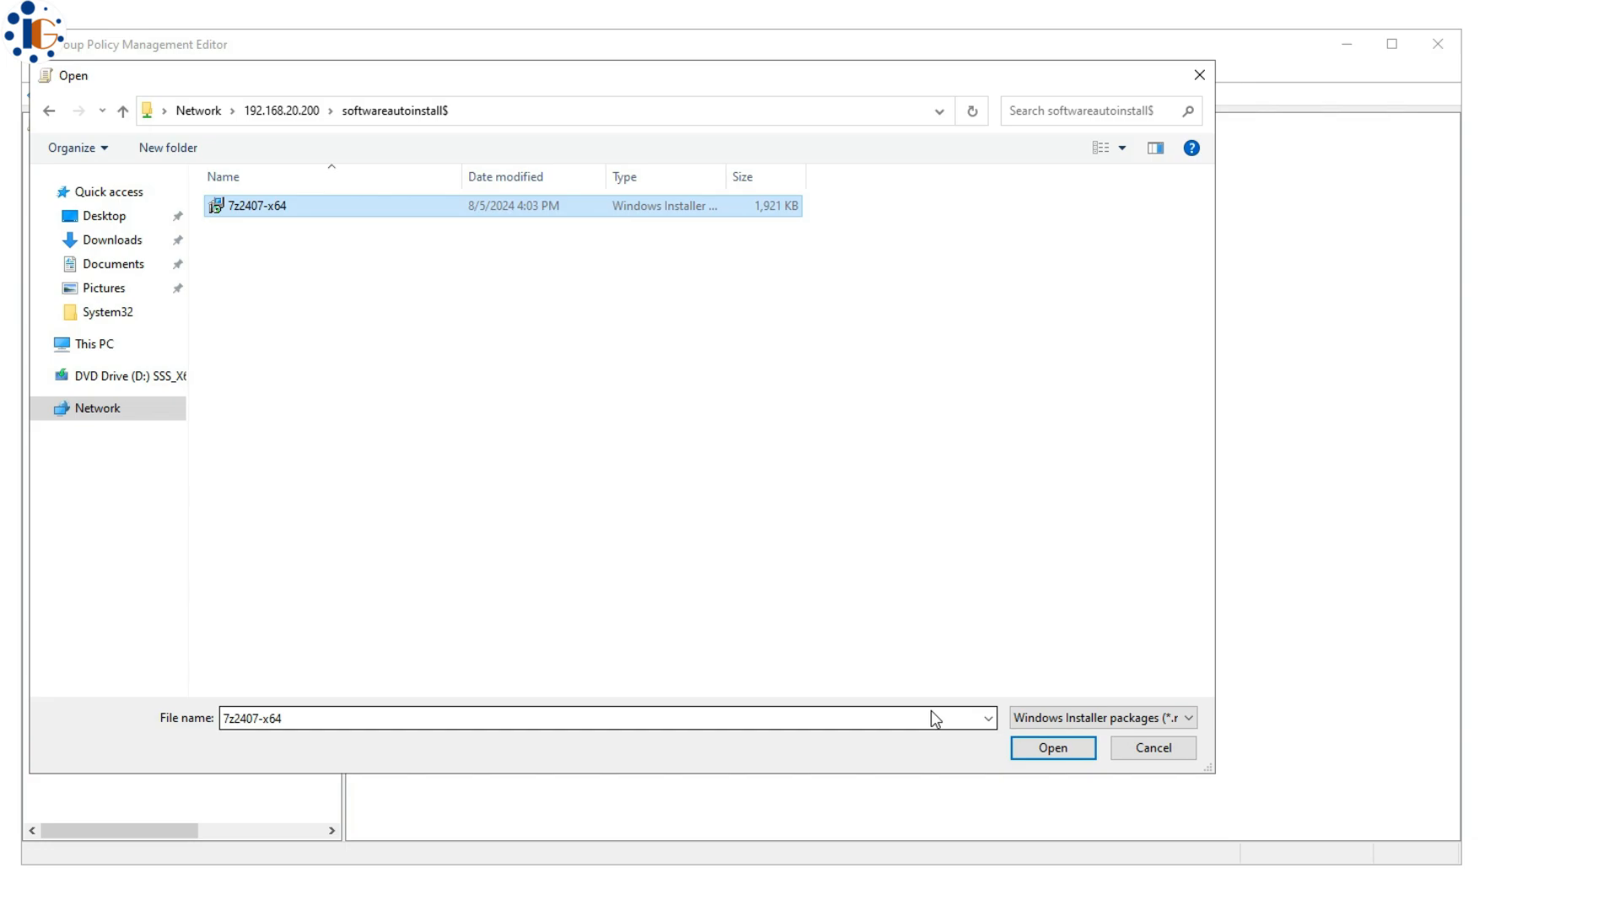
click(1026, 749)
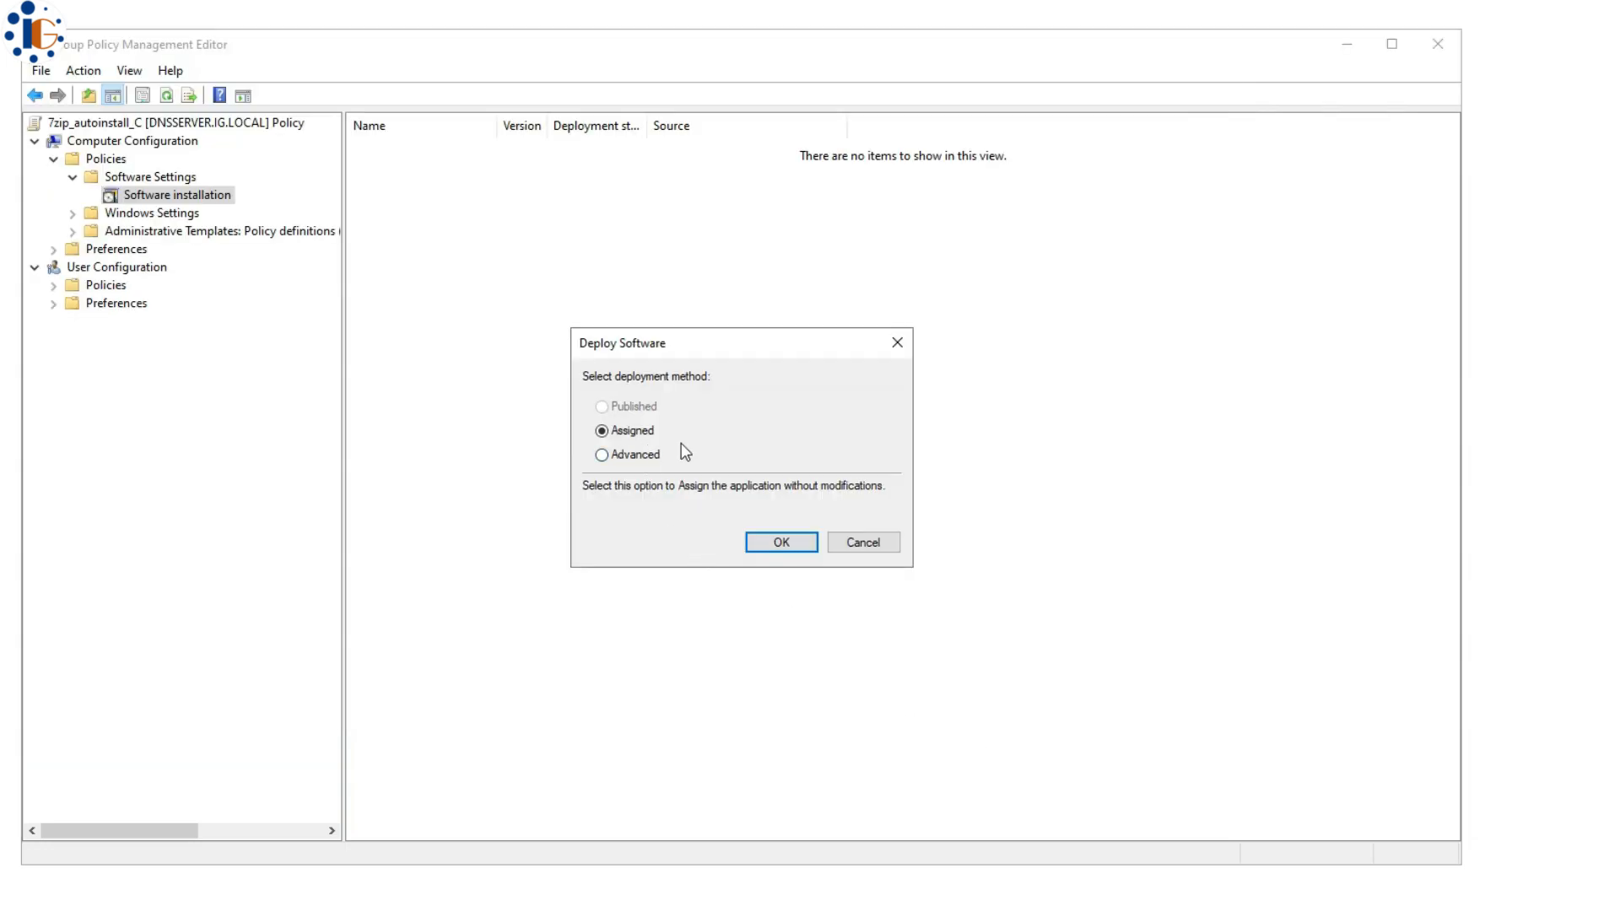
- Assign the 7-Zip package, make it uninstall when out of management scope, and review its properties tabs
click(782, 543)
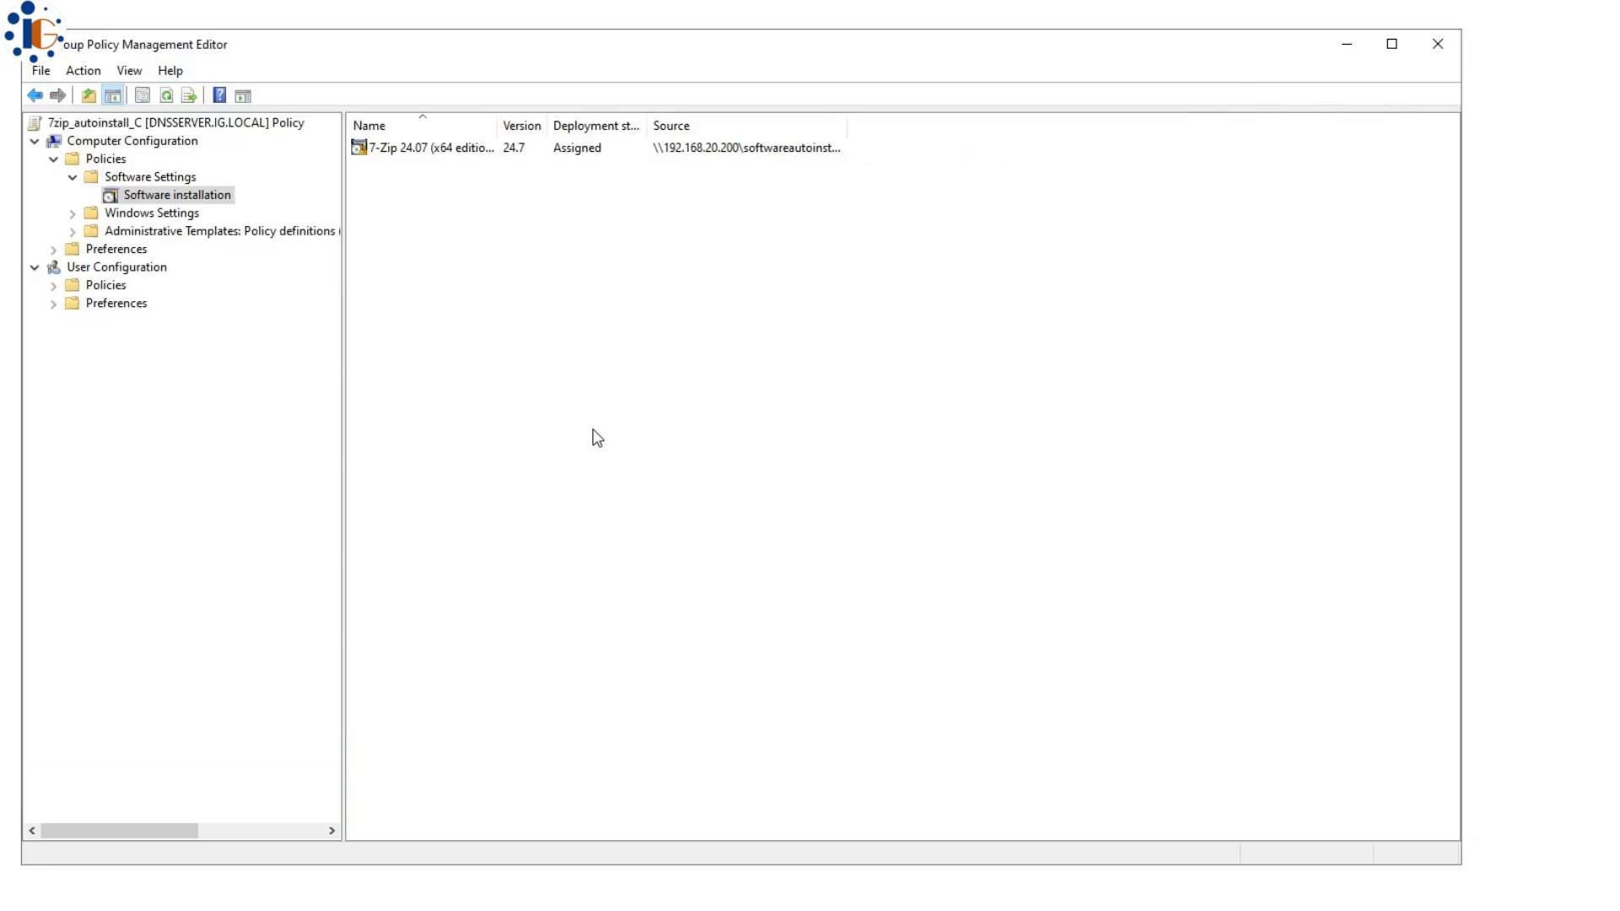
double_click(446, 156)
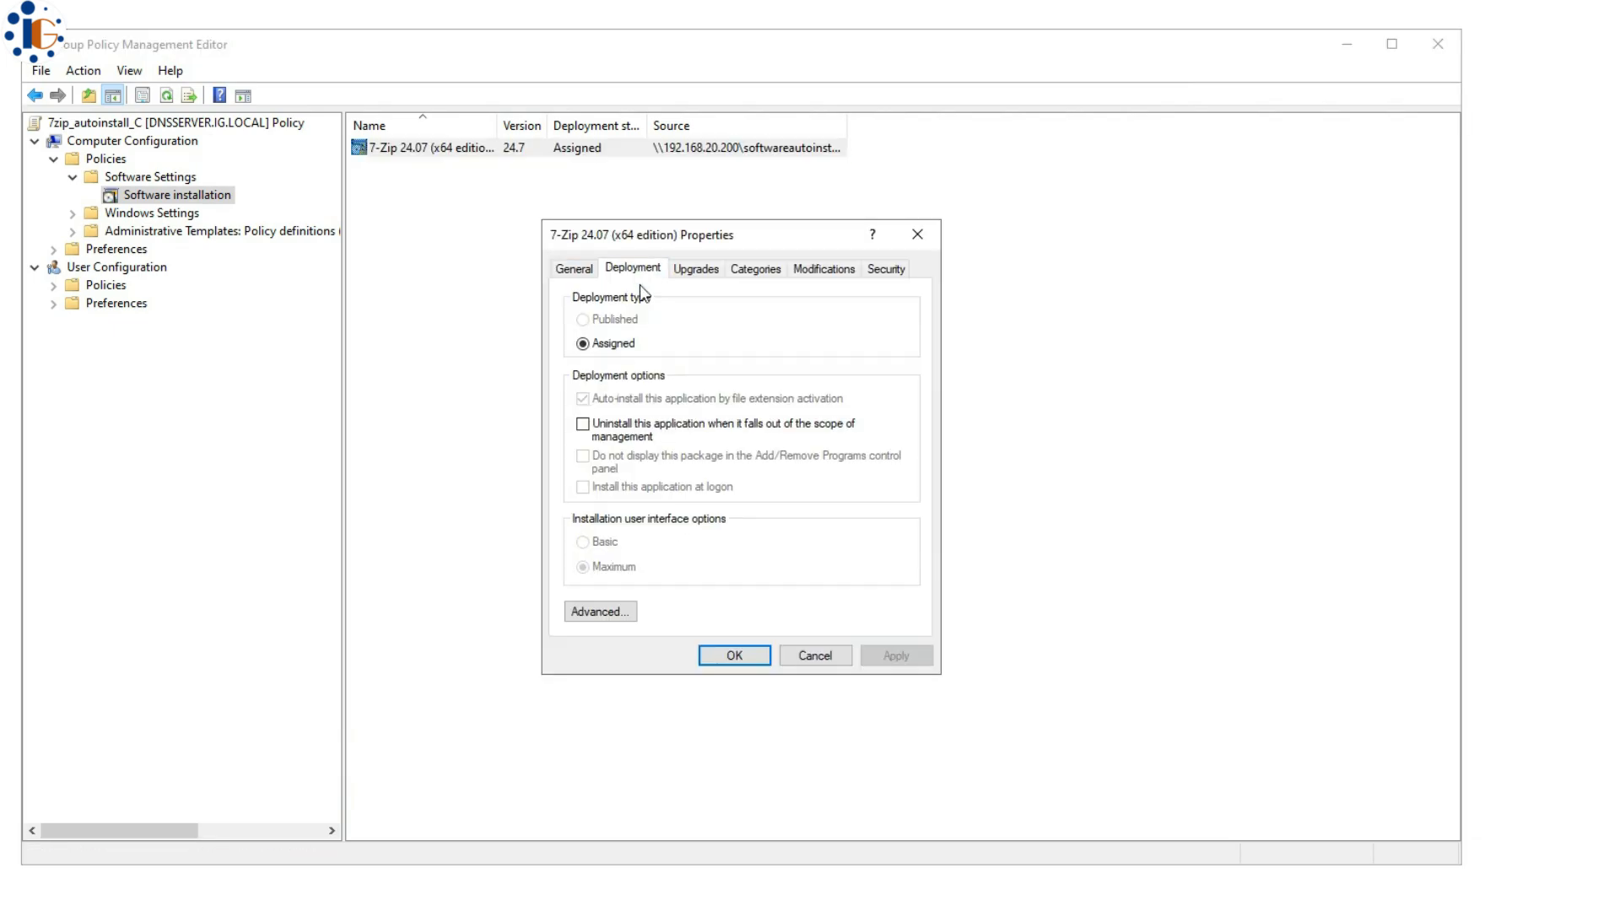
click(720, 431)
click(611, 611)
click(793, 620)
click(697, 270)
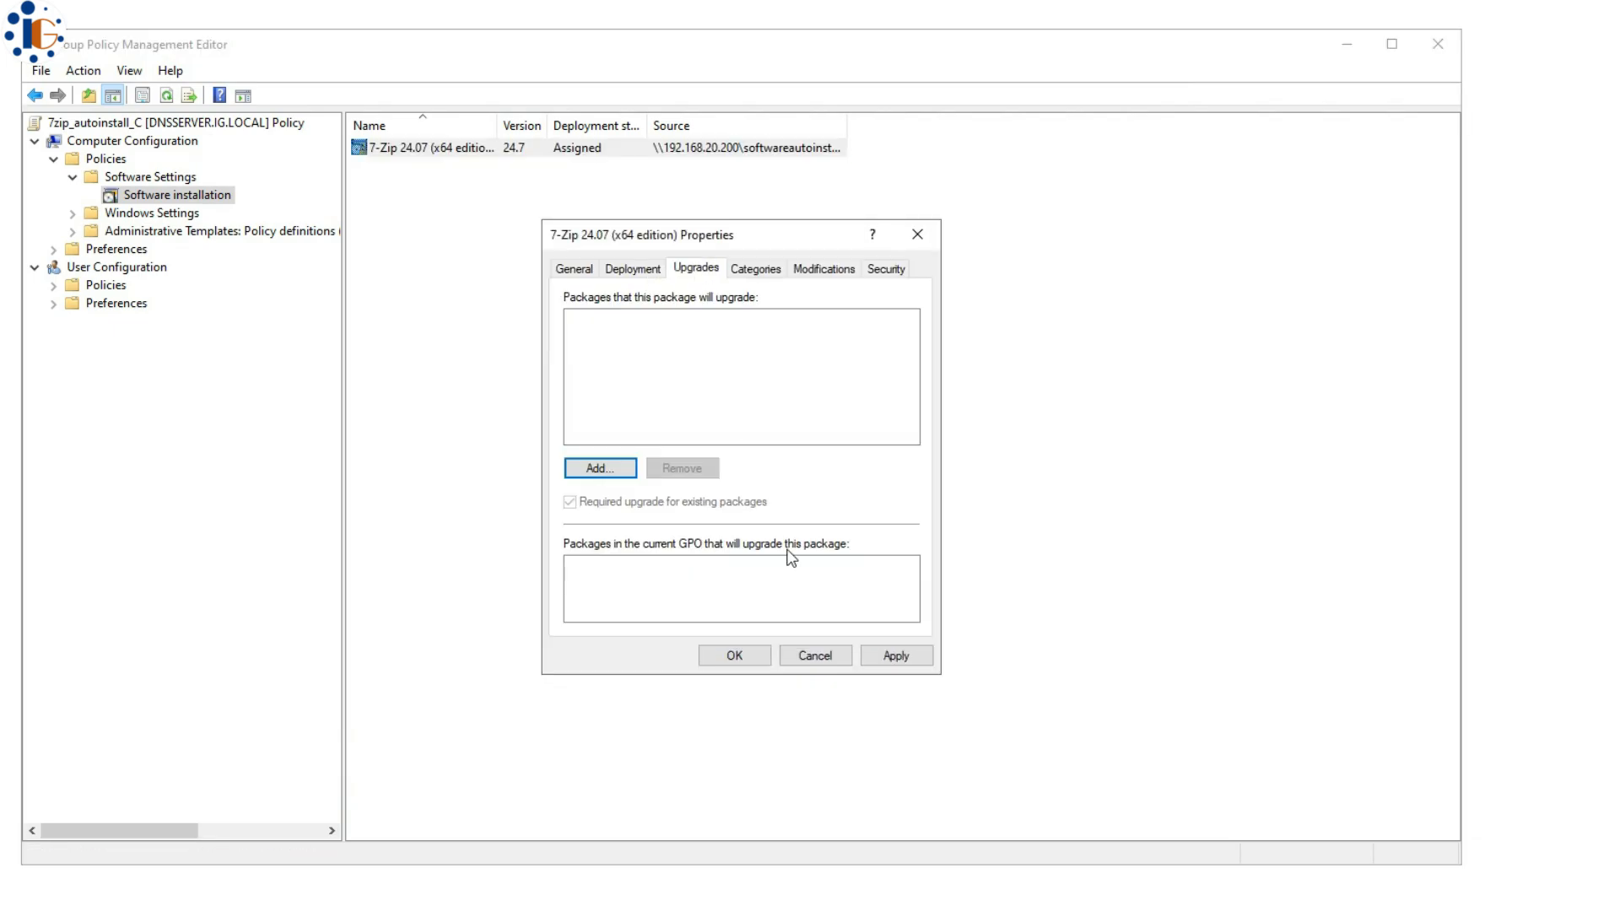
click(760, 275)
click(830, 272)
click(885, 271)
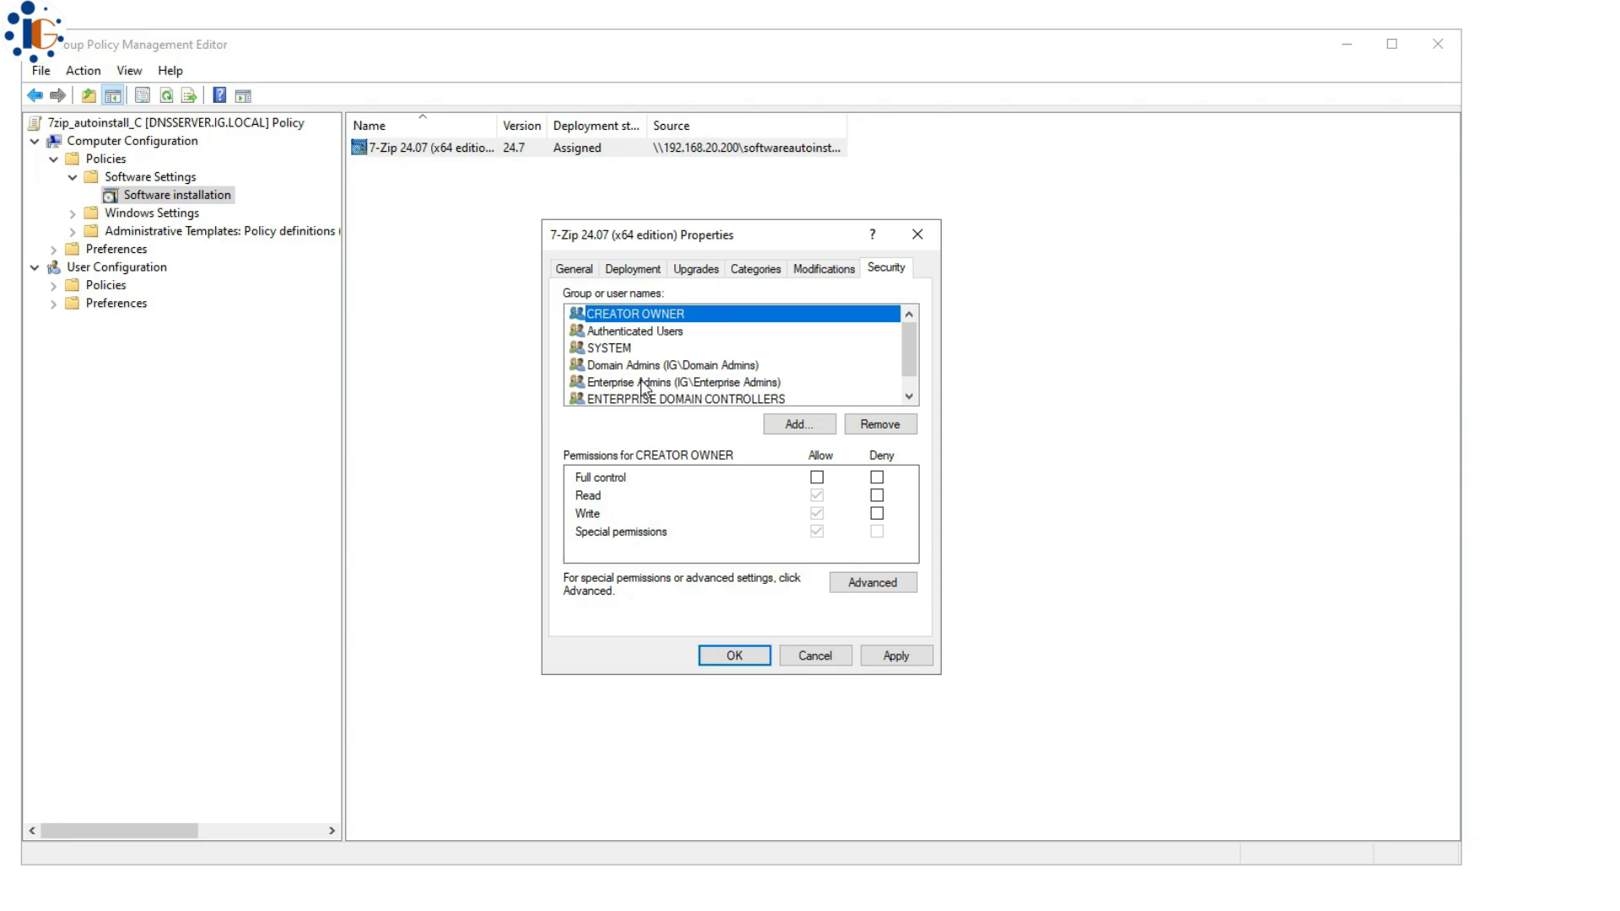
click(574, 268)
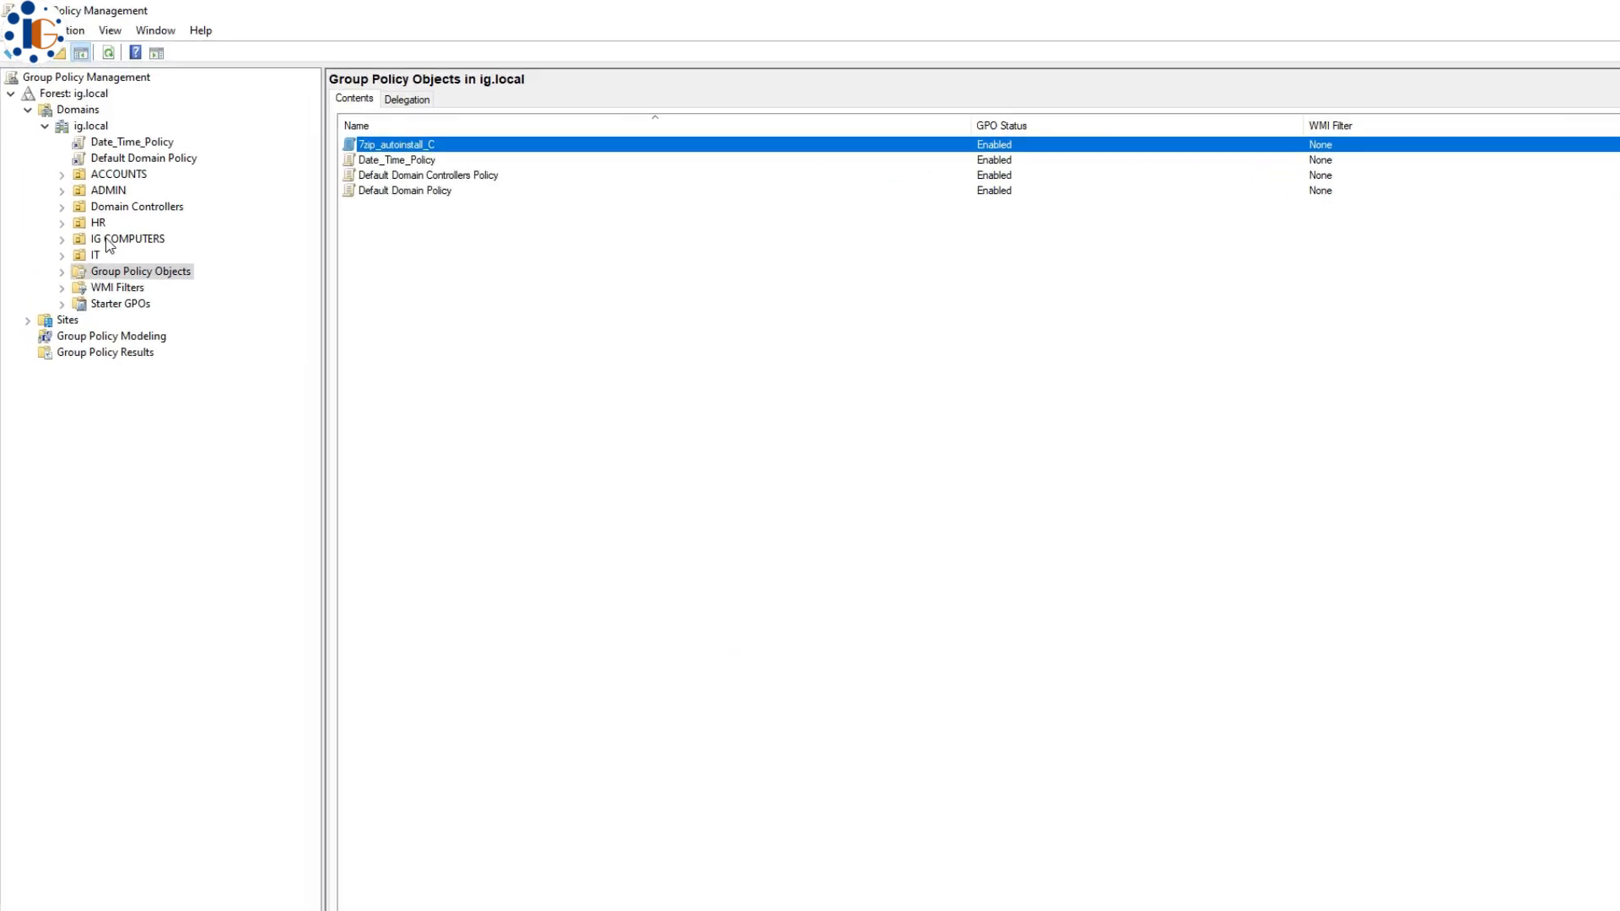
- Link the 7zip_autoinstall_C GPO to the IG COMPUTERS unit
click(108, 242)
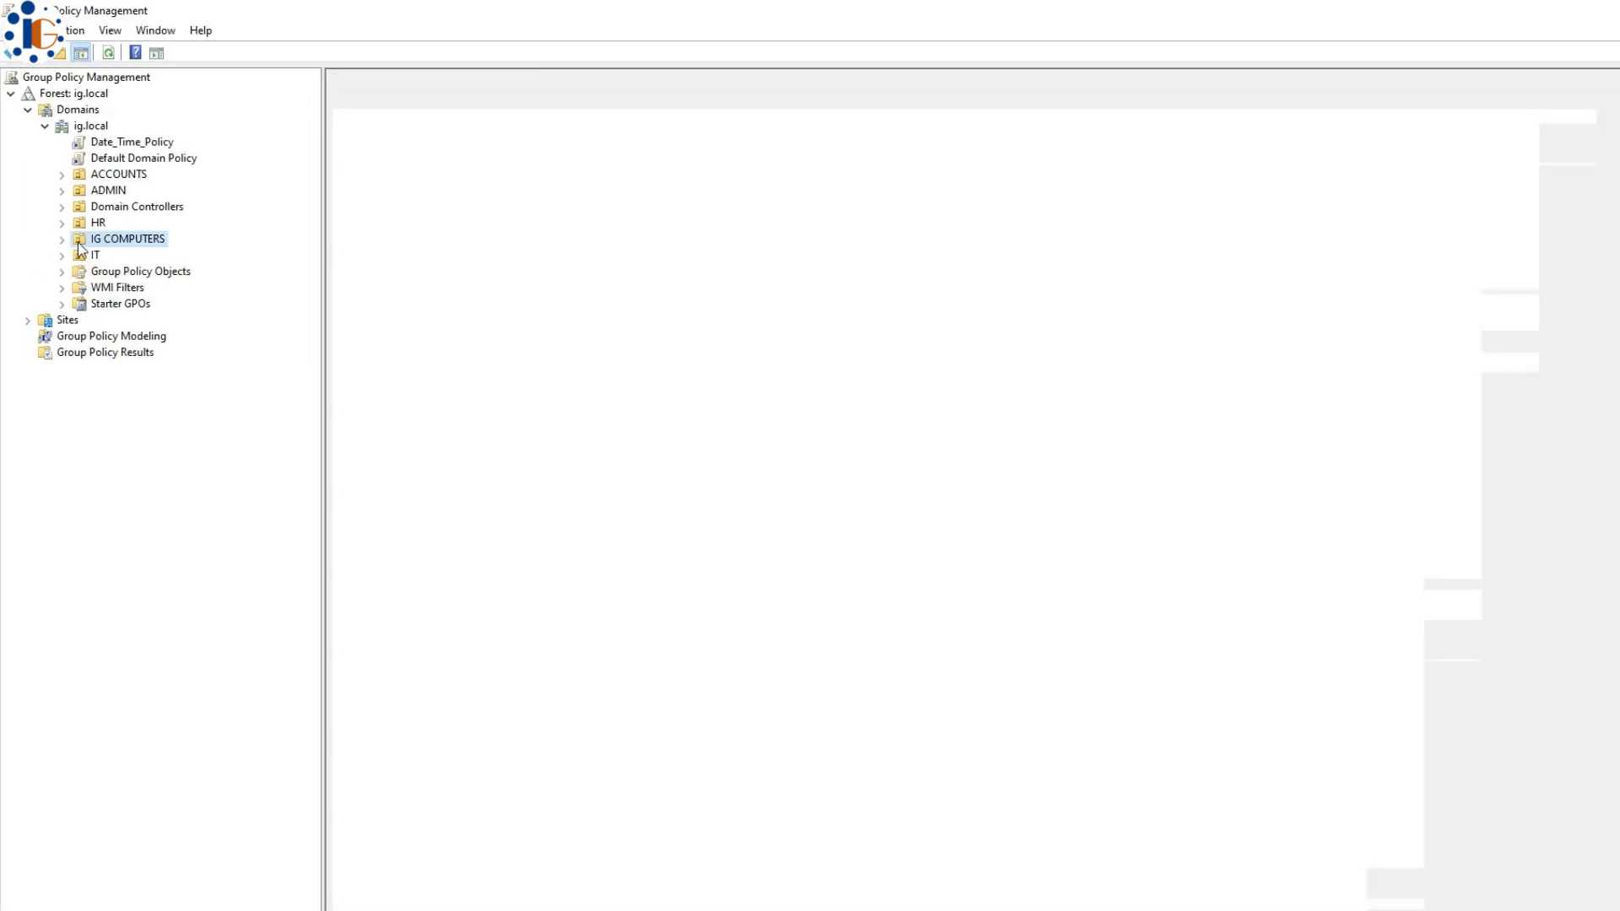
right_click(125, 244)
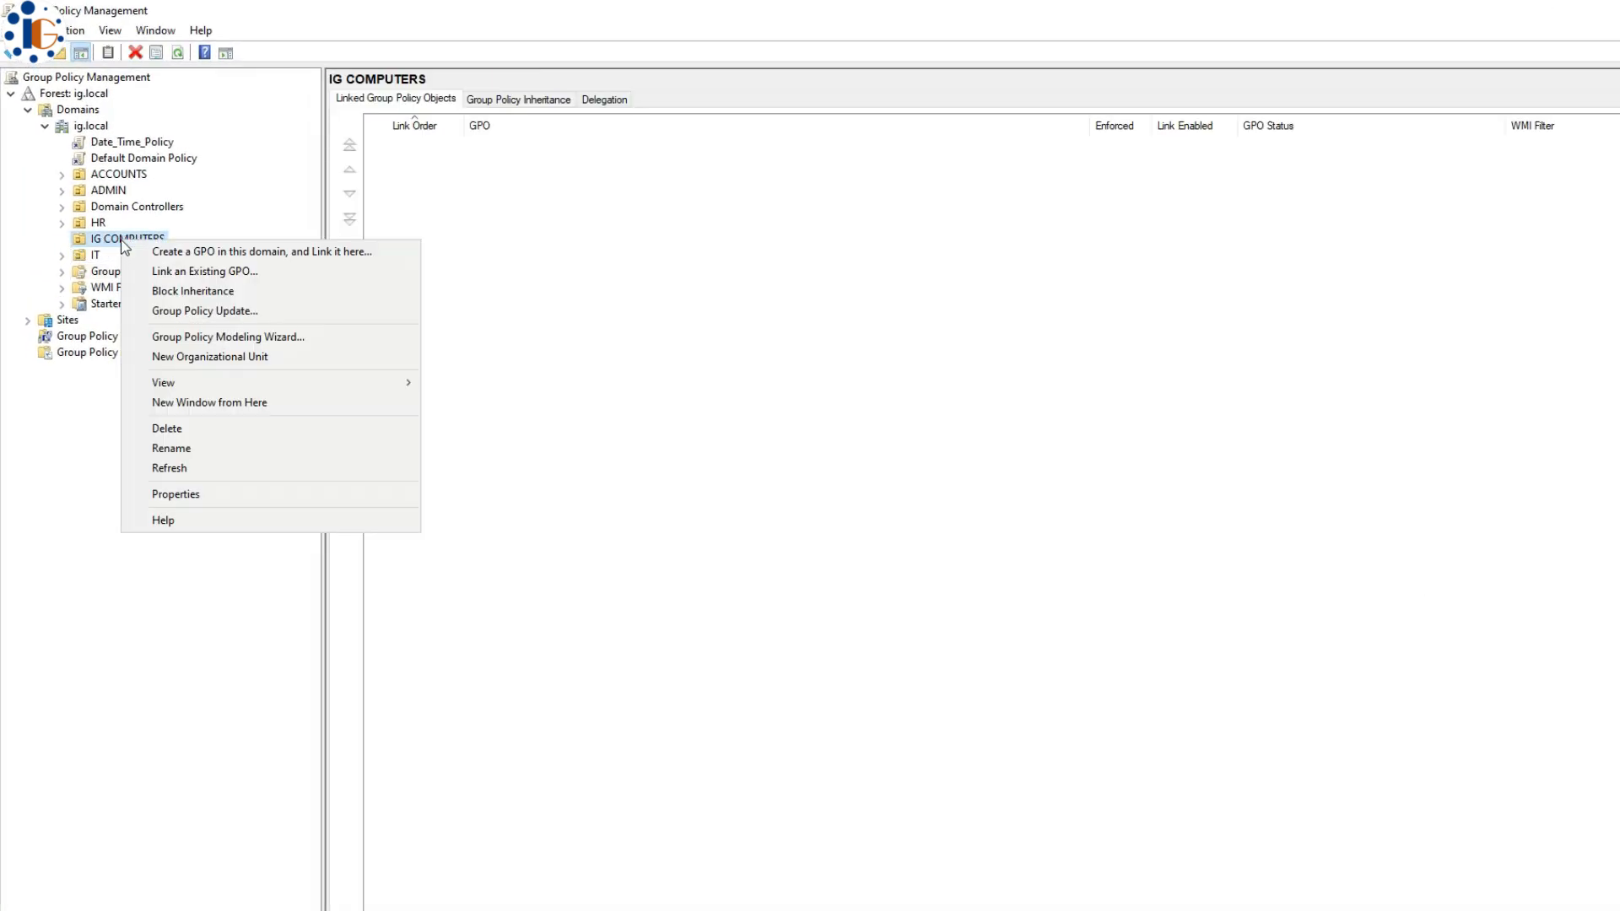
click(152, 268)
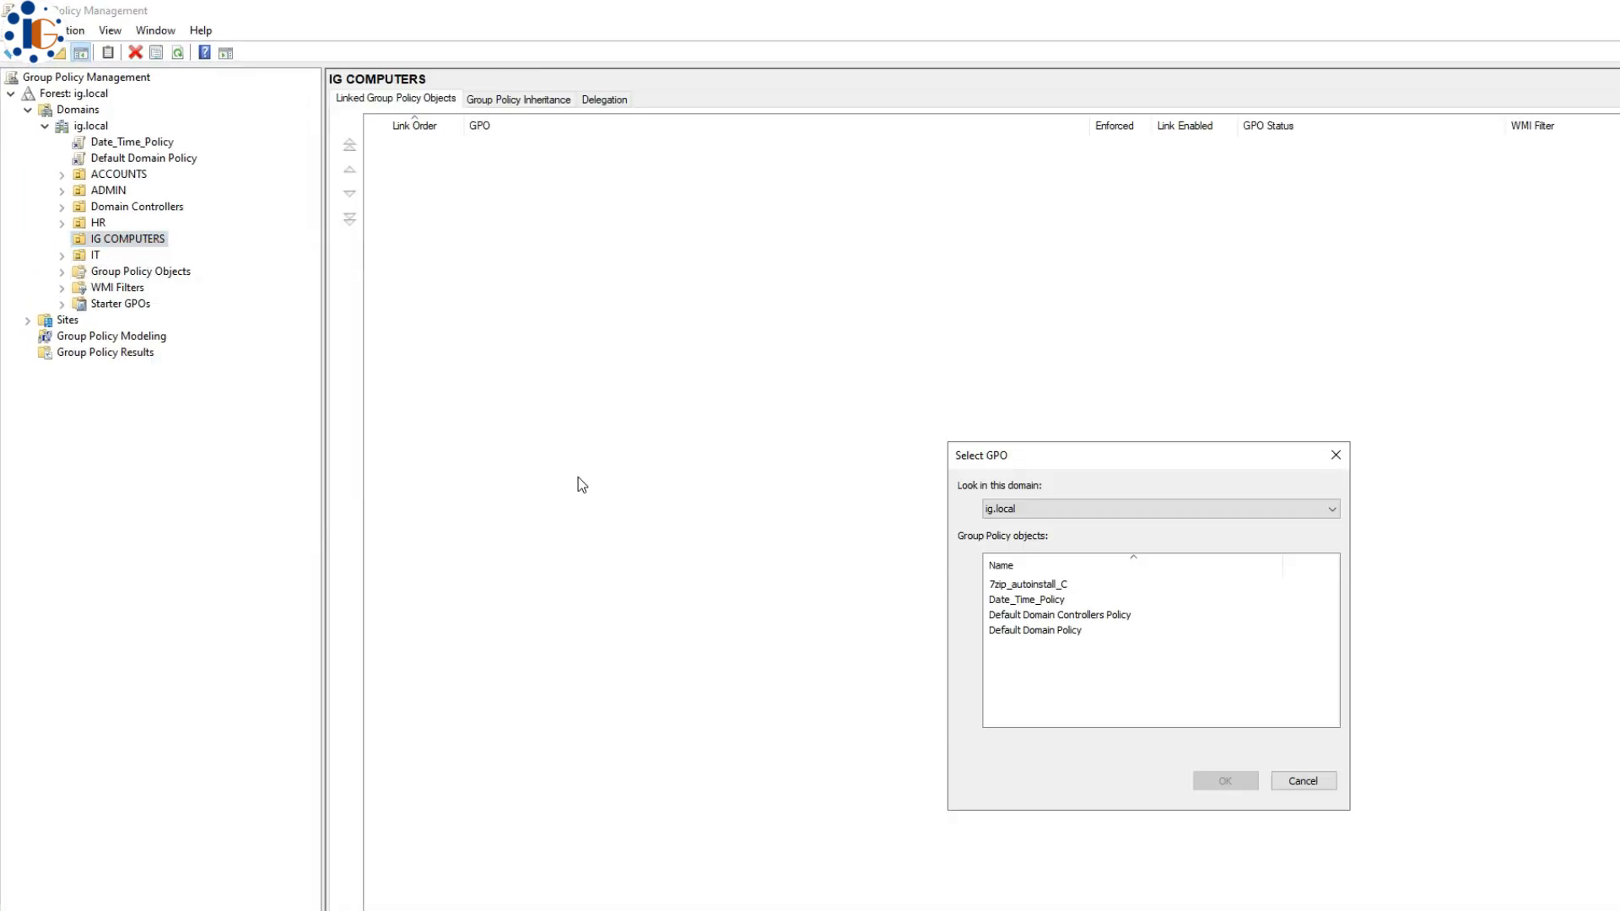
click(1041, 586)
click(1221, 780)
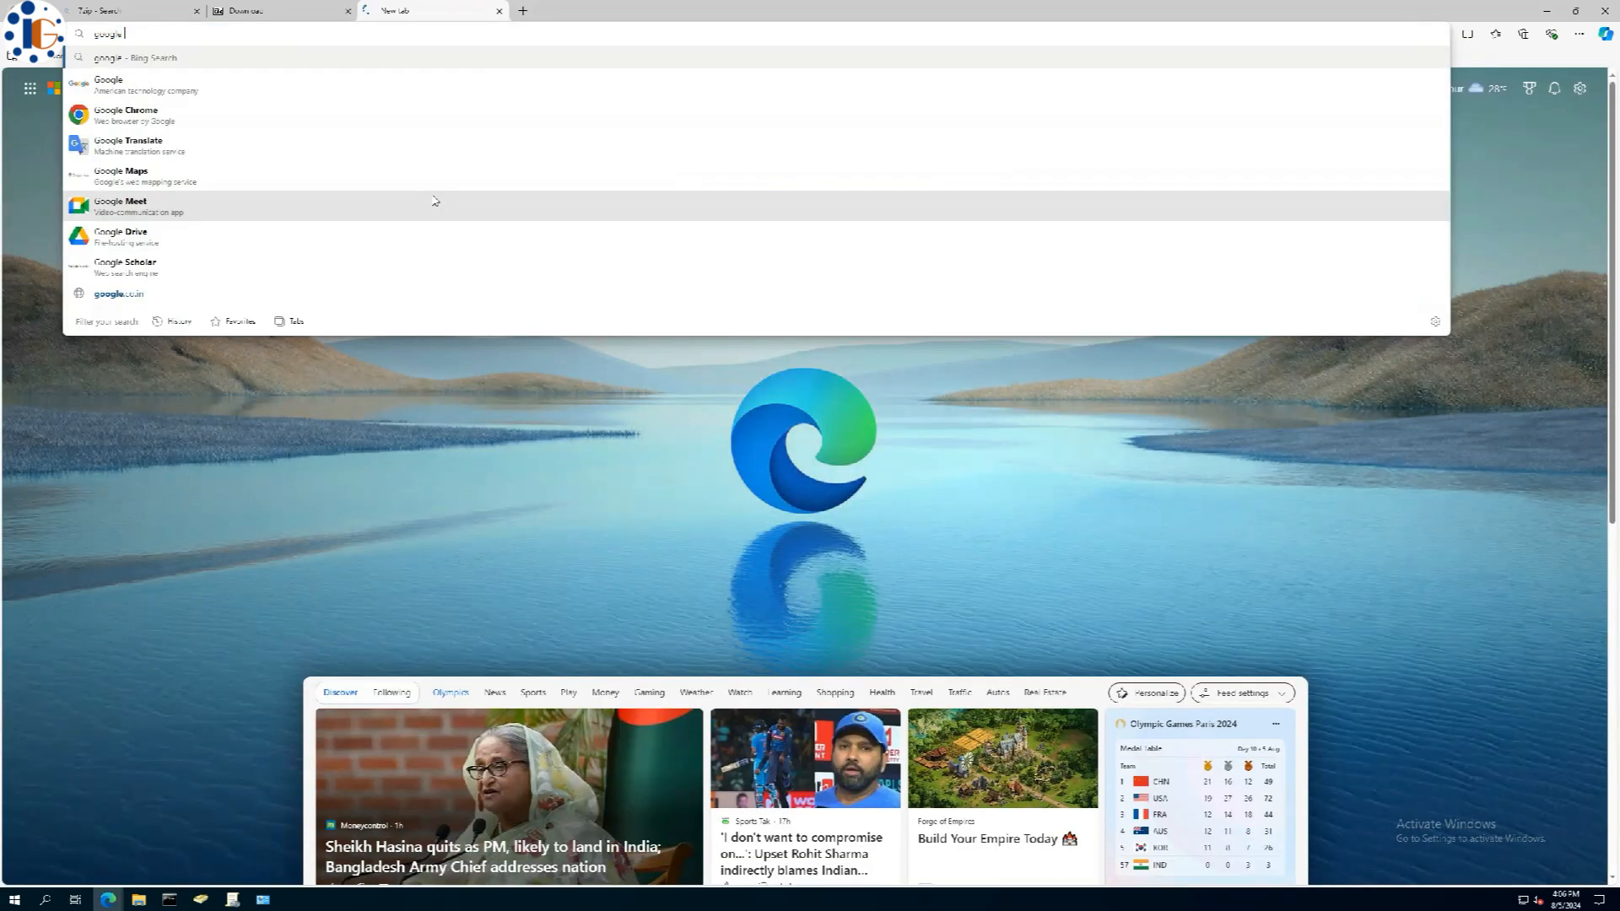
- Search 'chrome enterprise download' and download the 64-bit Chrome Enterprise Bundle
text(chrome enterprise download)
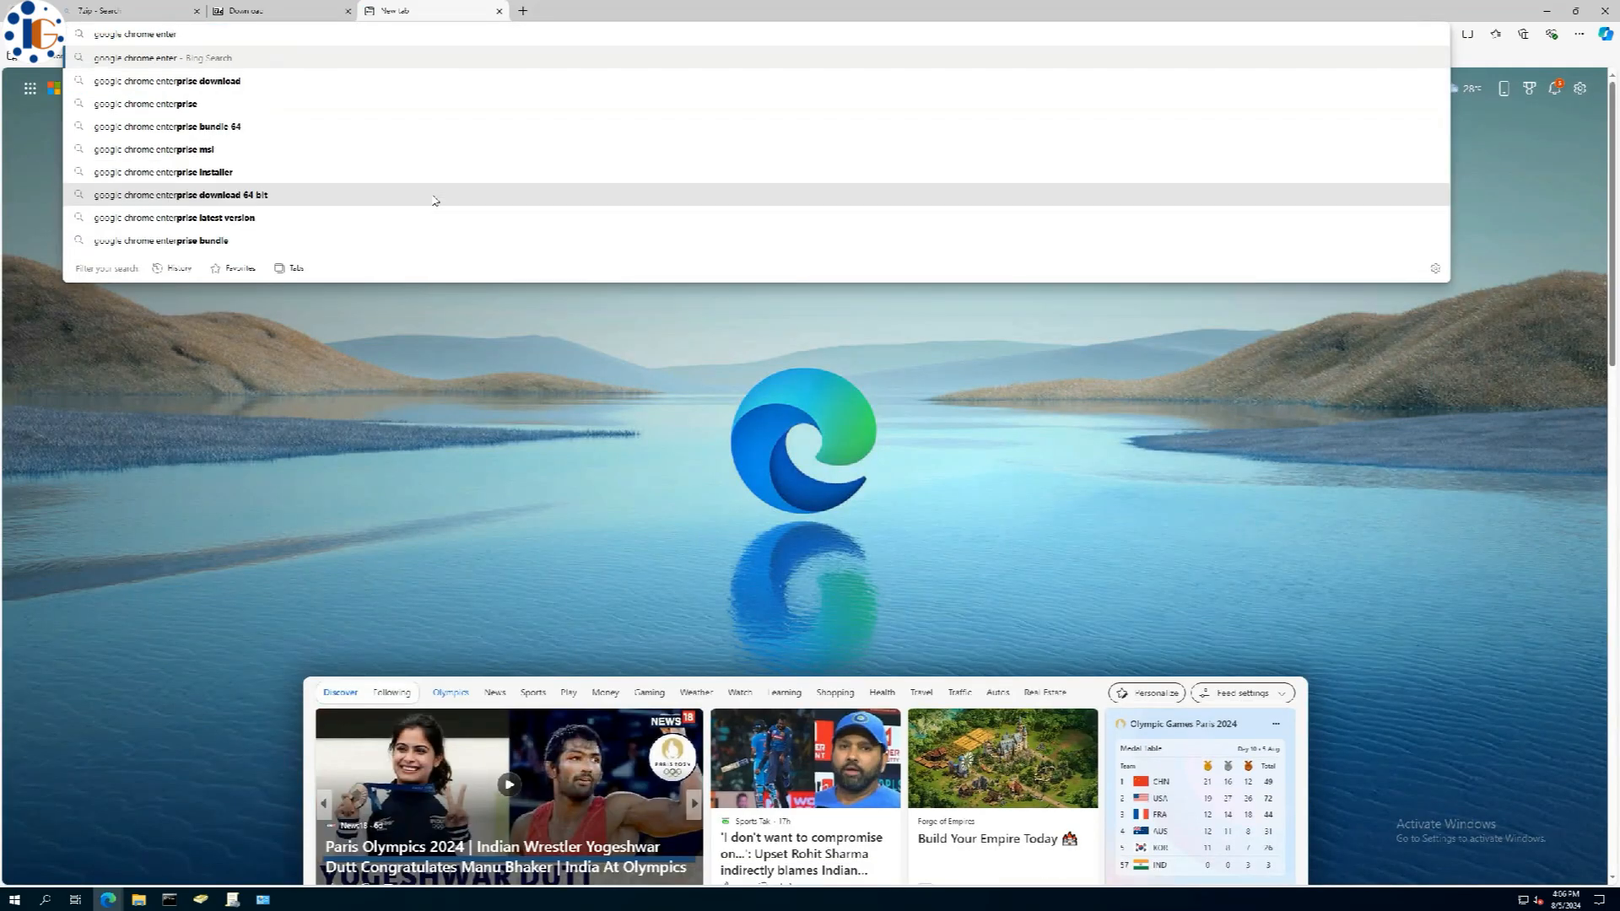
key(Return)
click(380, 647)
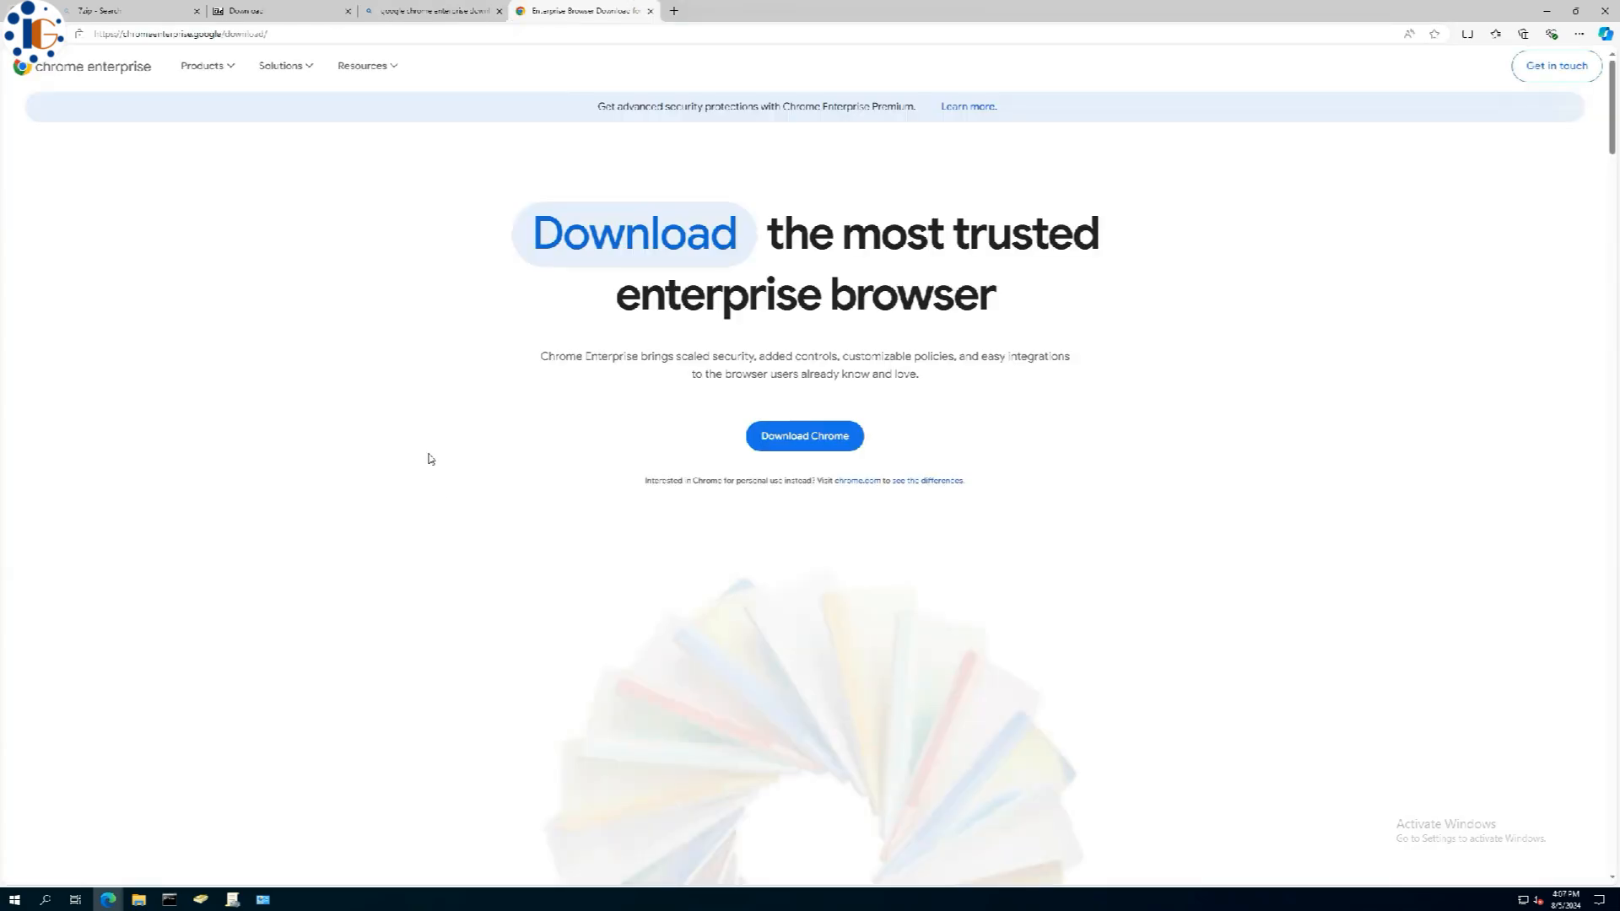
click(804, 435)
click(651, 369)
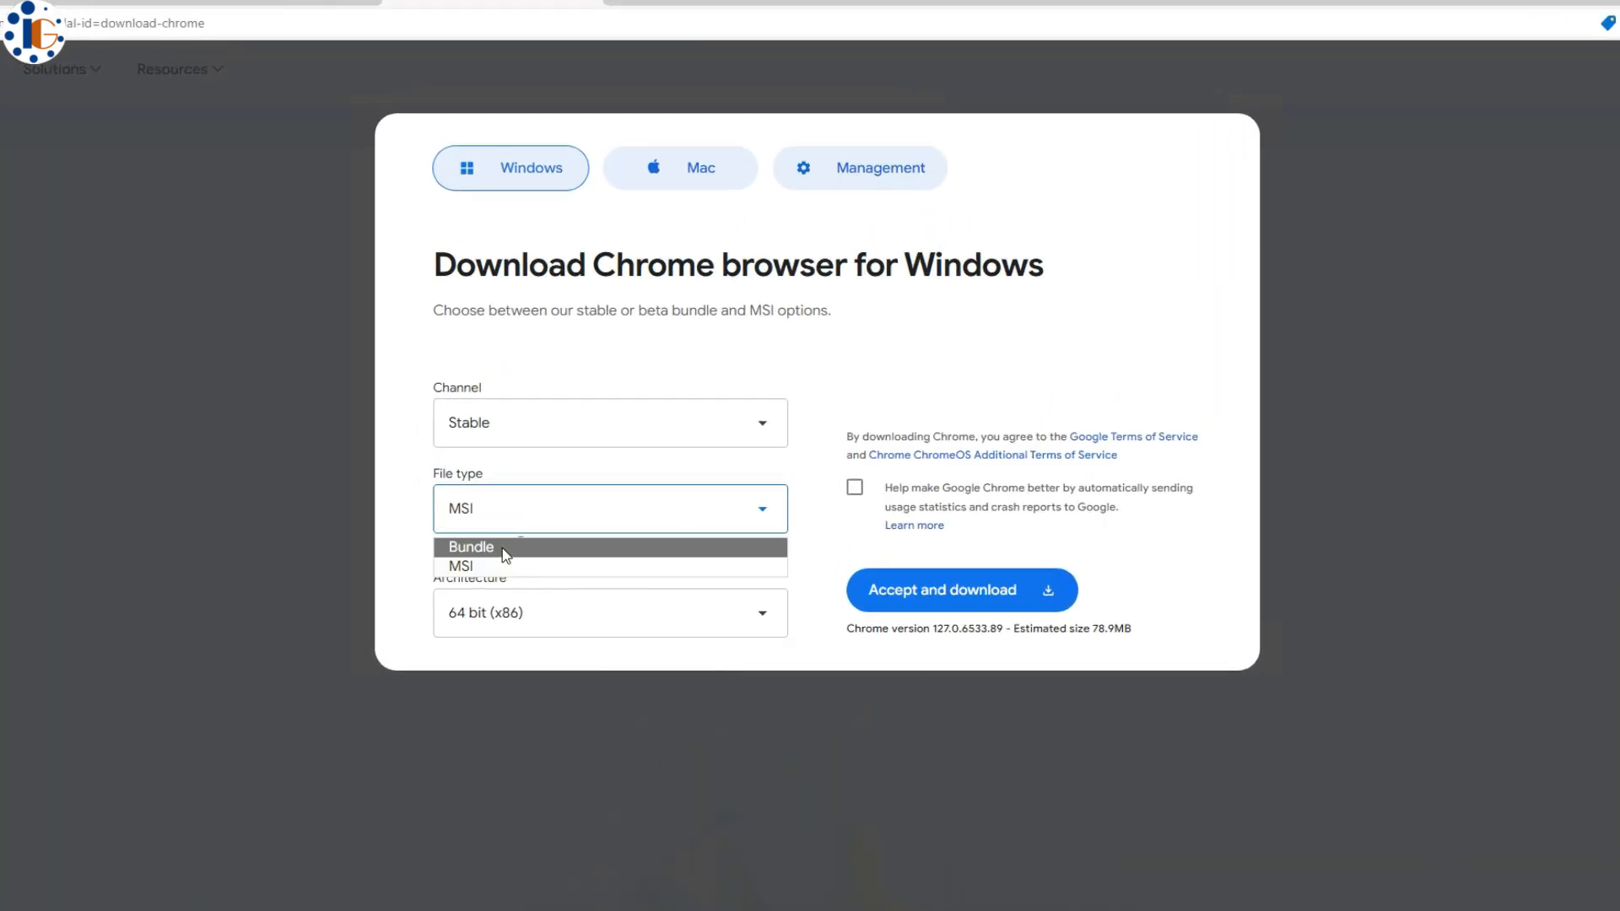
click(590, 393)
click(684, 435)
click(638, 606)
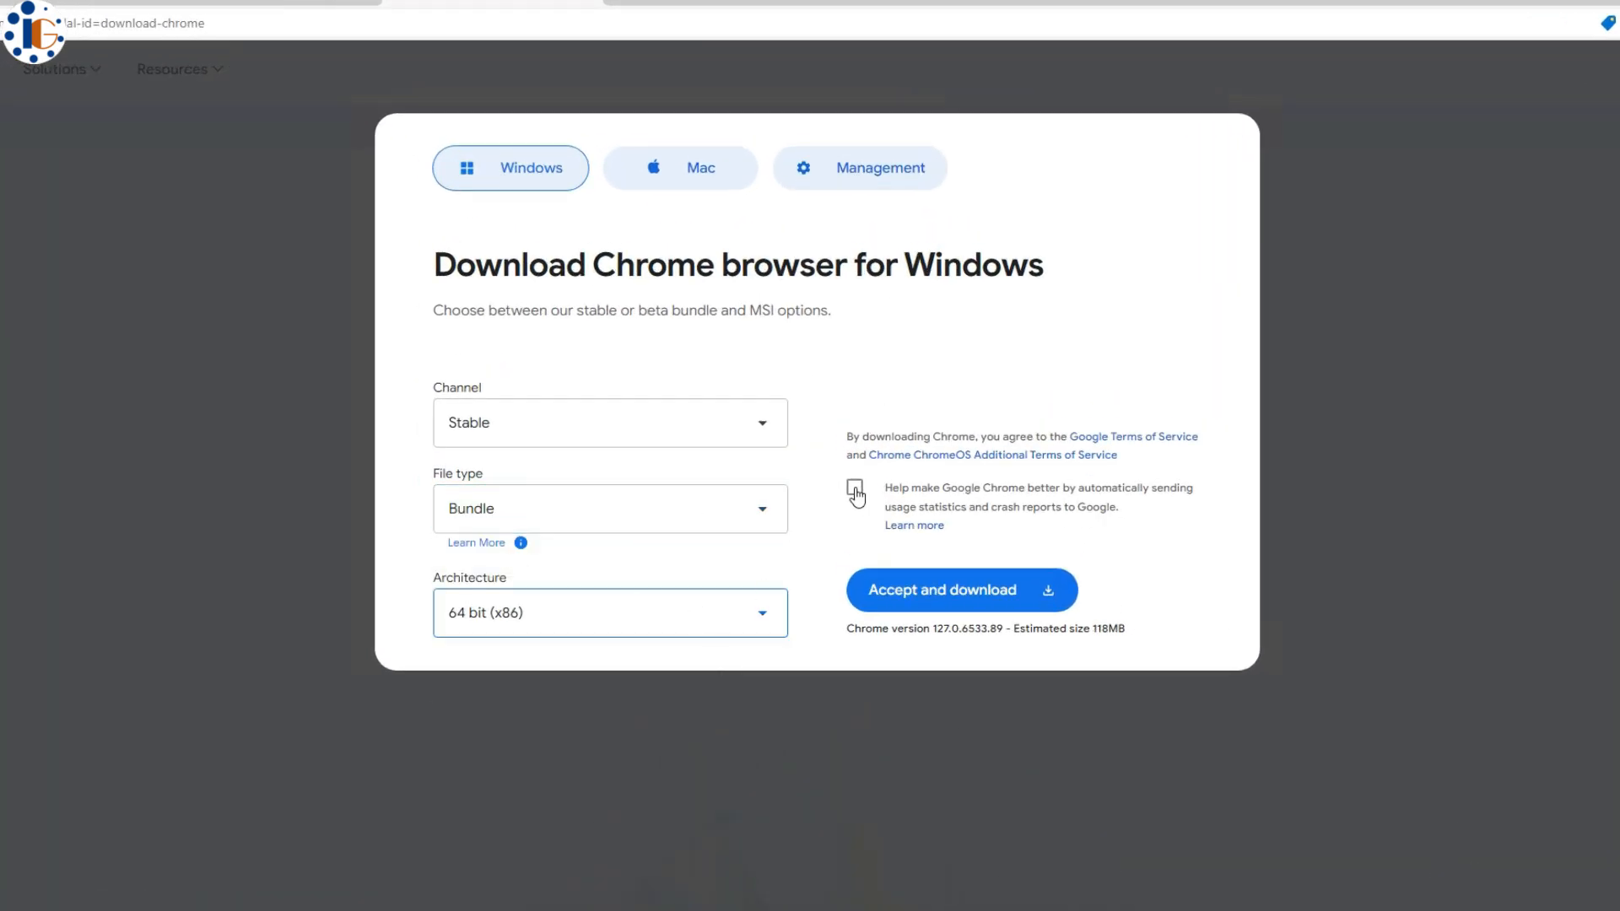
click(854, 487)
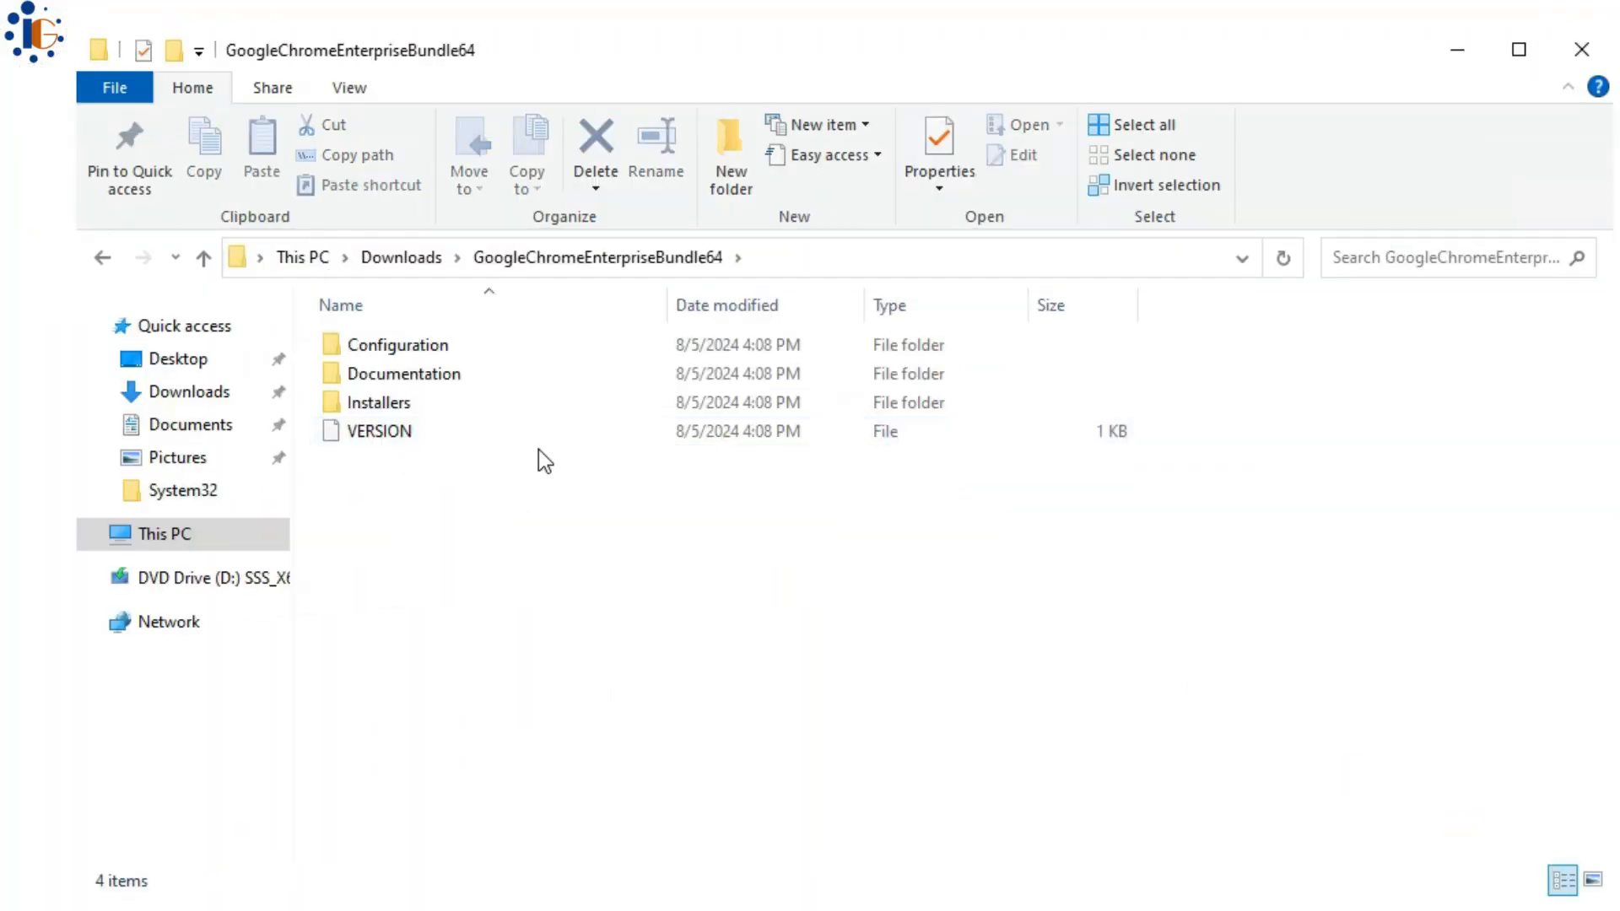
- Copy the GoogleChromeStandaloneEnterprise64 installer from Installers into C:\softwareautoinstall
double_click(495, 402)
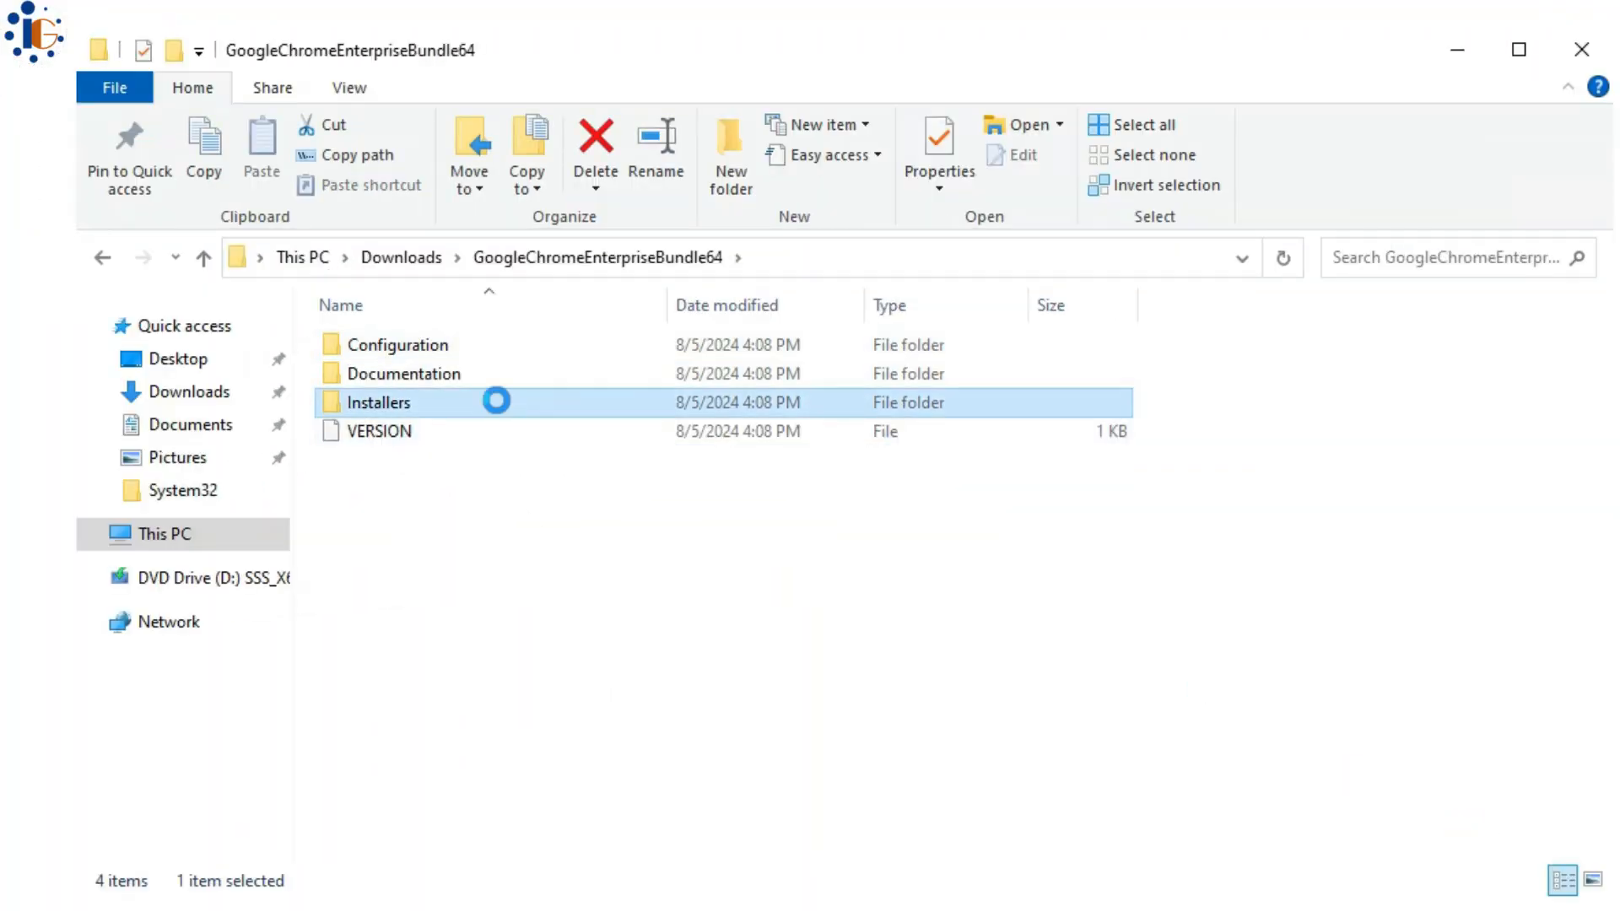
click(549, 372)
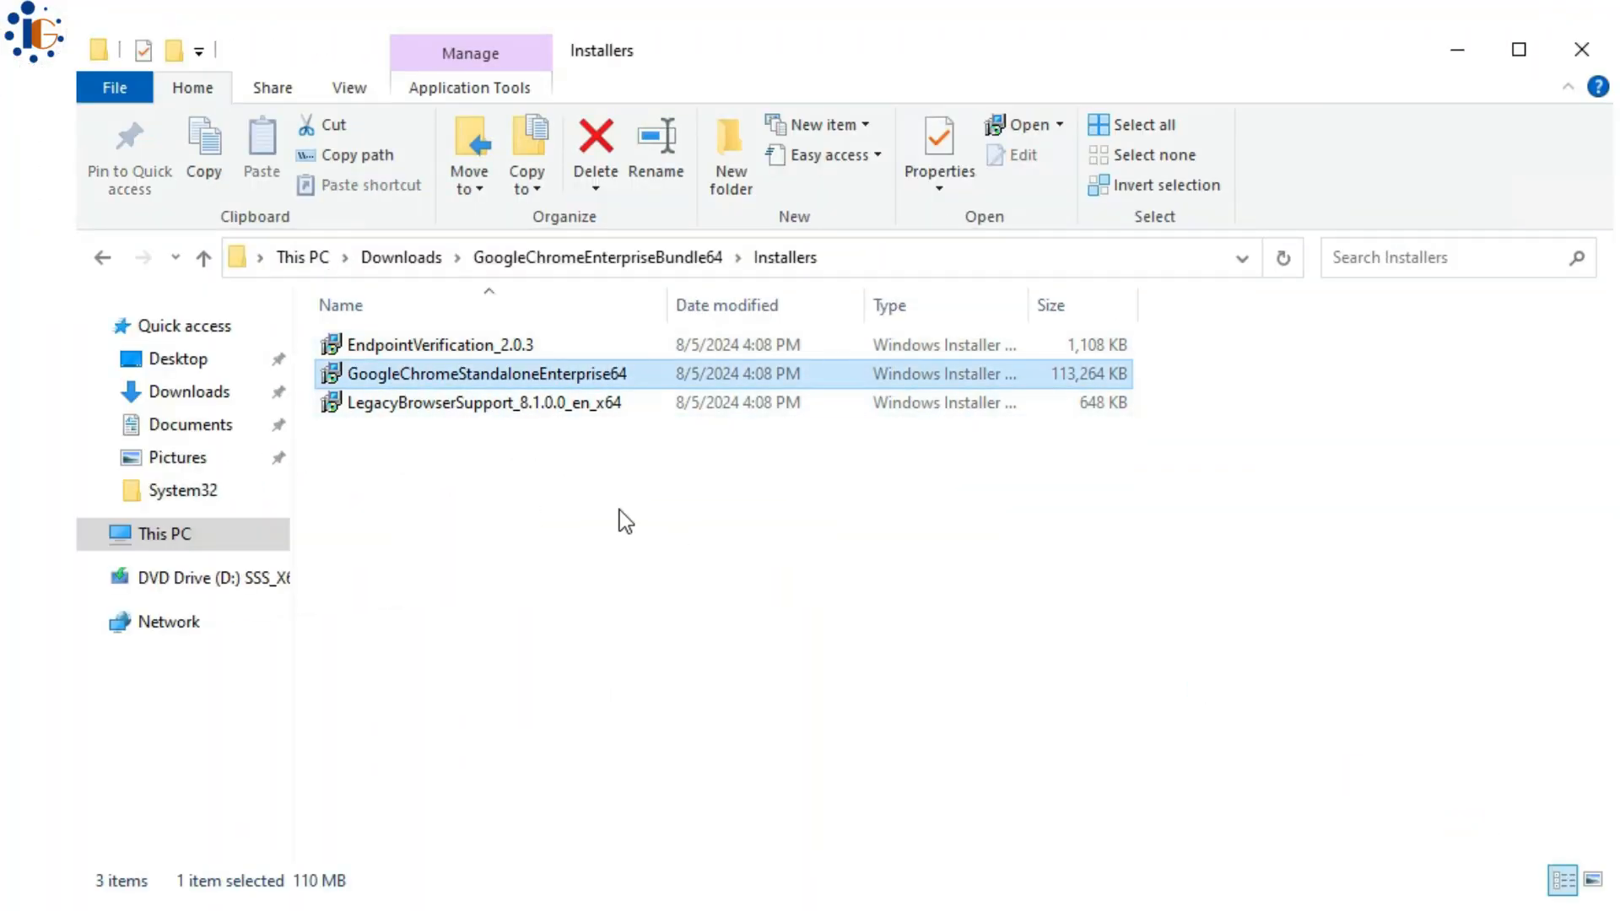
right_click(533, 379)
click(632, 723)
click(279, 534)
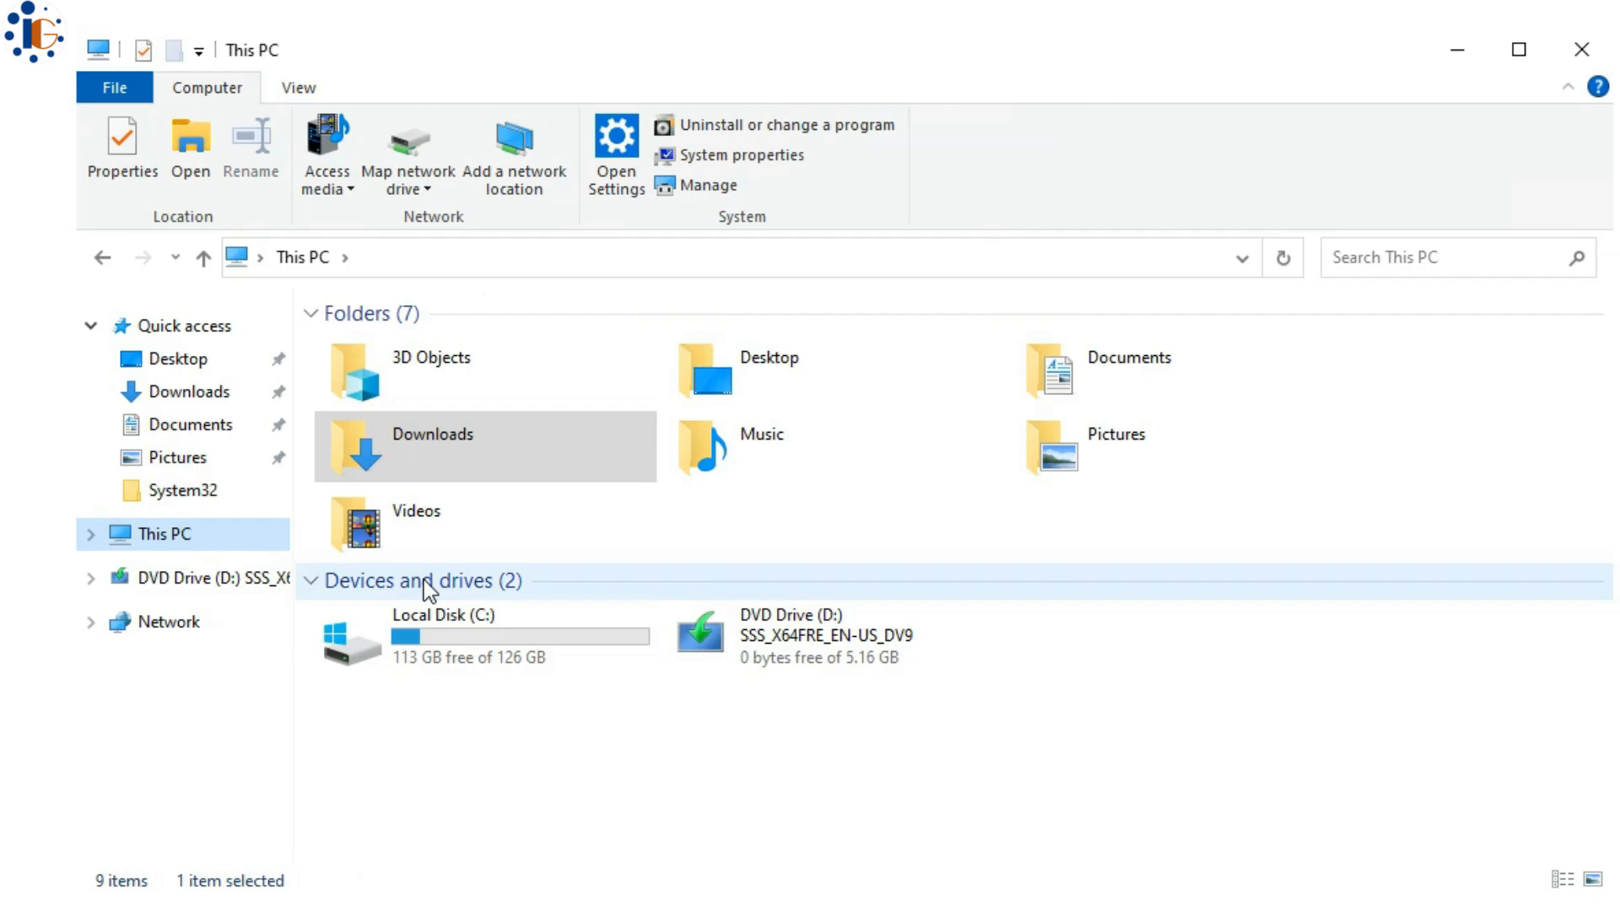
double_click(430, 625)
double_click(405, 423)
right_click(457, 495)
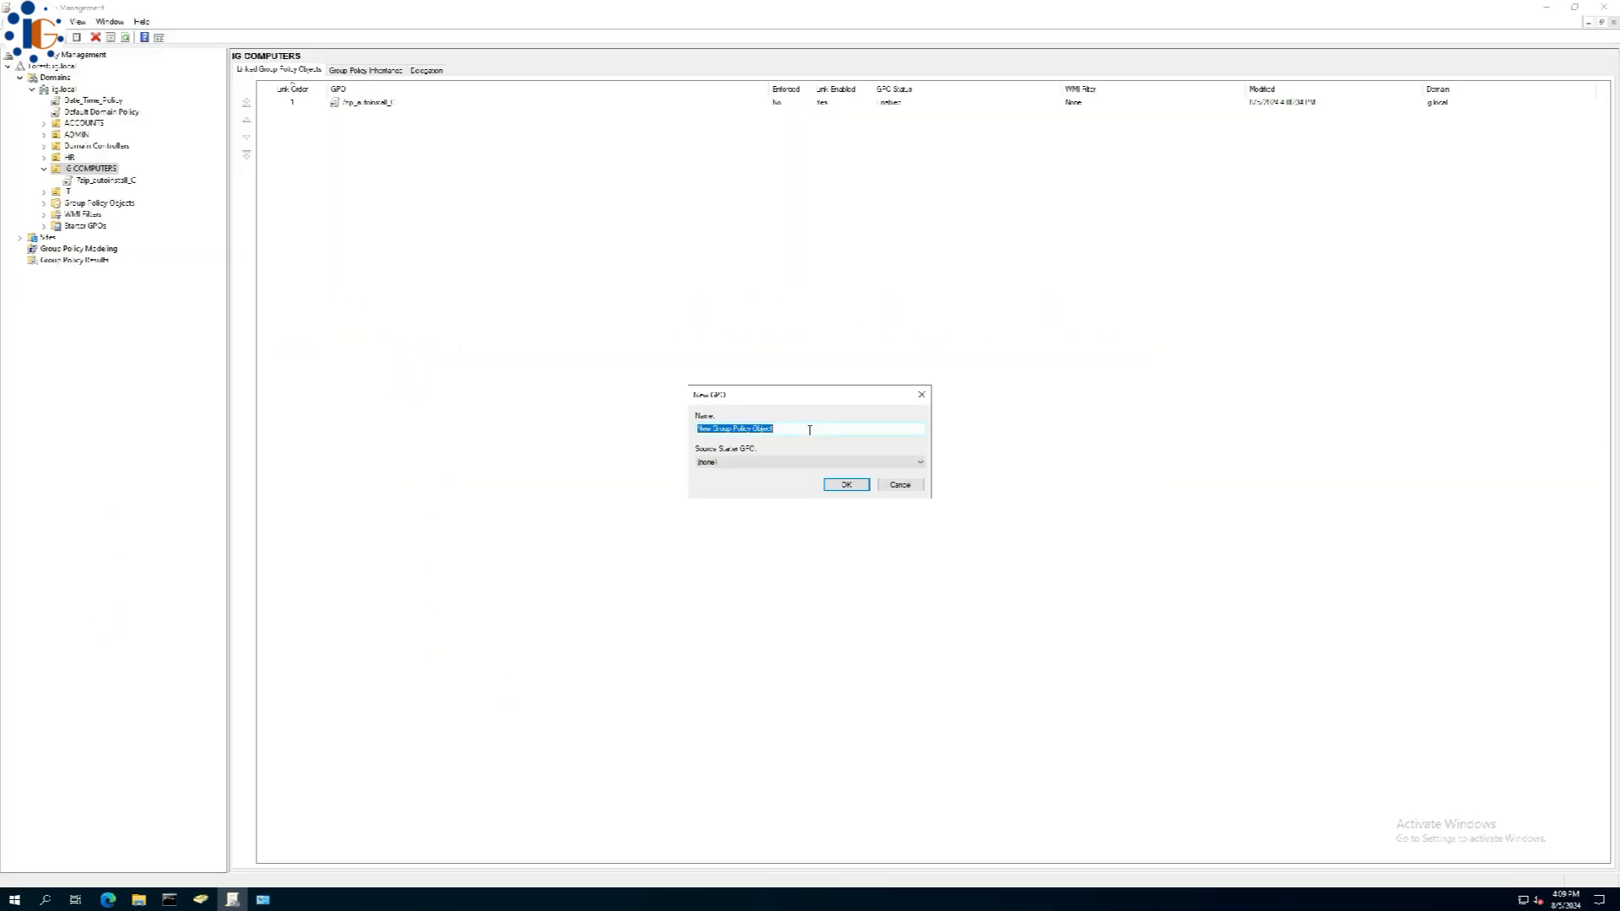
- Create the Google_Chrome_autoinstall_C GPO and add the GoogleChromeStandaloneEnterprise64 package to its Software installation
text(Goog)
text(le_Chrome_autoinstall_C)
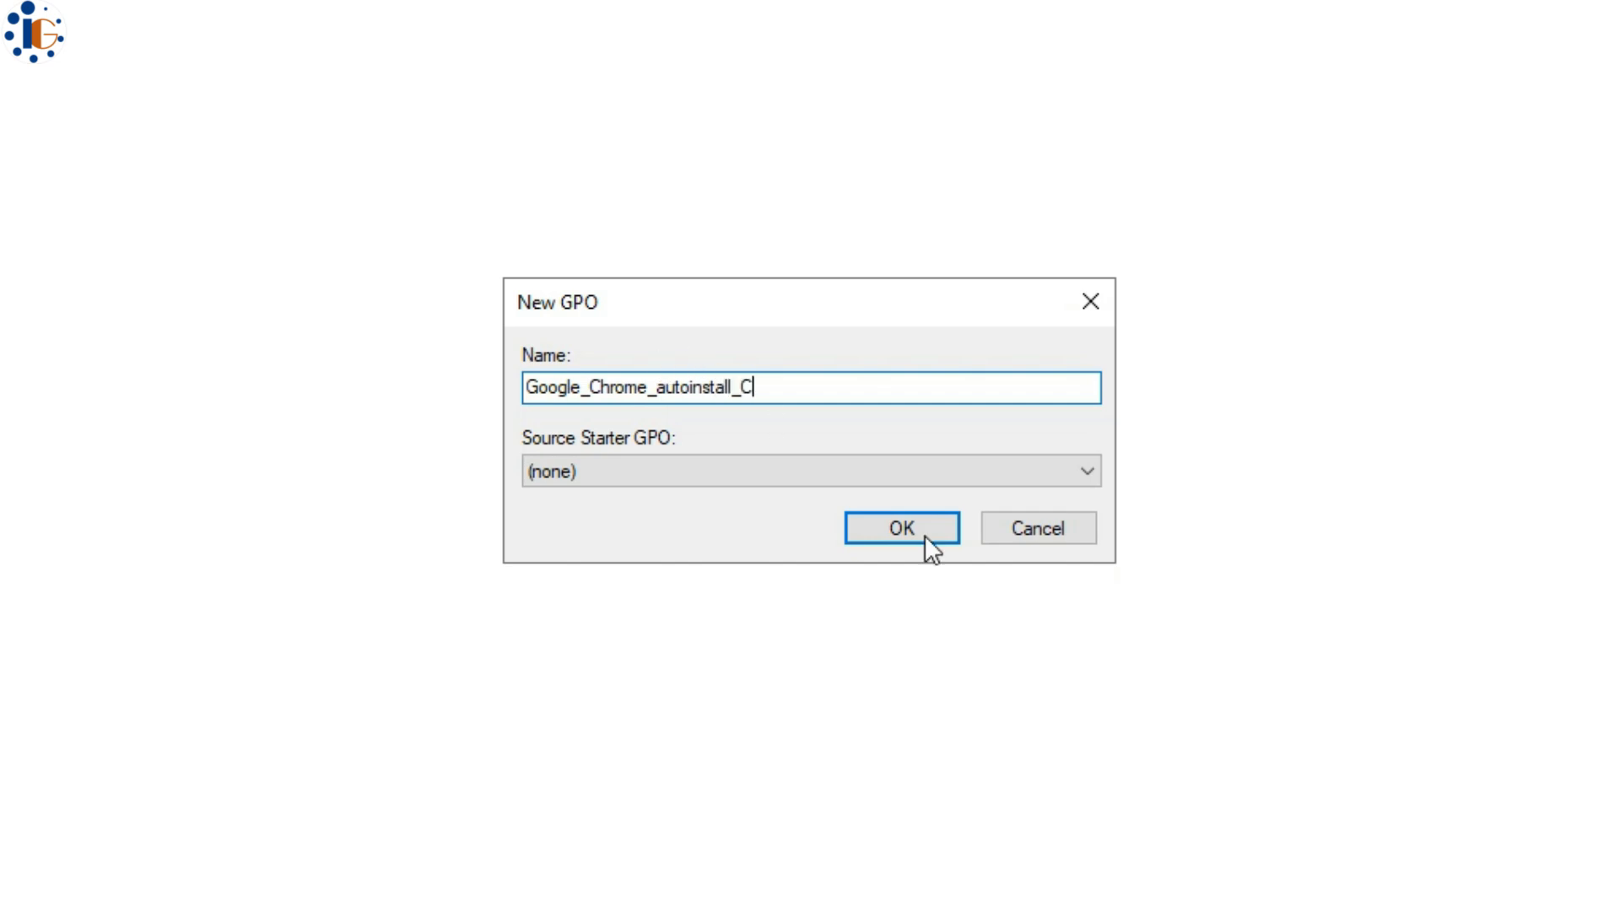
click(925, 536)
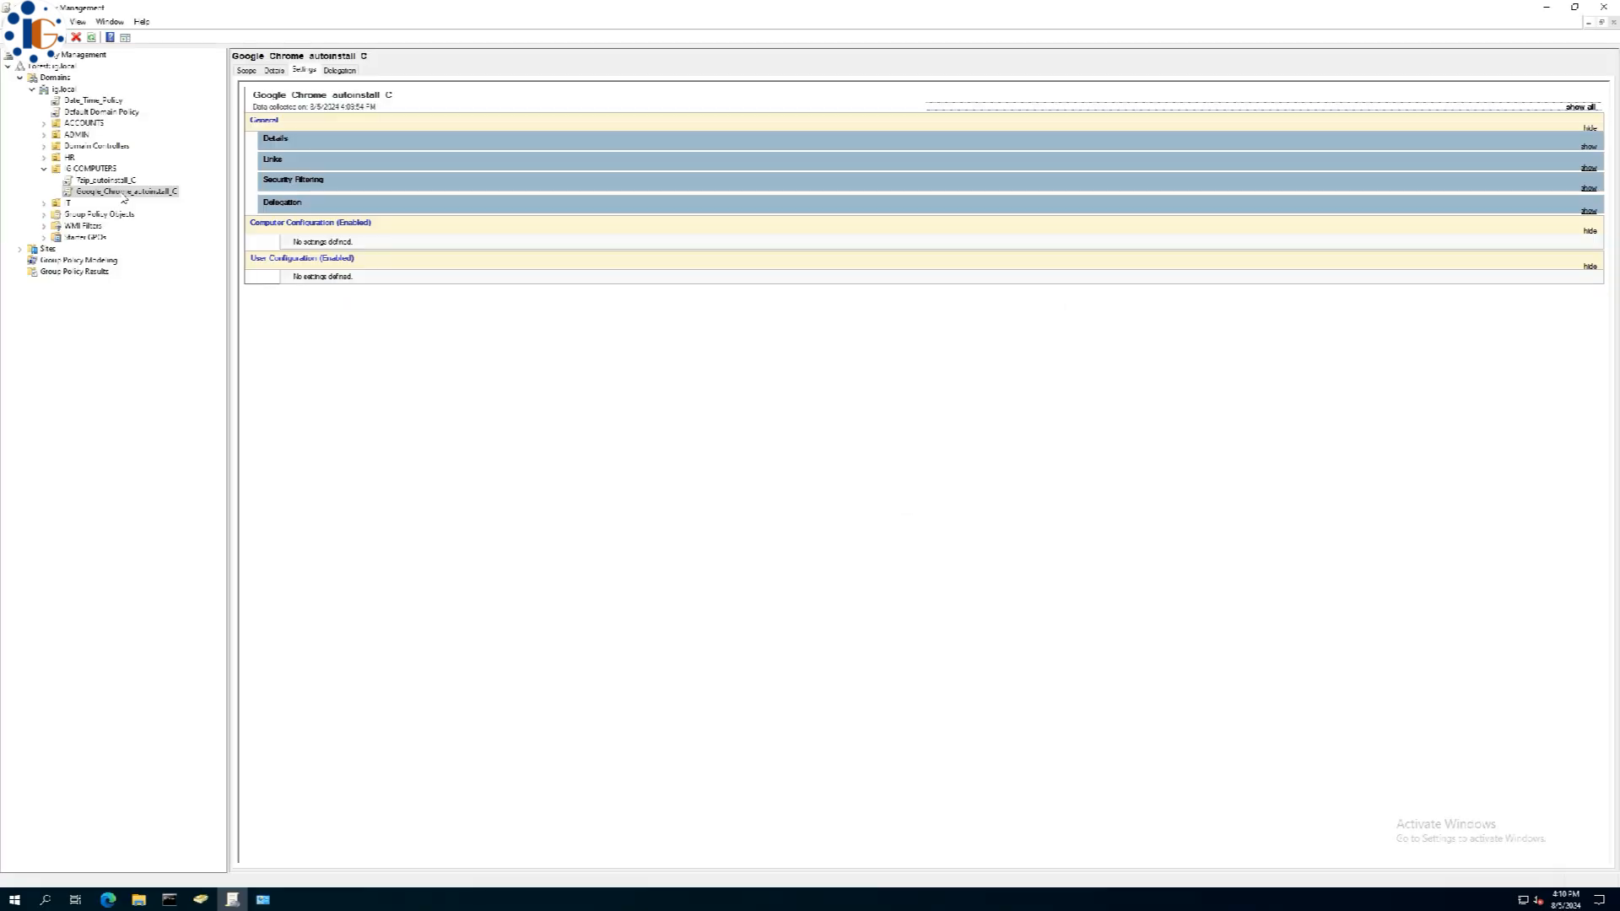
right_click(170, 271)
click(204, 281)
click(109, 187)
click(126, 203)
click(207, 217)
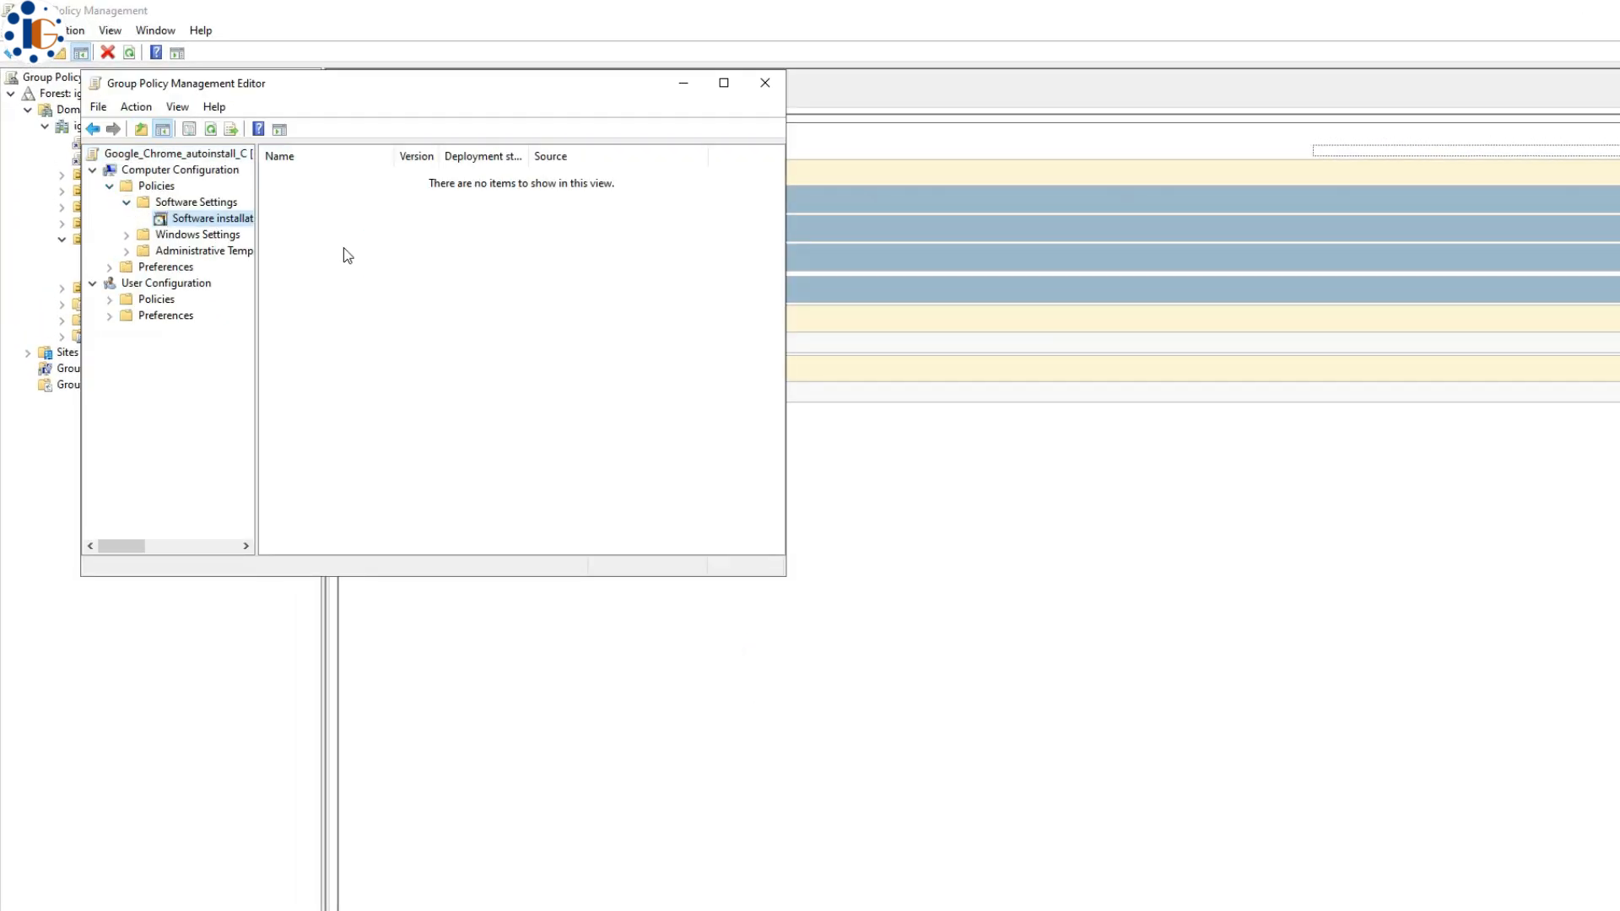
right_click(377, 238)
mouse_move(414, 250)
click(560, 250)
click(350, 248)
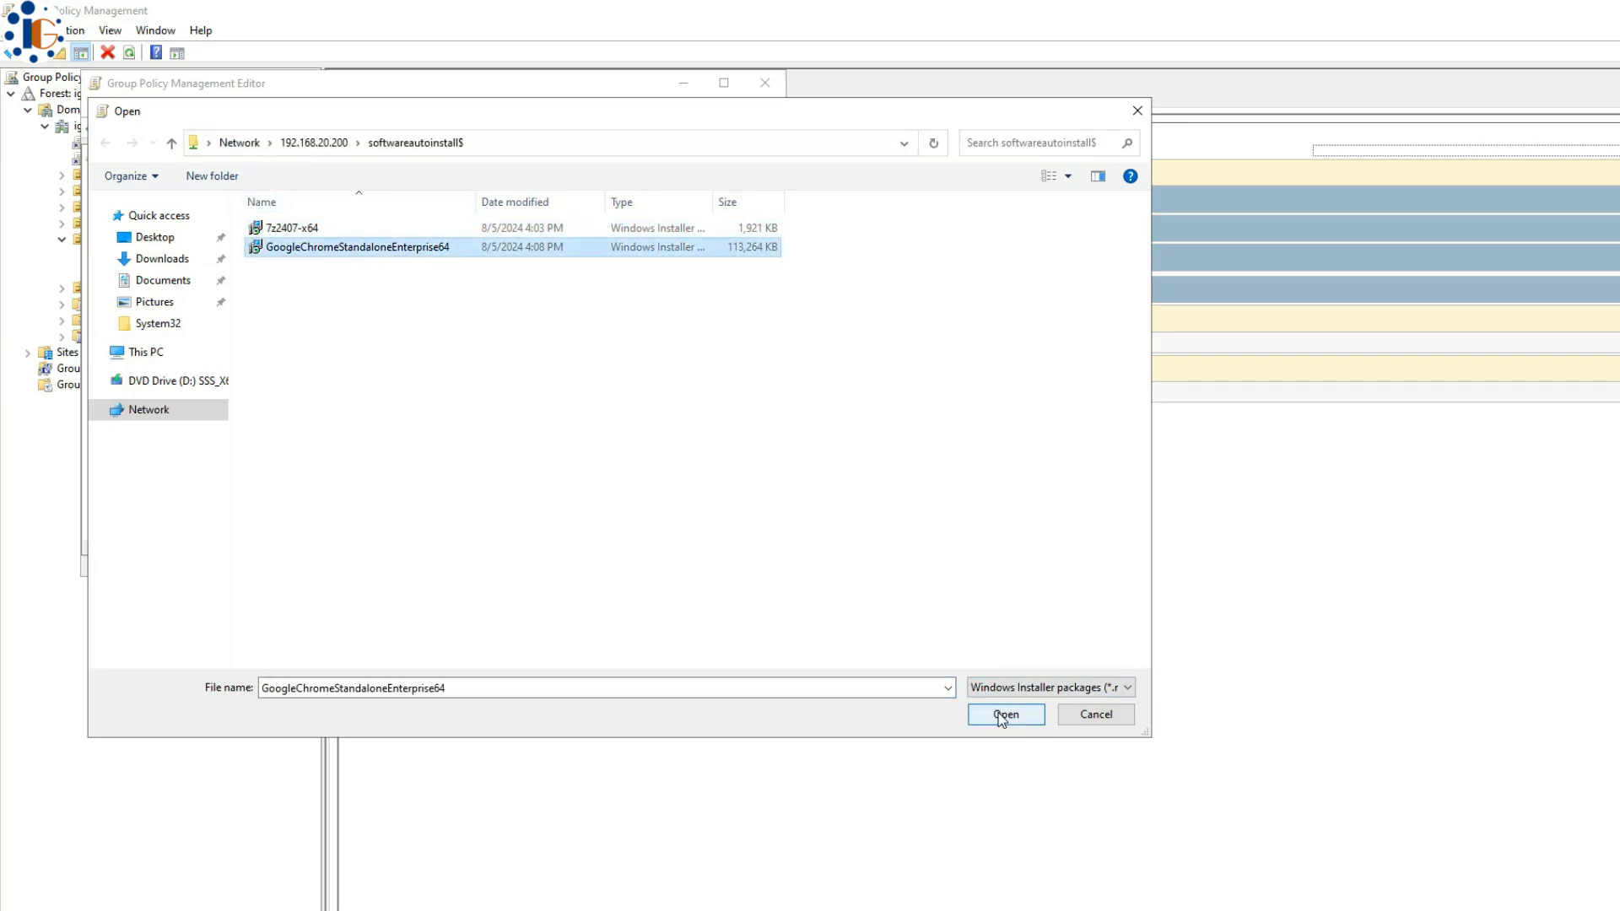
click(1006, 714)
- Set the Google Chrome package to uninstall when out of management scope and save it
right_click(308, 170)
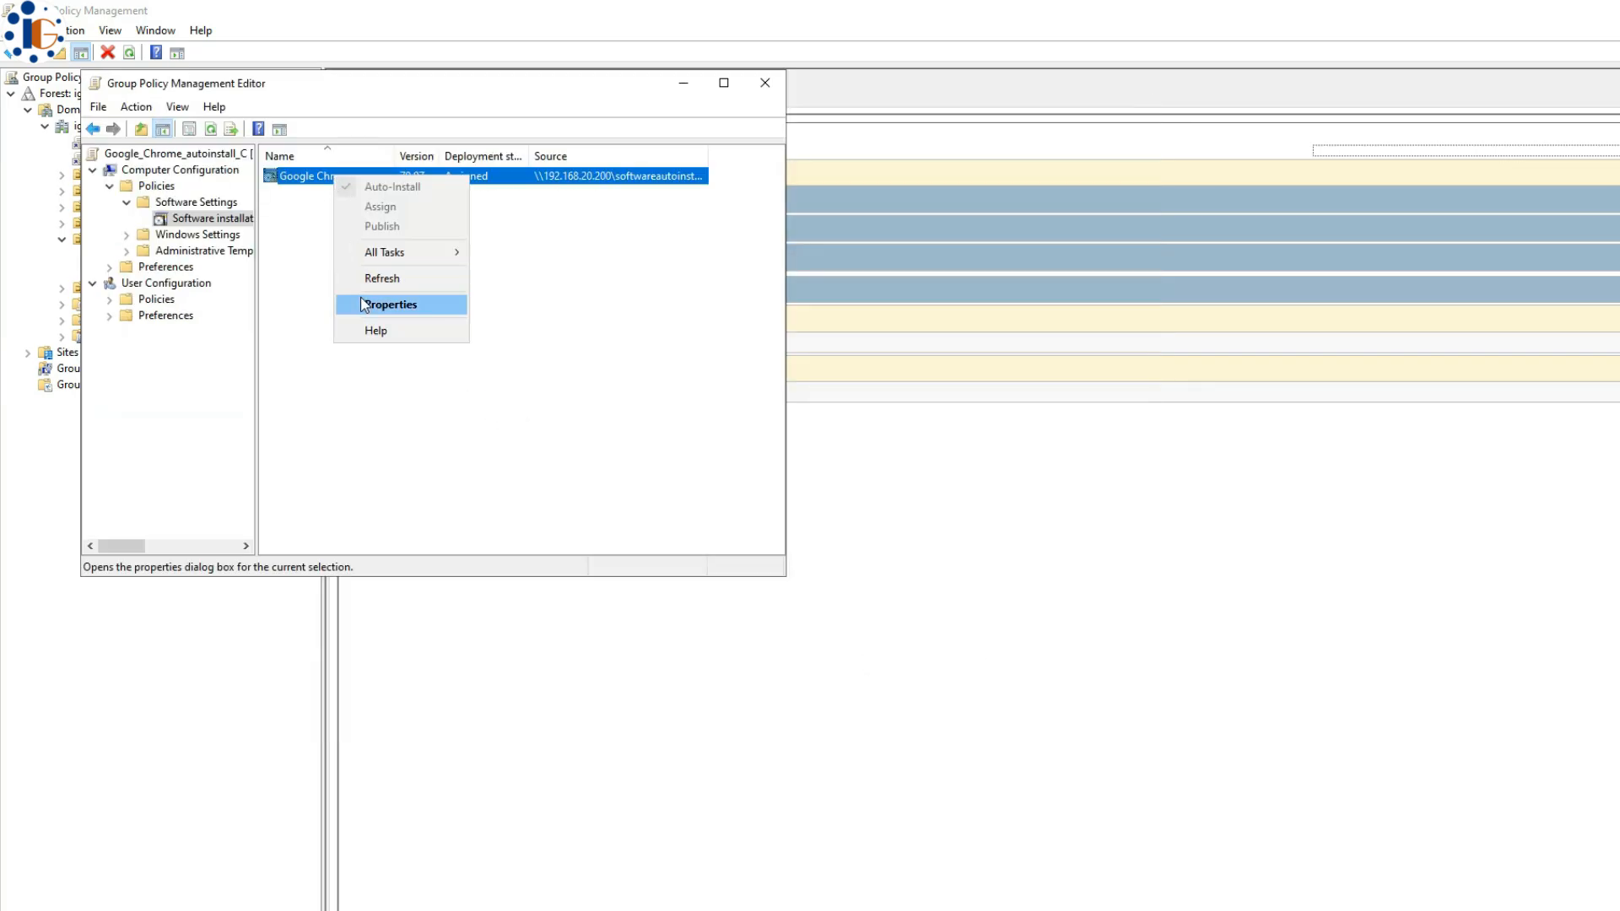
click(380, 303)
click(335, 162)
click(326, 314)
click(306, 470)
click(481, 477)
click(426, 510)
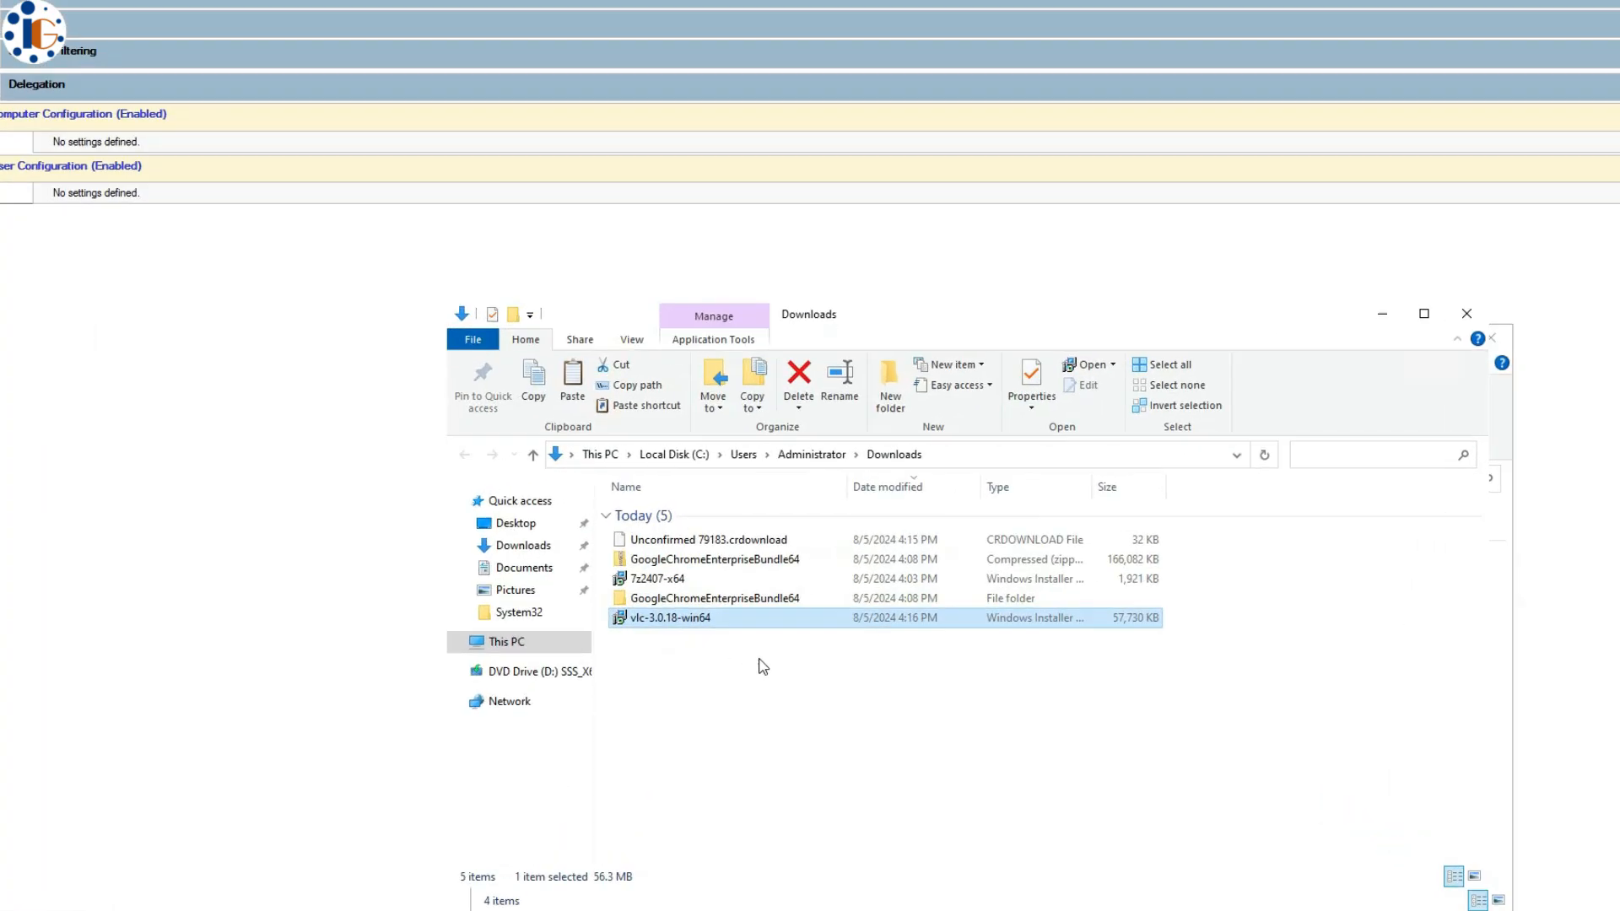
click(674, 454)
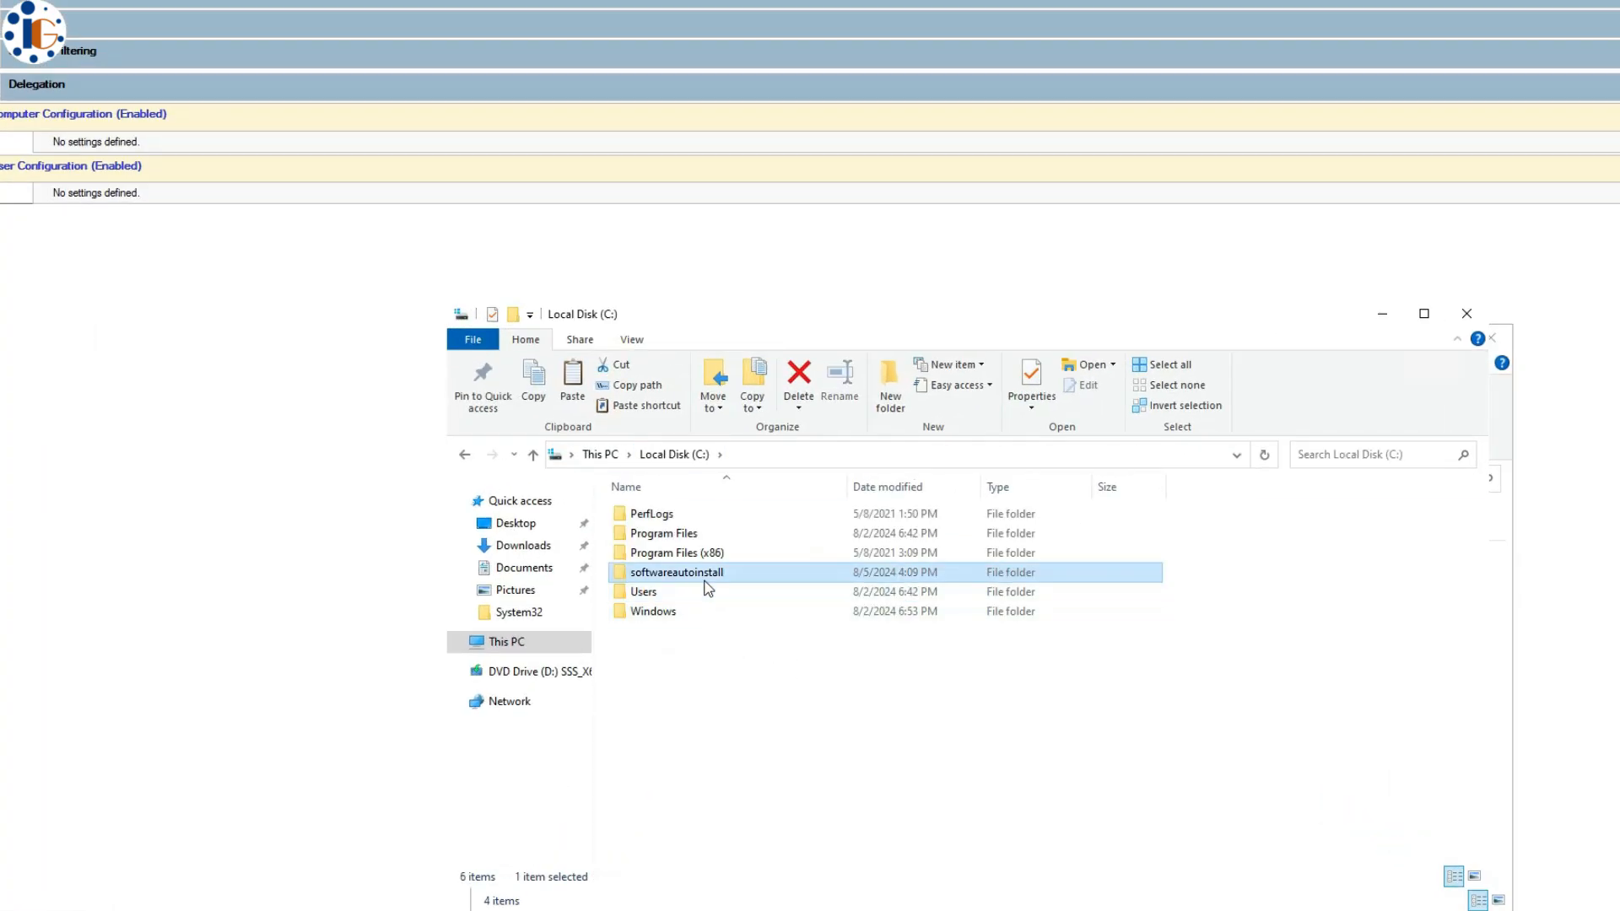
double_click(705, 574)
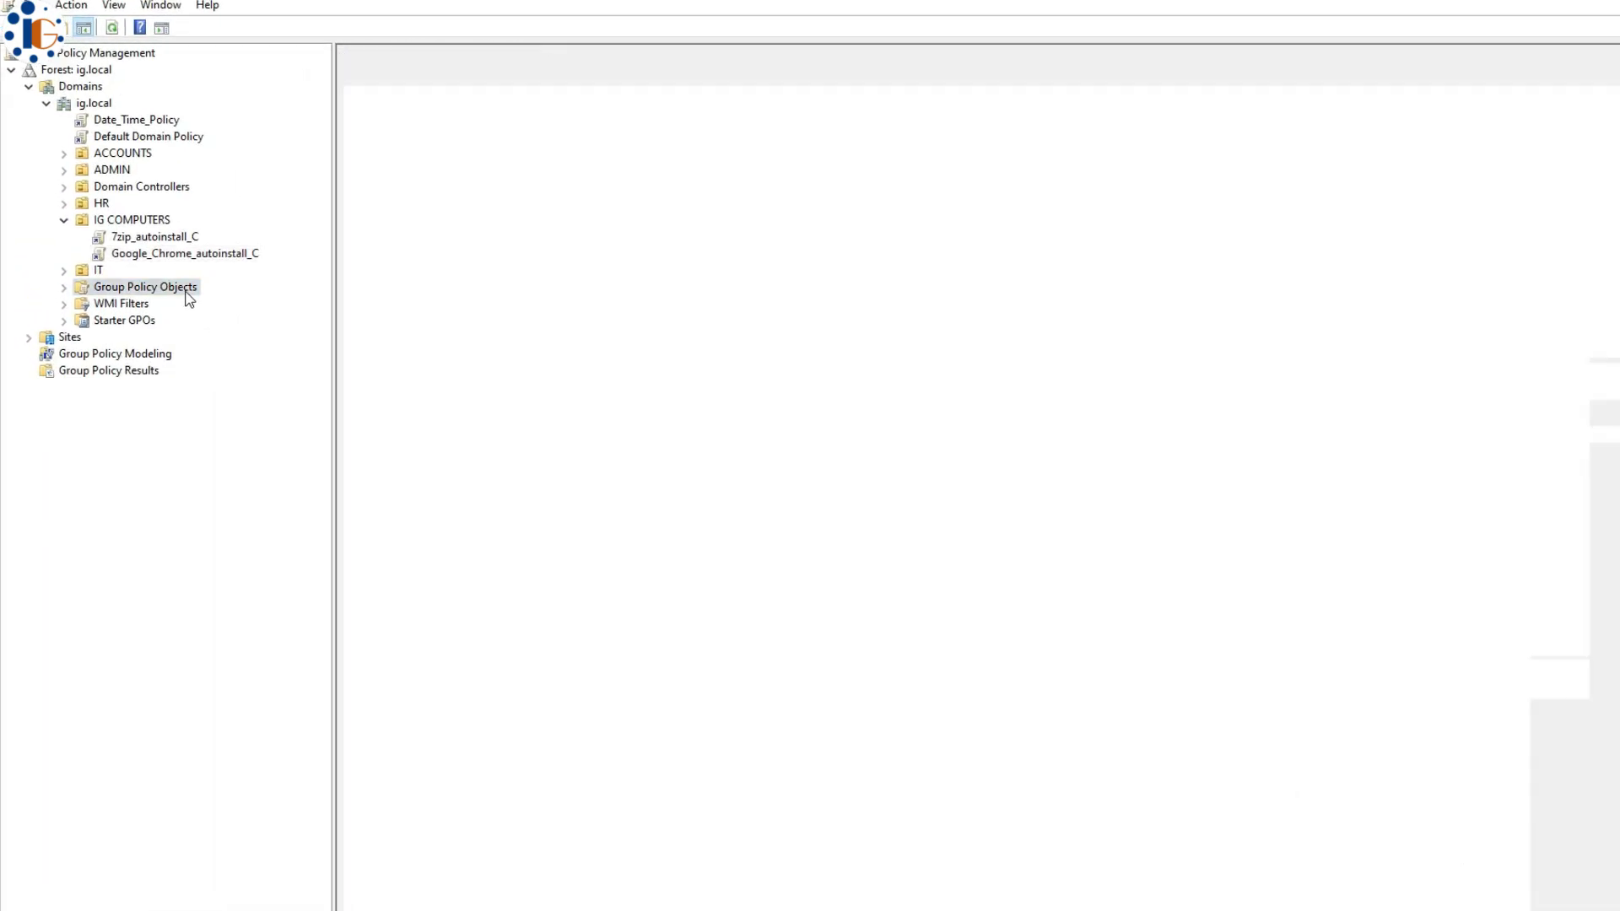
- Create the VLC_autoinstall_C GPO and open its computer Software installation settings
text(VLC_autoinst)
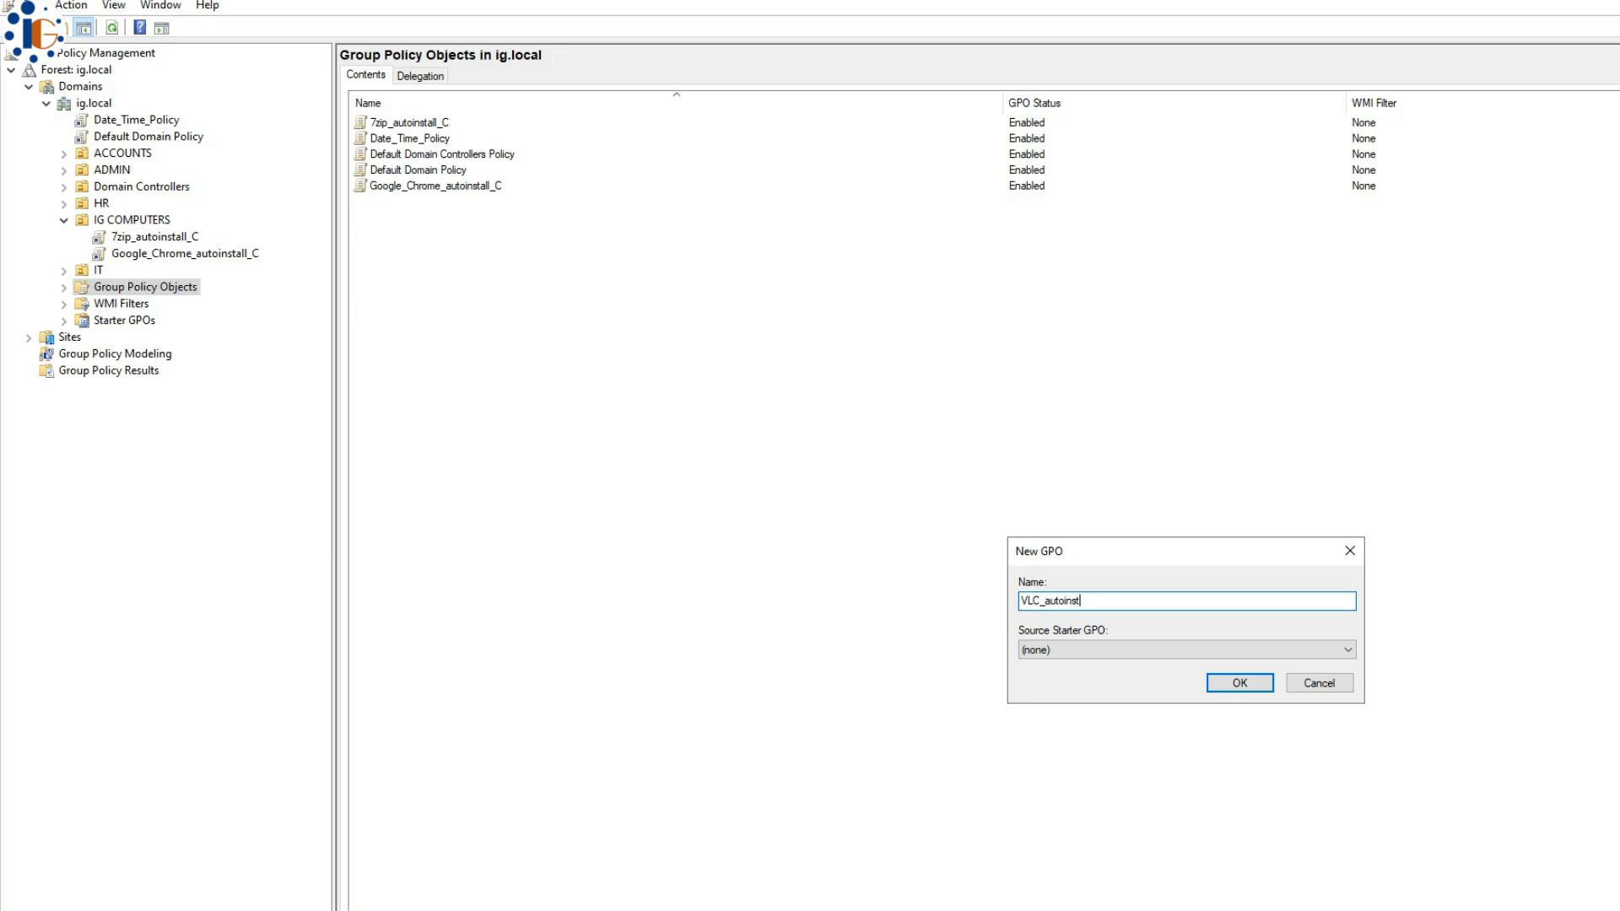
text(all_C)
click(1239, 683)
right_click(426, 203)
click(451, 216)
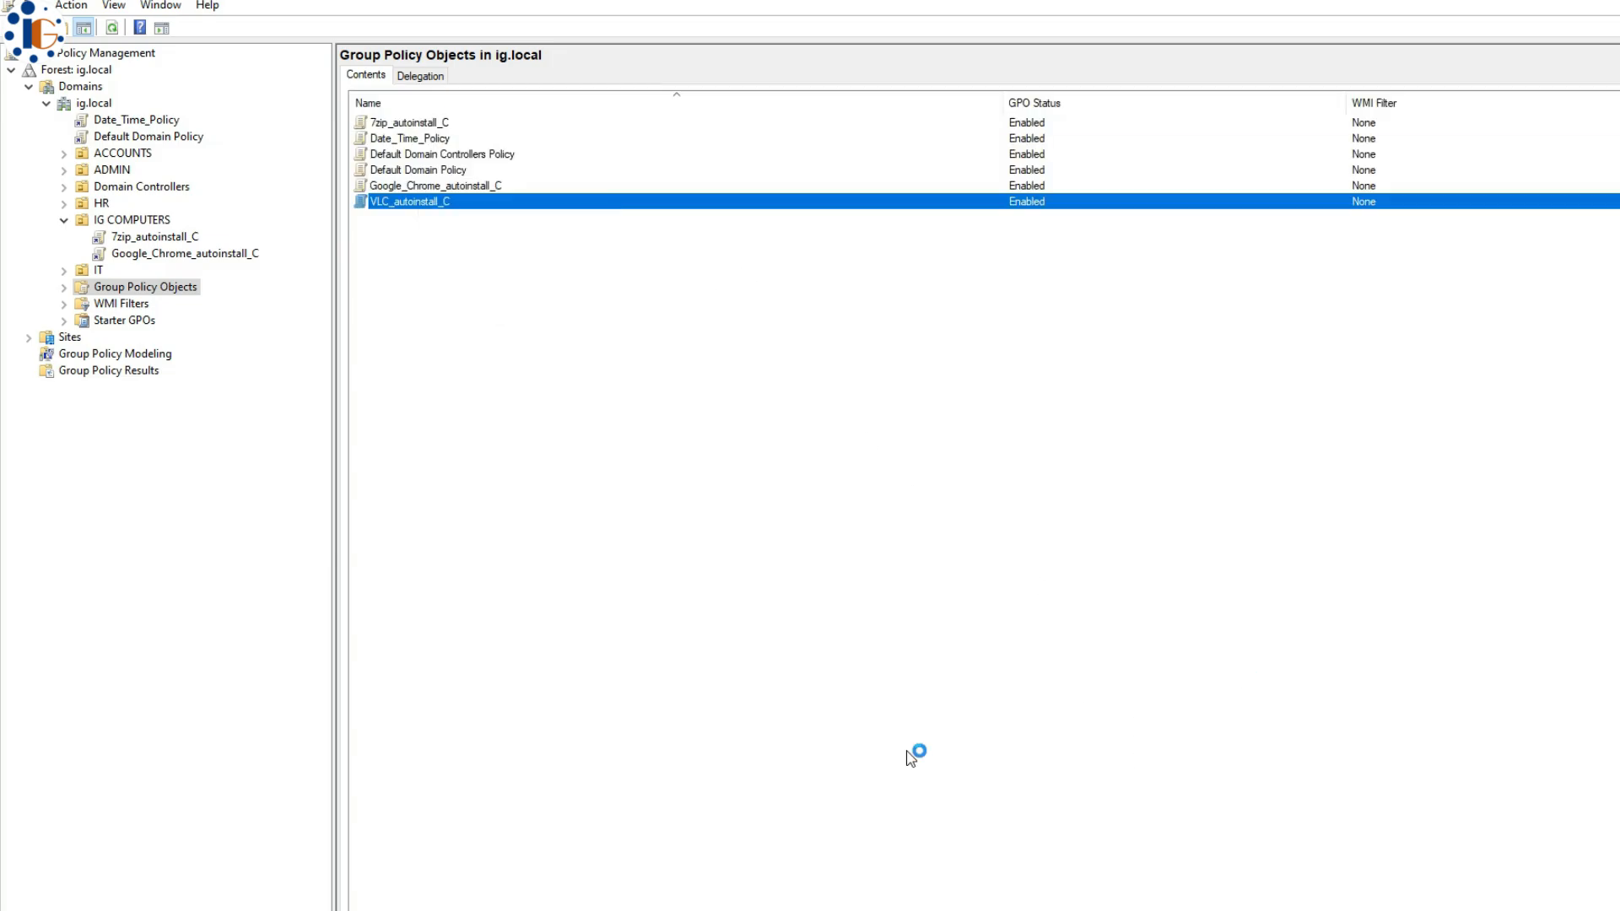
click(113, 166)
click(131, 182)
click(215, 199)
- Add the VLC installer from the share as an Assigned package and open its deployment settings
right_click(363, 206)
mouse_move(410, 218)
click(546, 220)
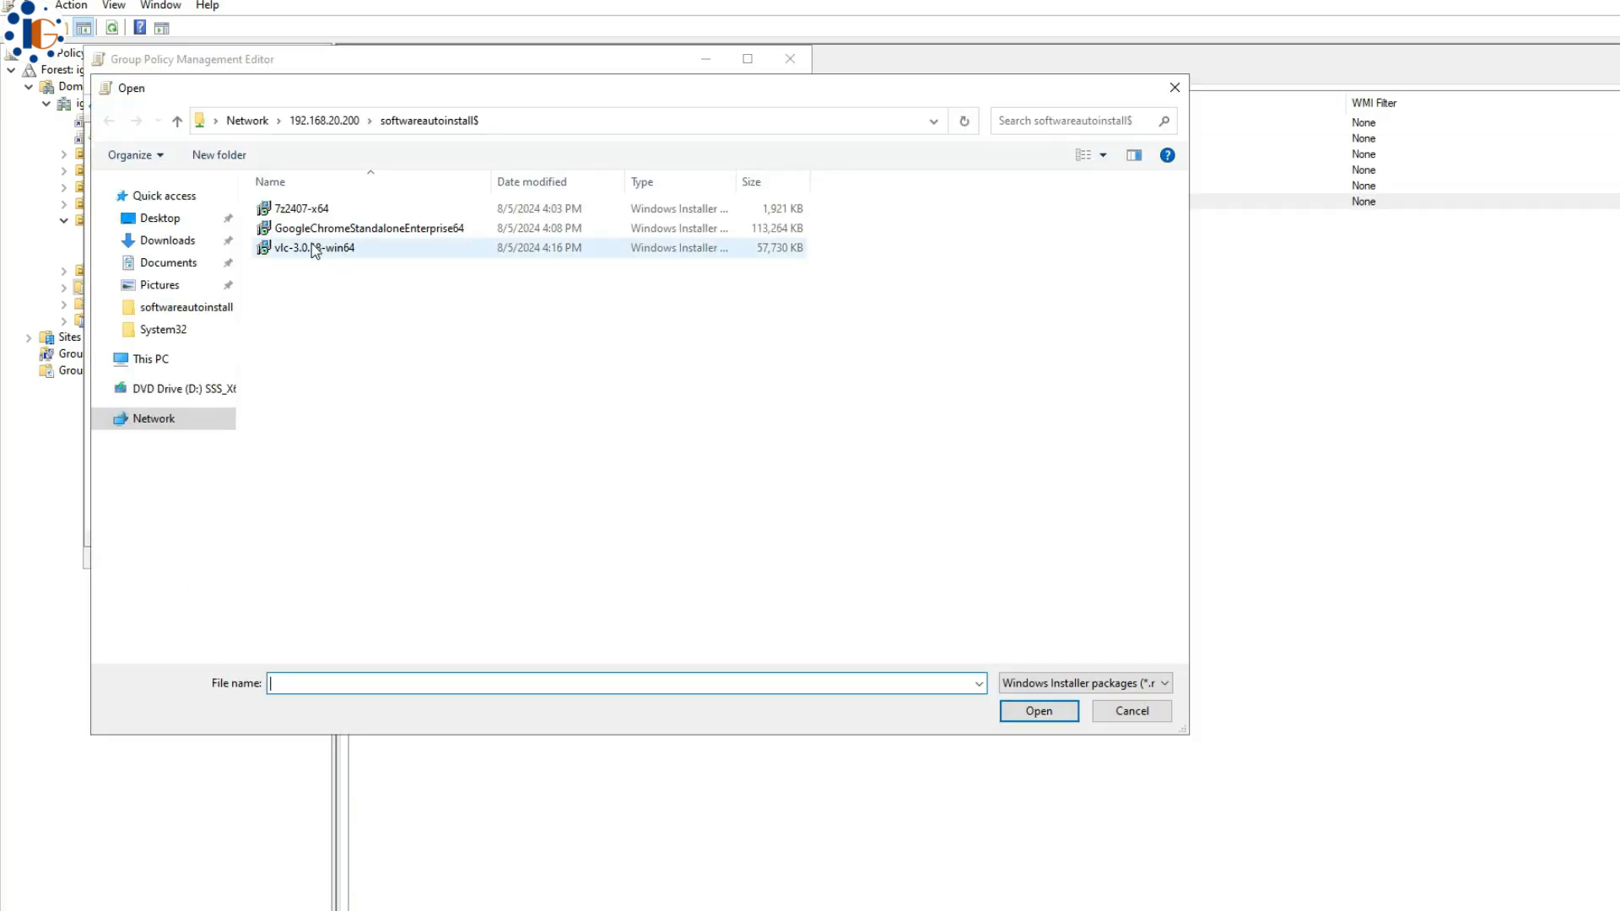
double_click(311, 245)
click(473, 397)
right_click(353, 154)
click(396, 290)
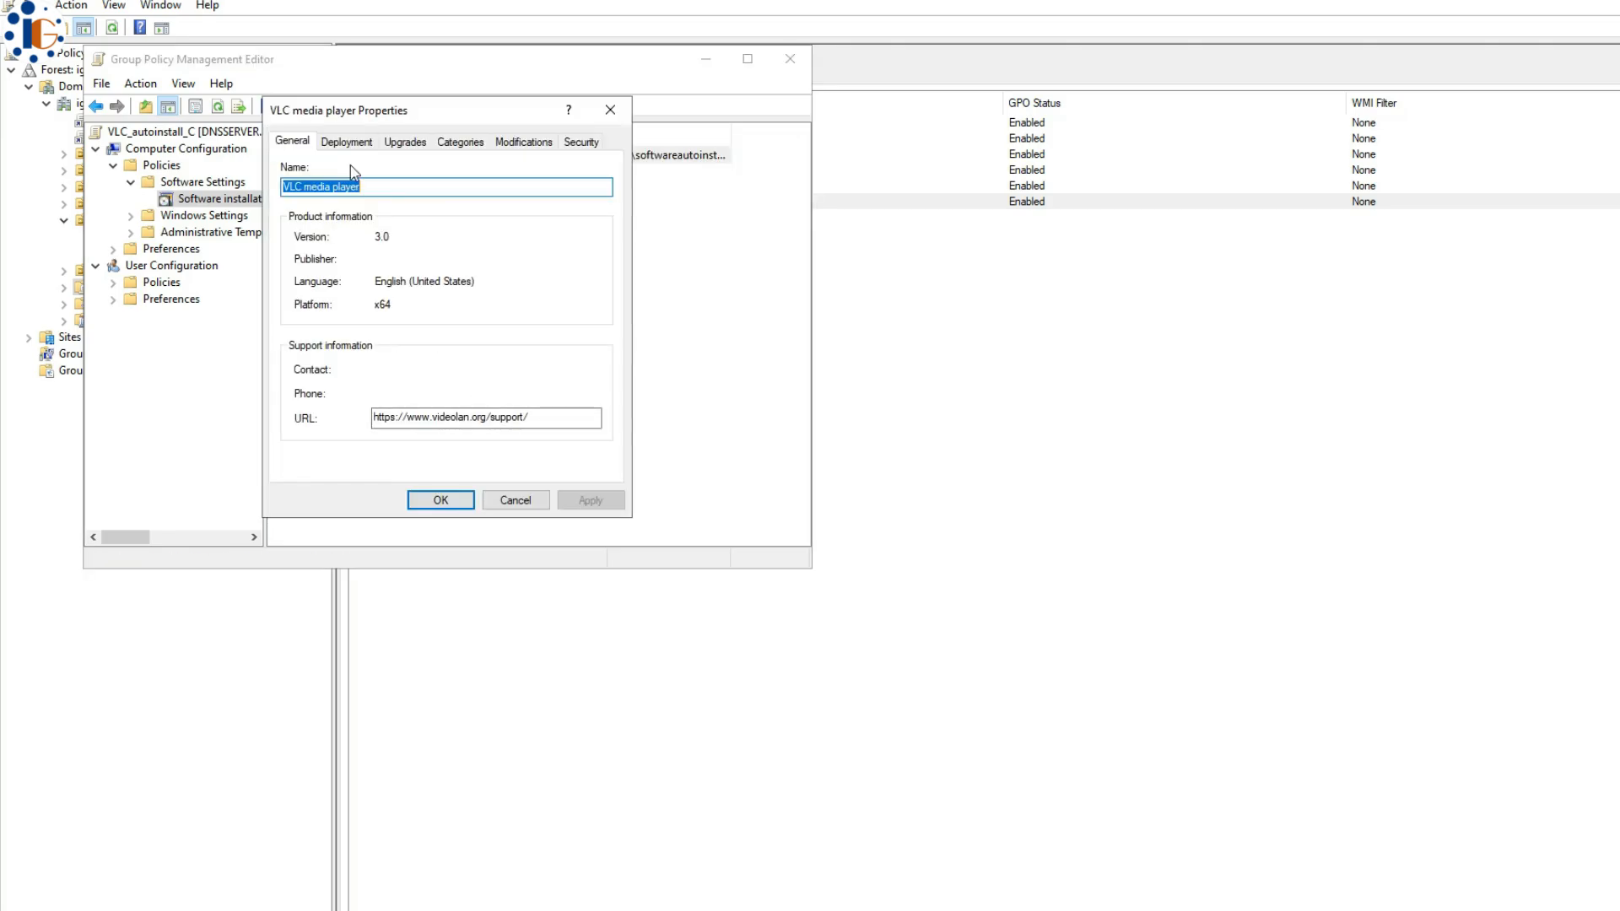
click(346, 142)
click(346, 462)
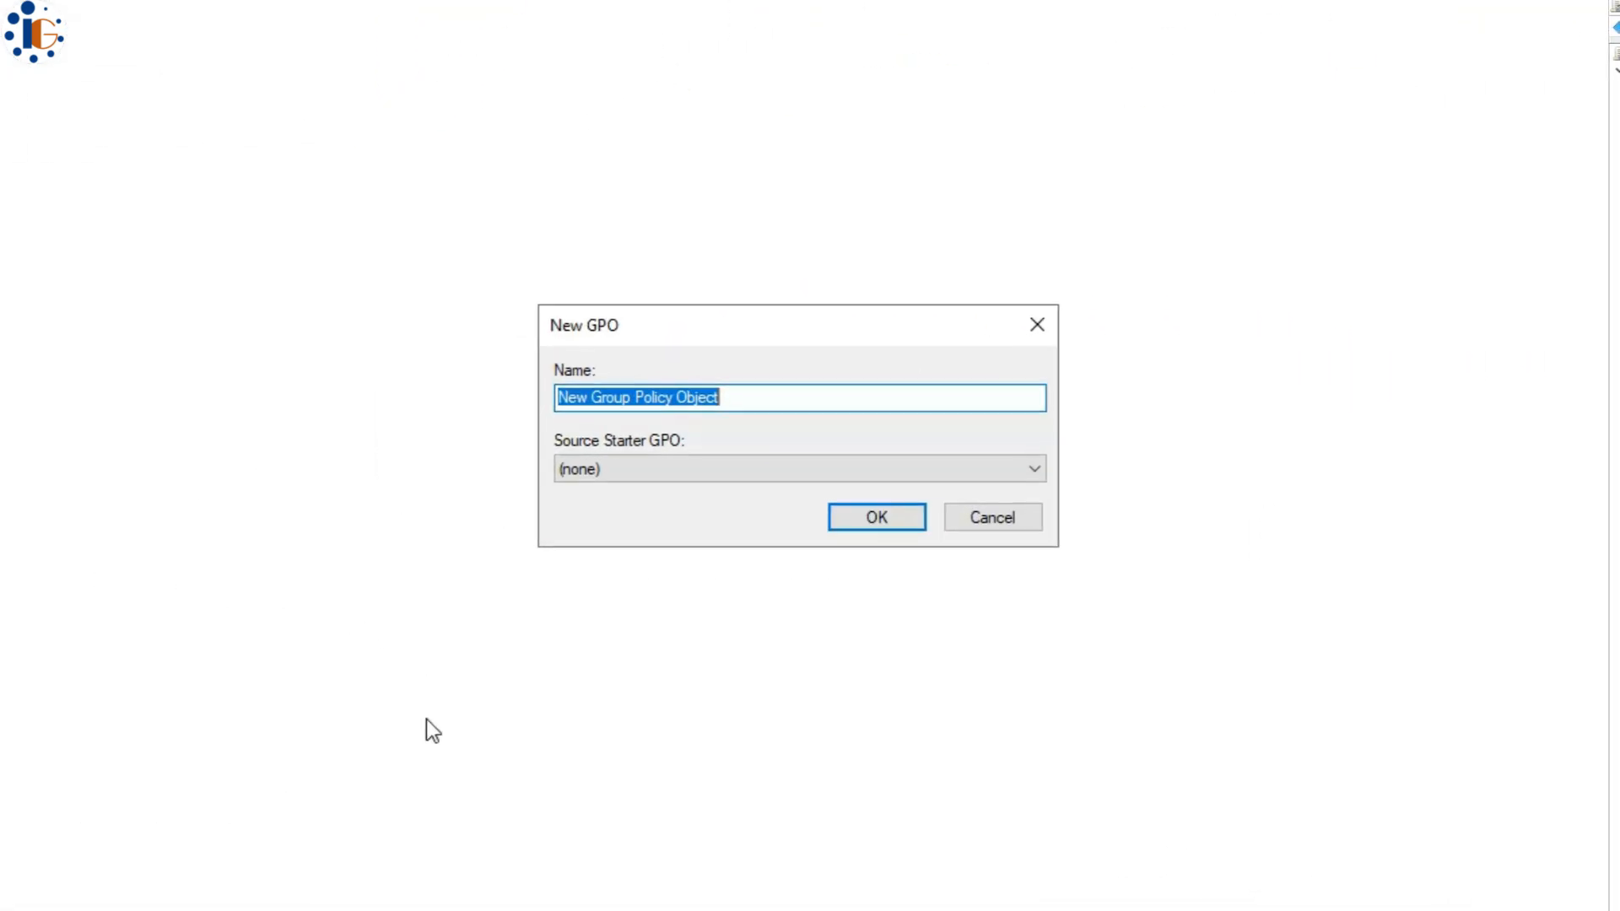
- Create the Guest_account_disable_C GPO and browse to its Local Policies > Security Options
text(Guest_account_disable_C)
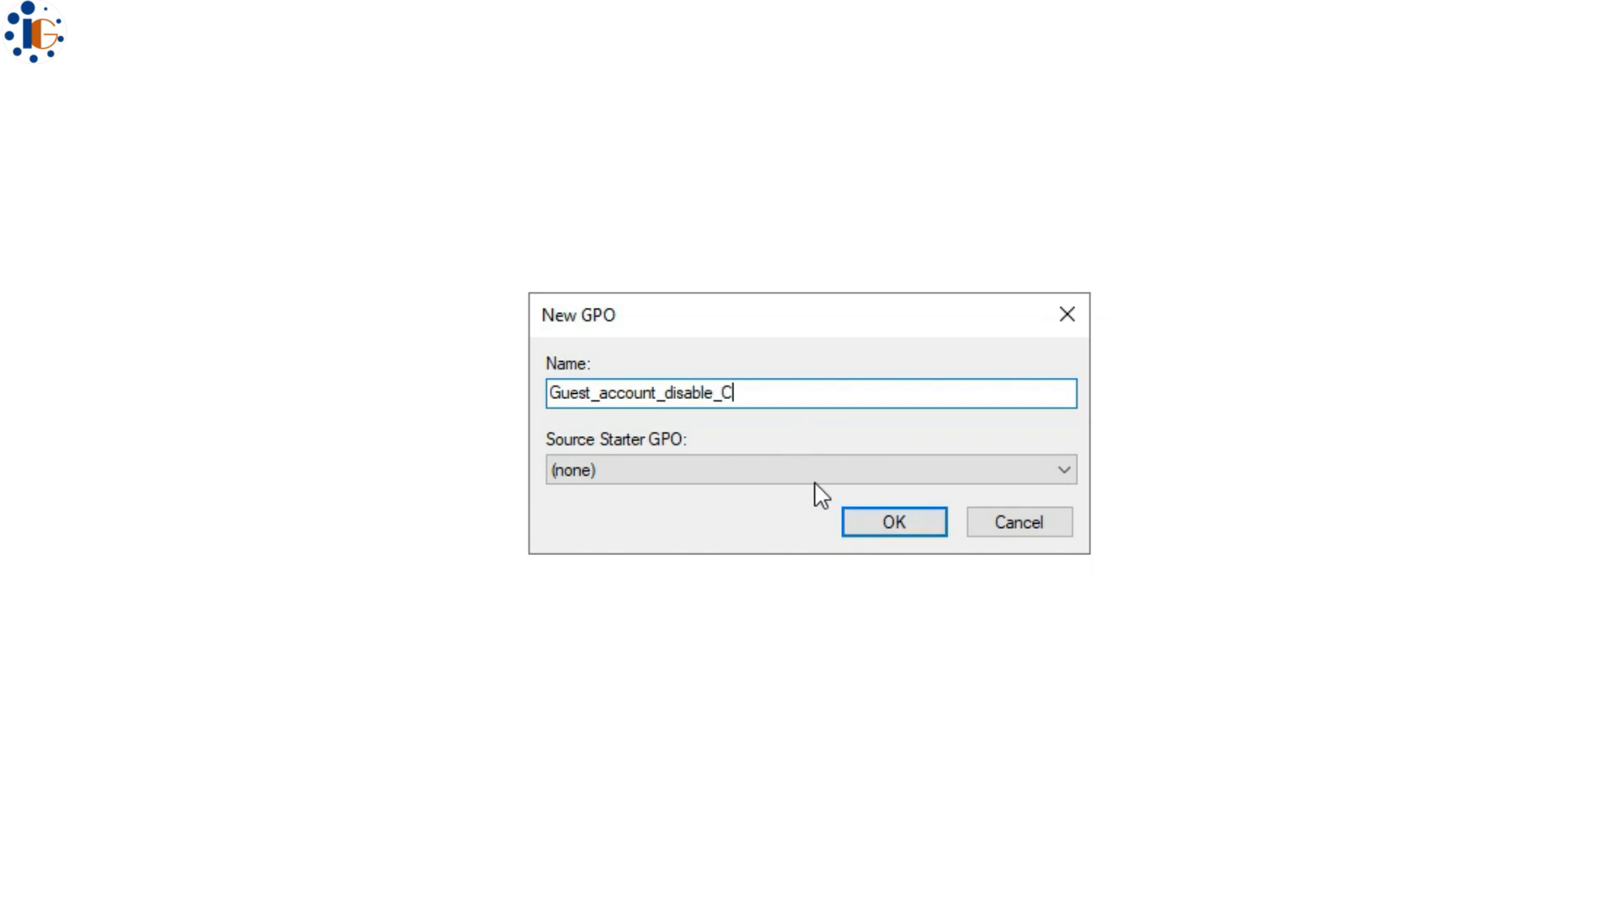
click(894, 521)
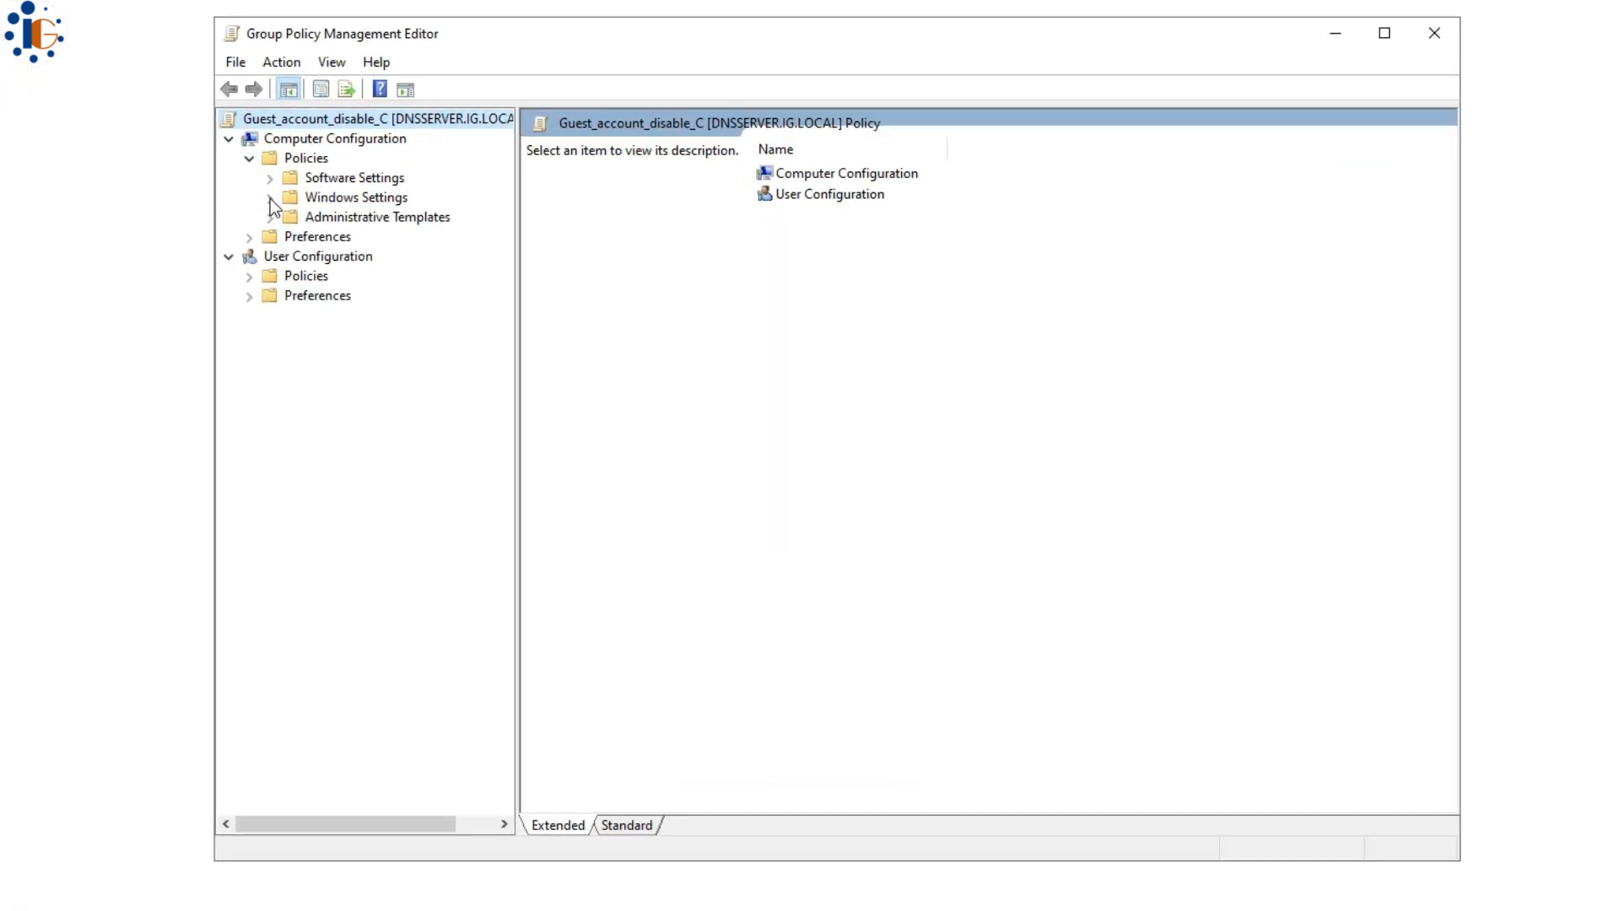
click(269, 199)
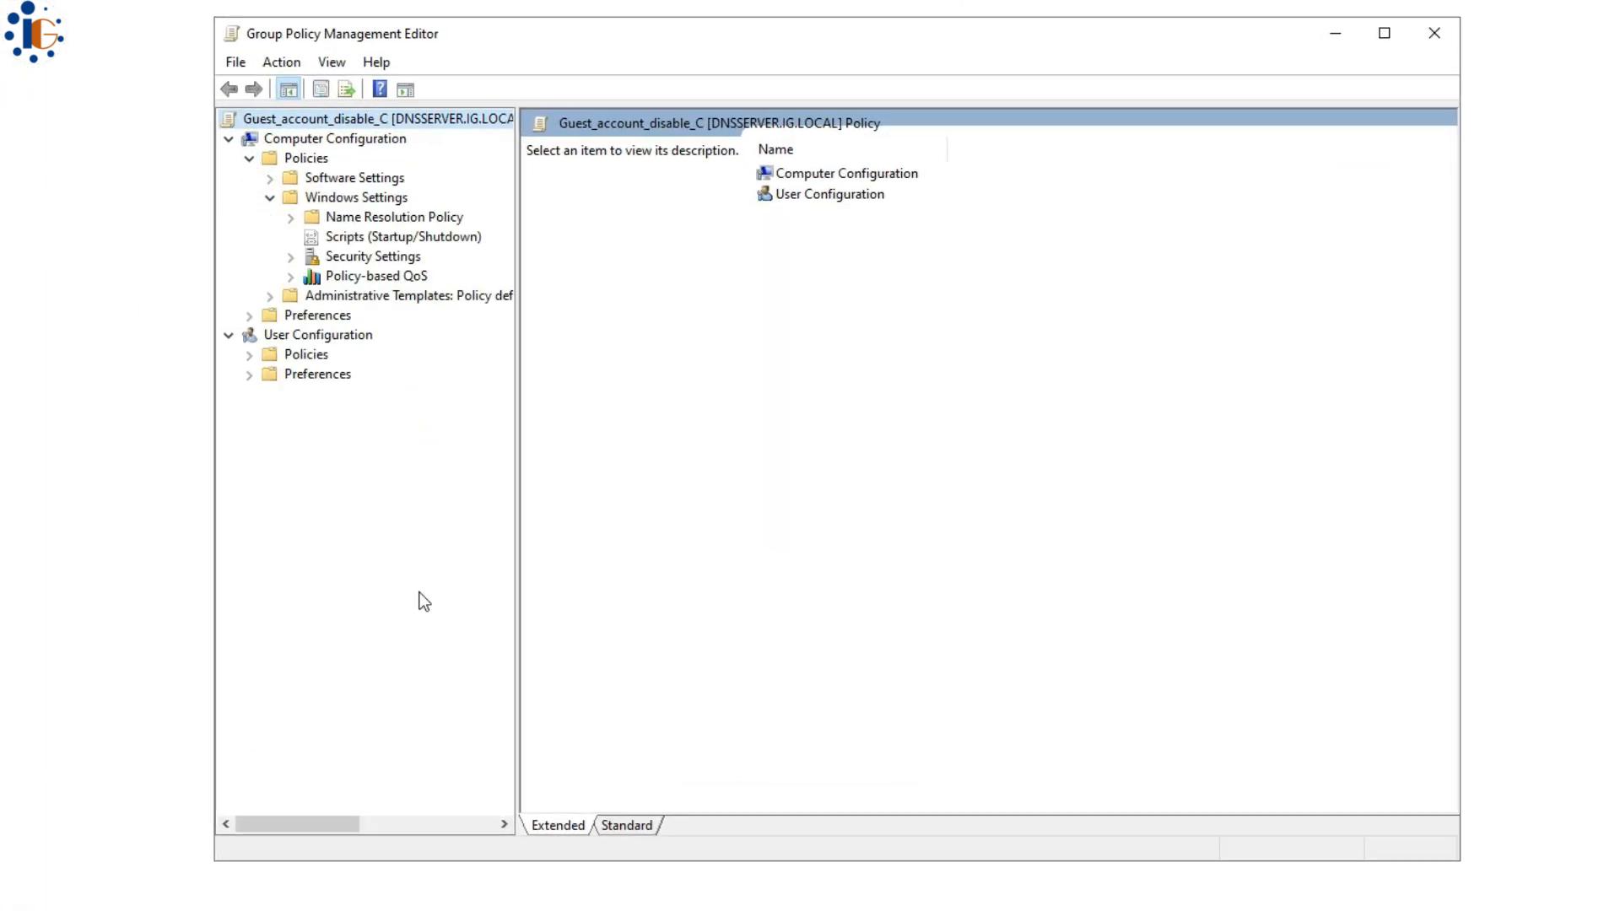
click(289, 257)
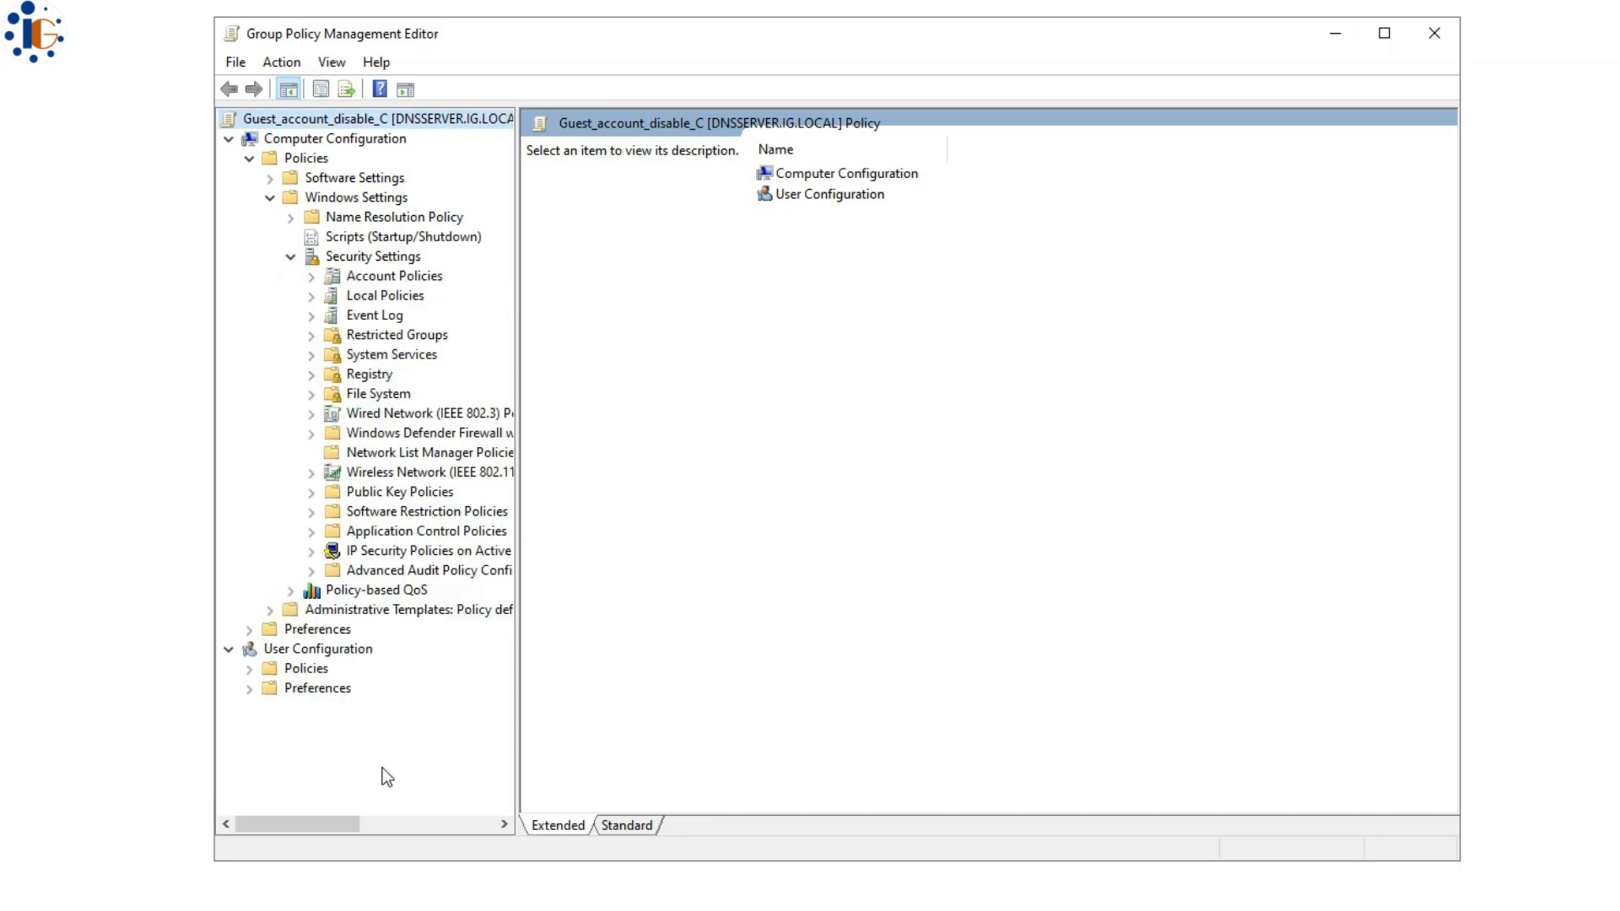
click(397, 283)
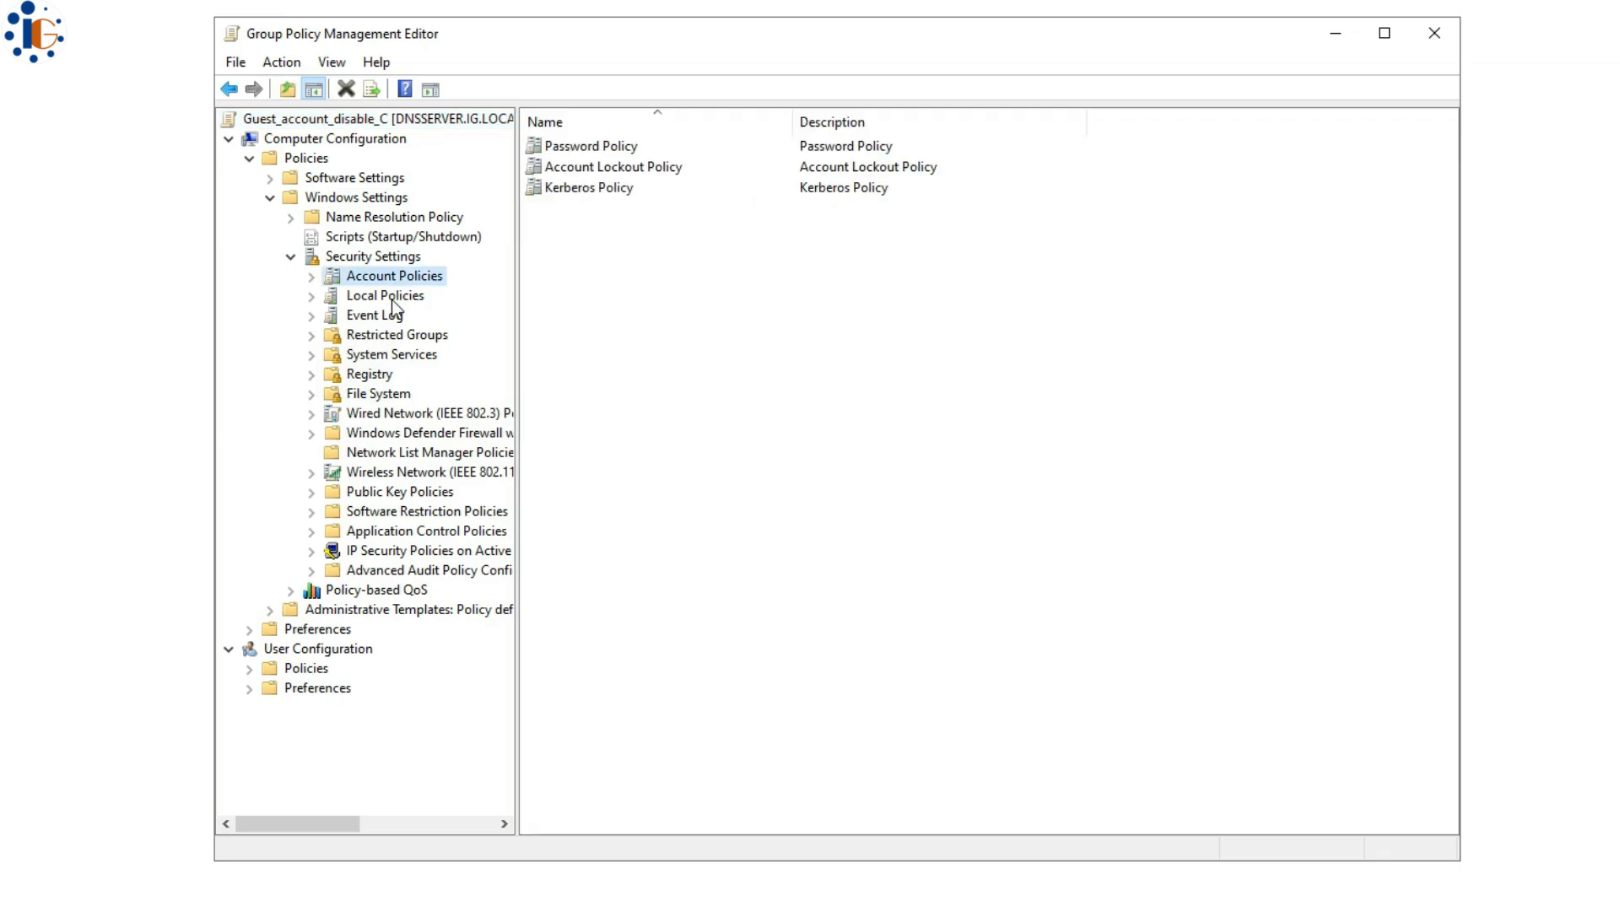
click(391, 299)
click(317, 296)
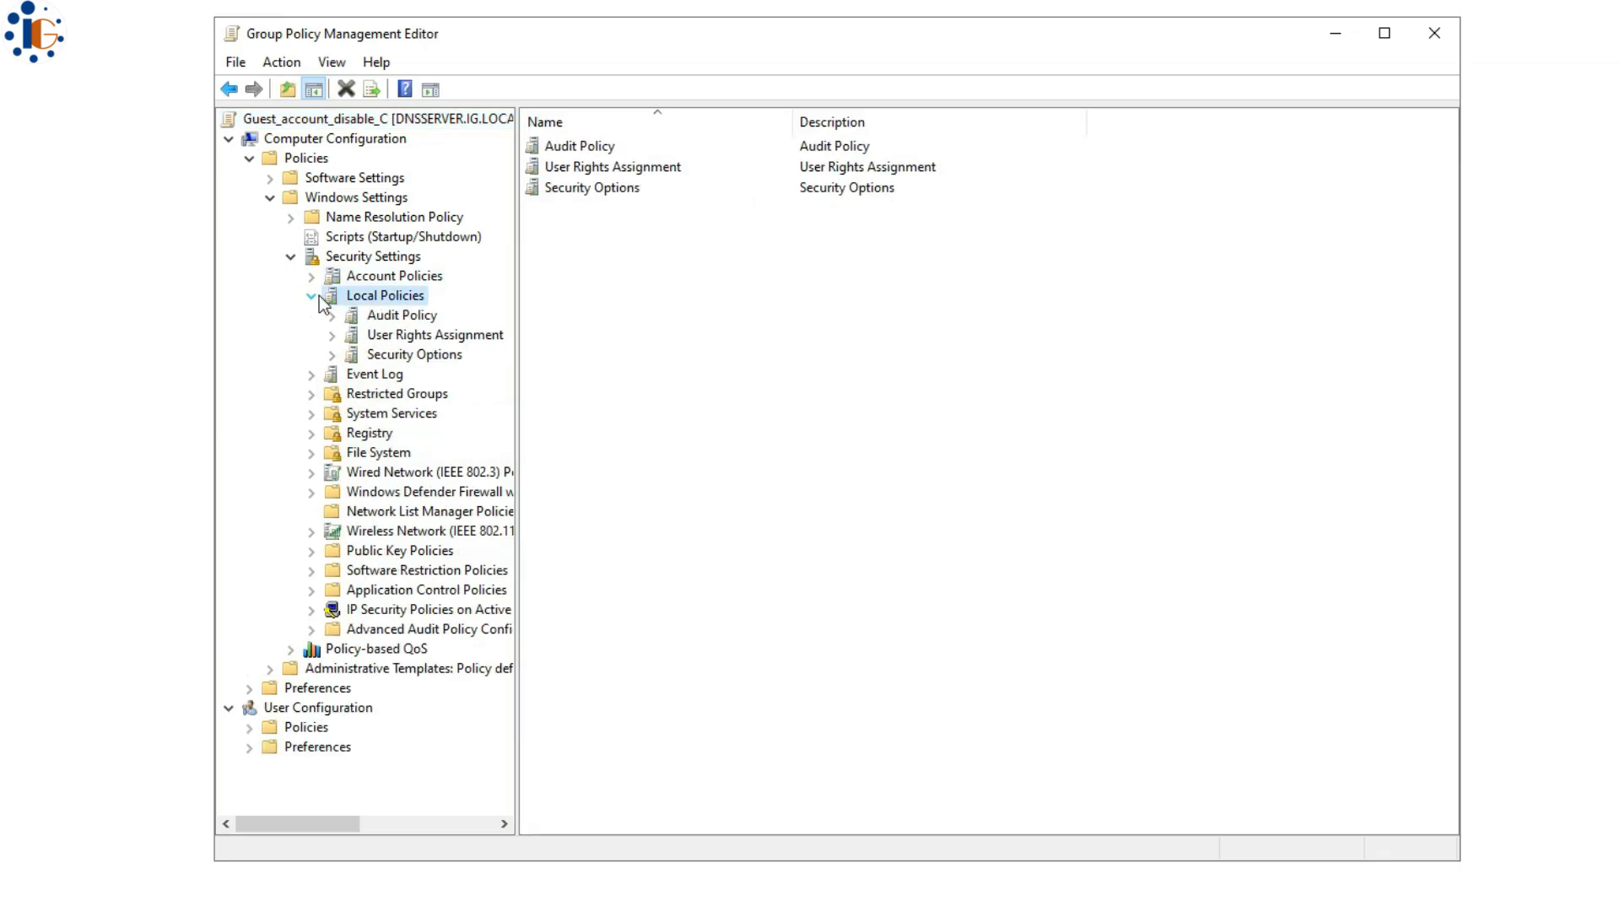
click(338, 354)
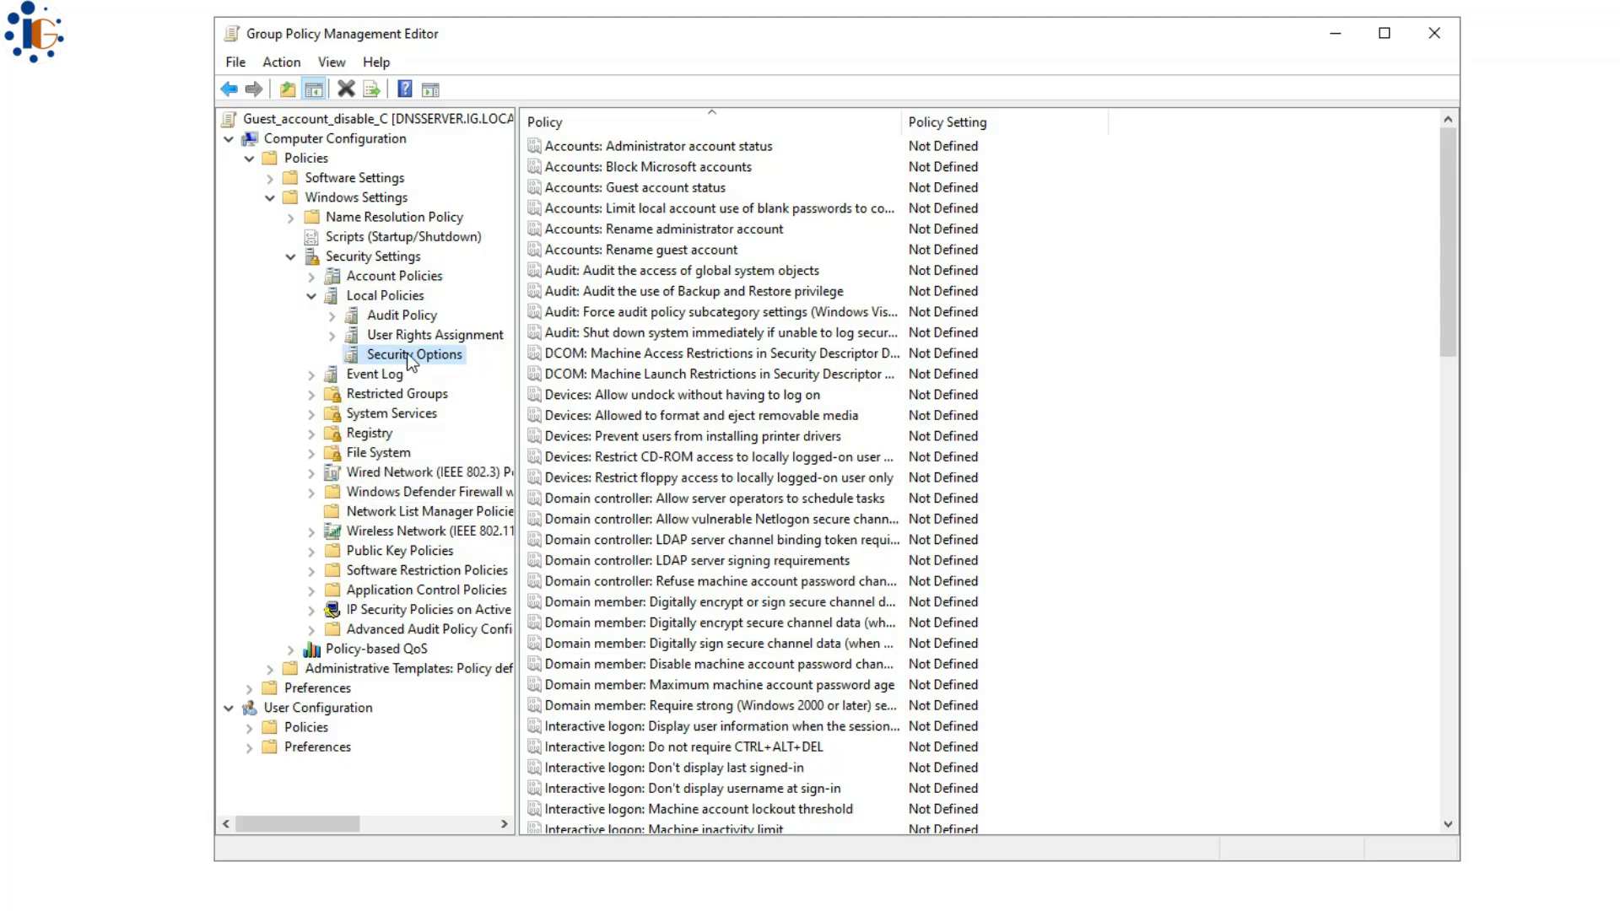
- Define the Guest account status policy as Disabled
click(739, 334)
click(638, 192)
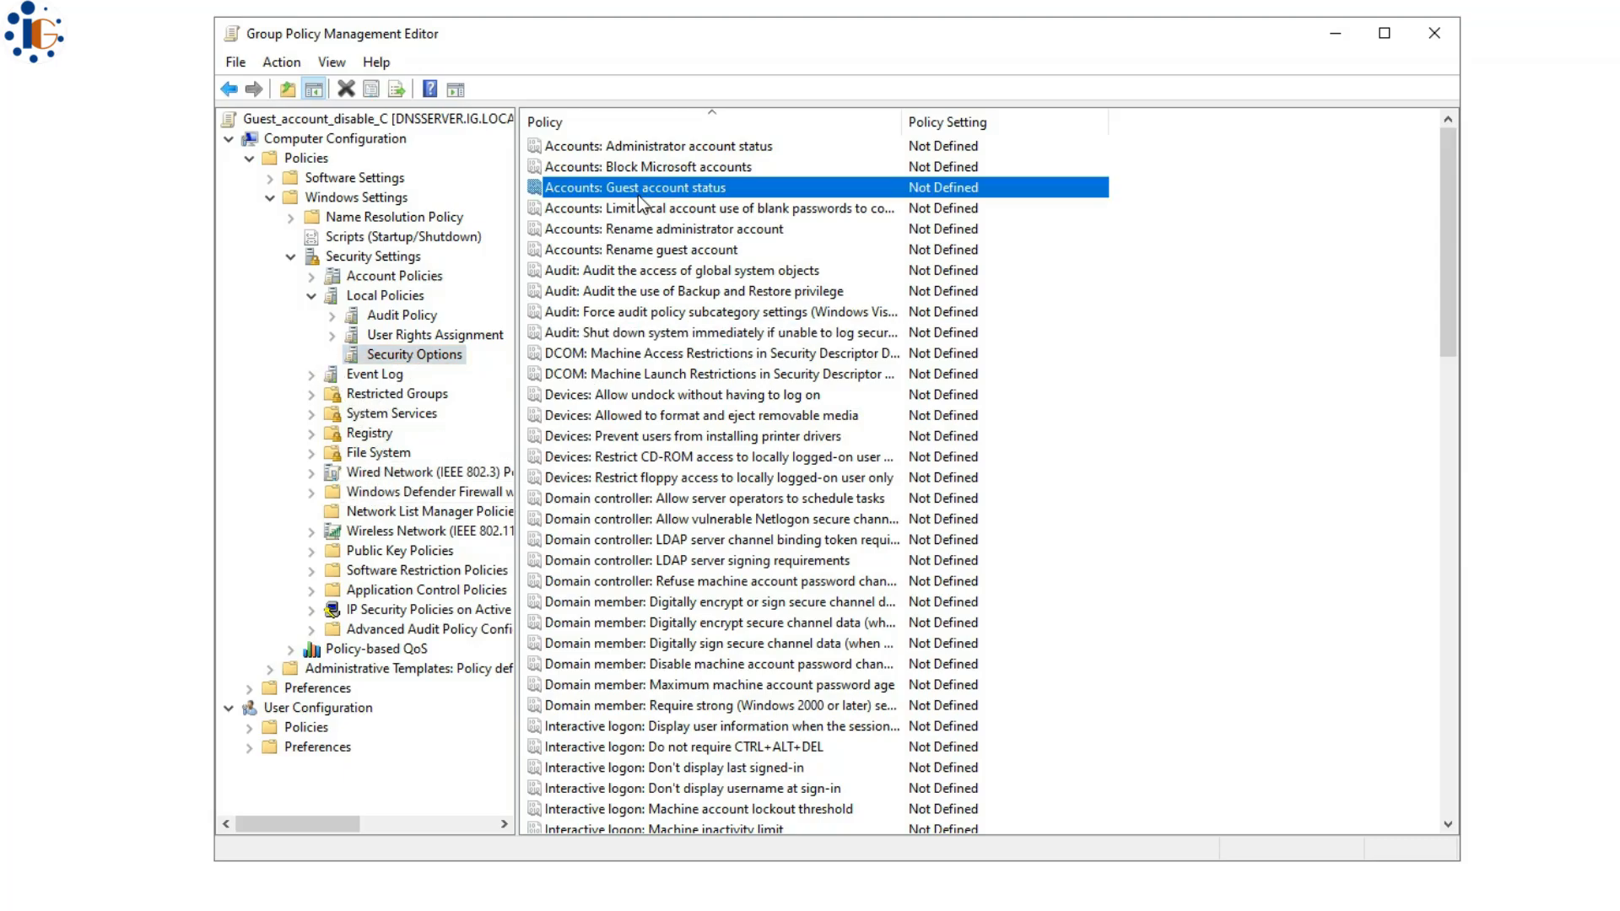
double_click(615, 187)
click(725, 299)
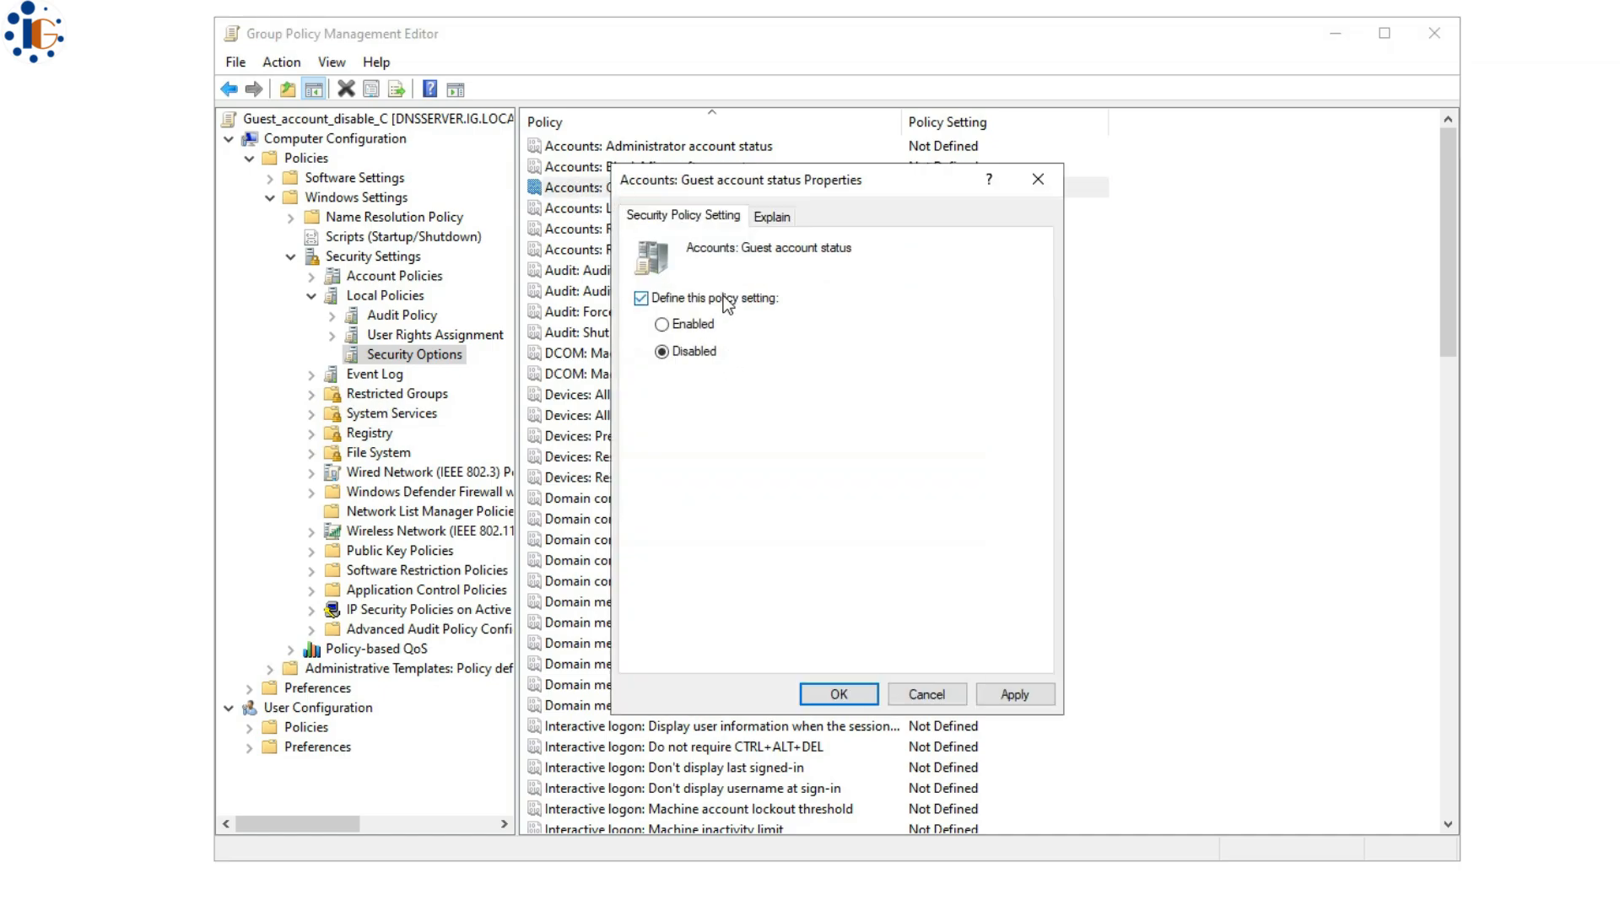
click(1014, 694)
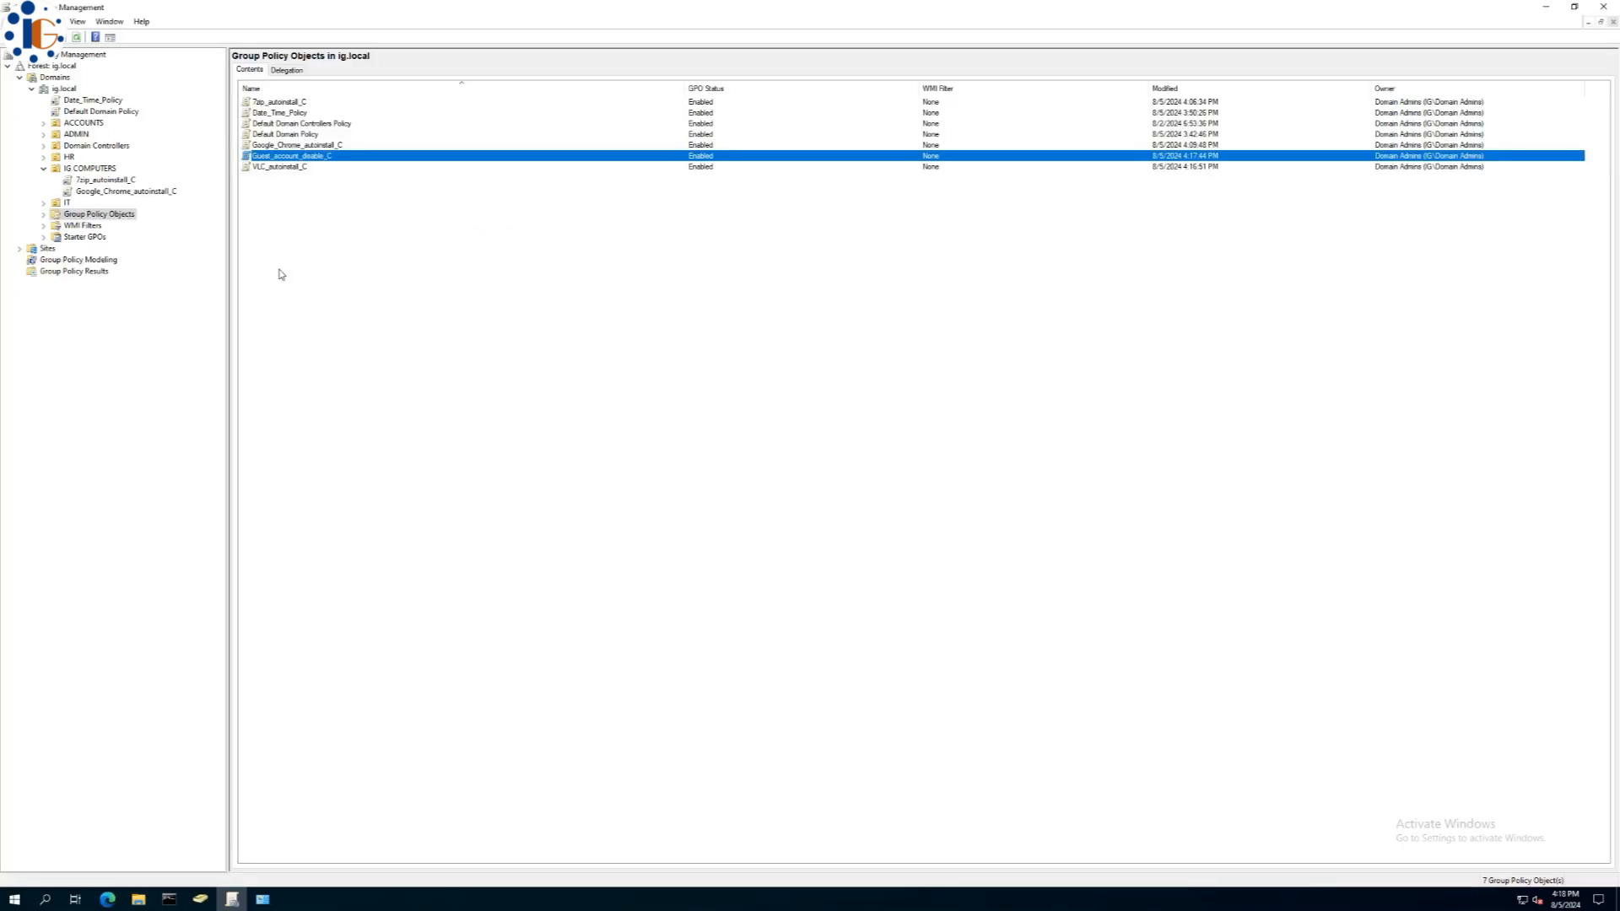
- Link the existing Guest_account_disable_C GPO to the IG COMPUTERS unit
click(85, 168)
right_click(83, 166)
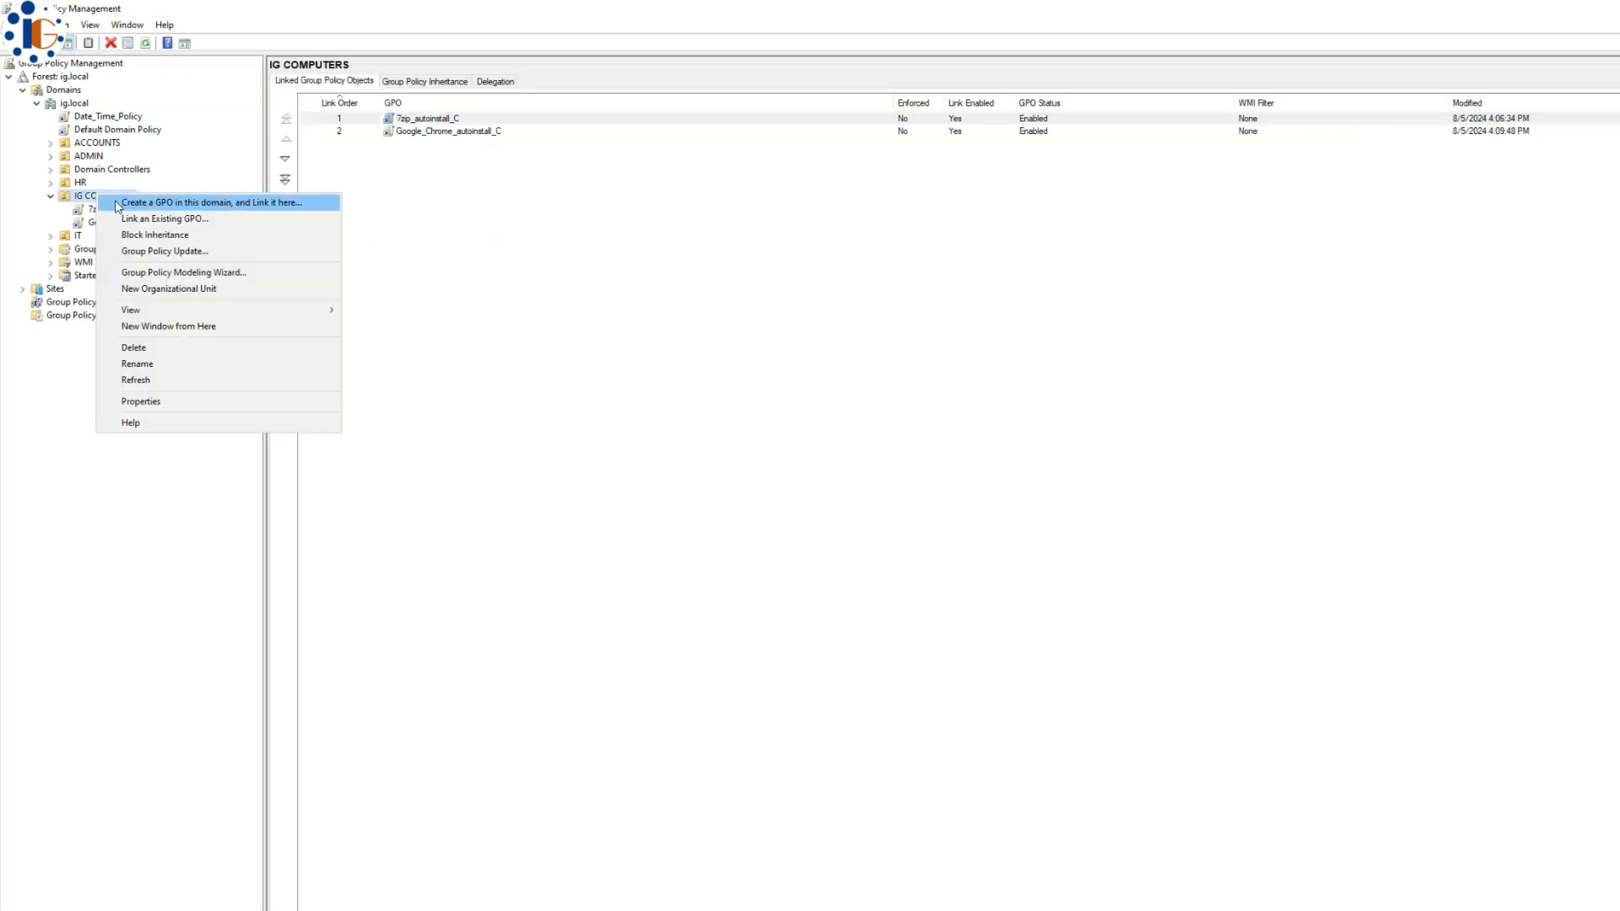
click(128, 221)
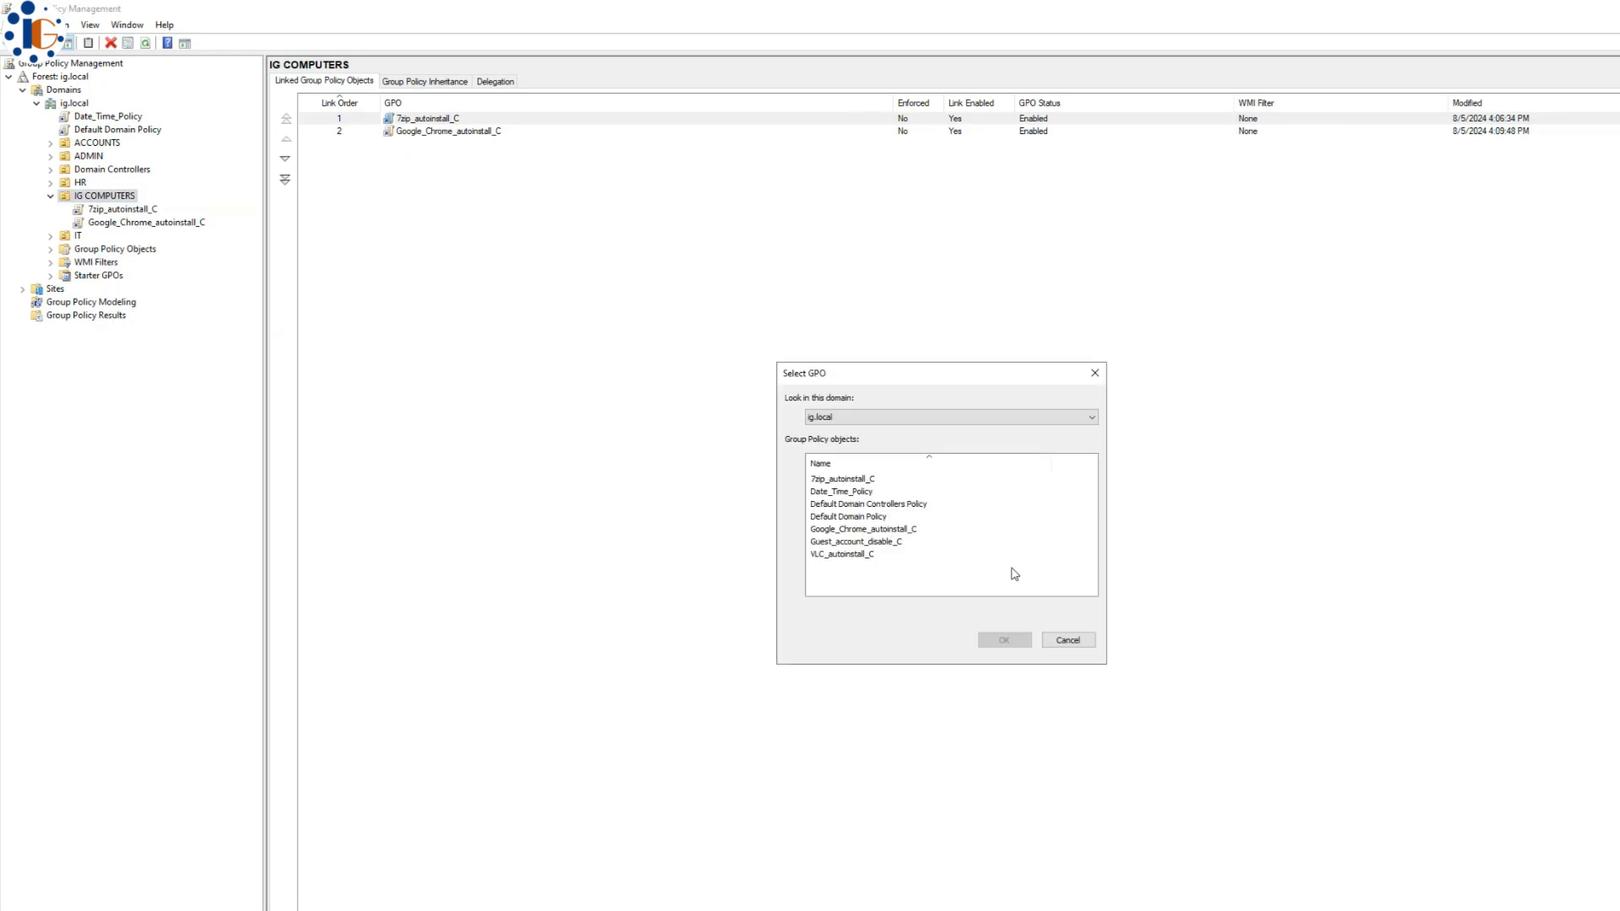
click(841, 542)
click(1009, 641)
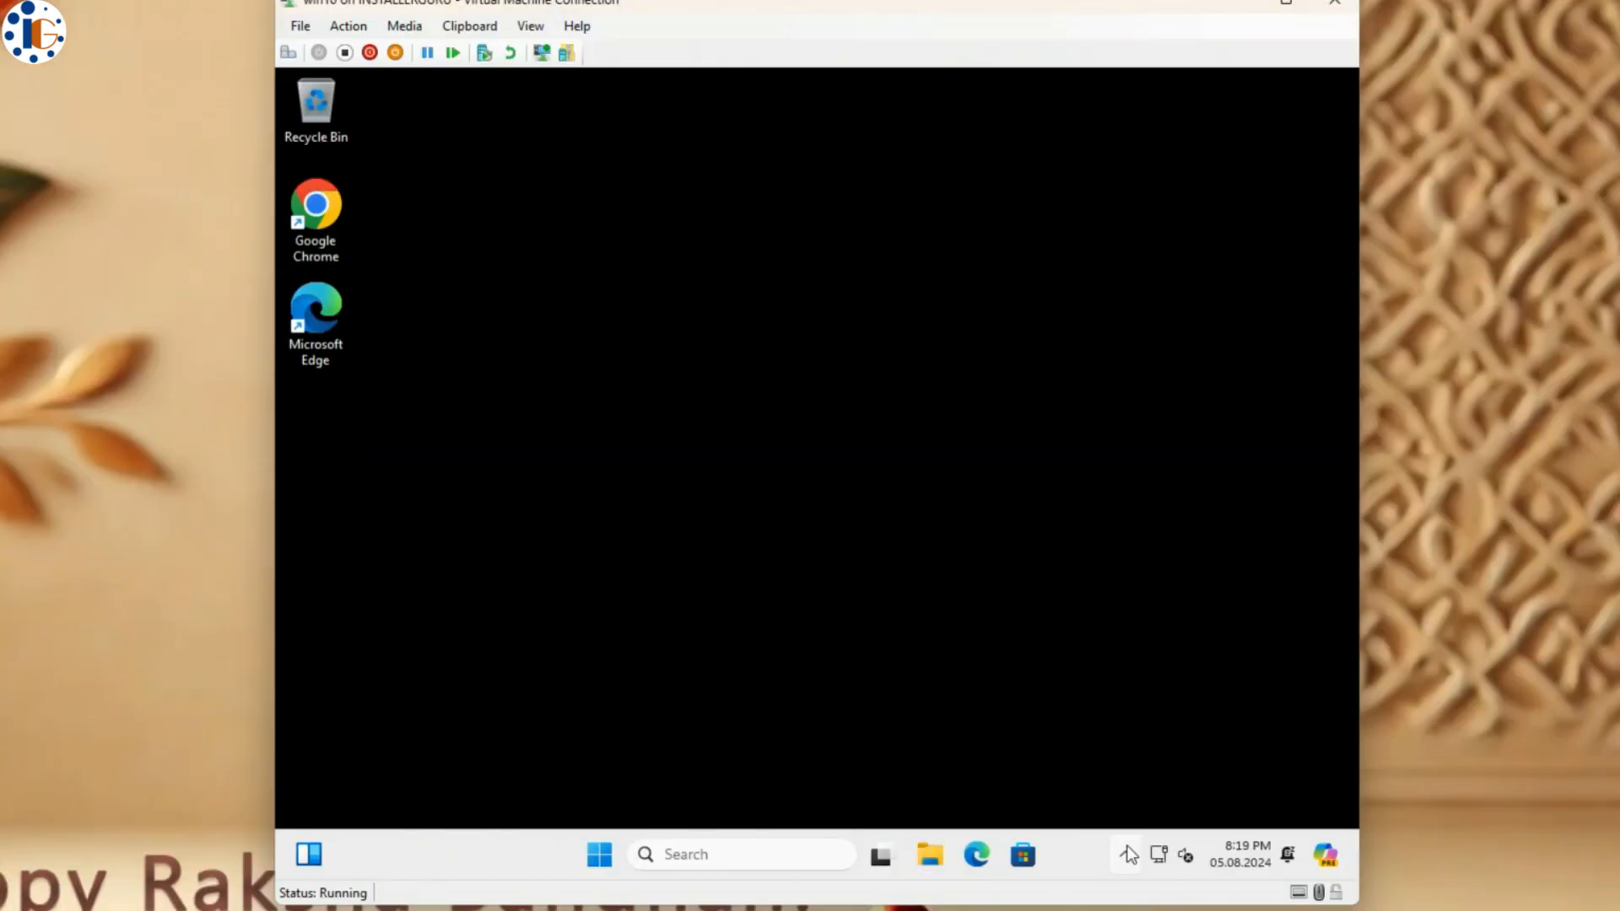
- From Sync Center's Offline Files, browse the uprd$ partnership into the user's Desktop folder
click(1128, 855)
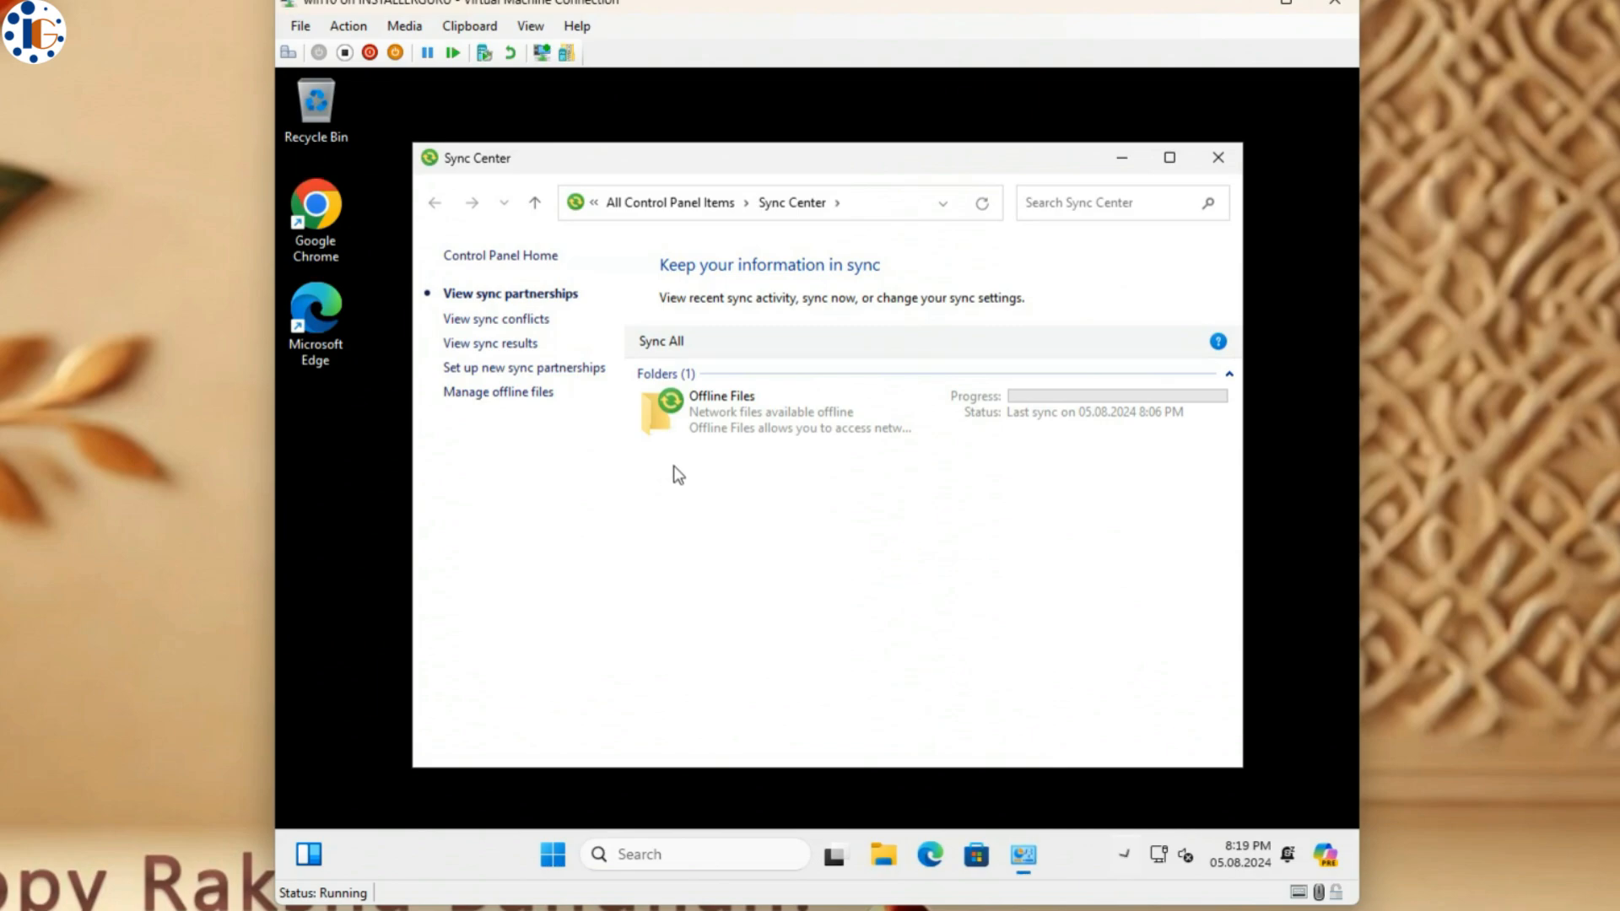
double_click(781, 417)
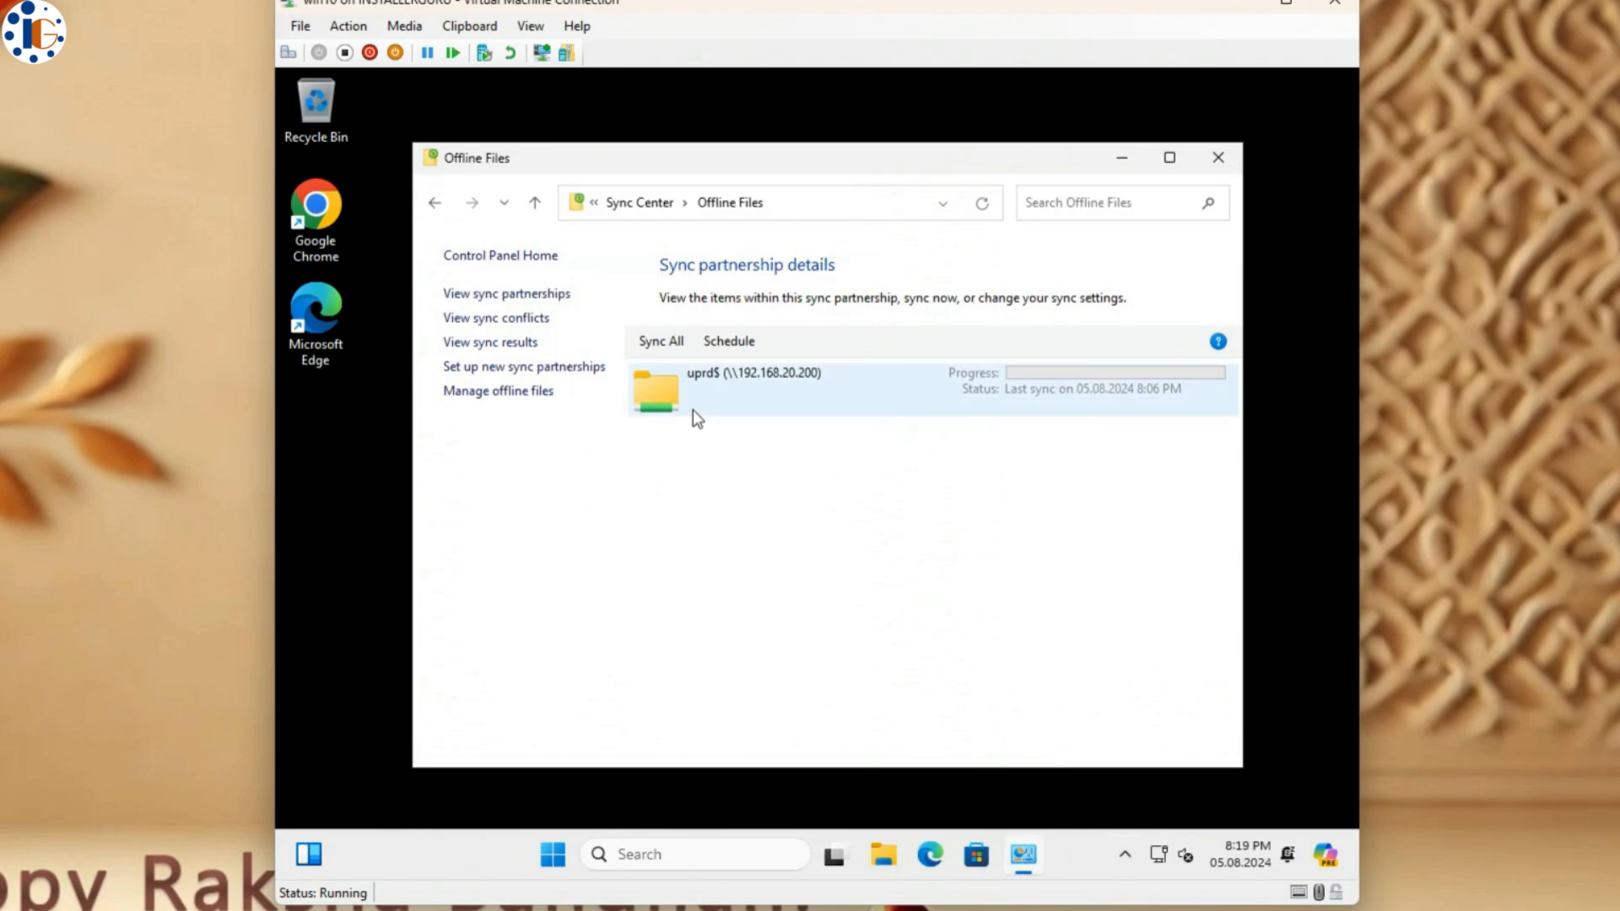
click(703, 408)
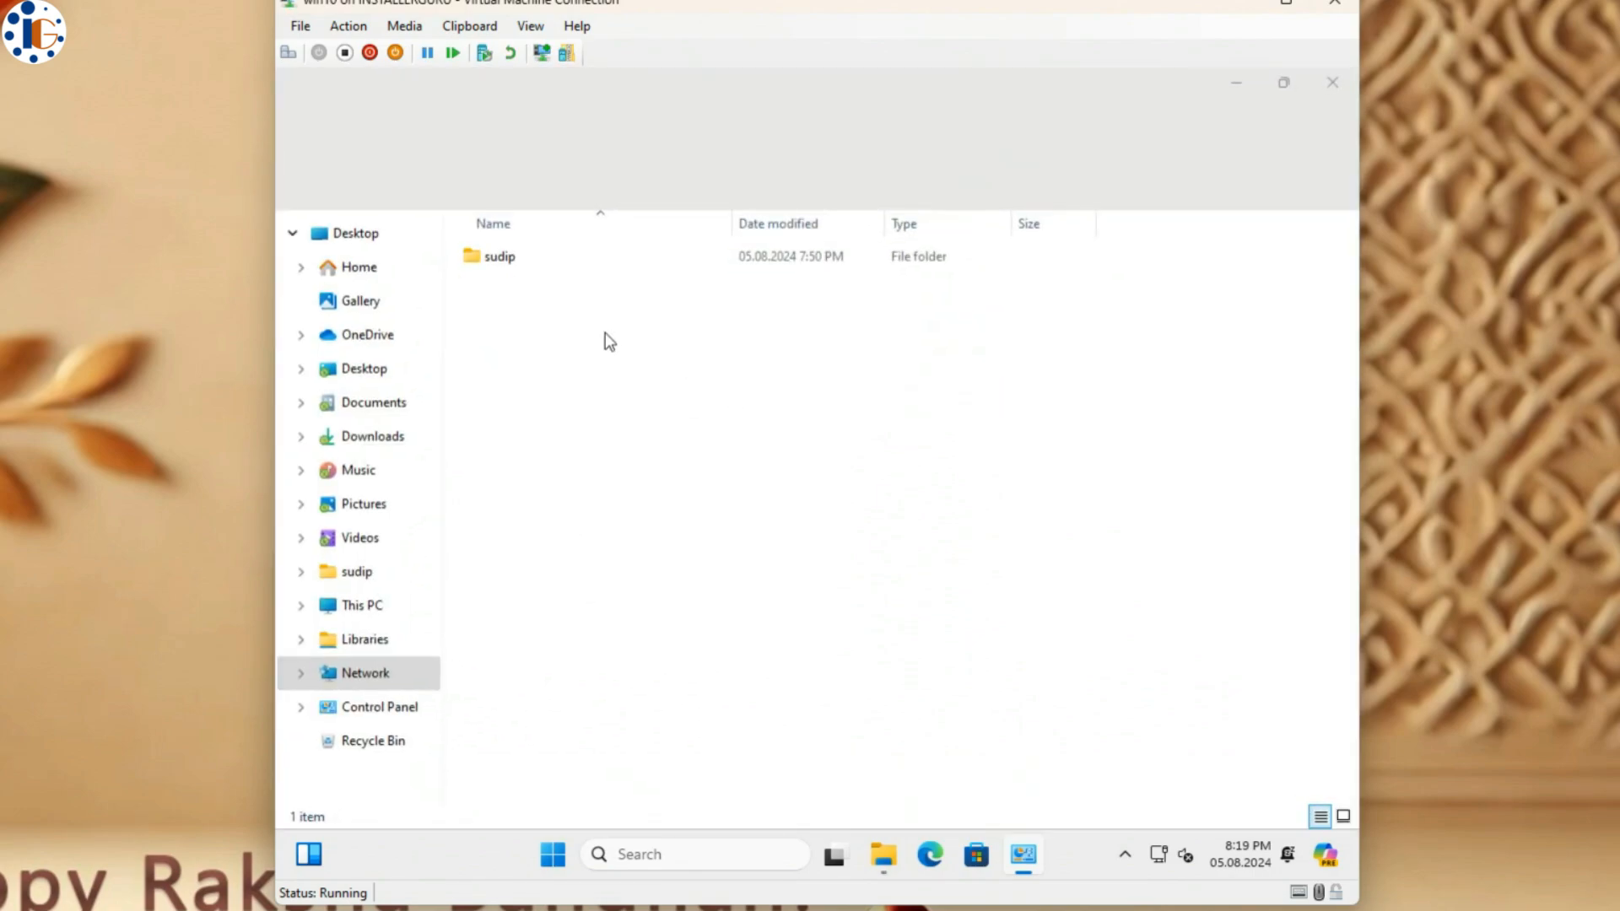
double_click(503, 259)
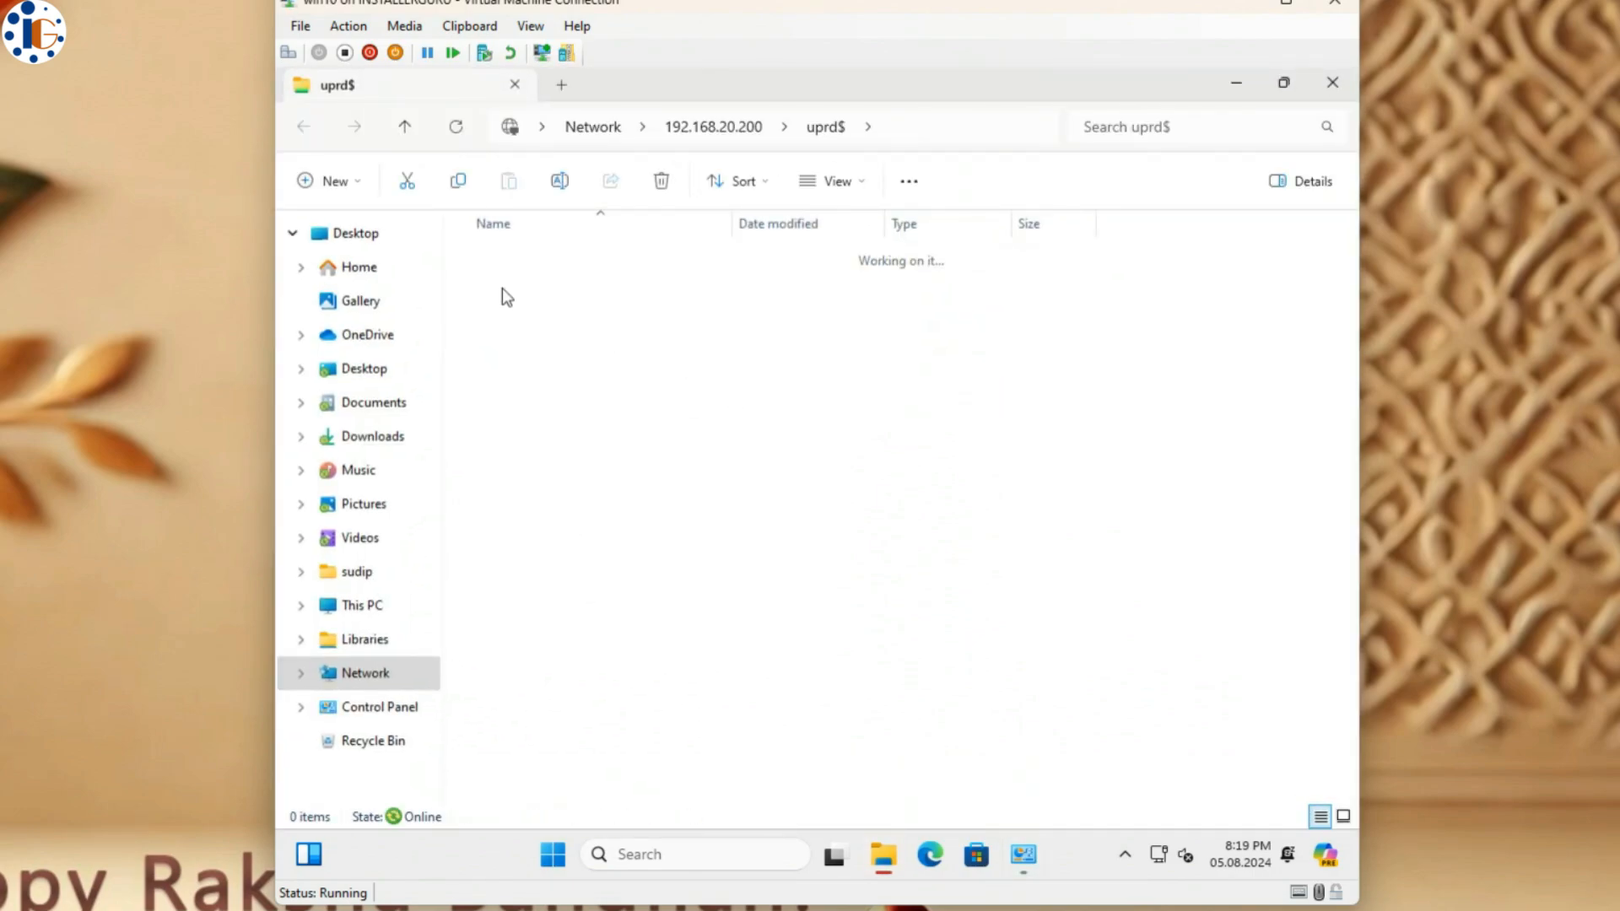
double_click(519, 256)
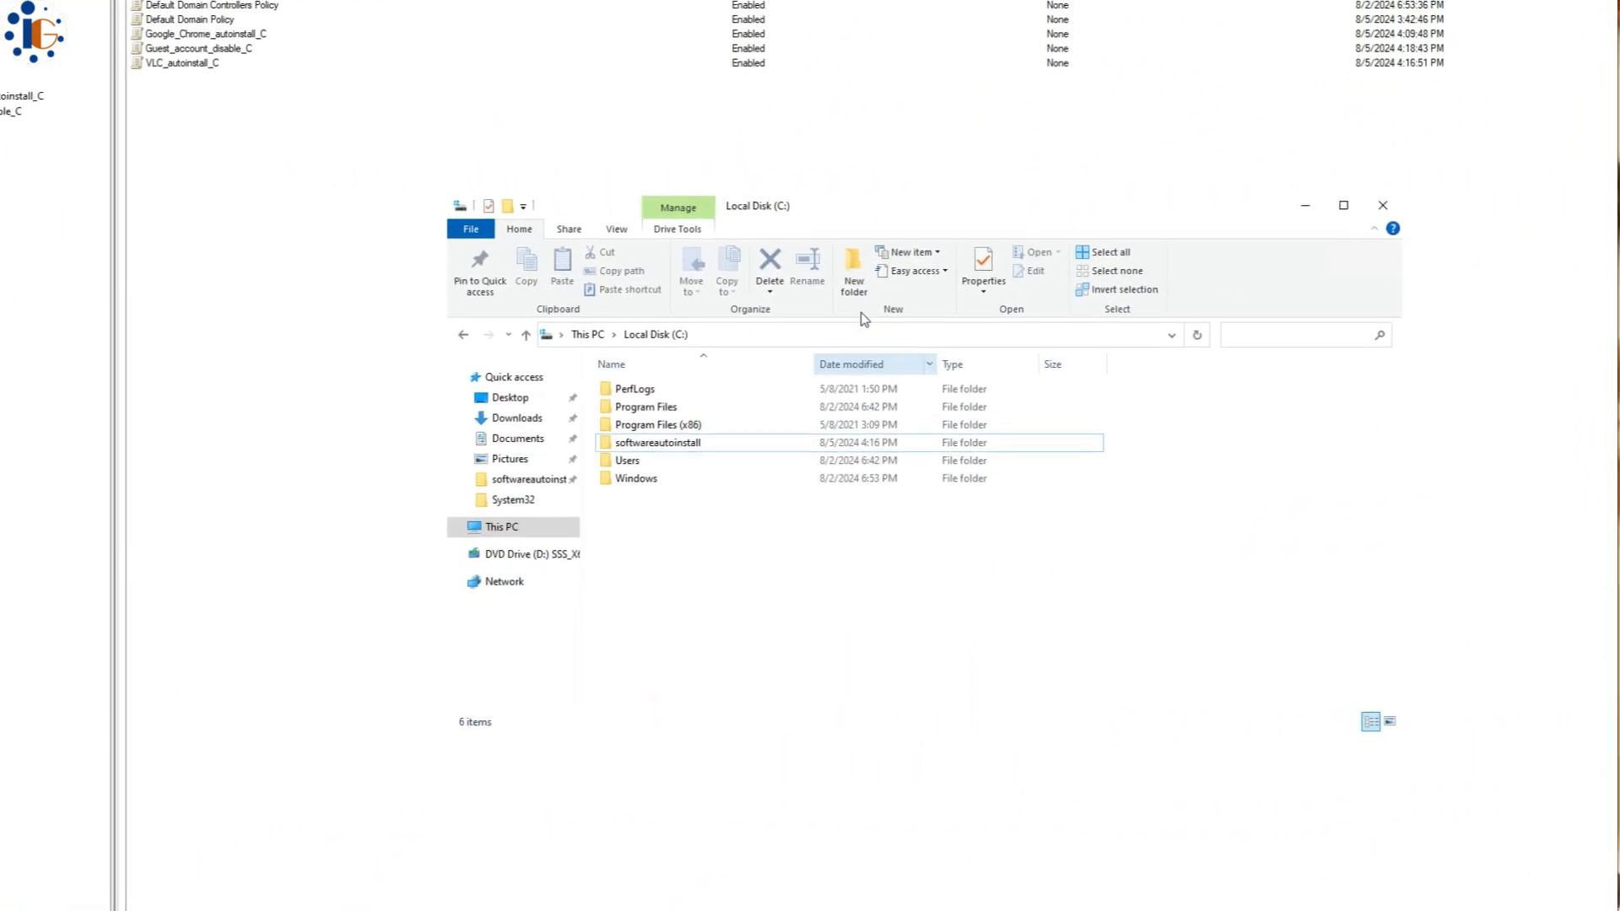
- Create a new folder on drive C named uprd
key(ctrl+shift+n)
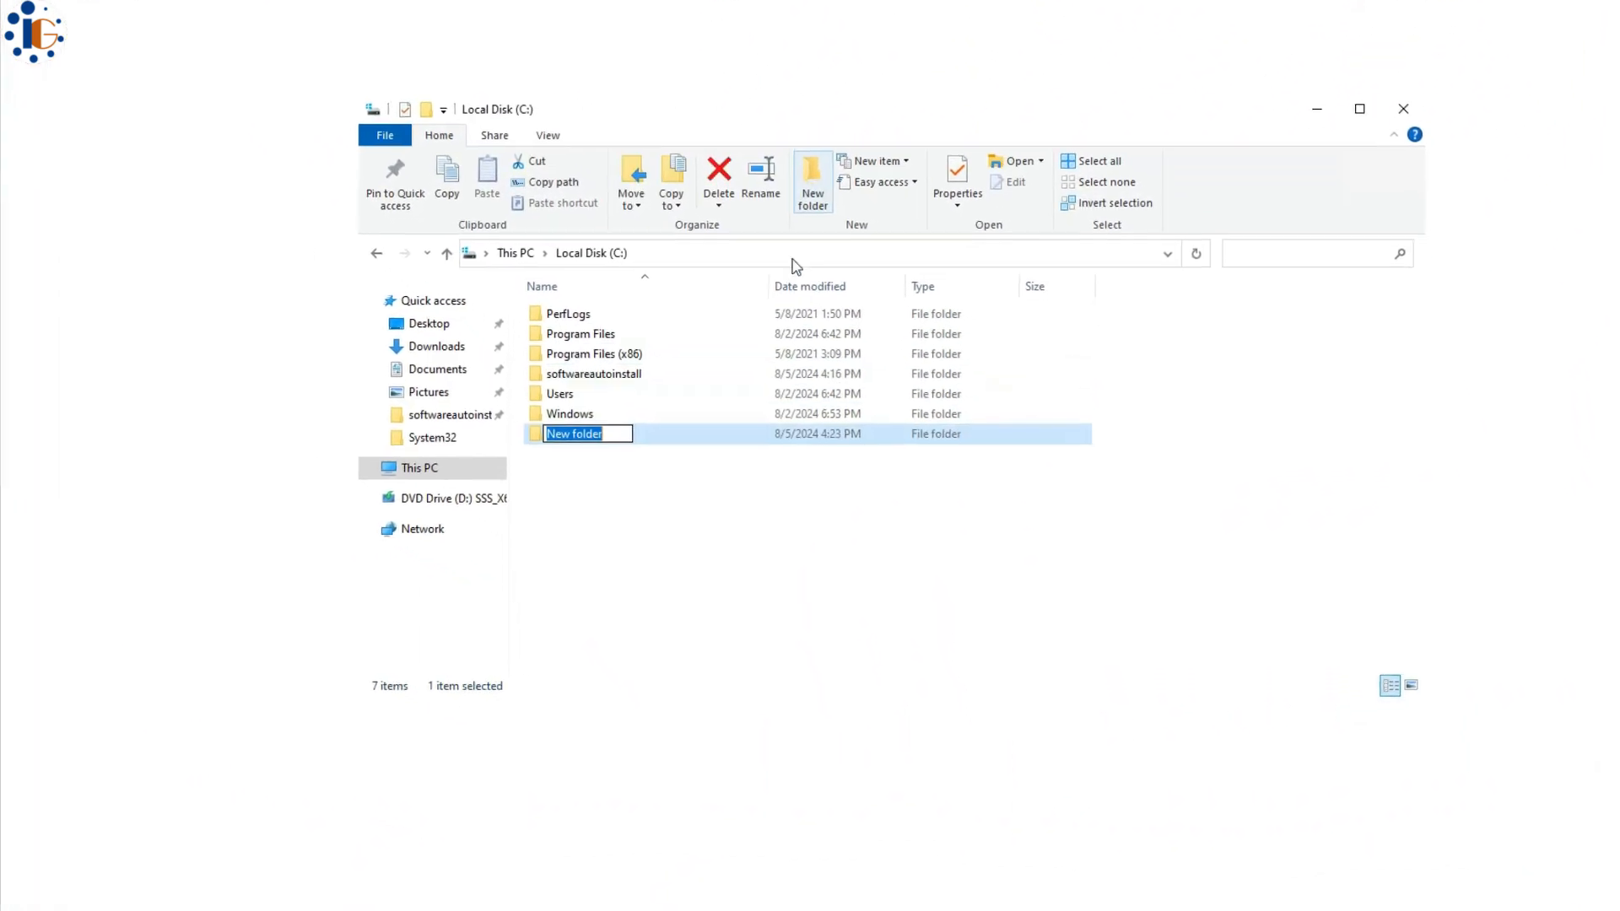
text(upr)
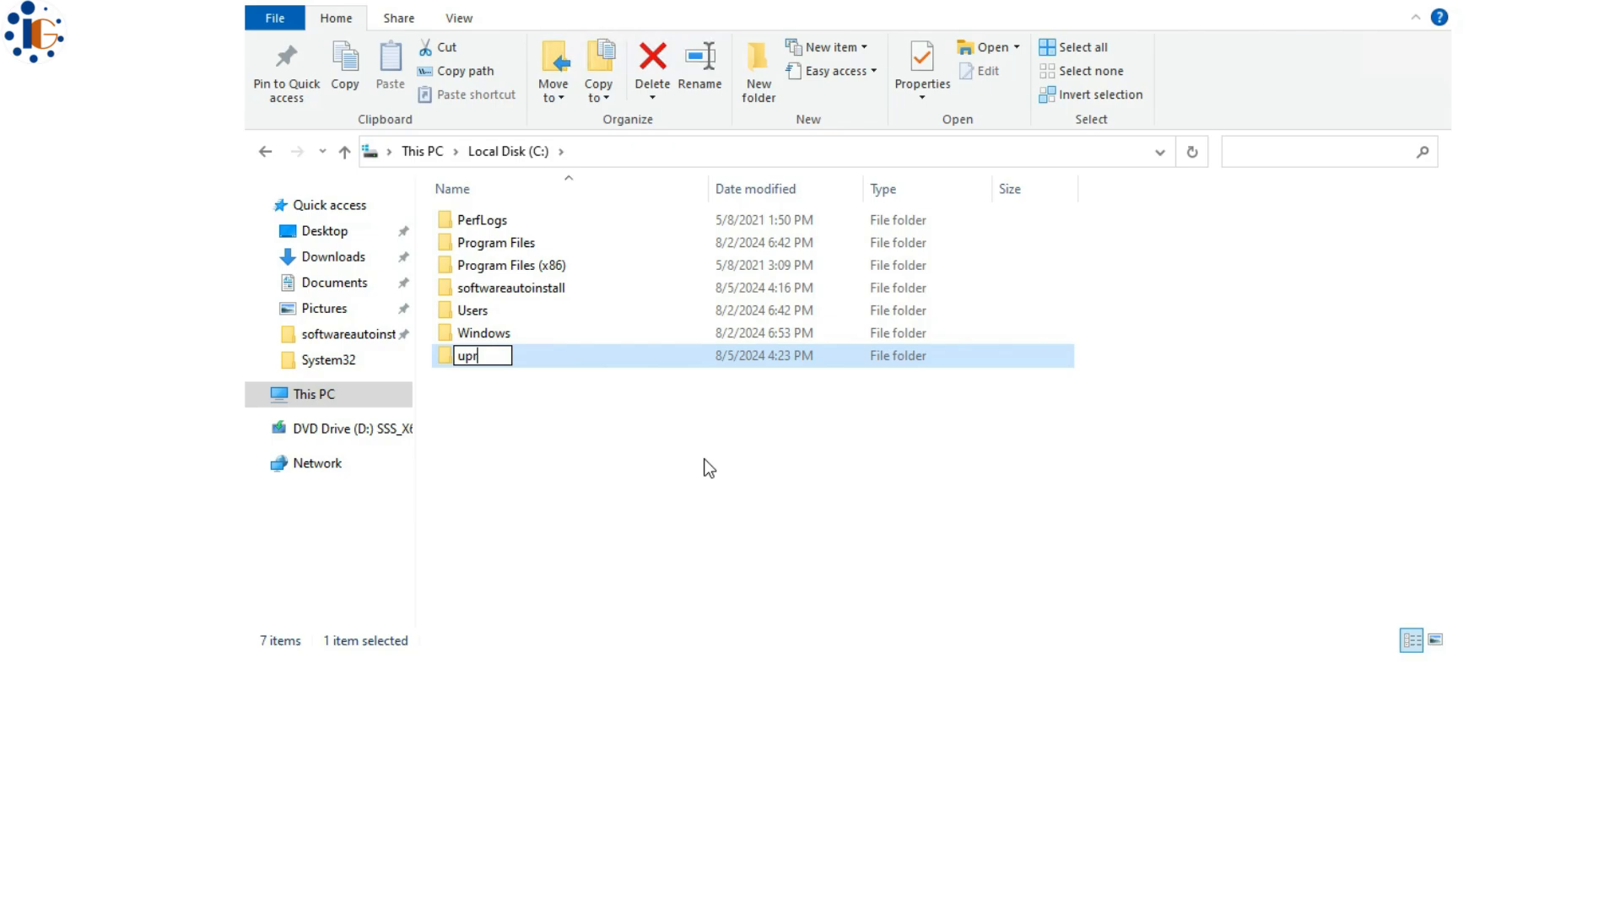
key(Return)
key(F2)
key(BackSpace)
text(uprd)
key(Return)
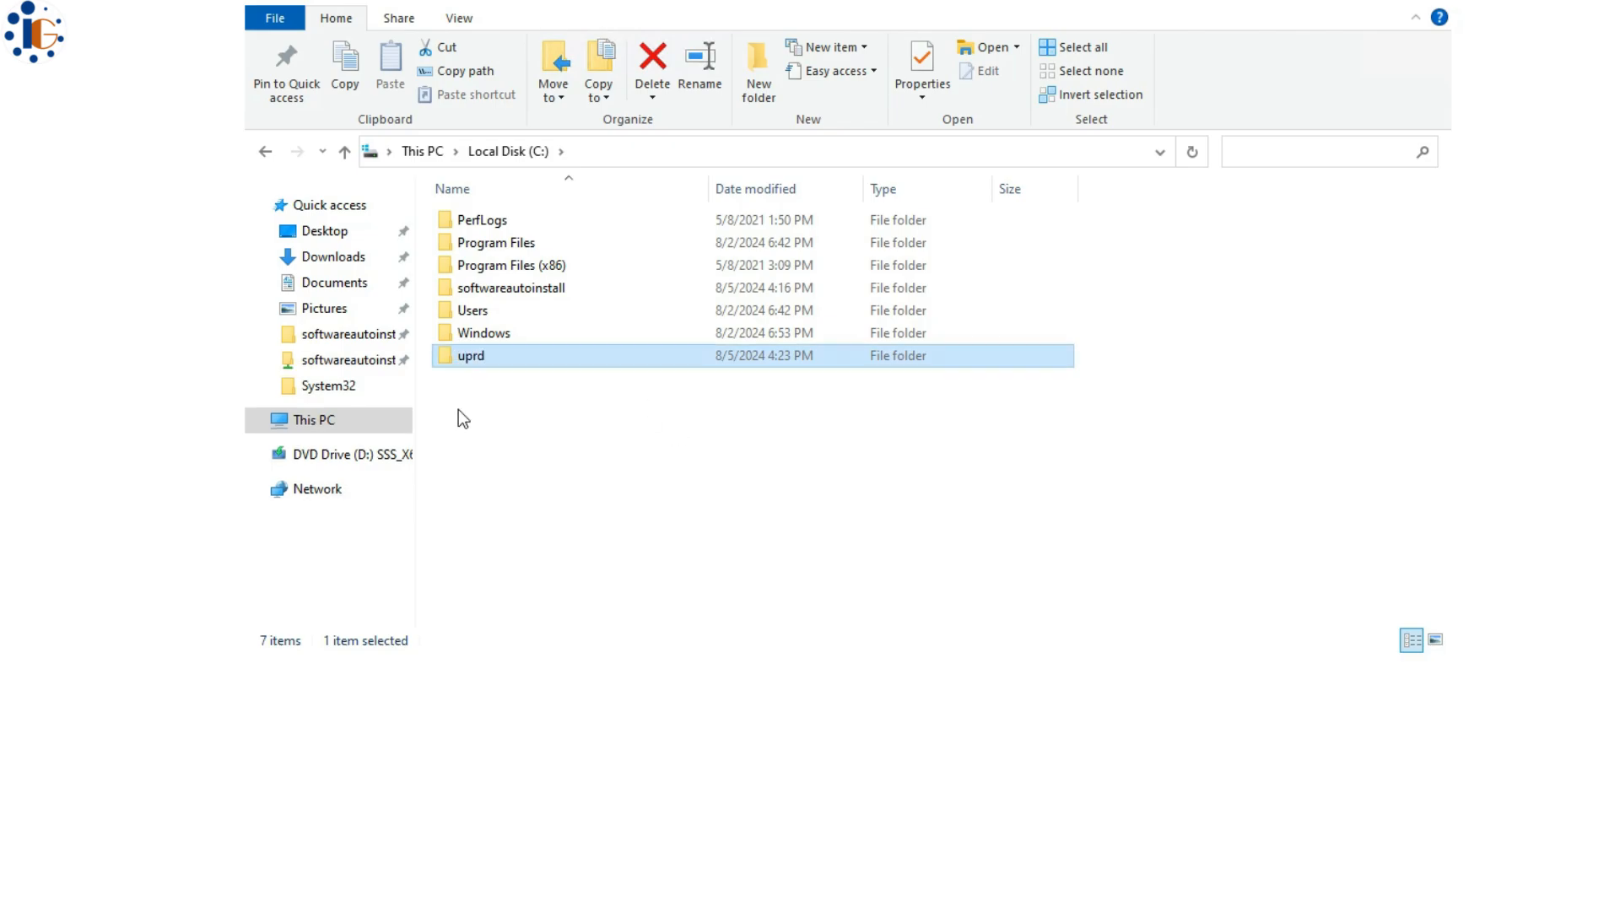
- Turn on advanced sharing for the uprd folder as the hidden uprd$ share
right_click(528, 365)
click(615, 712)
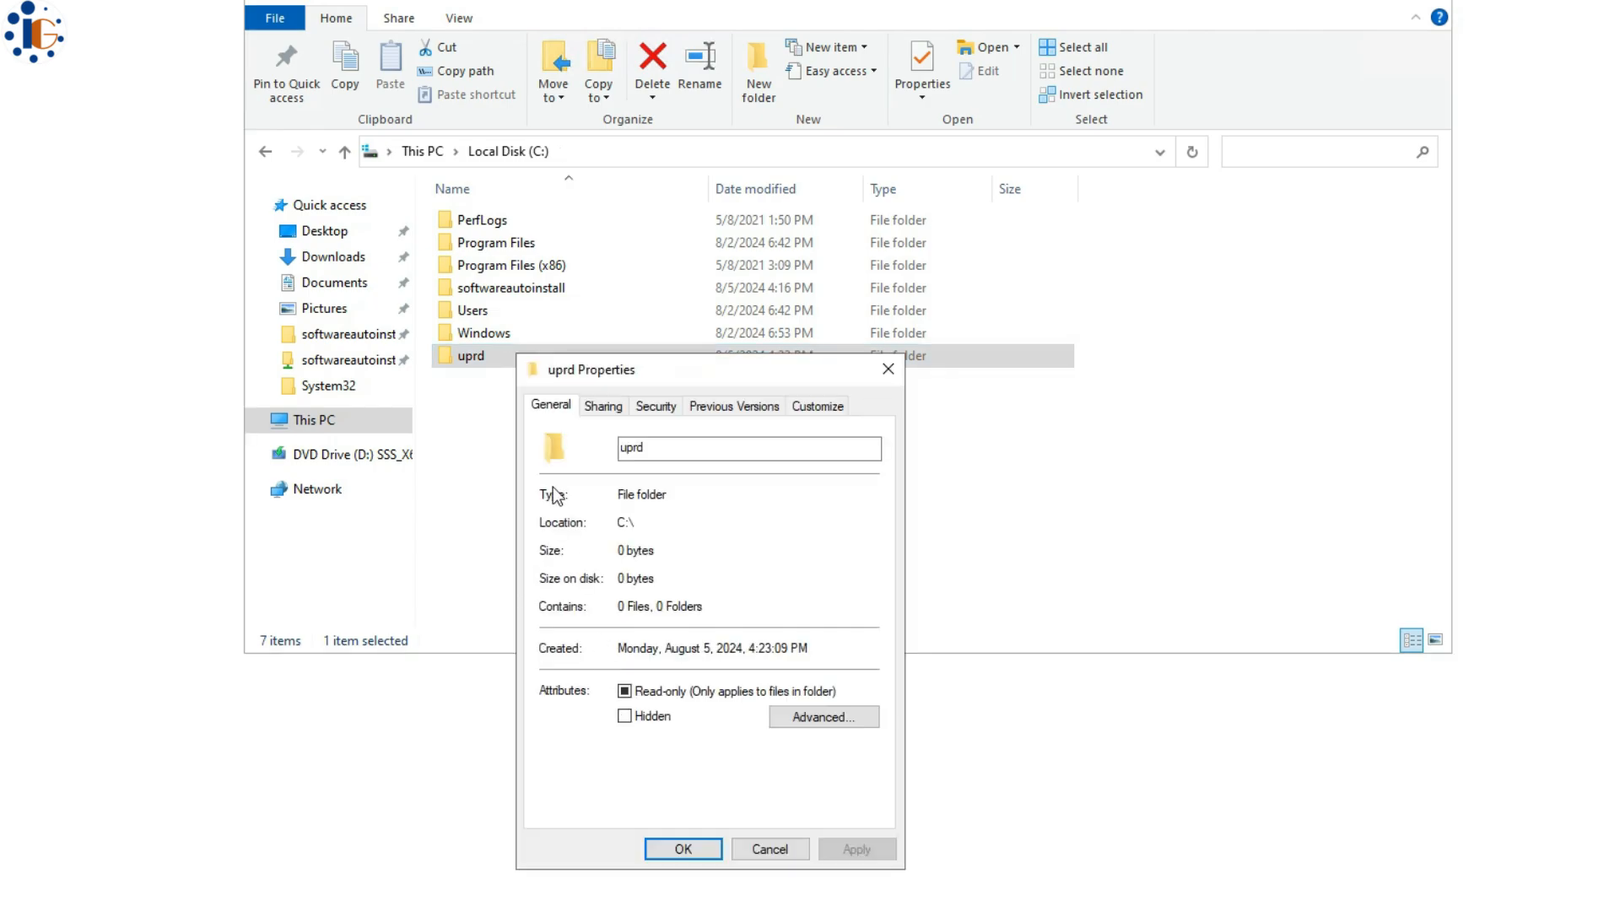
click(604, 405)
click(628, 663)
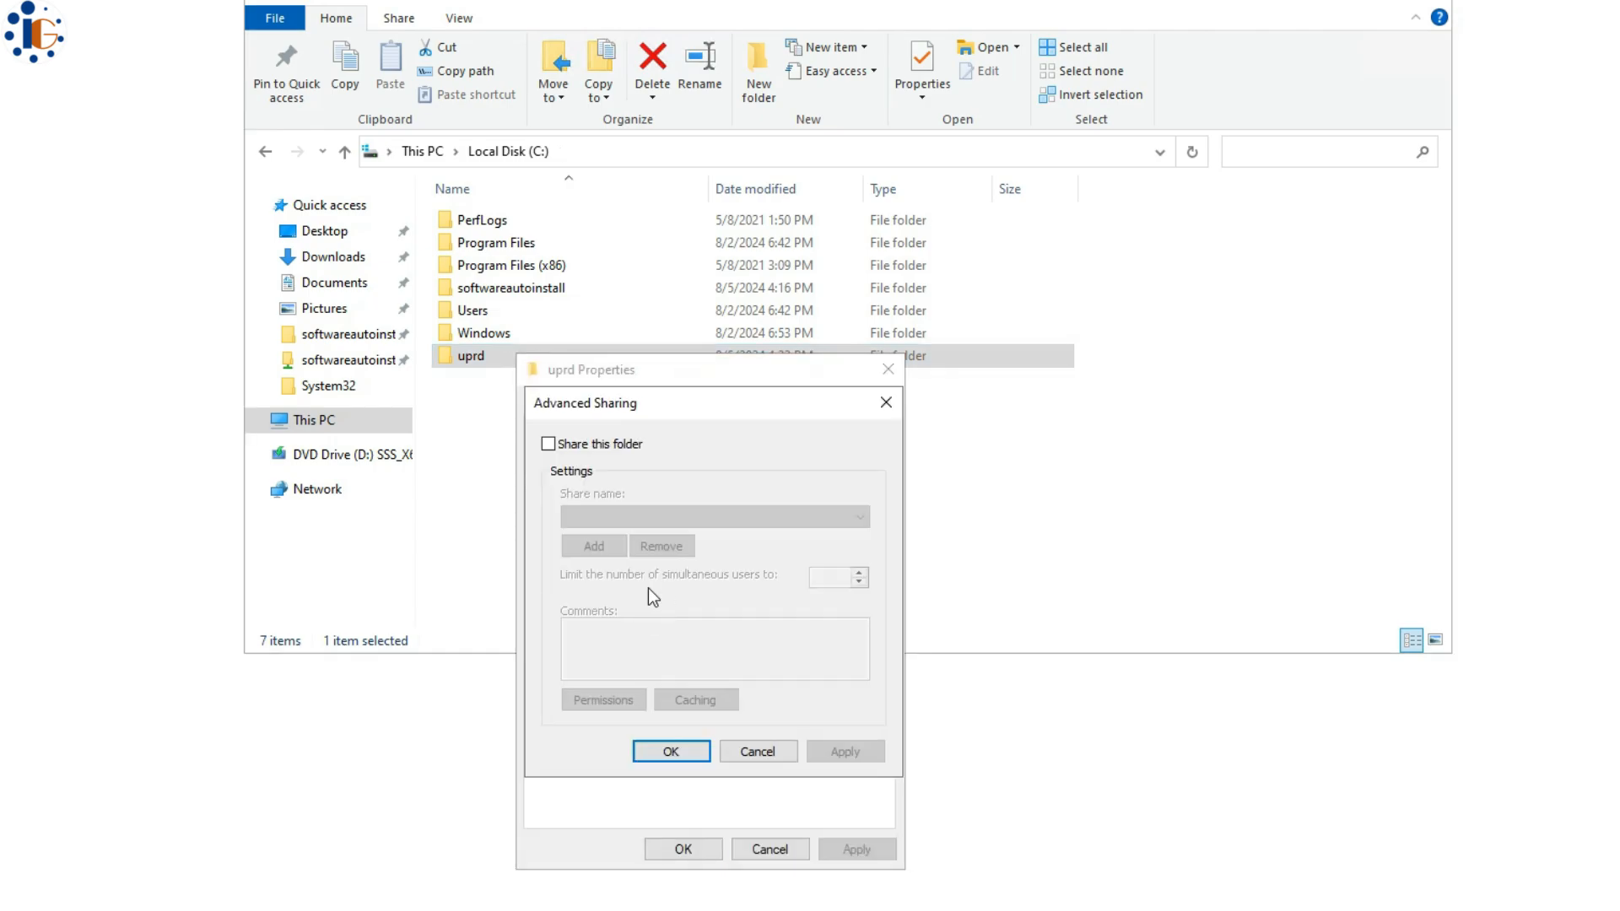
click(627, 449)
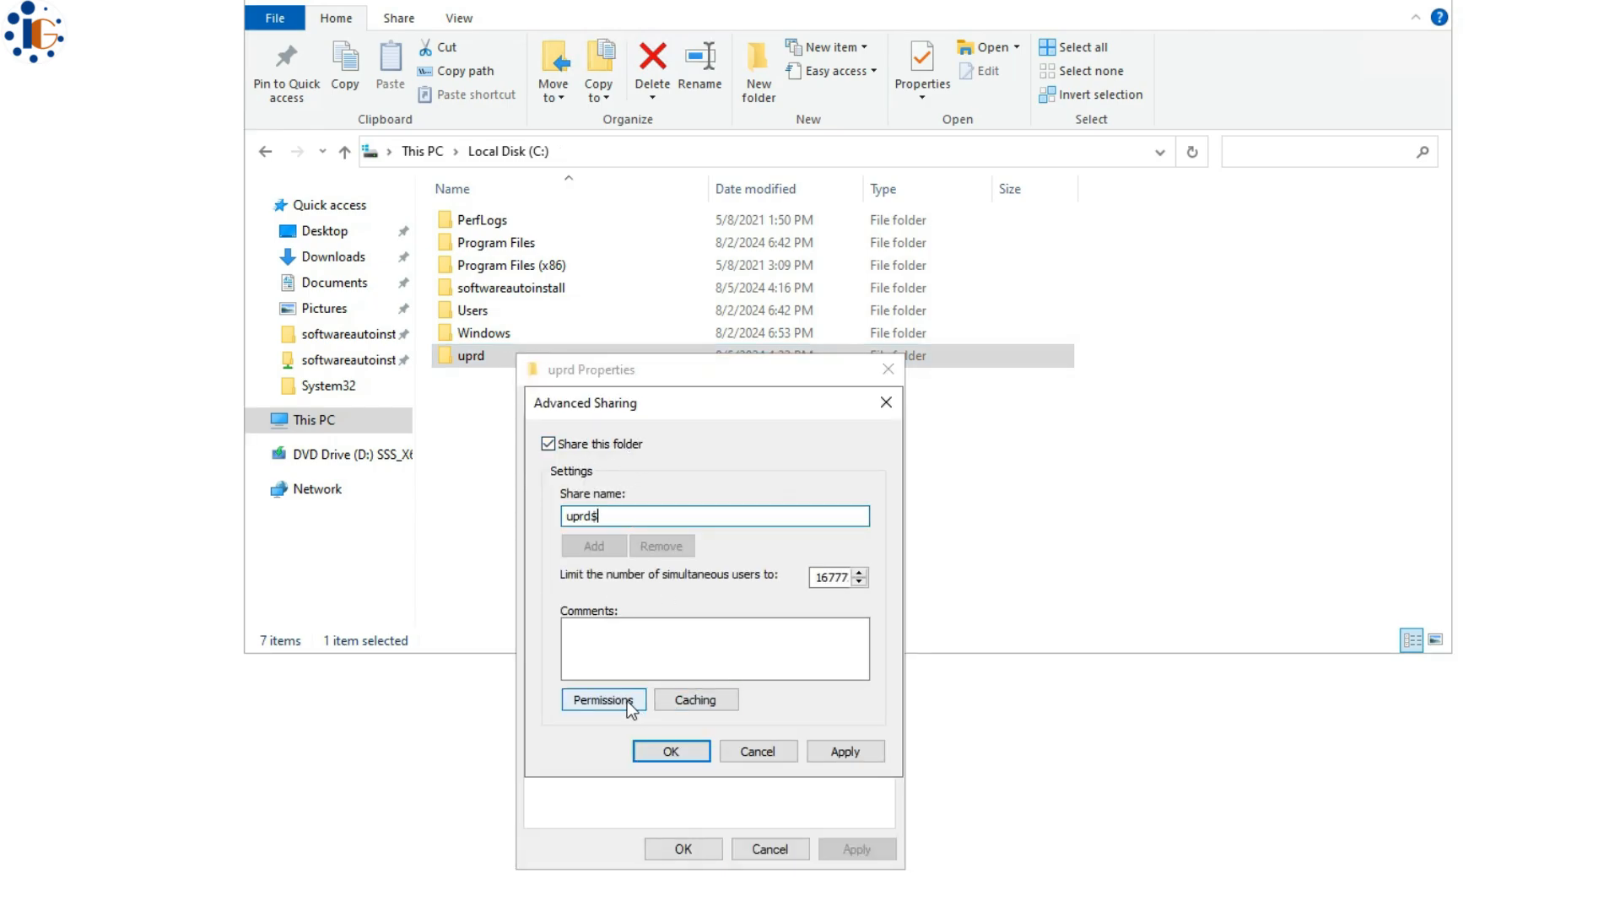
click(591, 699)
- Replace Everyone with Domain Users allowed Change in the uprd$ share permissions, and close Properties
click(869, 624)
click(779, 623)
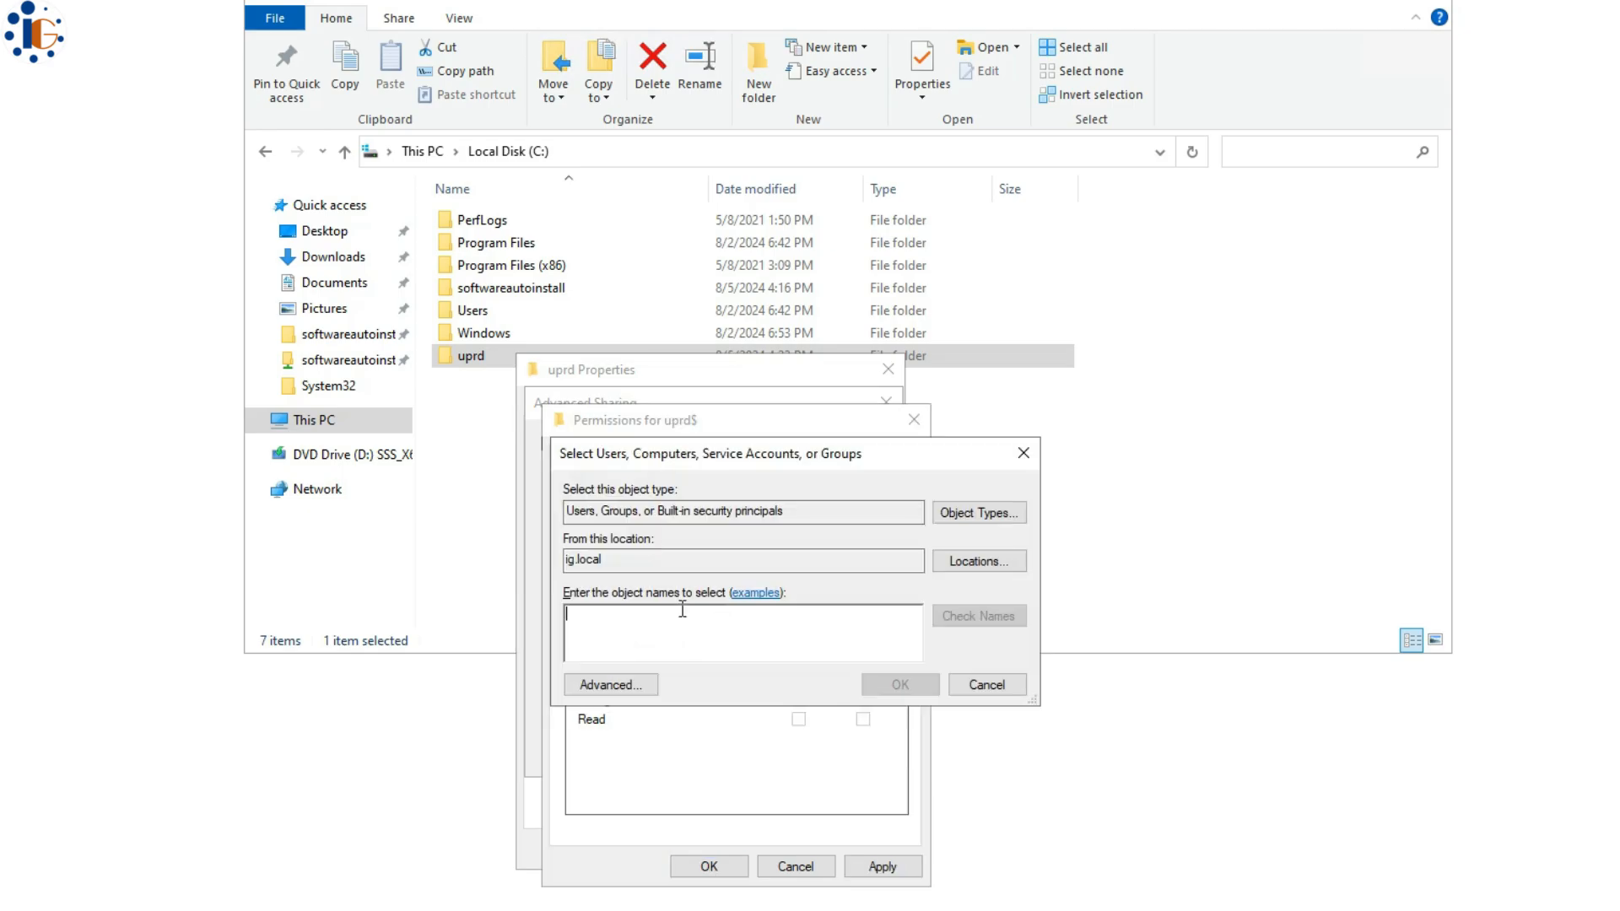
text(domain)
key(Return)
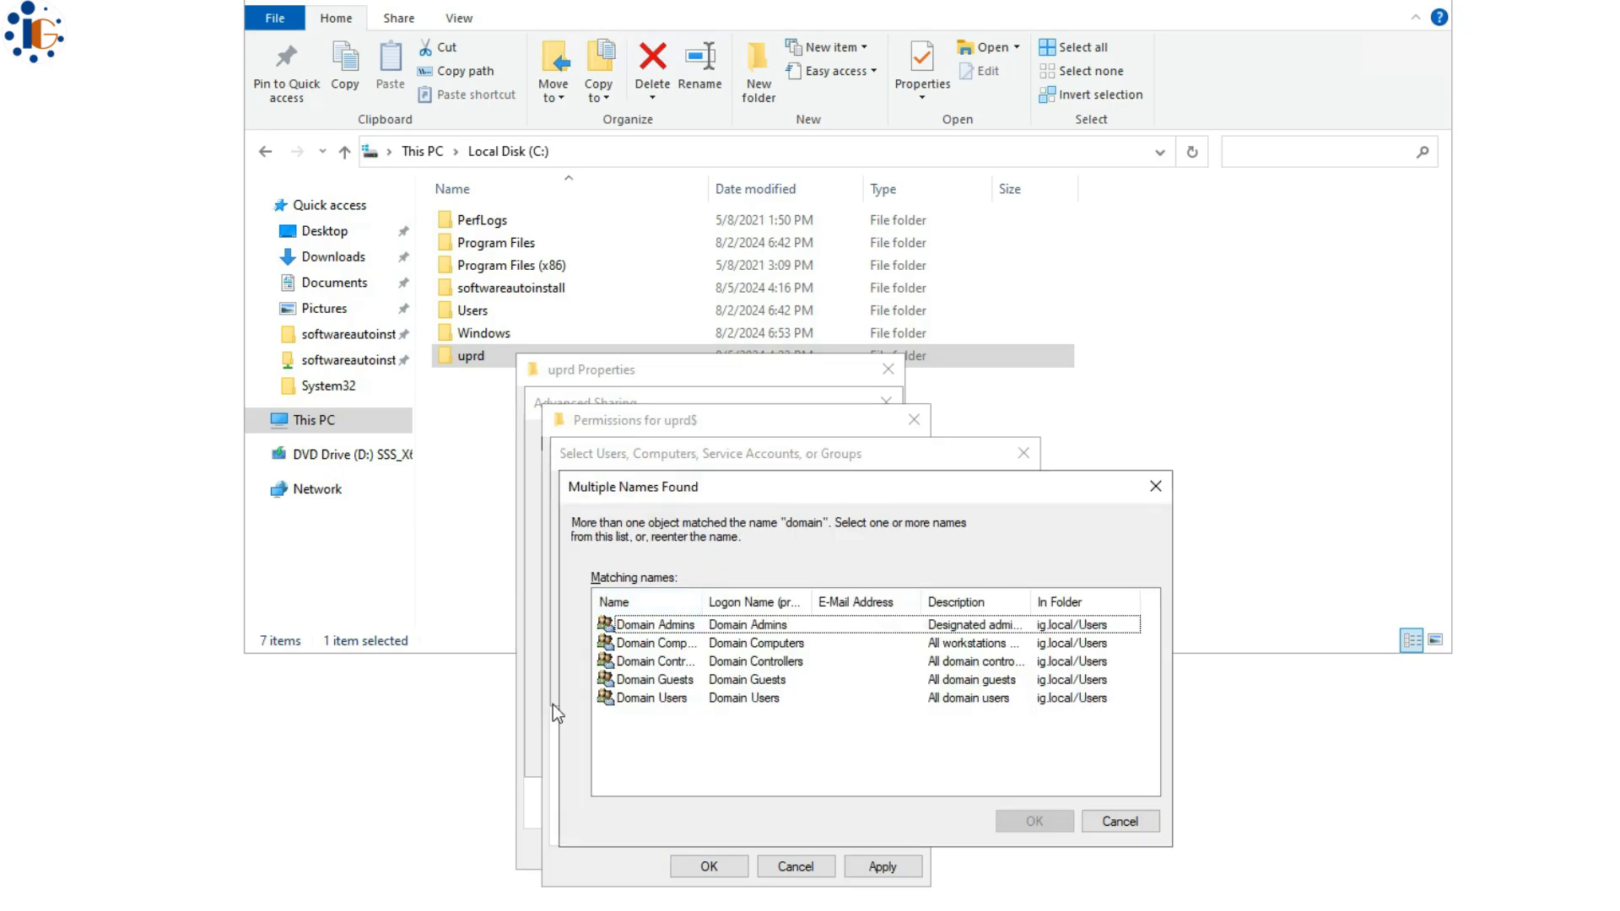
double_click(655, 698)
click(824, 679)
click(798, 700)
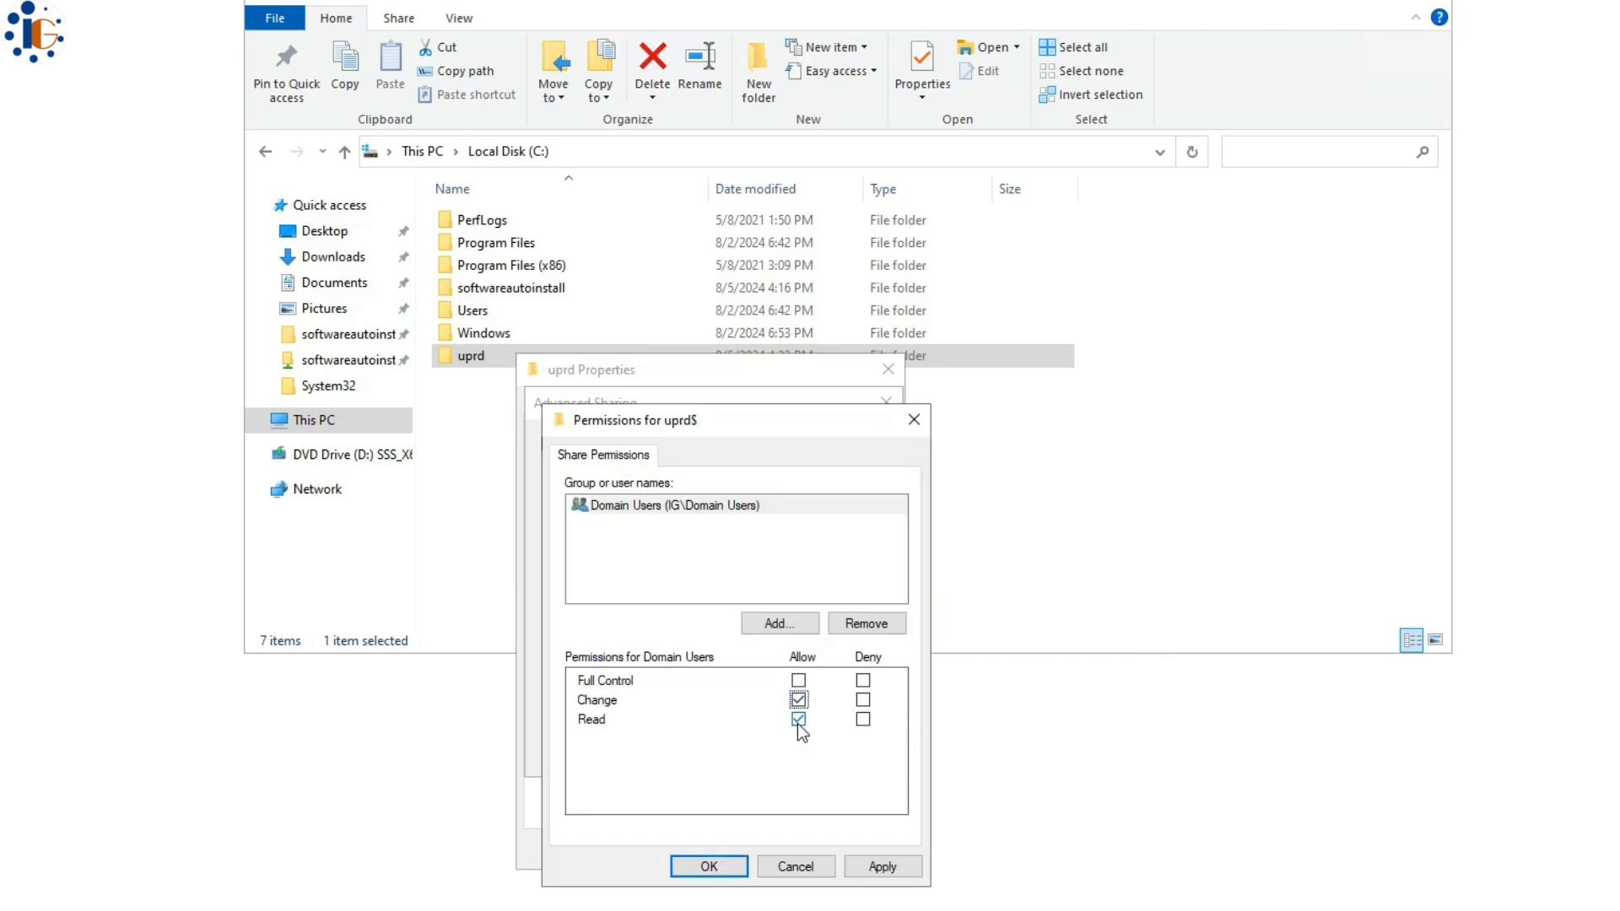
click(709, 867)
click(675, 749)
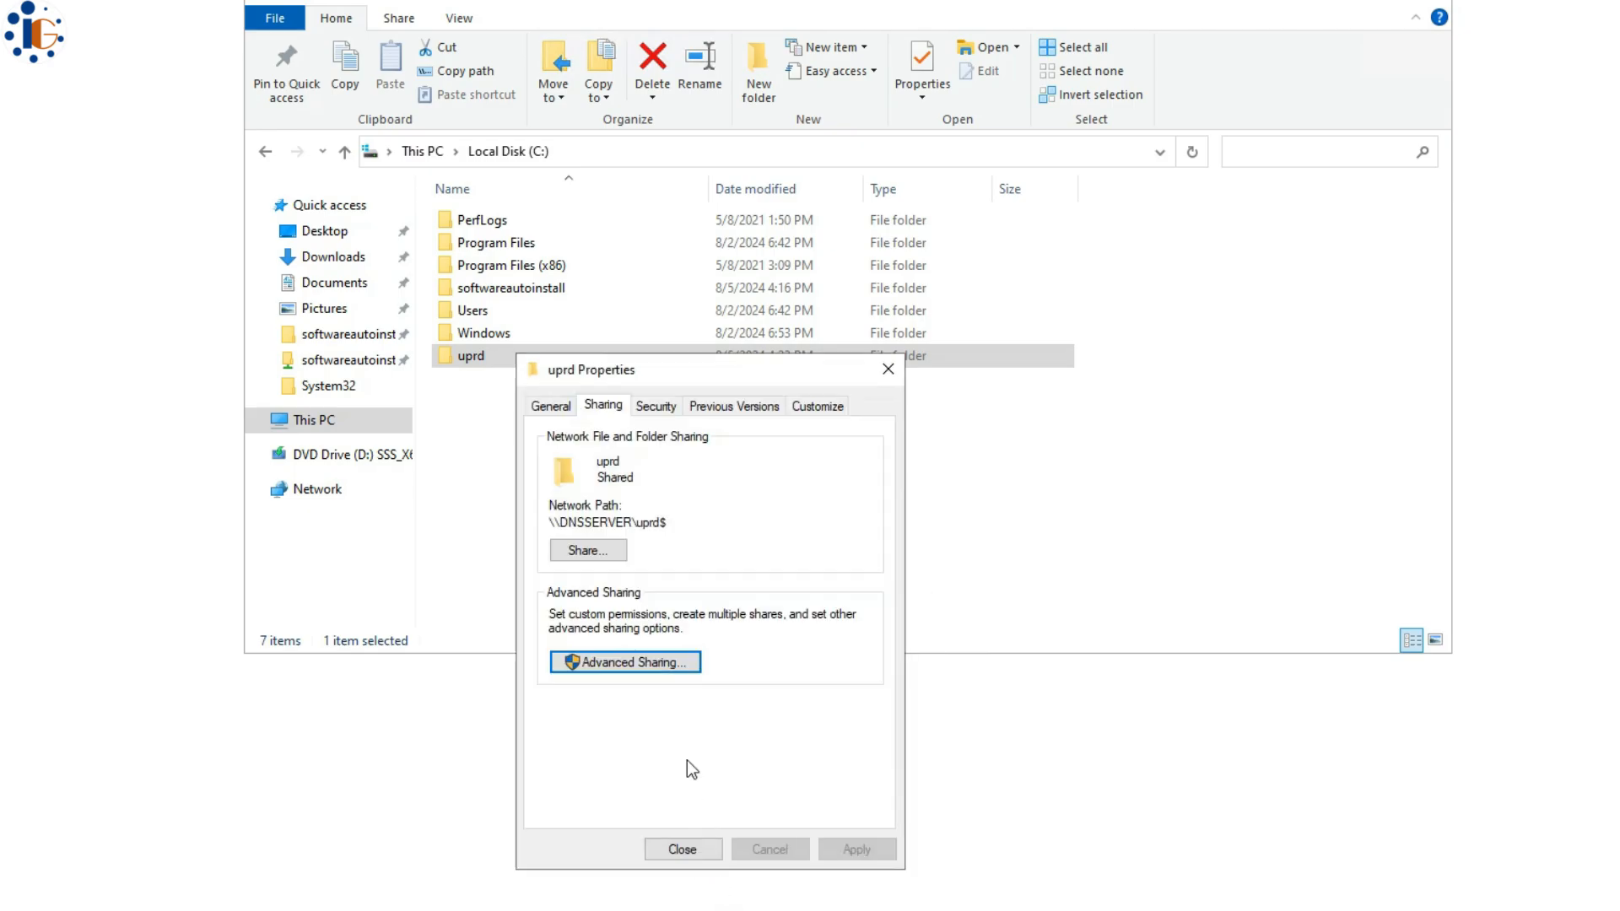
click(682, 849)
click(604, 535)
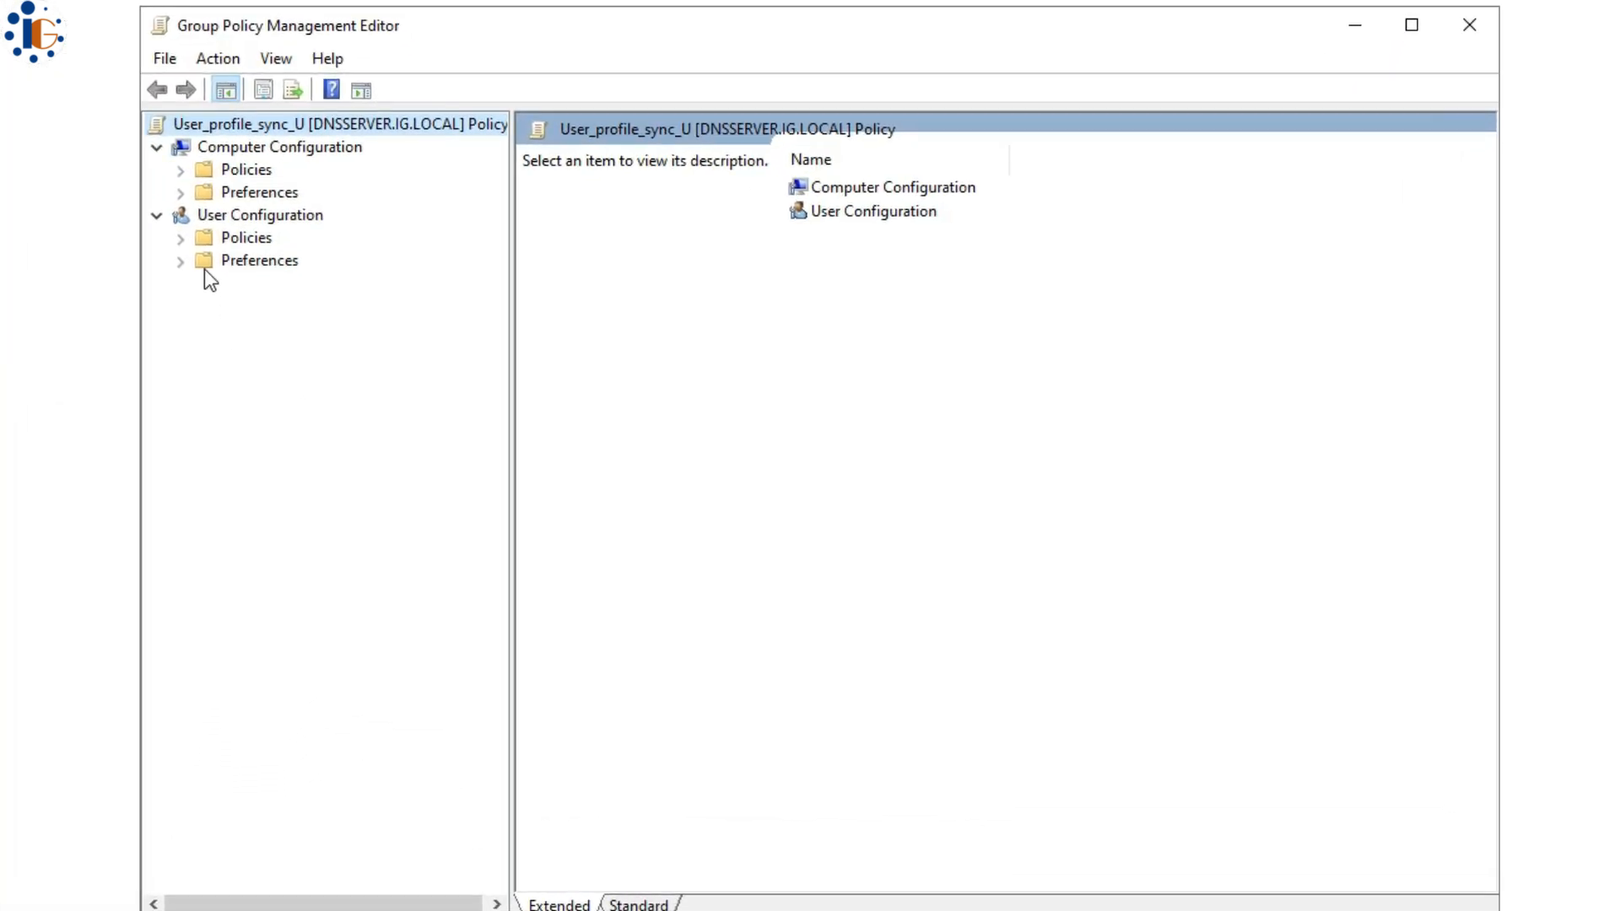
- In Folder Redirection, set Desktop's properties to Basic – redirect everyone's folder to the same location
click(175, 234)
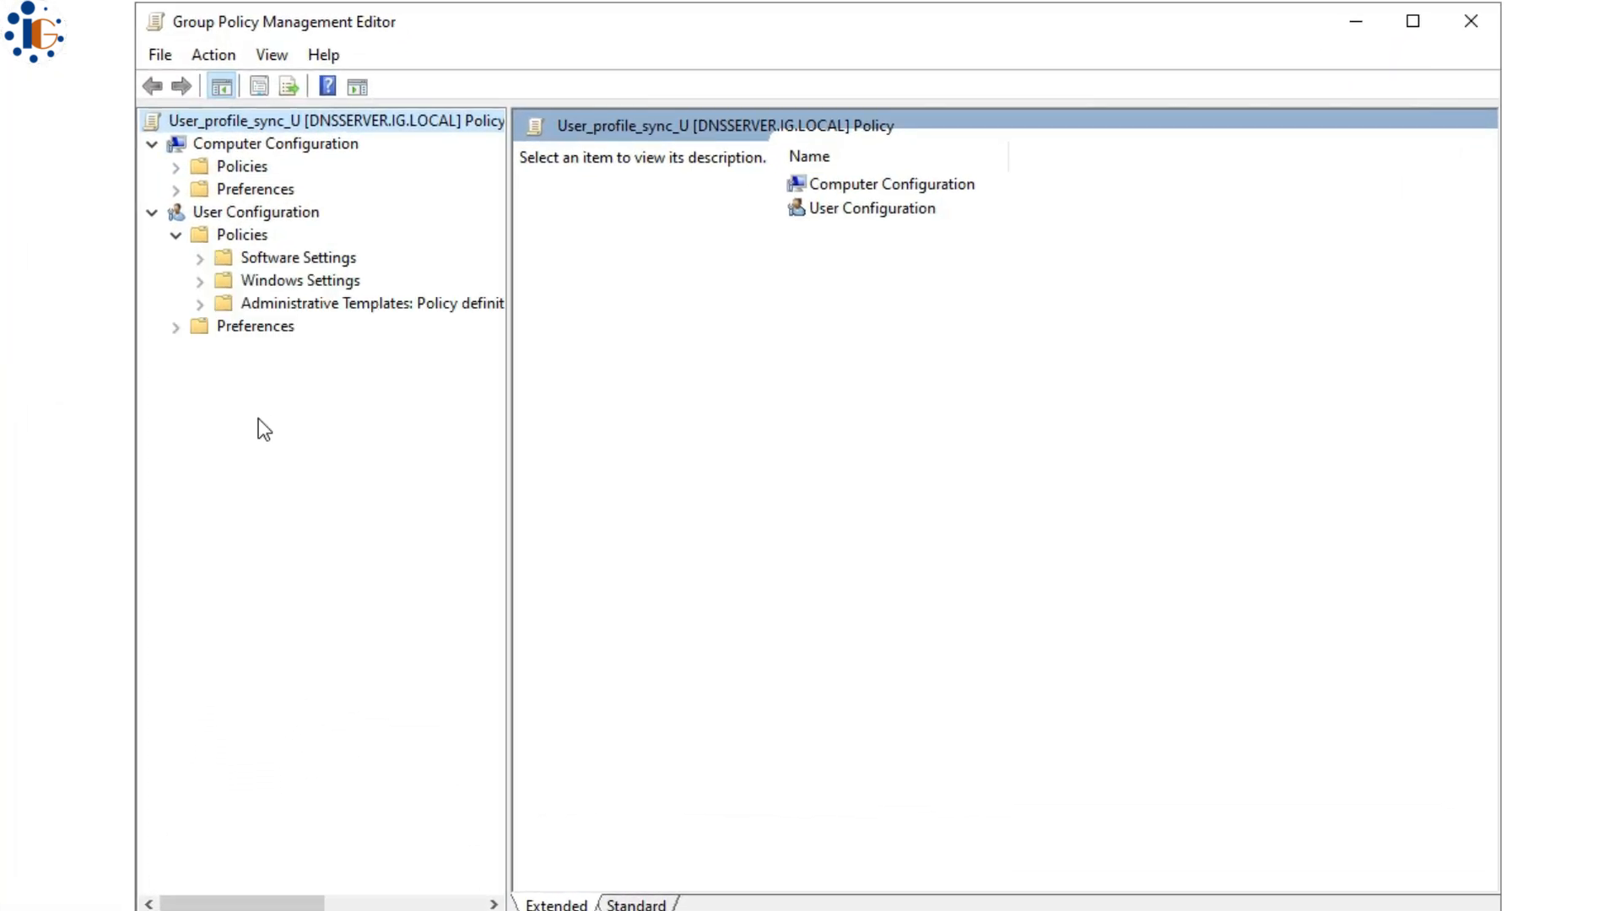
click(200, 280)
click(323, 350)
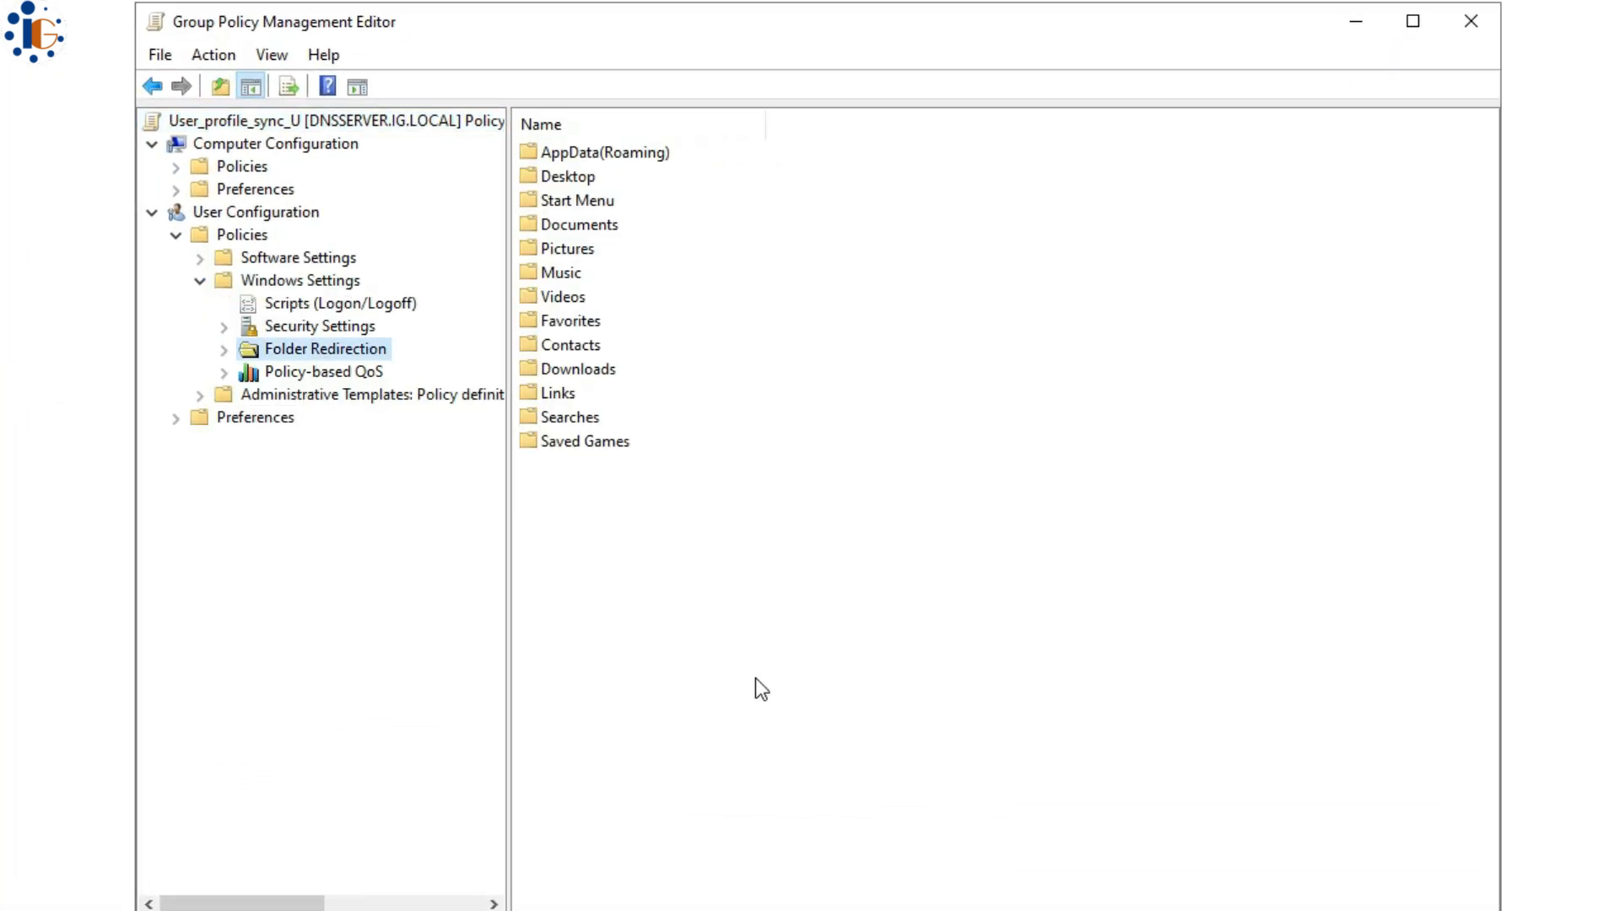
double_click(574, 179)
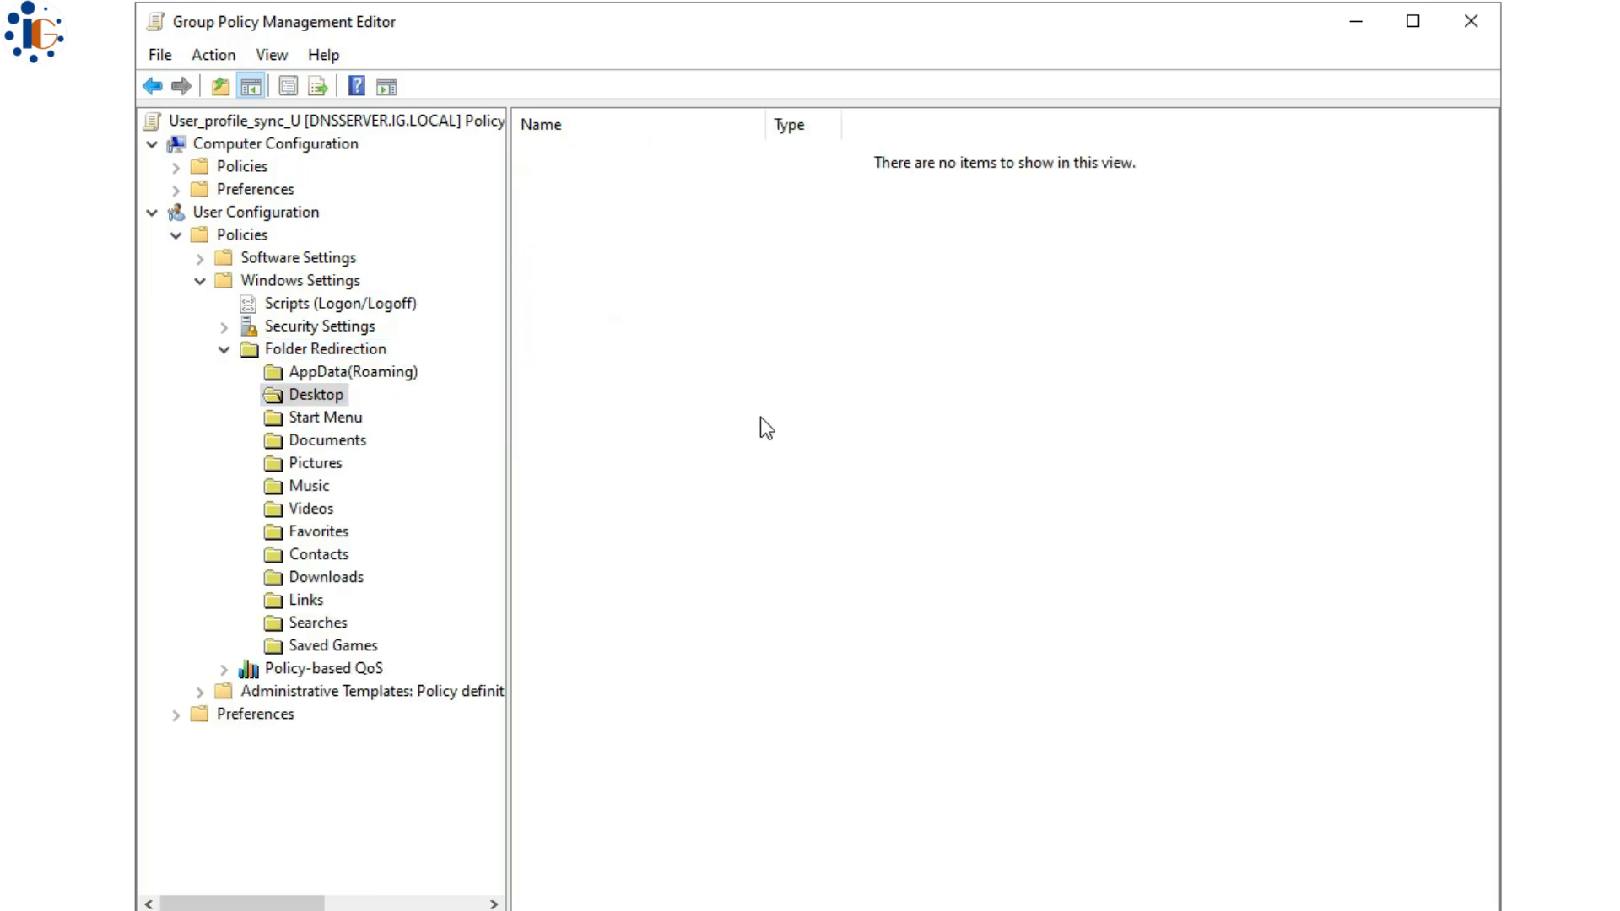
right_click(317, 394)
click(391, 481)
click(751, 348)
click(717, 368)
click(696, 495)
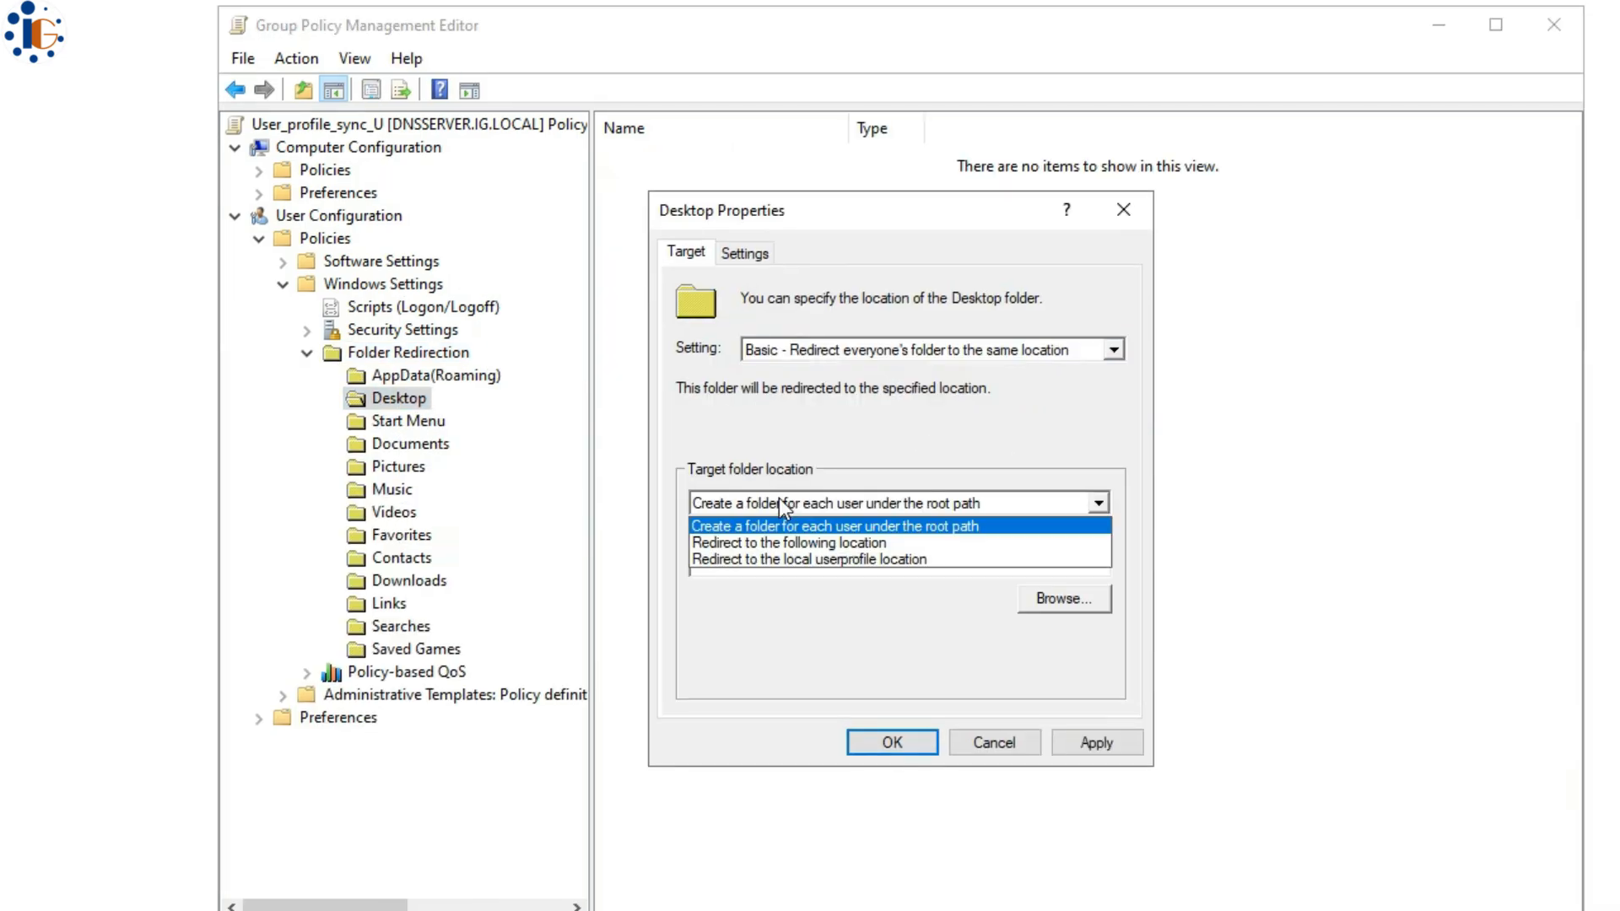
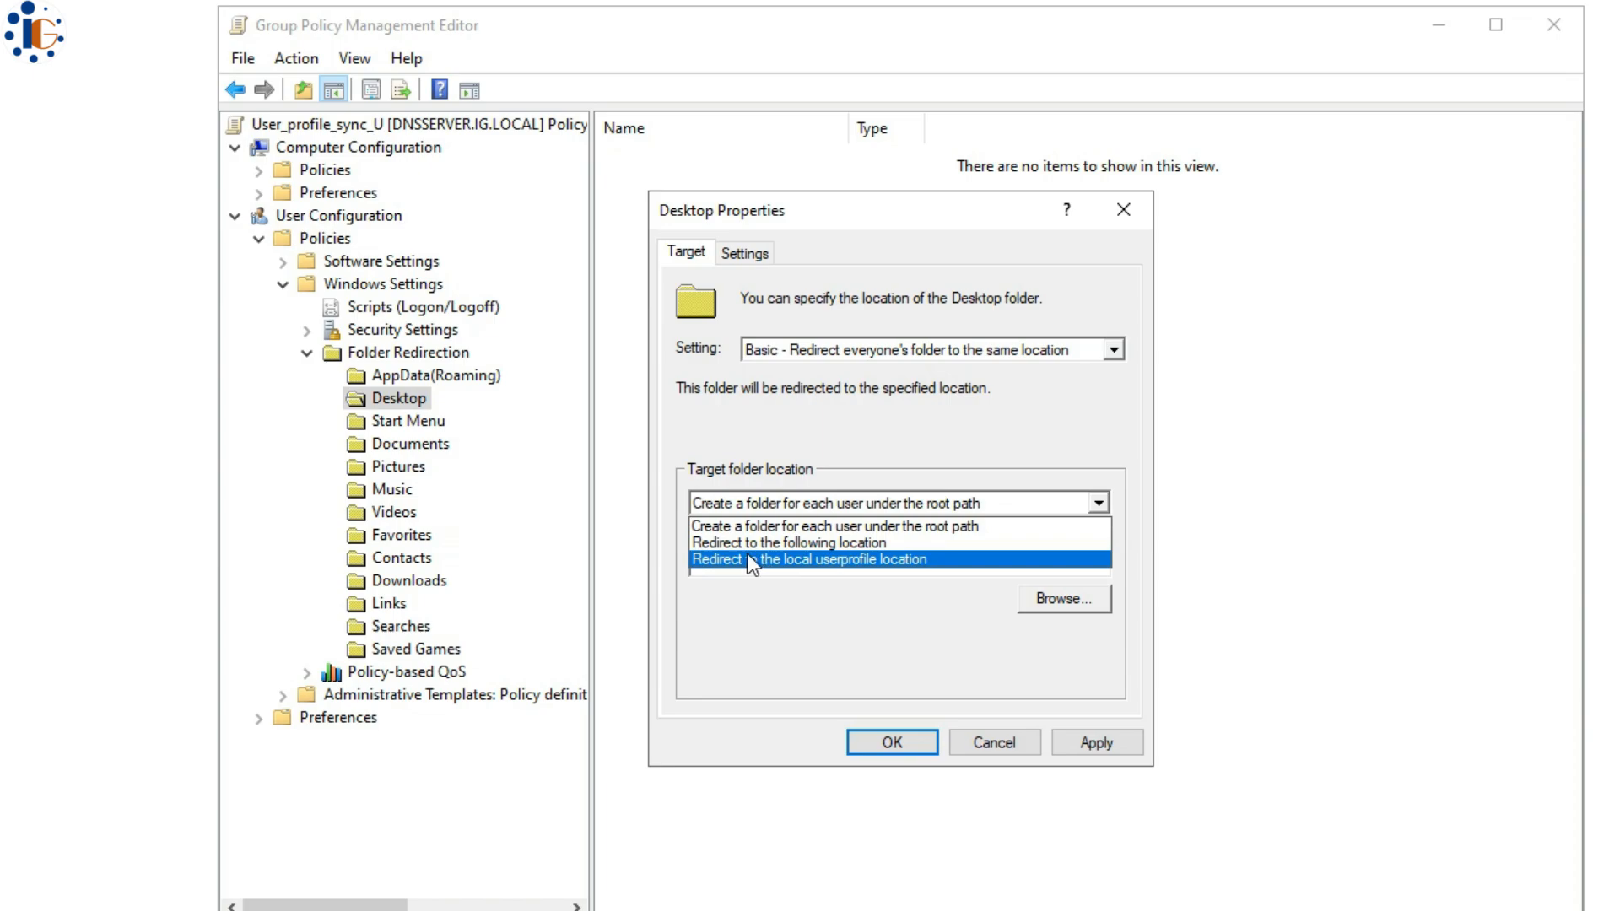
- Redirect Desktop to a per-user folder under root path \\192.168.20.200\uprd$ and accept the warning
click(869, 526)
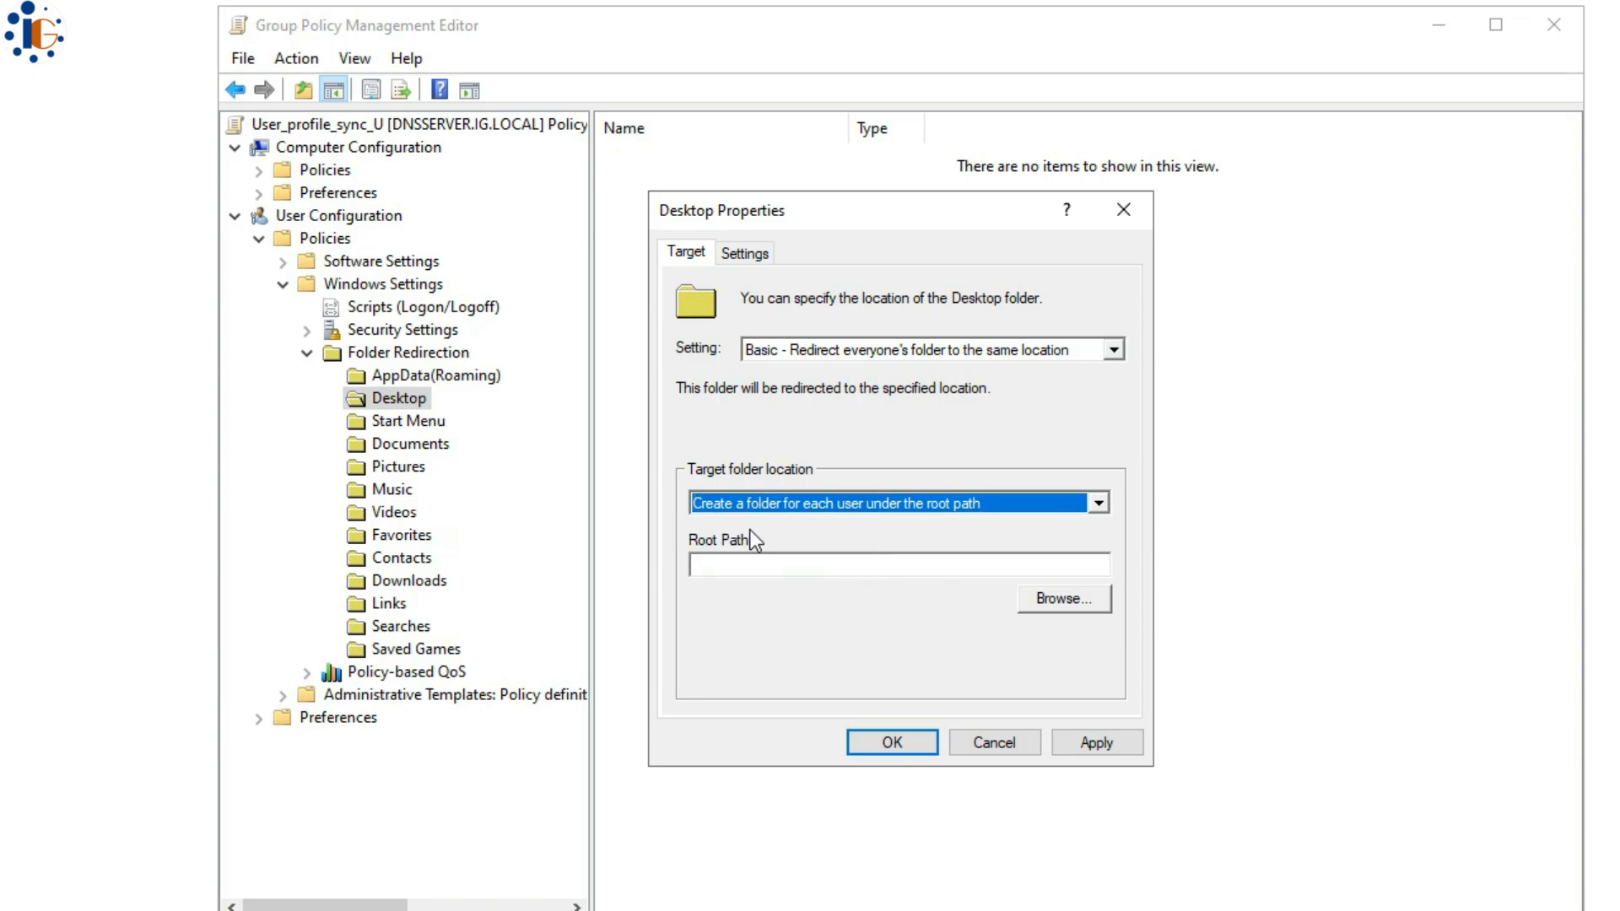
click(774, 561)
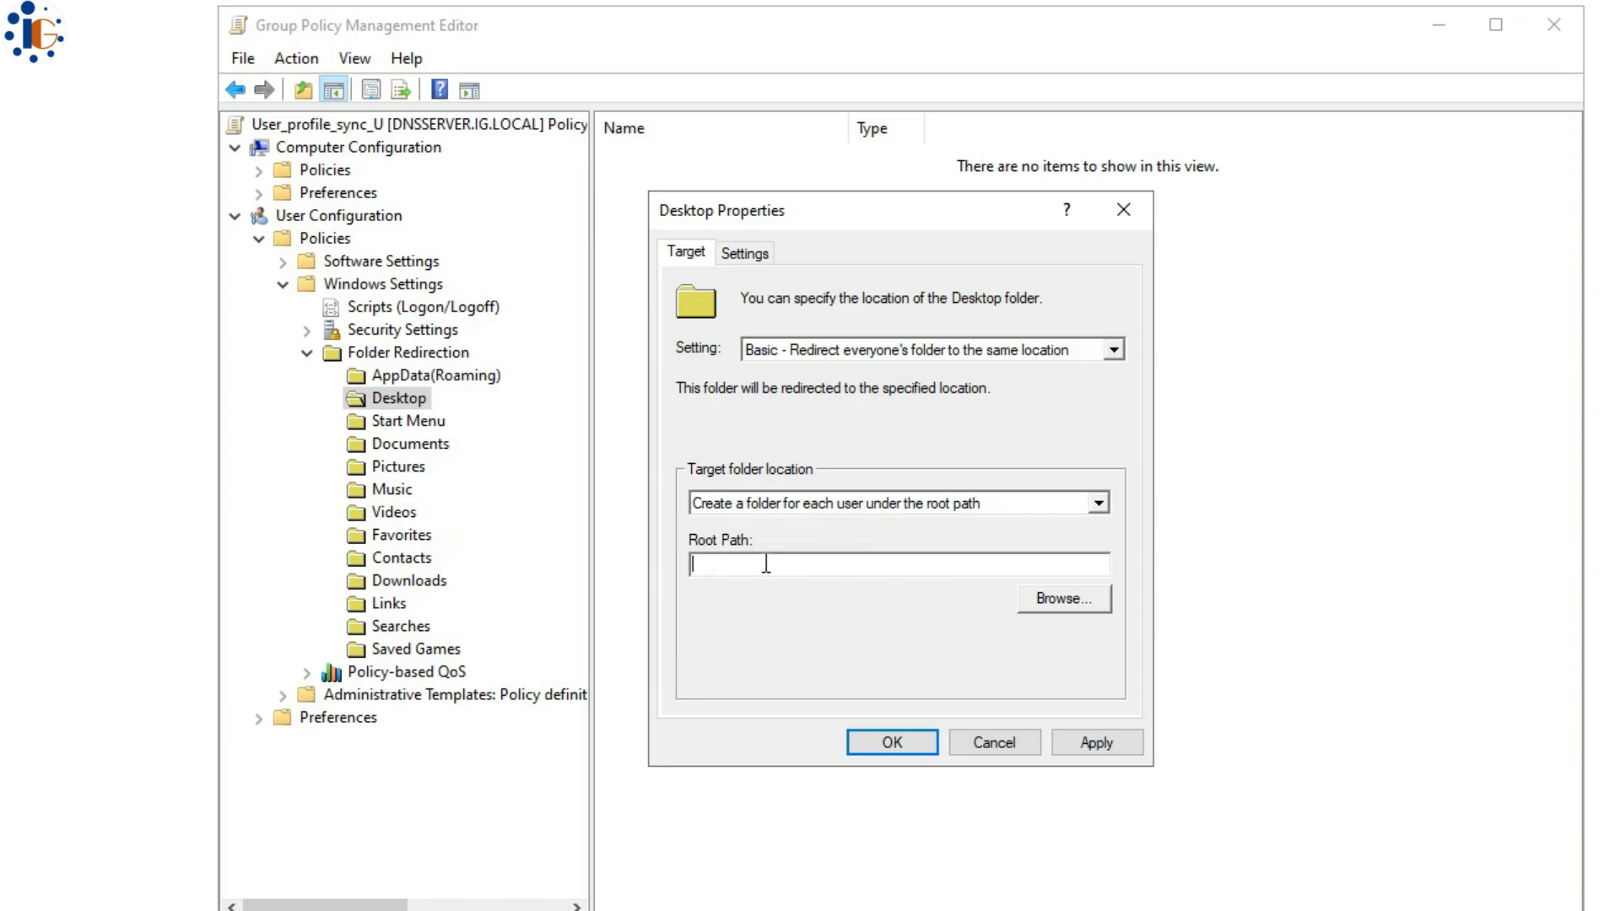
text(\\192.168.20.200\uprd$)
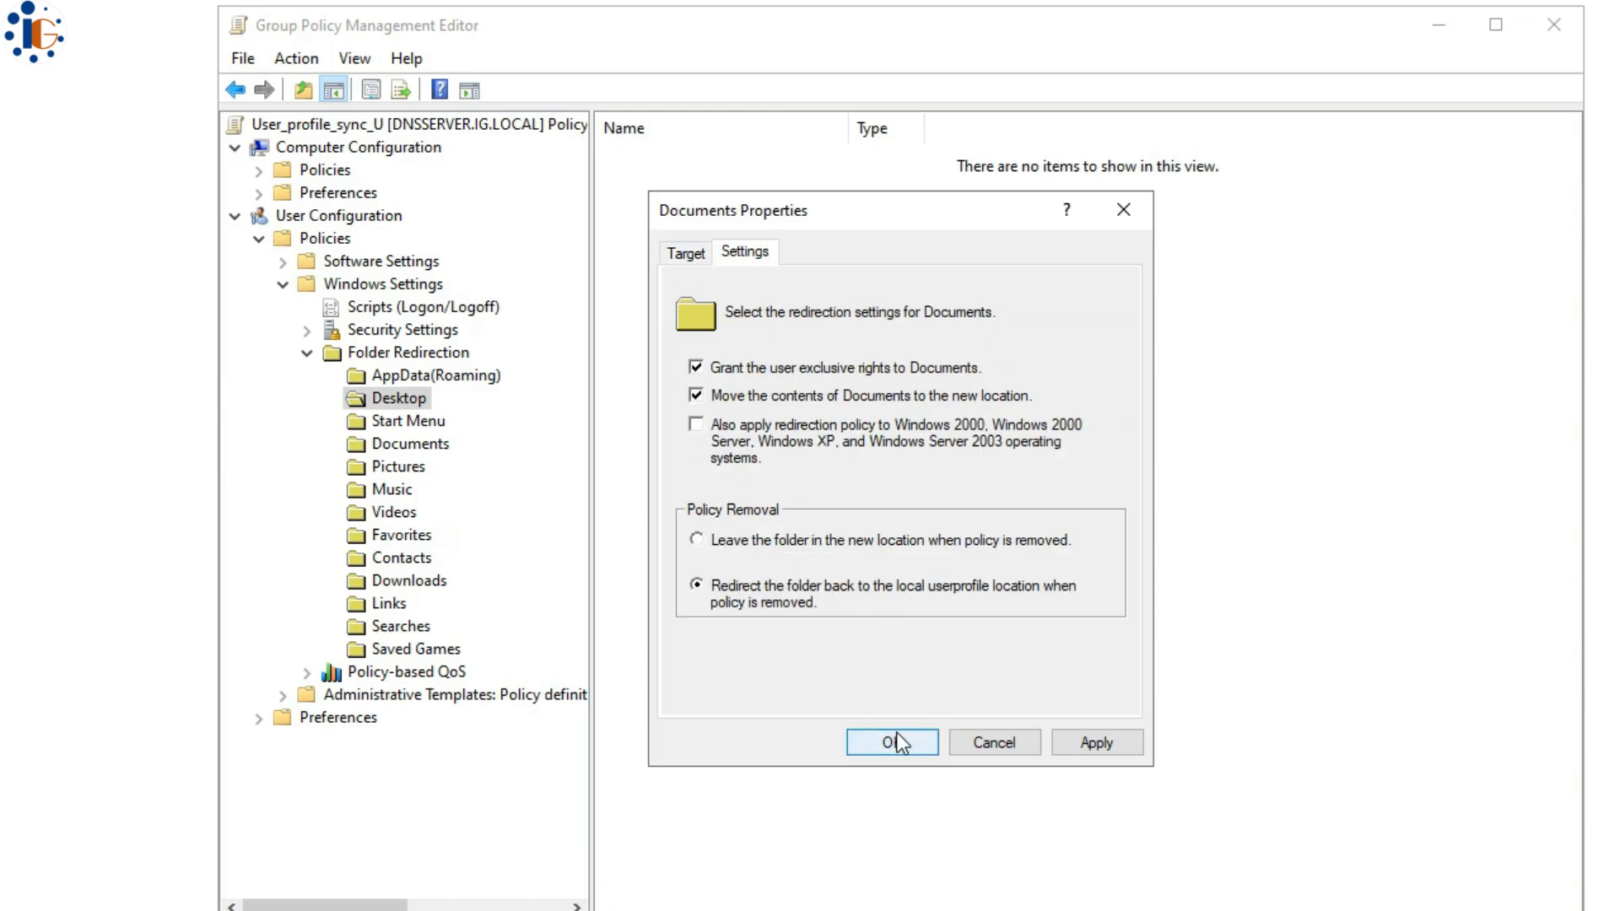
click(896, 742)
click(966, 416)
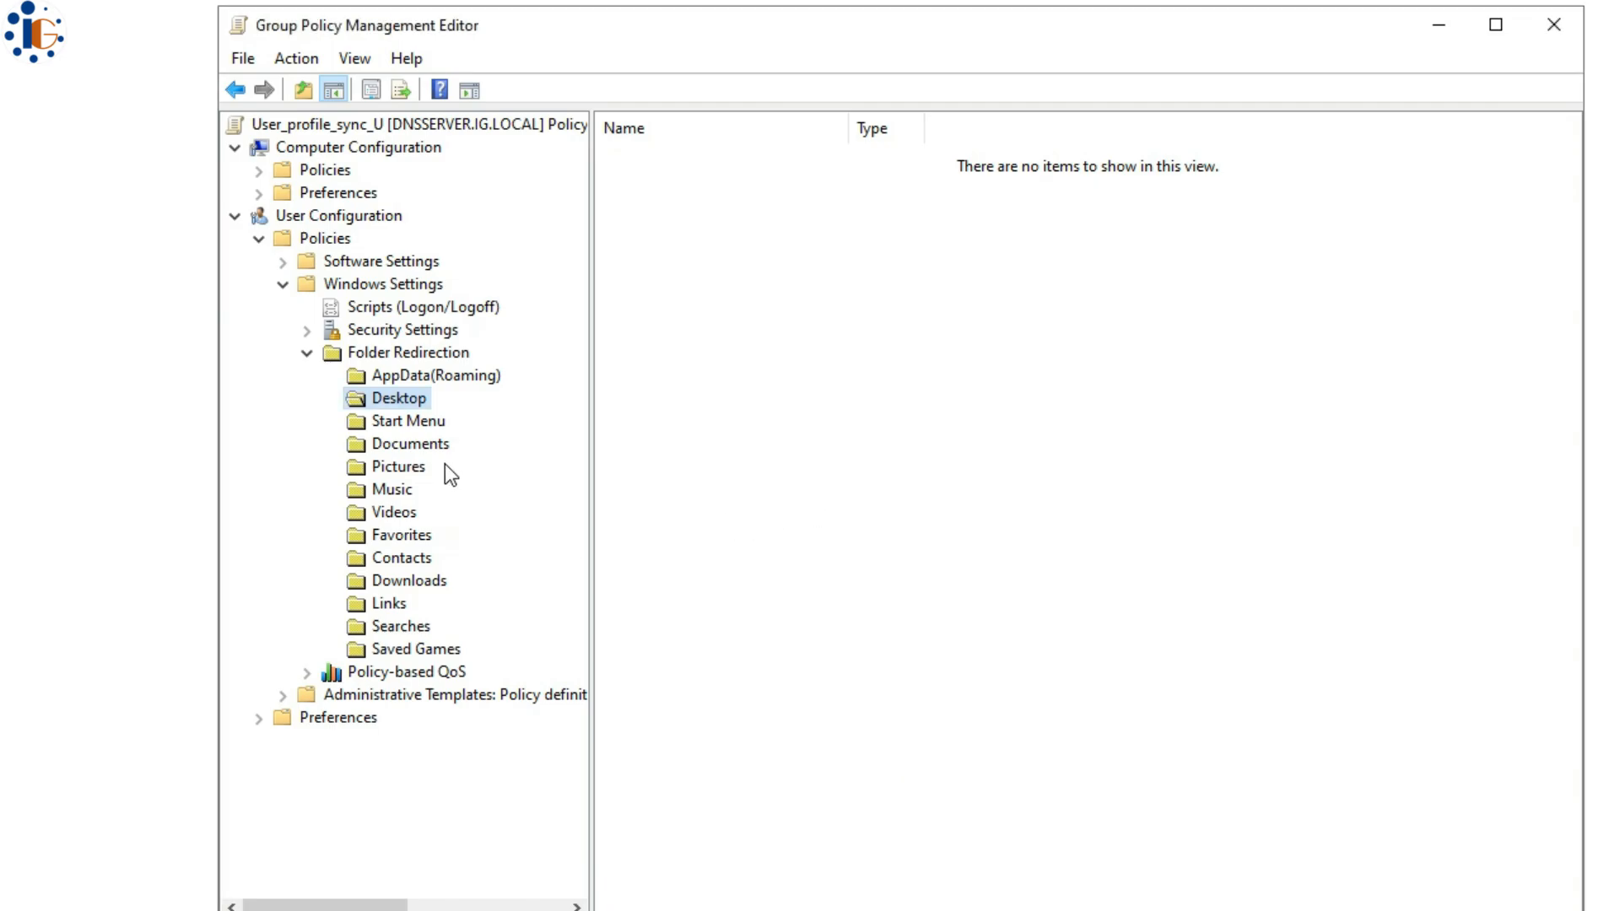
- Redirect Pictures to the uprd$ share for everyone, redirecting back locally when the policy is removed
right_click(407, 464)
click(506, 478)
click(911, 350)
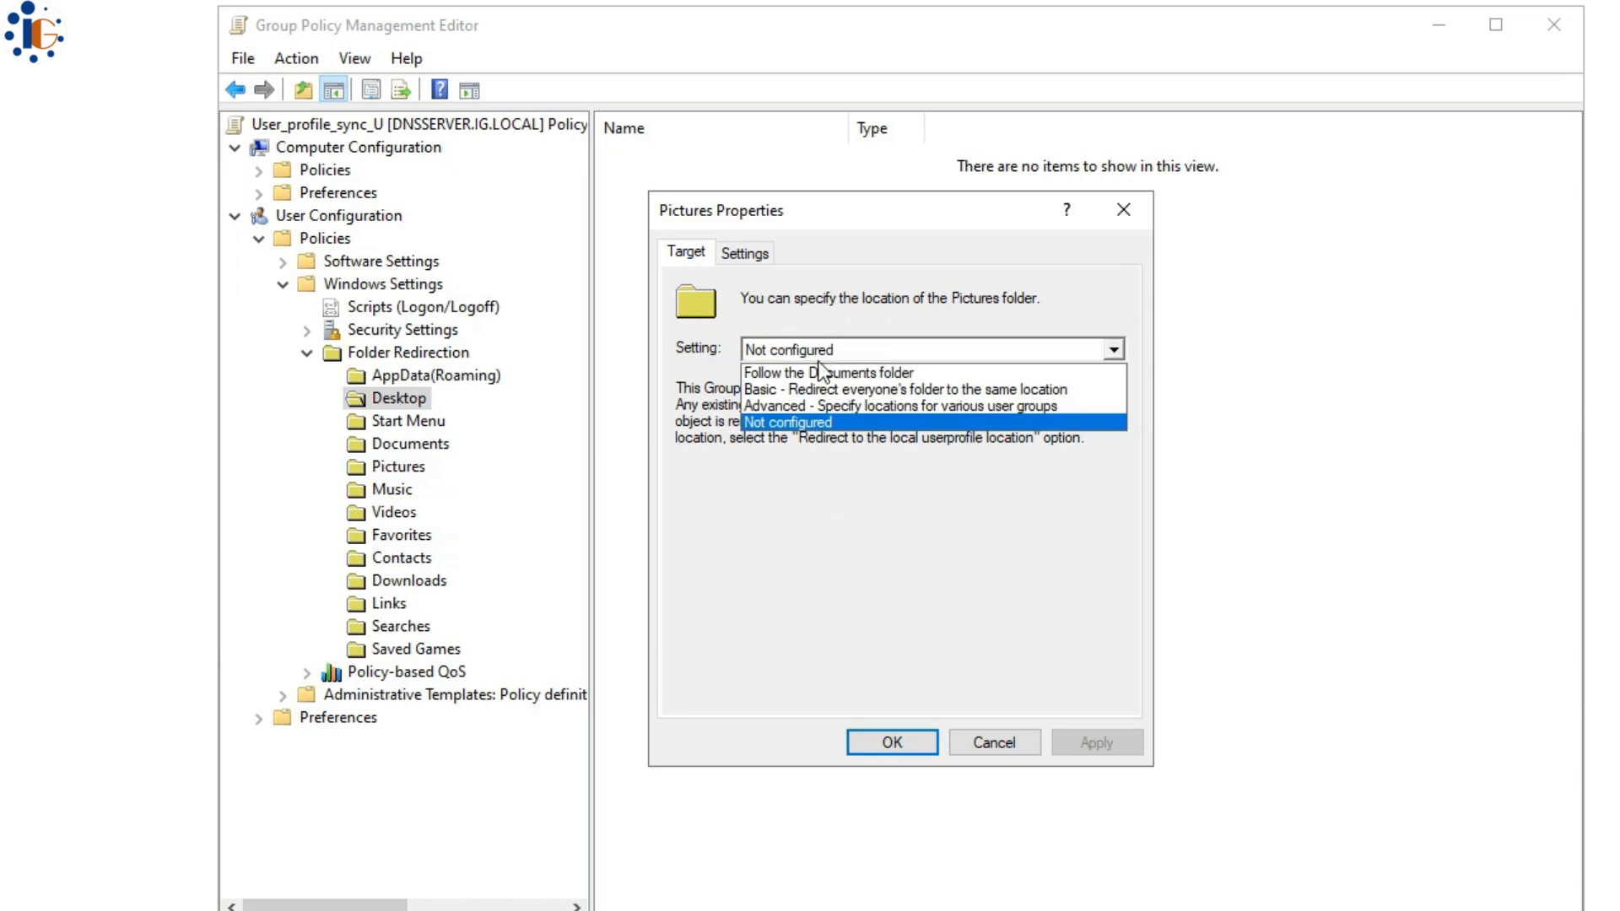
click(792, 388)
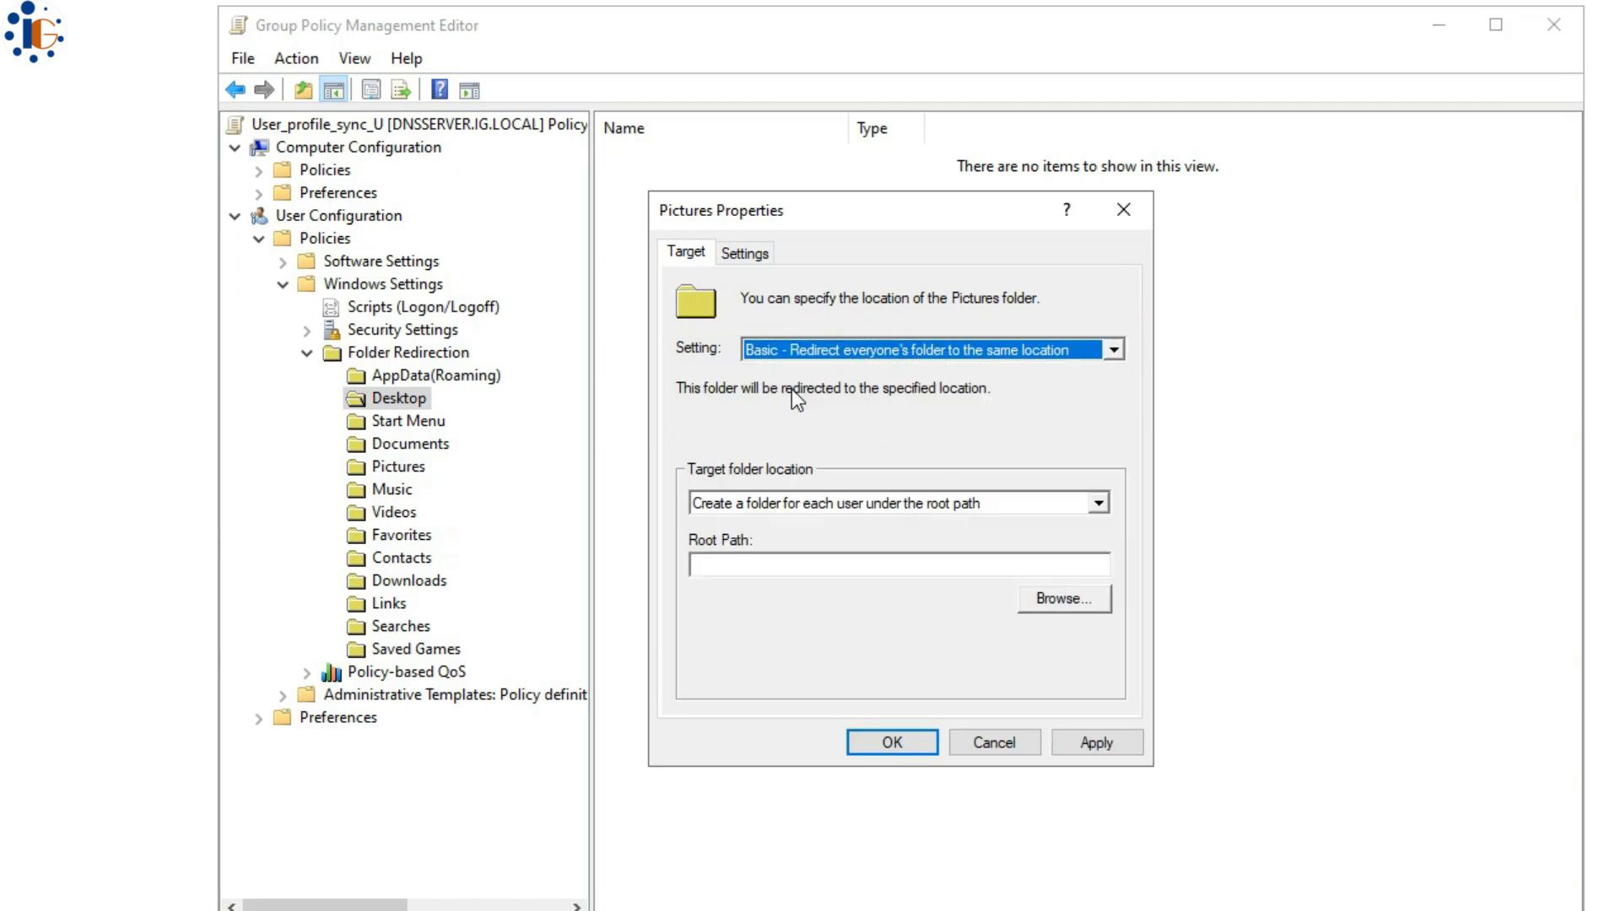
click(869, 563)
text(\\192.168.20.200\userfile)
click(745, 253)
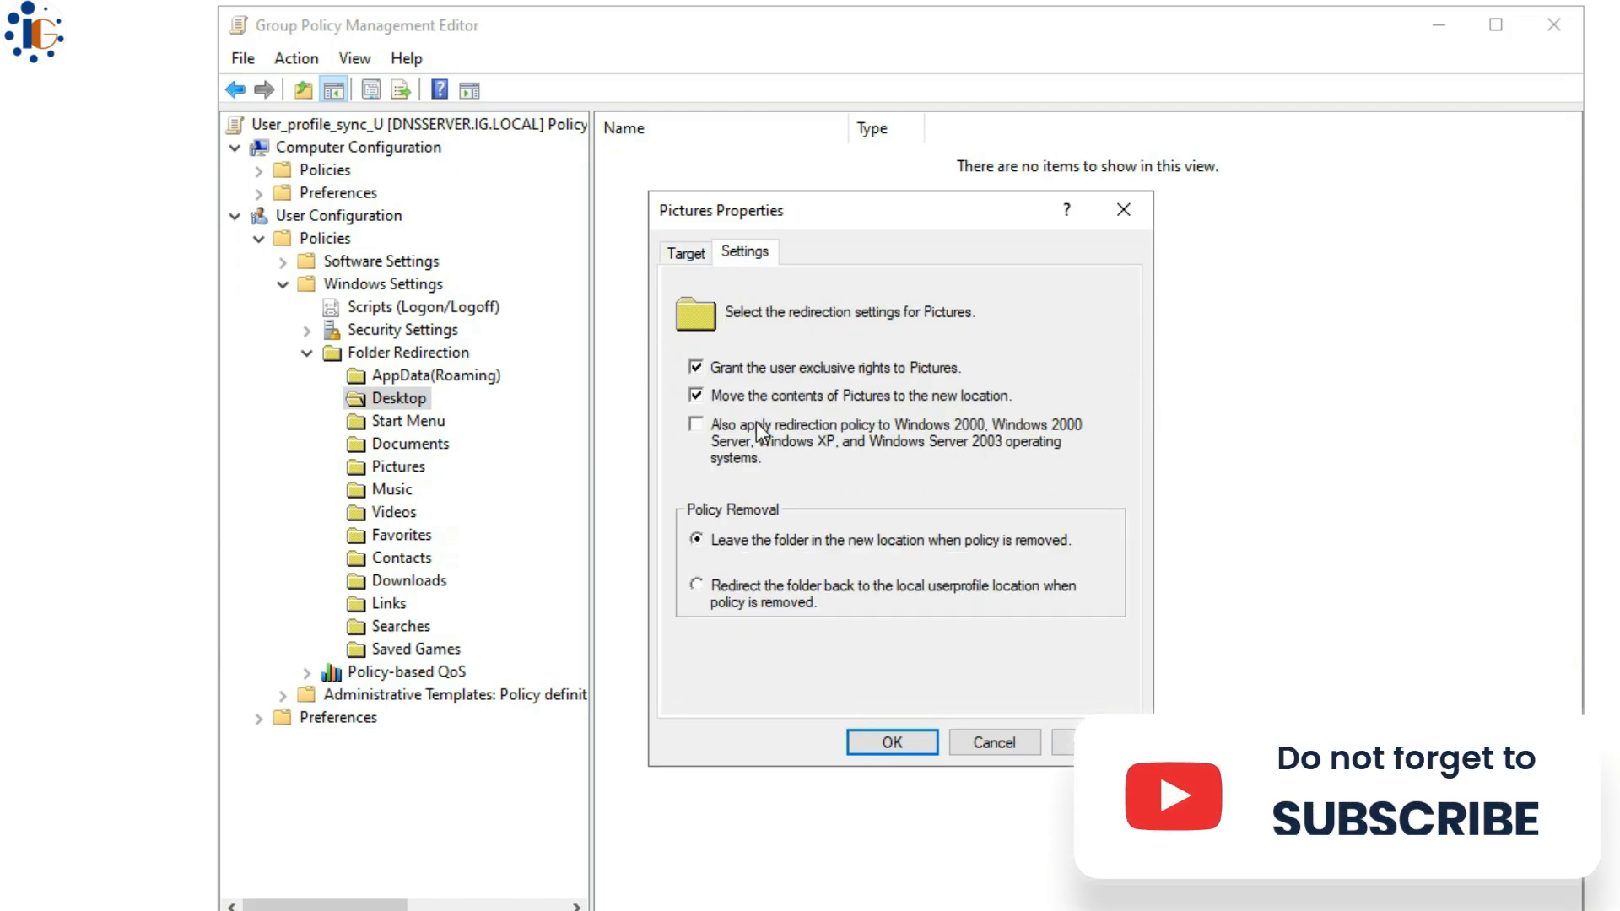
click(722, 586)
click(892, 742)
click(957, 422)
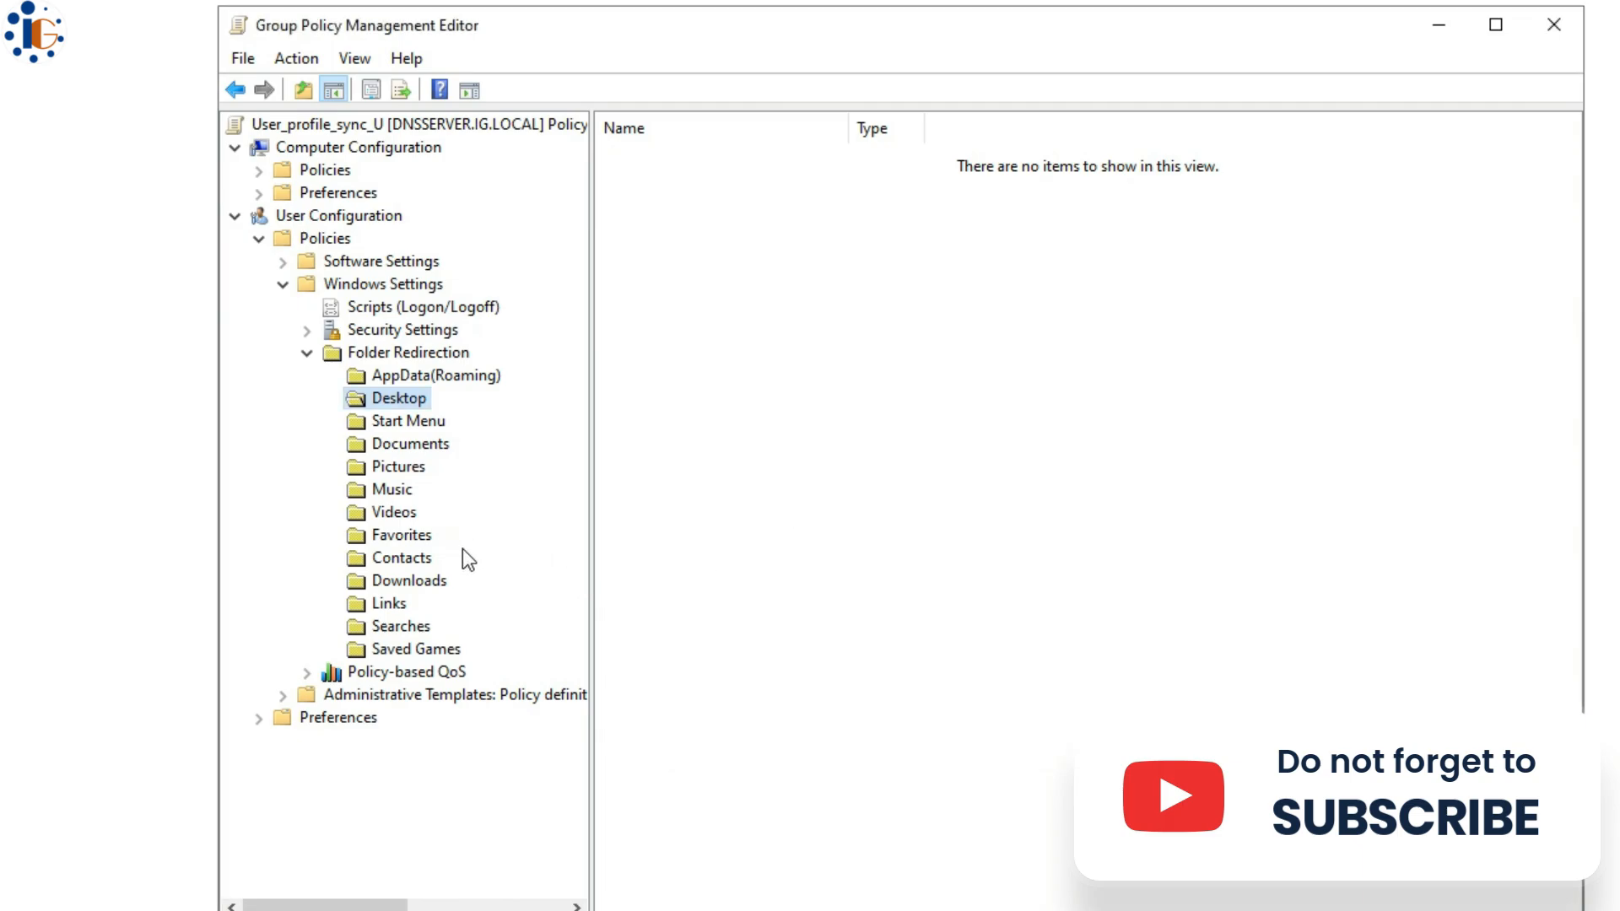
- Redirect Music the same way, with basic redirection to the share and restore-on-removal
click(412, 444)
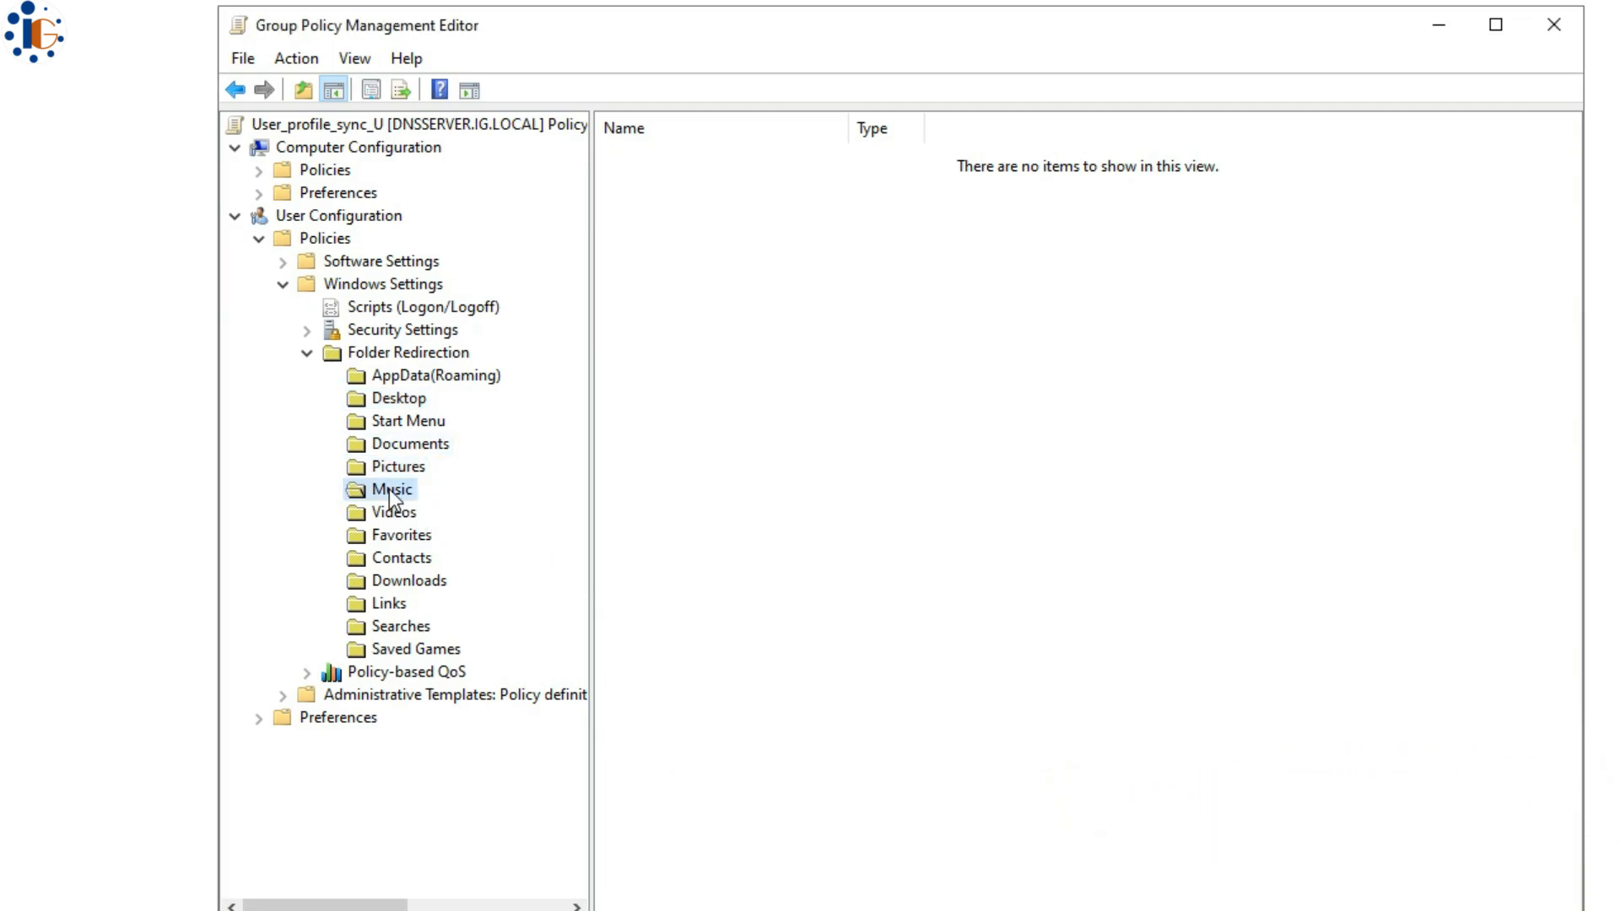
right_click(388, 490)
click(449, 575)
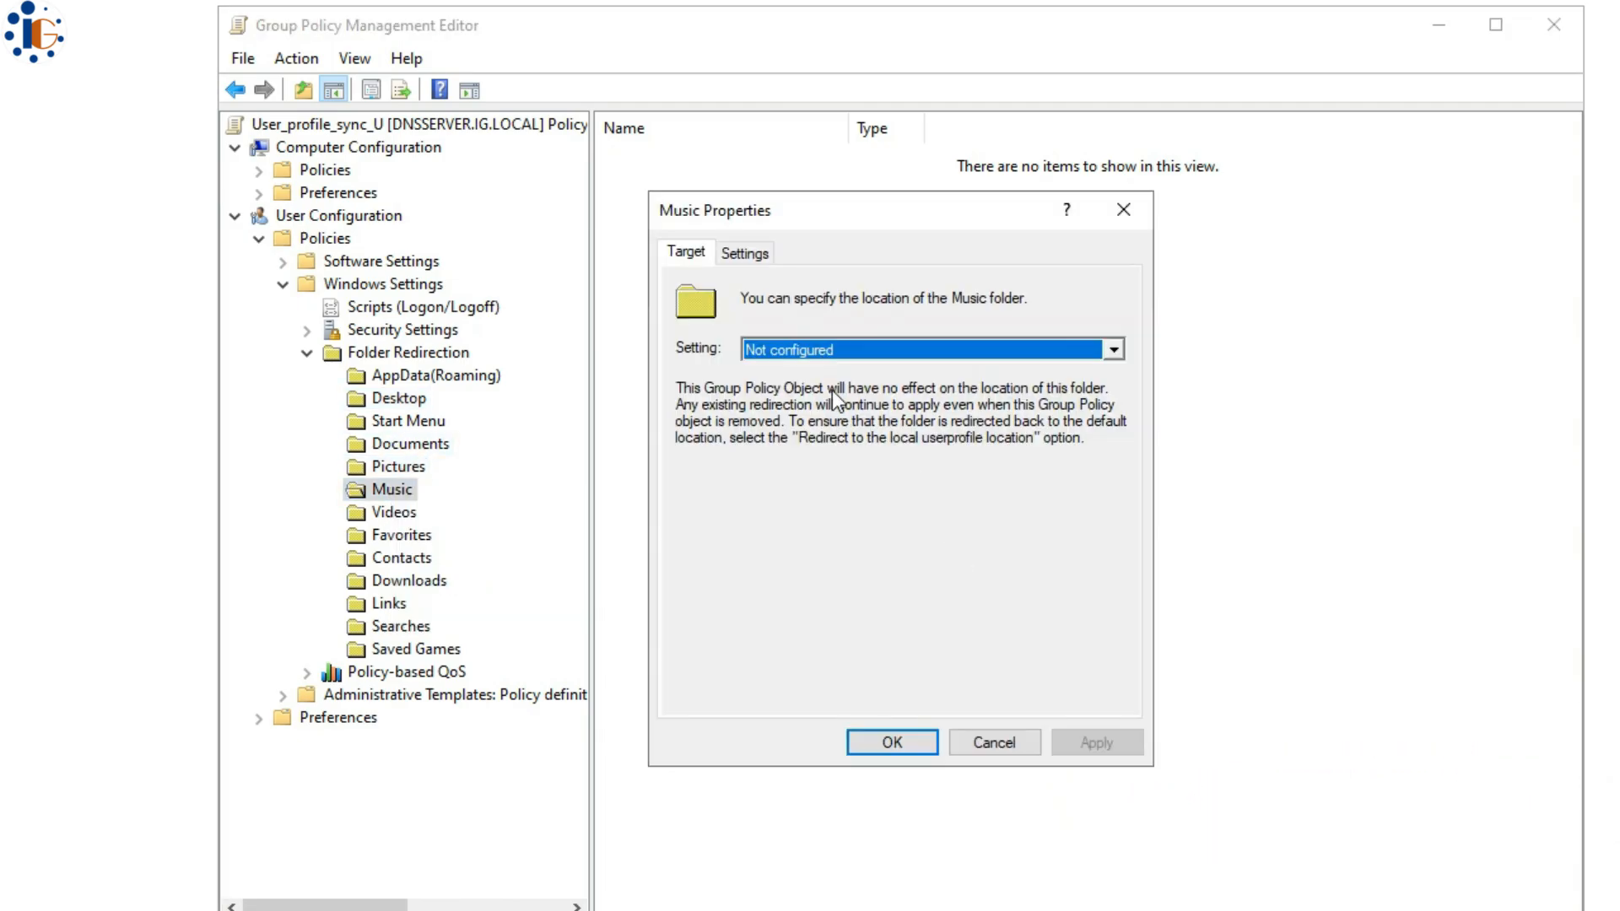
click(928, 349)
click(798, 387)
click(824, 560)
click(753, 255)
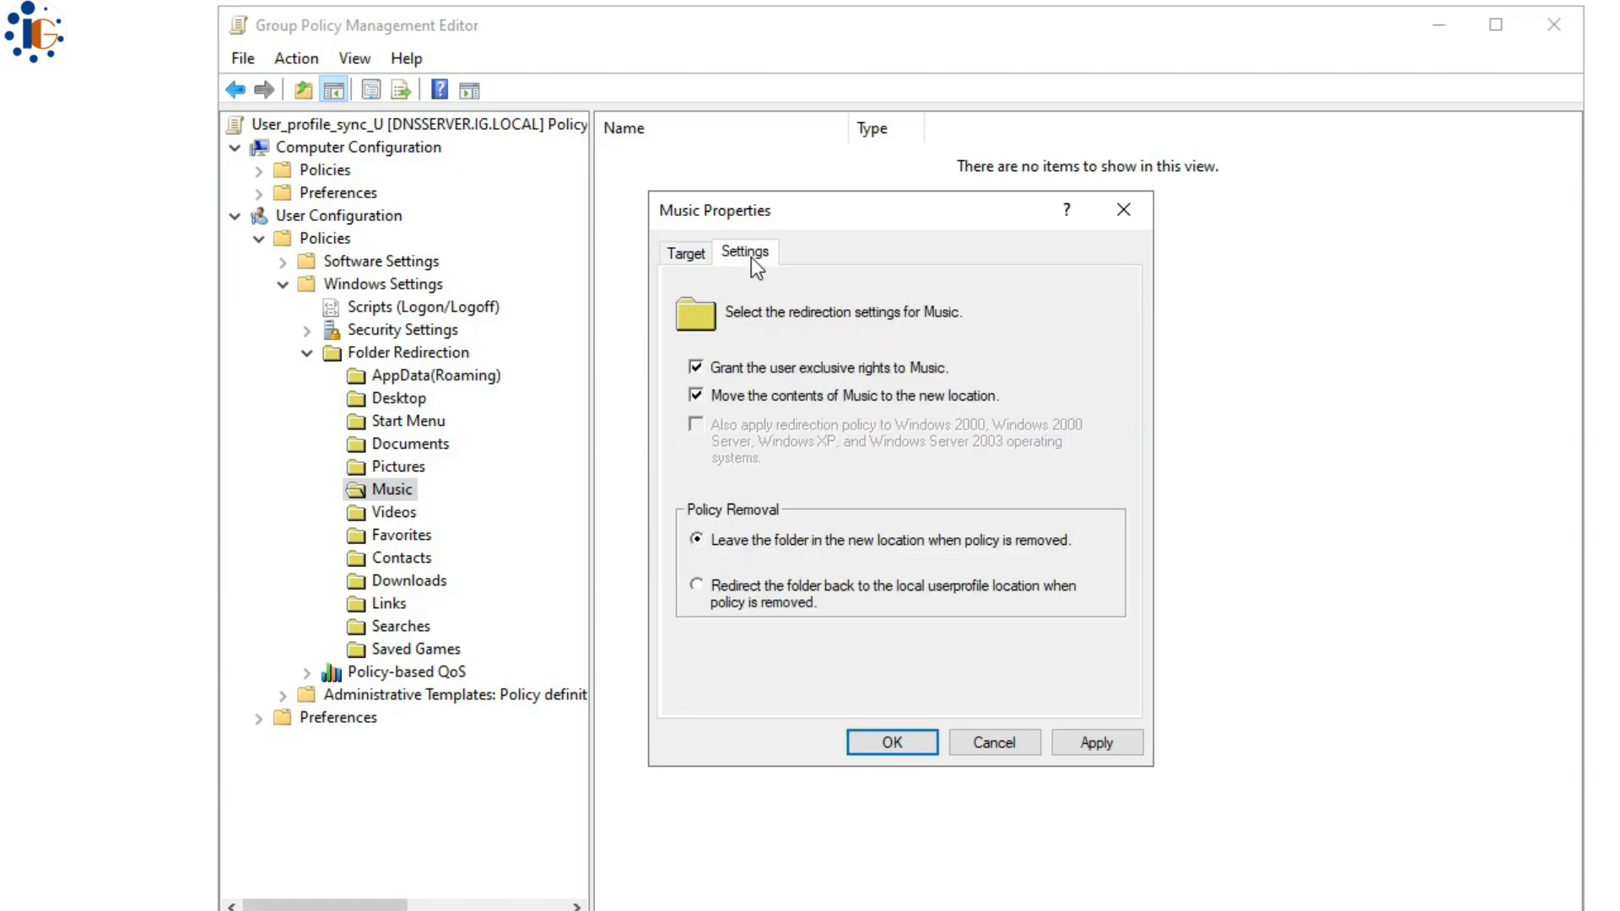
click(761, 591)
click(869, 742)
click(976, 420)
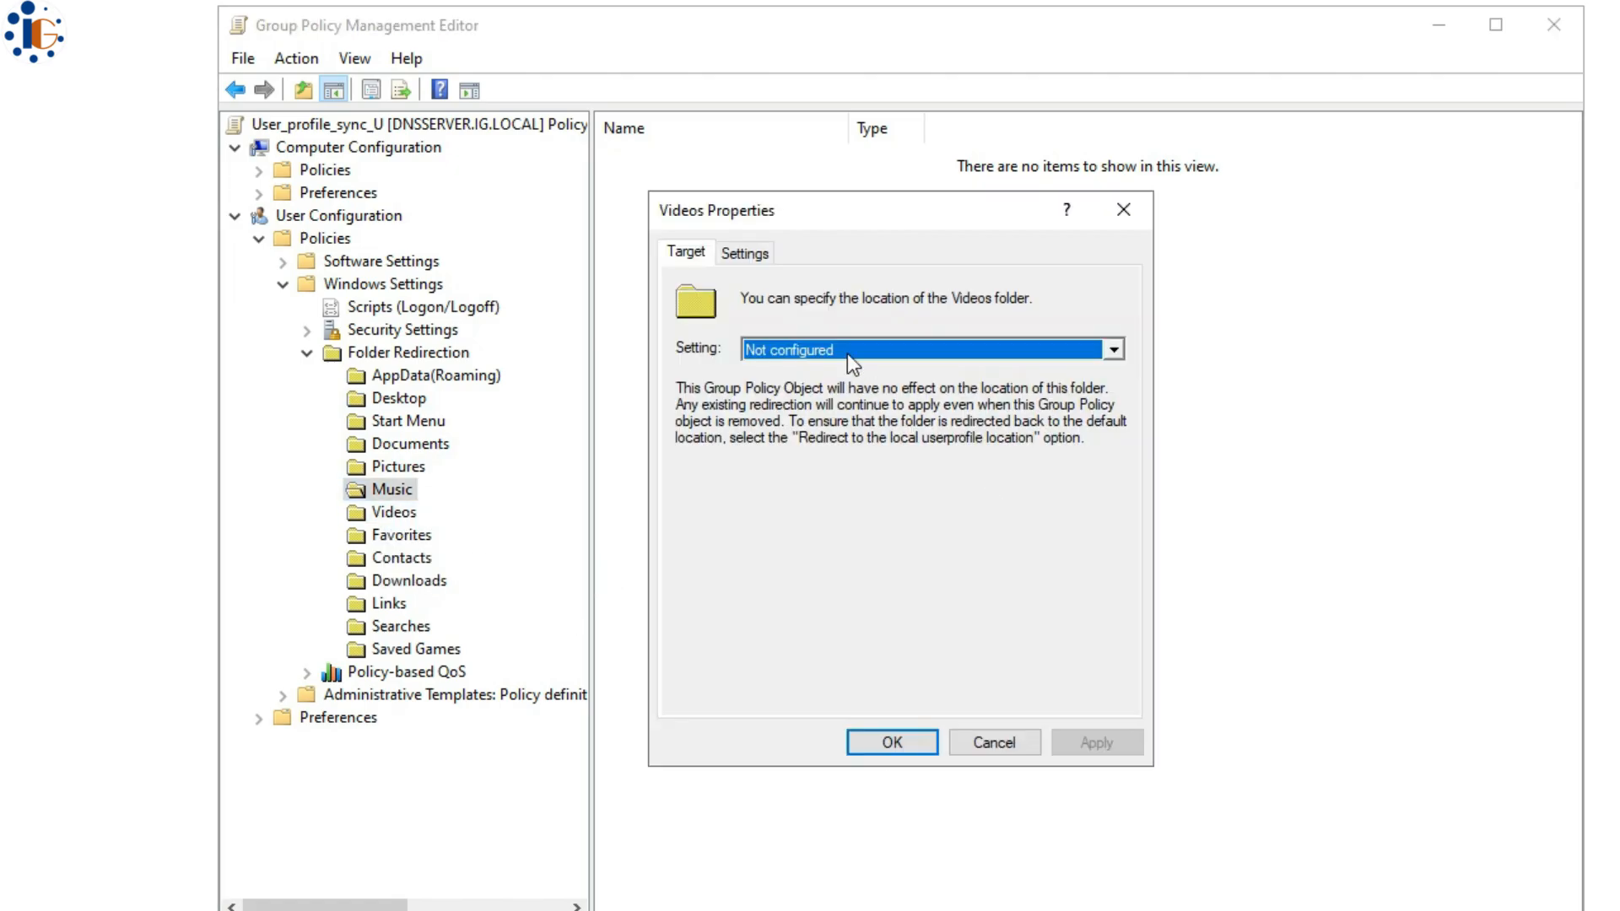
- Redirect Videos to the uprd$ share for everyone, redirecting back locally on policy removal
click(847, 353)
click(818, 387)
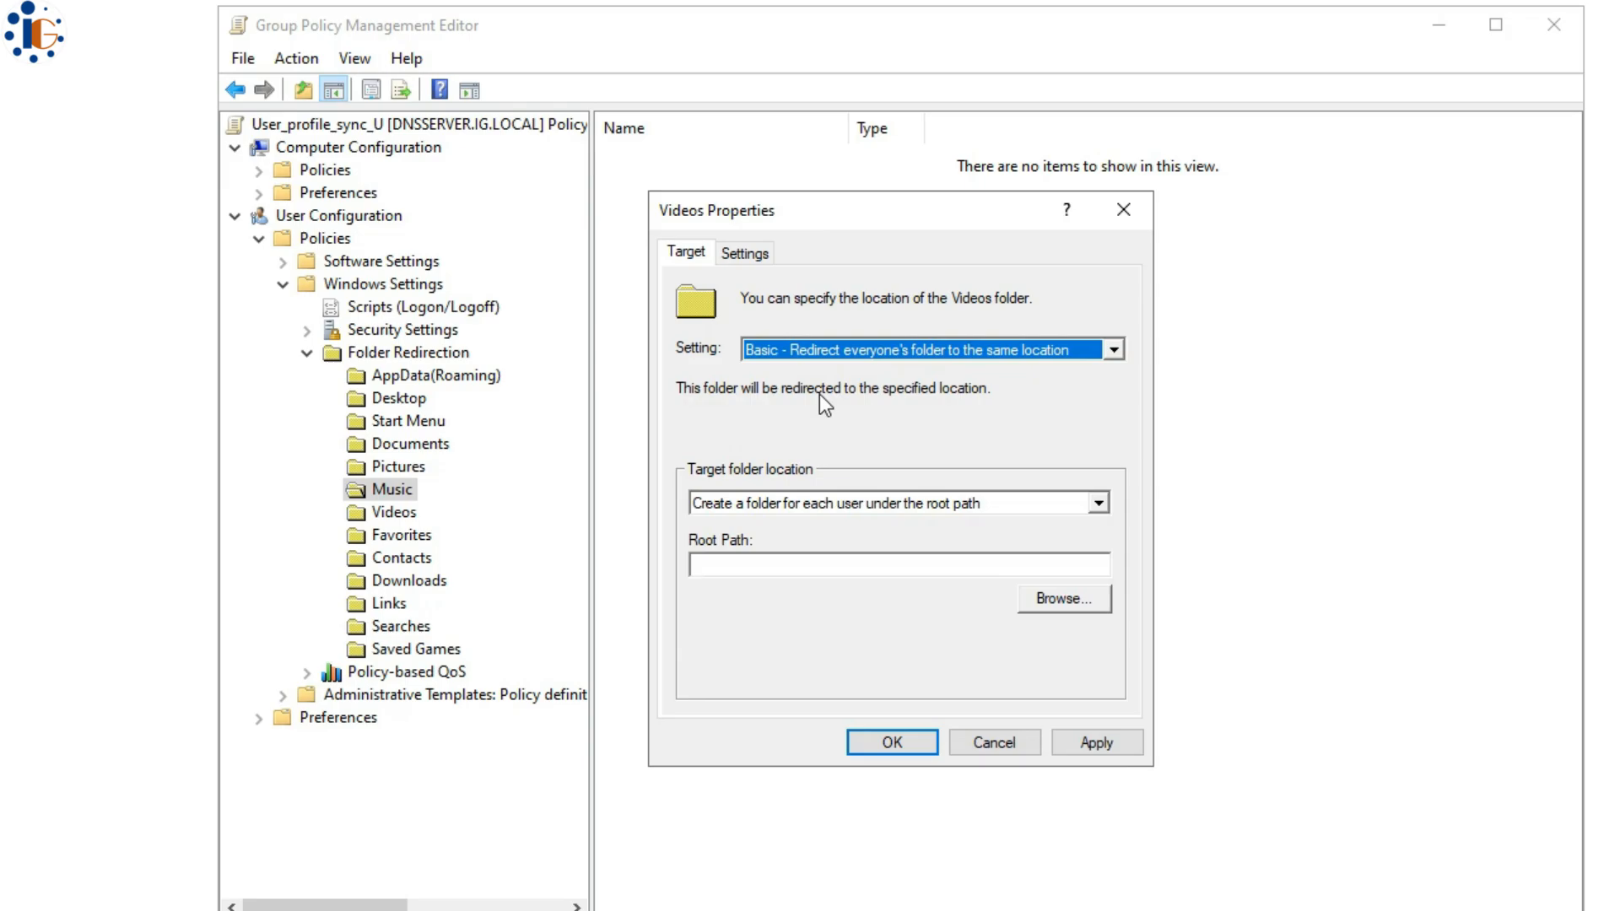
click(826, 563)
text(\\192.168.20.20\userdata)
click(754, 256)
click(789, 593)
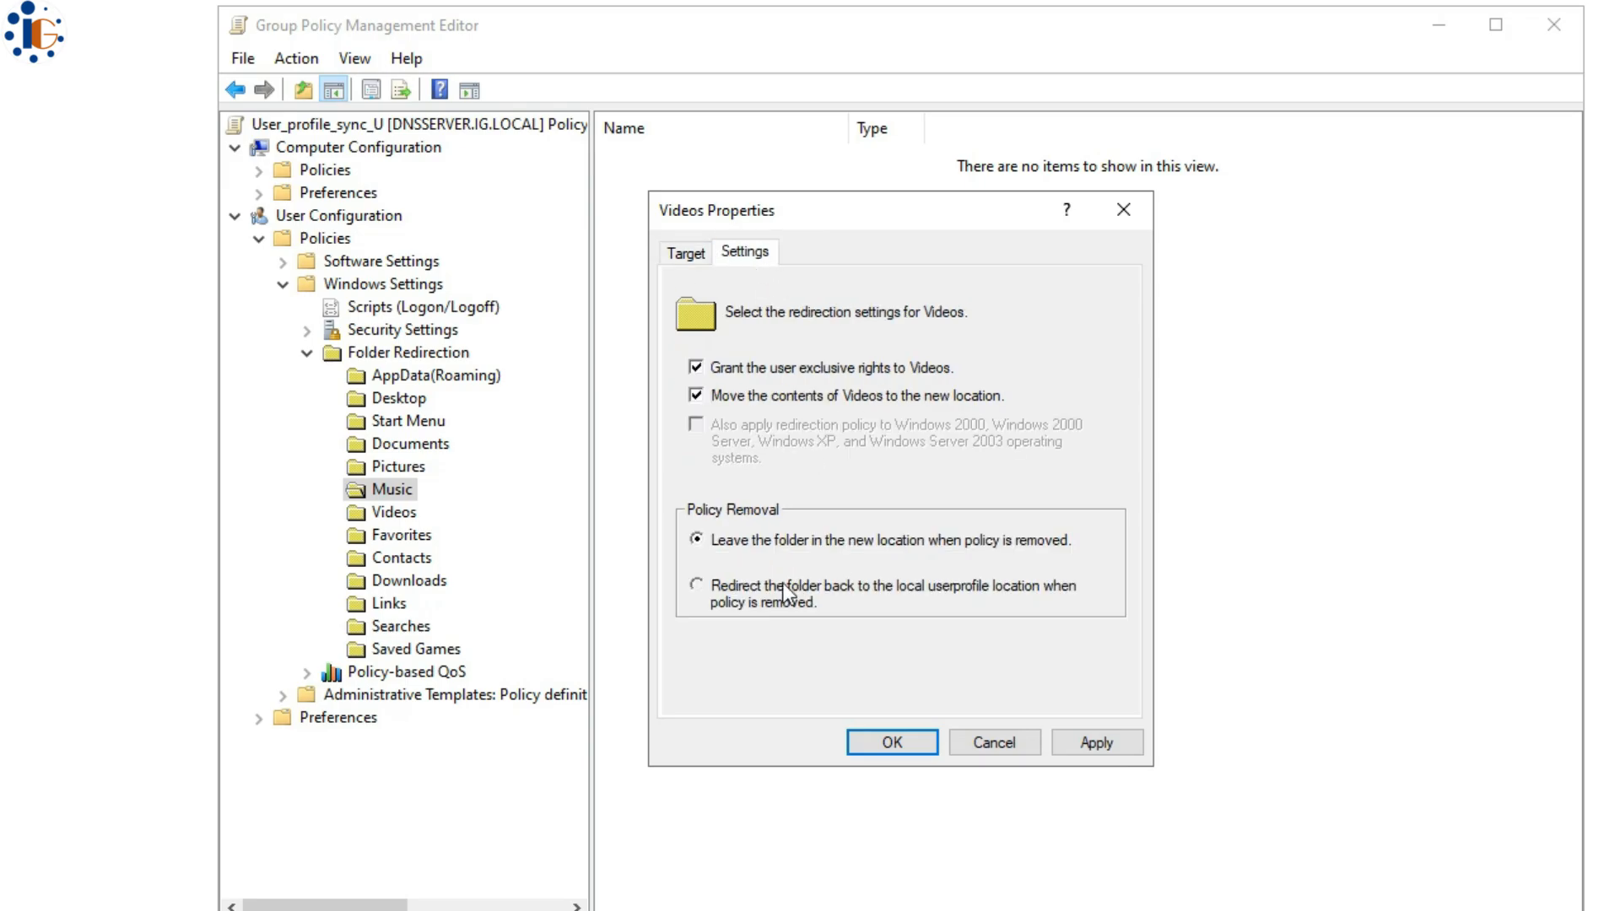
click(873, 743)
click(949, 419)
- Give Downloads basic redirection to the uprd$ share, redirecting back when the policy is removed
double_click(409, 582)
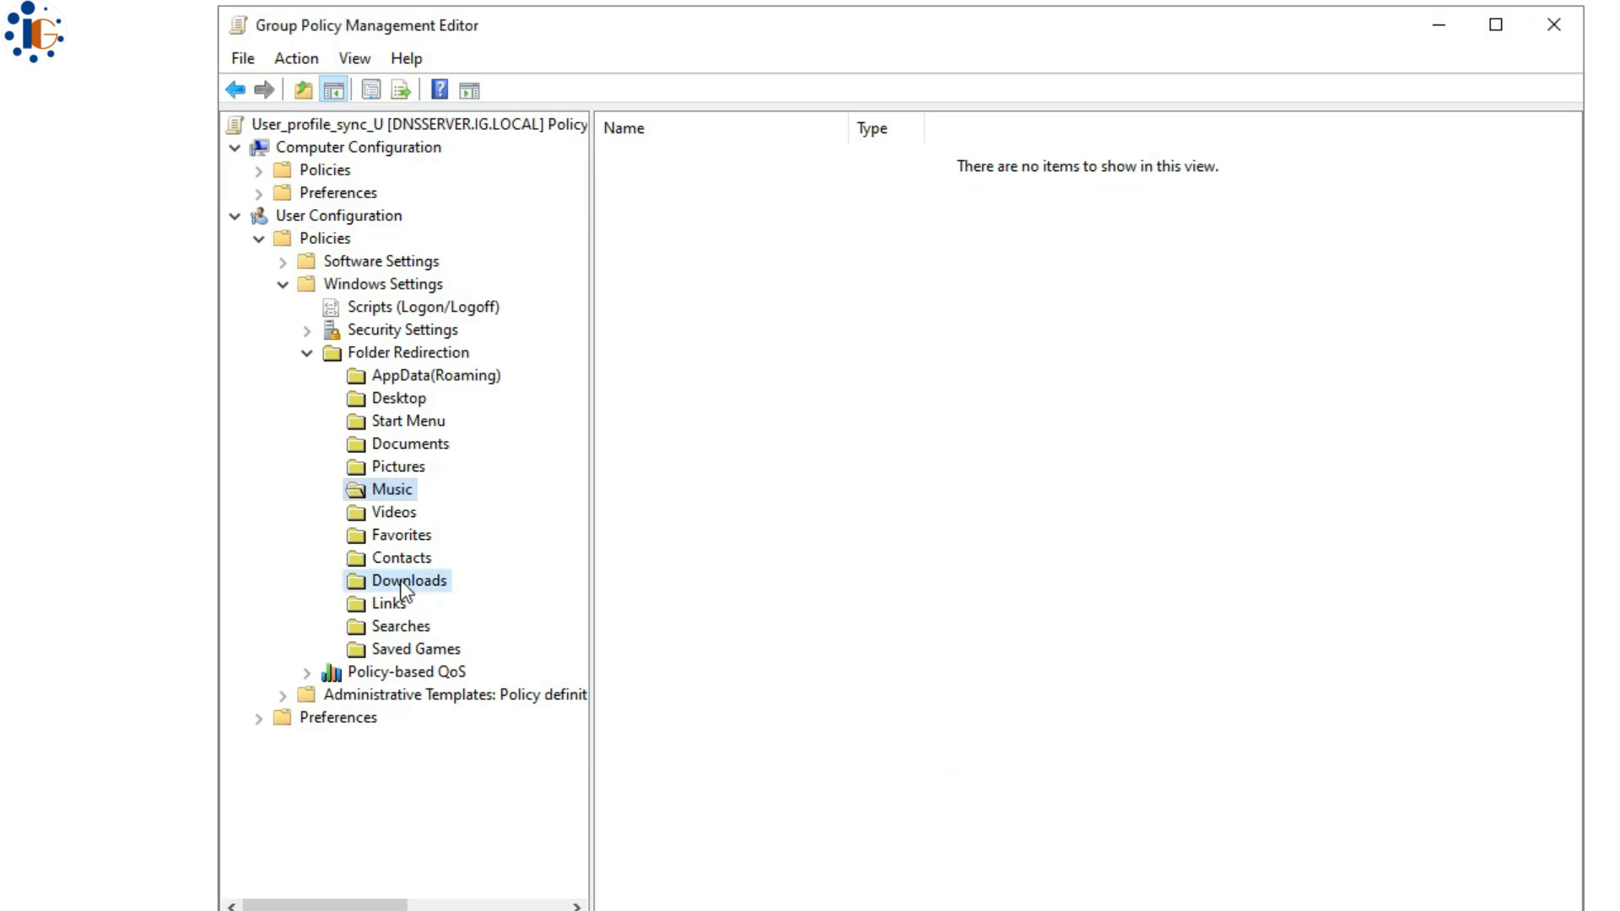
click(847, 349)
click(817, 381)
click(816, 350)
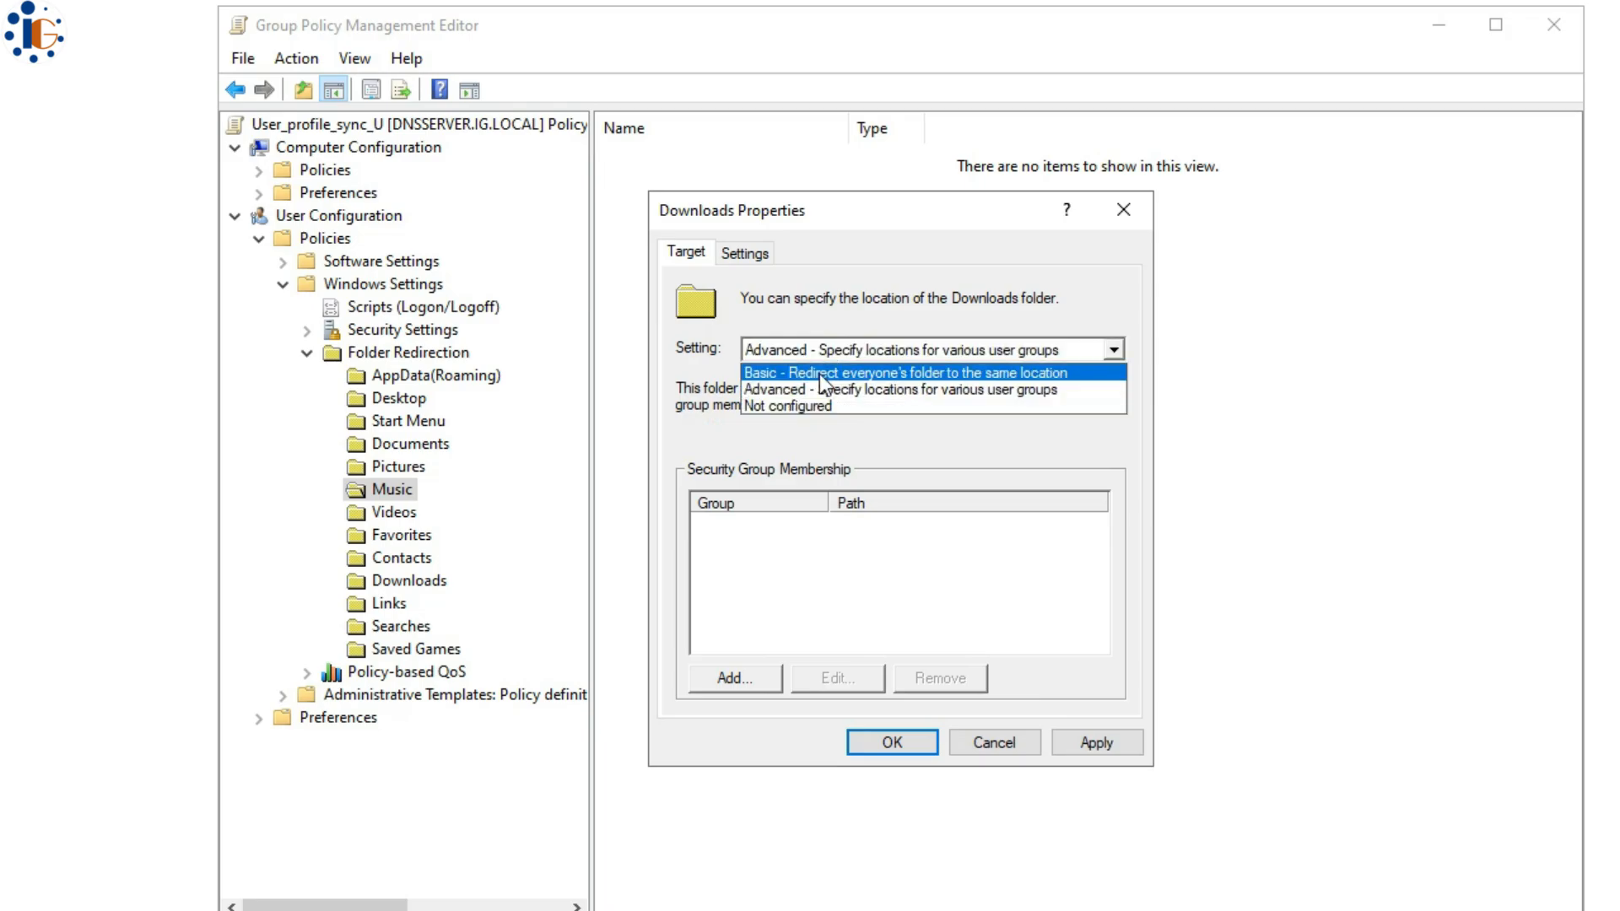
click(819, 366)
click(762, 563)
text(\\192.168.20.200\sync$)
click(762, 253)
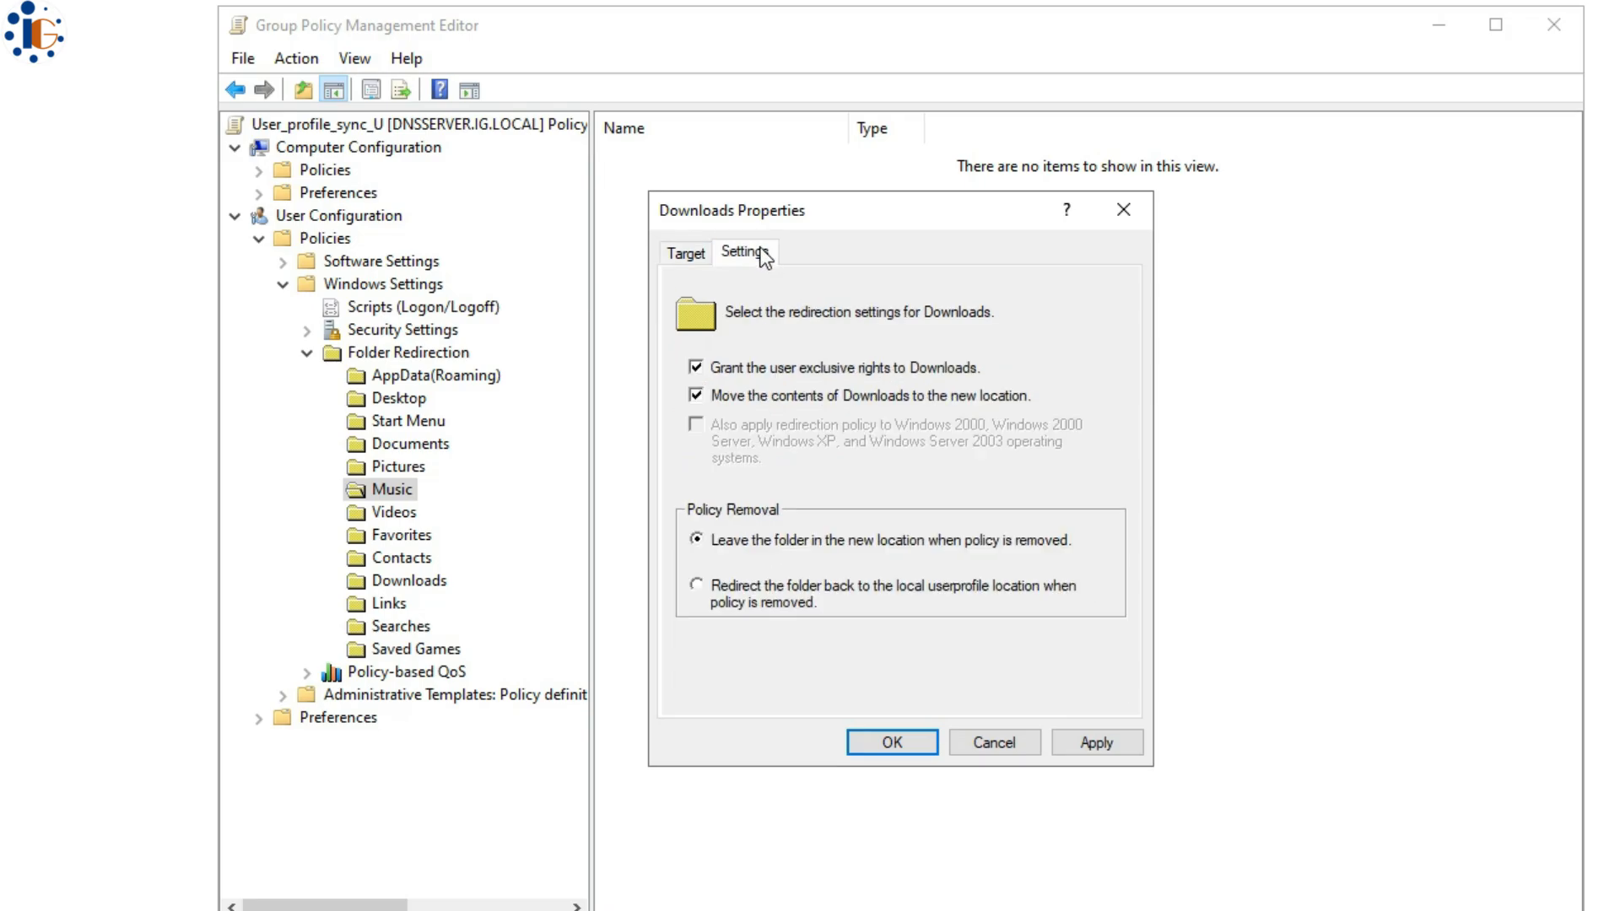
click(757, 590)
click(892, 743)
- Accept the Downloads redirection warning and link User_profile_sync_U to the IT OU
click(979, 415)
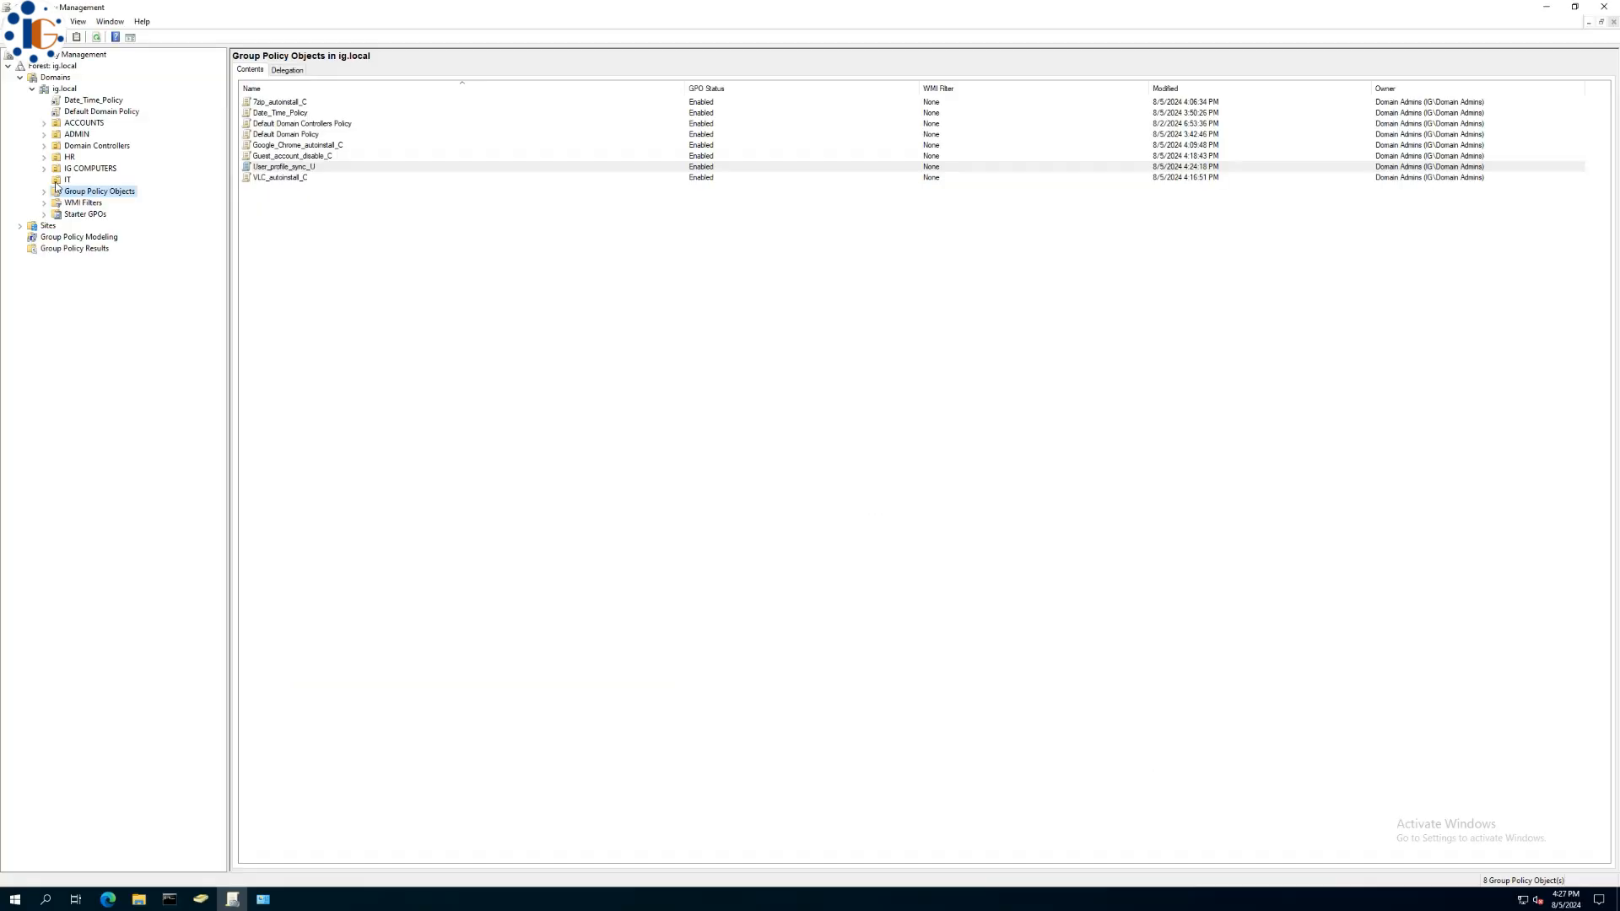
right_click(63, 182)
click(105, 203)
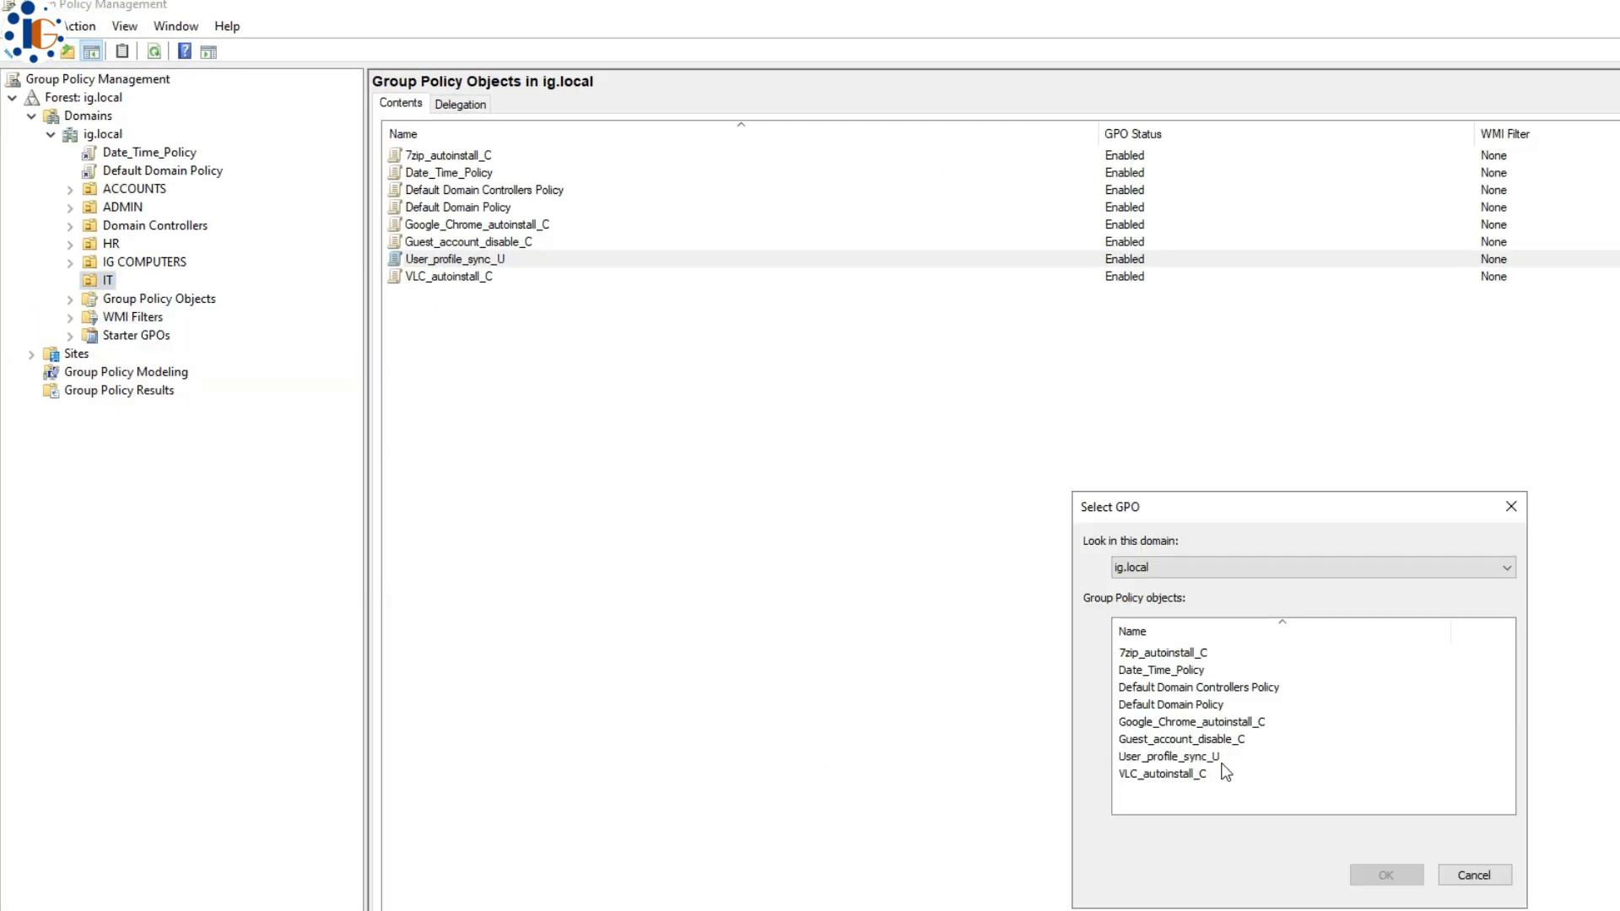
click(1168, 756)
click(1384, 875)
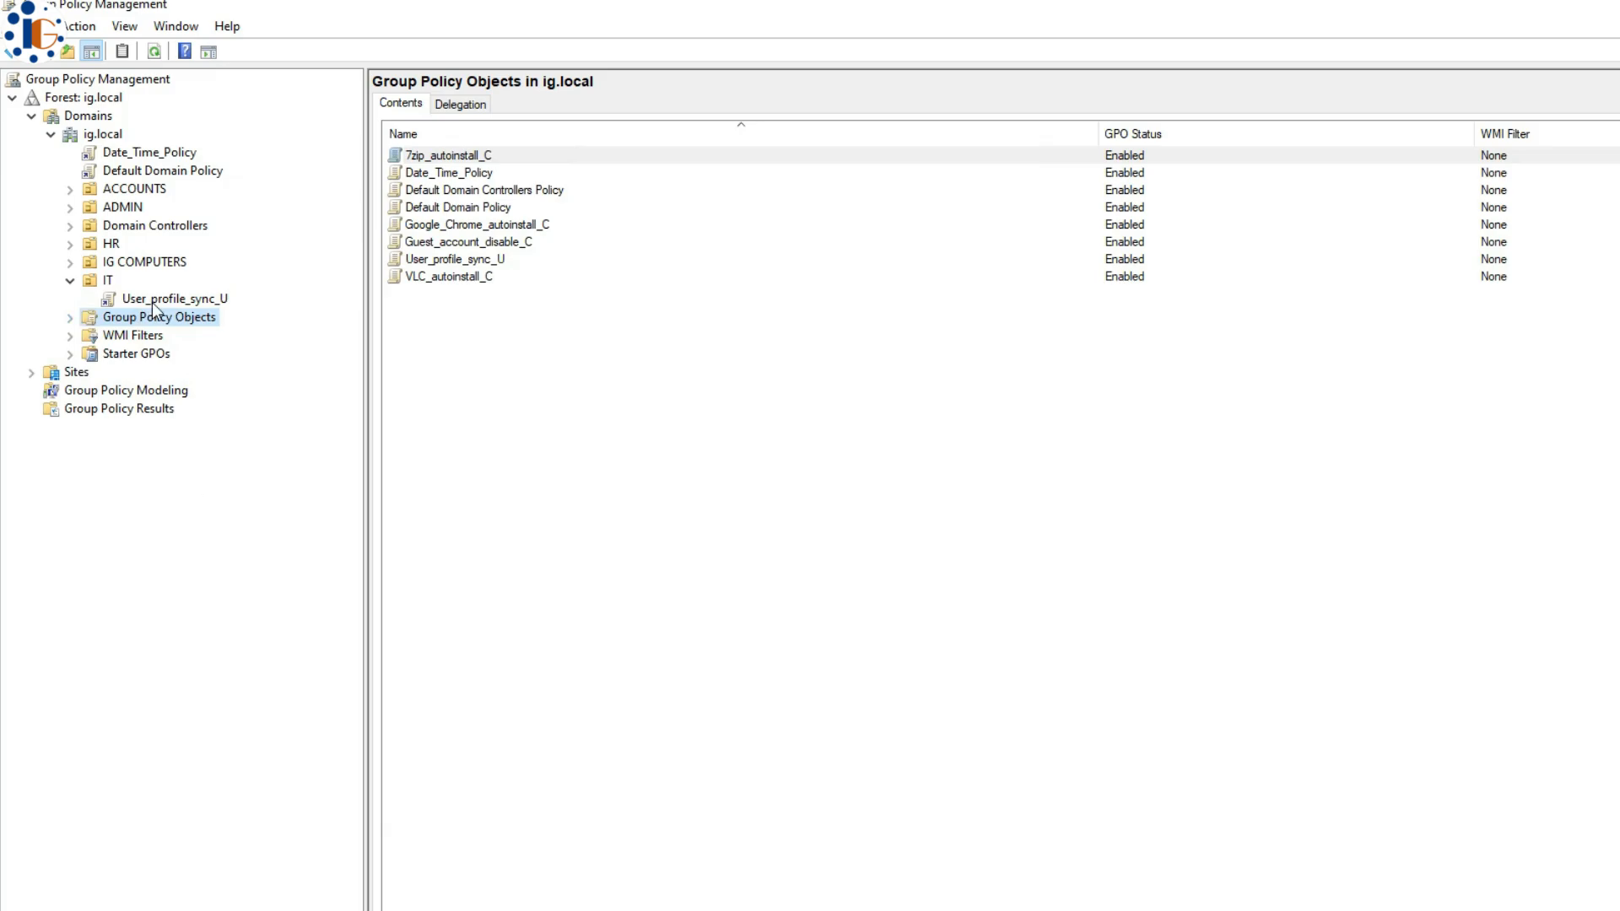
- Create a new GPO named C_drive_hide_U in Group Policy Objects
right_click(672, 684)
click(724, 697)
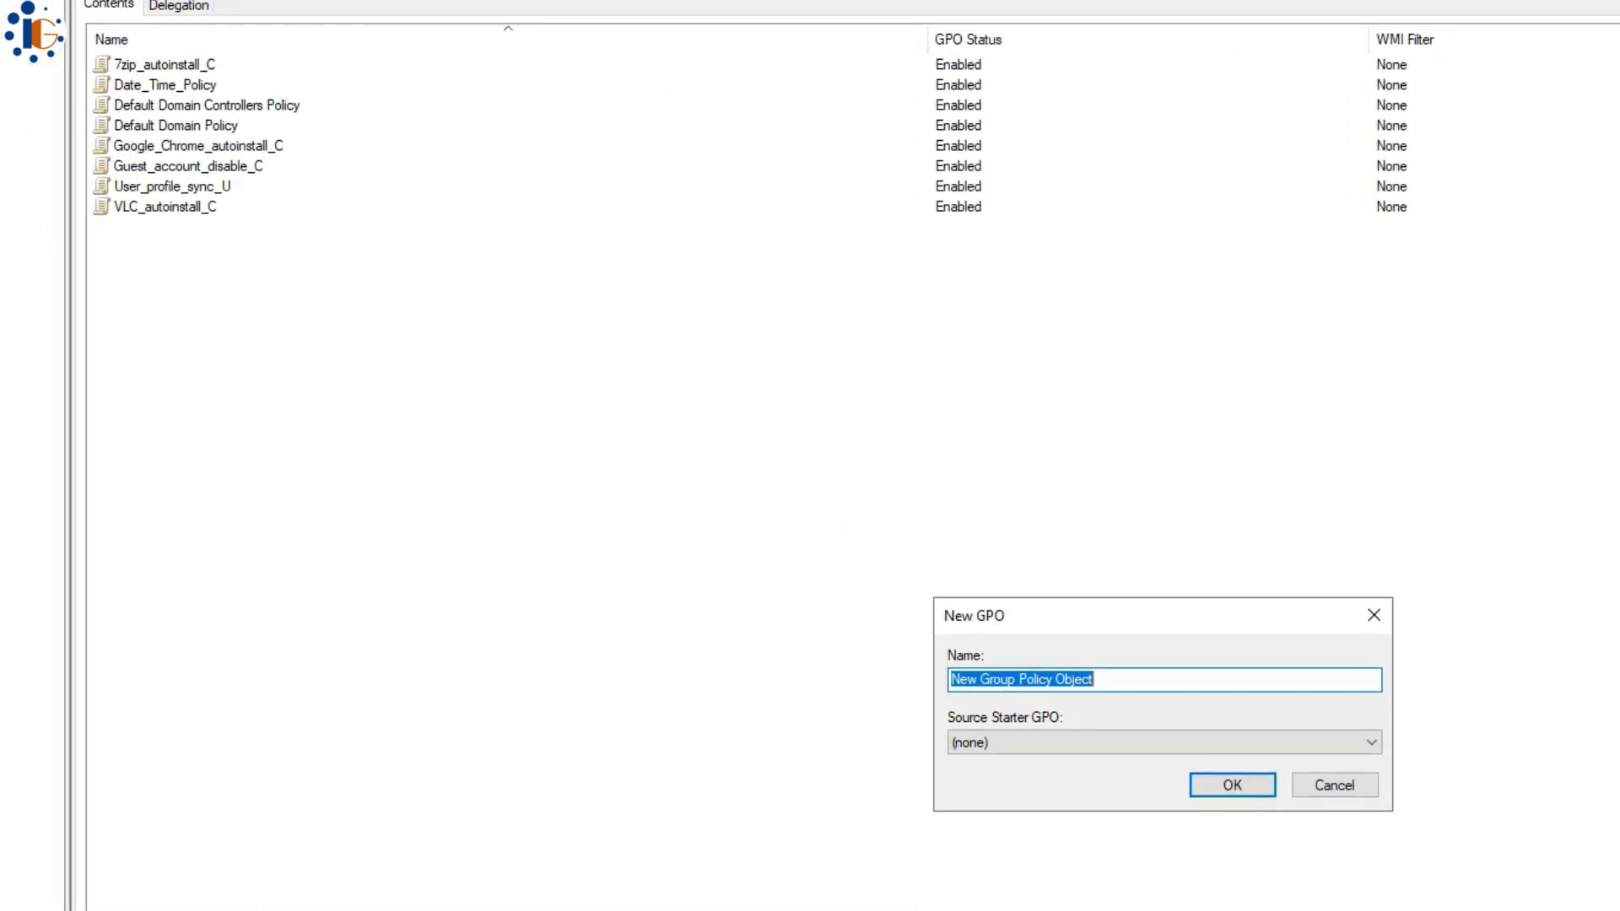
text(C_drive_)
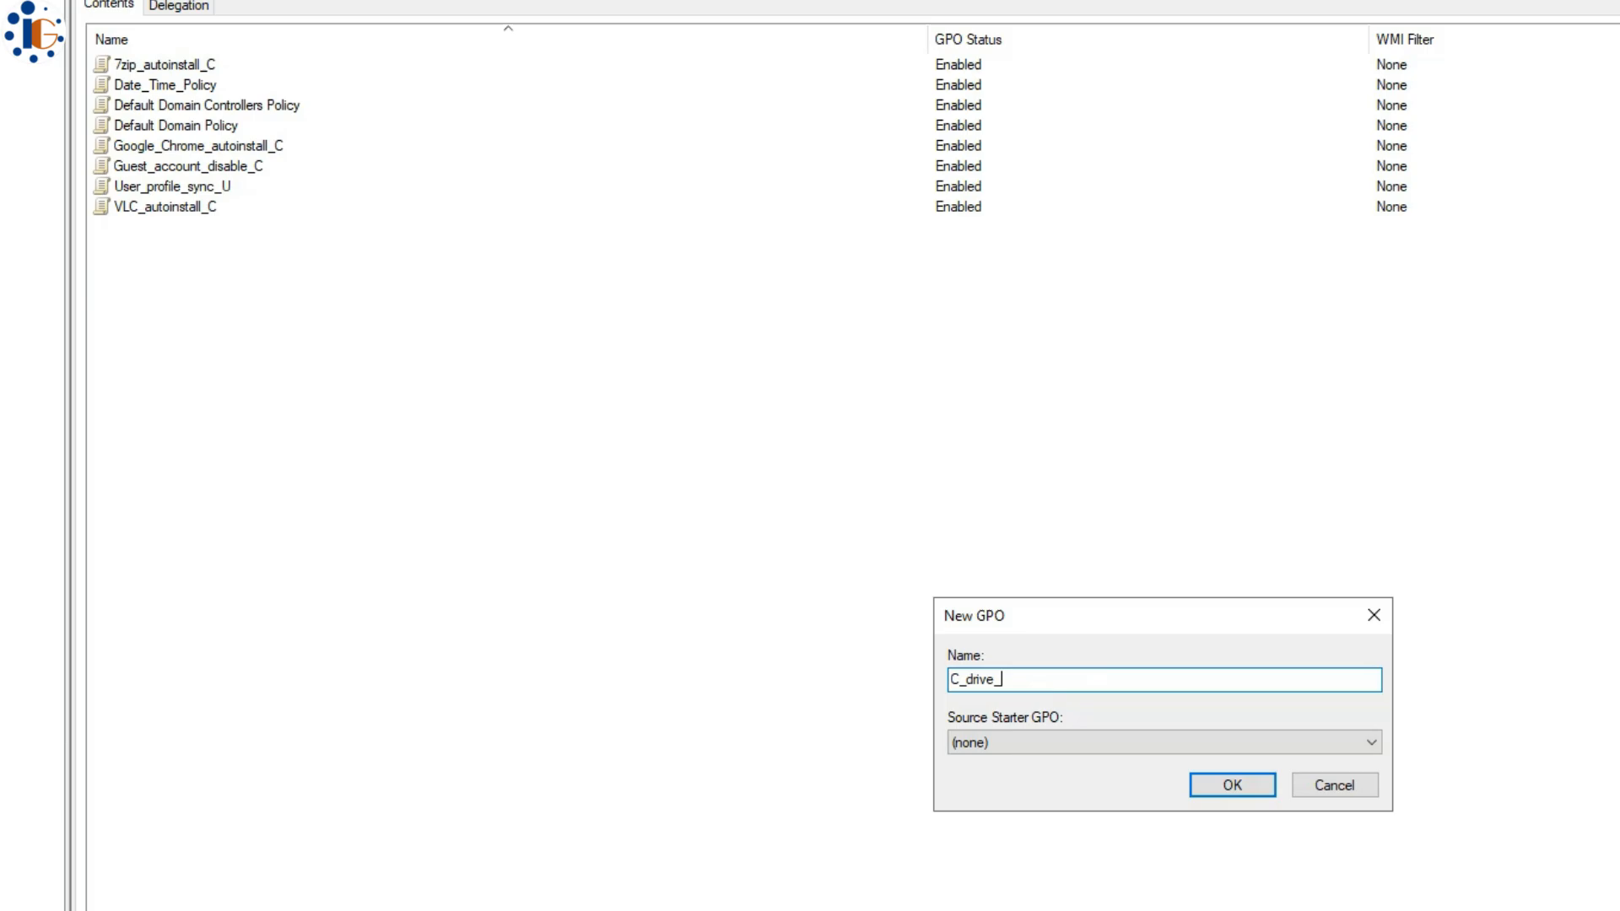
text(hide_U)
key(Return)
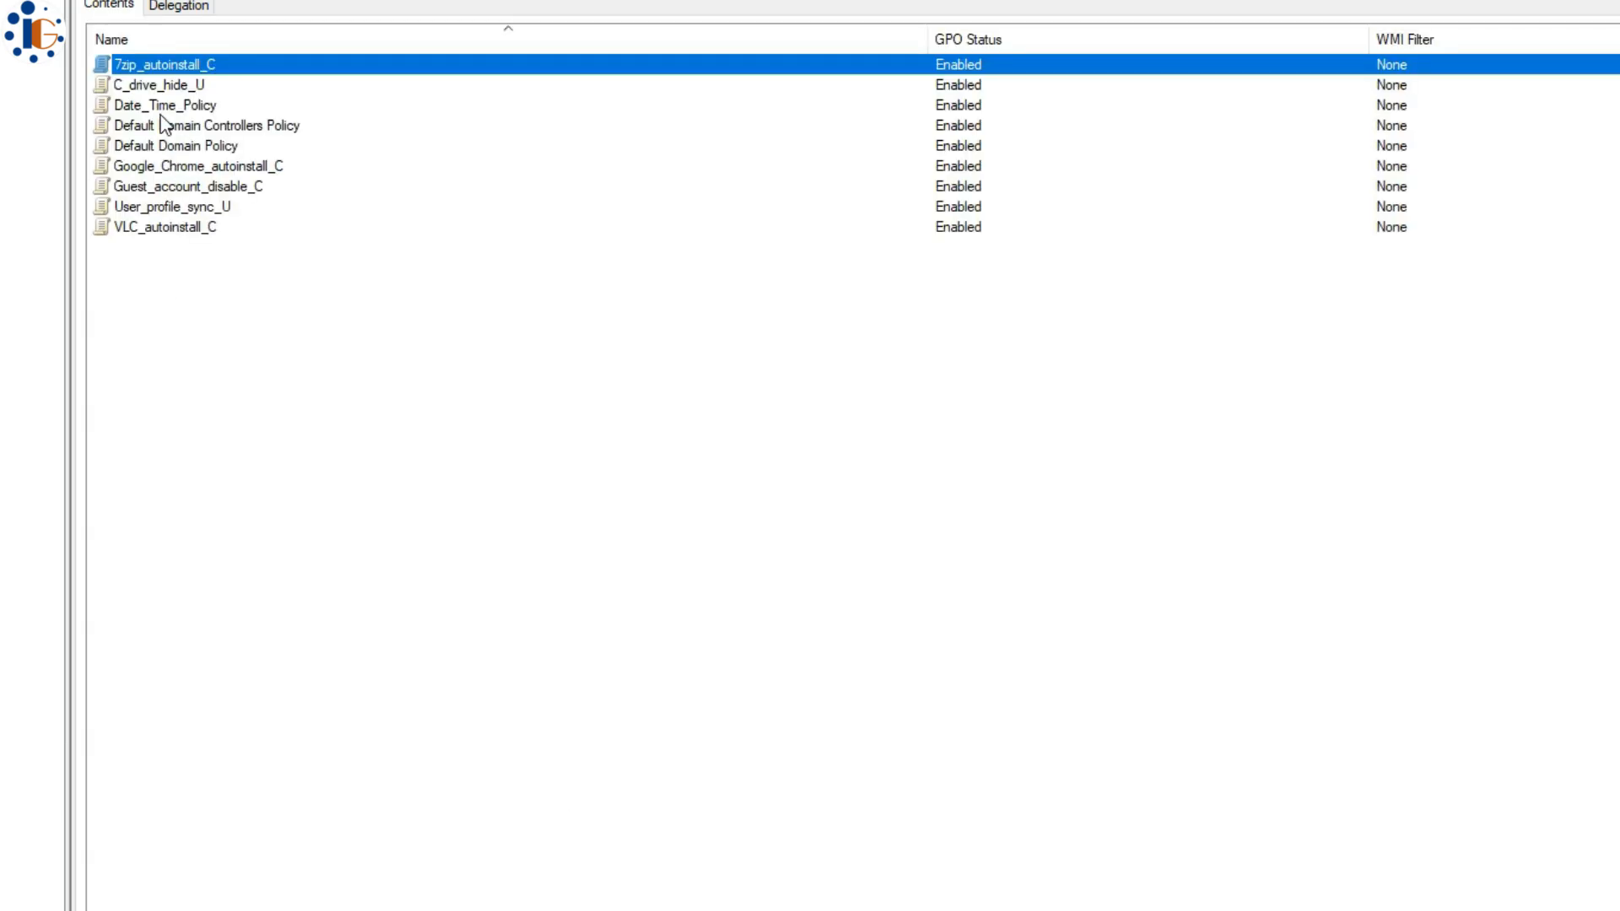
right_click(167, 84)
- Edit C_drive_hide_U and browse to User Administrative Templates > Windows Components > File Explorer
click(213, 102)
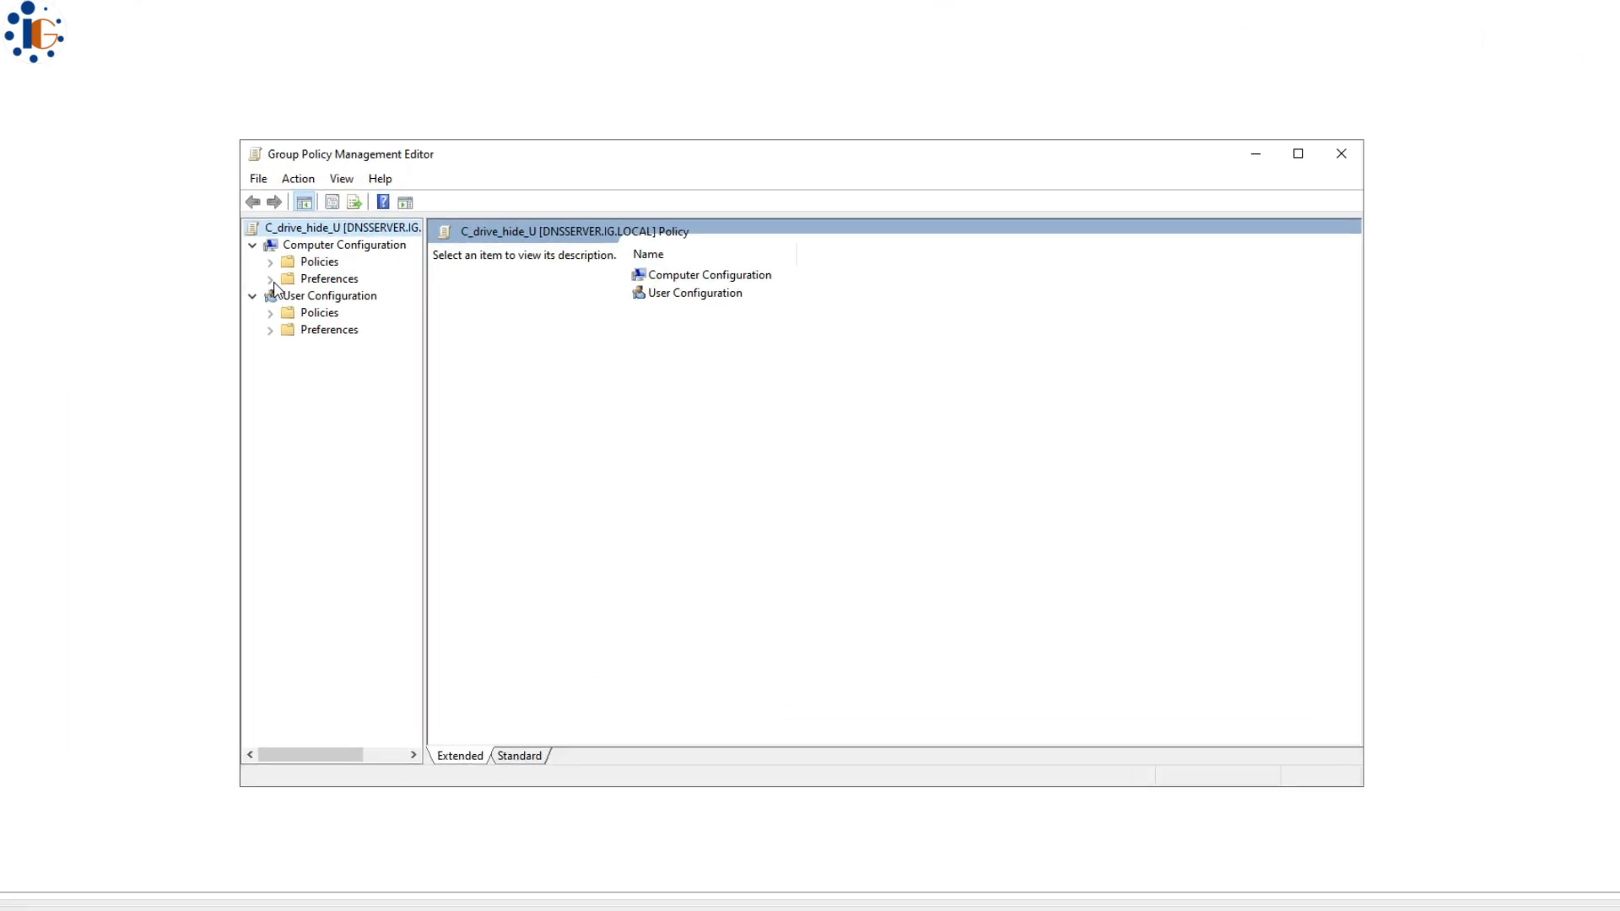
click(270, 313)
click(288, 365)
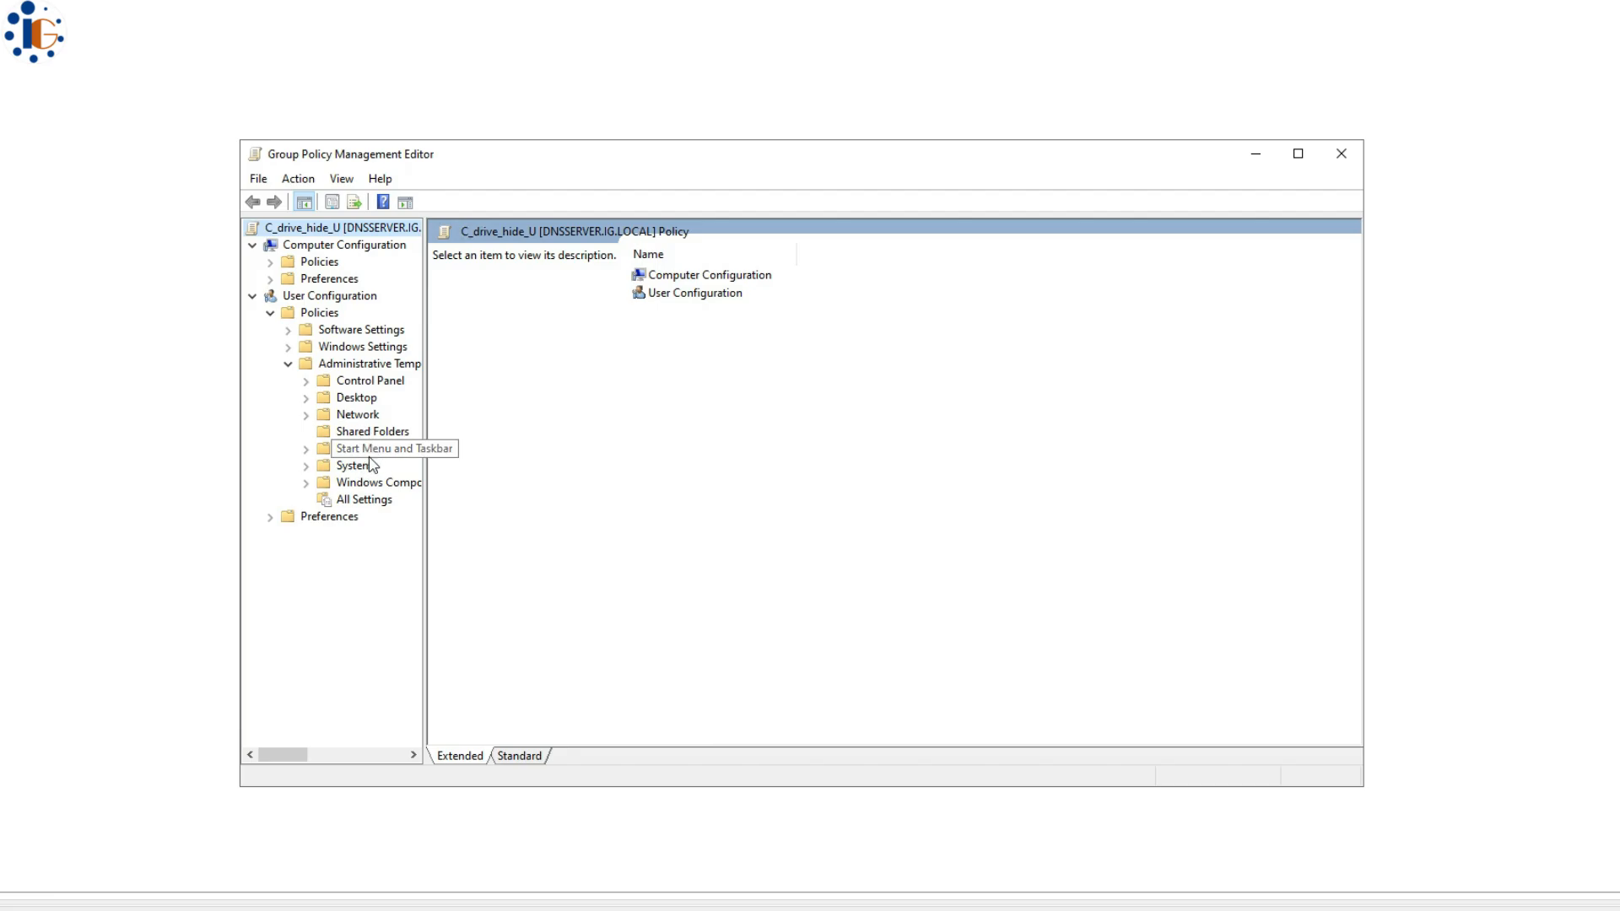
click(375, 482)
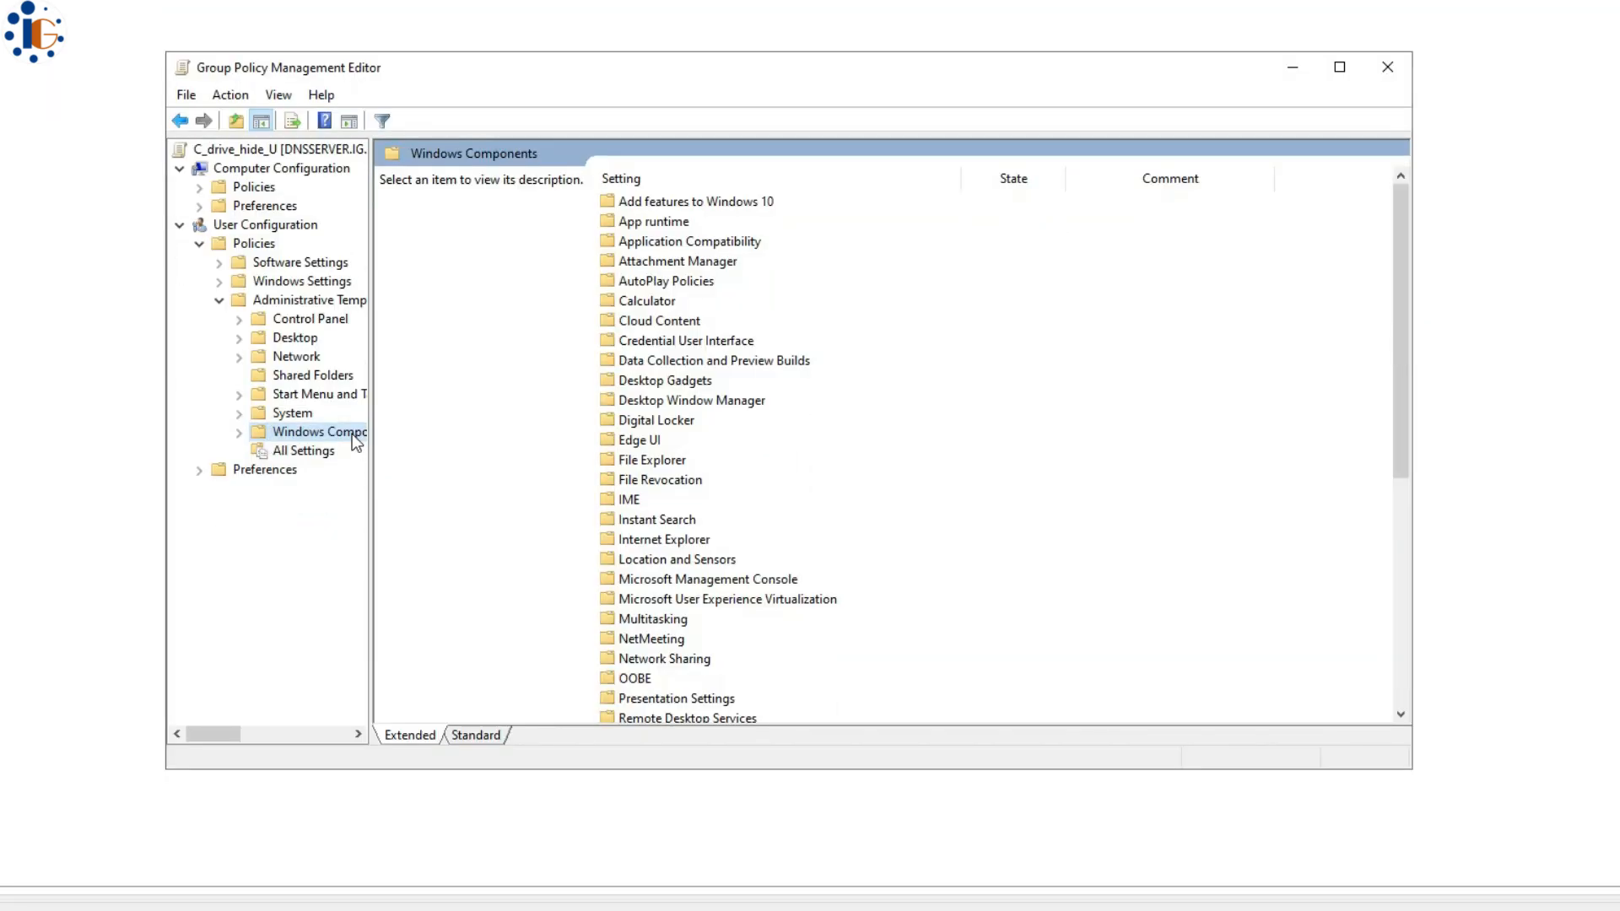
click(239, 434)
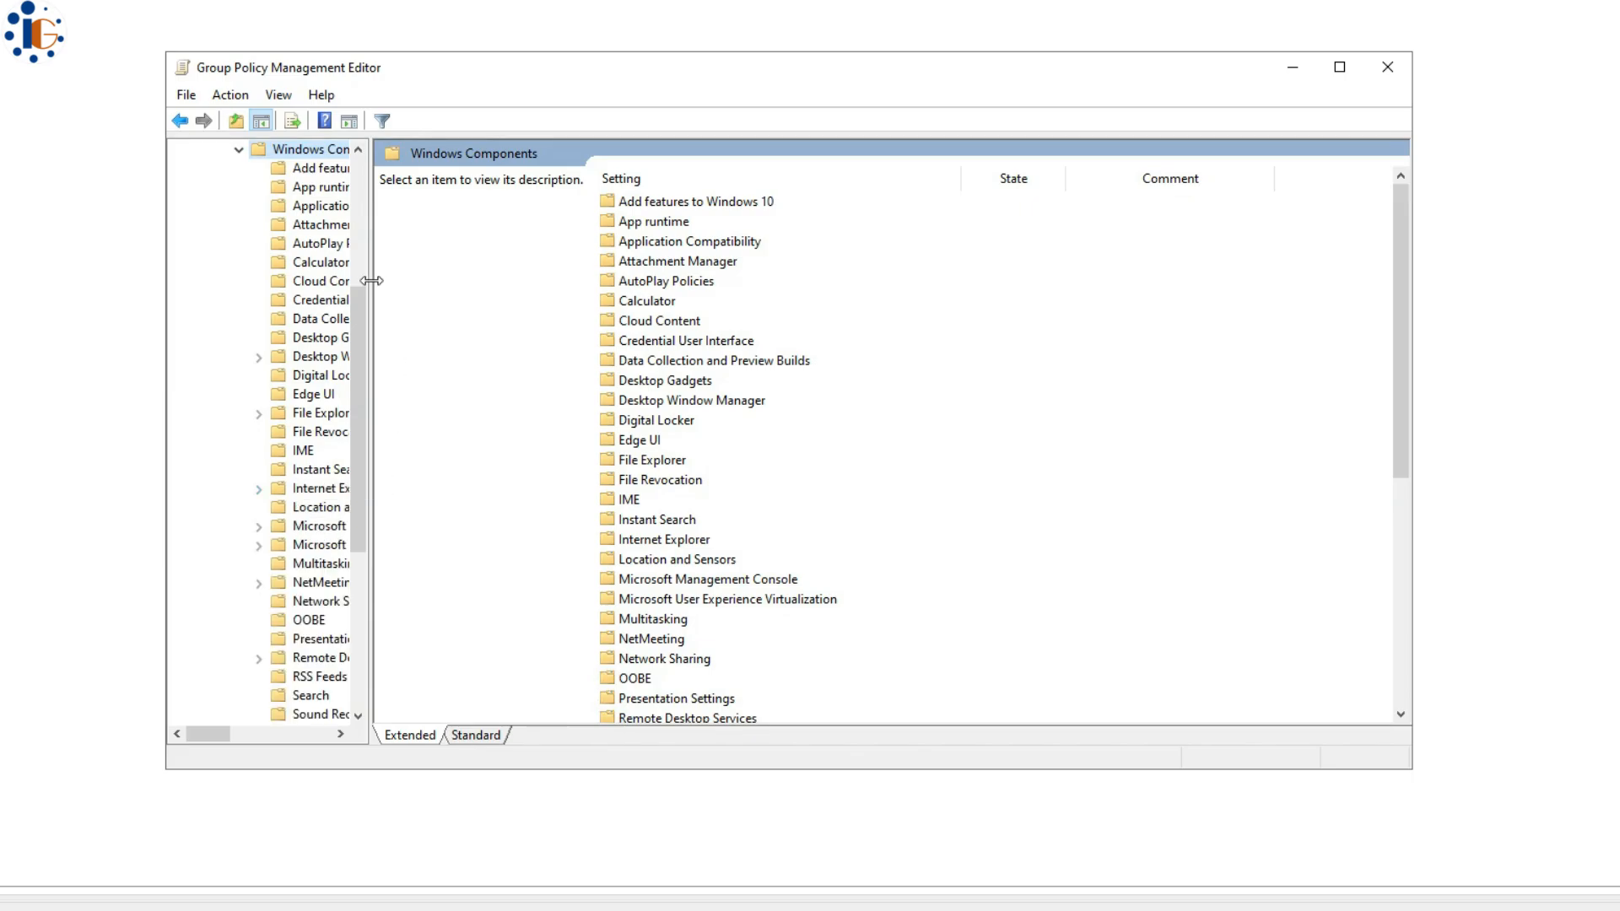
drag(371, 280, 601, 280)
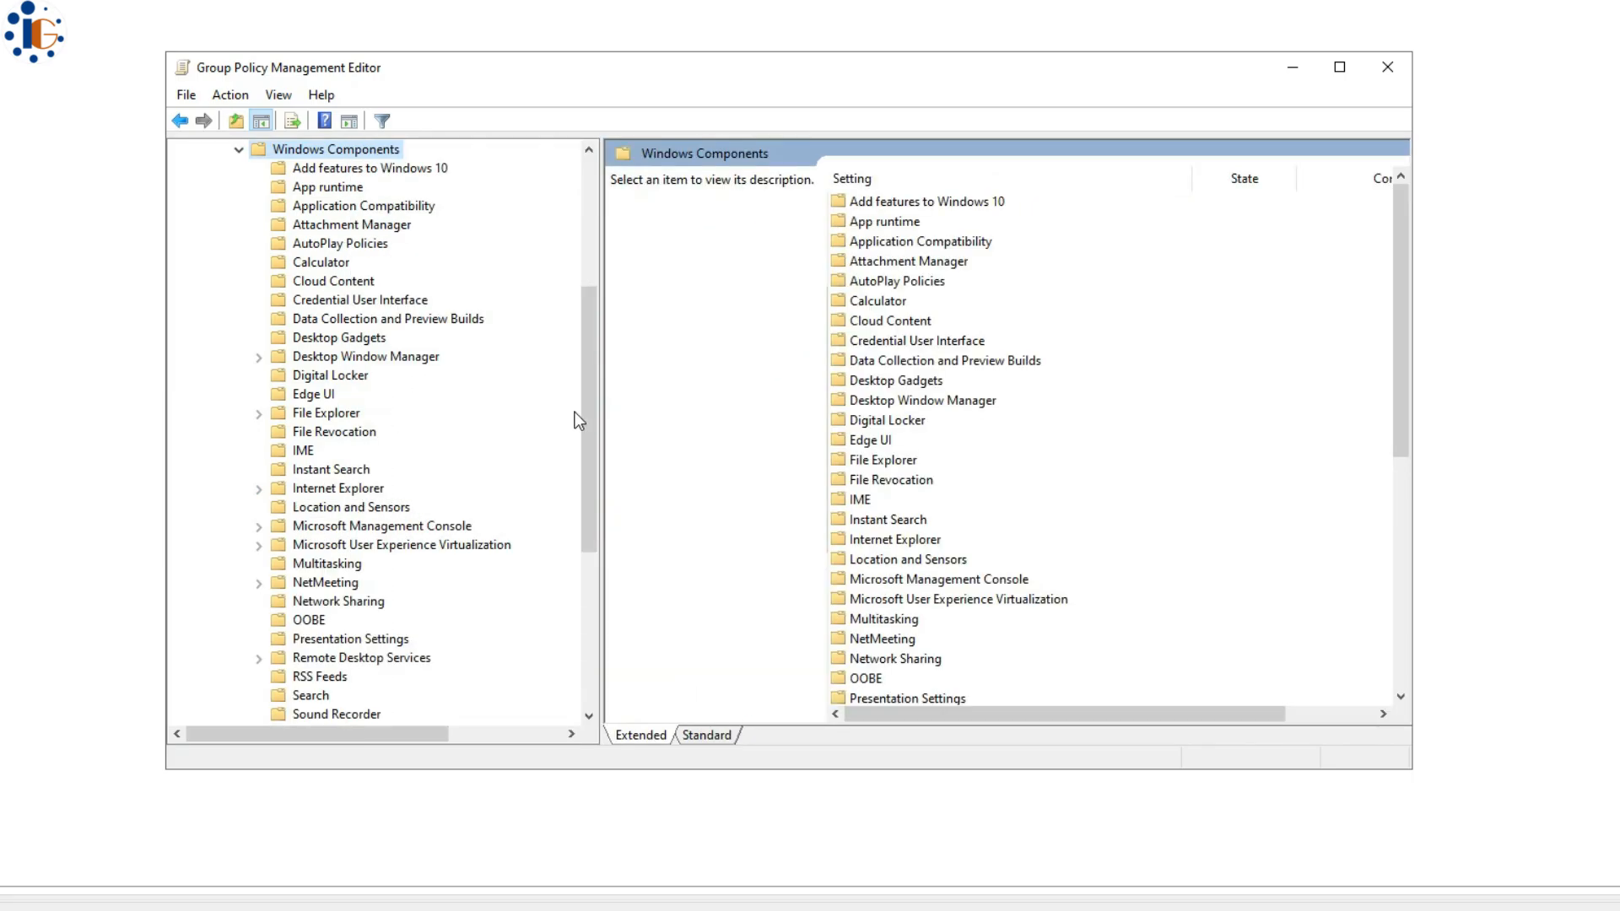
scroll(588, 434, down, 2)
drag(589, 437, 594, 361)
click(325, 469)
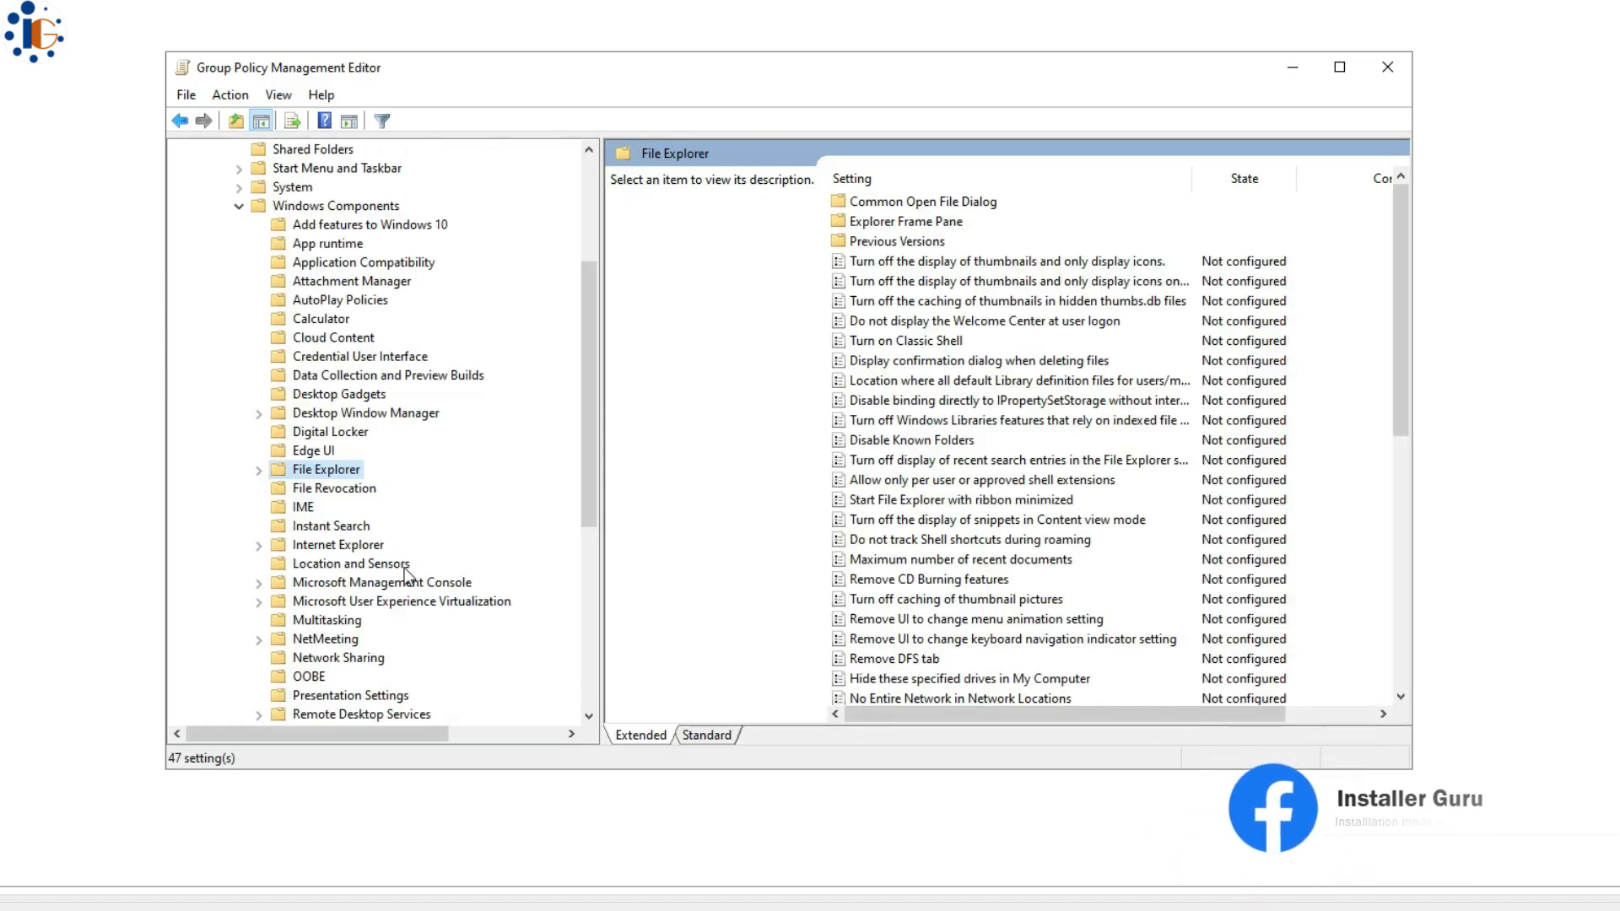
mouse_move(1401, 326)
mouse_down()
mouse_move(1397, 621)
mouse_move(1413, 305)
mouse_up()
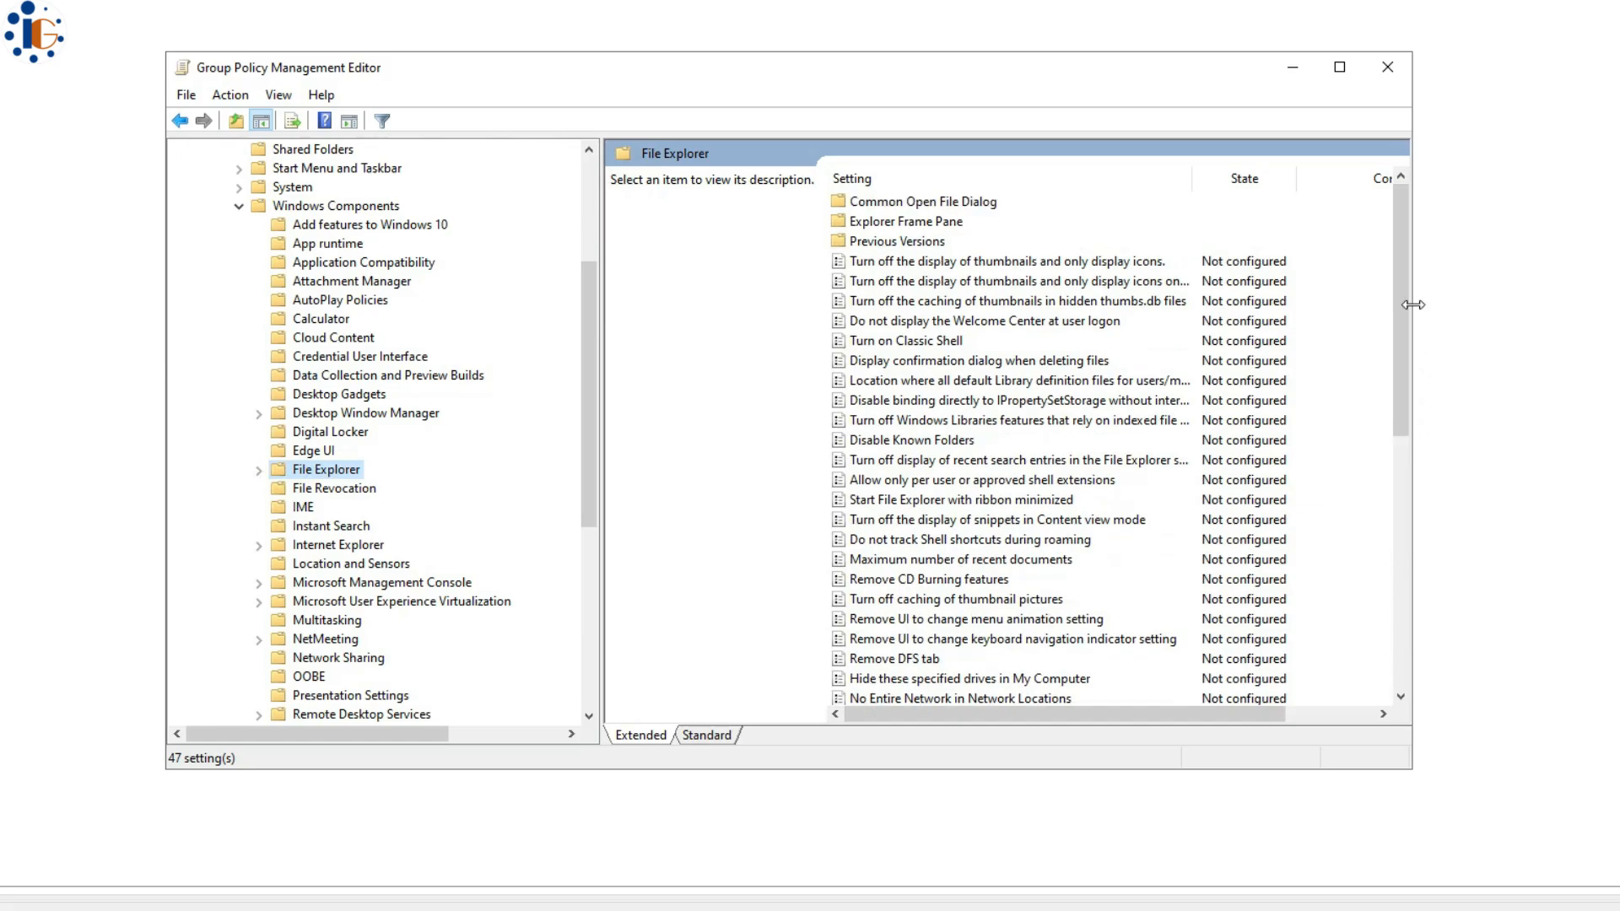
click(259, 470)
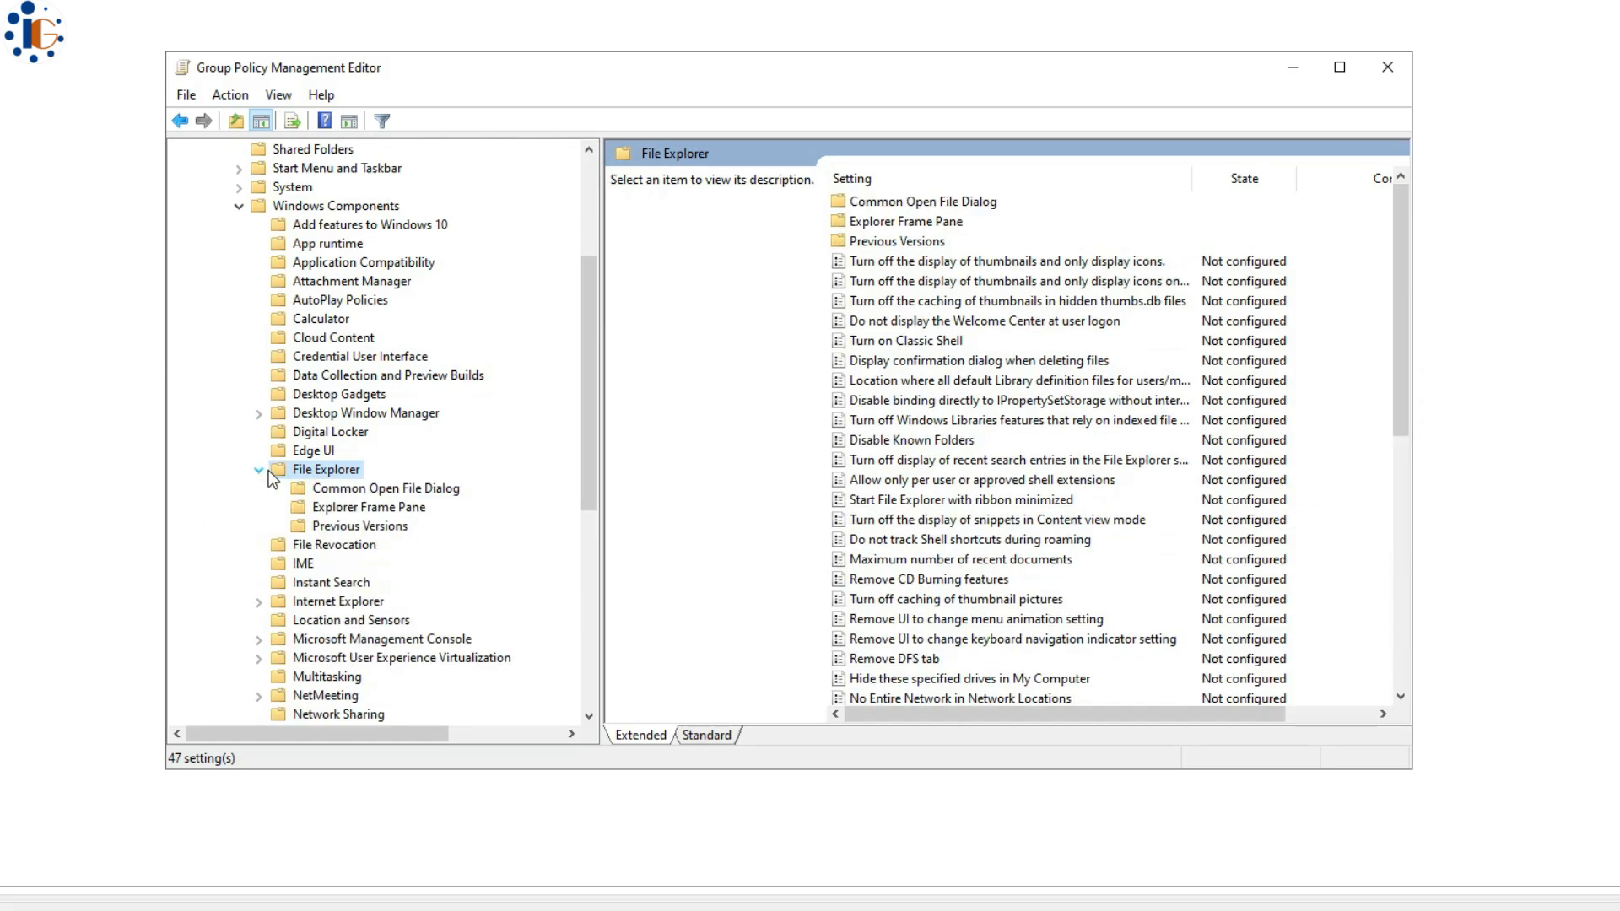
click(268, 469)
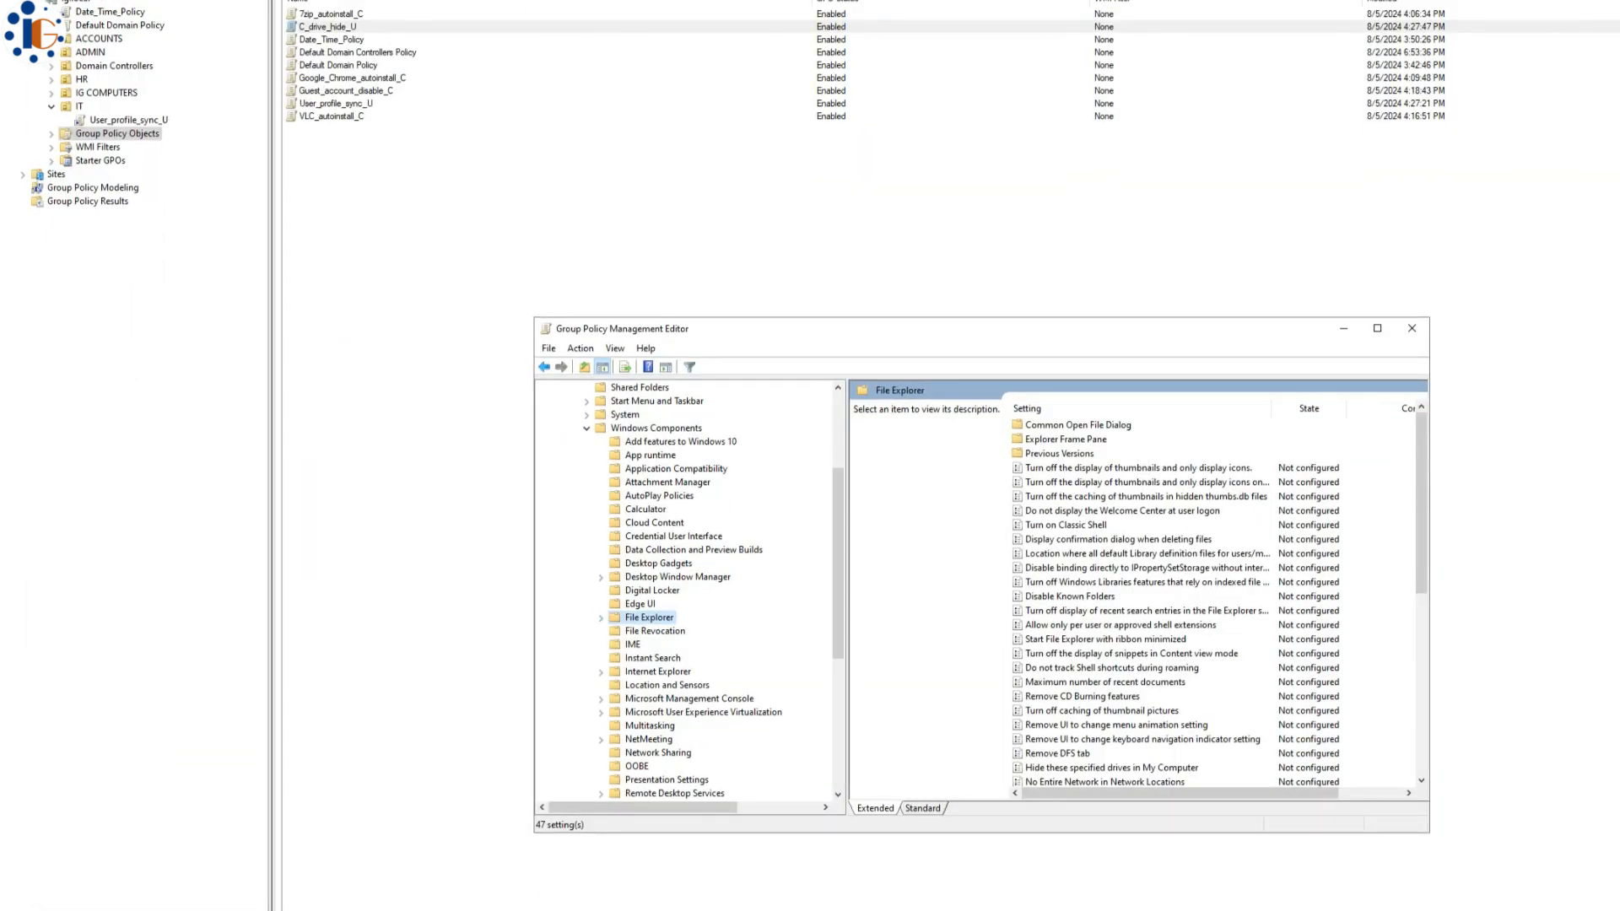
click(1149, 618)
- Enable Hide these specified drives in My Computer, set to Restrict C drive only
click(1114, 768)
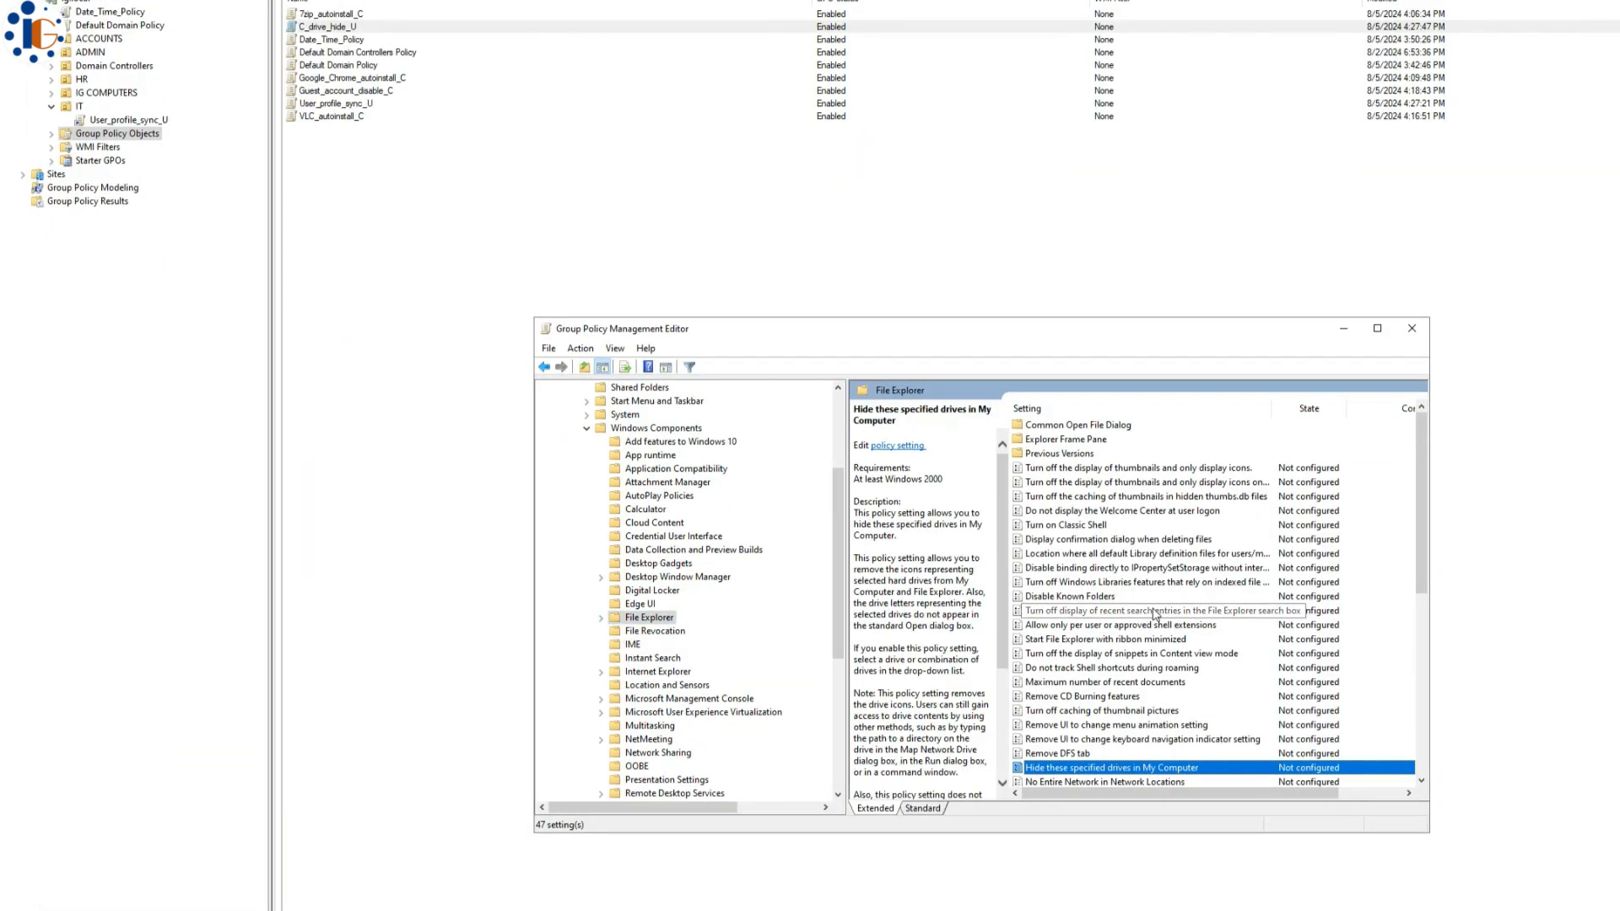
scroll(1245, 666, down, 1)
scroll(1245, 666, down, 2)
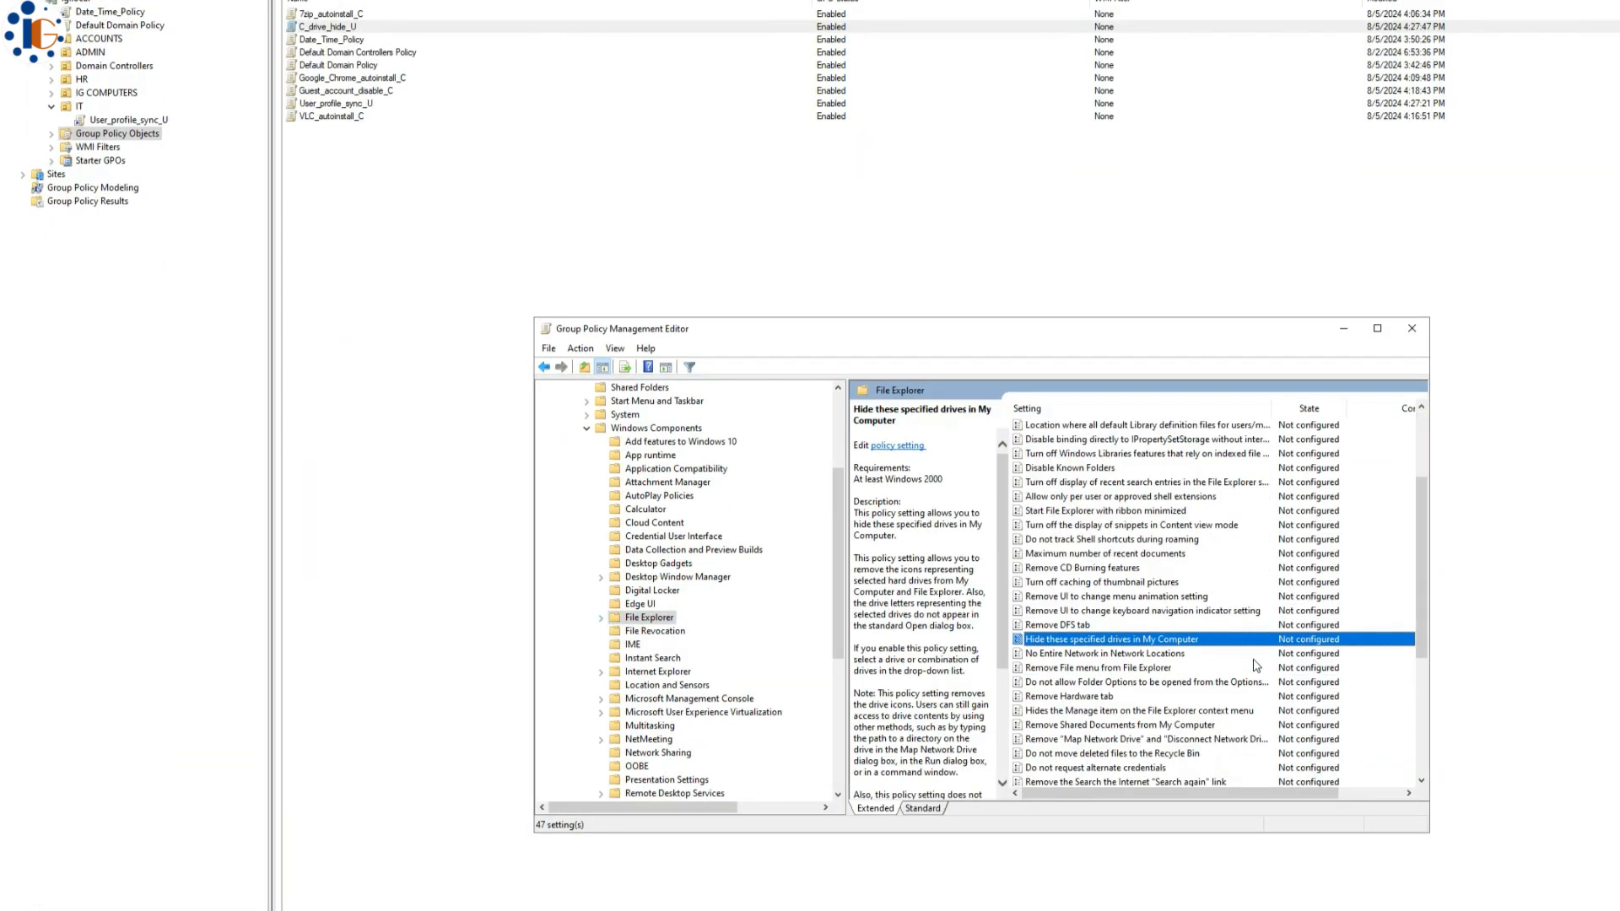
double_click(1116, 641)
click(87, 48)
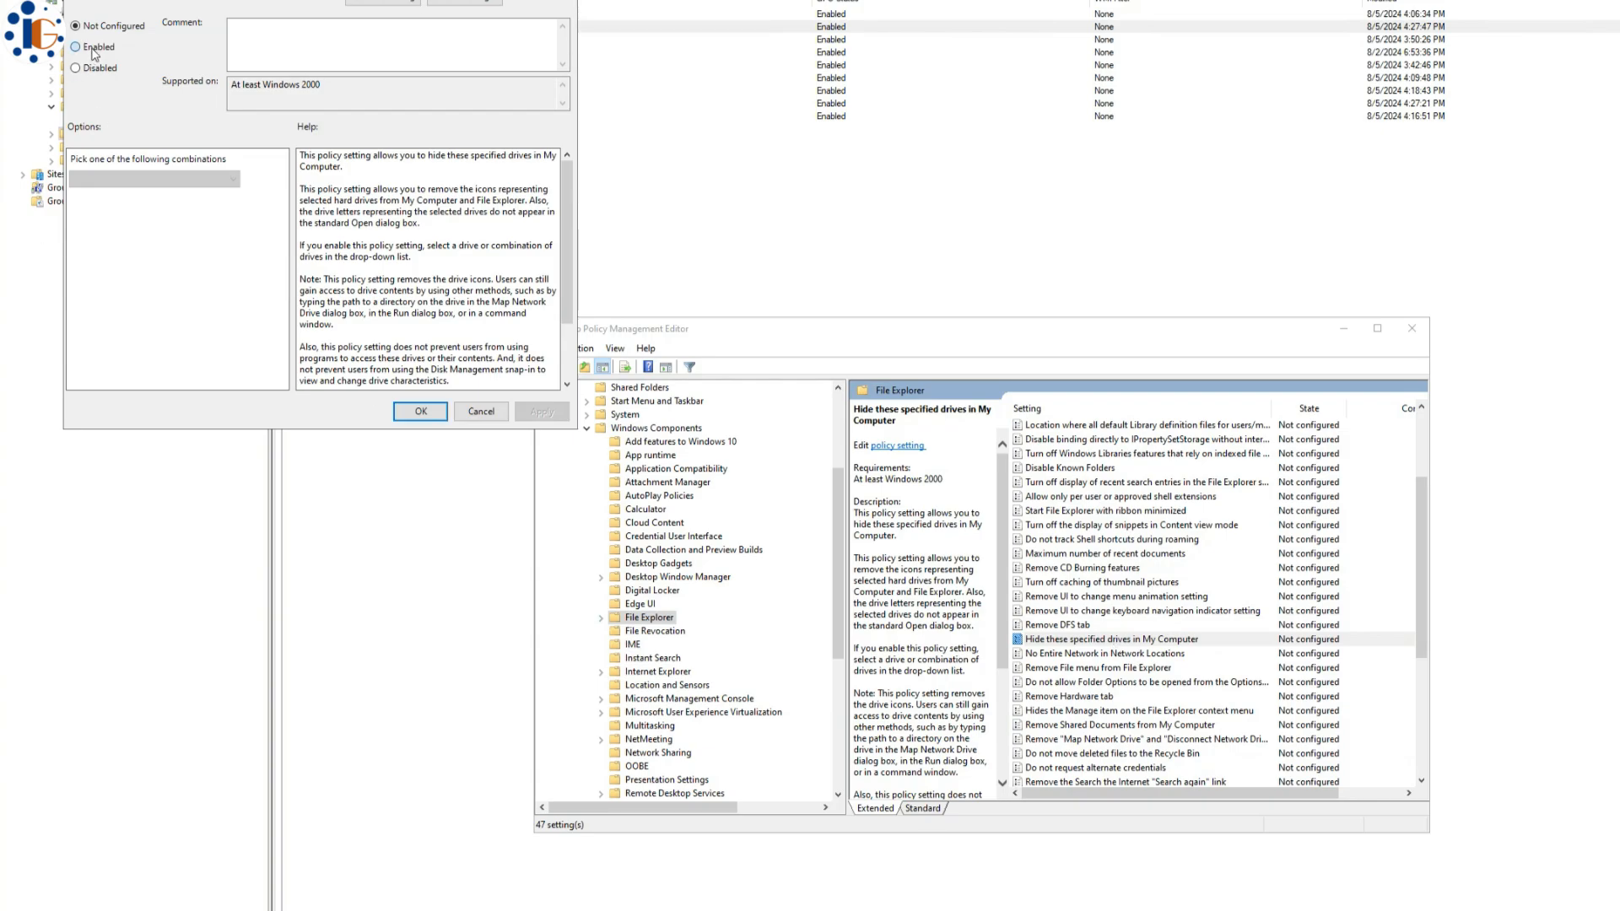
click(135, 178)
click(131, 211)
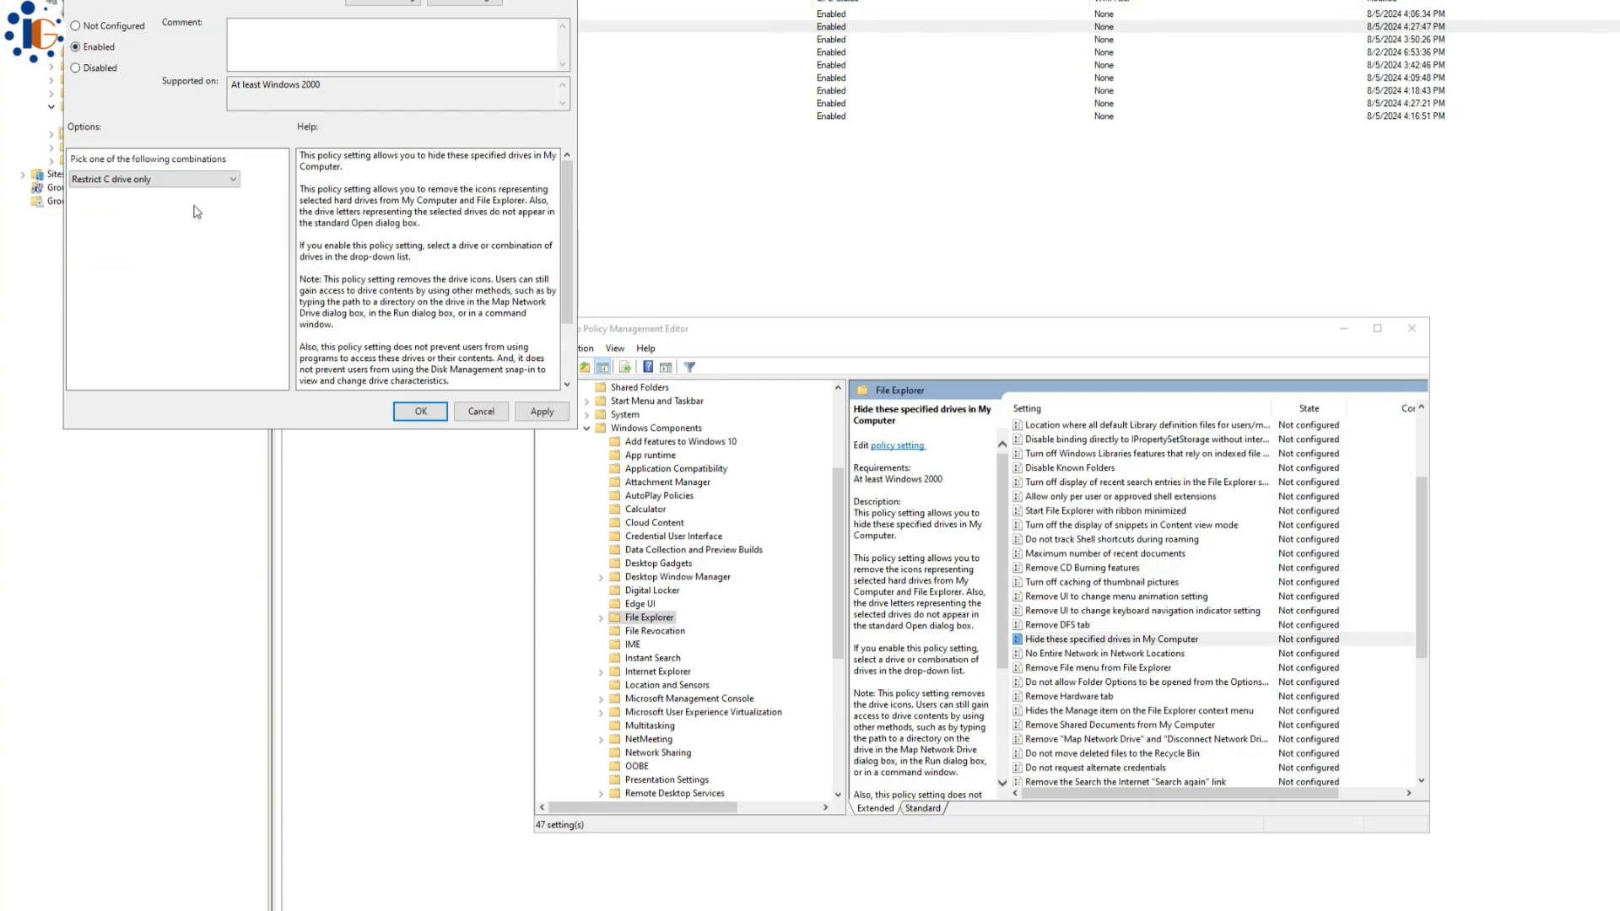
click(518, 417)
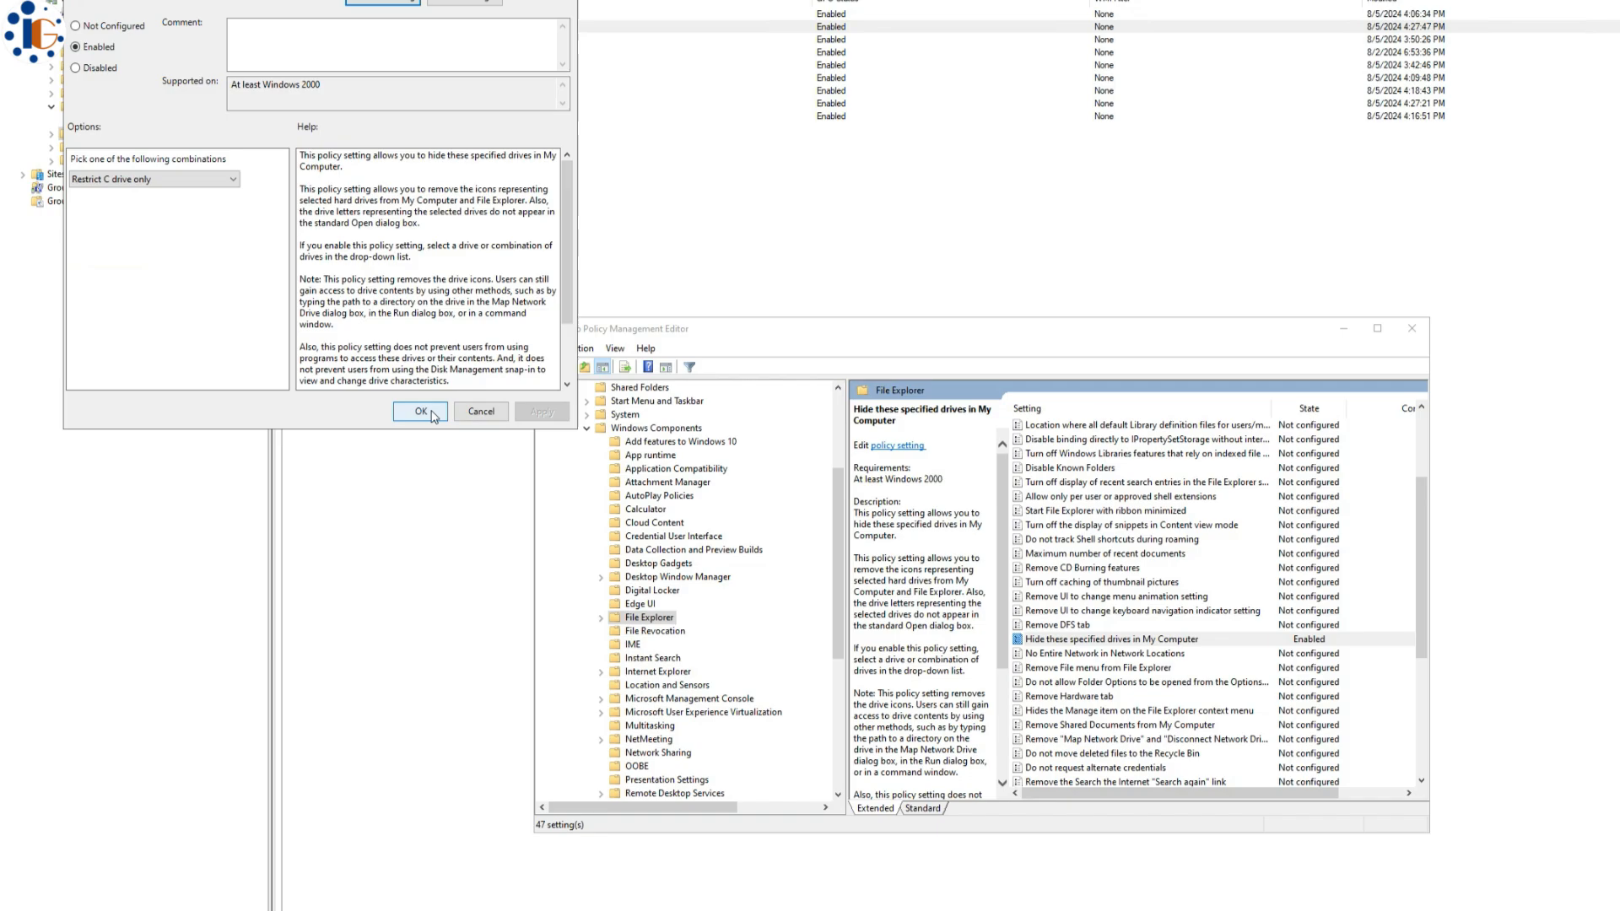
click(434, 417)
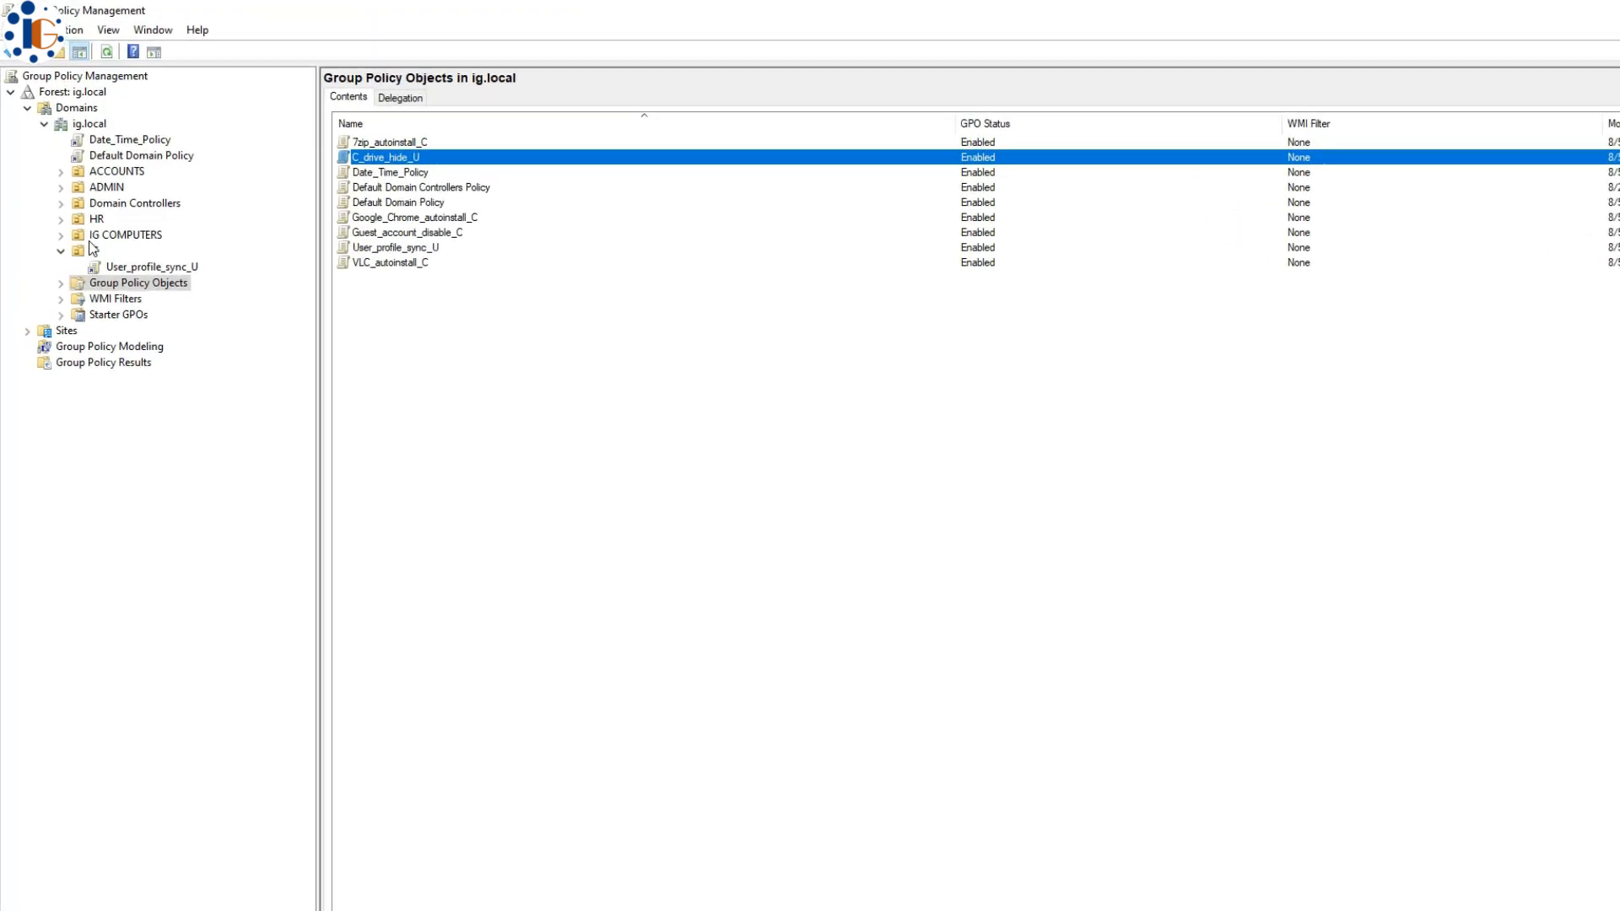
- Link the C_drive_hide_U GPO to the IT OU
right_click(90, 251)
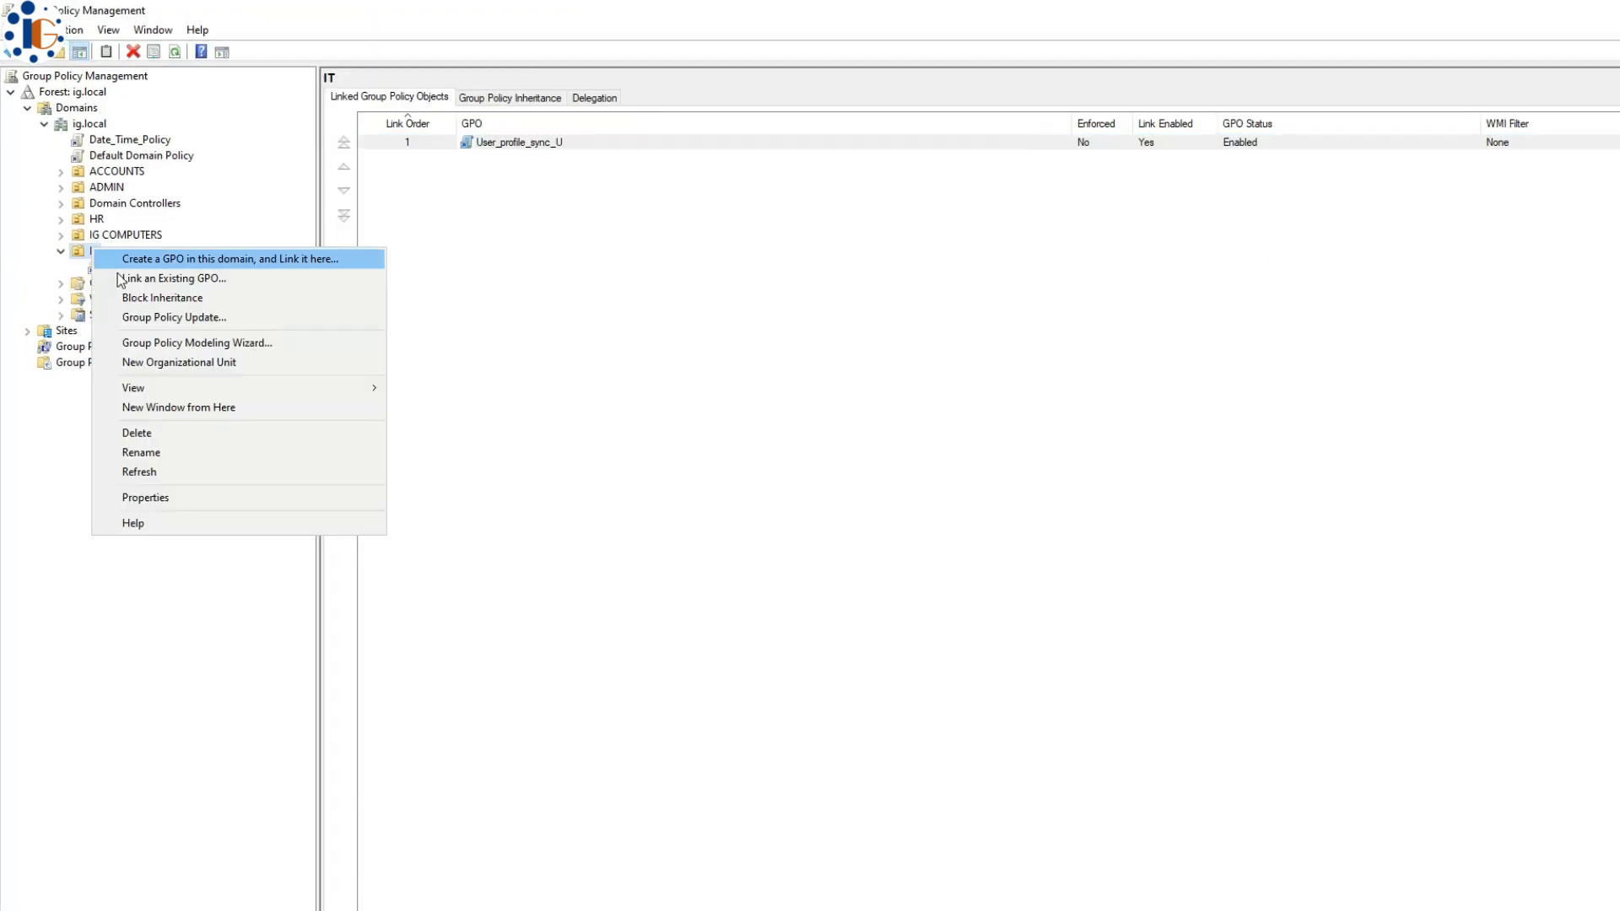
click(121, 280)
click(1007, 590)
click(1189, 768)
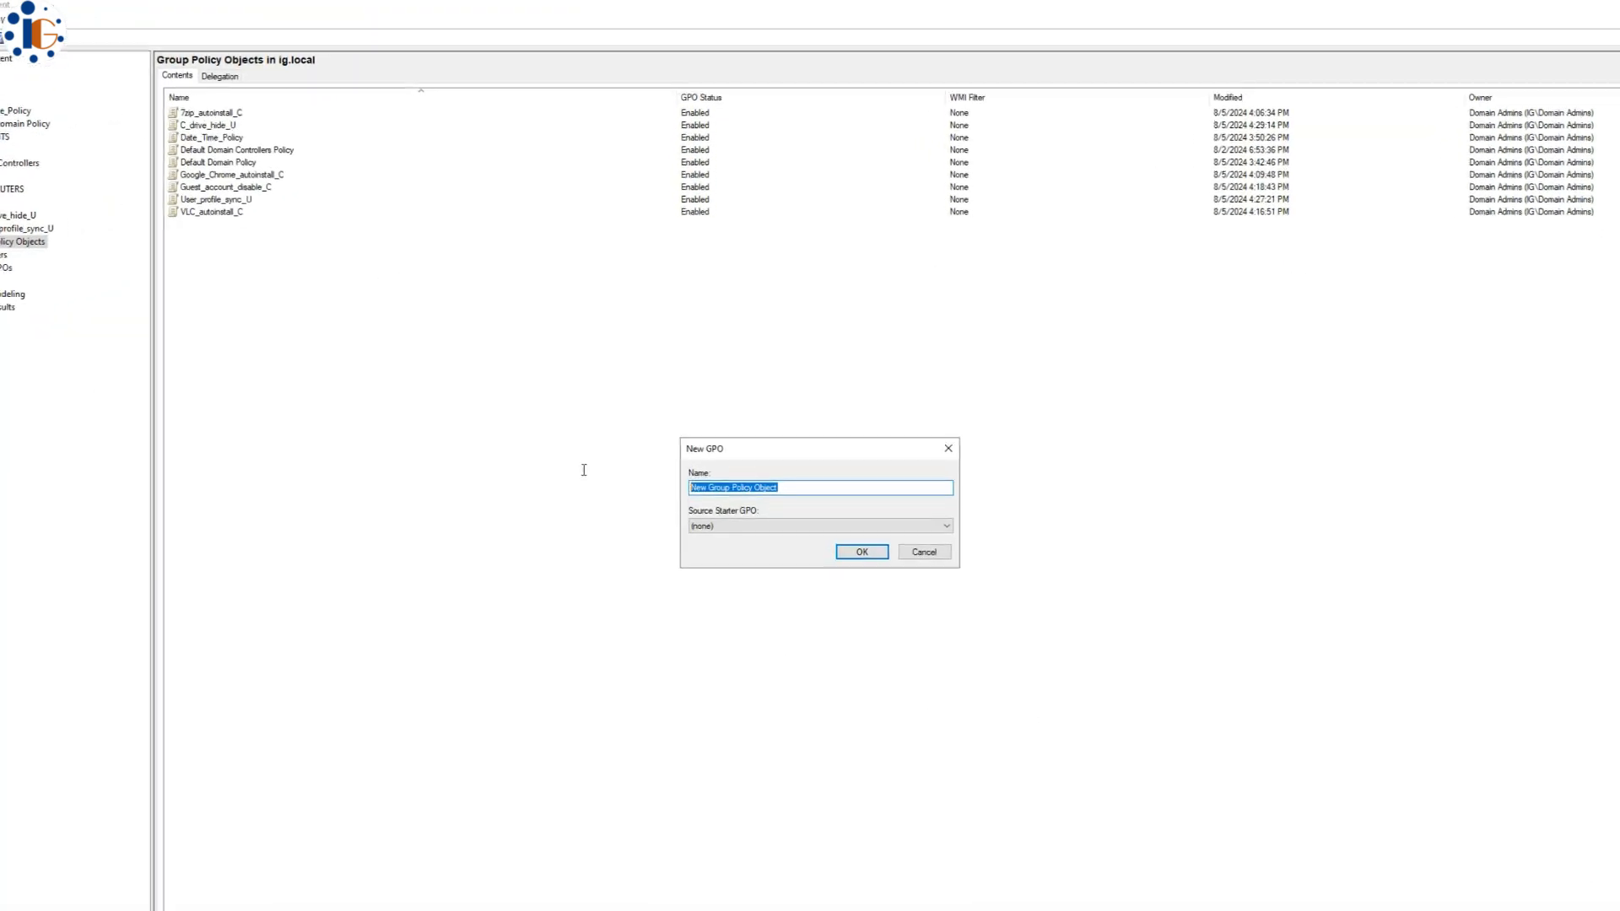
- Create a new GPO named Autoplay_stop_U
text(Autoplay_stop_U)
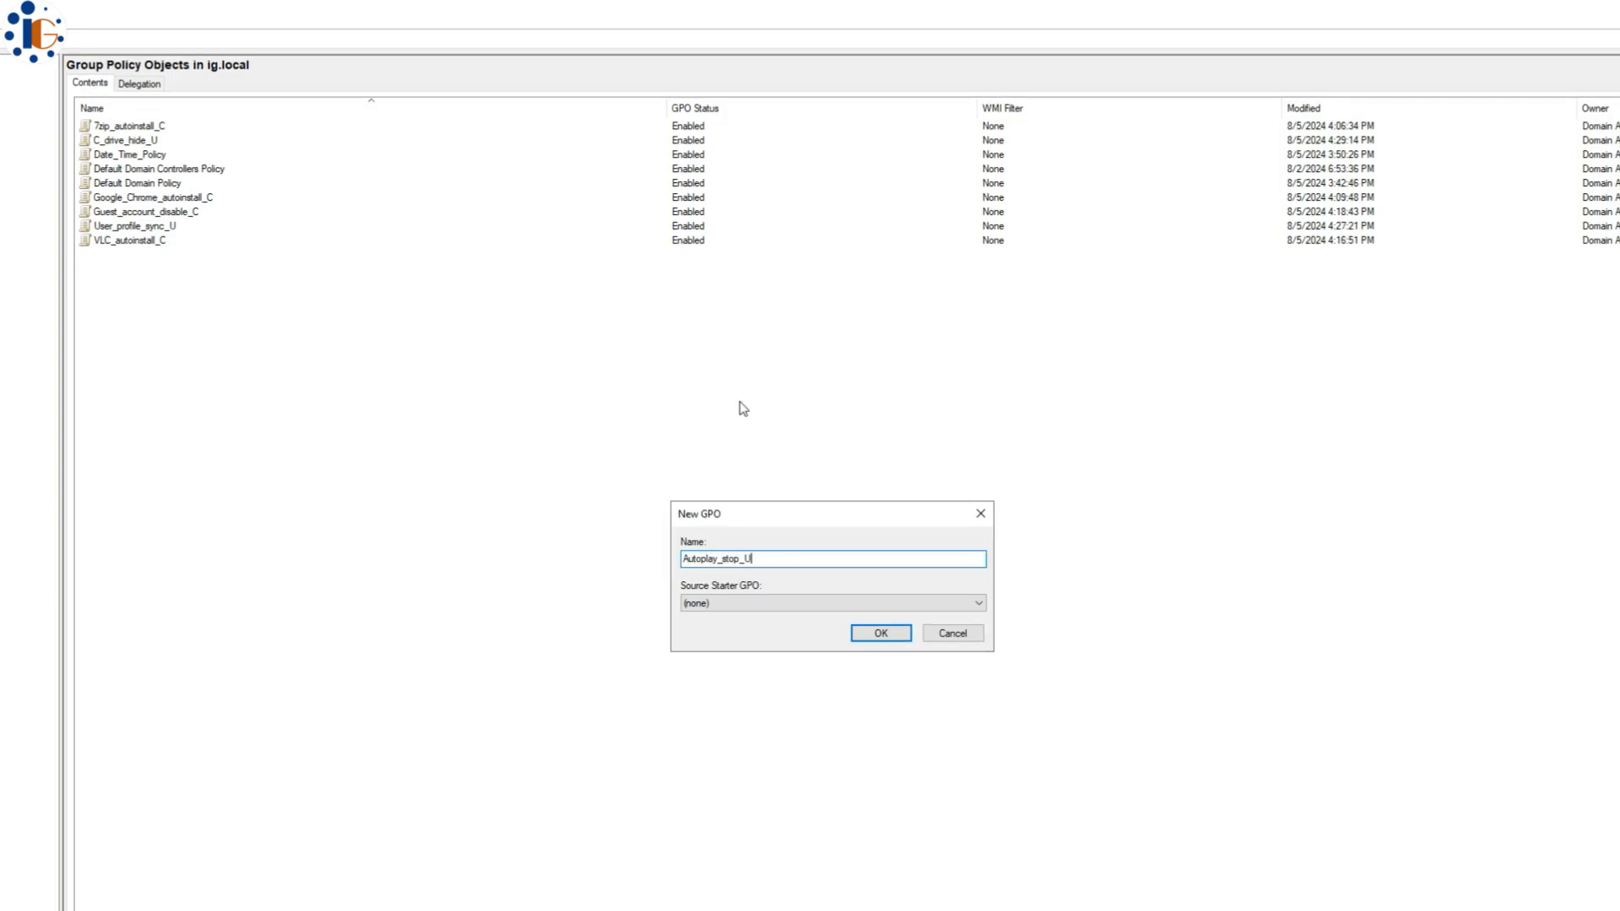
click(880, 635)
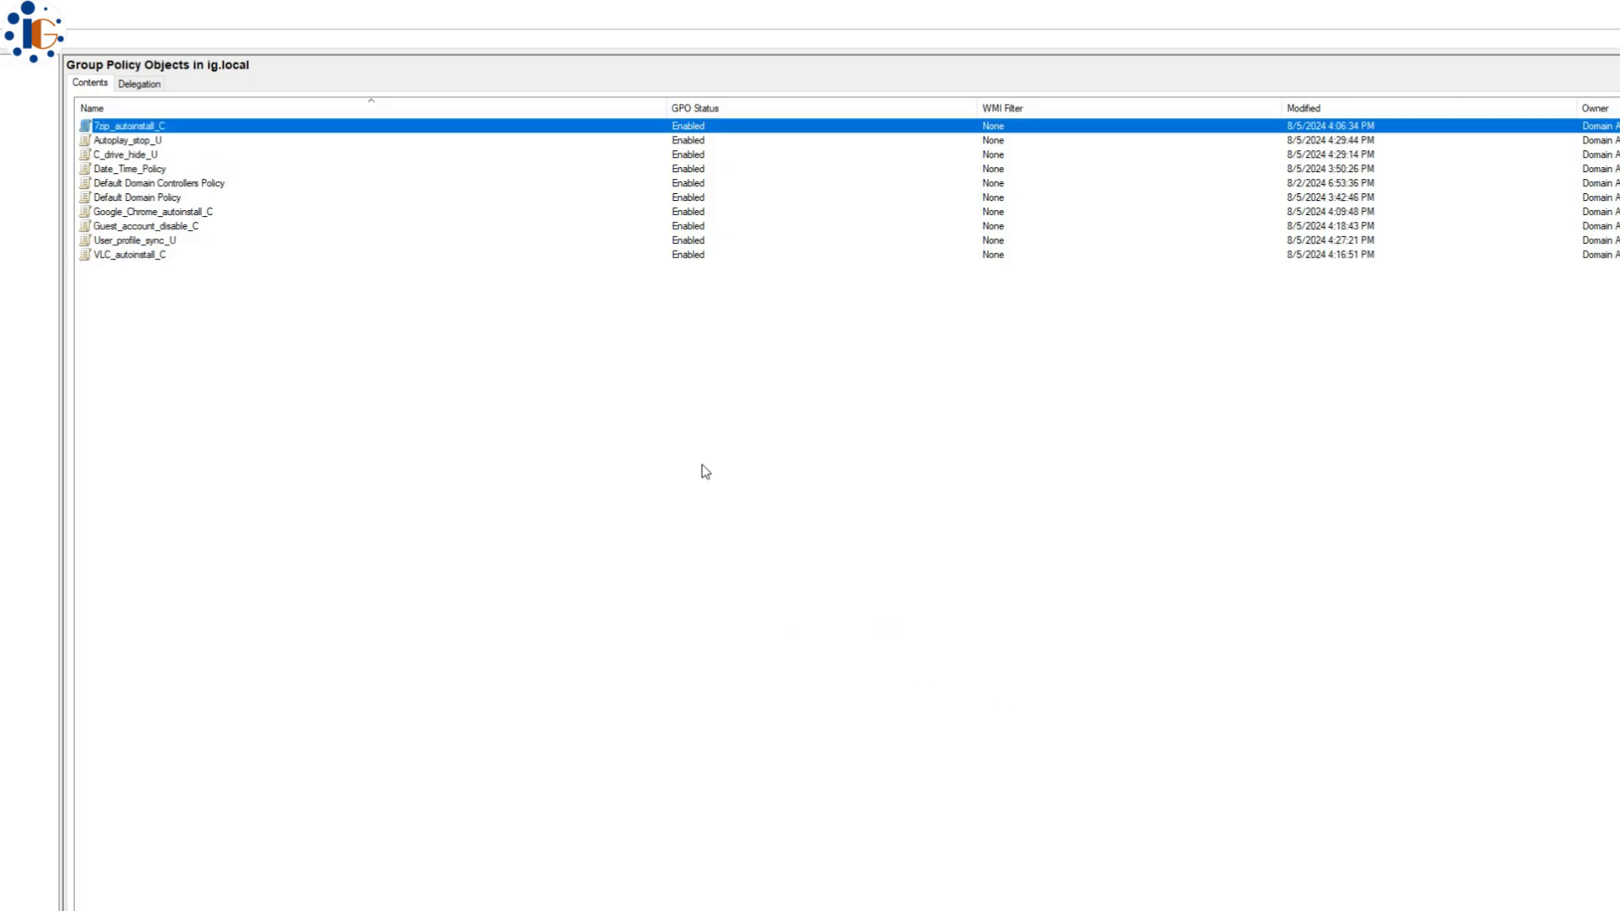
right_click(135, 140)
- In Autoplay_stop_U, enable Turn off Autoplay for CD-ROM and removable media drives
click(165, 150)
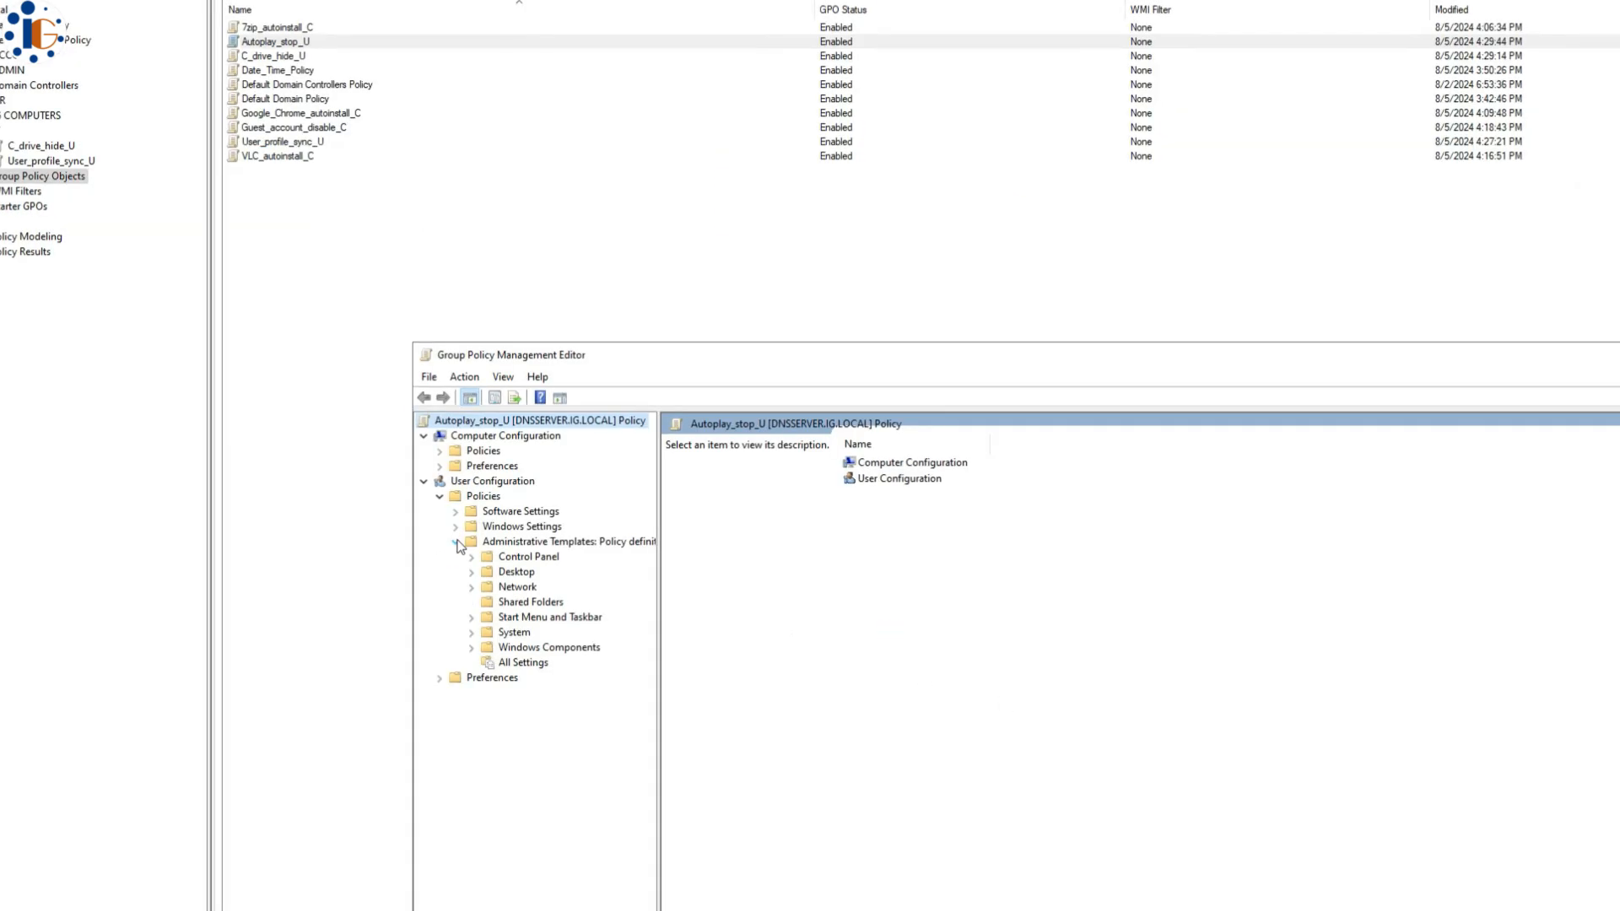
click(473, 648)
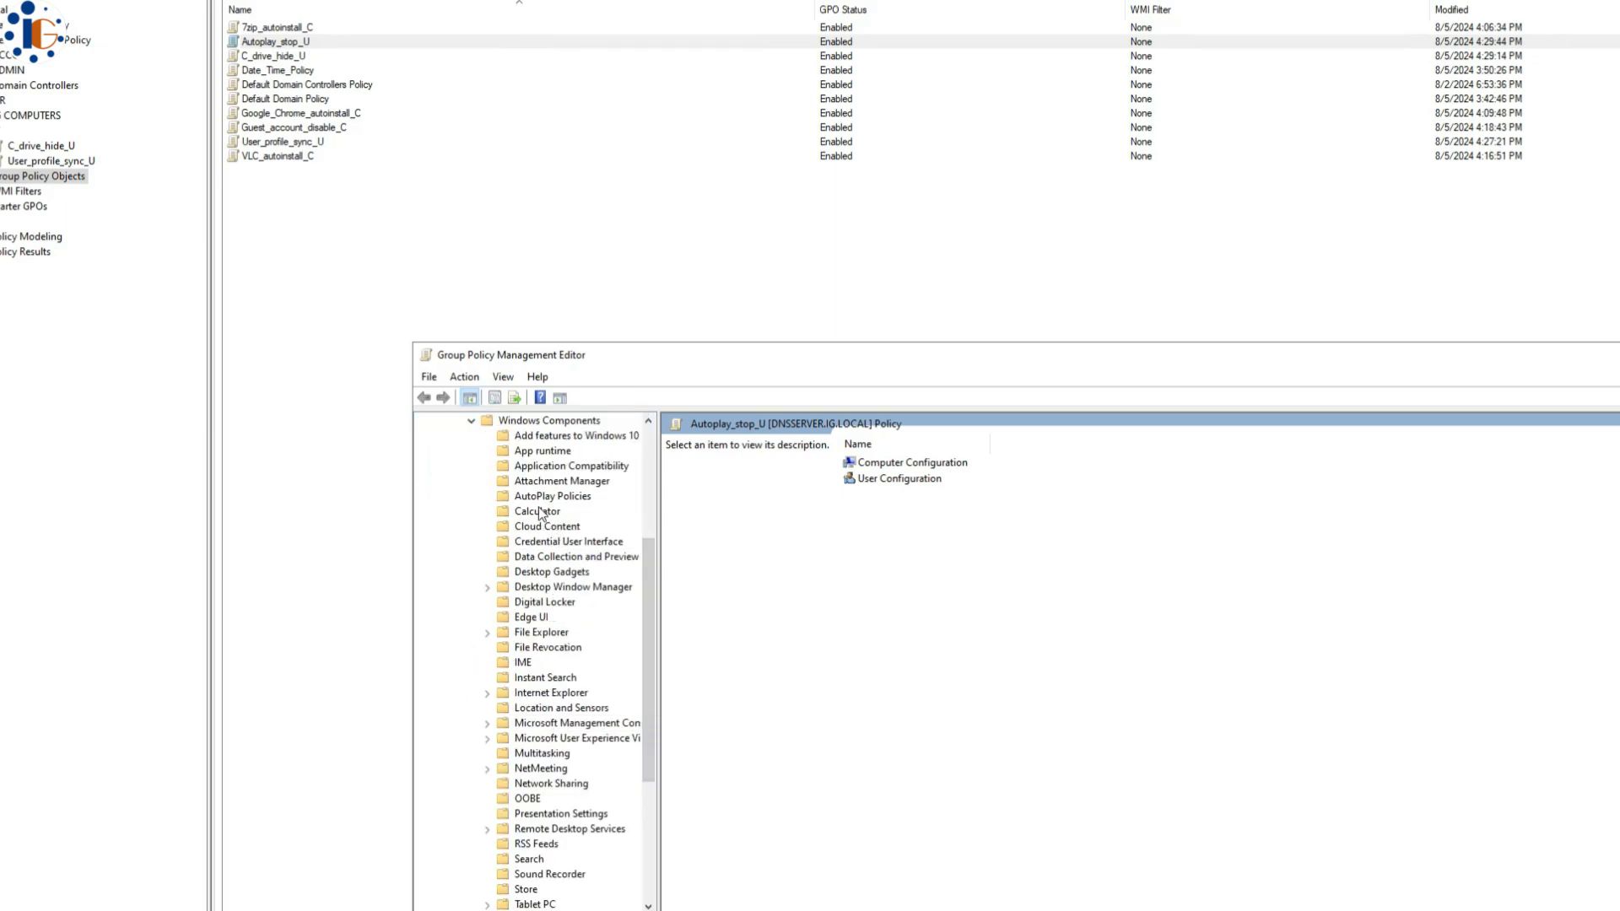
click(565, 497)
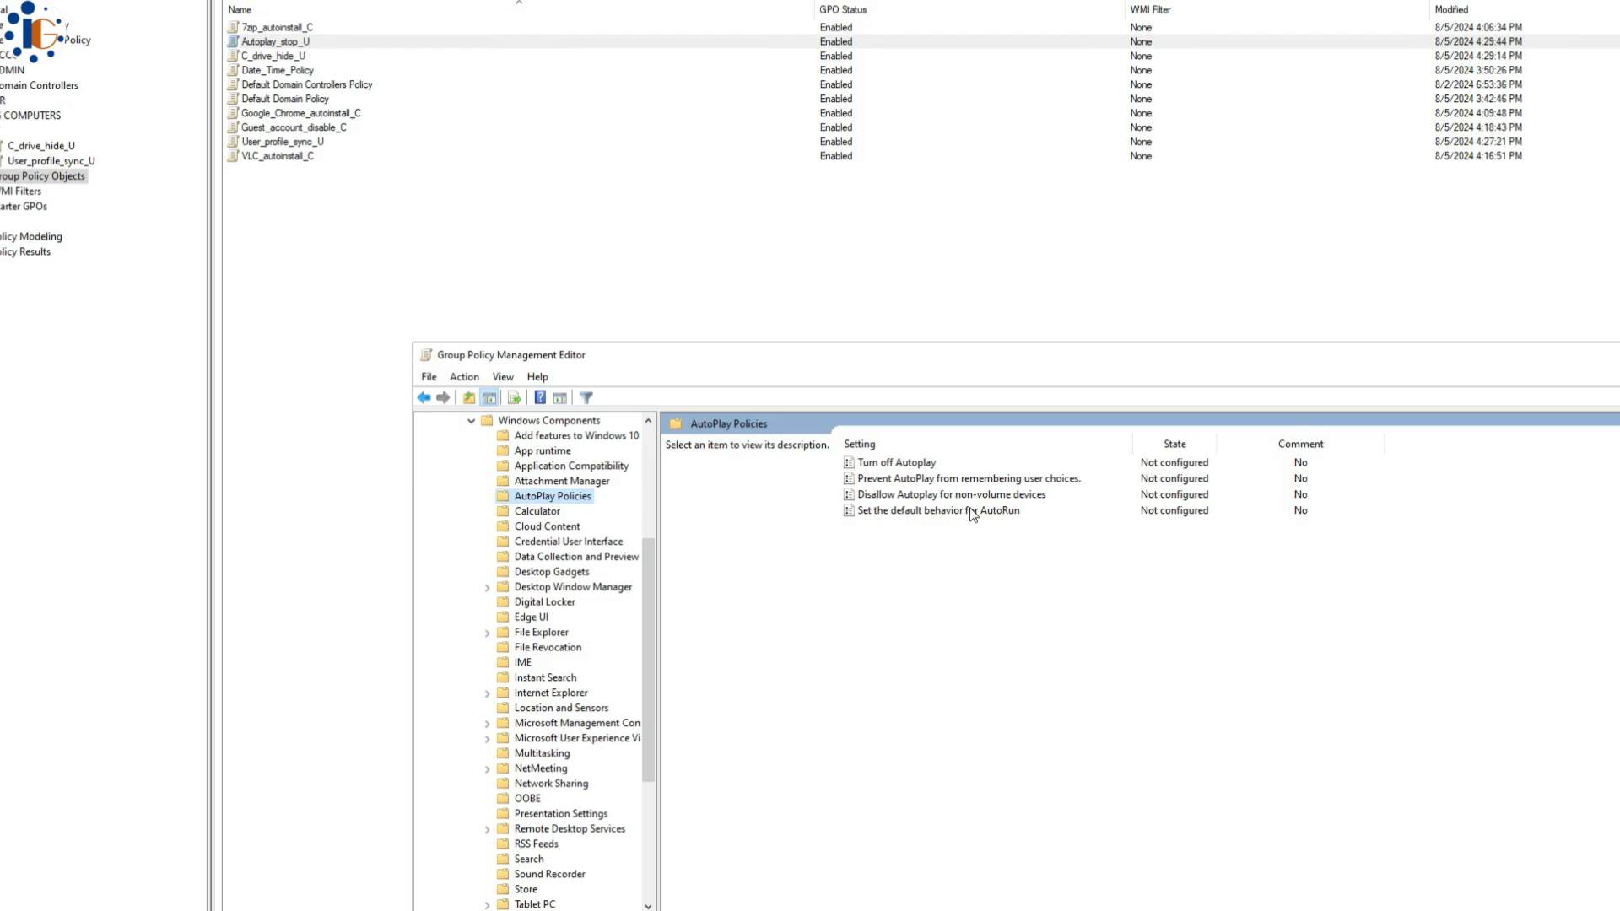
double_click(932, 464)
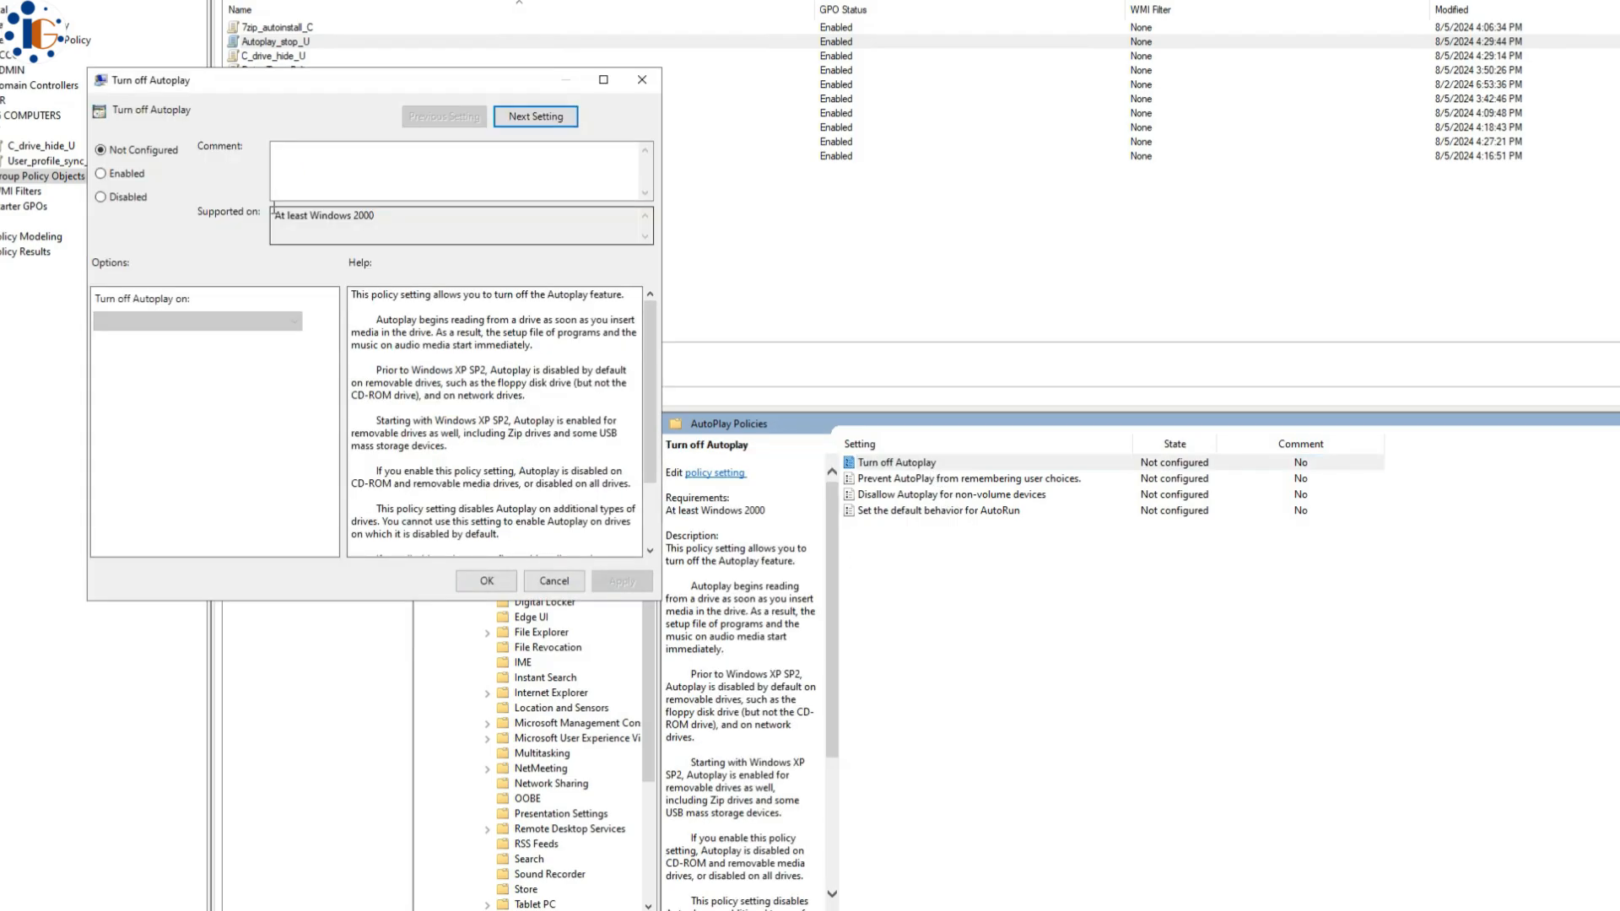
click(103, 173)
click(260, 322)
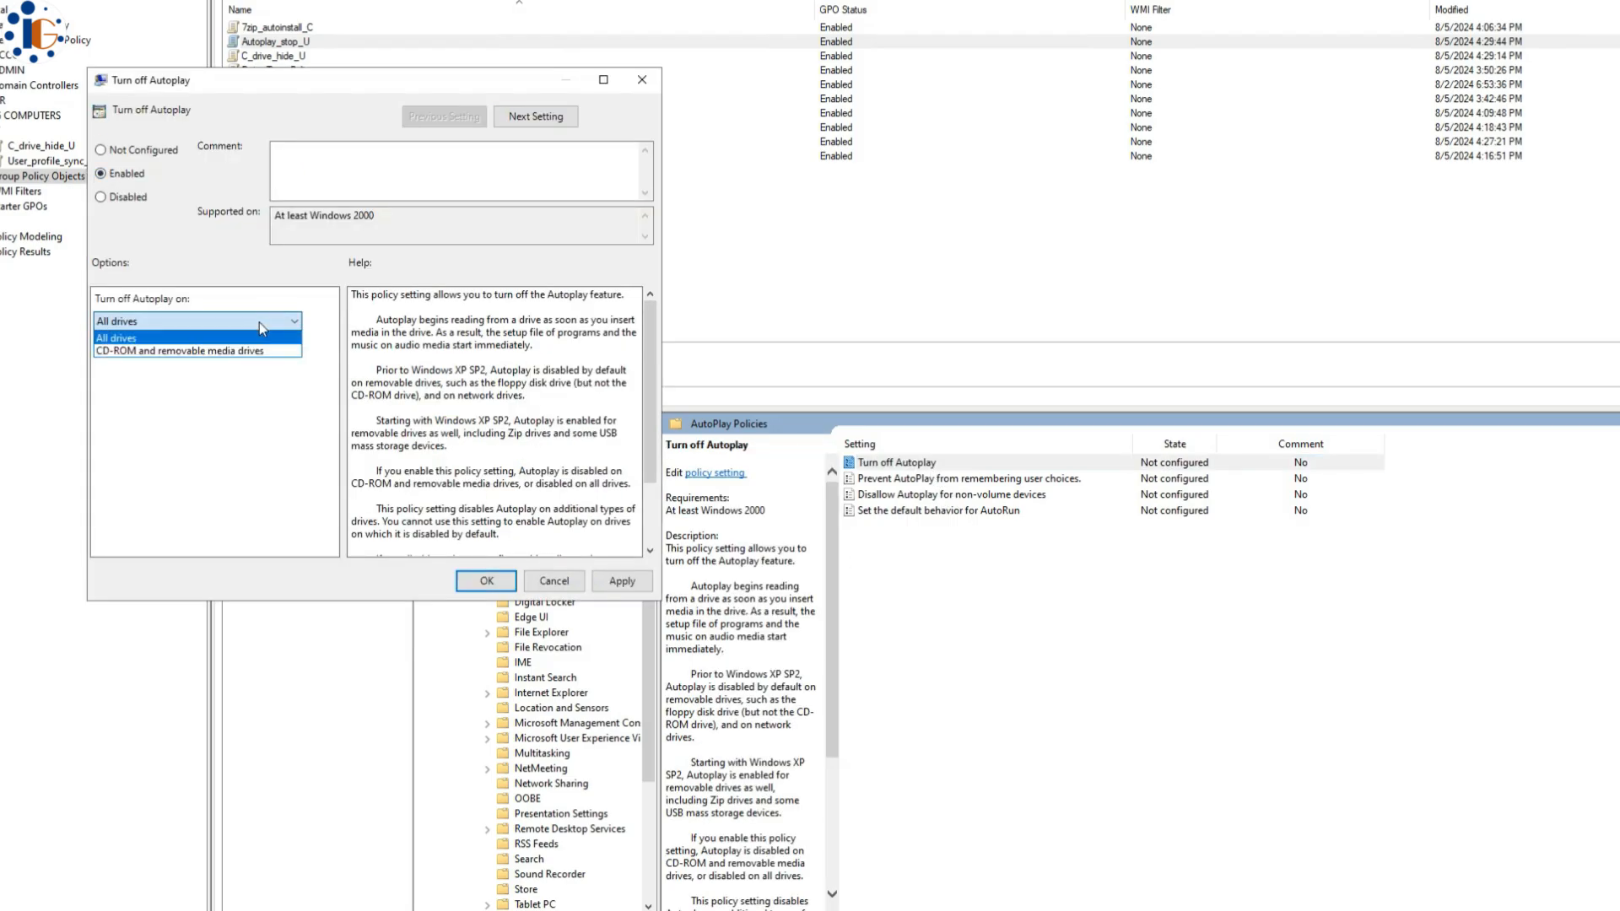
click(226, 349)
click(615, 584)
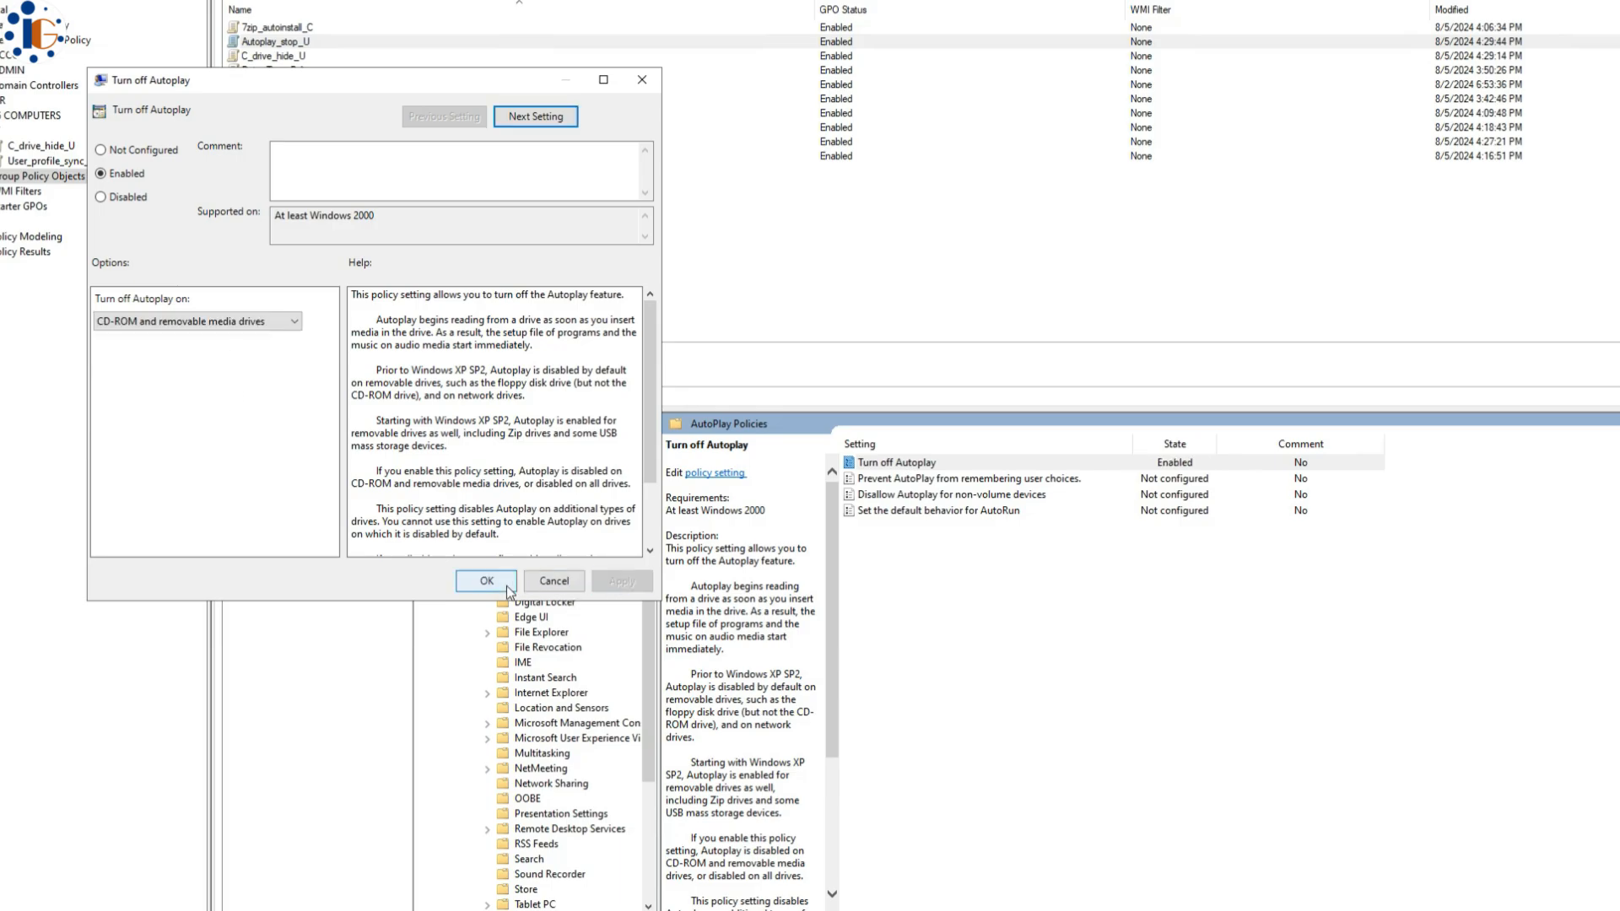
click(487, 583)
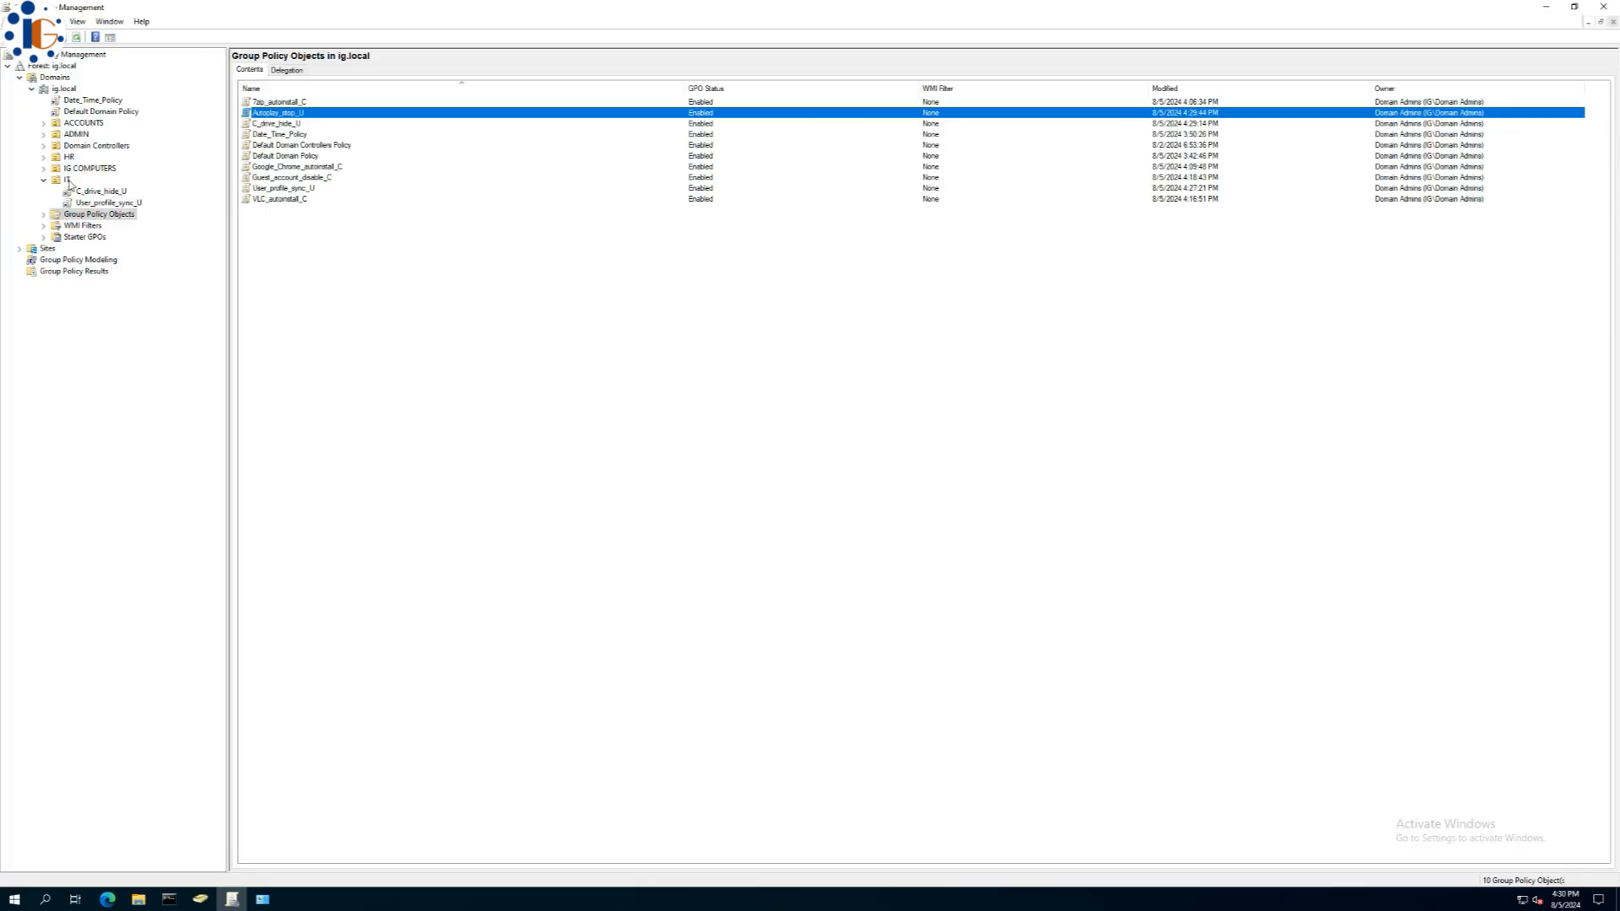
- Link Autoplay_stop_U to the IT OU
right_click(69, 190)
click(180, 246)
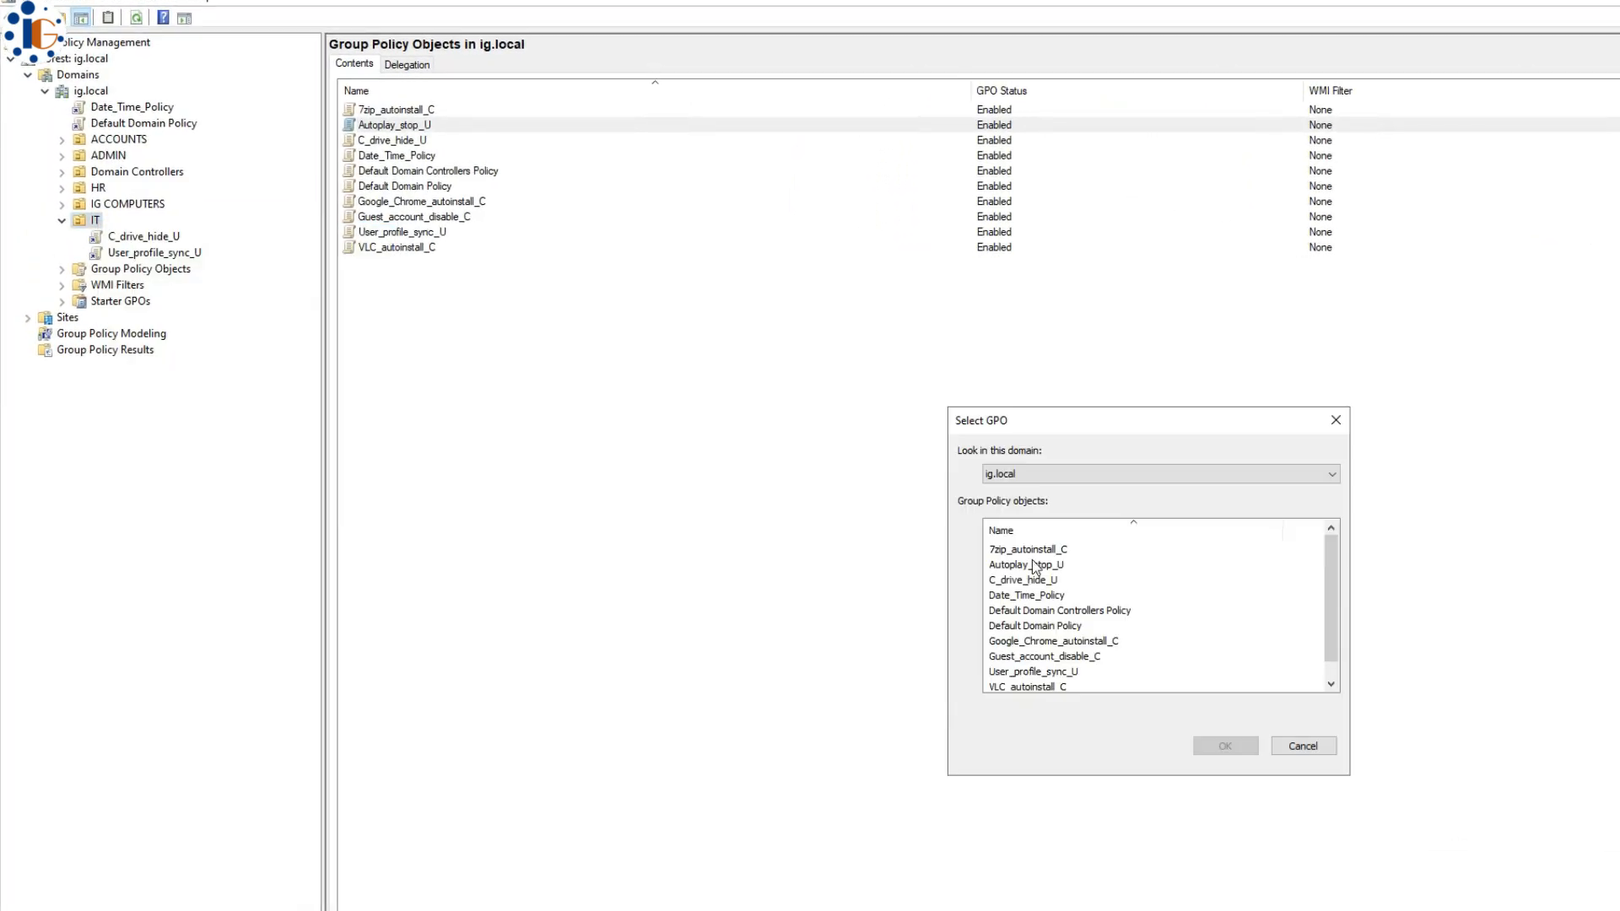
click(1036, 565)
click(1225, 746)
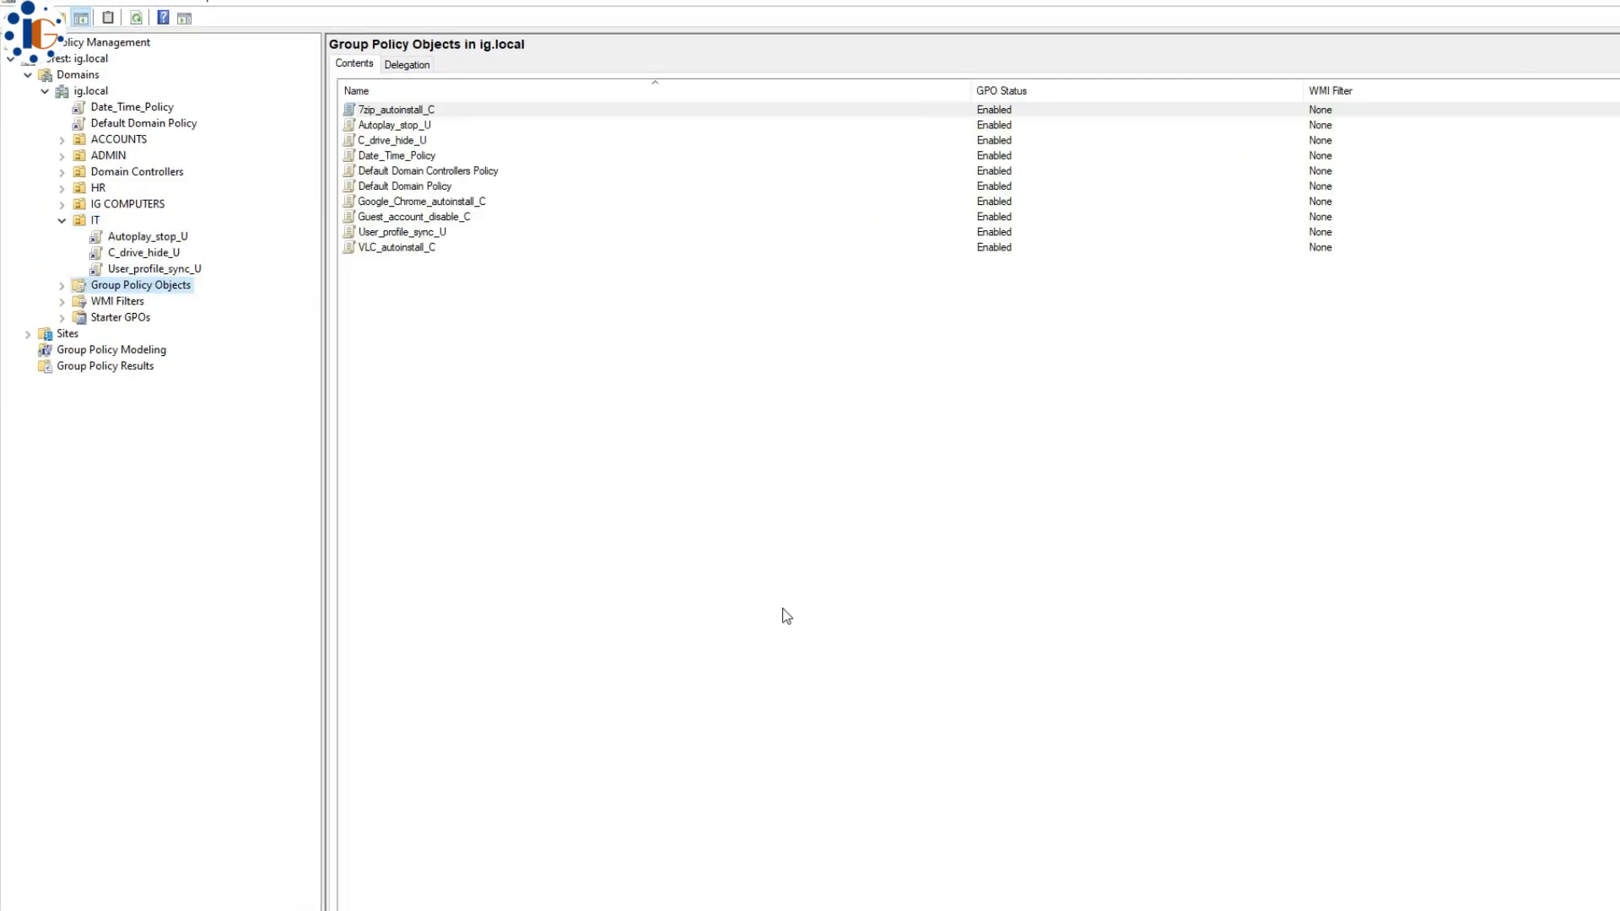
- Create a new GPO named CMD_Disable_U and open it in the editor
right_click(566, 456)
click(595, 466)
text(CMD_Disable_U)
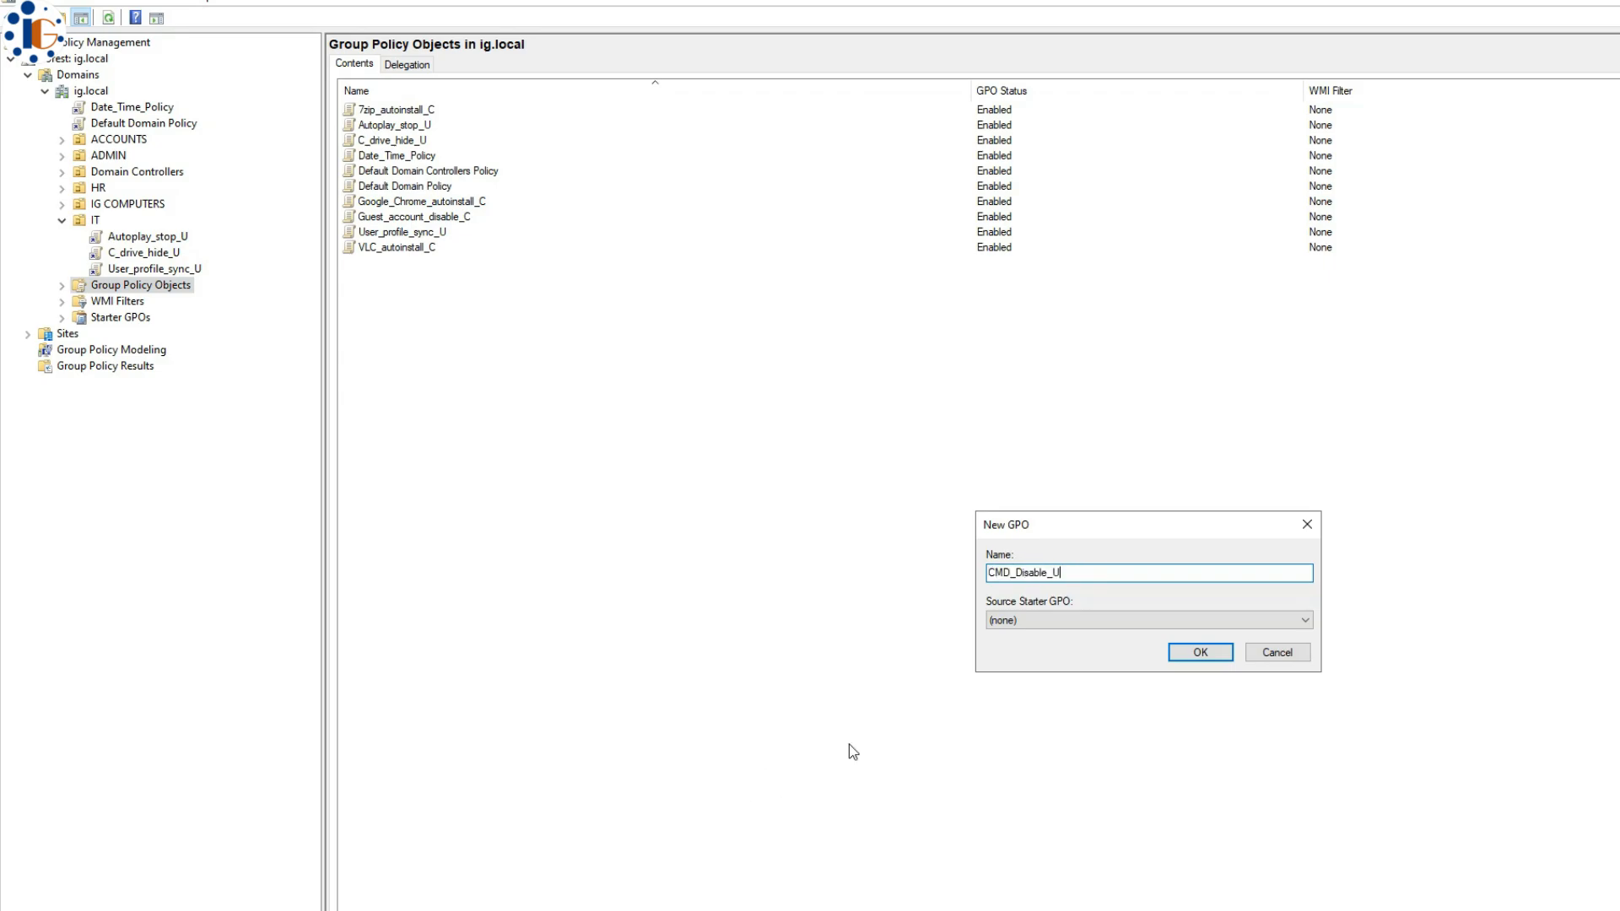
key(Return)
right_click(398, 160)
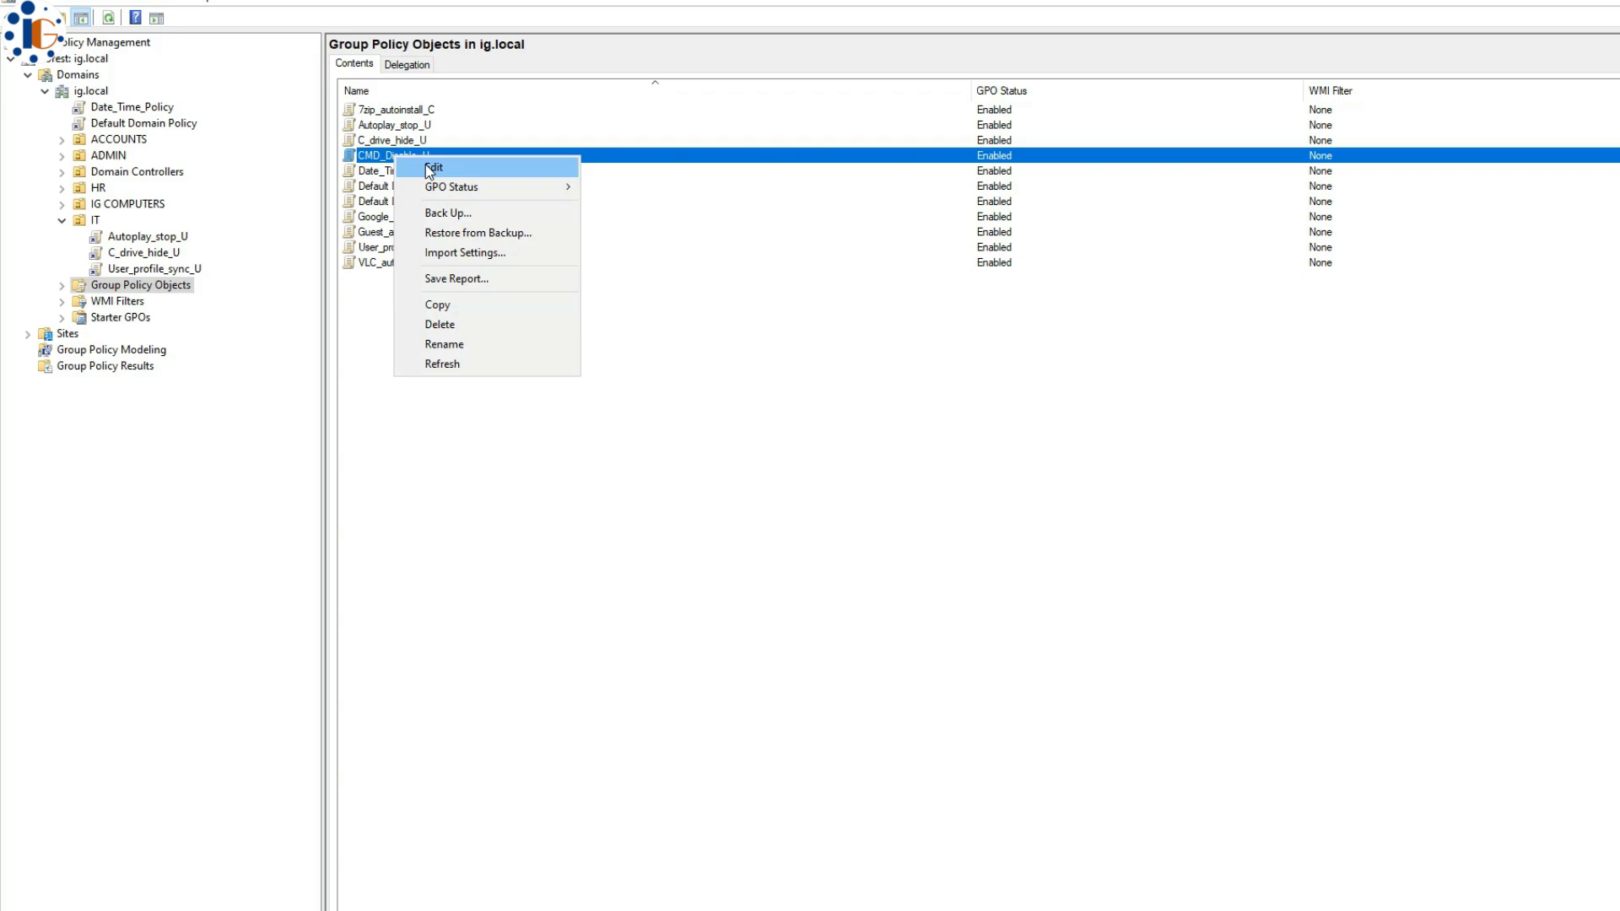
click(443, 167)
- Enable Prevent access to the command prompt with script processing also disabled (Yes)
click(425, 440)
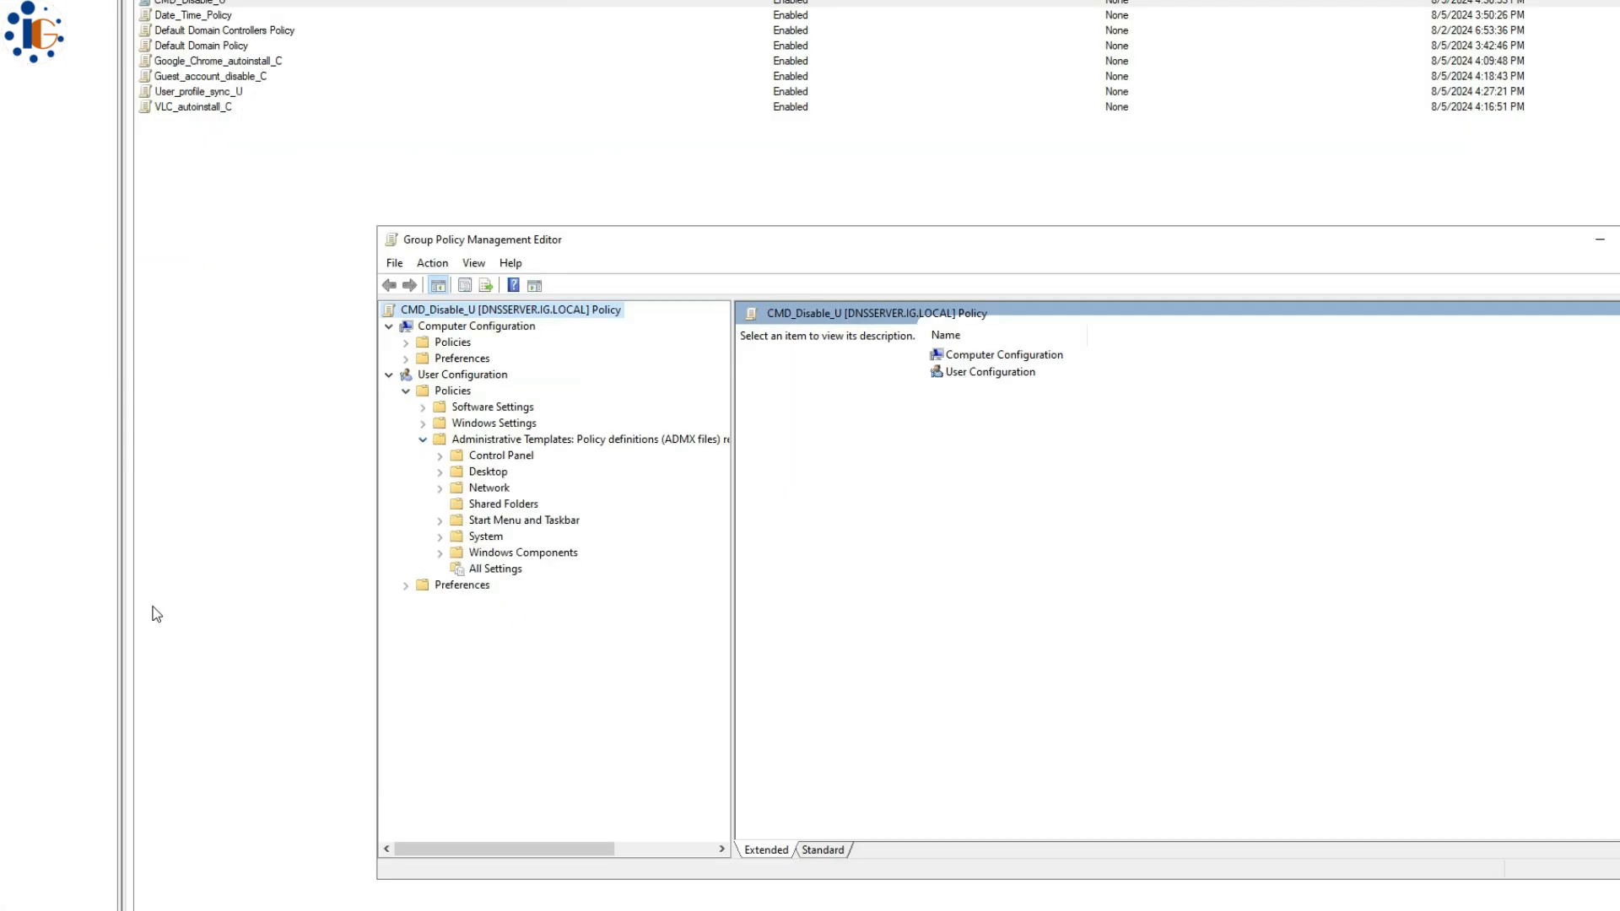
click(478, 541)
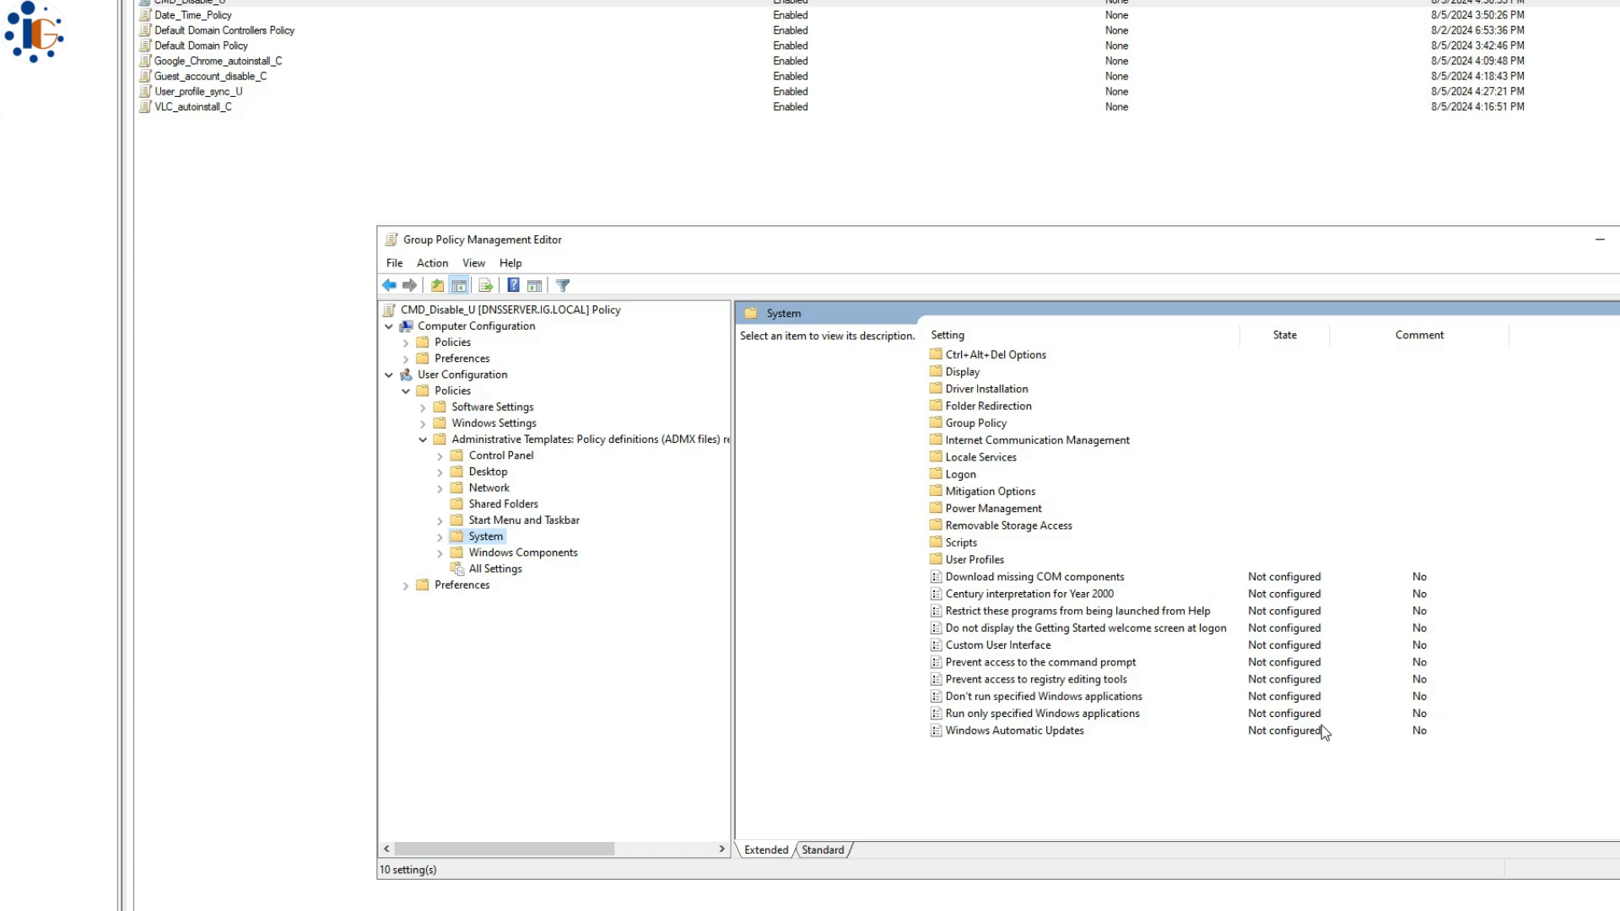
click(959, 664)
click(1078, 667)
double_click(1079, 666)
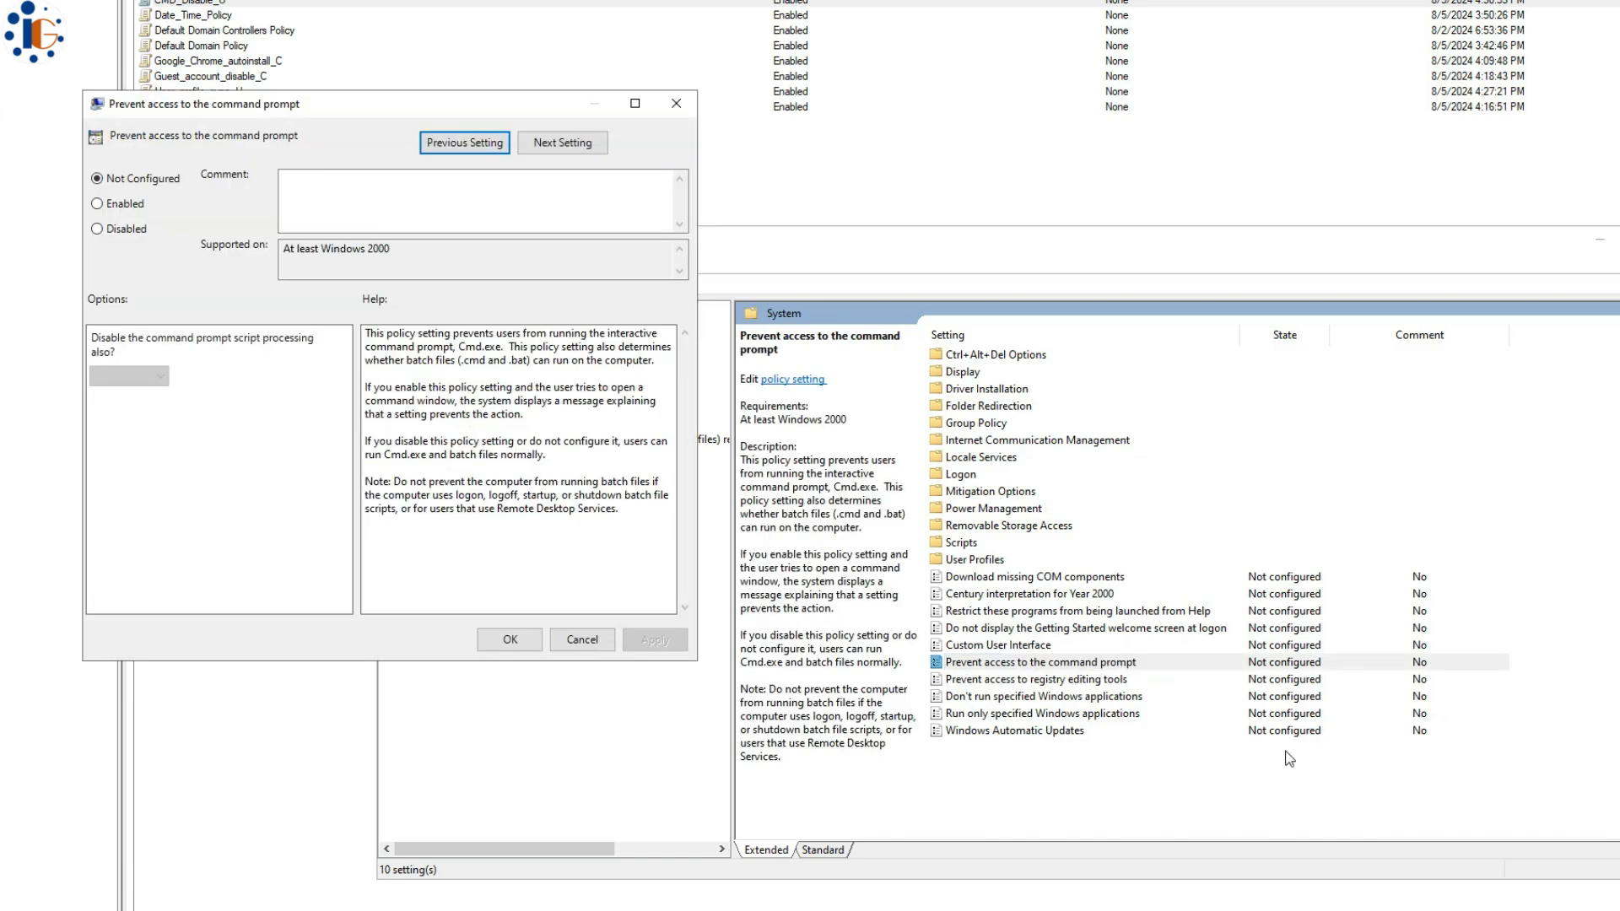
click(96, 205)
click(134, 377)
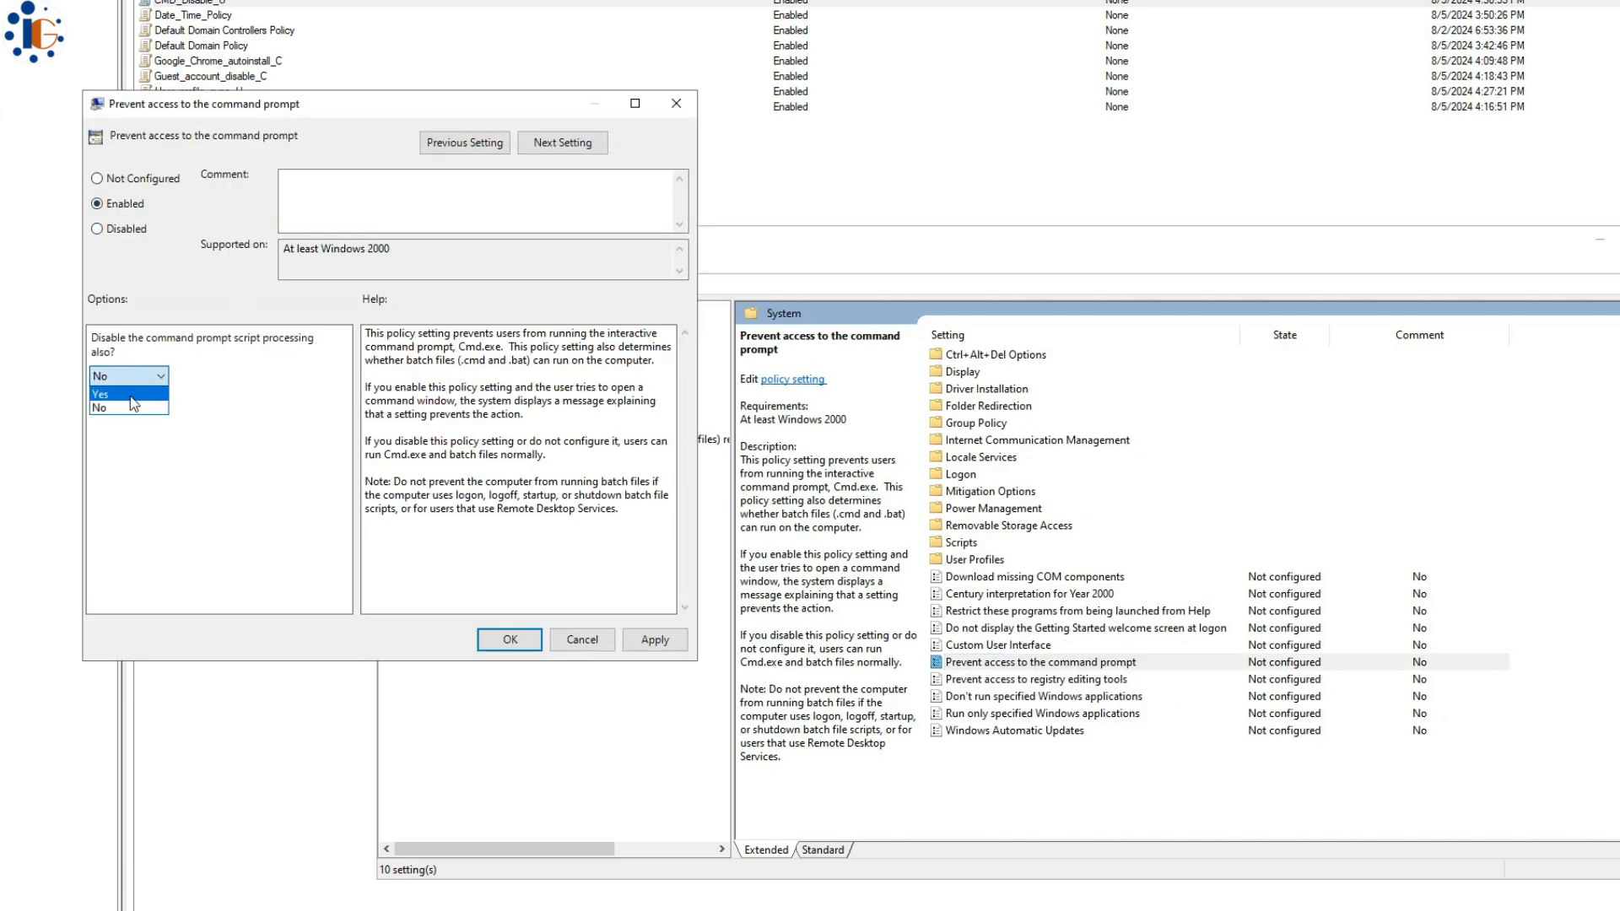
click(130, 394)
click(654, 639)
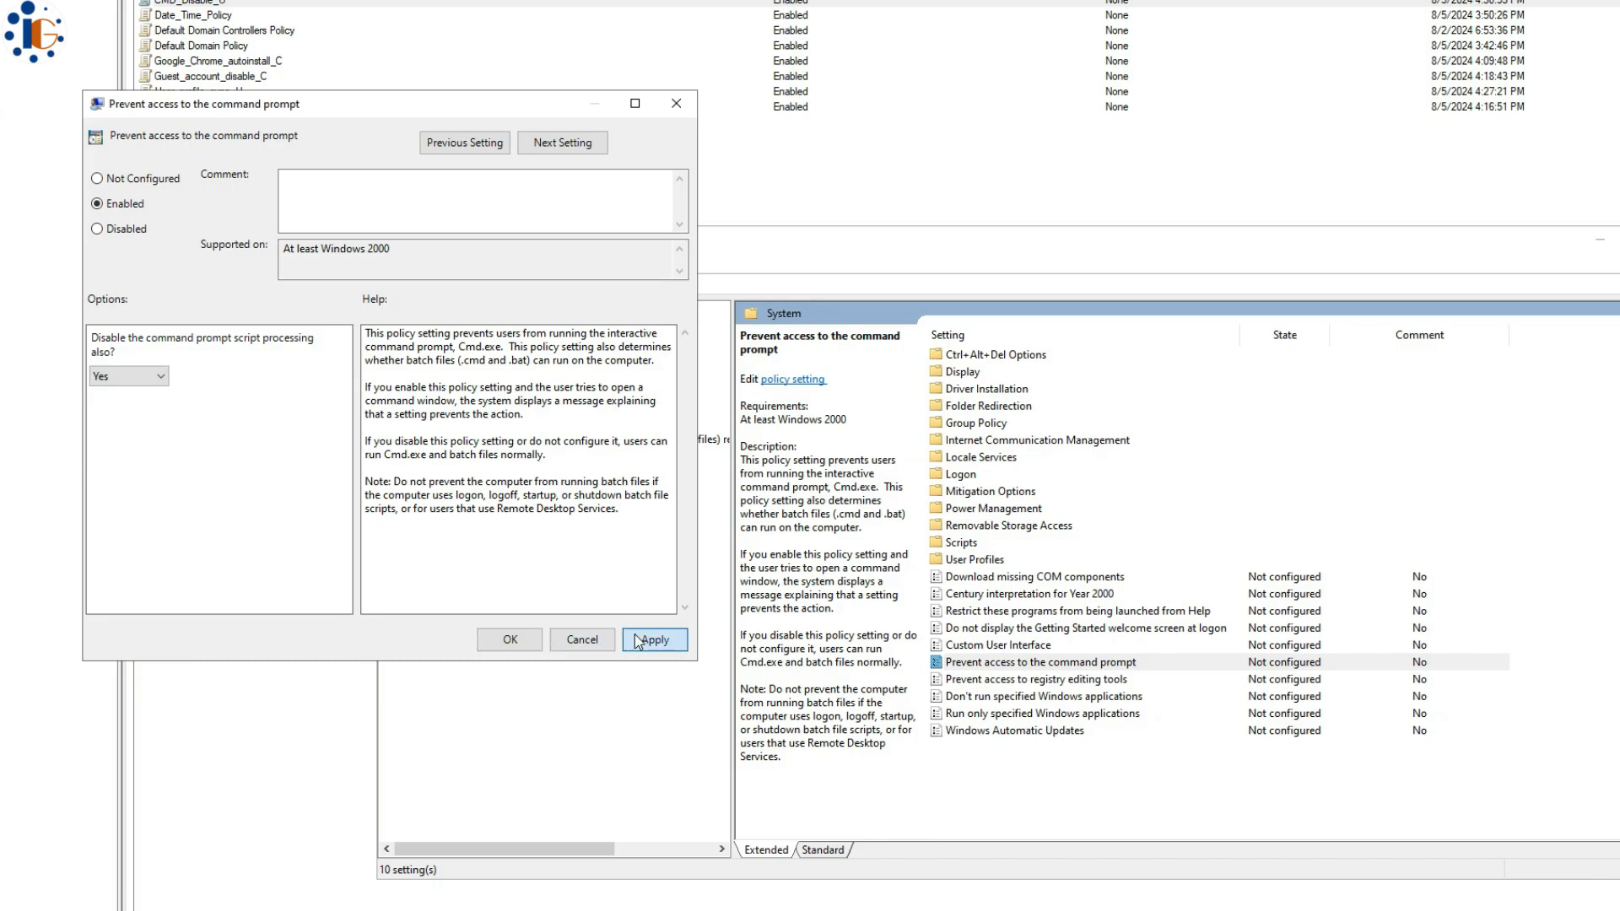
click(510, 640)
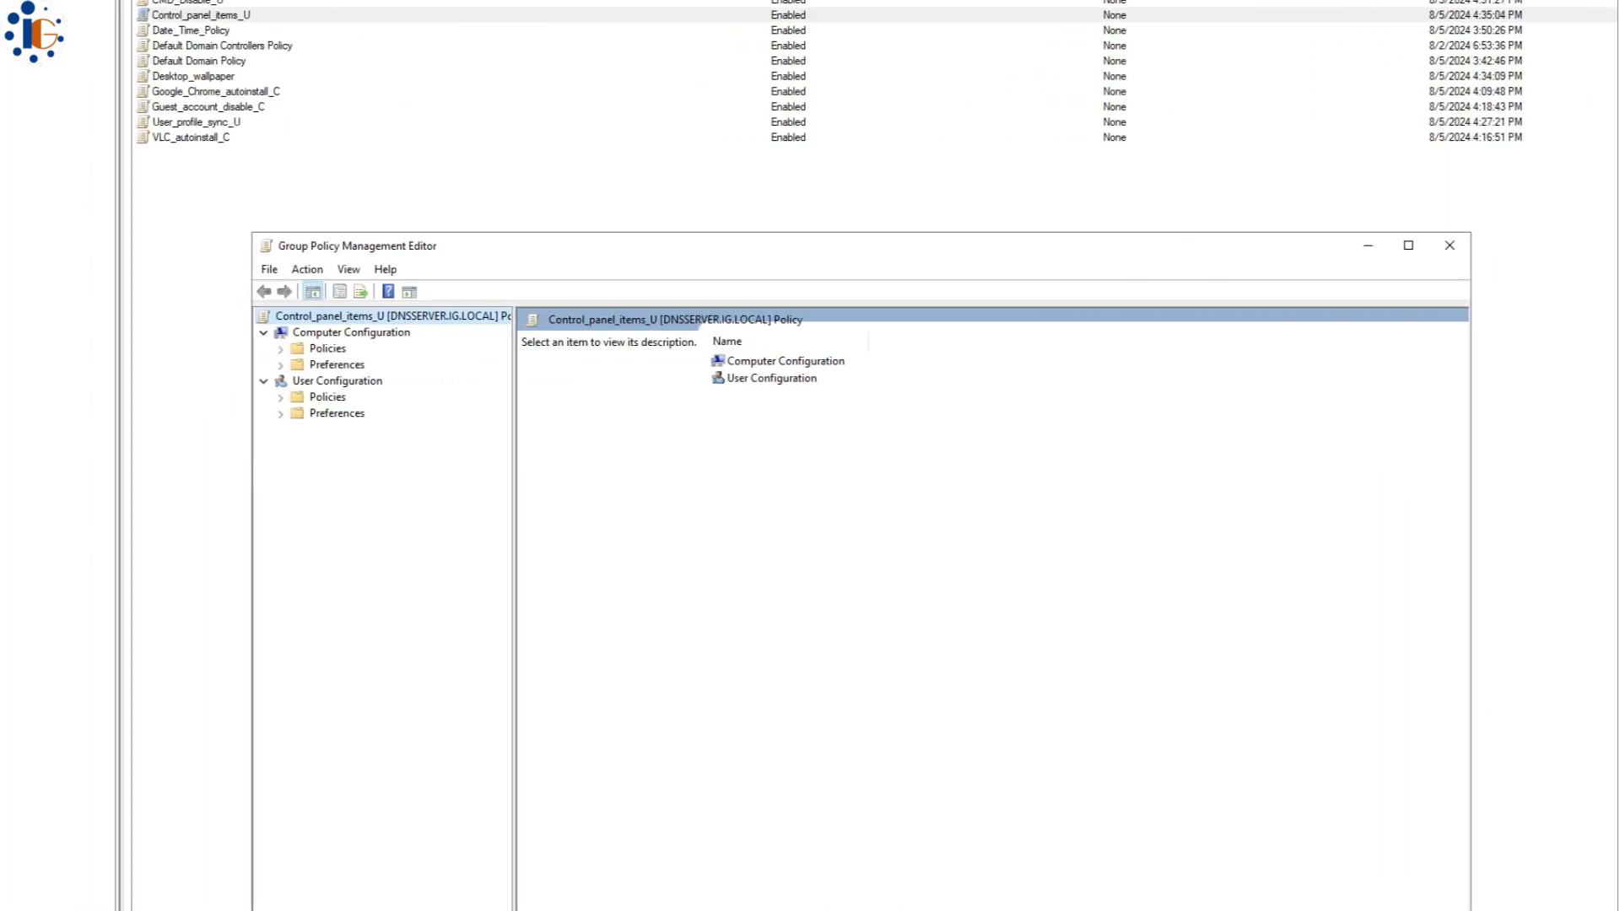
- Enable Show only specified Control Panel items and open Control Panel alongside for item names
click(283, 397)
click(299, 445)
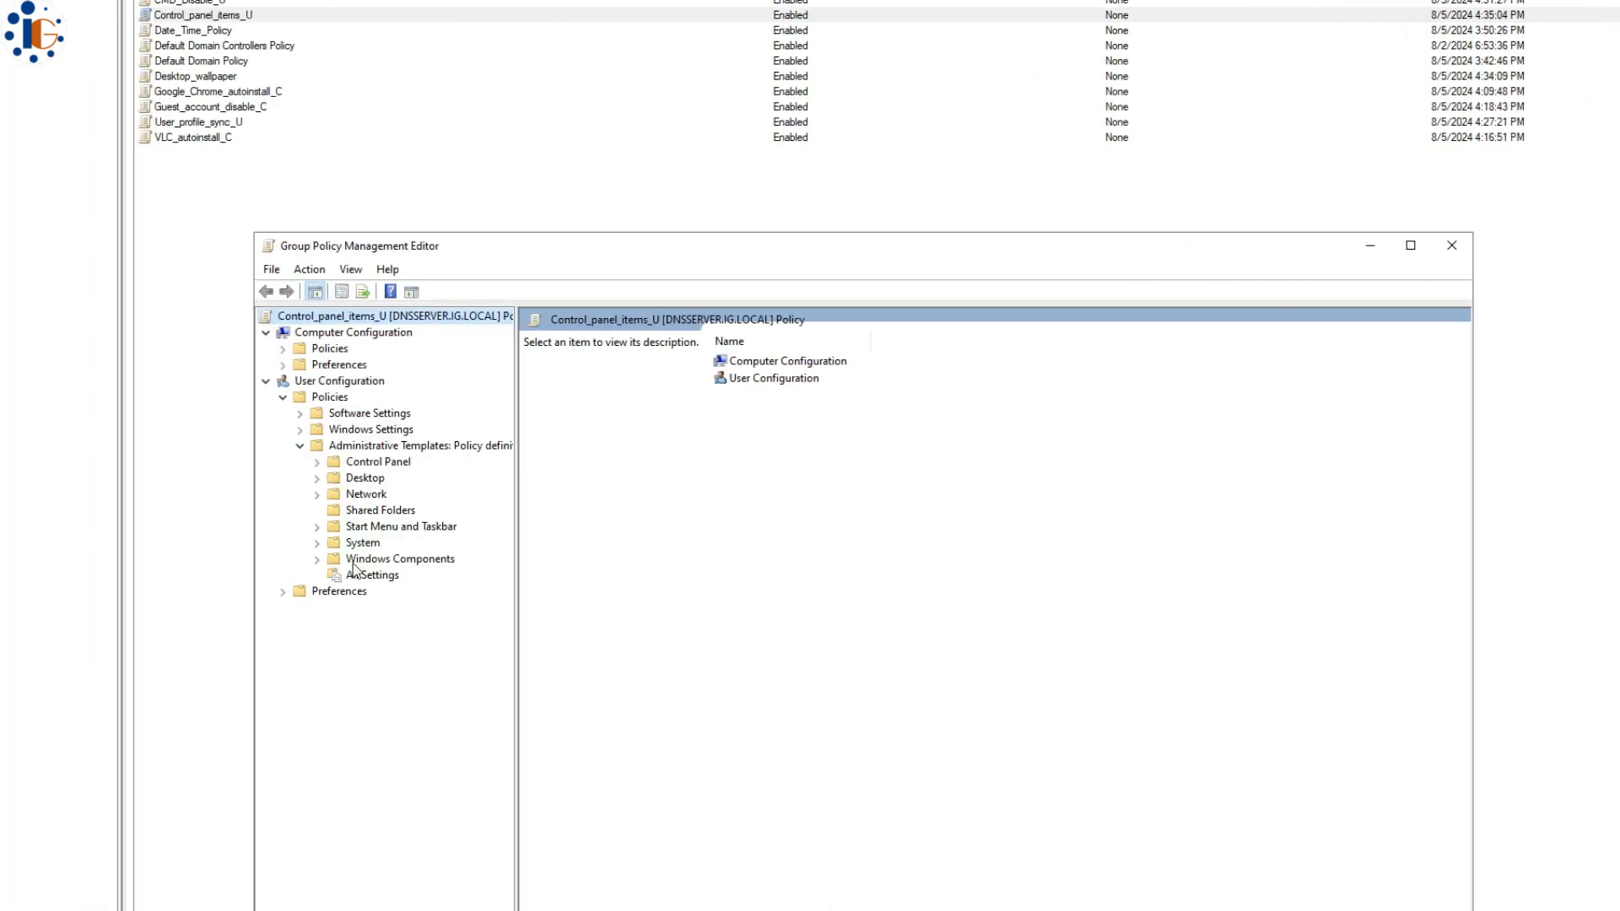
click(317, 461)
click(393, 464)
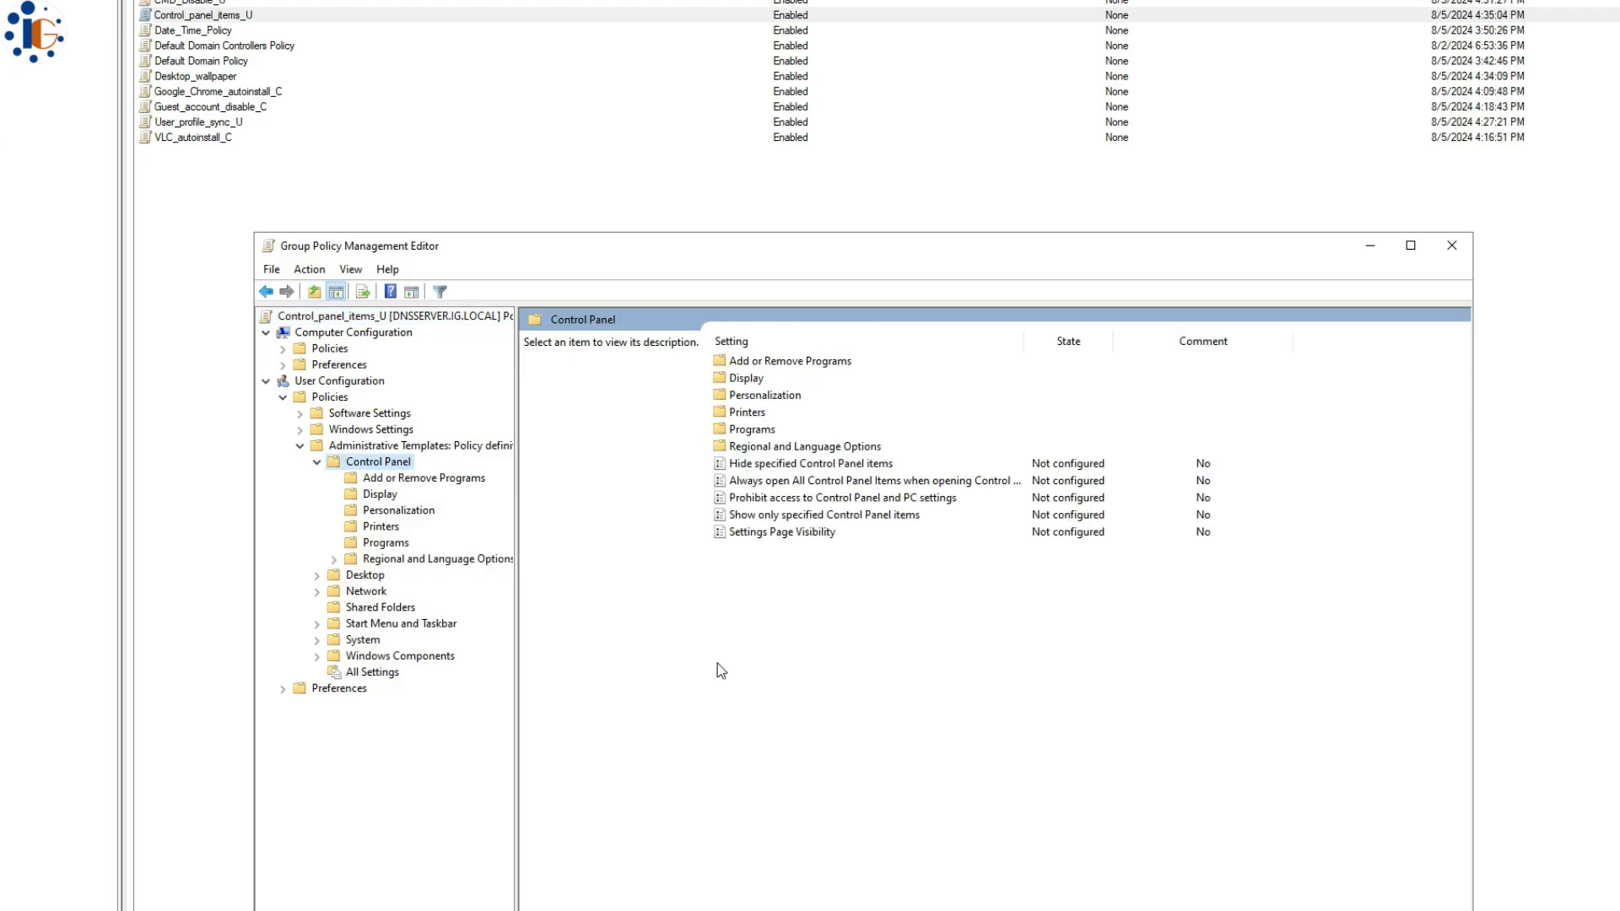
double_click(824, 514)
click(27, 134)
click(219, 267)
click(139, 143)
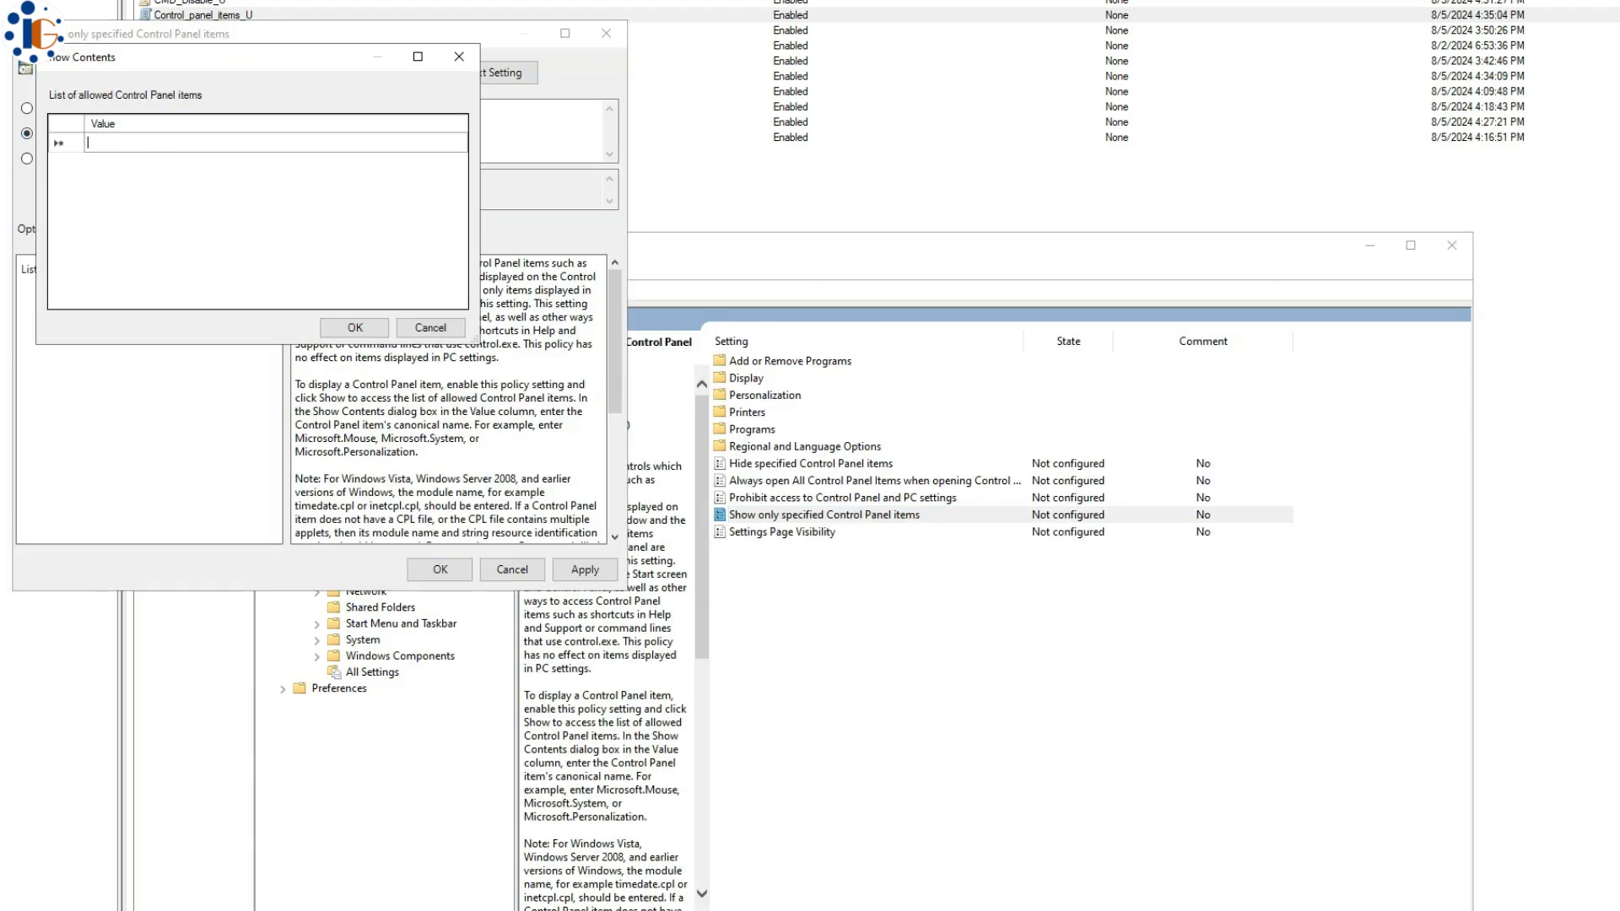
key(alt+Tab)
click(714, 210)
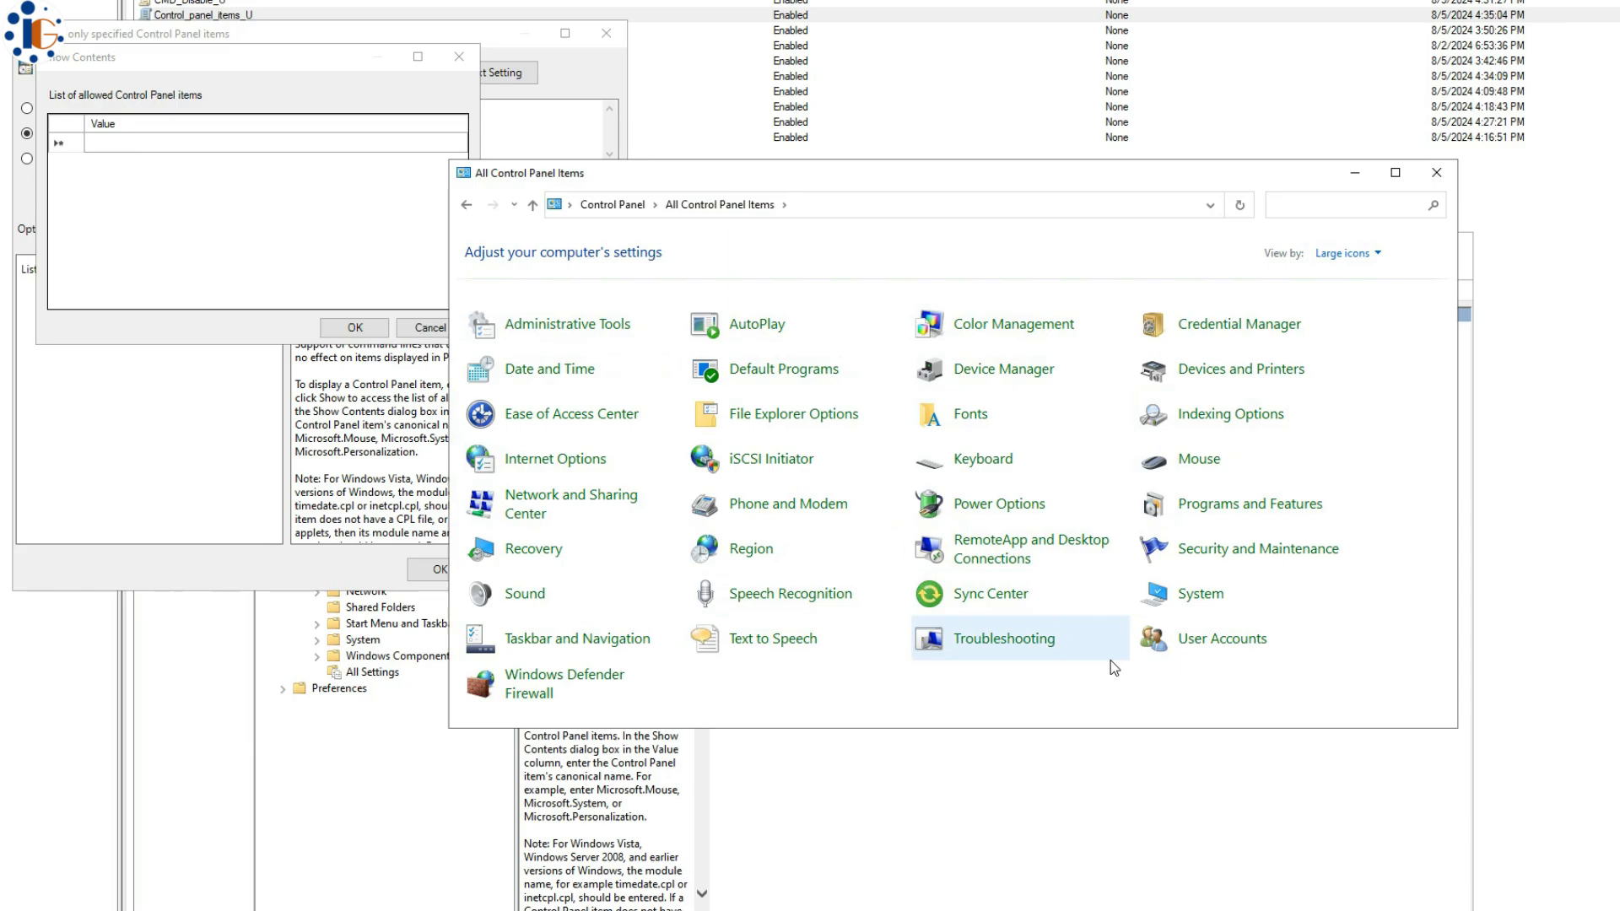
drag(816, 176, 1128, 172)
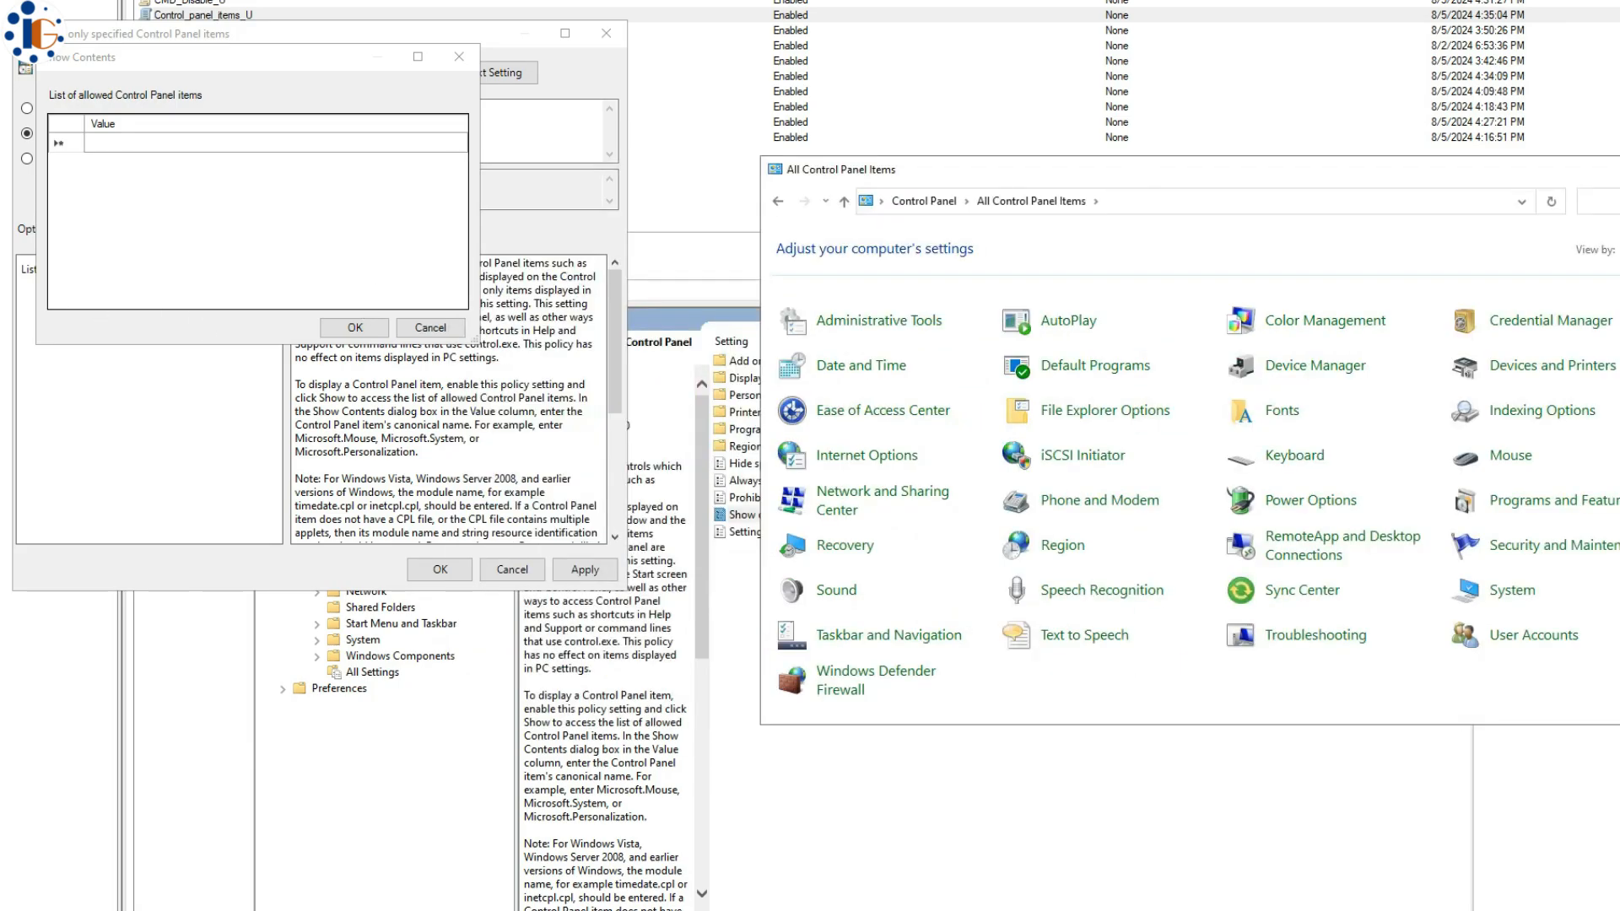
- Add Devices and Printers, Fonts, and Programs and Features to the allowed items list
click(153, 144)
text(Devices and Printers)
click(1367, 165)
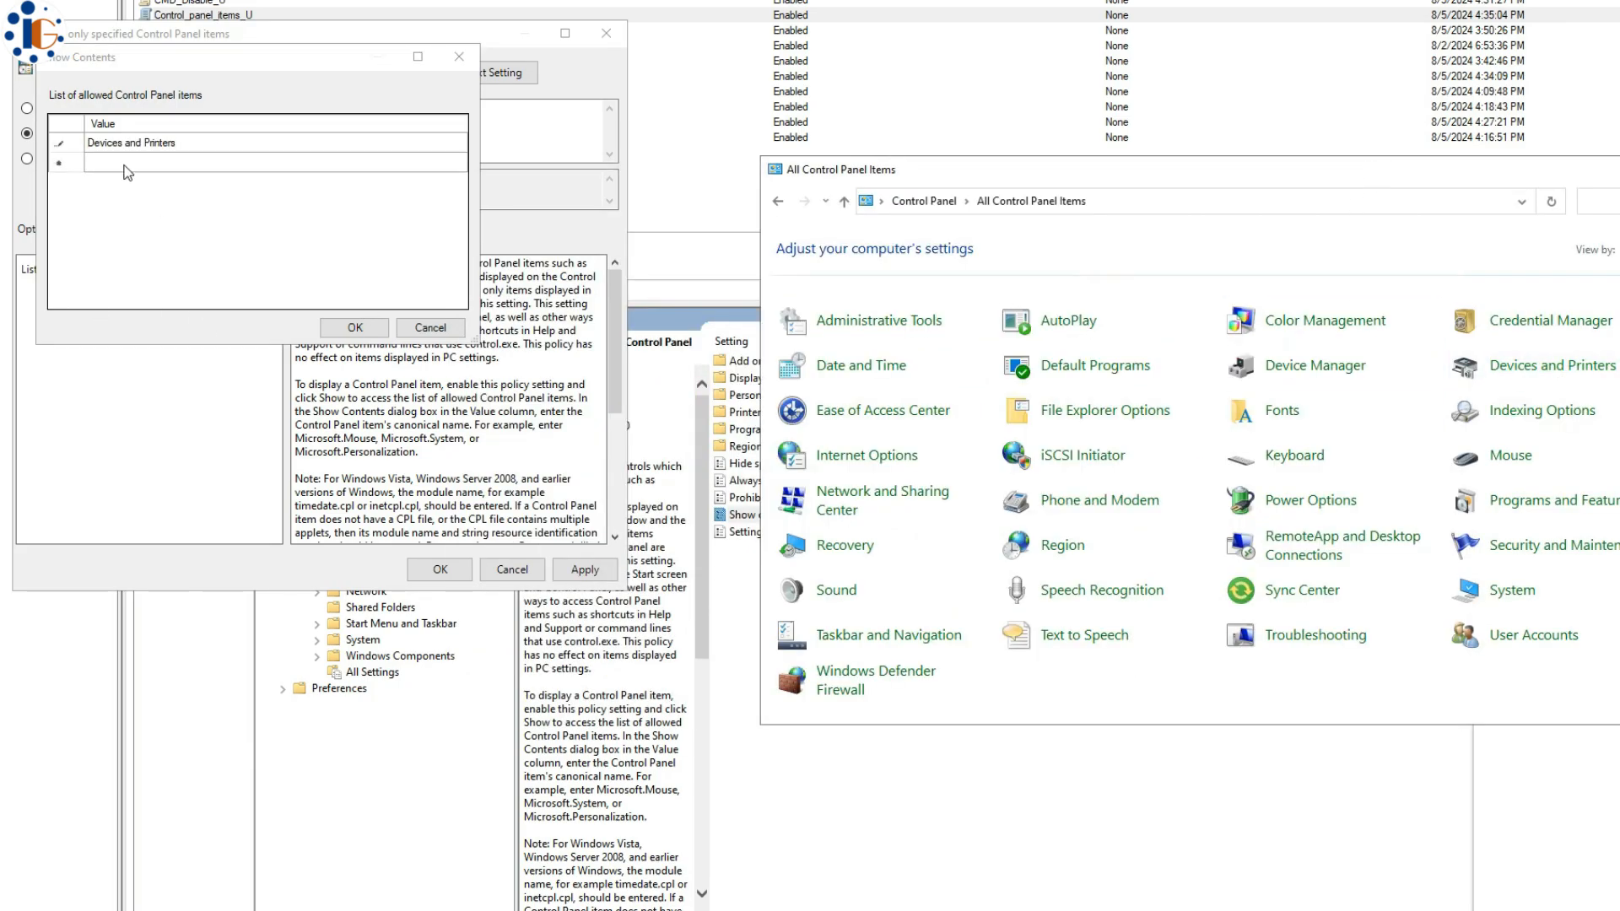
click(127, 166)
click(1392, 171)
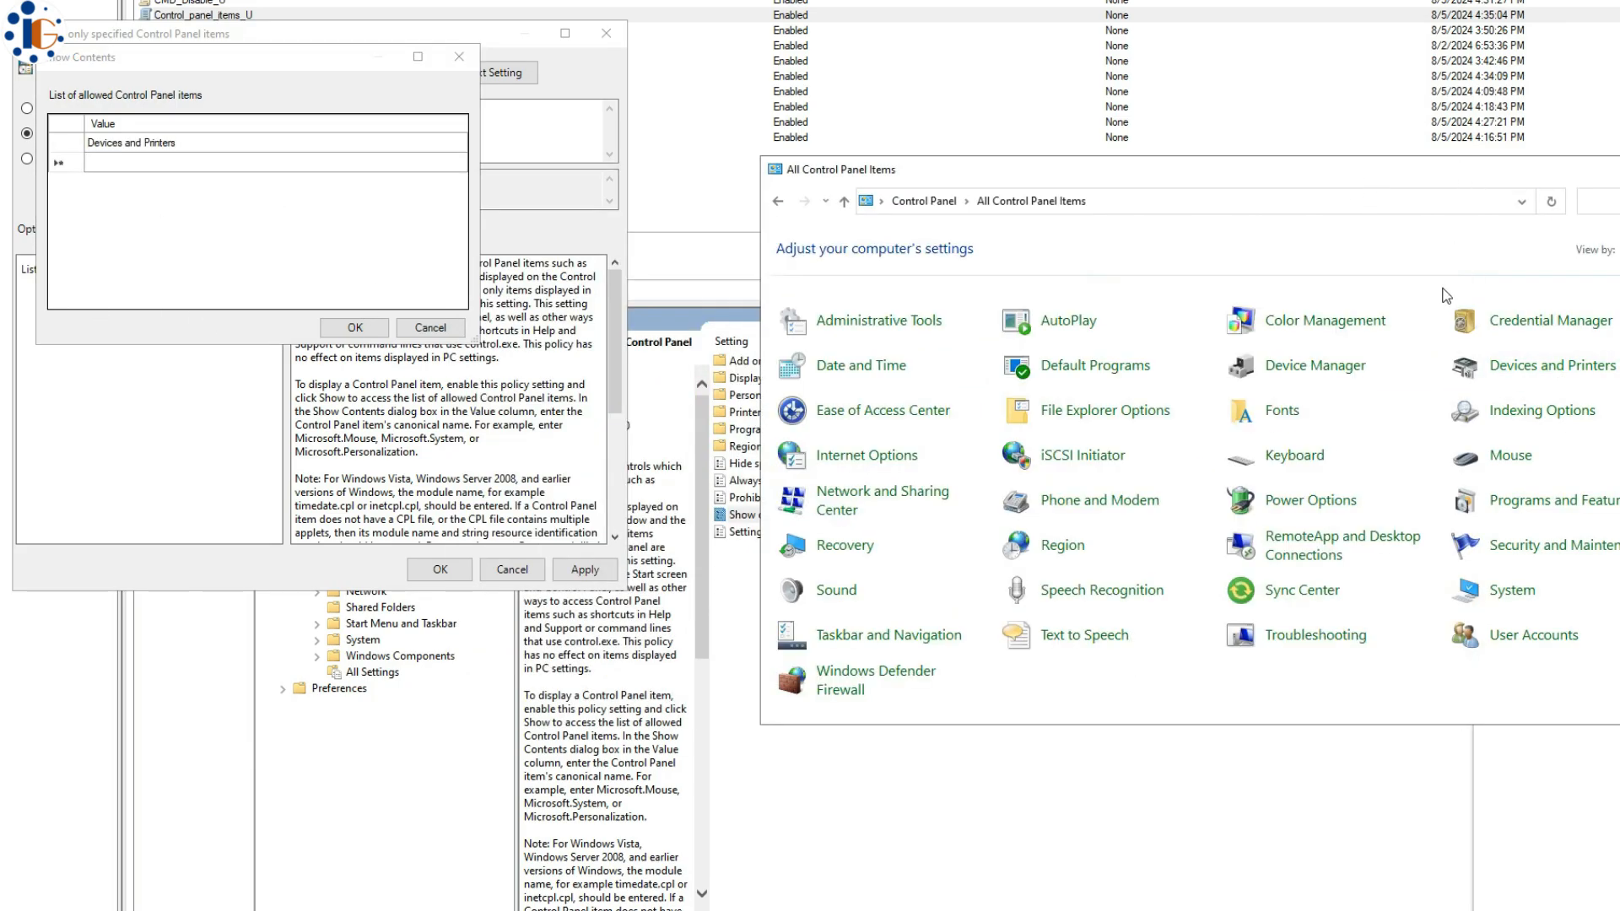
click(328, 163)
text(Fonts)
click(1402, 205)
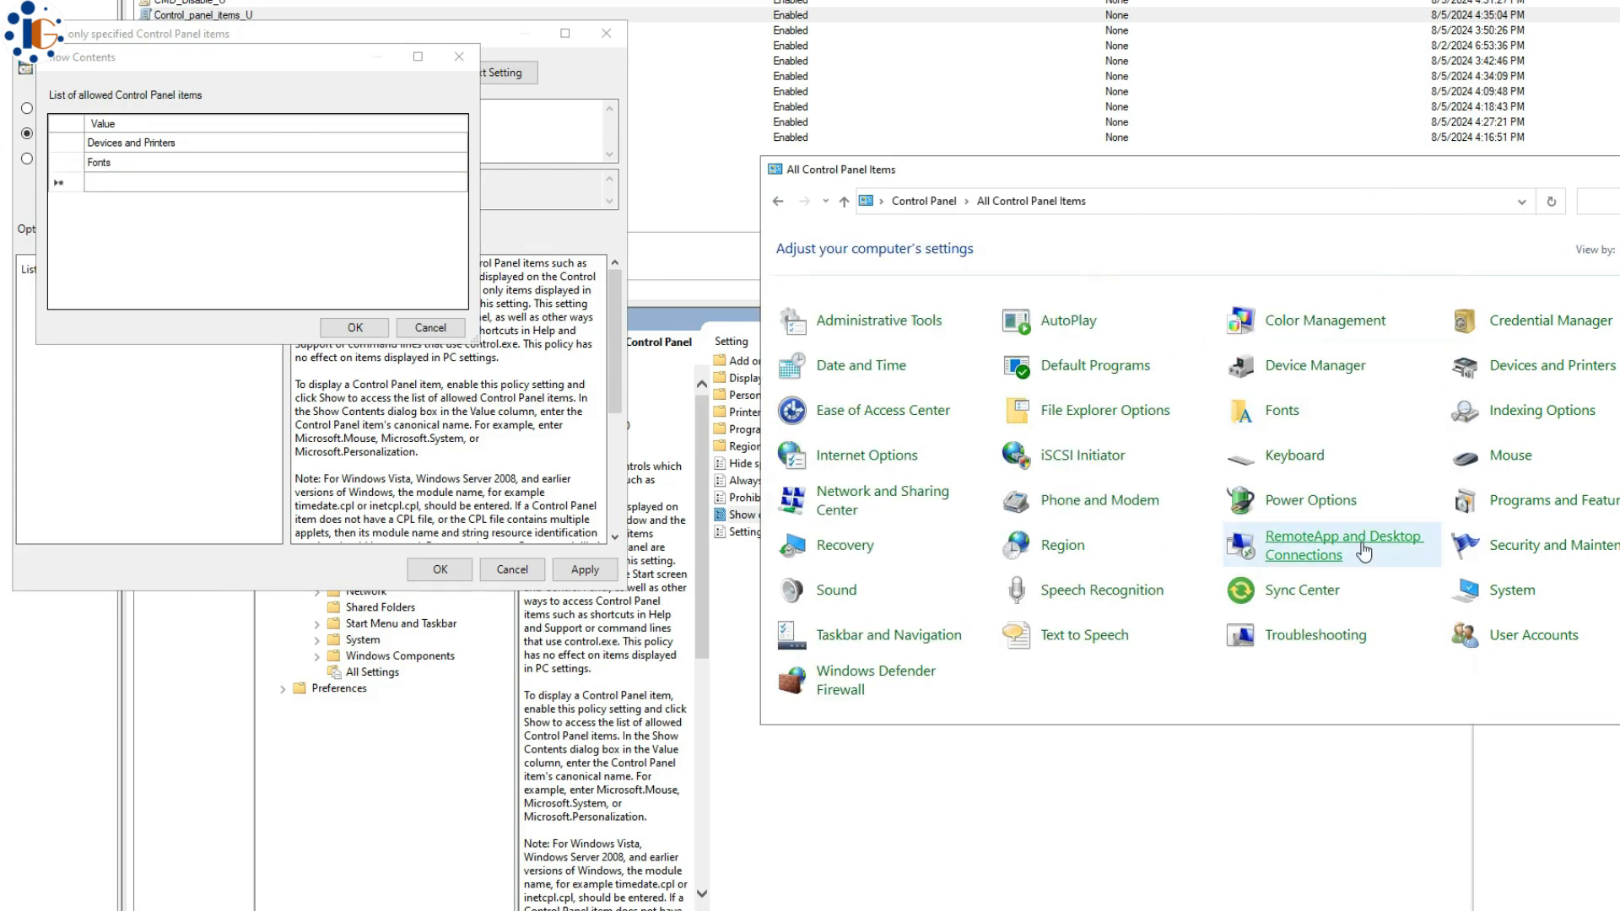
click(180, 186)
text(Programs and Features)
key(Return)
- Add Sound, Sync Center, Windows Defender Firewall, System and Windows Firewall as allowed items
text(Sound)
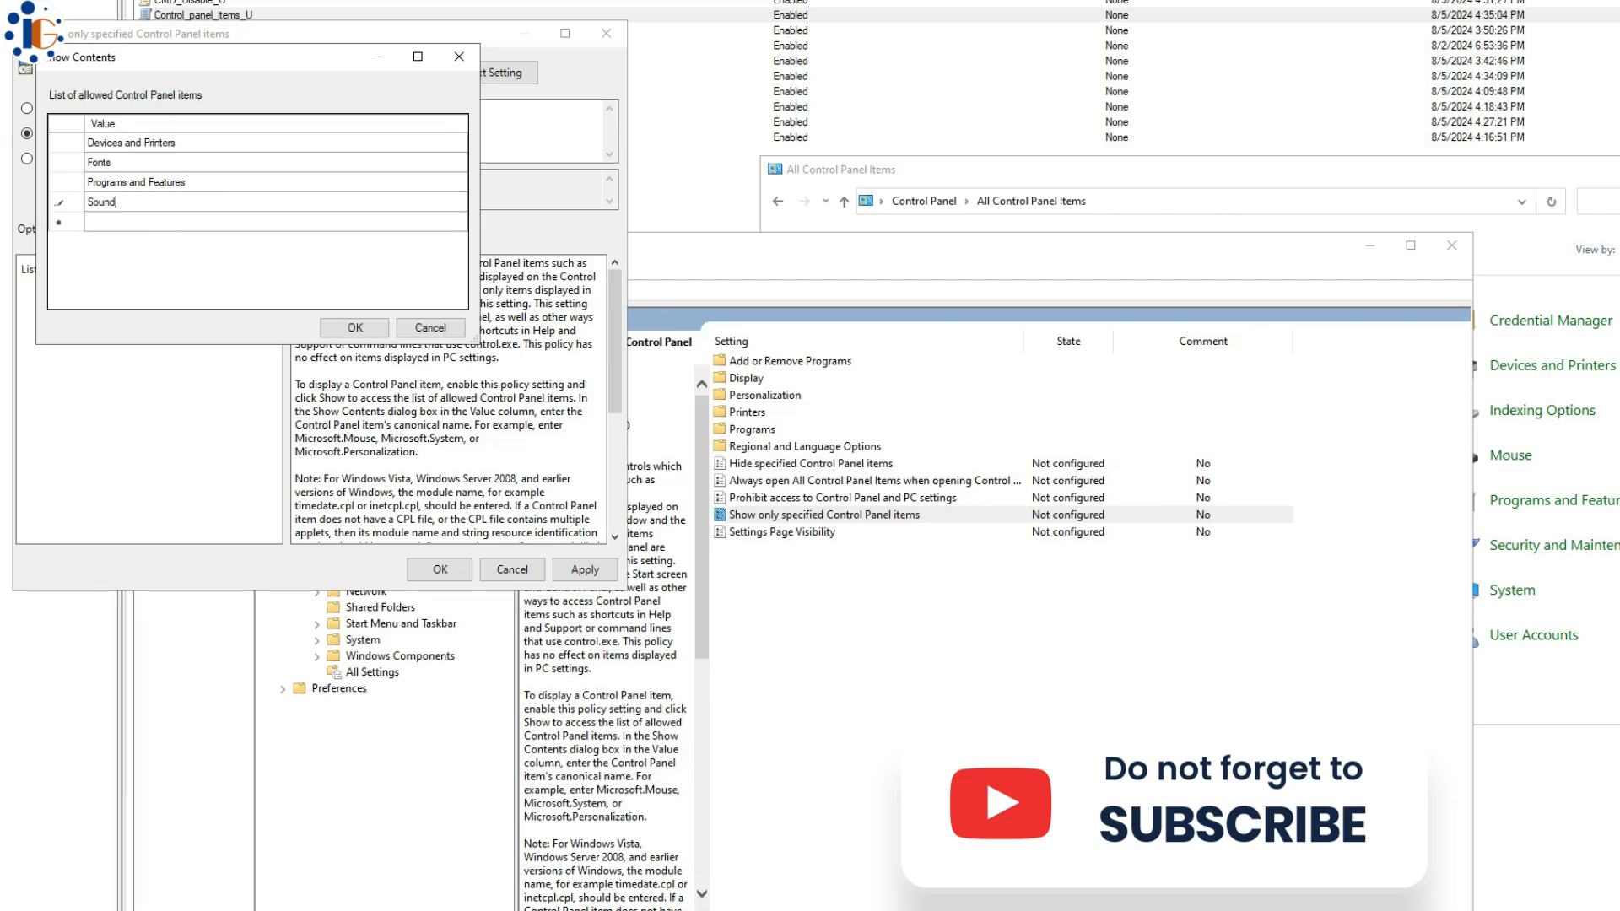
click(130, 222)
text(Sync Center)
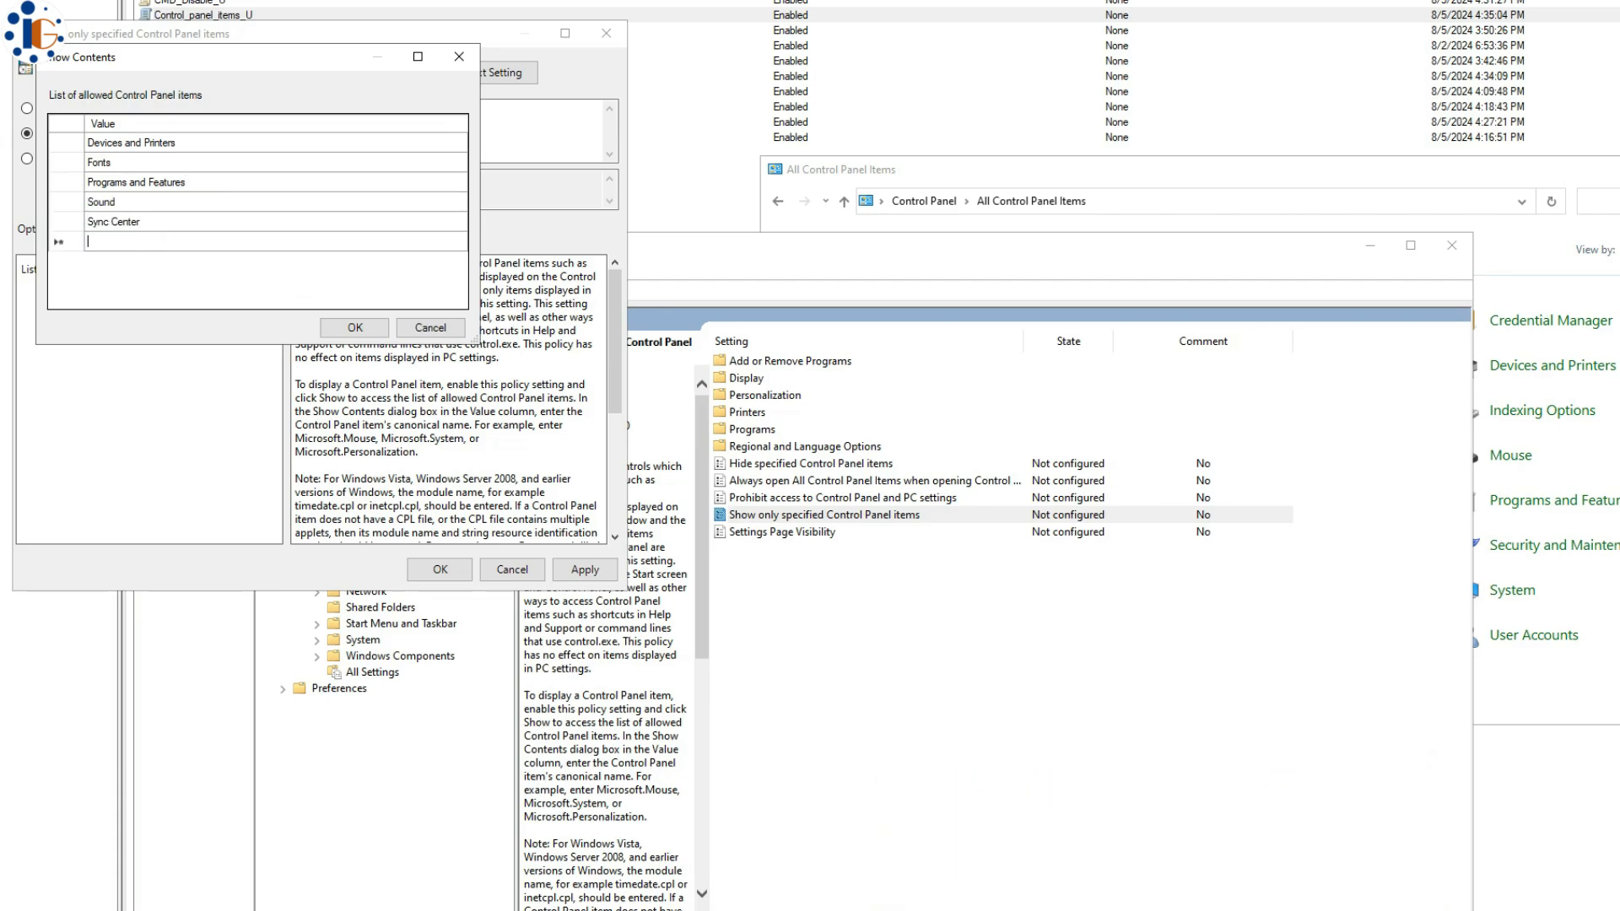
text(Windows Defender Firewall)
key(Return)
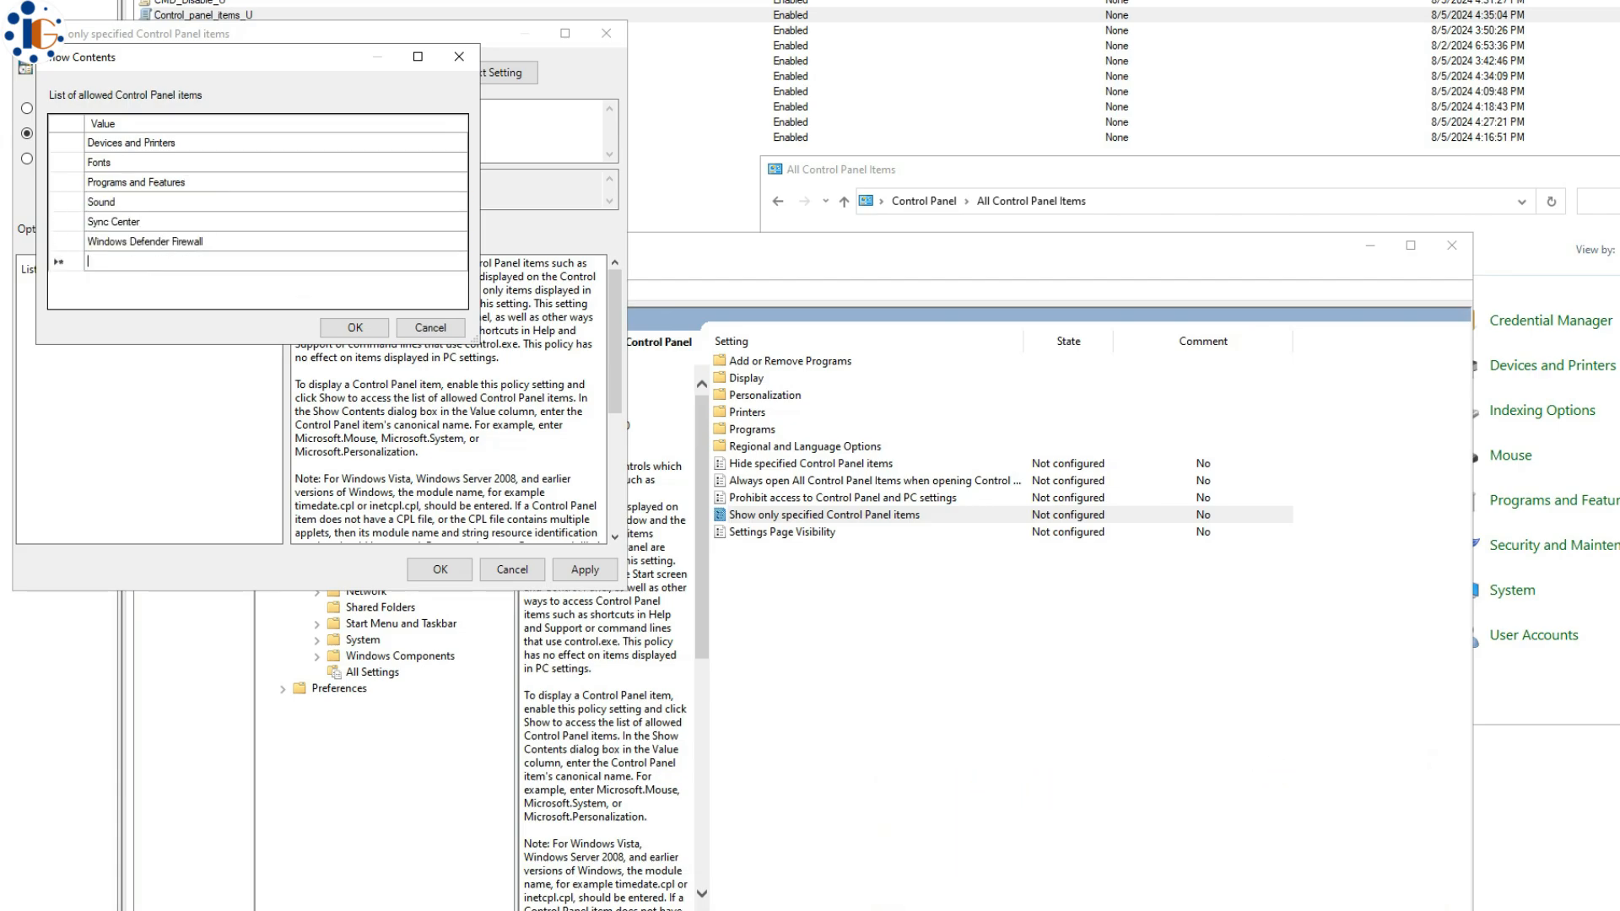
text(System)
key(Return)
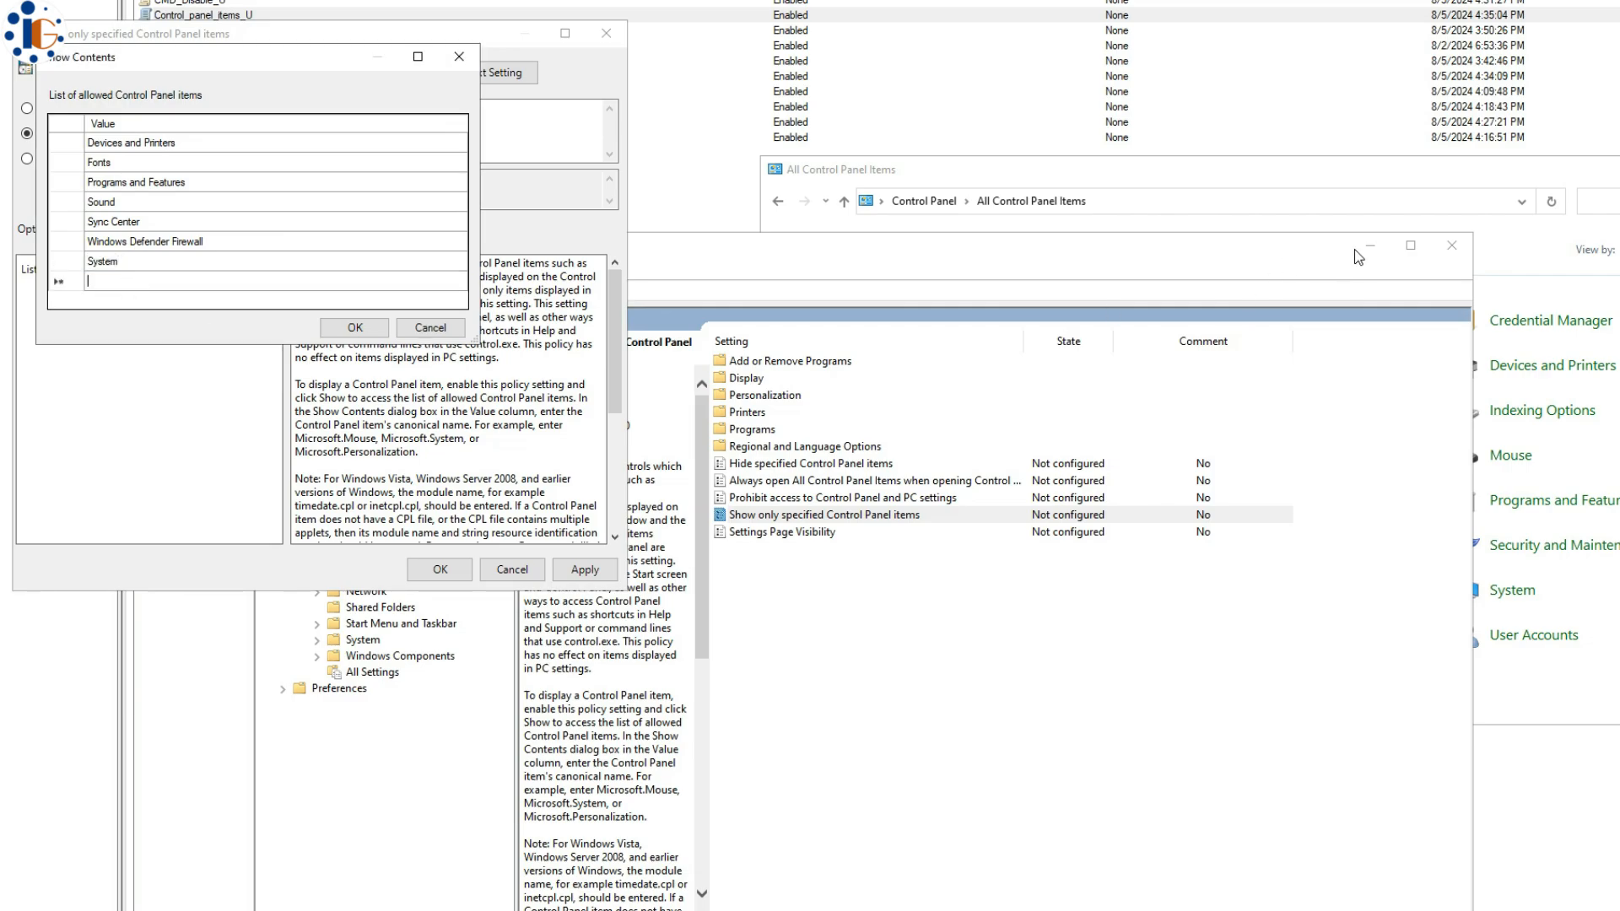
text(Windows Firewall)
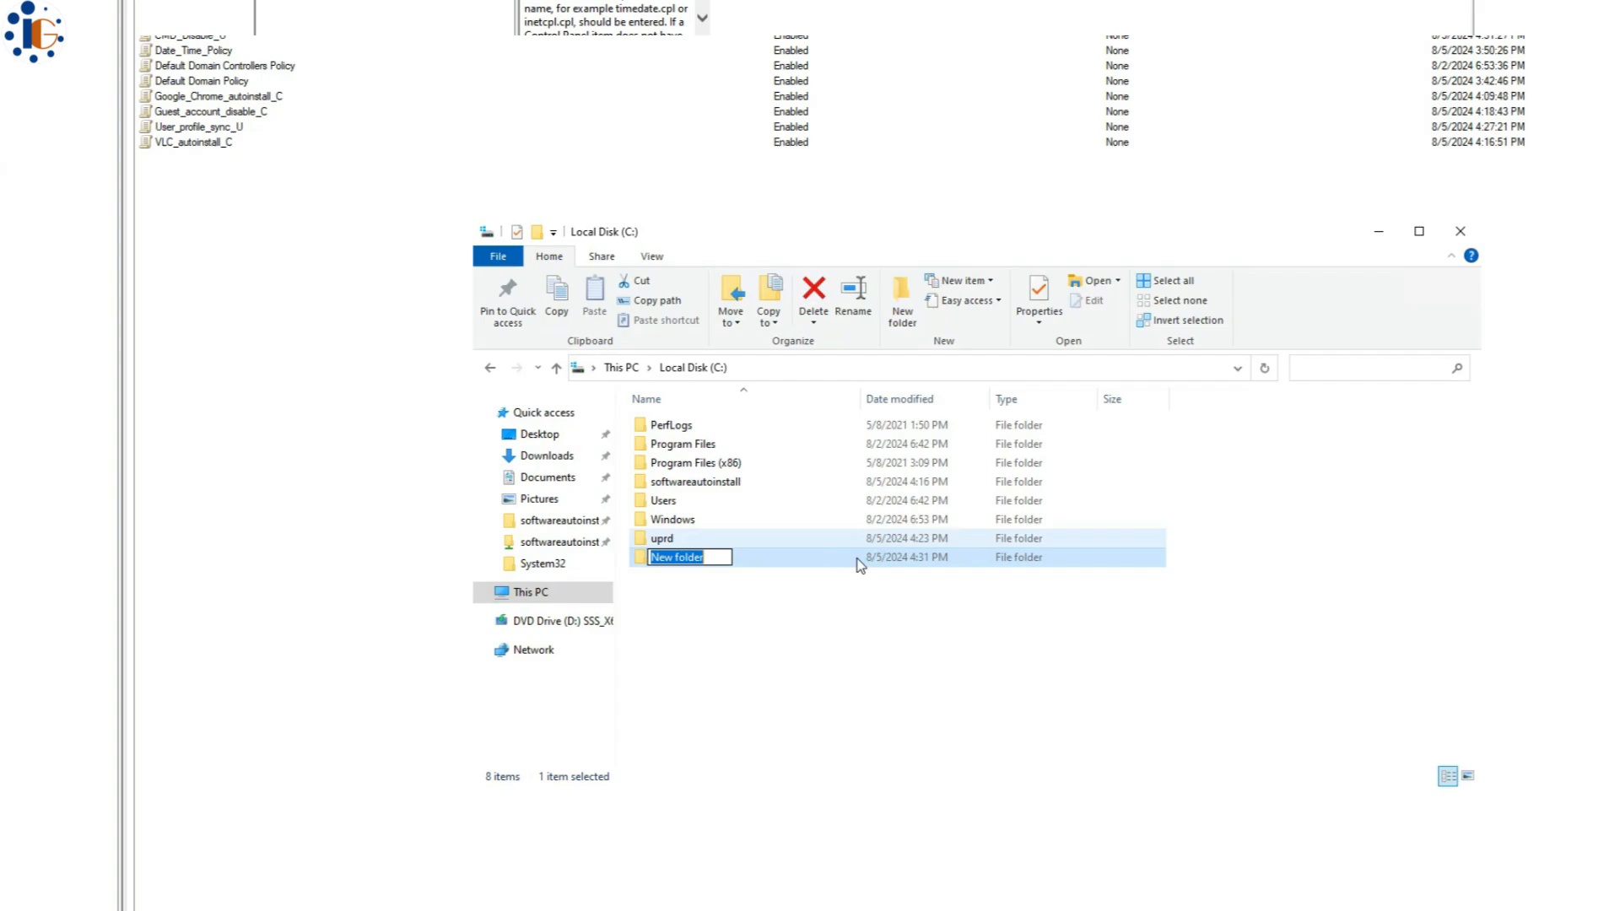
- Name the new C: folder 'wallpaper' and share it as hidden share wallpaper$ with Everyone read access
text(wall)
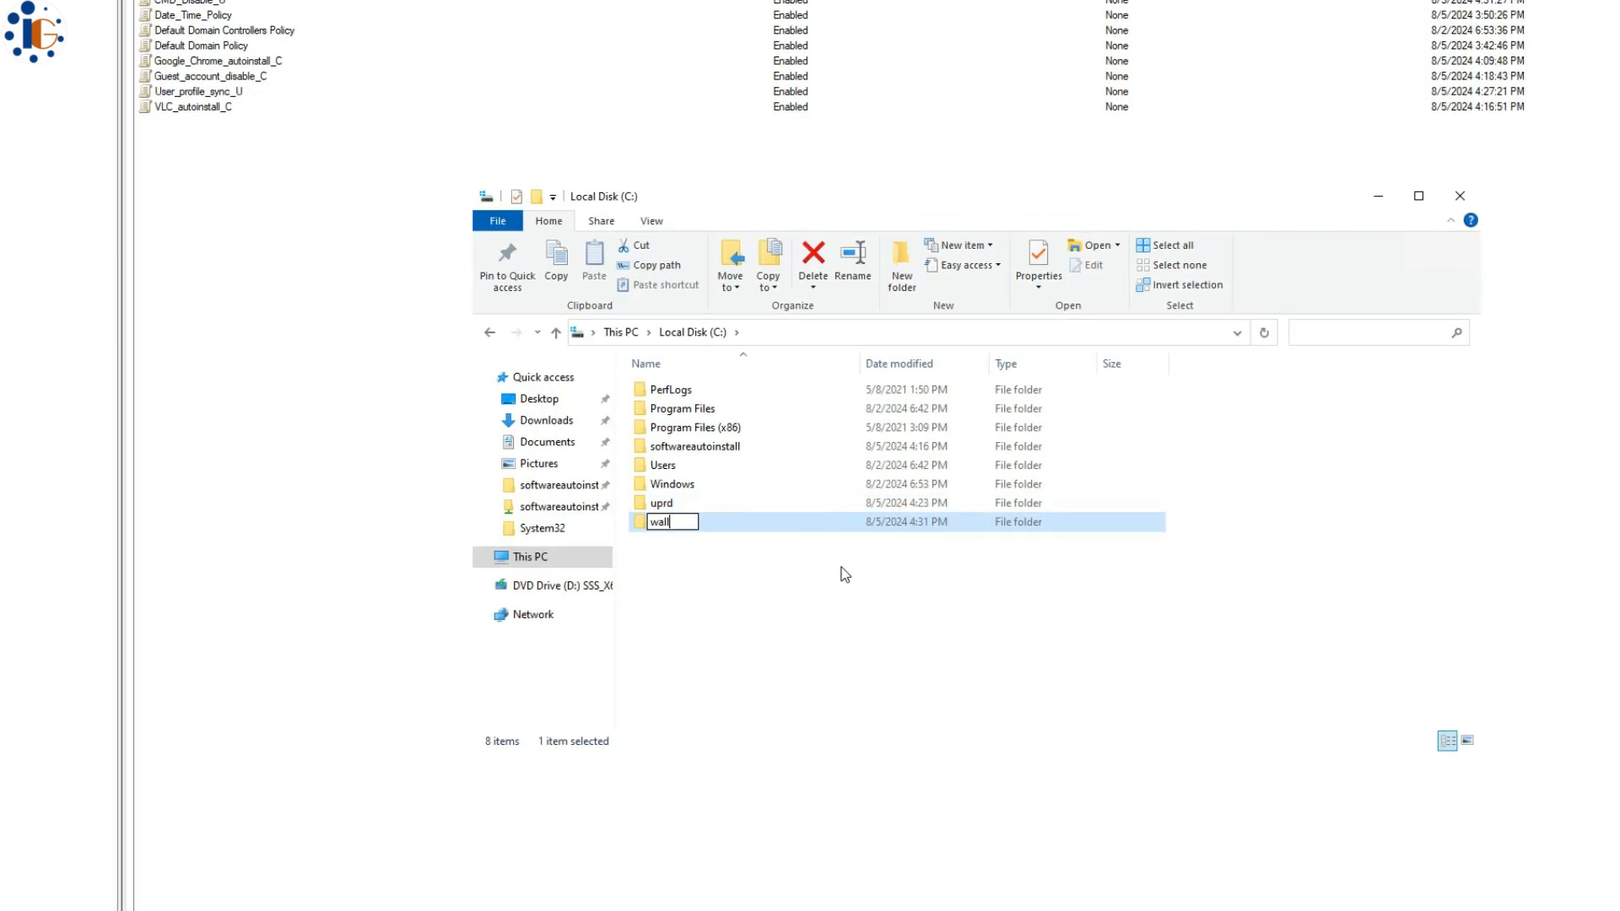
text(paper)
key(Return)
key(Return)
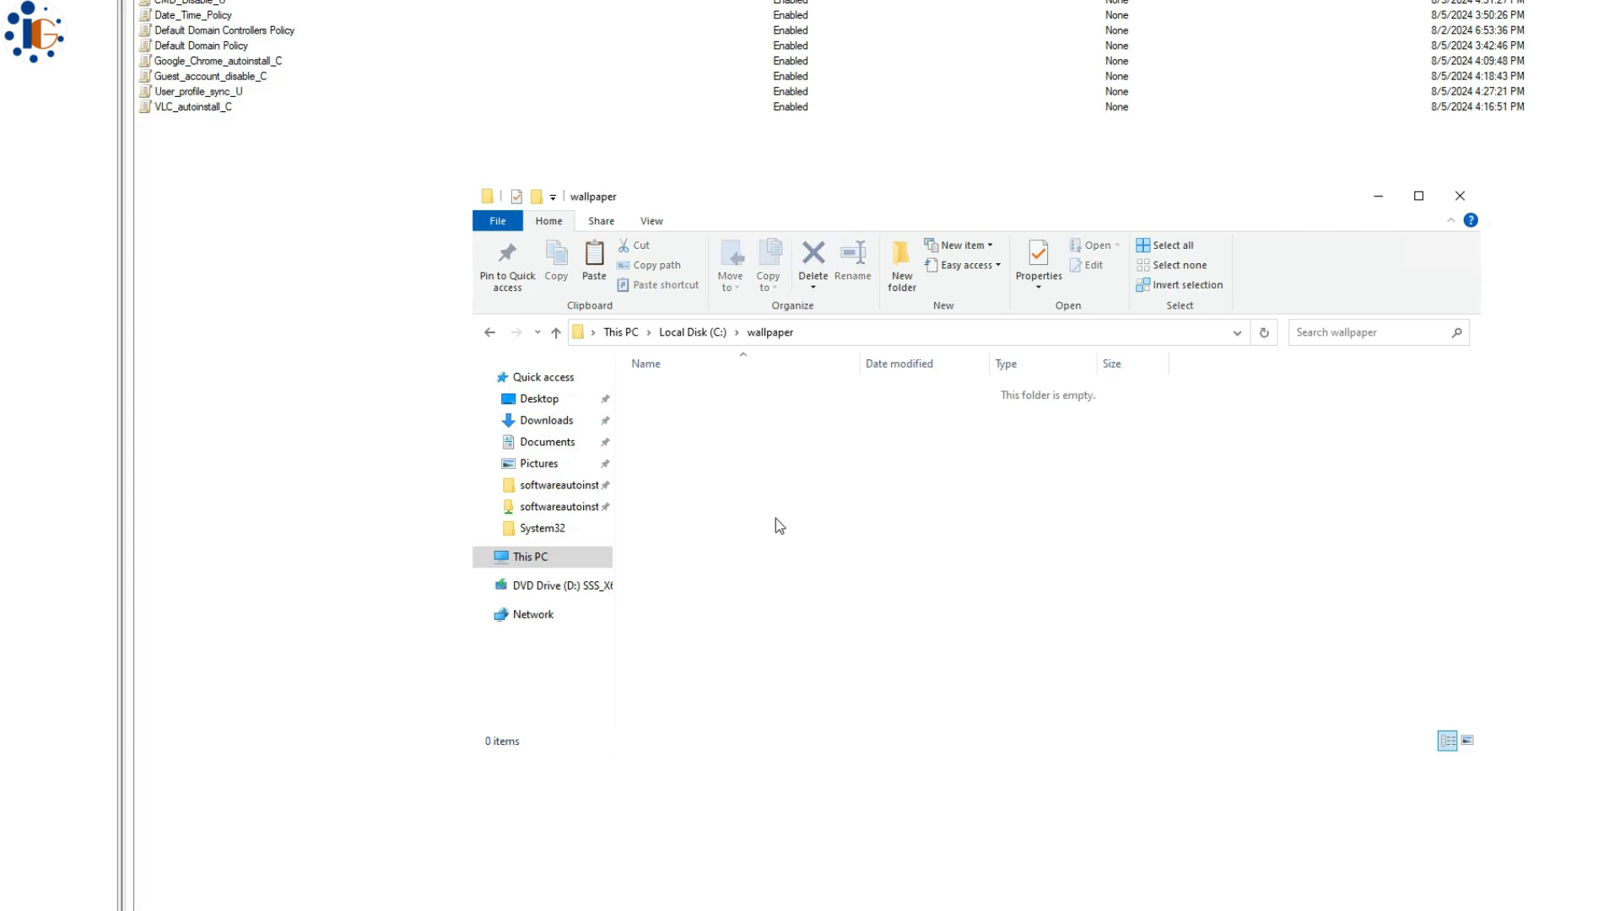
click(761, 625)
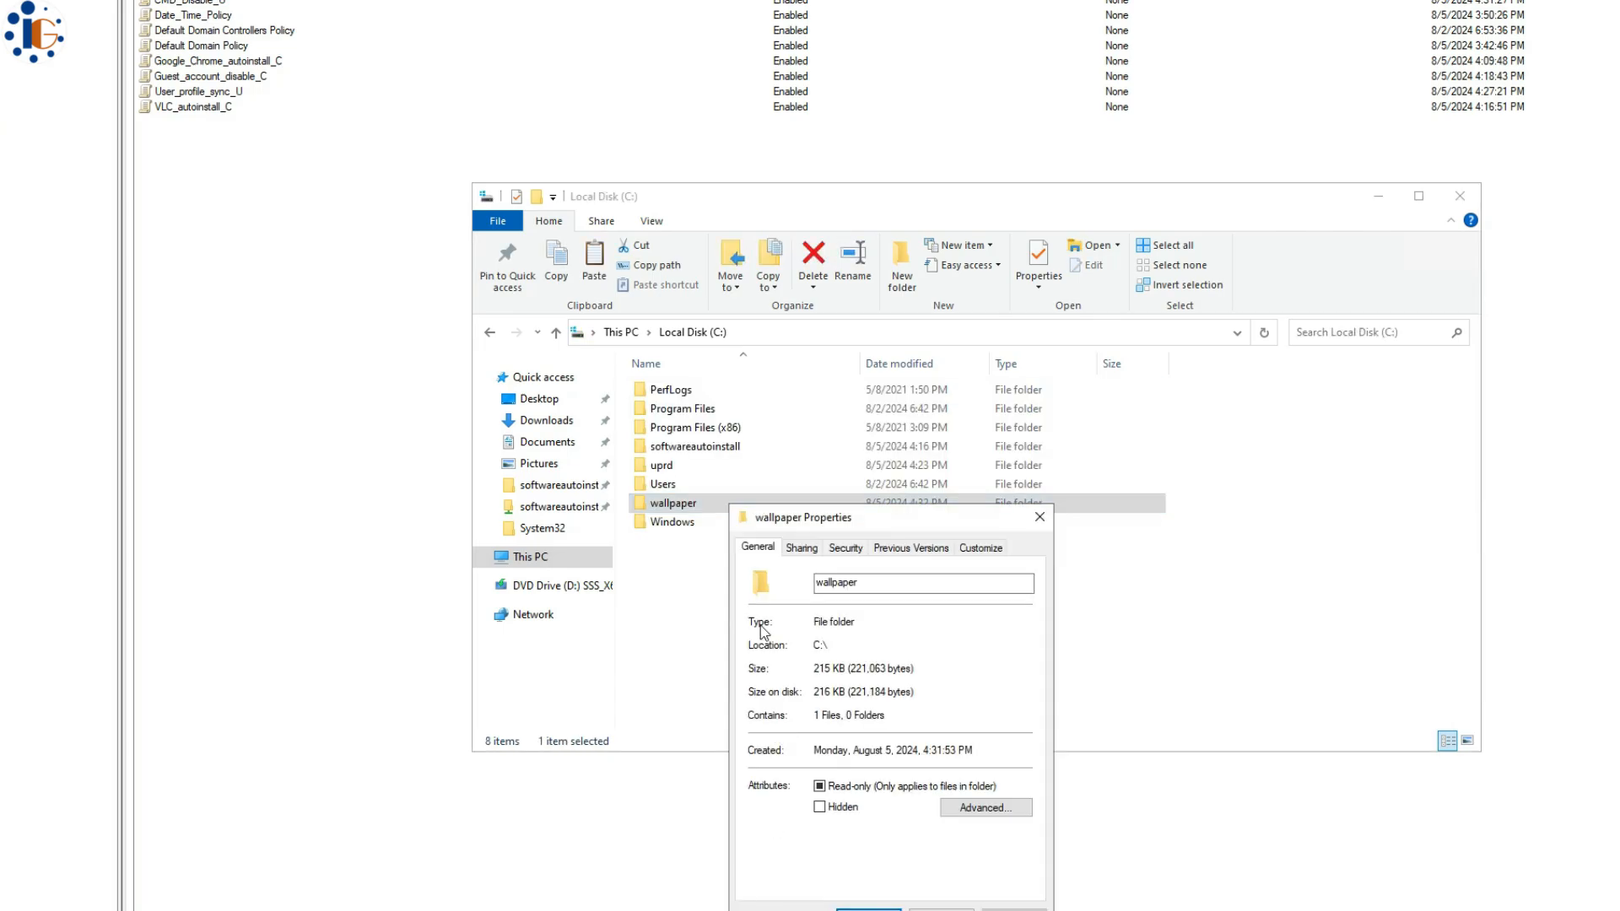
click(806, 551)
click(842, 765)
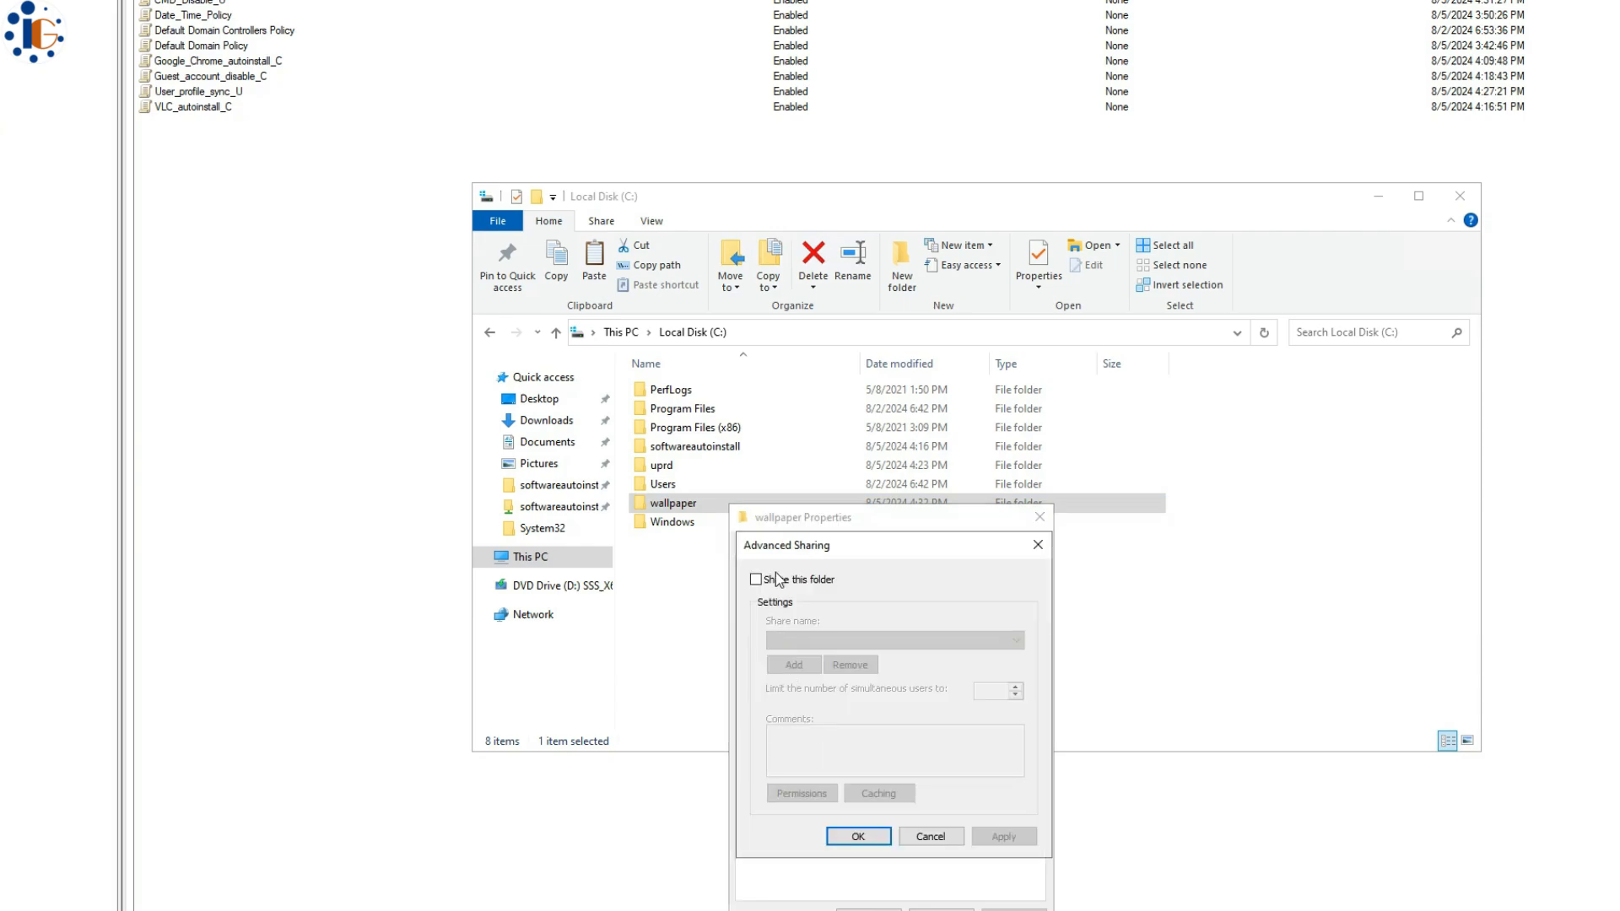
click(787, 582)
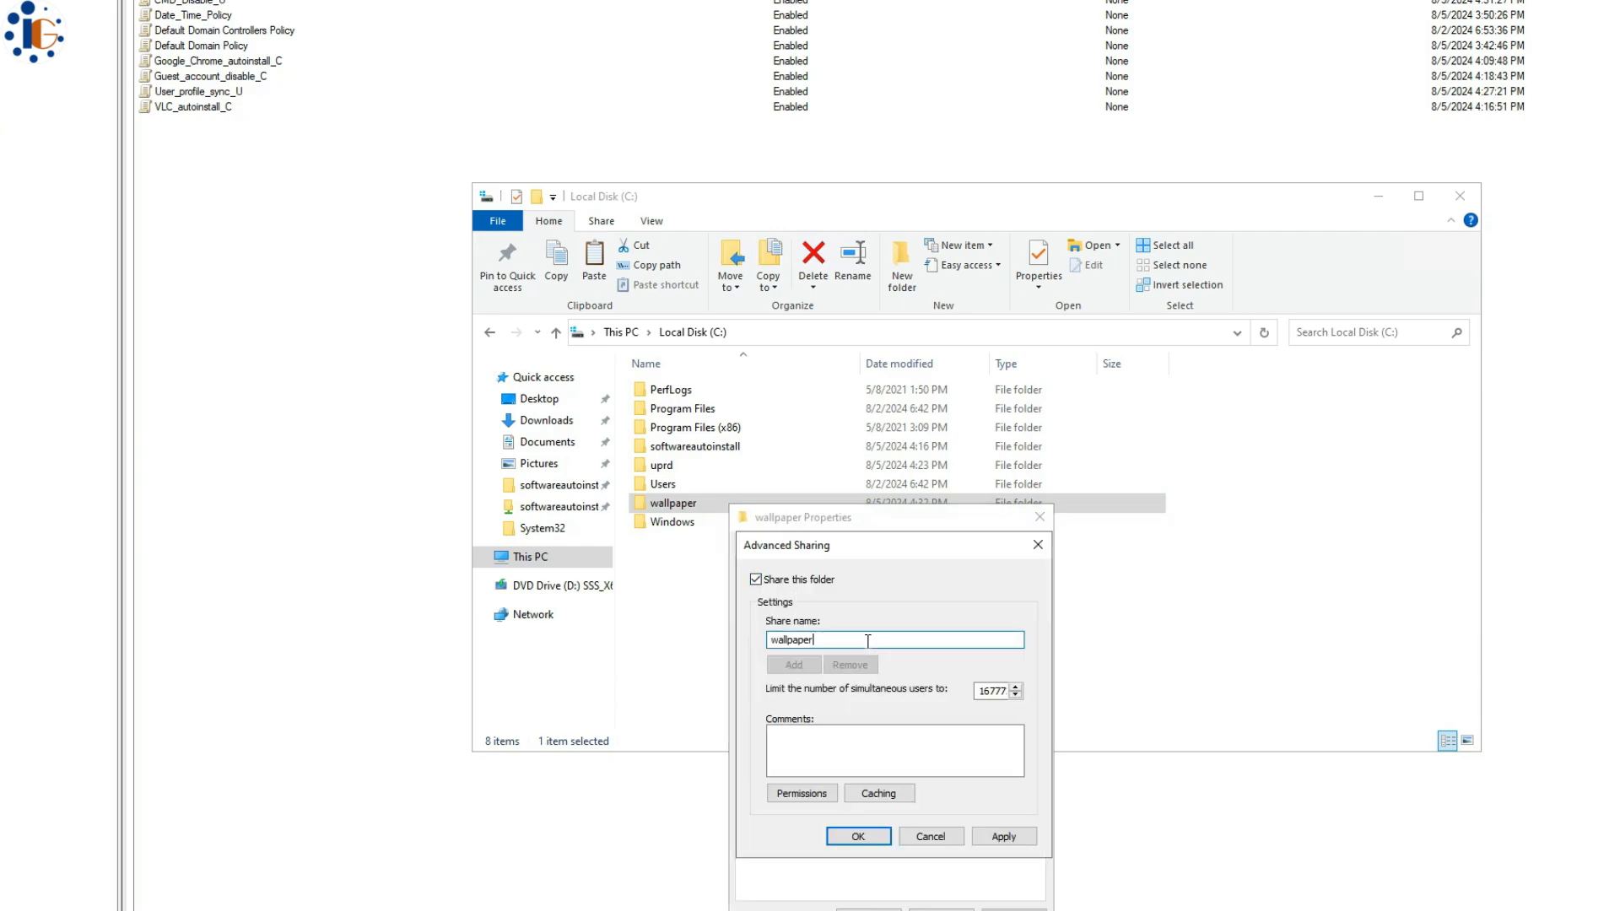
click(810, 794)
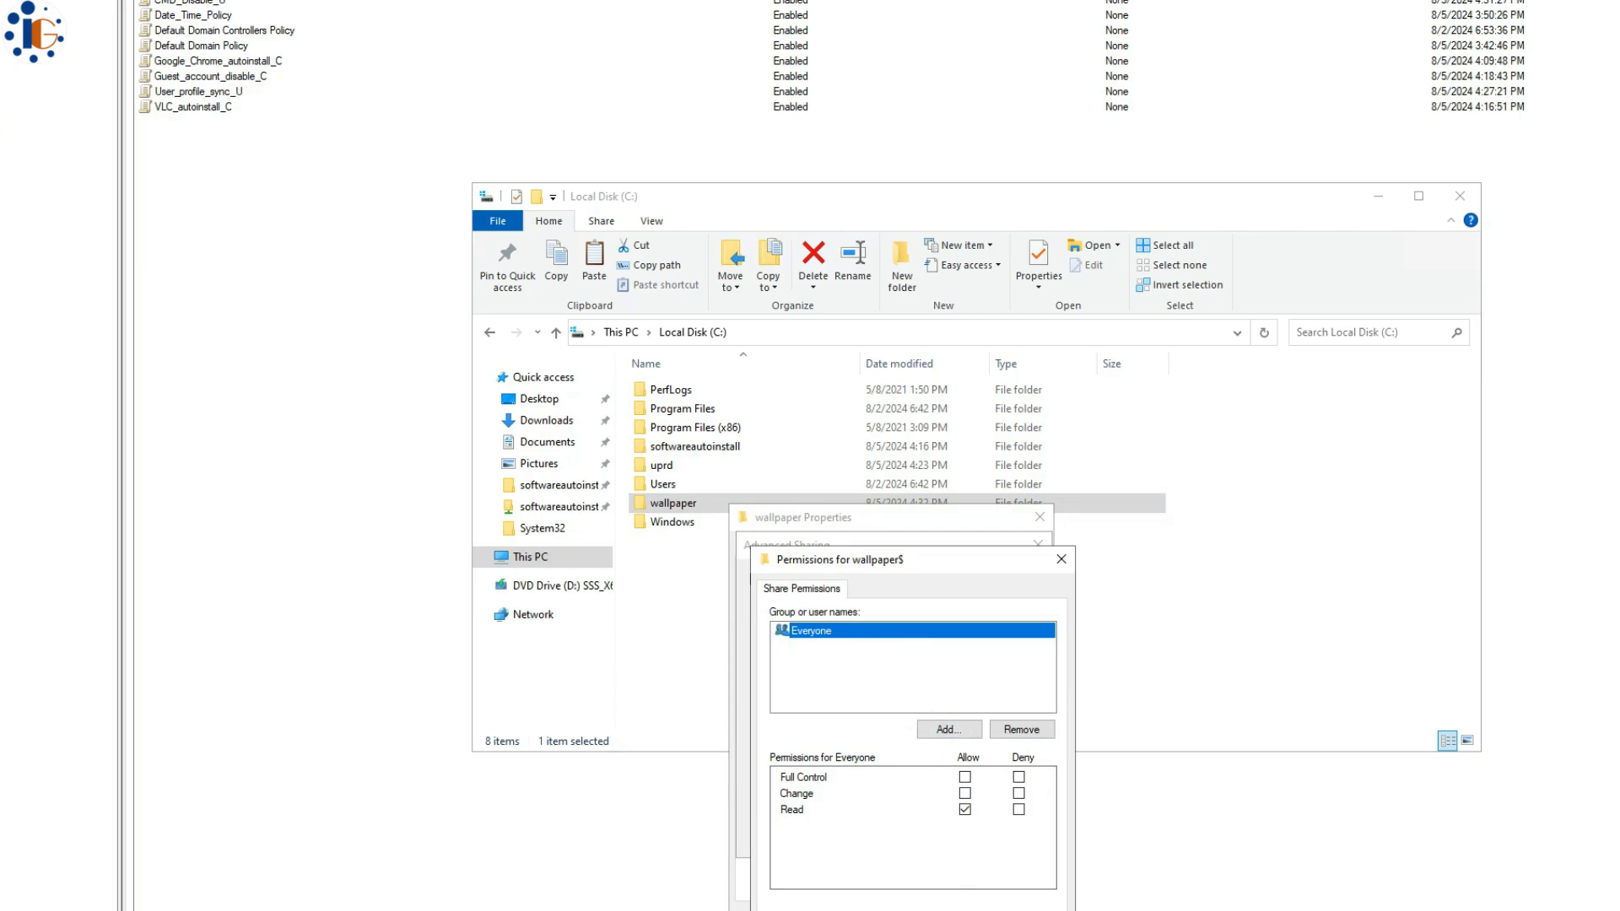
click(897, 906)
click(859, 840)
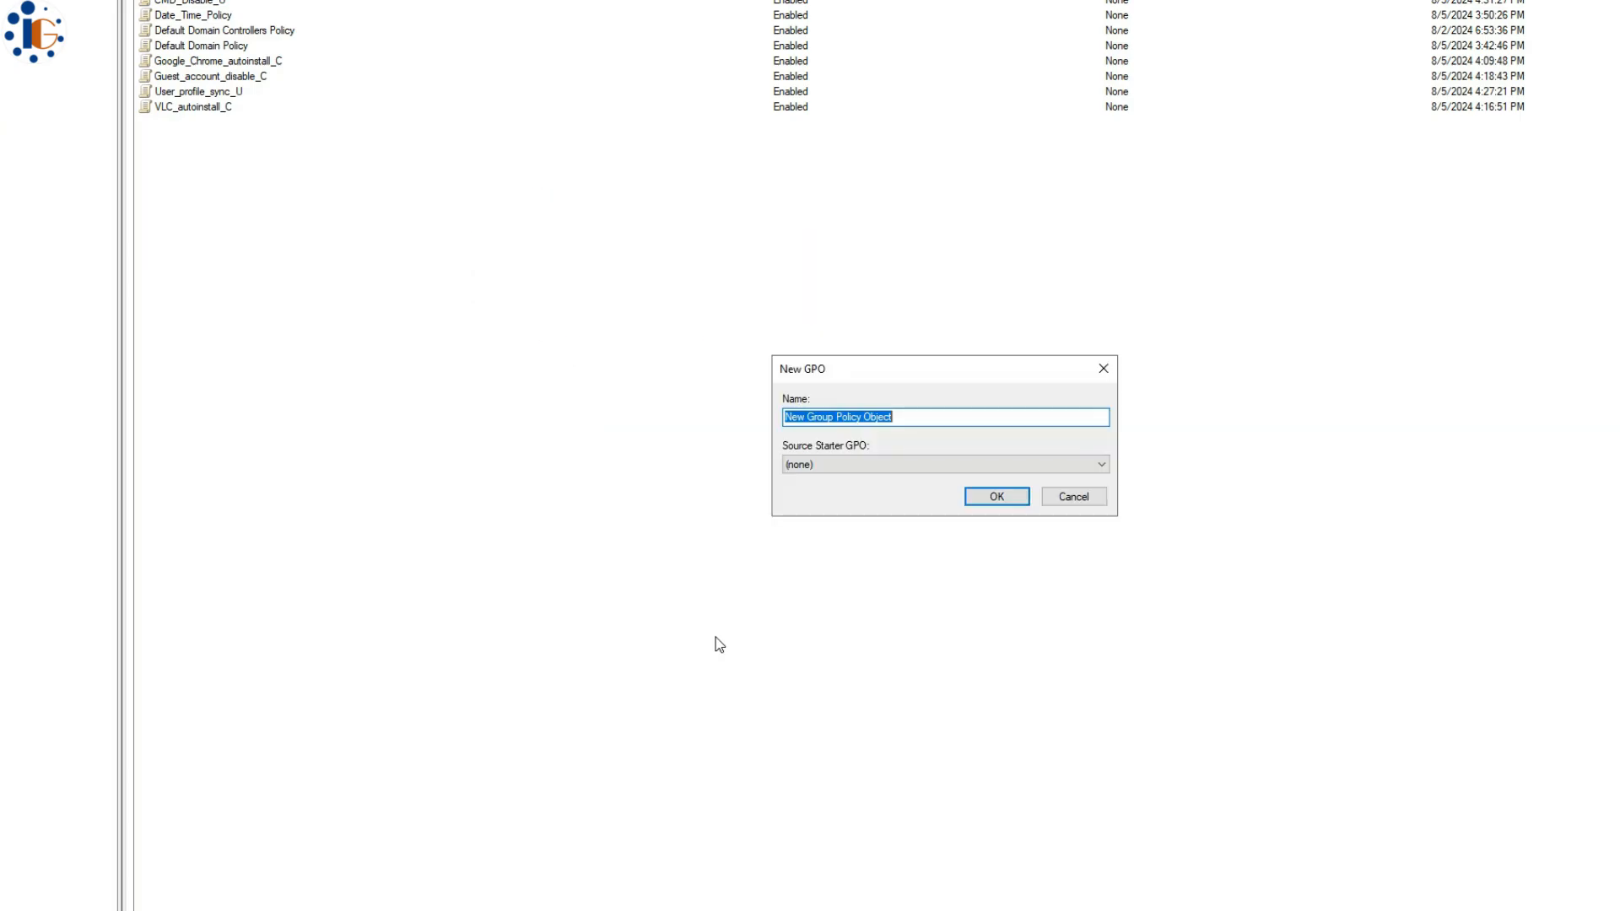
- Create the Desktop_wallpaper GPO and browse to User Configuration > Administrative Templates > Desktop
text(Deskt)
text(op_wallpaper)
key(Return)
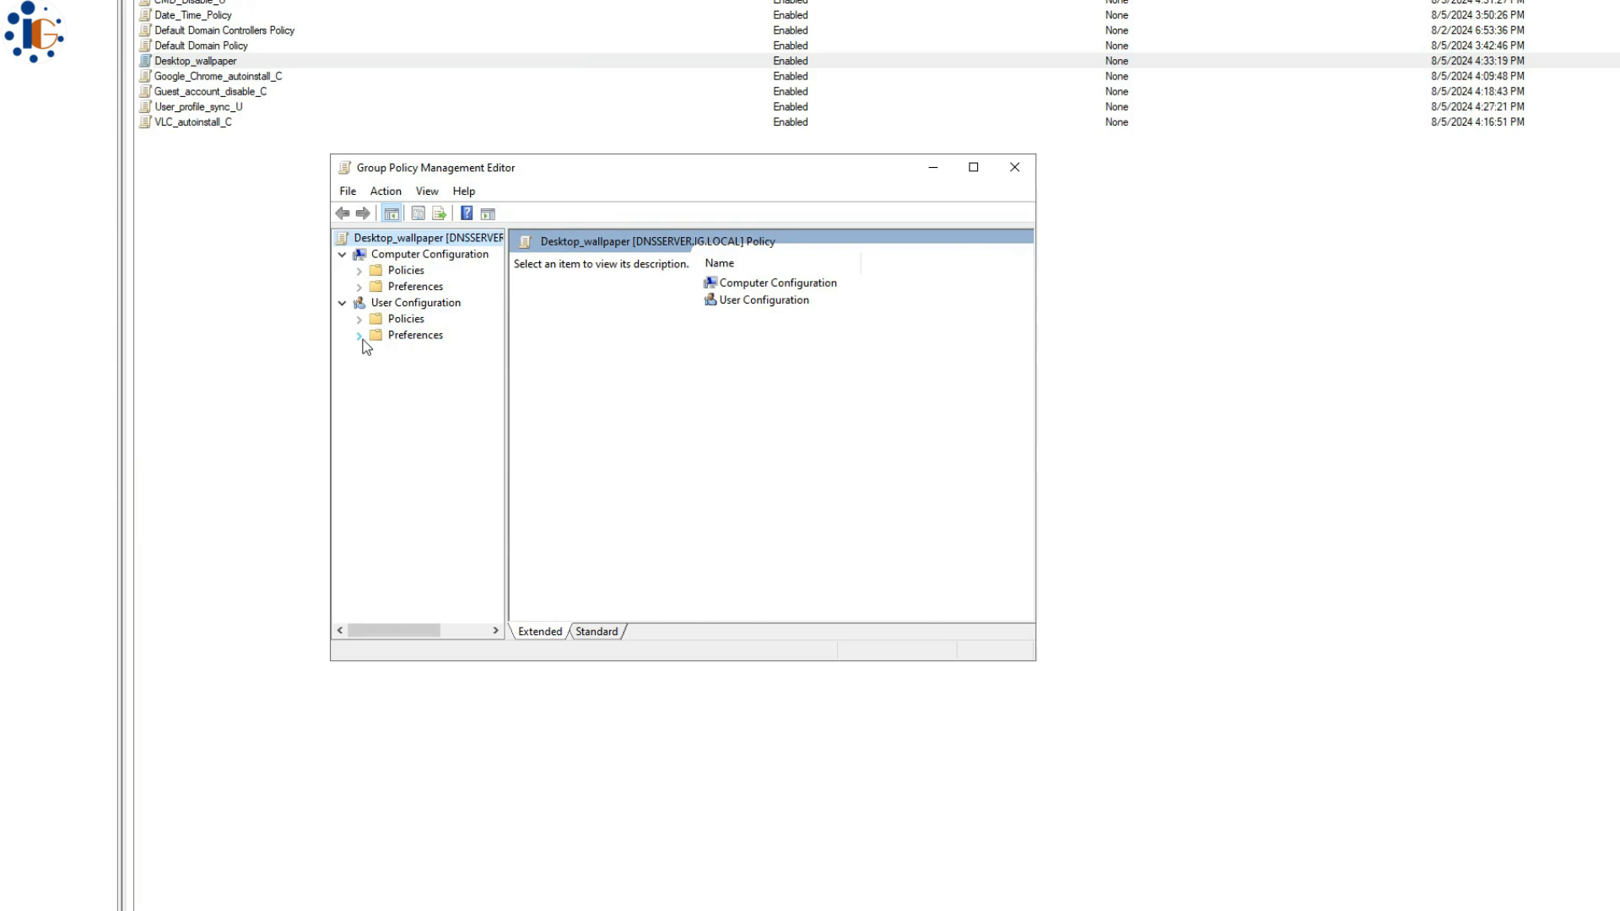
click(358, 319)
click(376, 367)
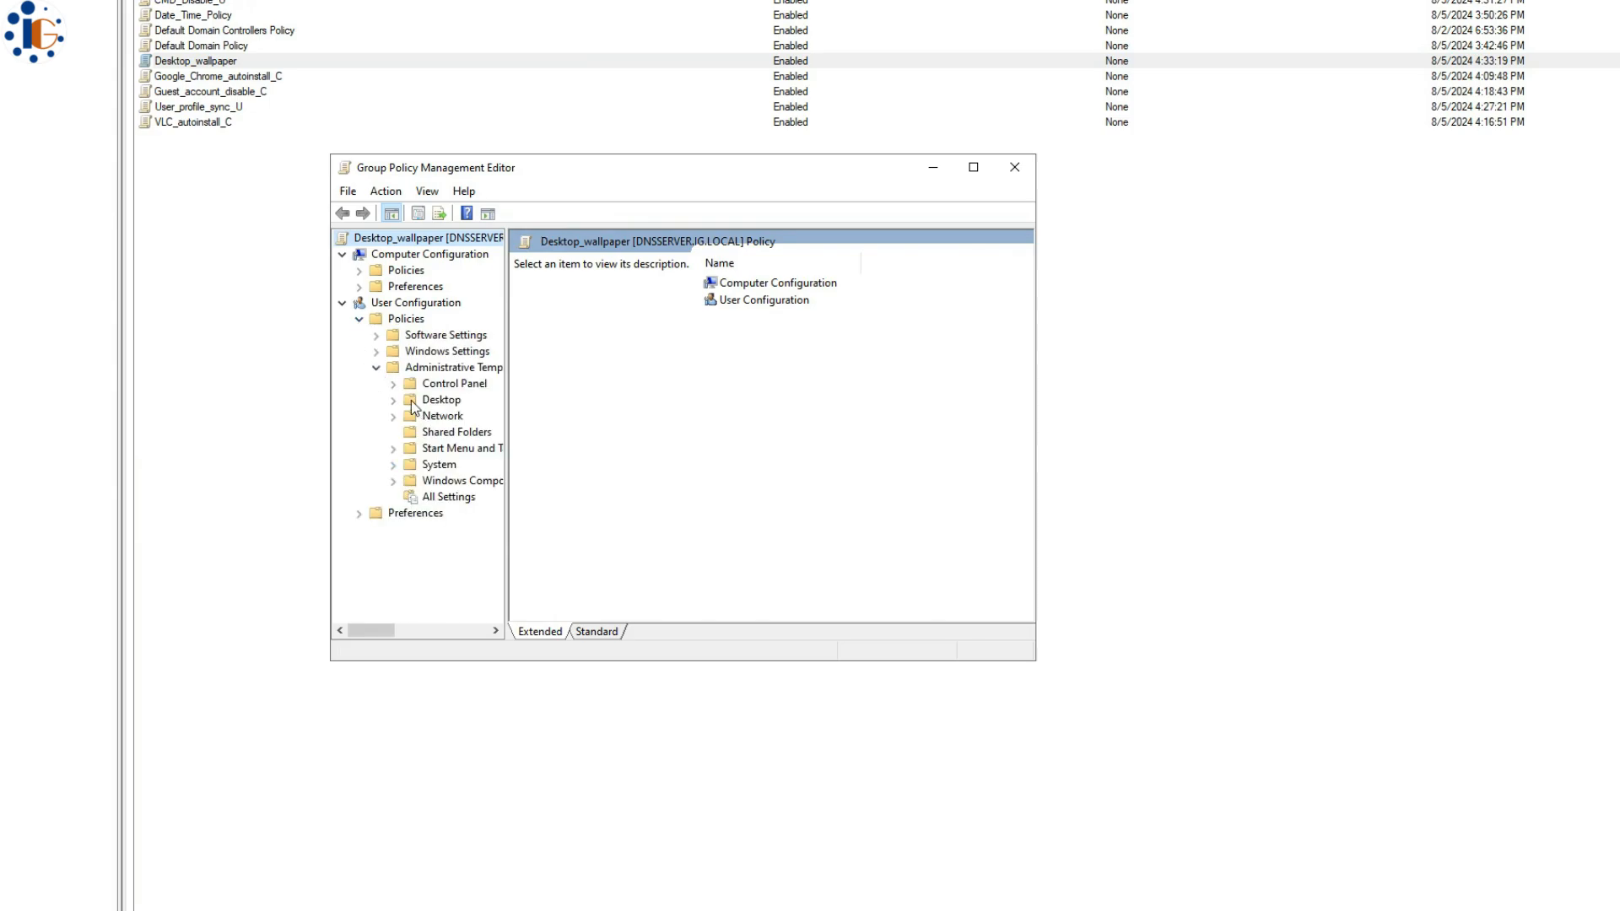
click(393, 400)
click(458, 432)
drag(1031, 663, 1363, 891)
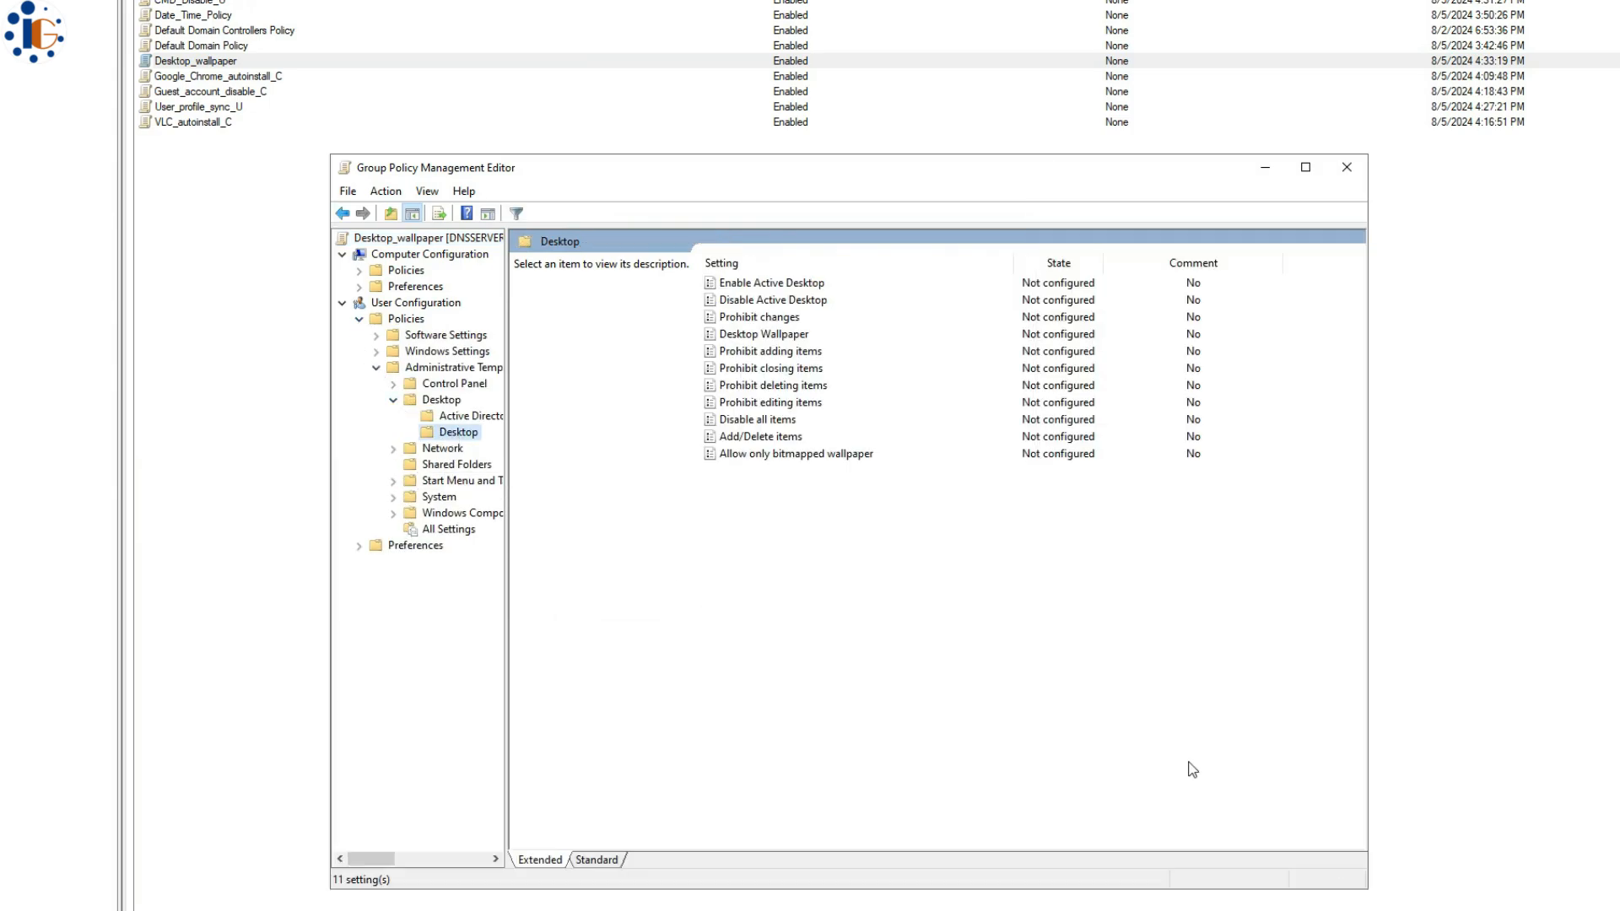
drag(512, 442, 588, 445)
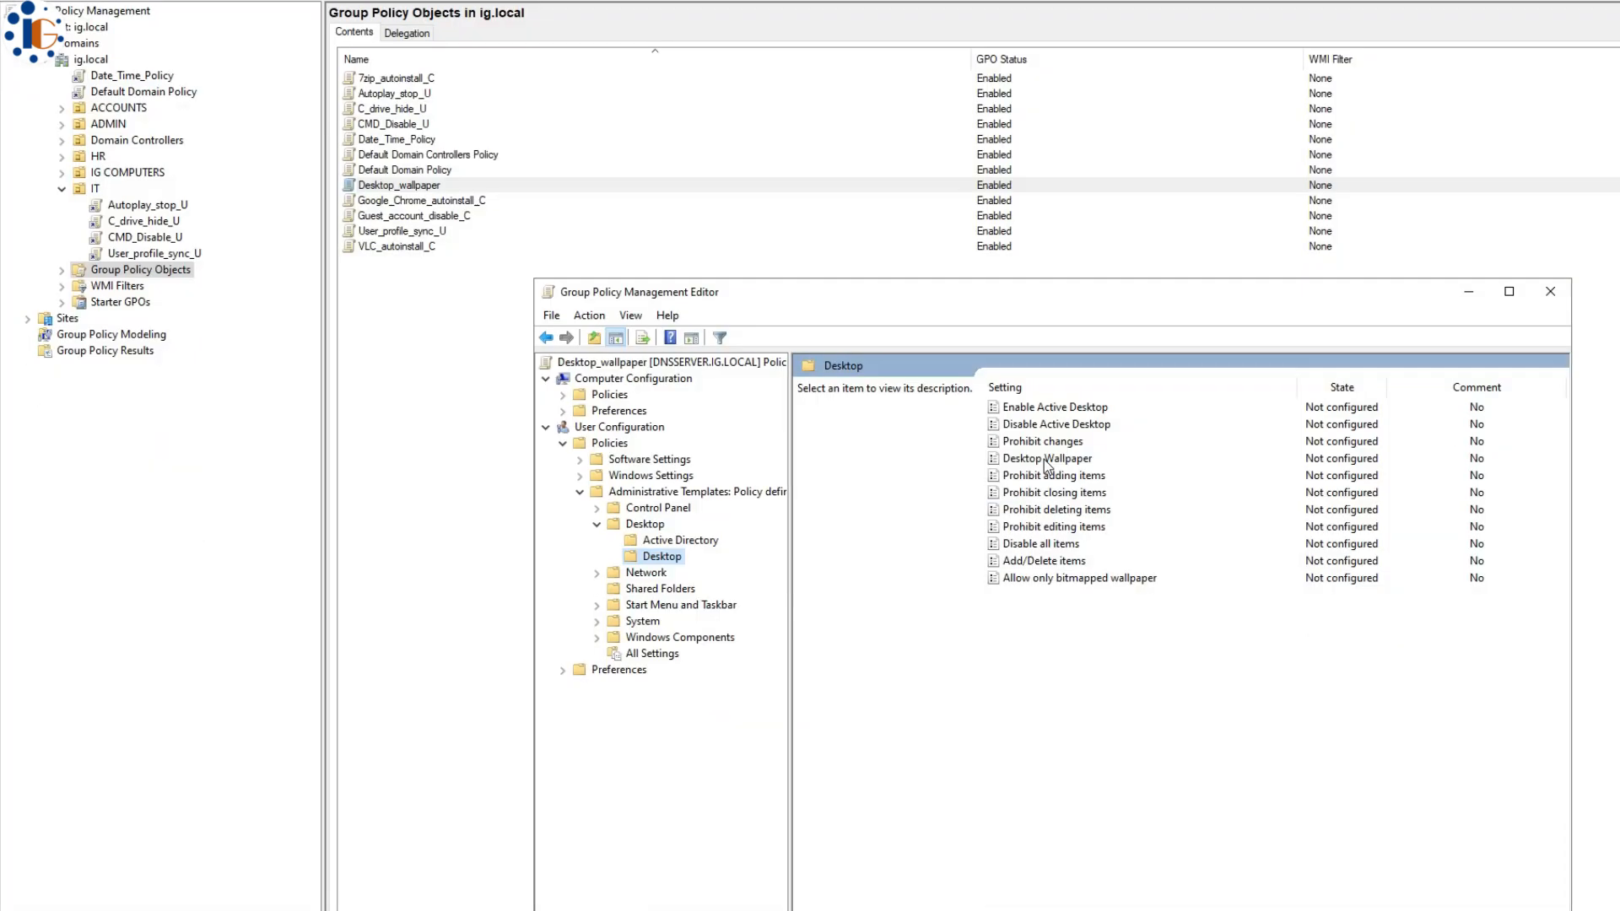
- Enable Desktop Wallpaper, paste the \\192.168.20.200\wallpaper$\ path, and copy the ai logo image name
double_click(1045, 459)
click(148, 142)
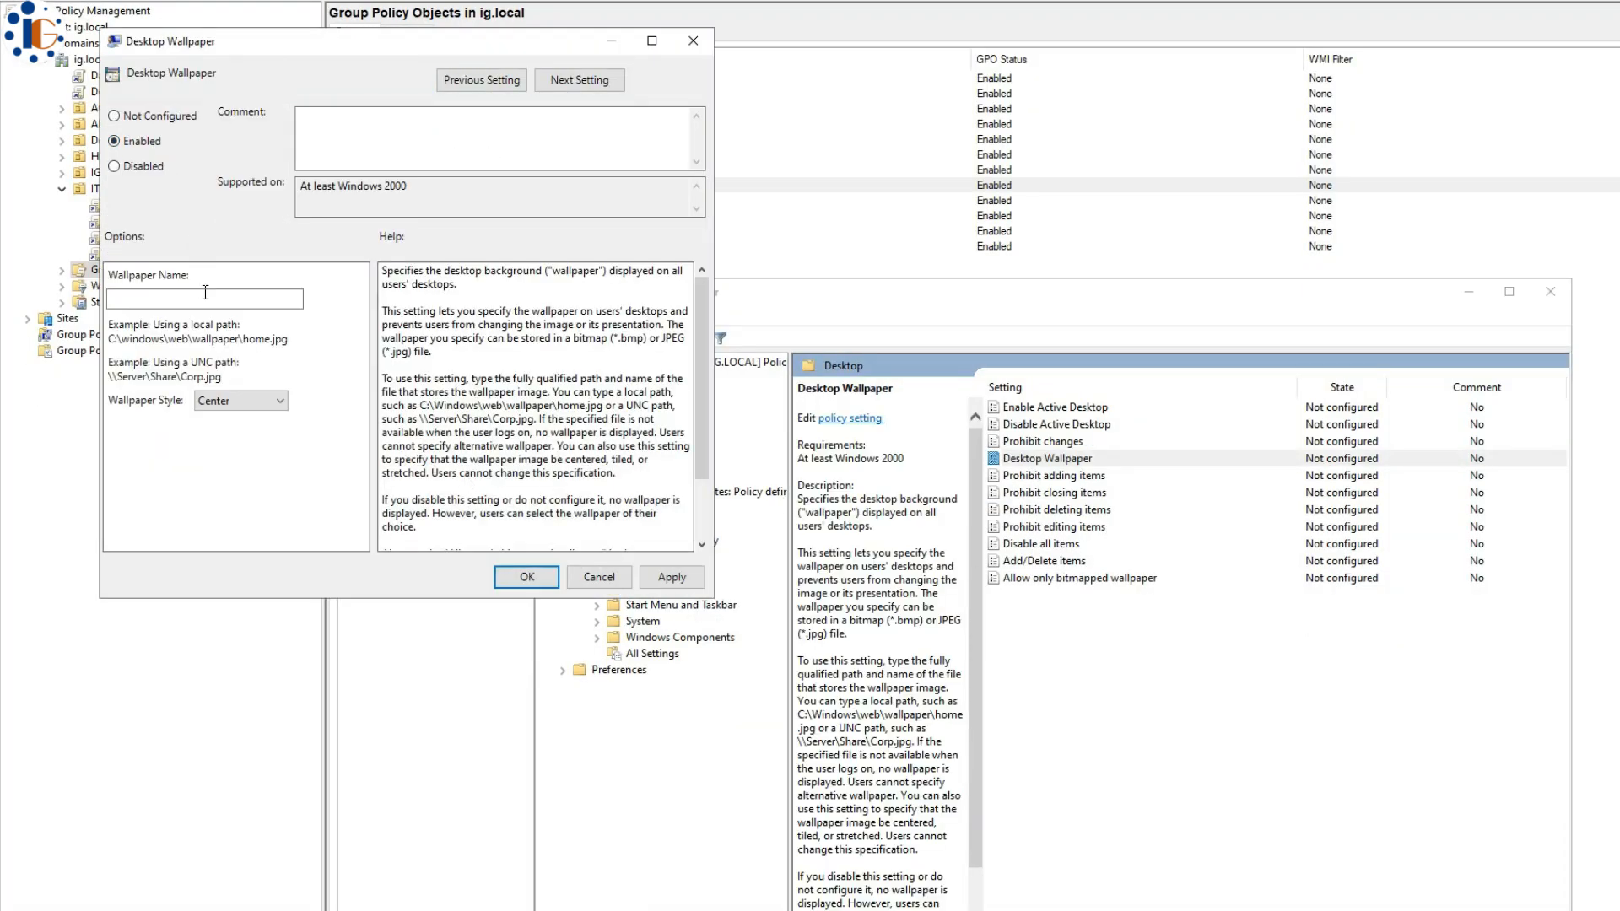
click(206, 295)
text(\\192.168.20.200\wallpaper$)
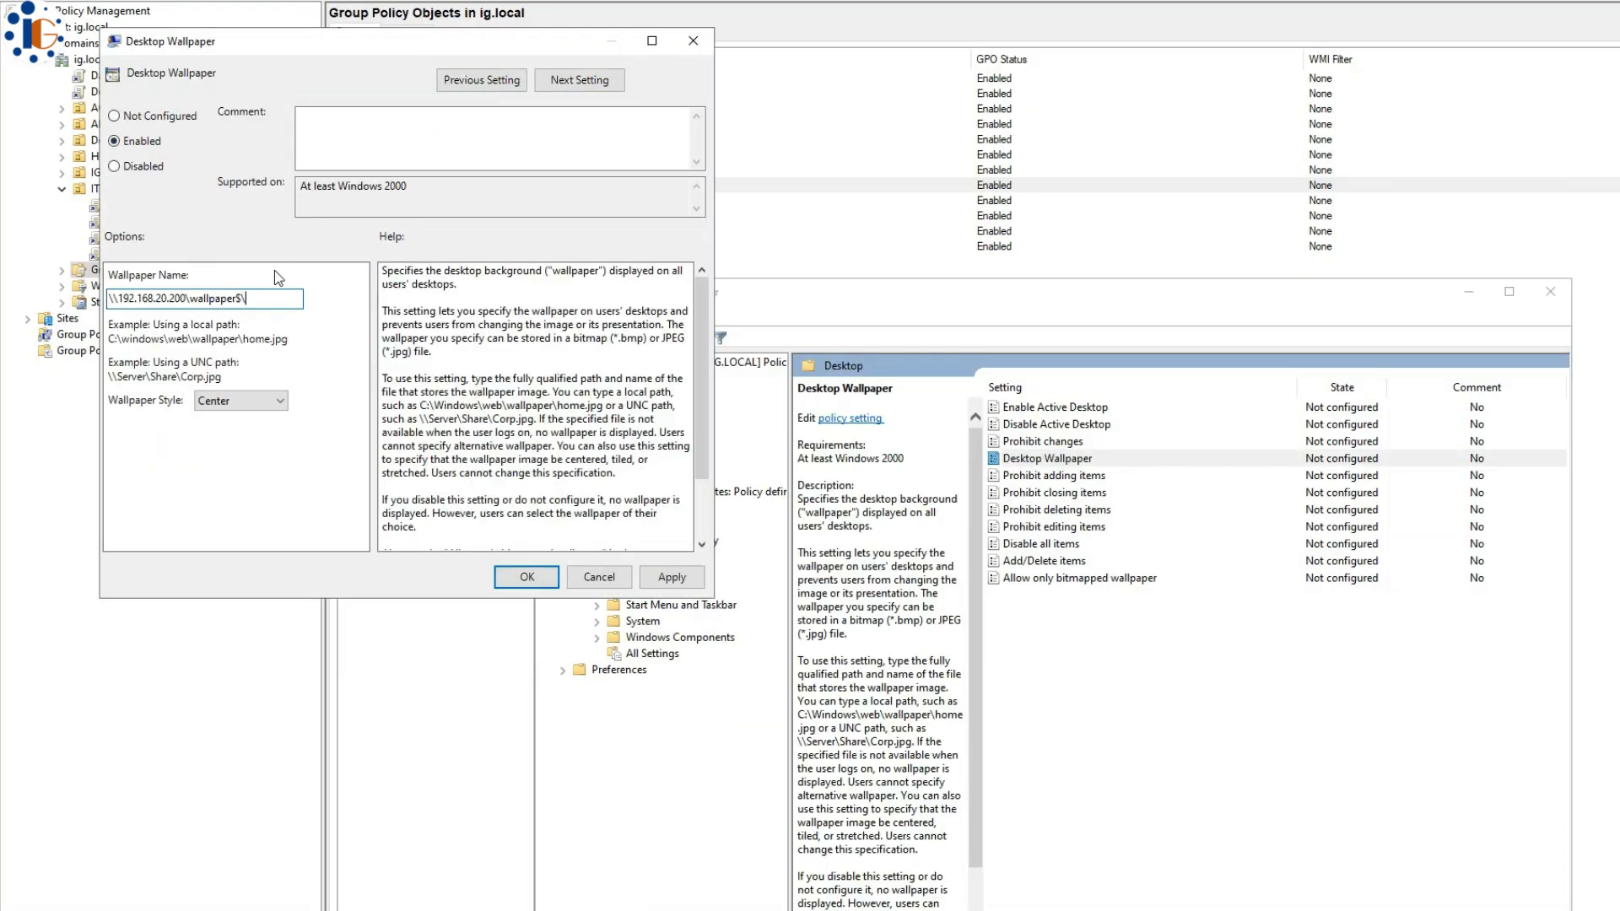
click(874, 907)
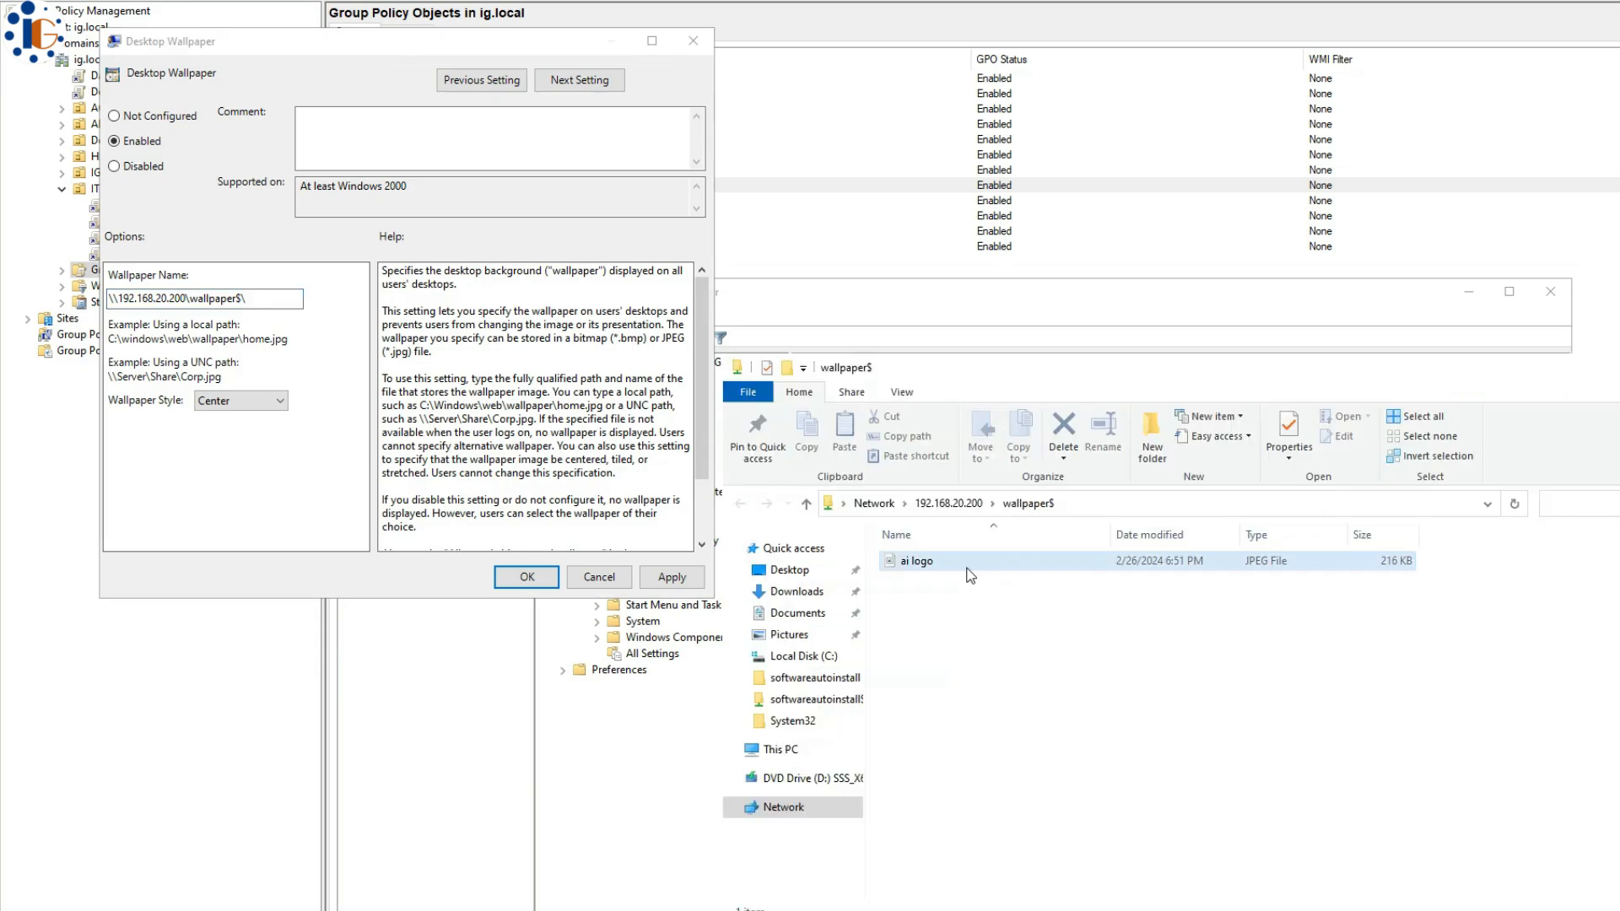
click(969, 567)
key(ctrl+c)
key(F2)
click(1024, 674)
- Complete the wallpaper name as 'ai logo.jpg' with Fit style, then set Prohibit changes to Enabled
click(1615, 368)
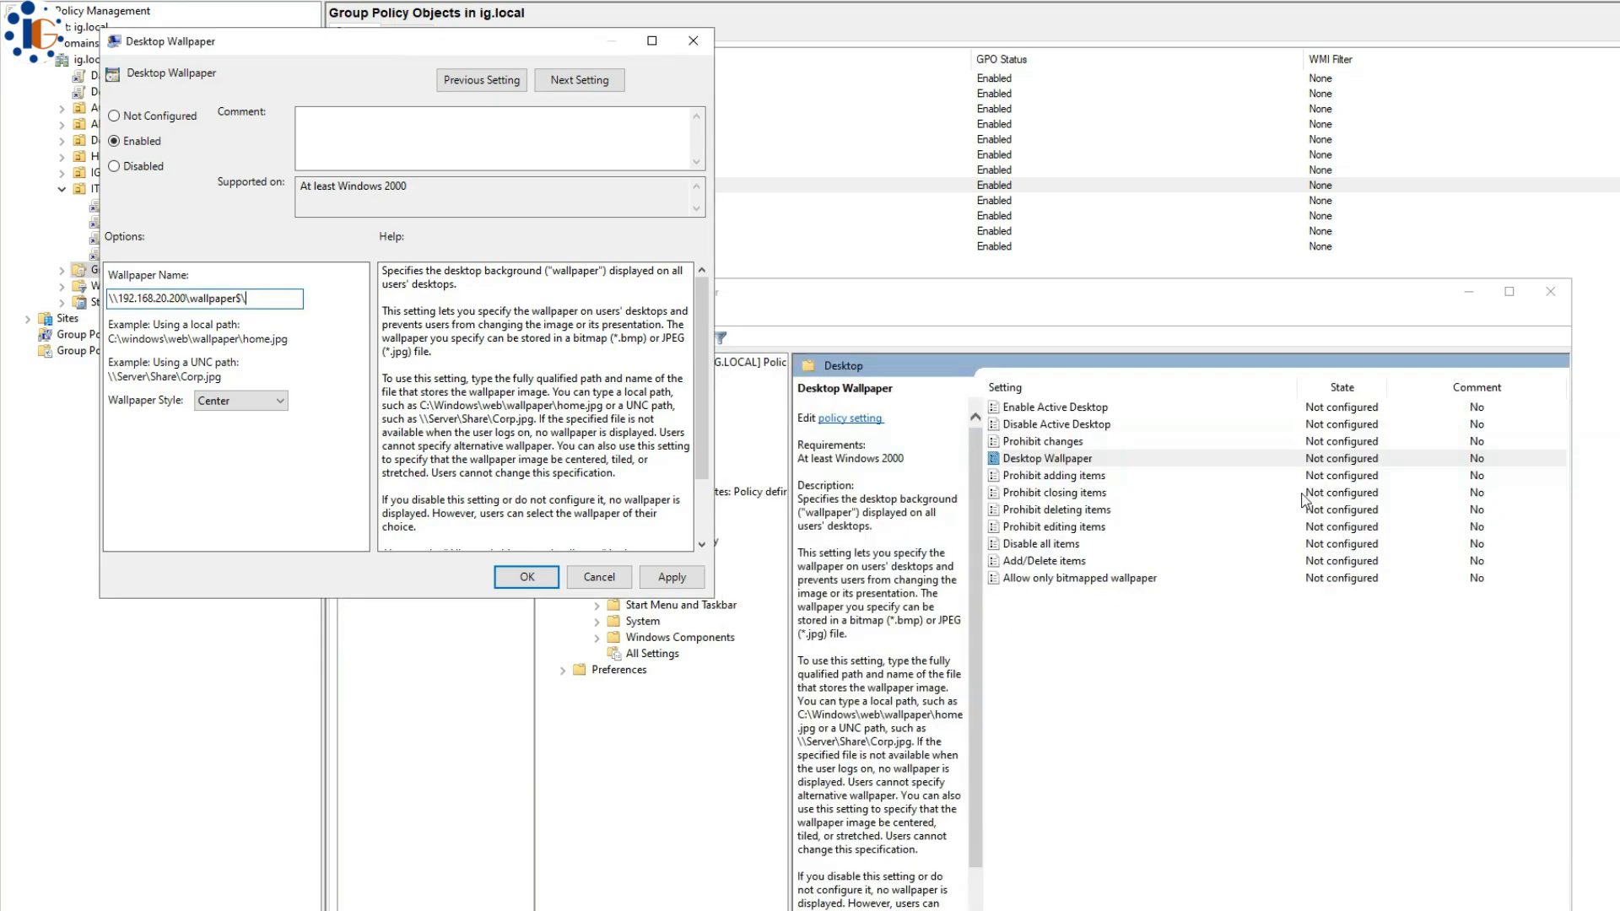
key(ctrl+v)
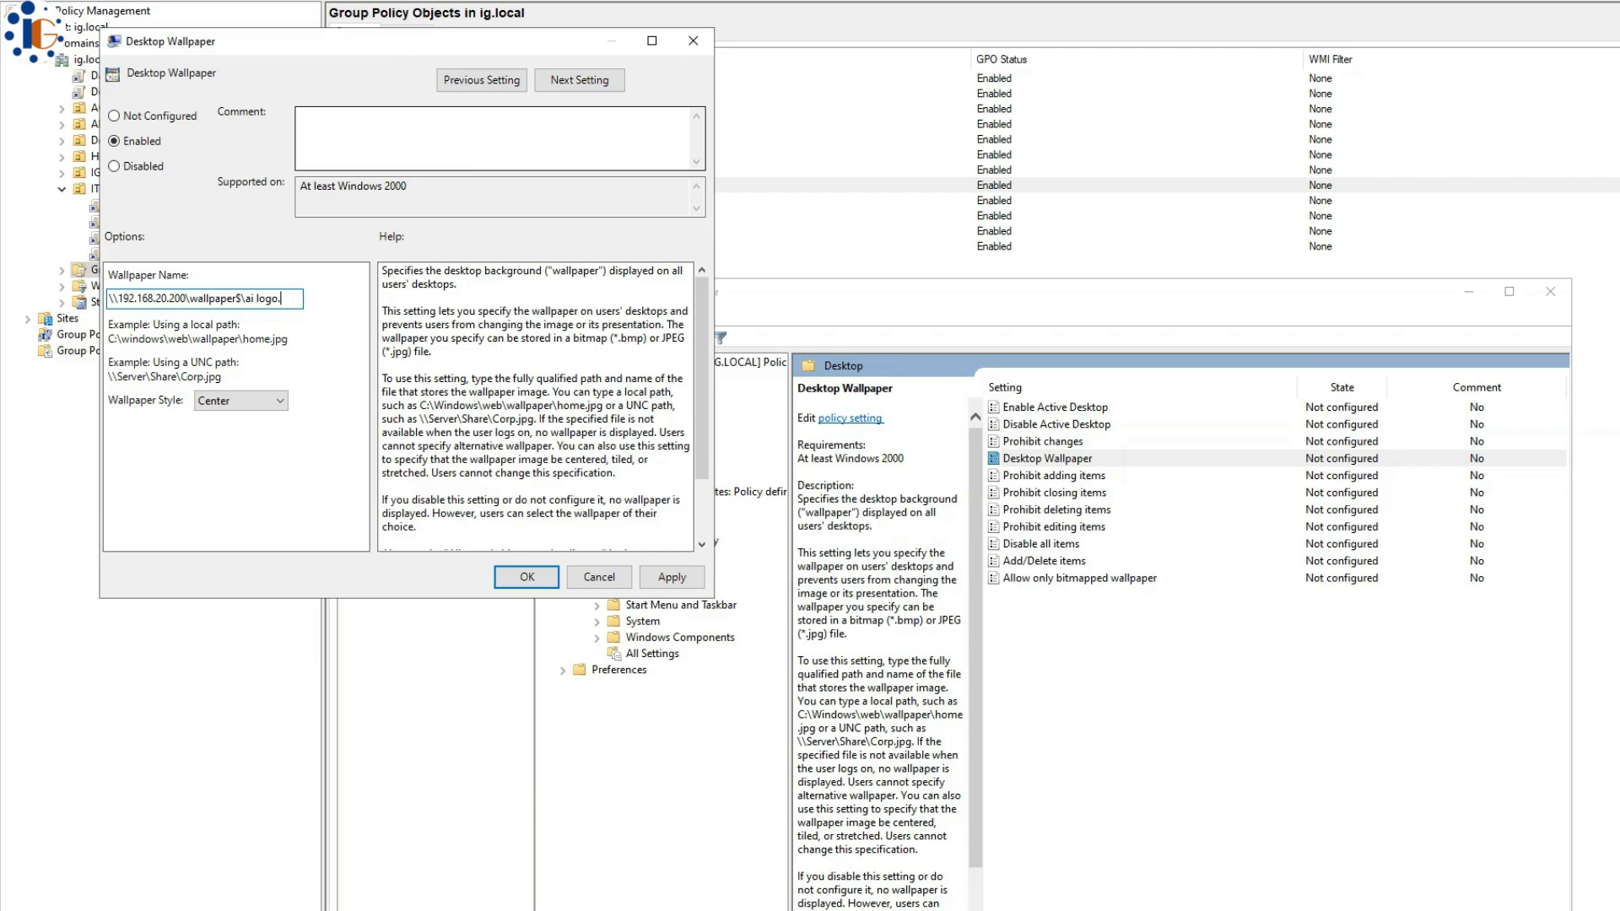
text(.jpg)
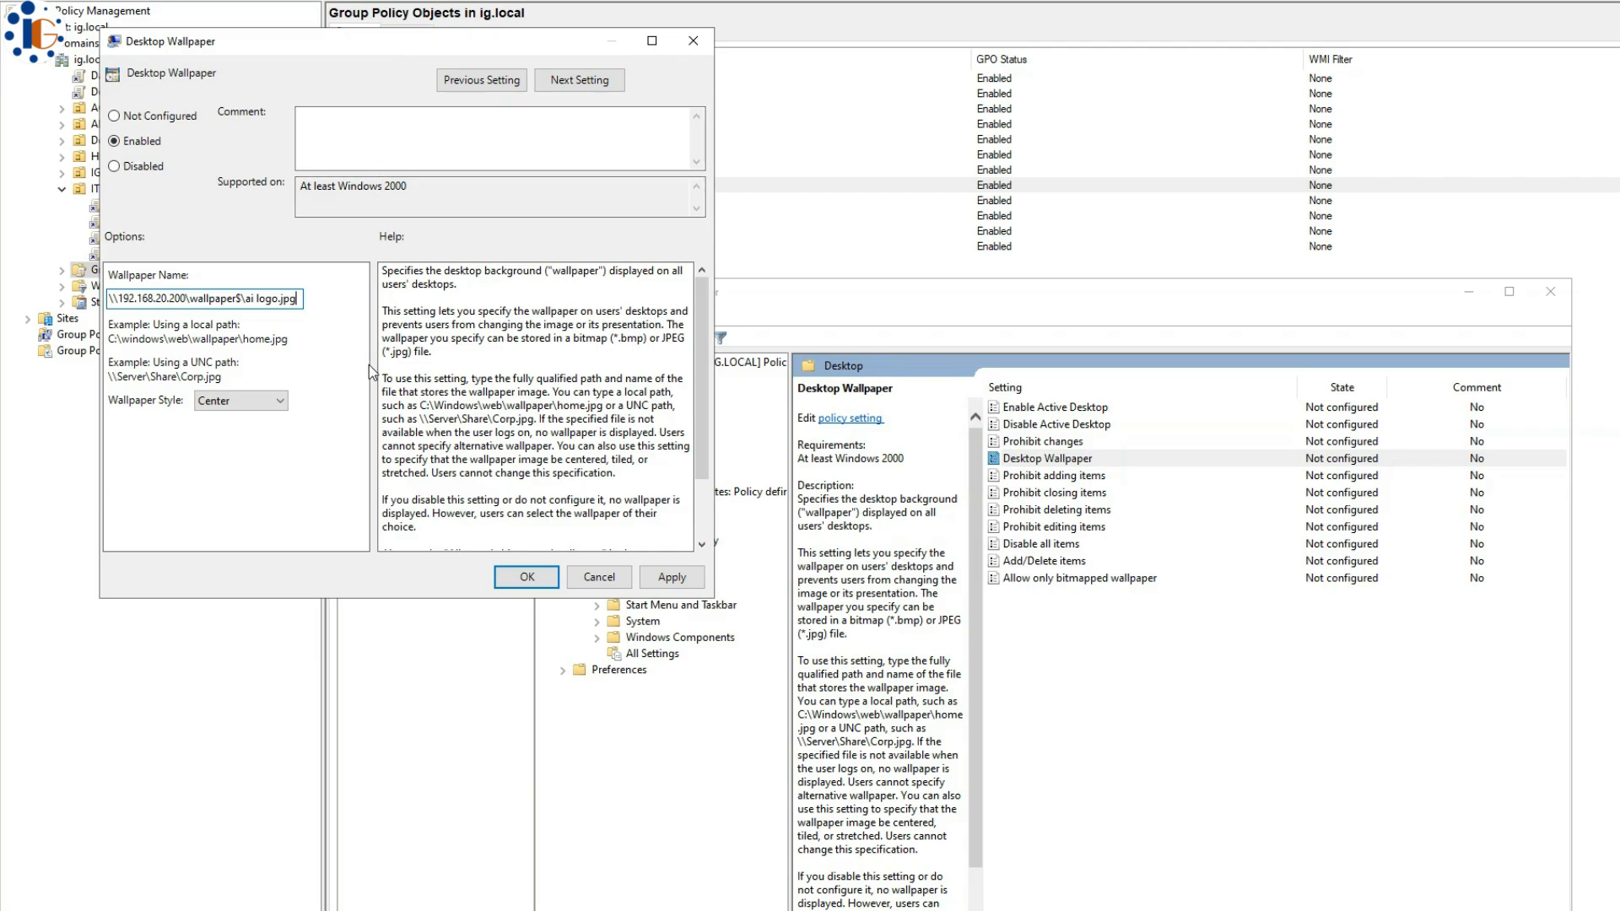
click(236, 401)
click(226, 447)
click(527, 577)
double_click(1042, 441)
click(155, 169)
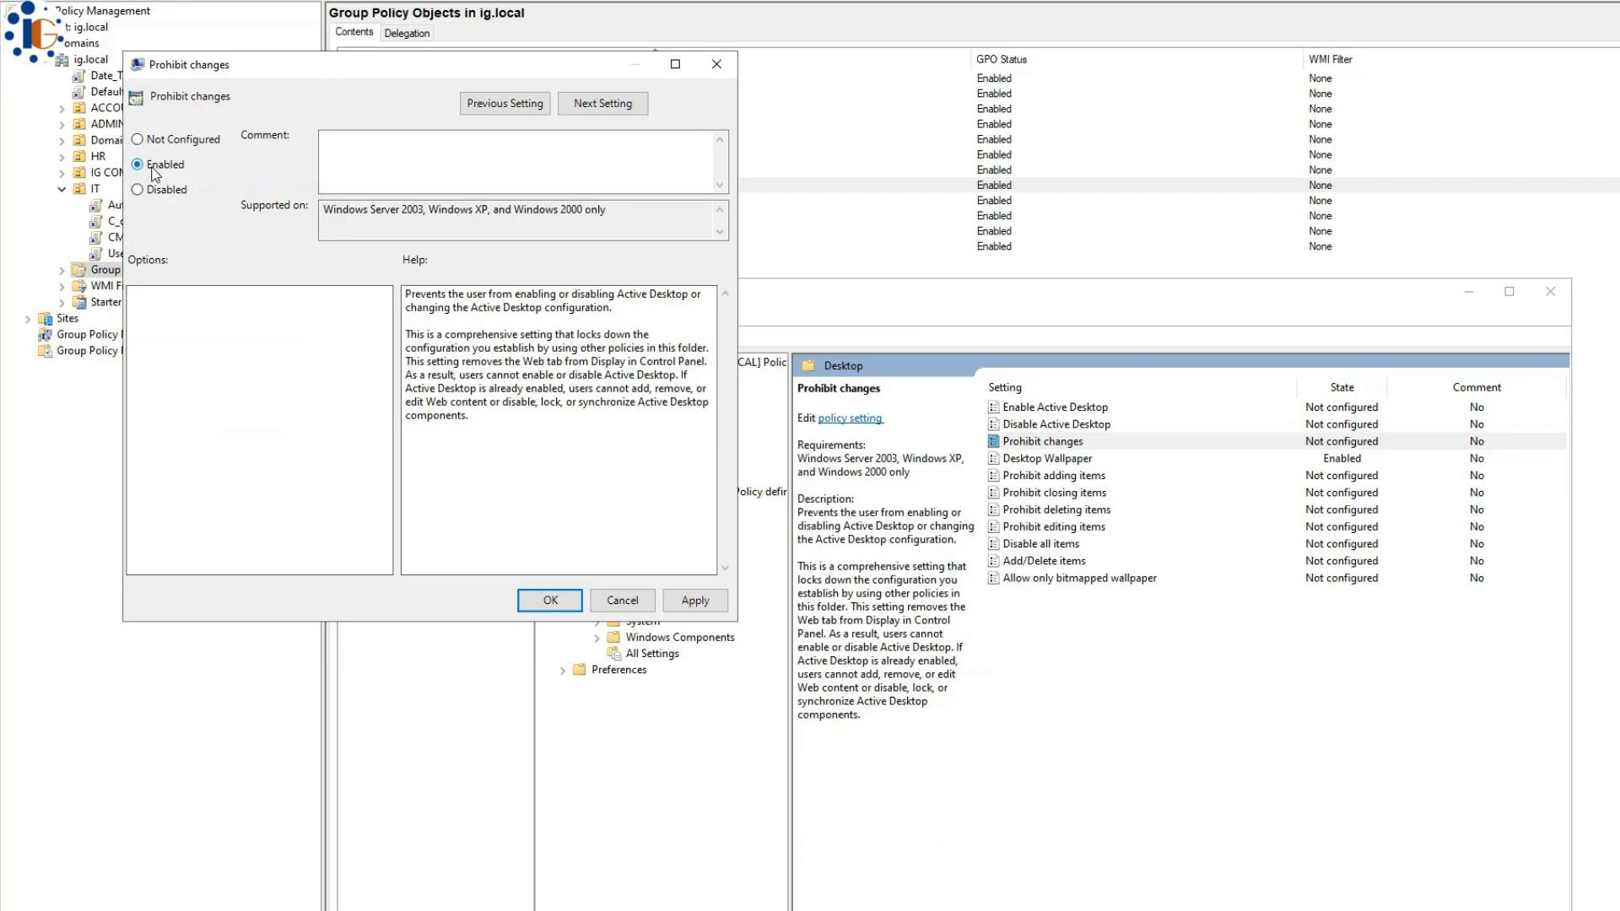
- Apply the Prohibit changes setting and browse to C:\Windows\PolicyDefinitions and its en-US folder
click(551, 600)
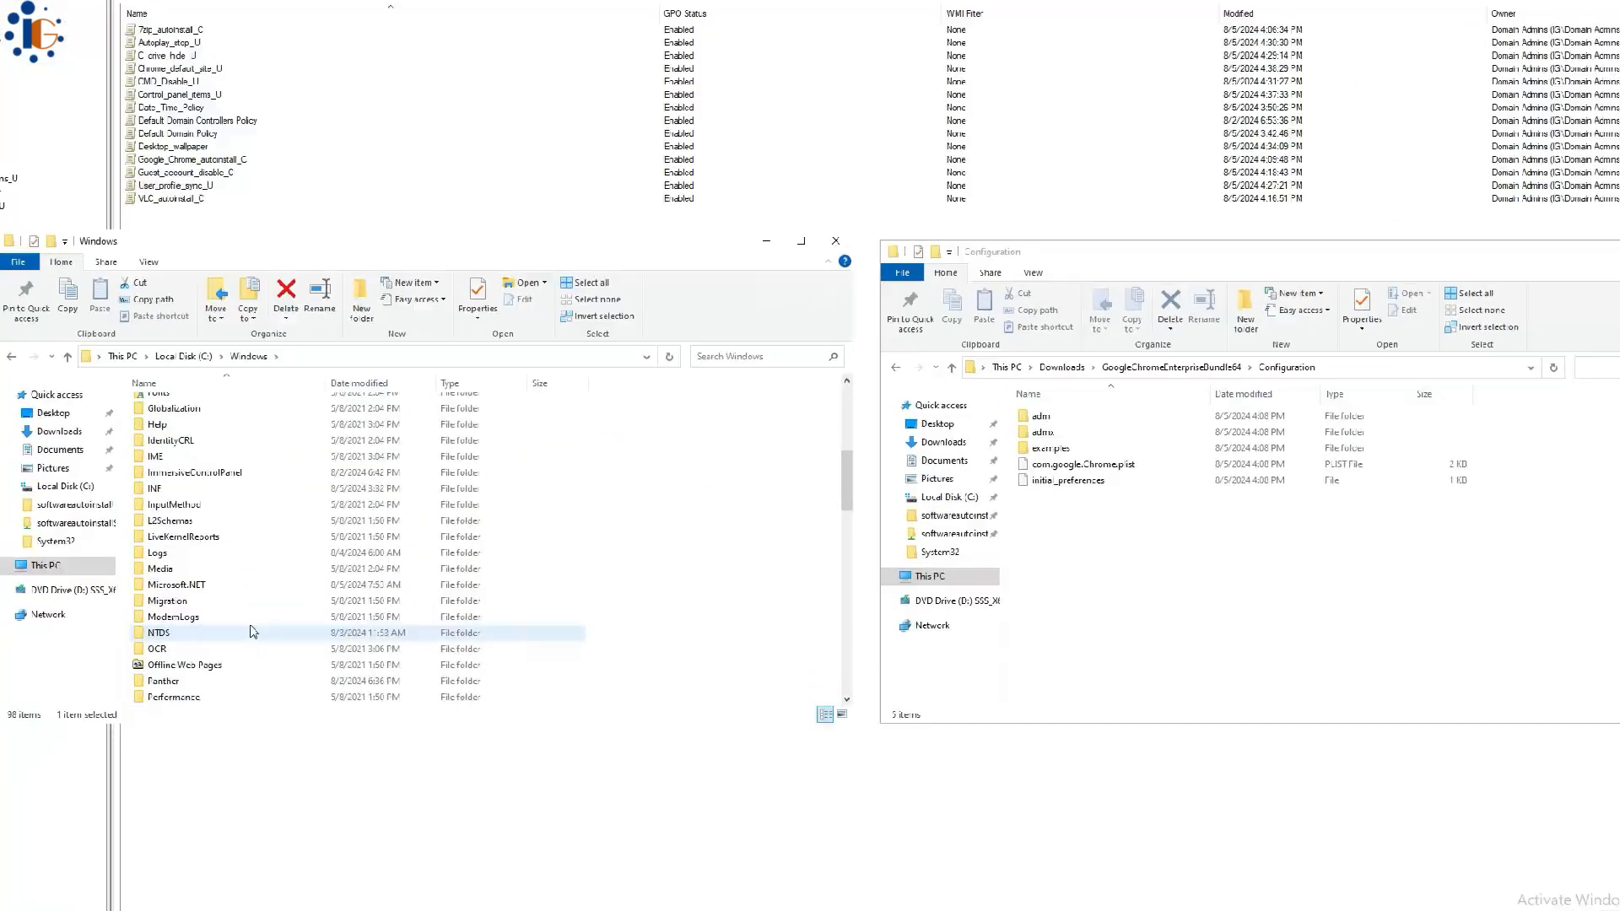
scroll(184, 645, down, 5)
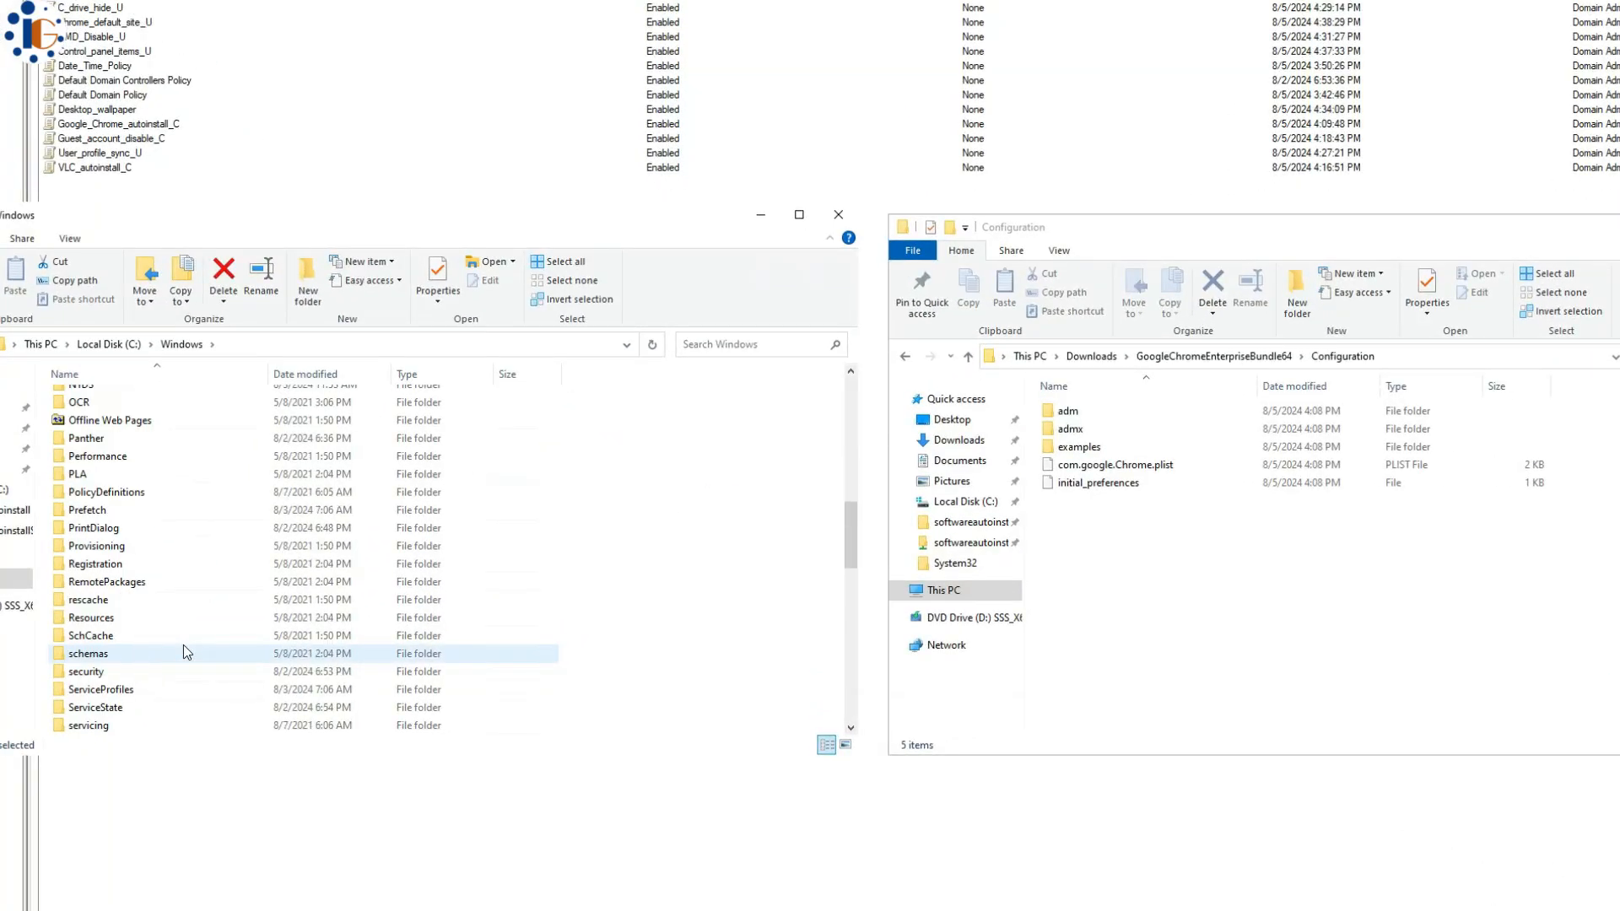
double_click(106, 491)
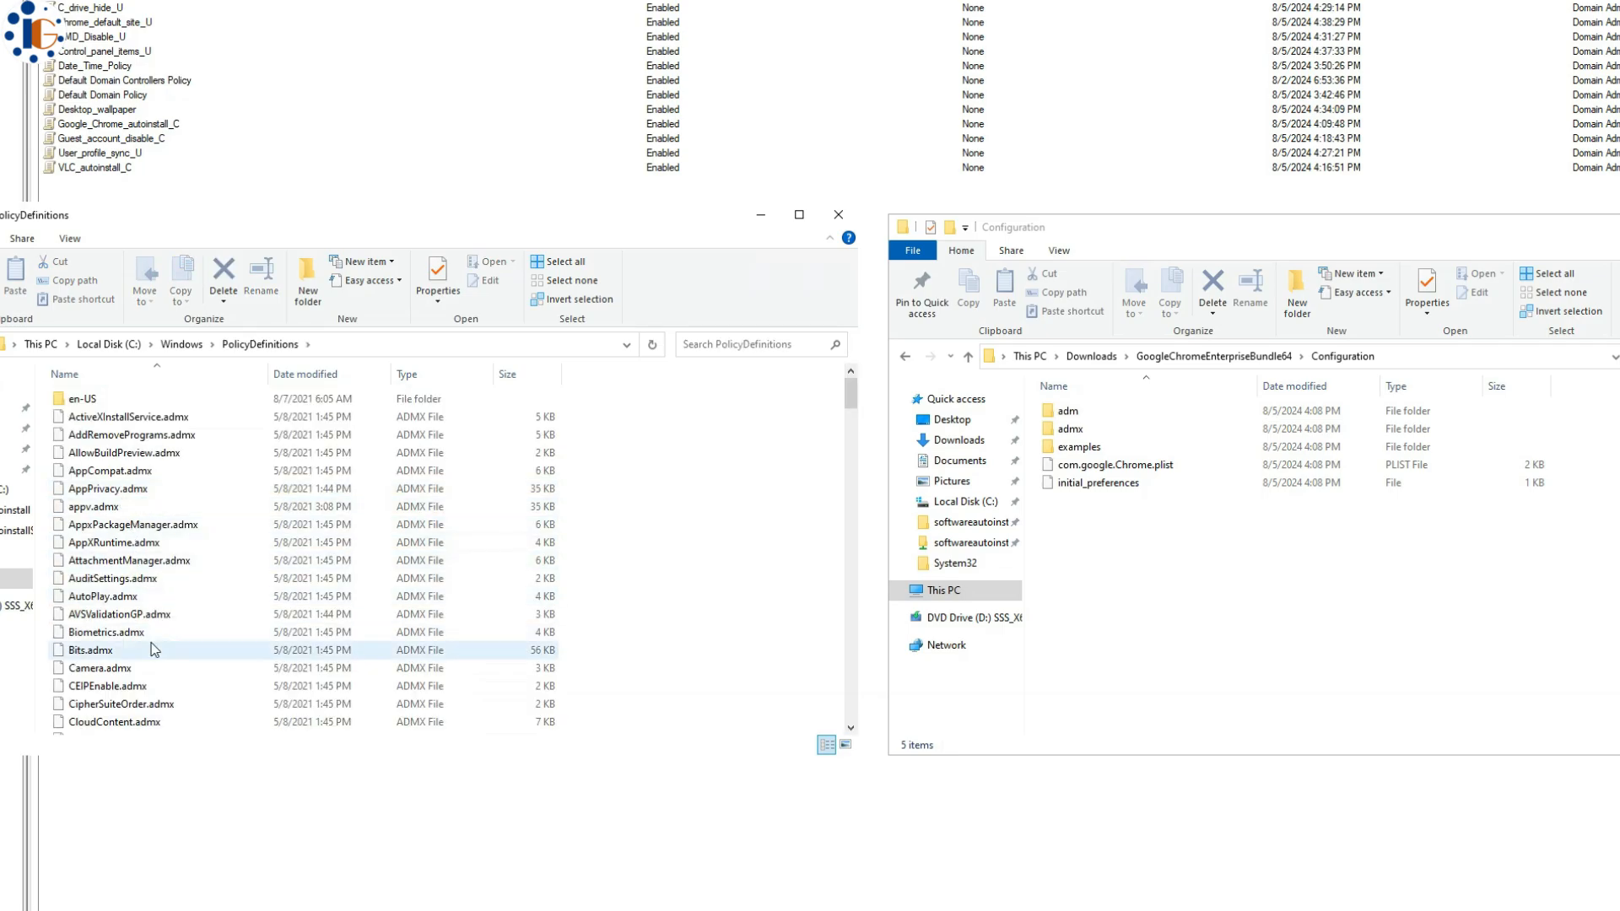
double_click(163, 400)
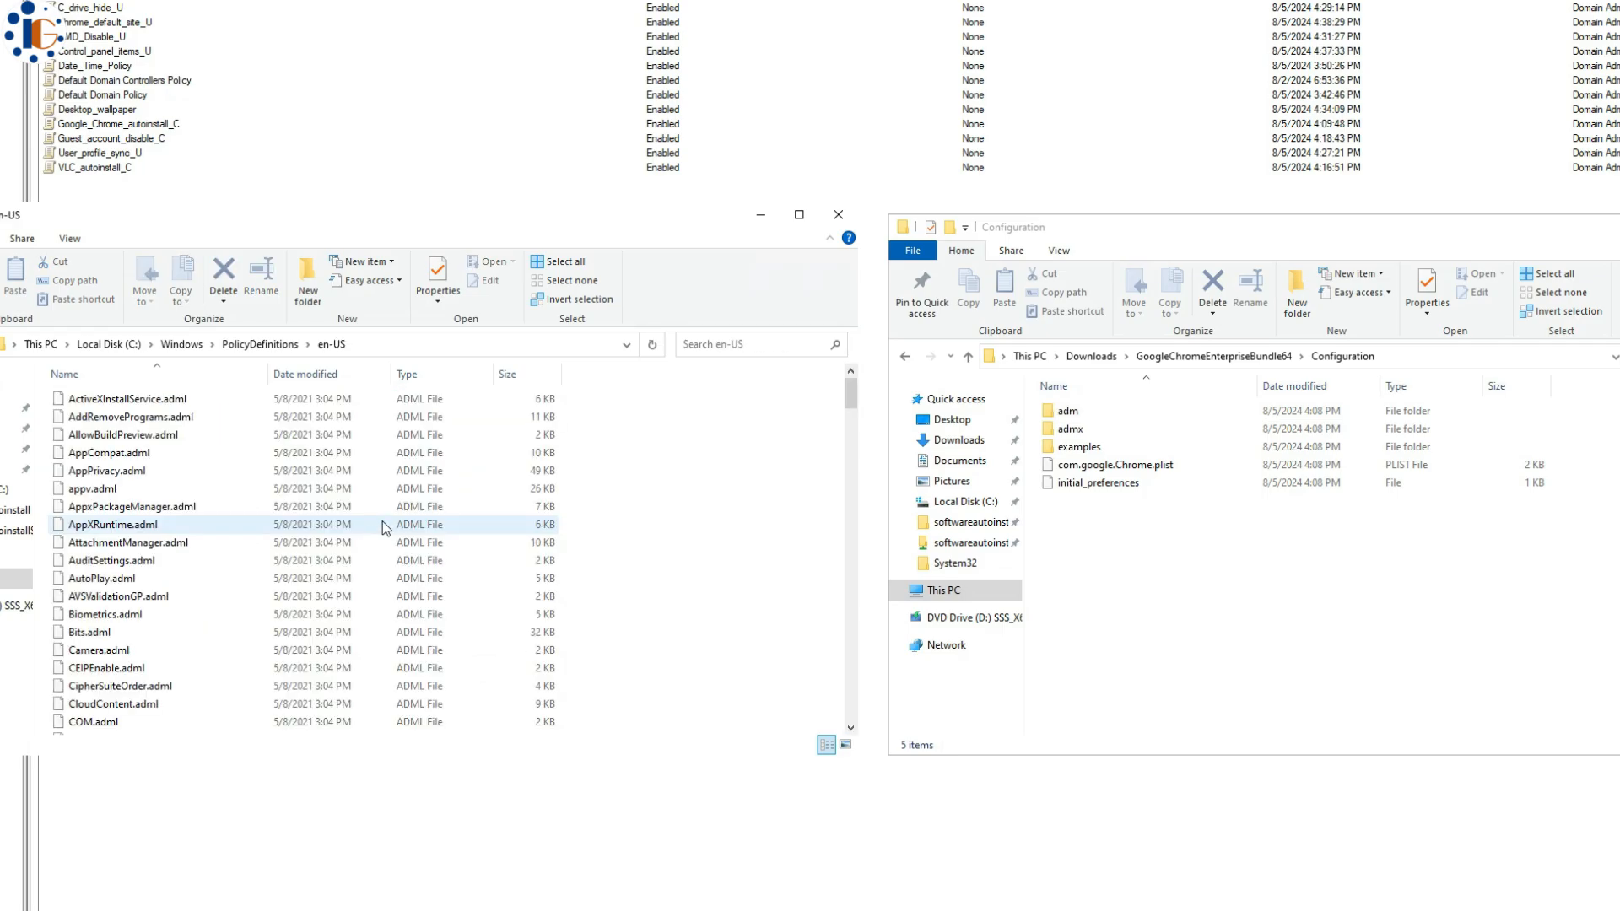
click(440, 439)
click(288, 345)
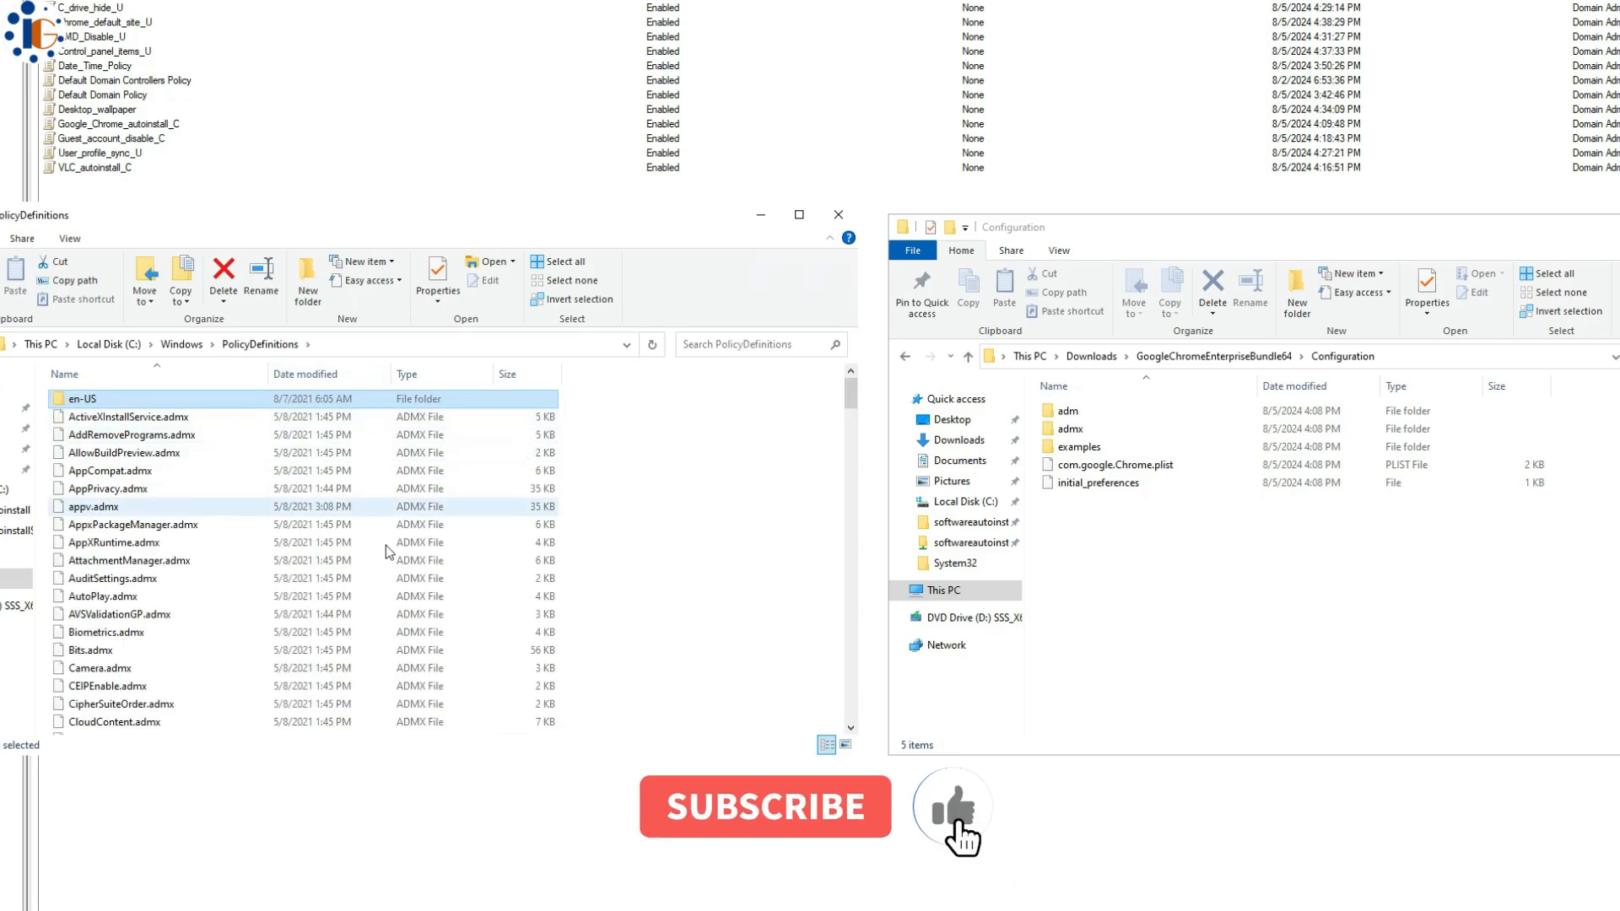
- Copy the six Chrome .adml files from admx\en-US into PolicyDefinitions\en-US
click(1140, 500)
double_click(1069, 428)
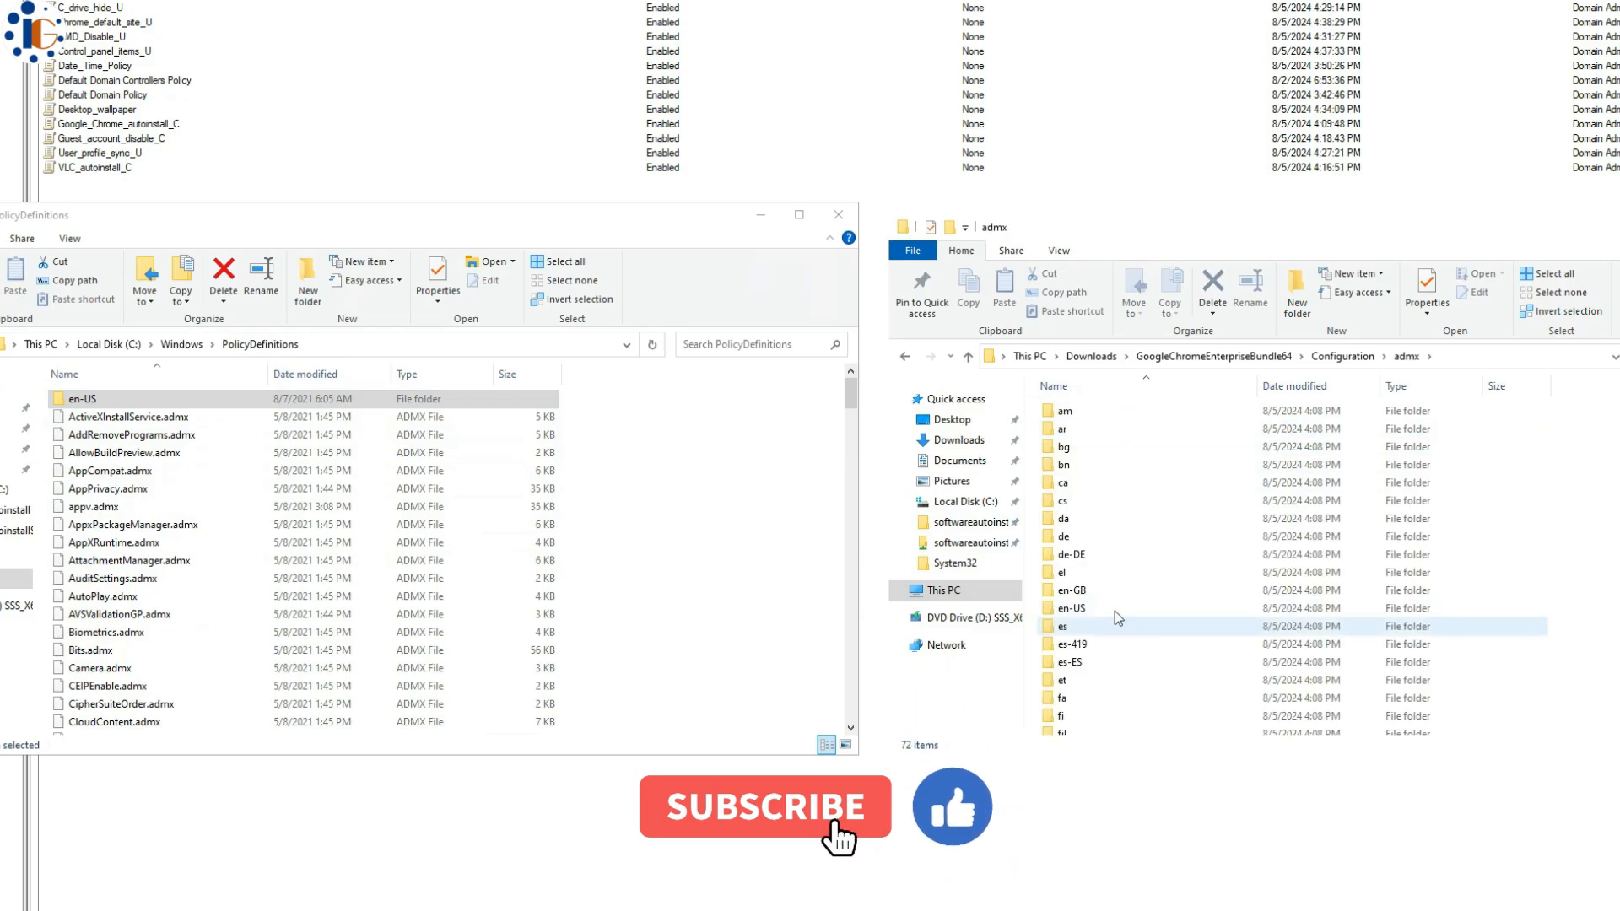
click(1097, 609)
double_click(1097, 609)
drag(1105, 550, 1132, 405)
right_click(1144, 447)
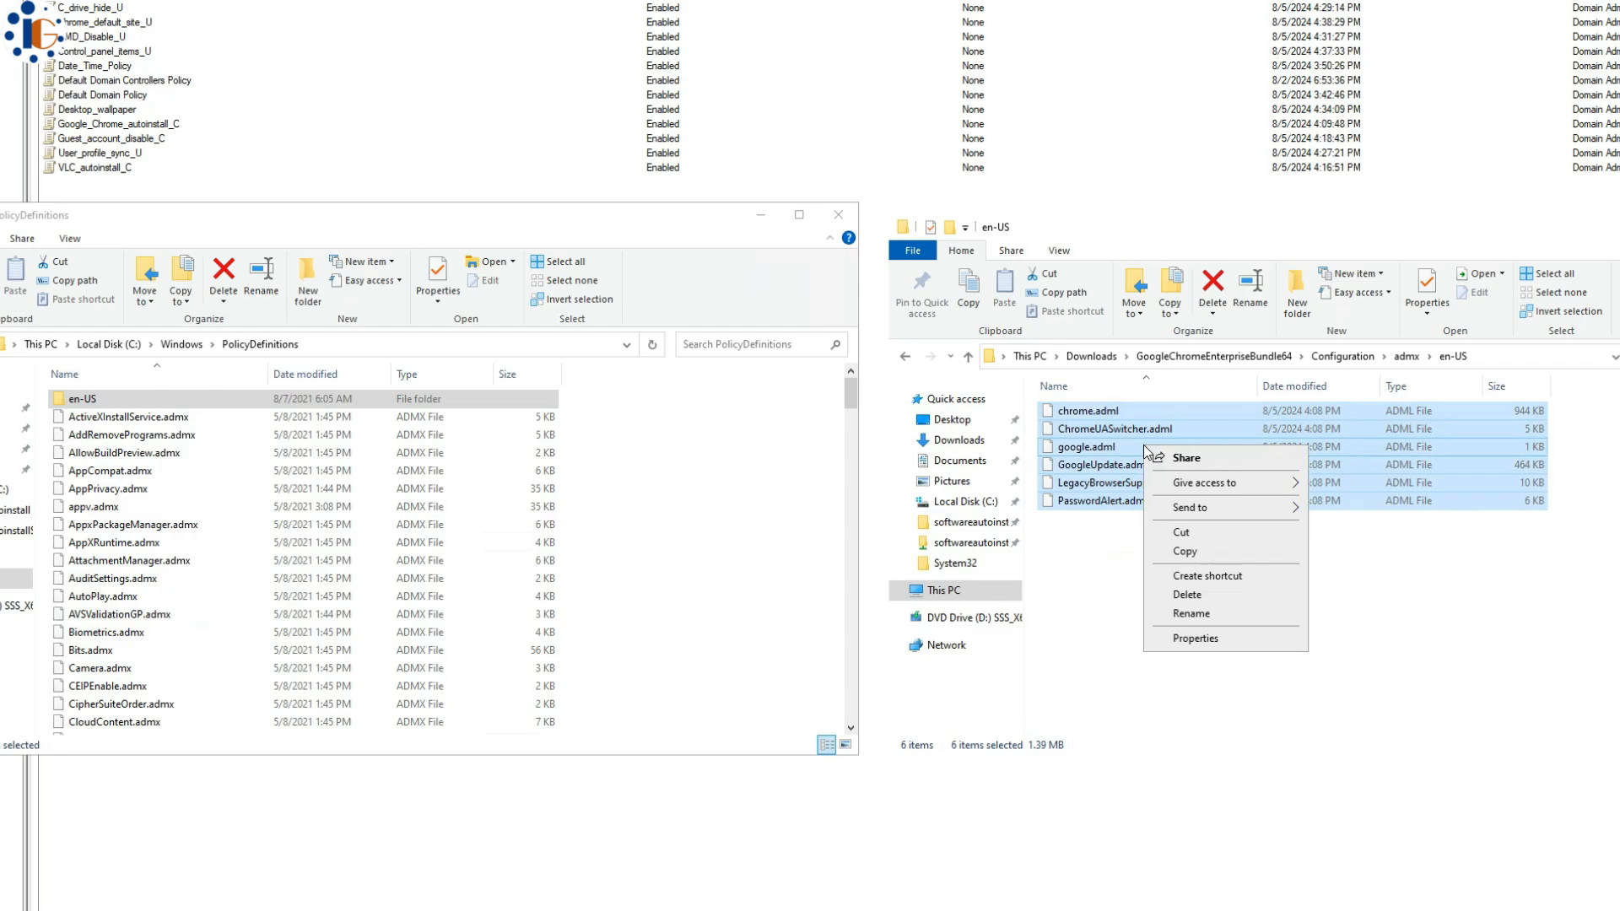
click(1212, 549)
click(210, 401)
double_click(209, 401)
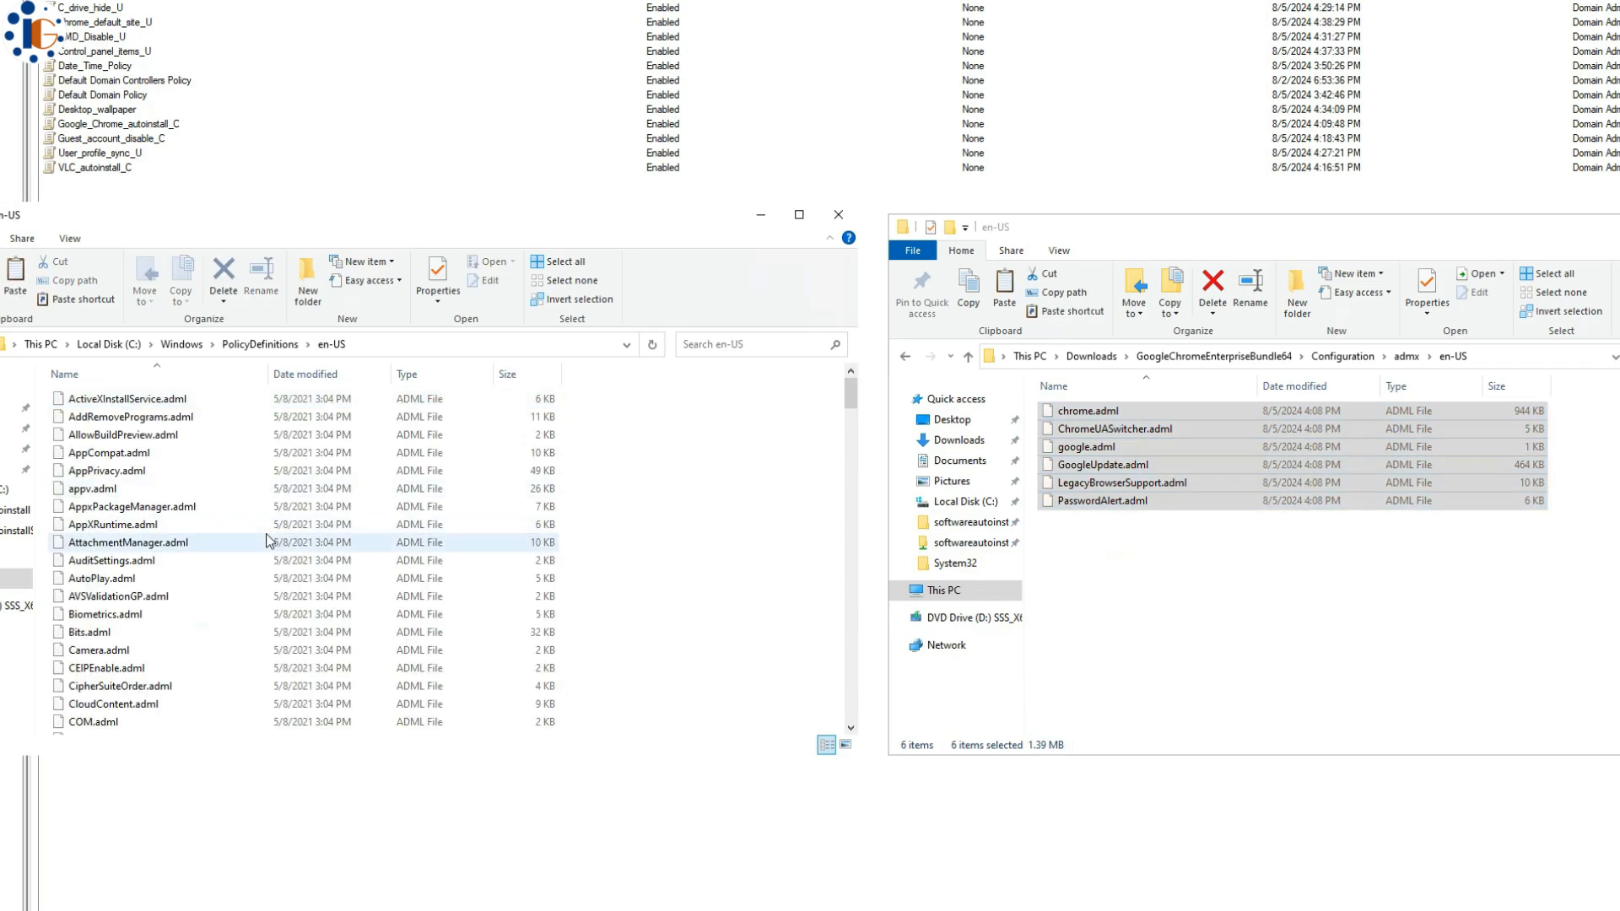
right_click(637, 469)
click(673, 588)
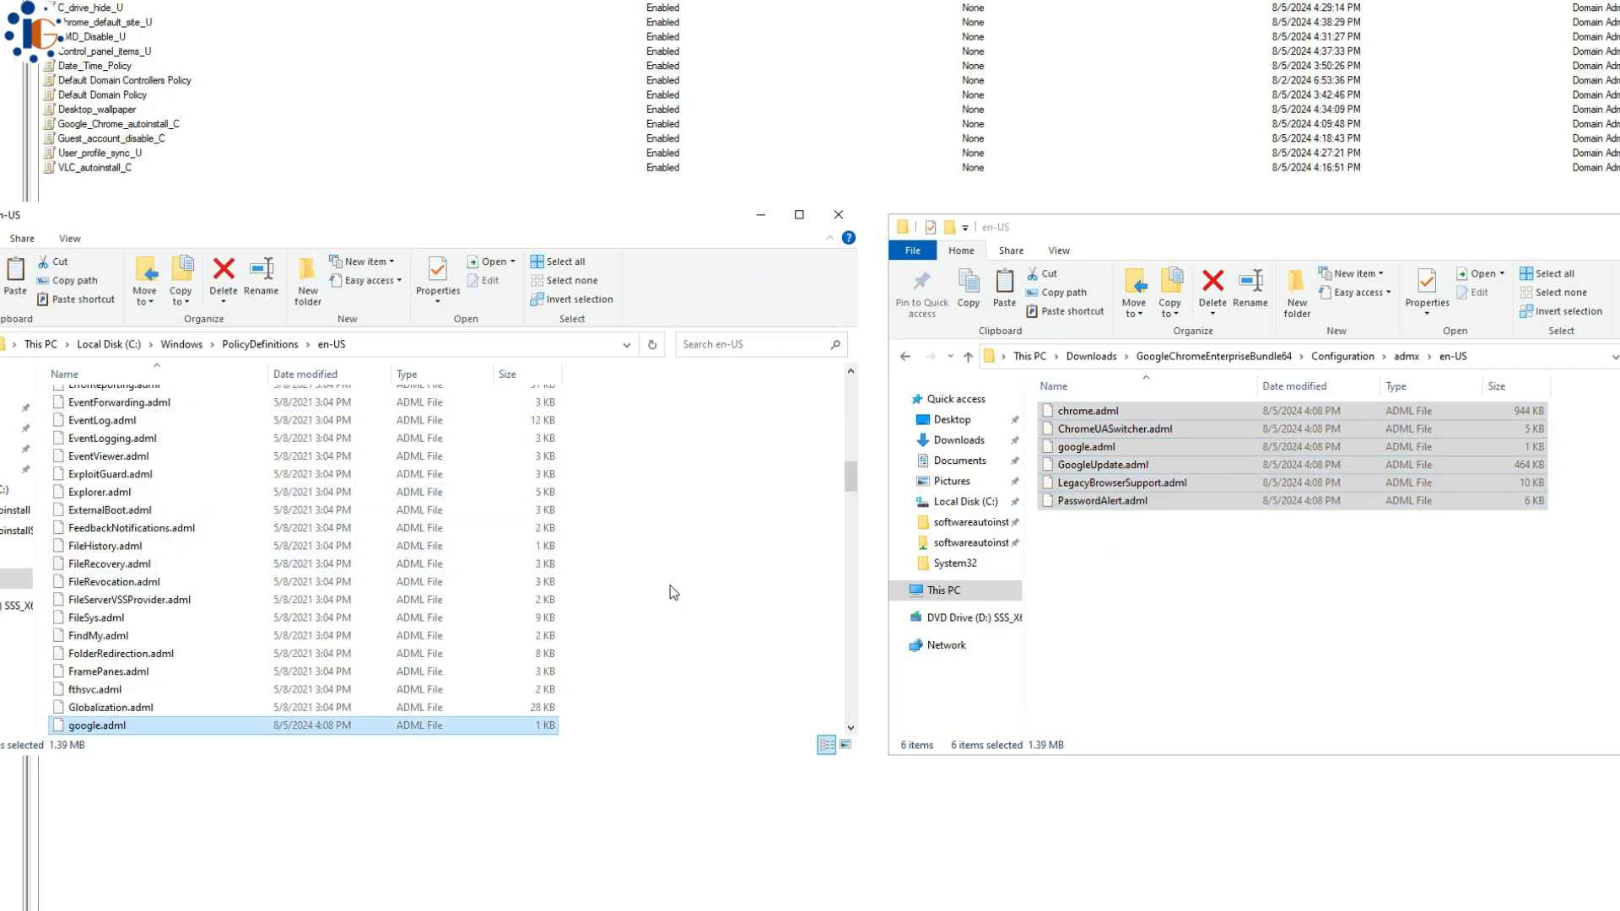
- Copy the six Chrome .admx files, chrome.admx through PasswordAlert.admx, into PolicyDefinitions
scroll(701, 575, down, 5)
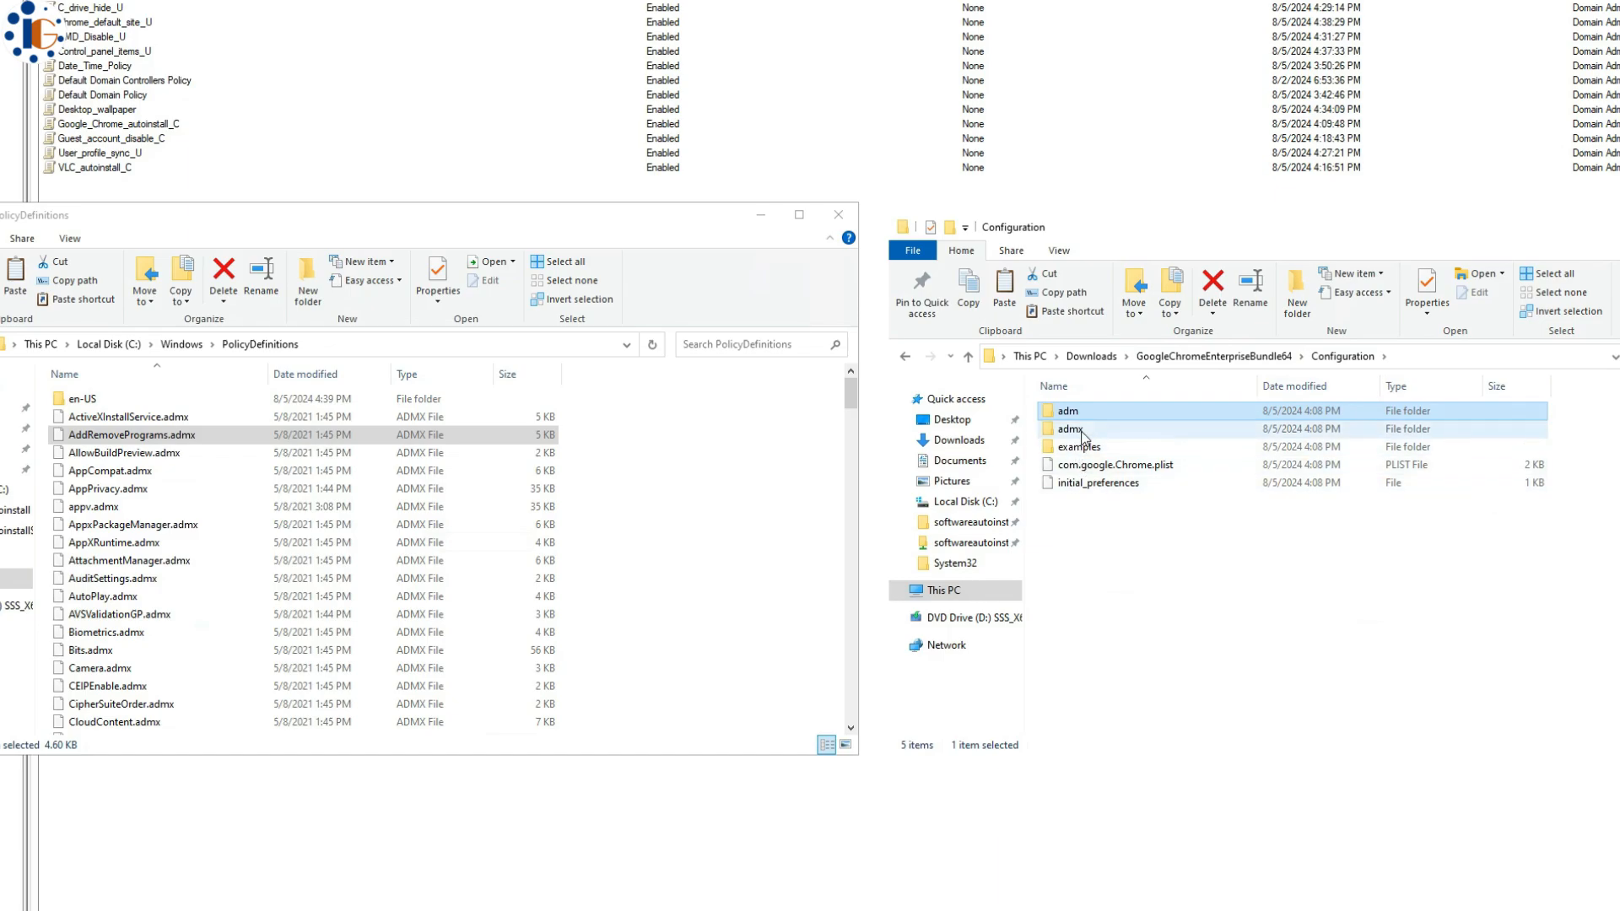
double_click(1084, 436)
scroll(1229, 650, down, 15)
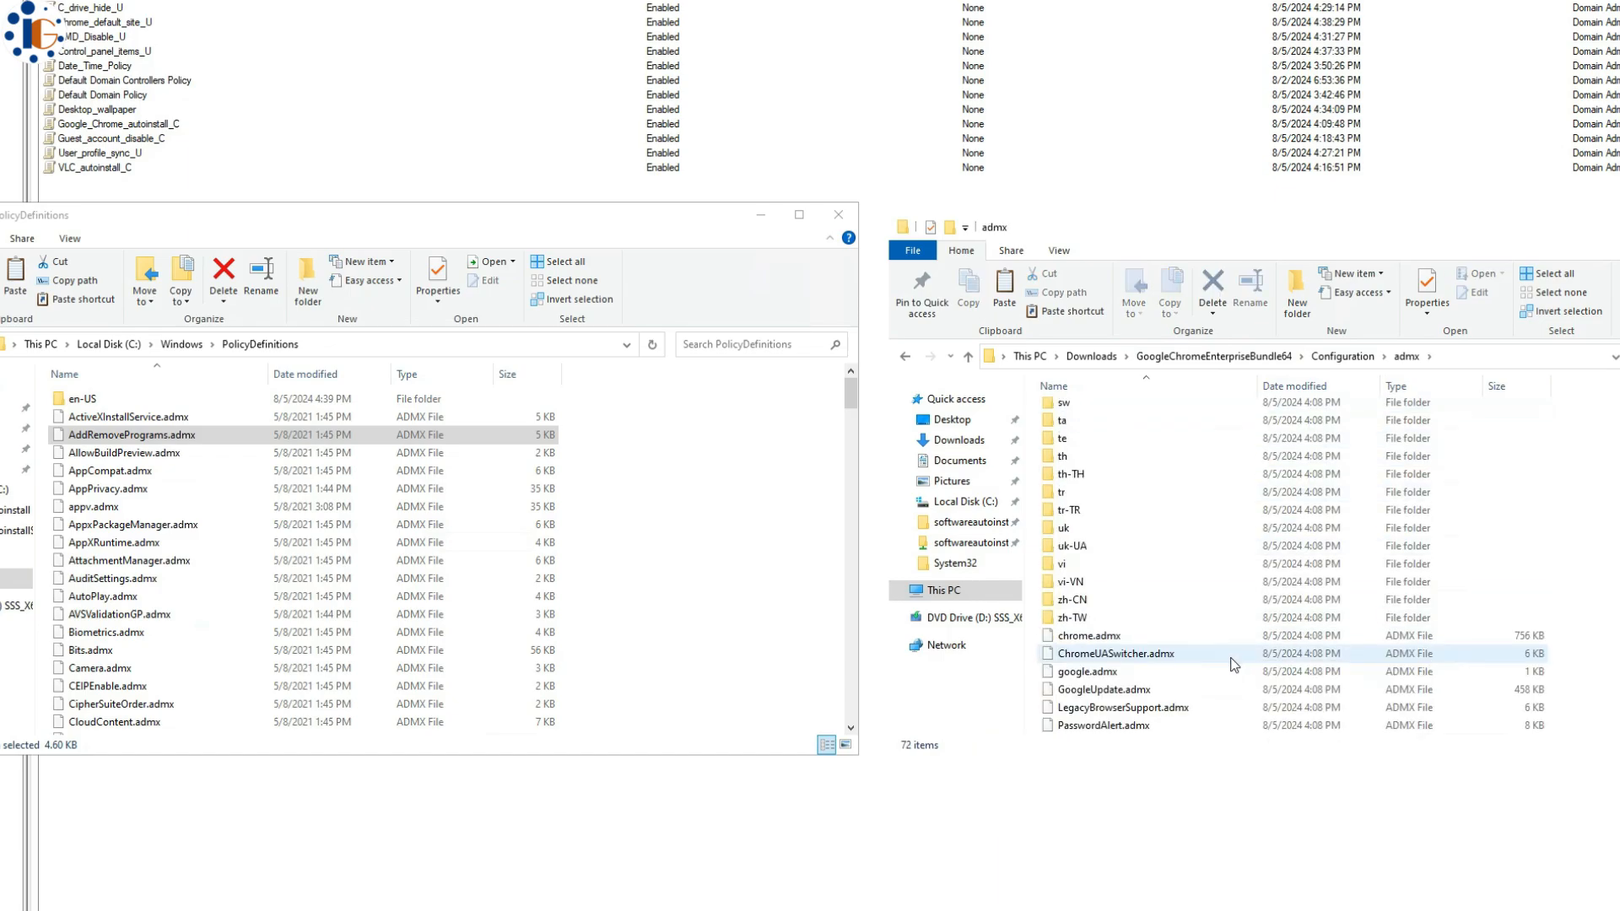
click(1224, 638)
key(shift+Down)
key(shift+Down)
key(shift+Down)
key(shift+Down)
key(shift+Down)
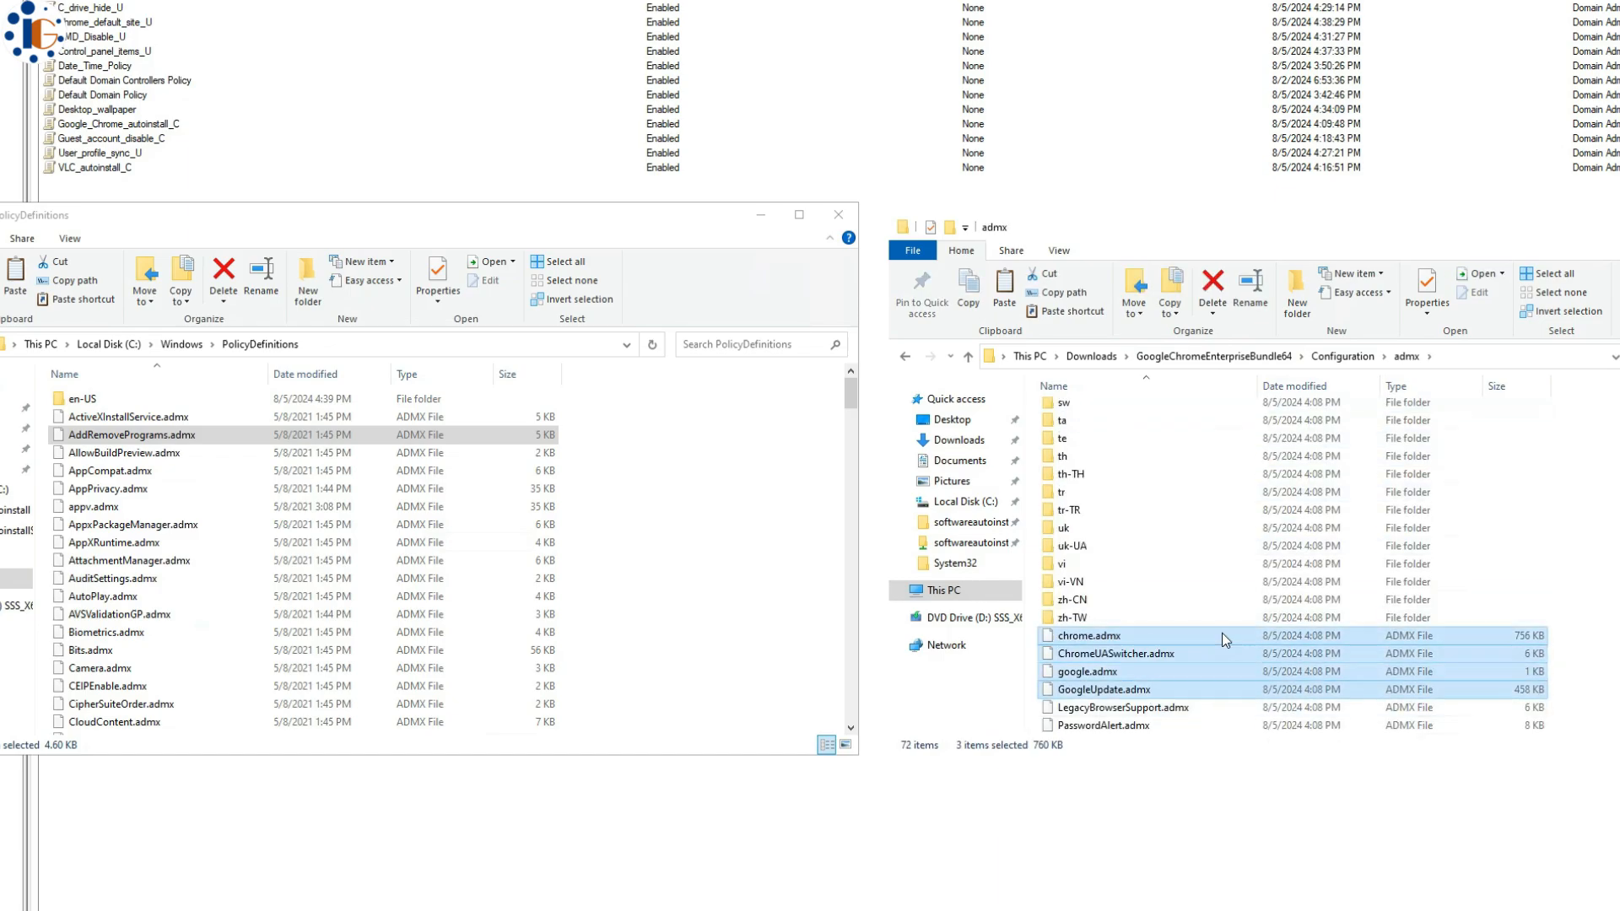
key(ctrl+c)
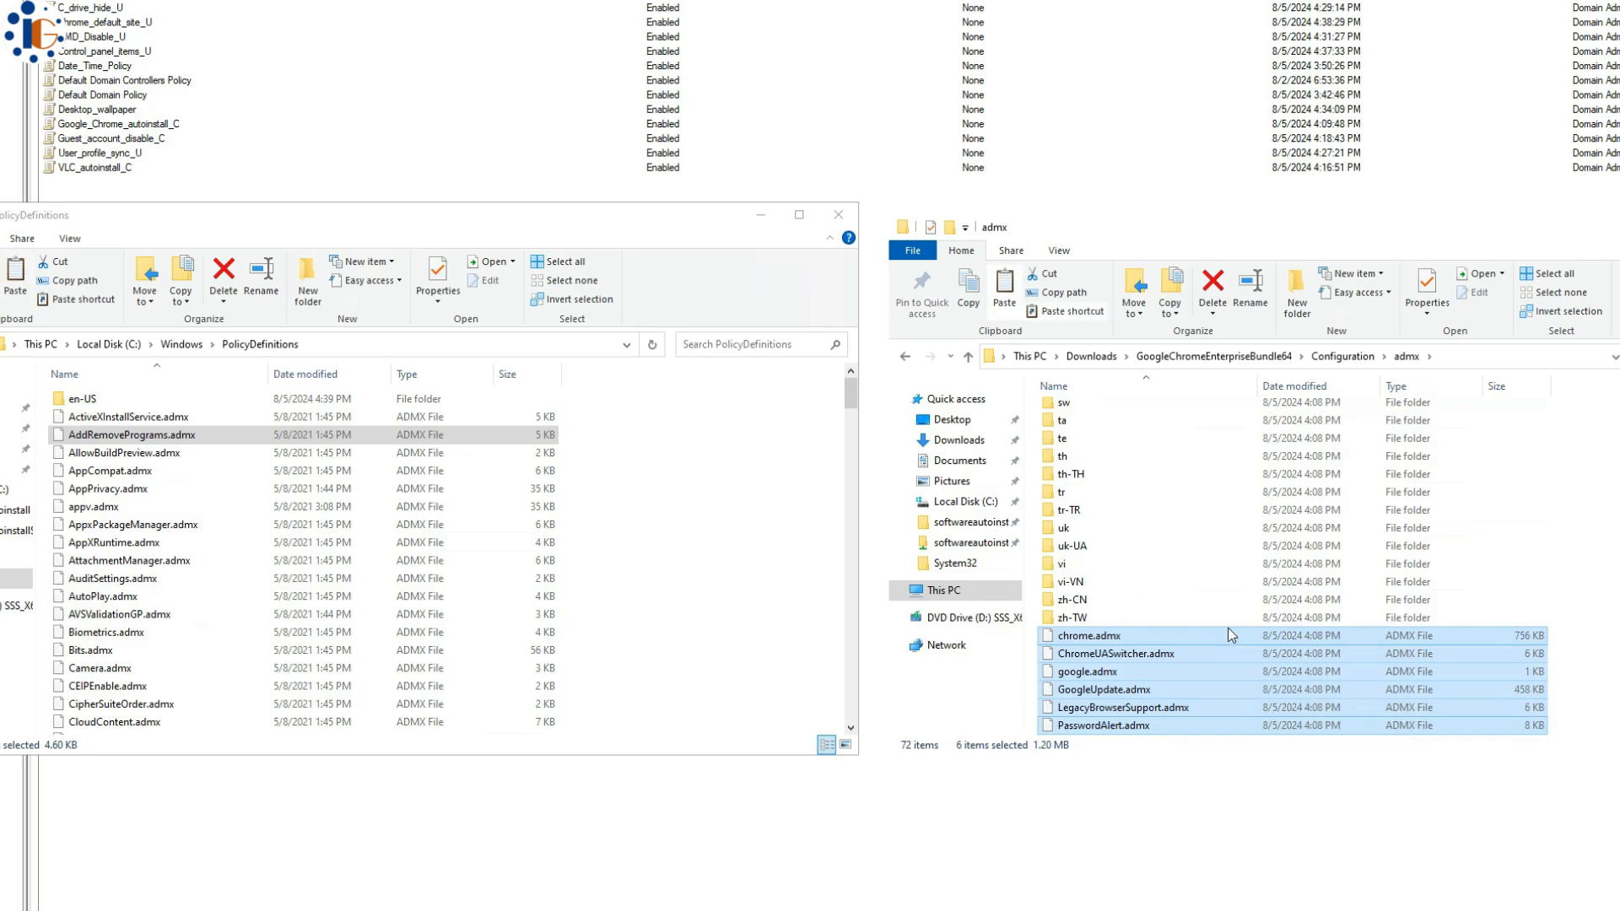
right_click(628, 453)
click(682, 570)
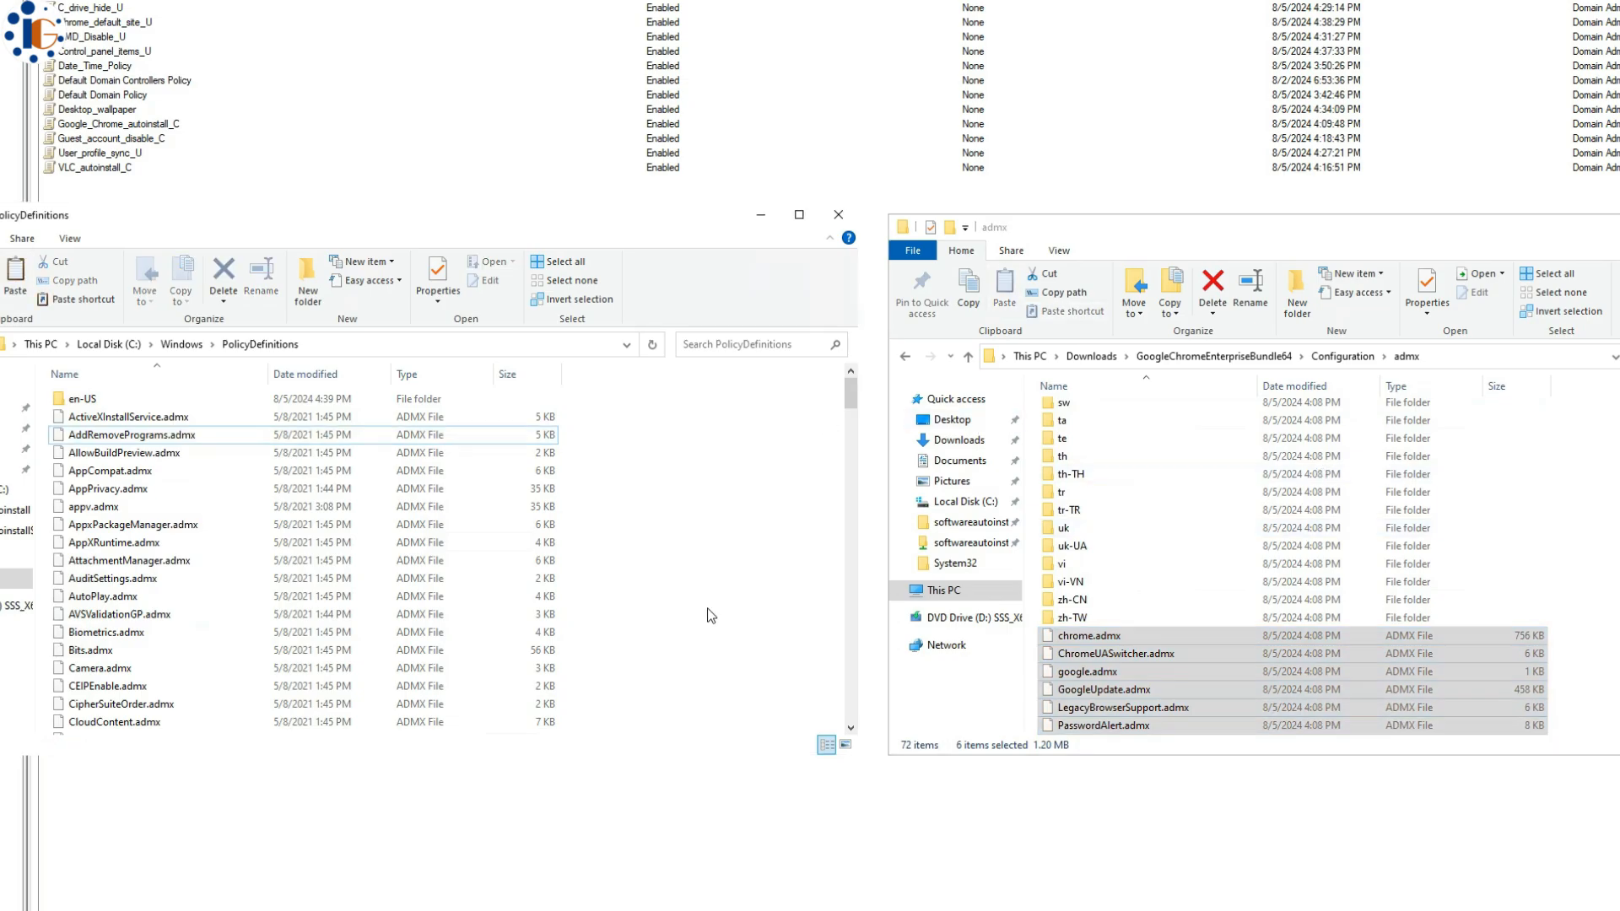
scroll(697, 599, down, 6)
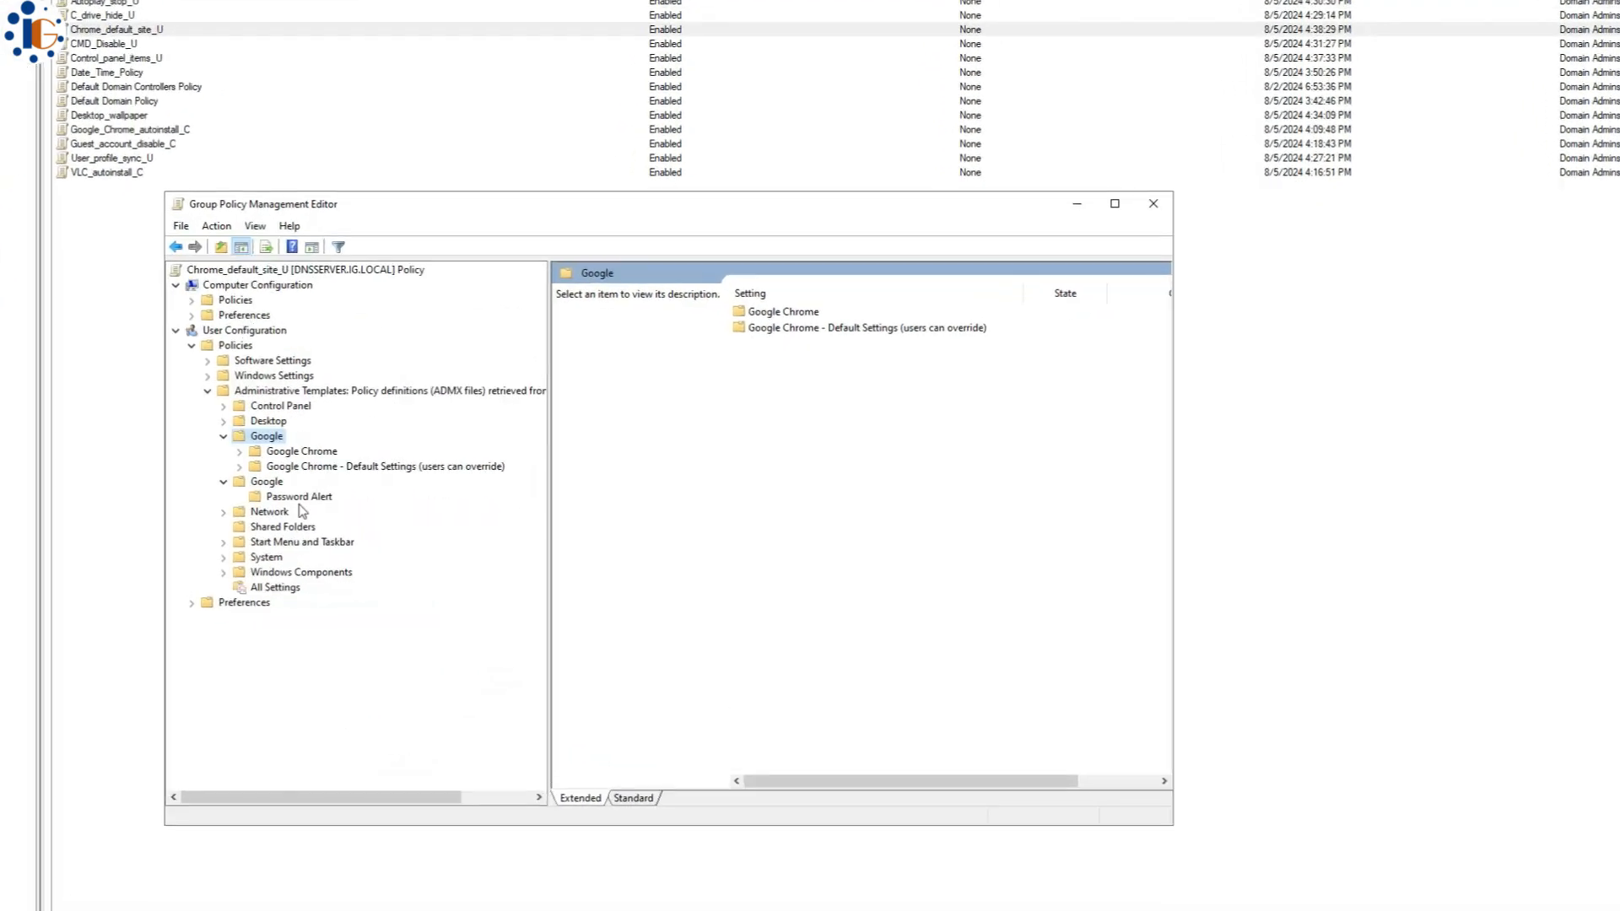
- Expand the Google Chrome policy folders and browse the Startup, Home page and New Tab page settings
click(320, 454)
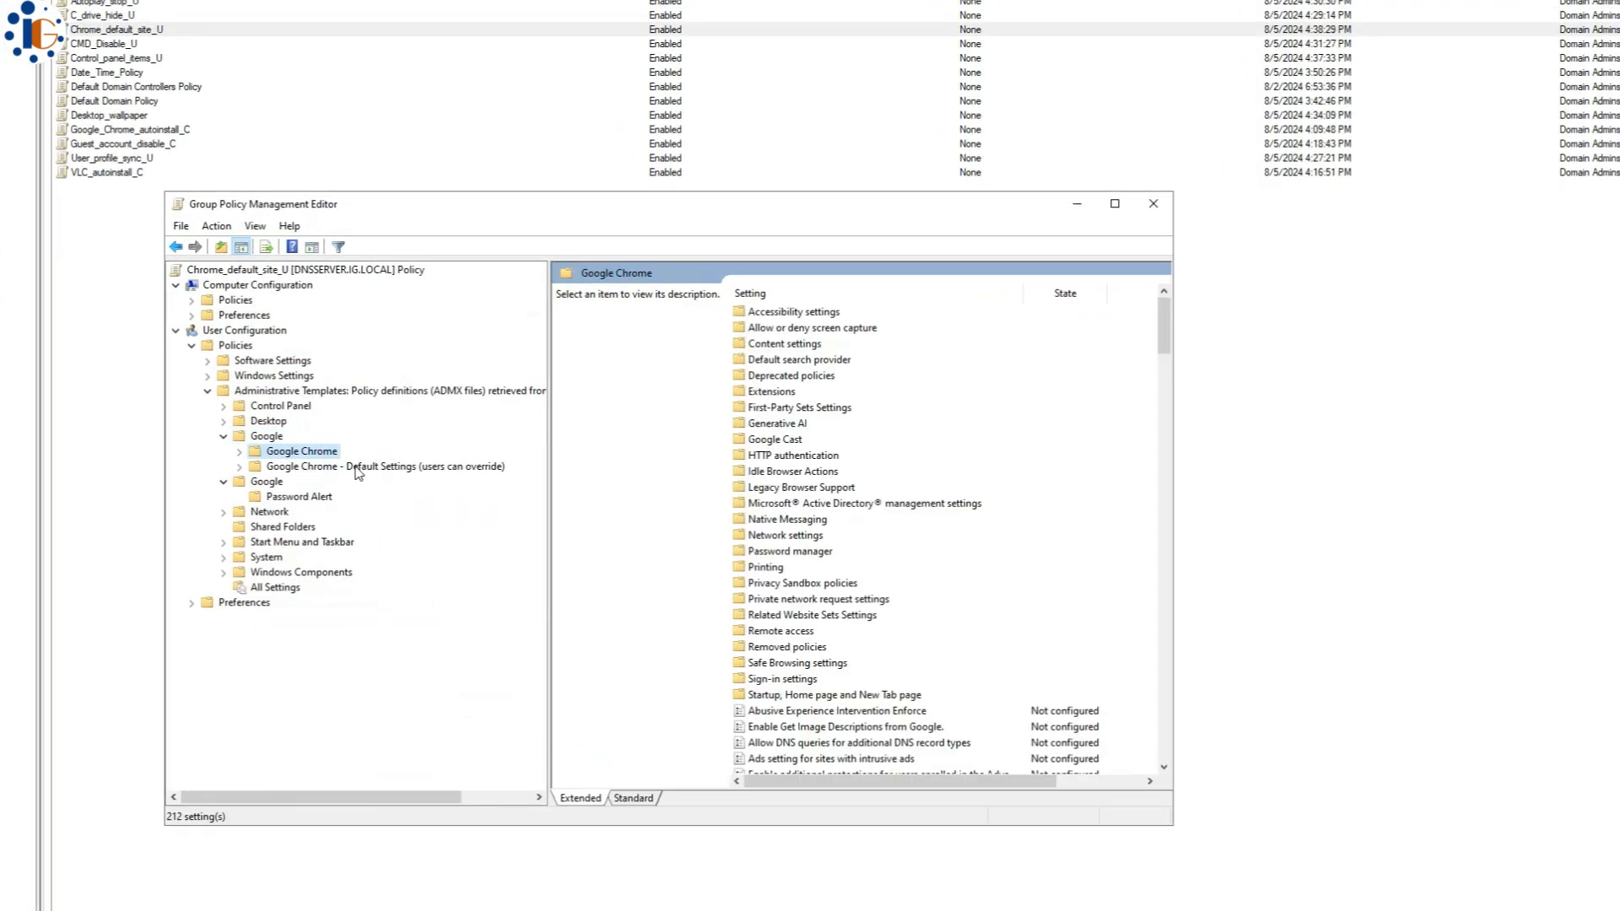
click(358, 468)
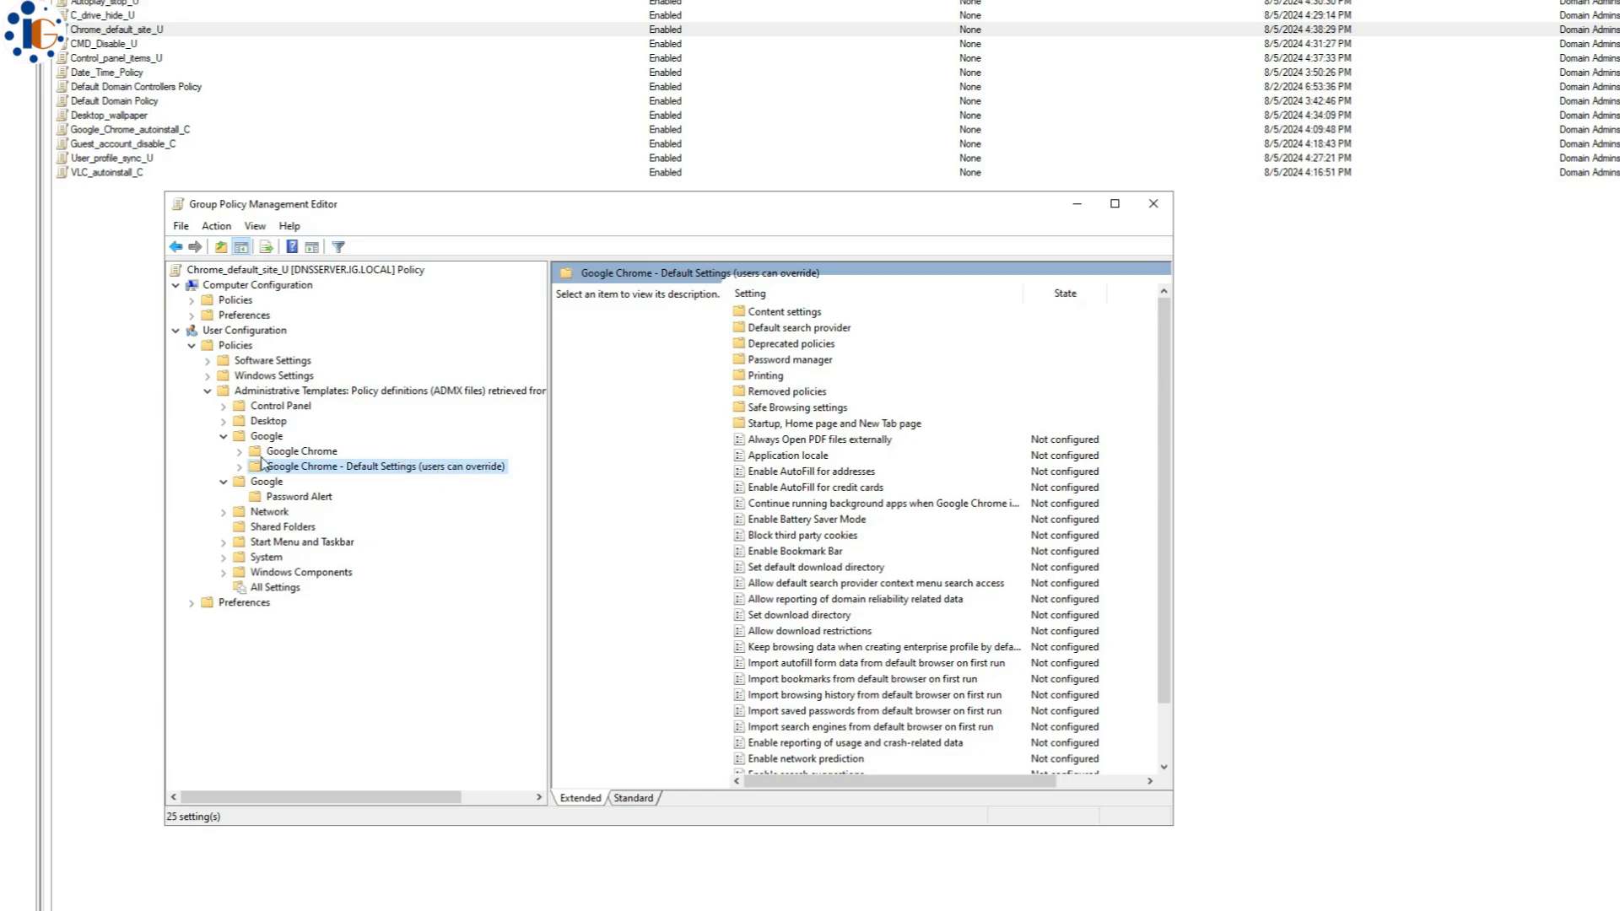
click(289, 453)
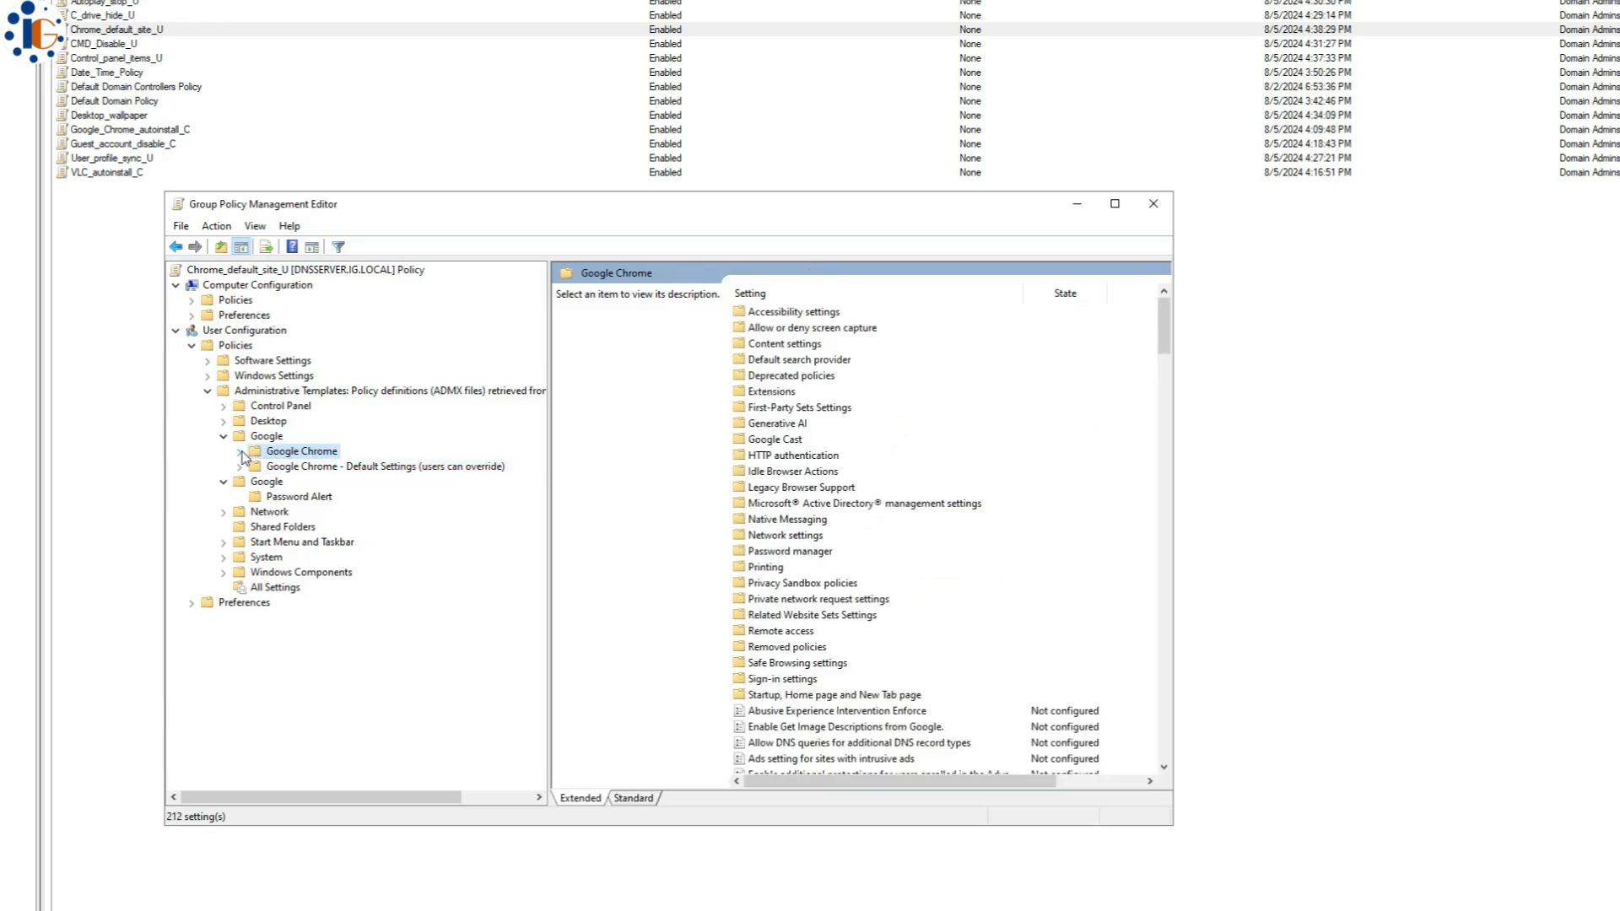
click(241, 453)
click(407, 725)
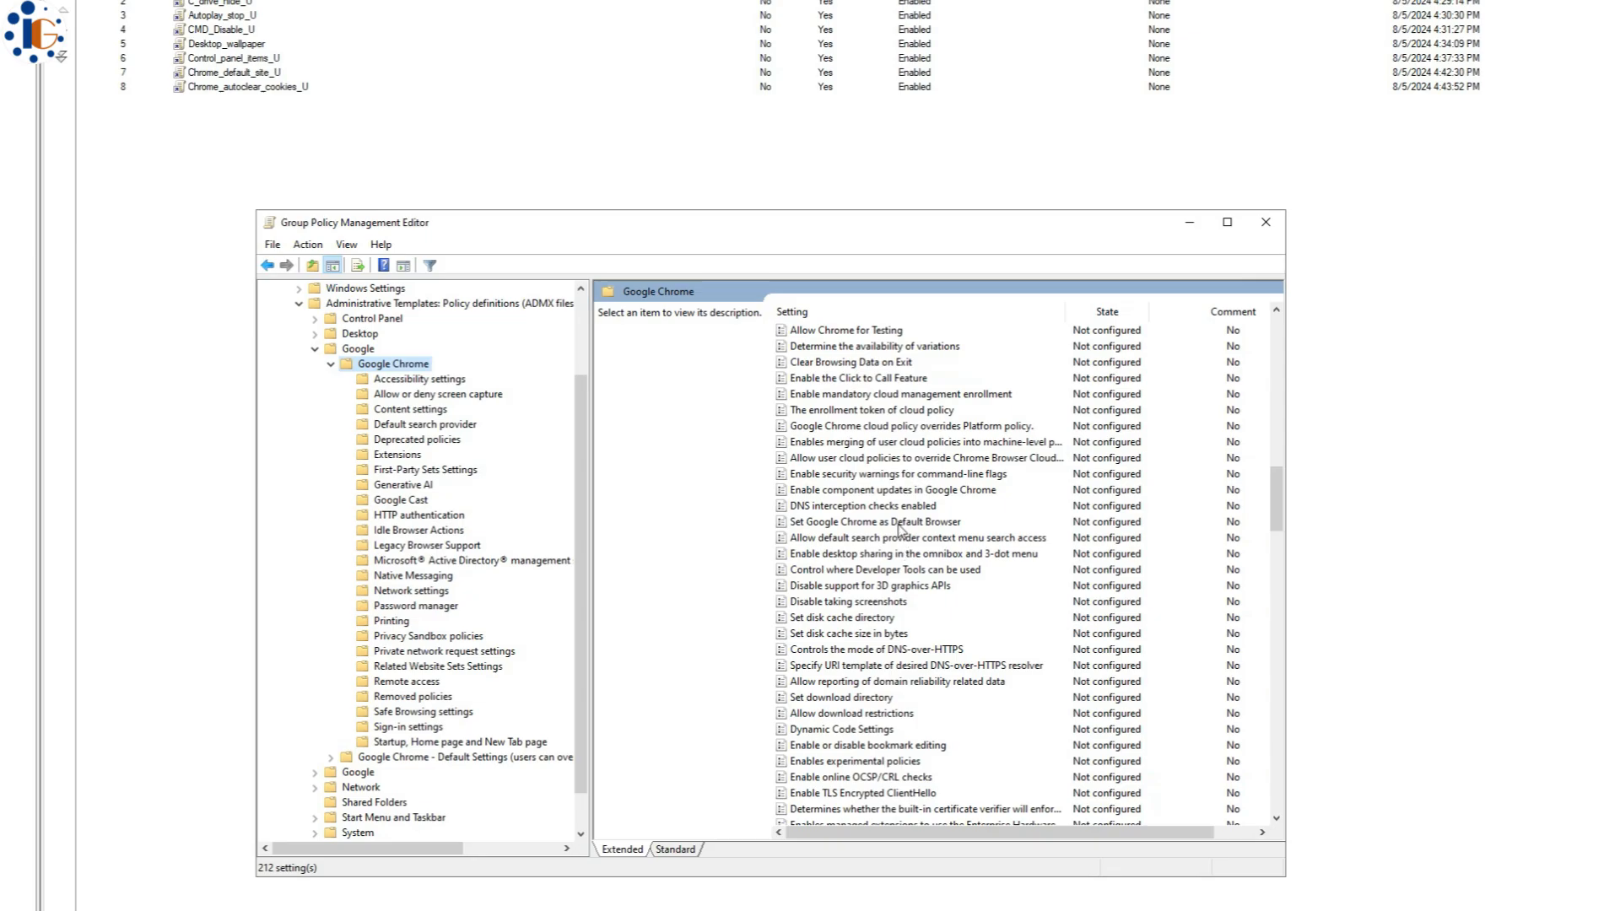
- In Clear Browsing Data on Exit, enter Cookies and cache as the data types to clear
click(901, 525)
text(cl)
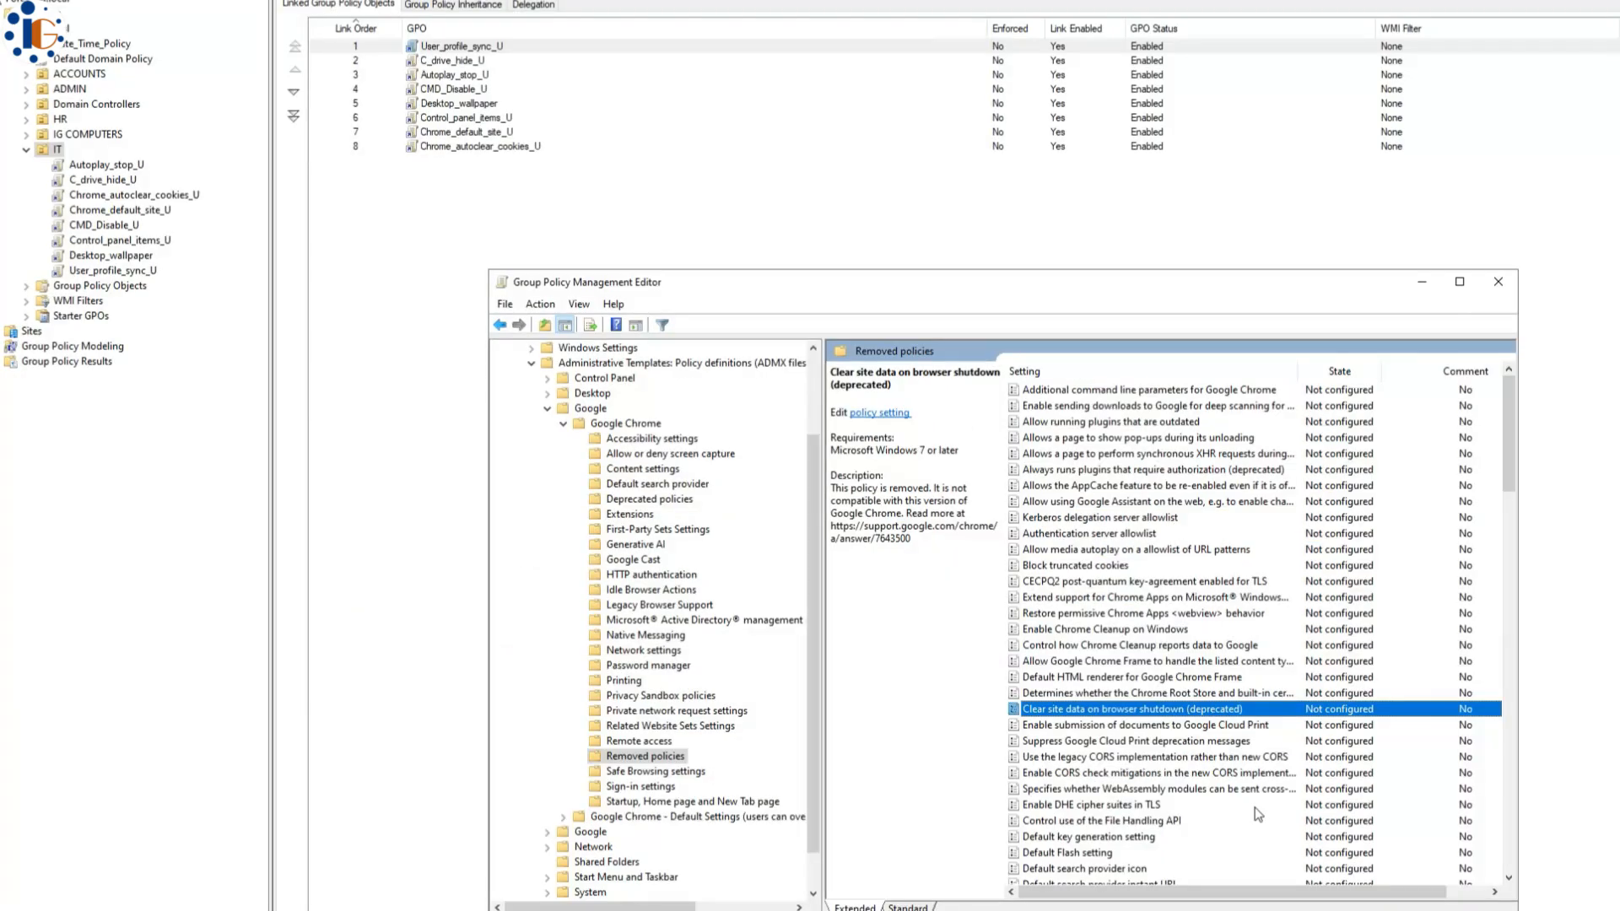
double_click(924, 651)
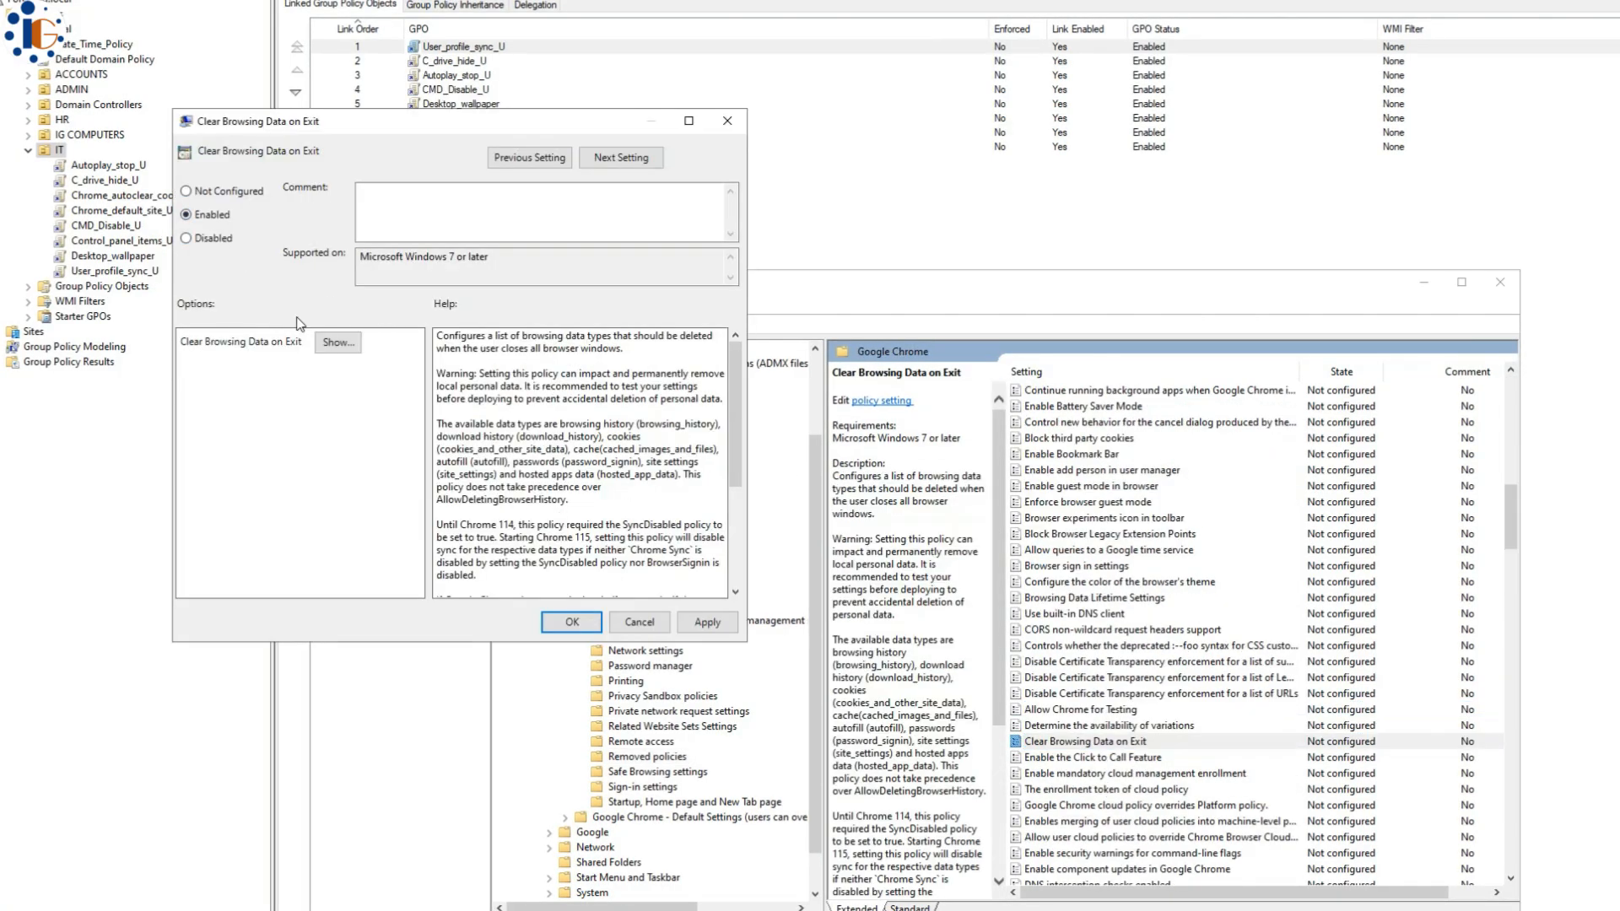
click(337, 342)
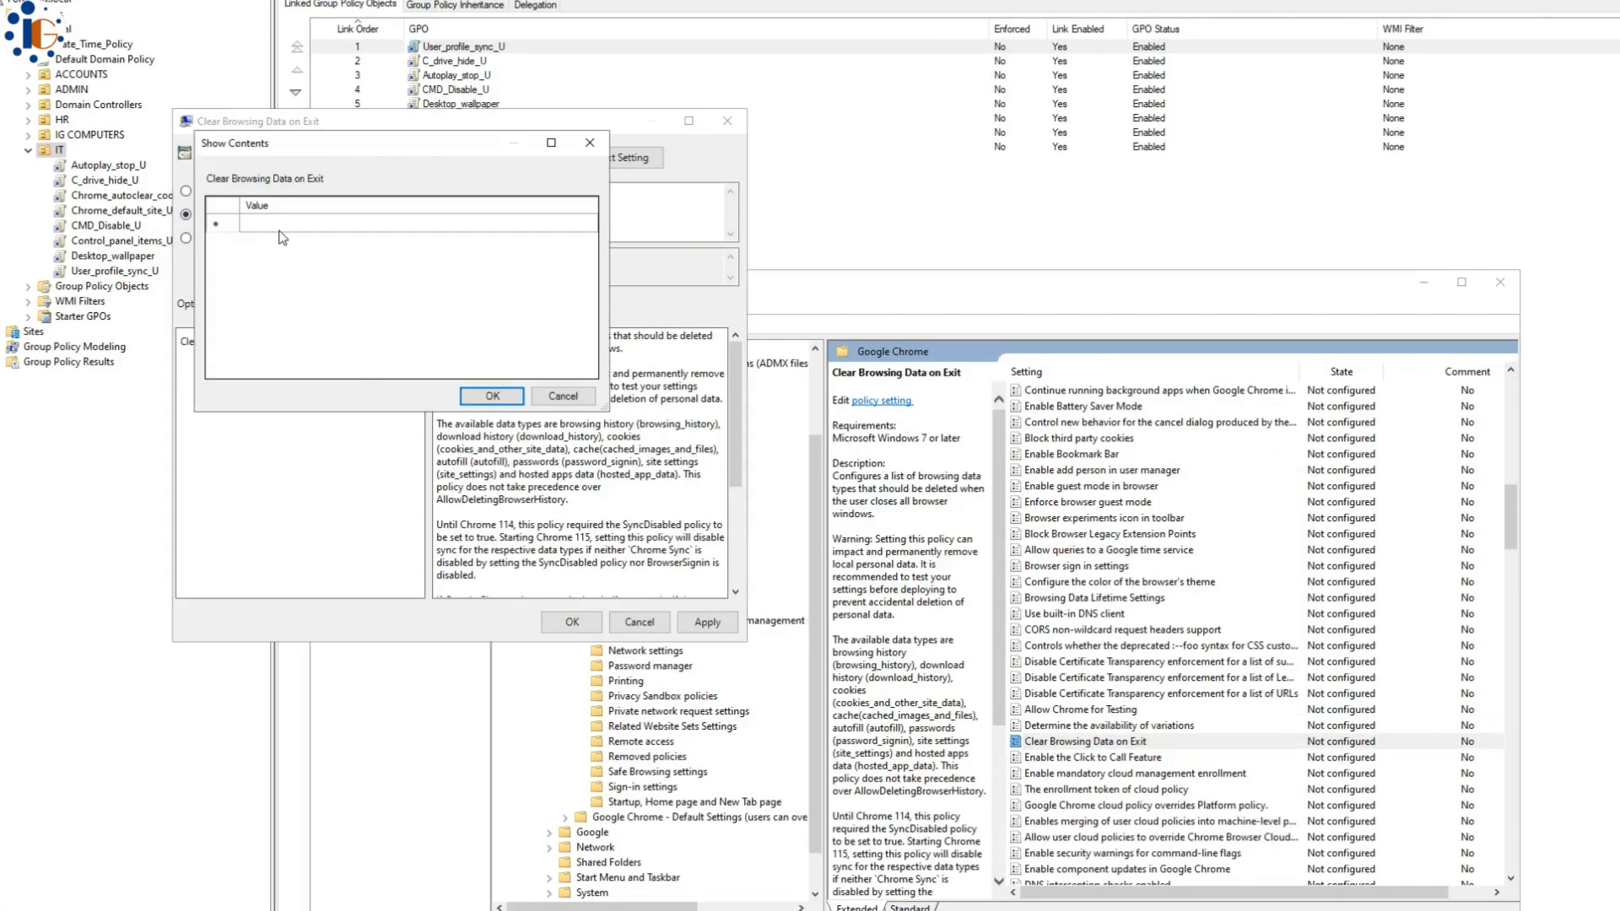
click(317, 223)
text(Cookies)
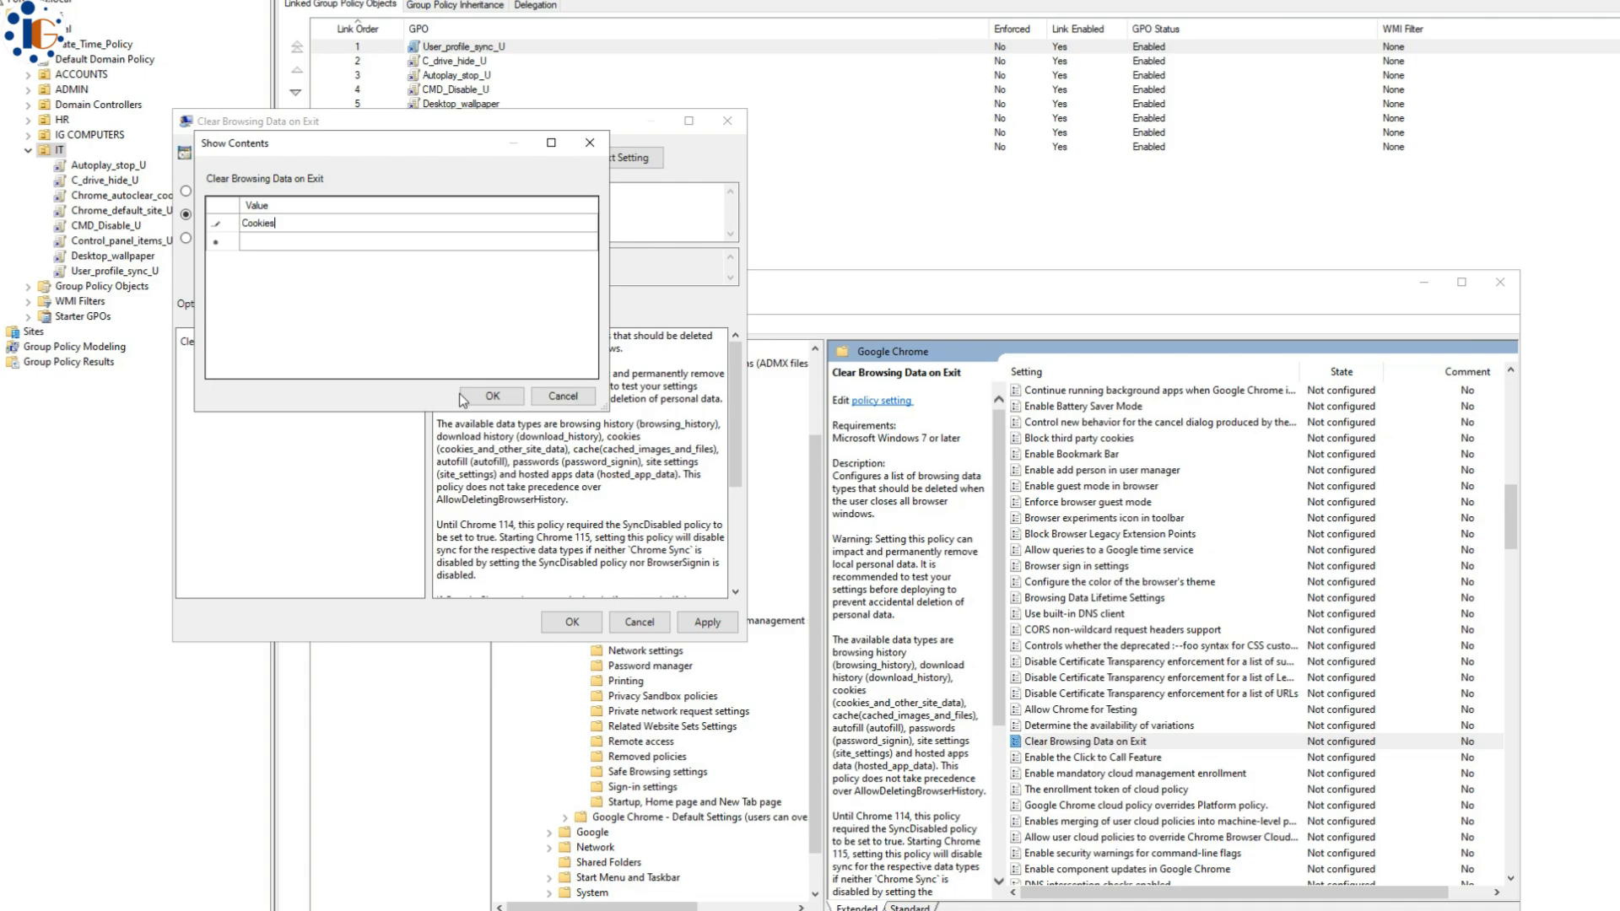
click(318, 239)
text(cache)
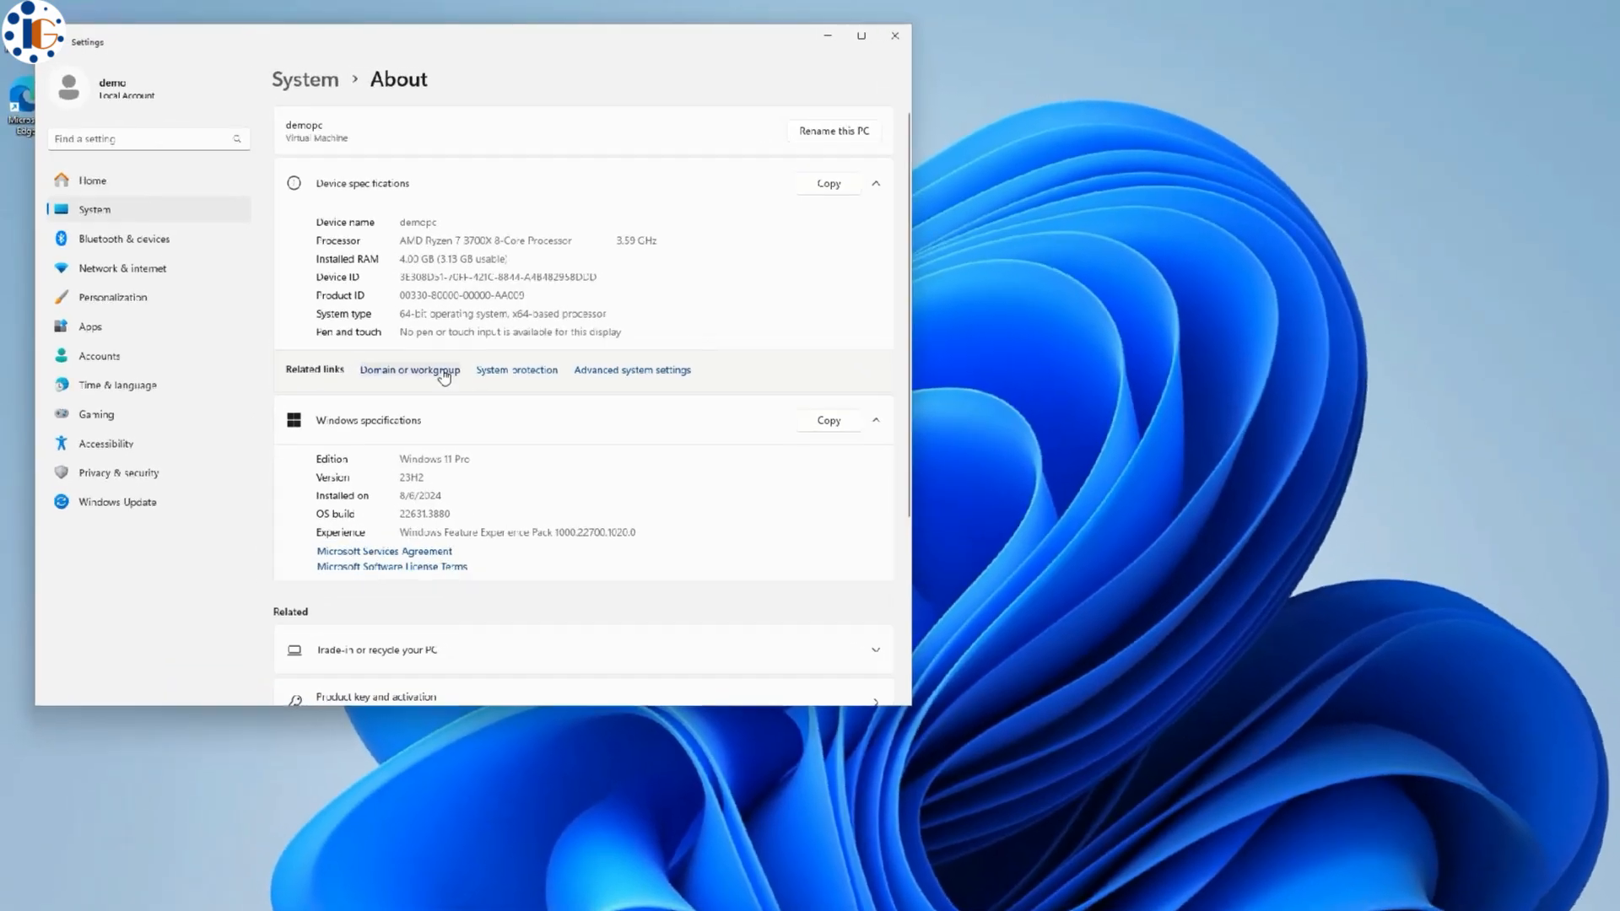
- Open Domain or workgroup settings, step through the Network ID wizard, then cancel it
click(441, 372)
double_click(330, 370)
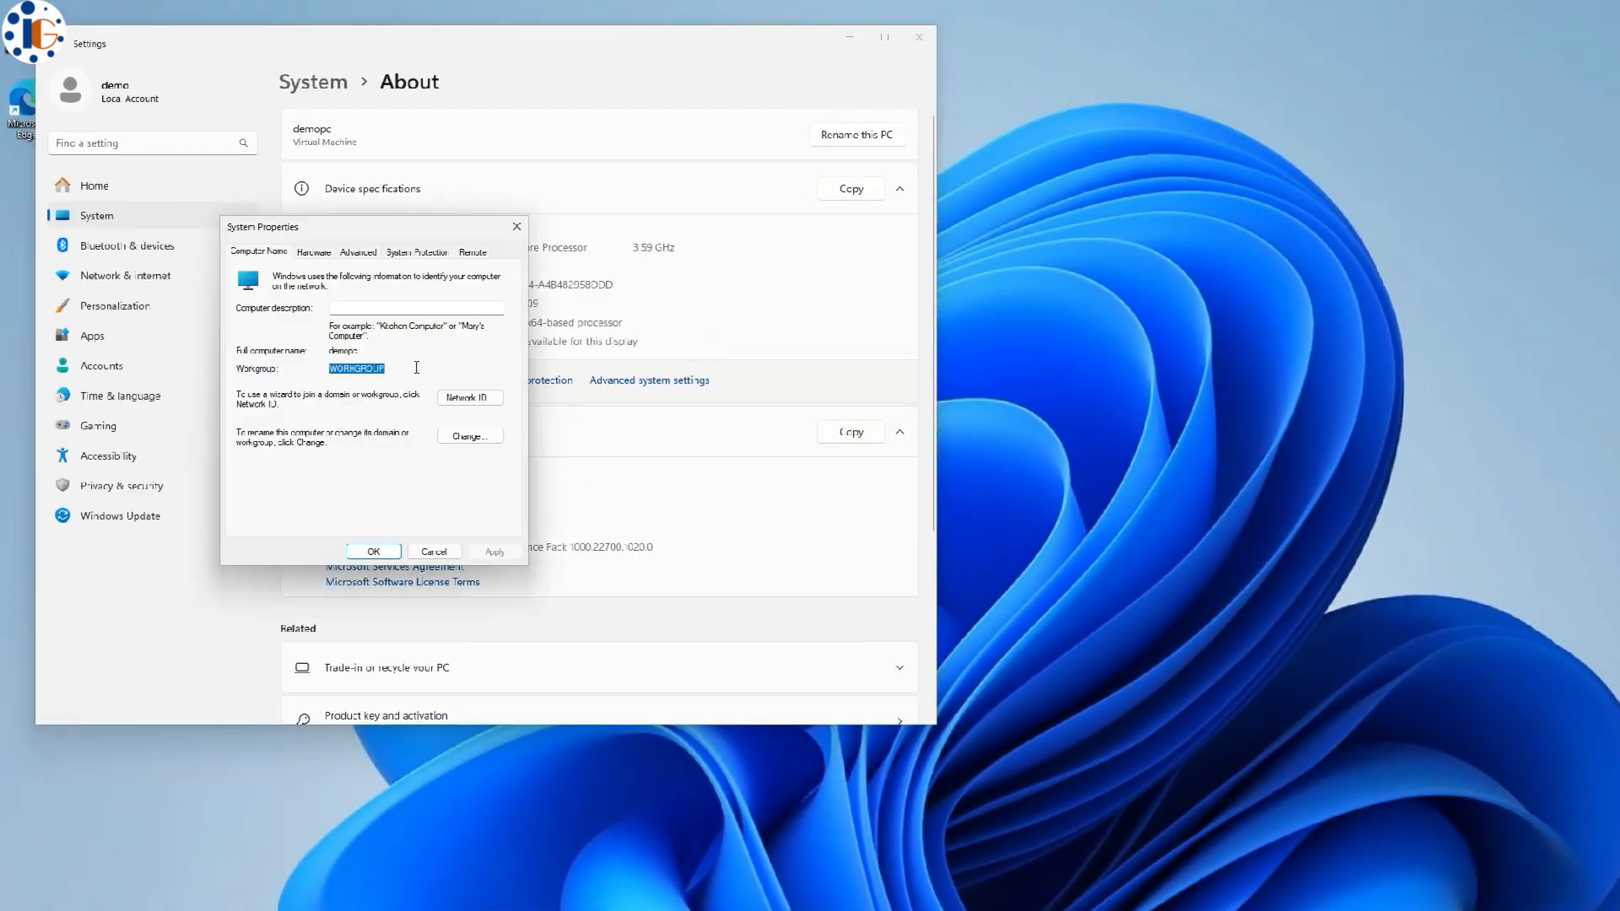
click(470, 397)
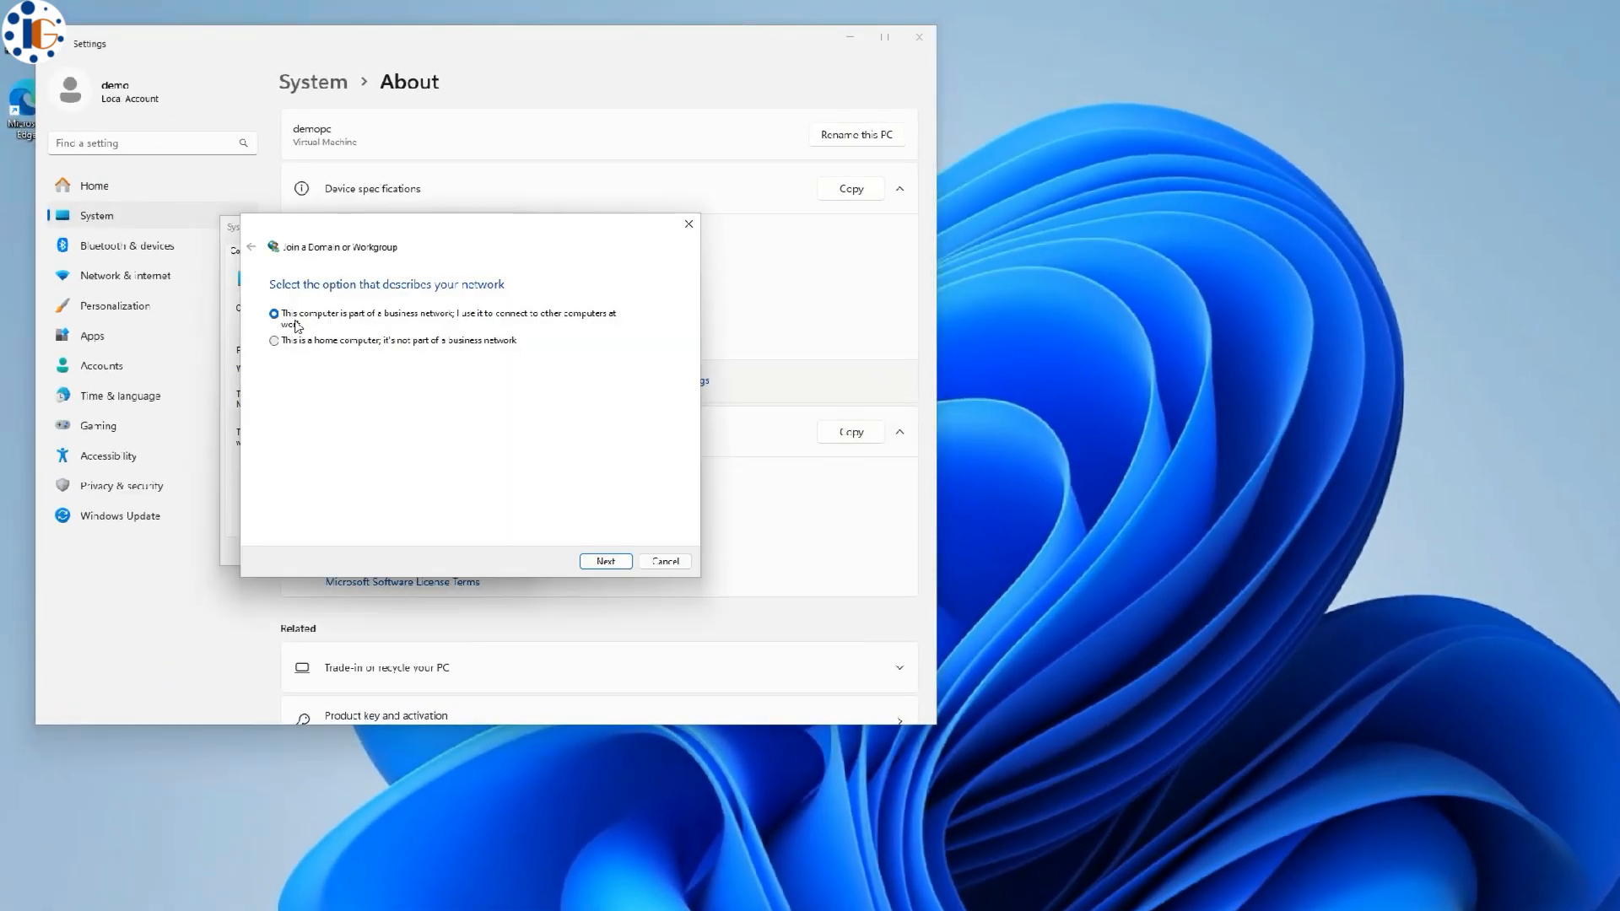
click(605, 561)
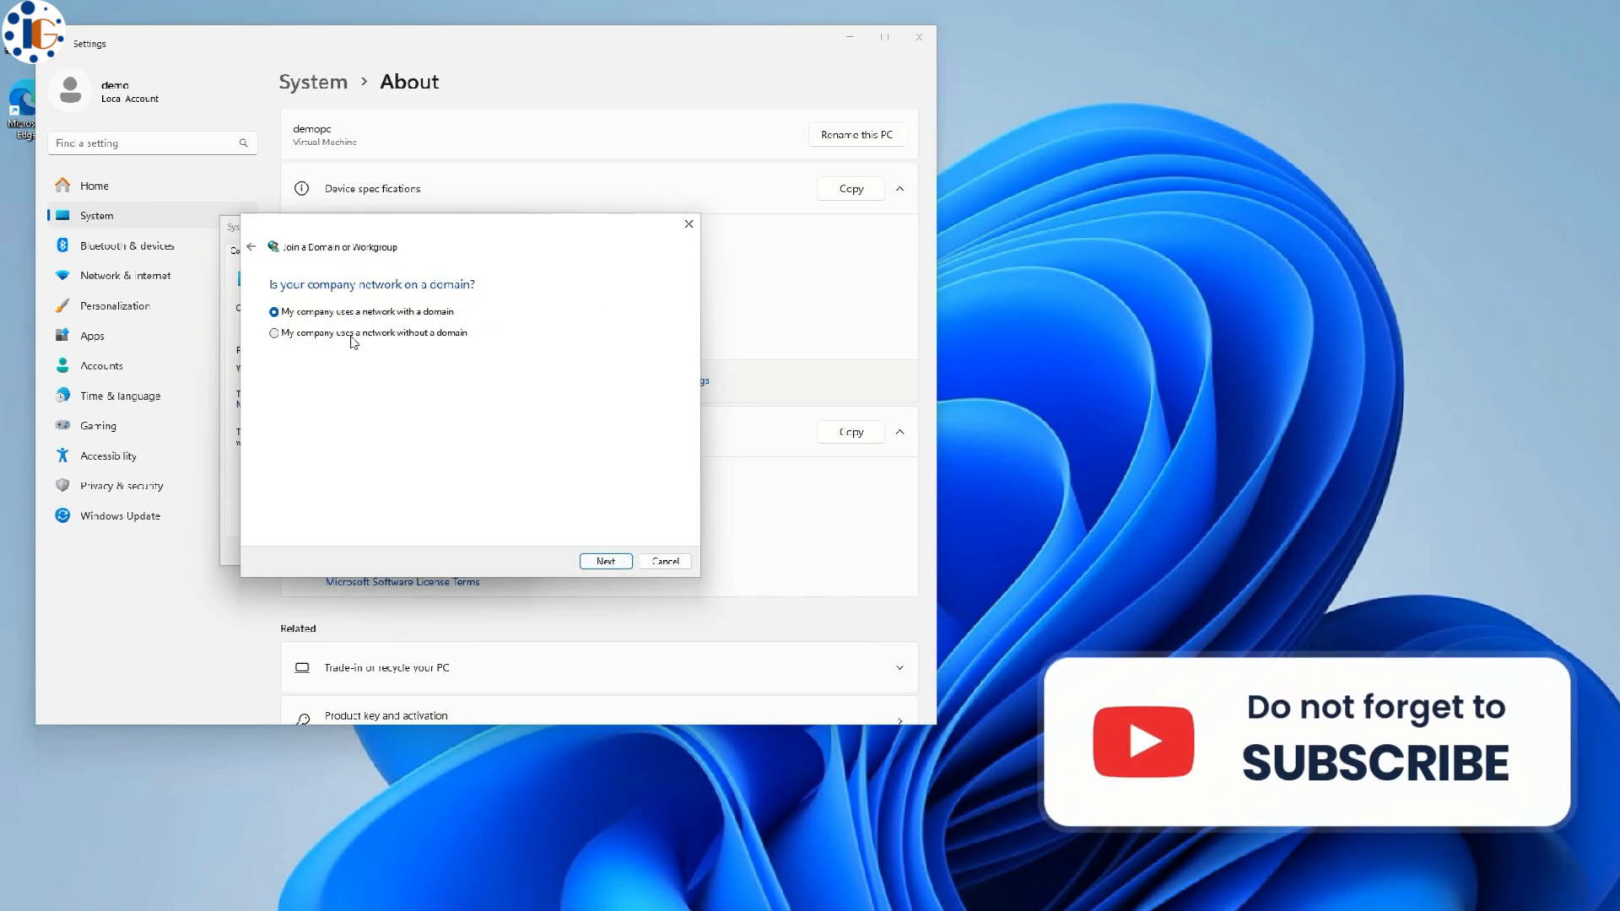
click(604, 561)
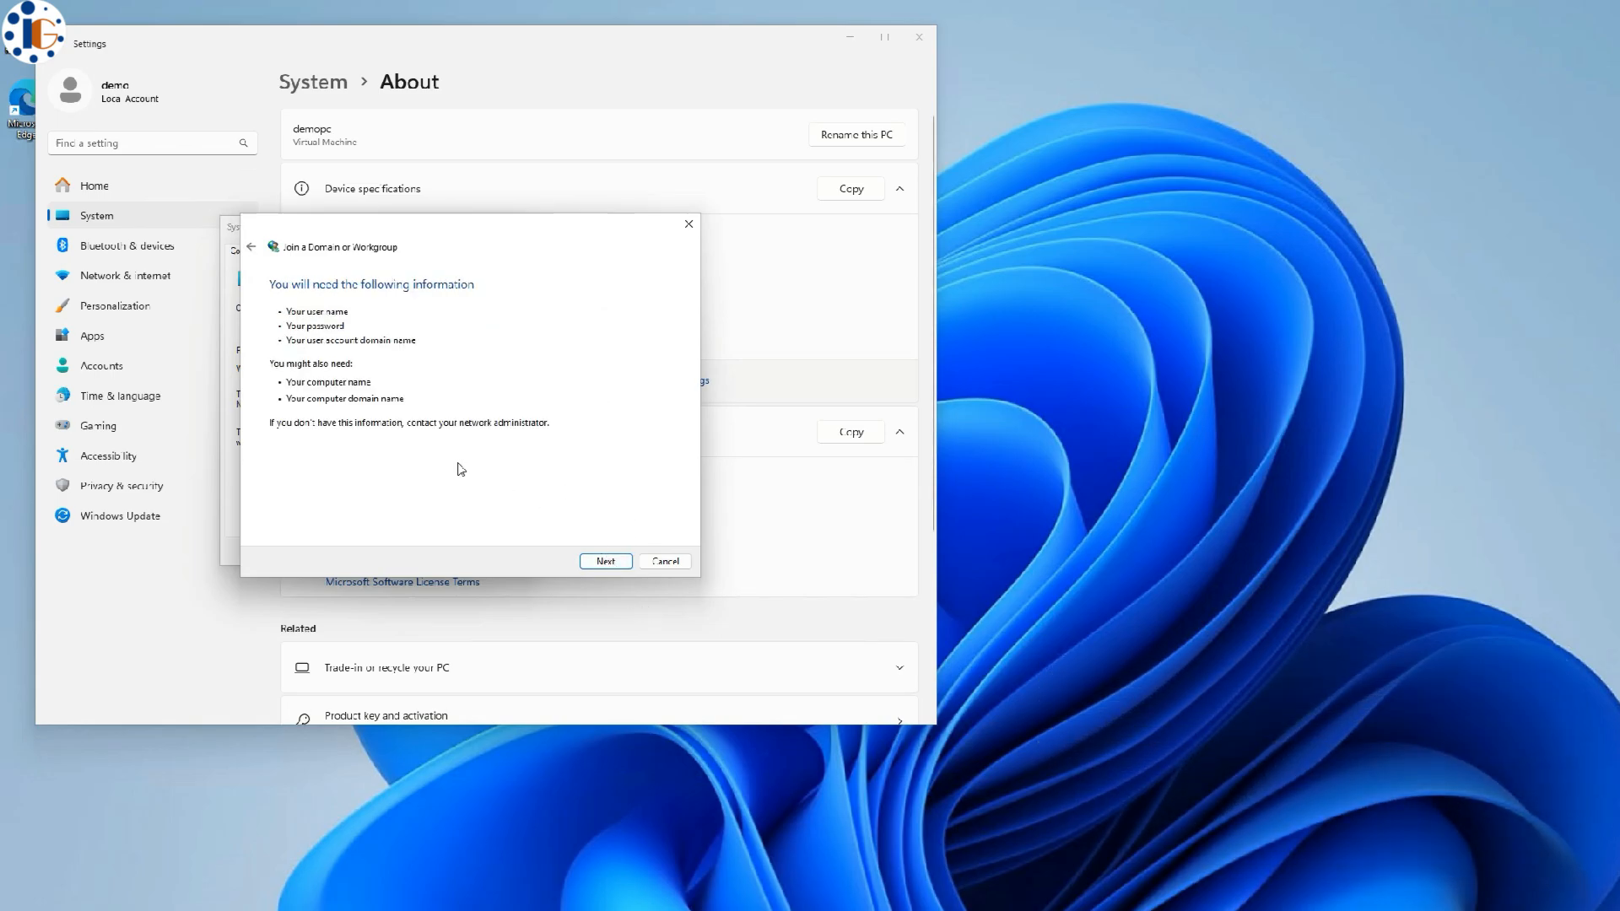
click(606, 562)
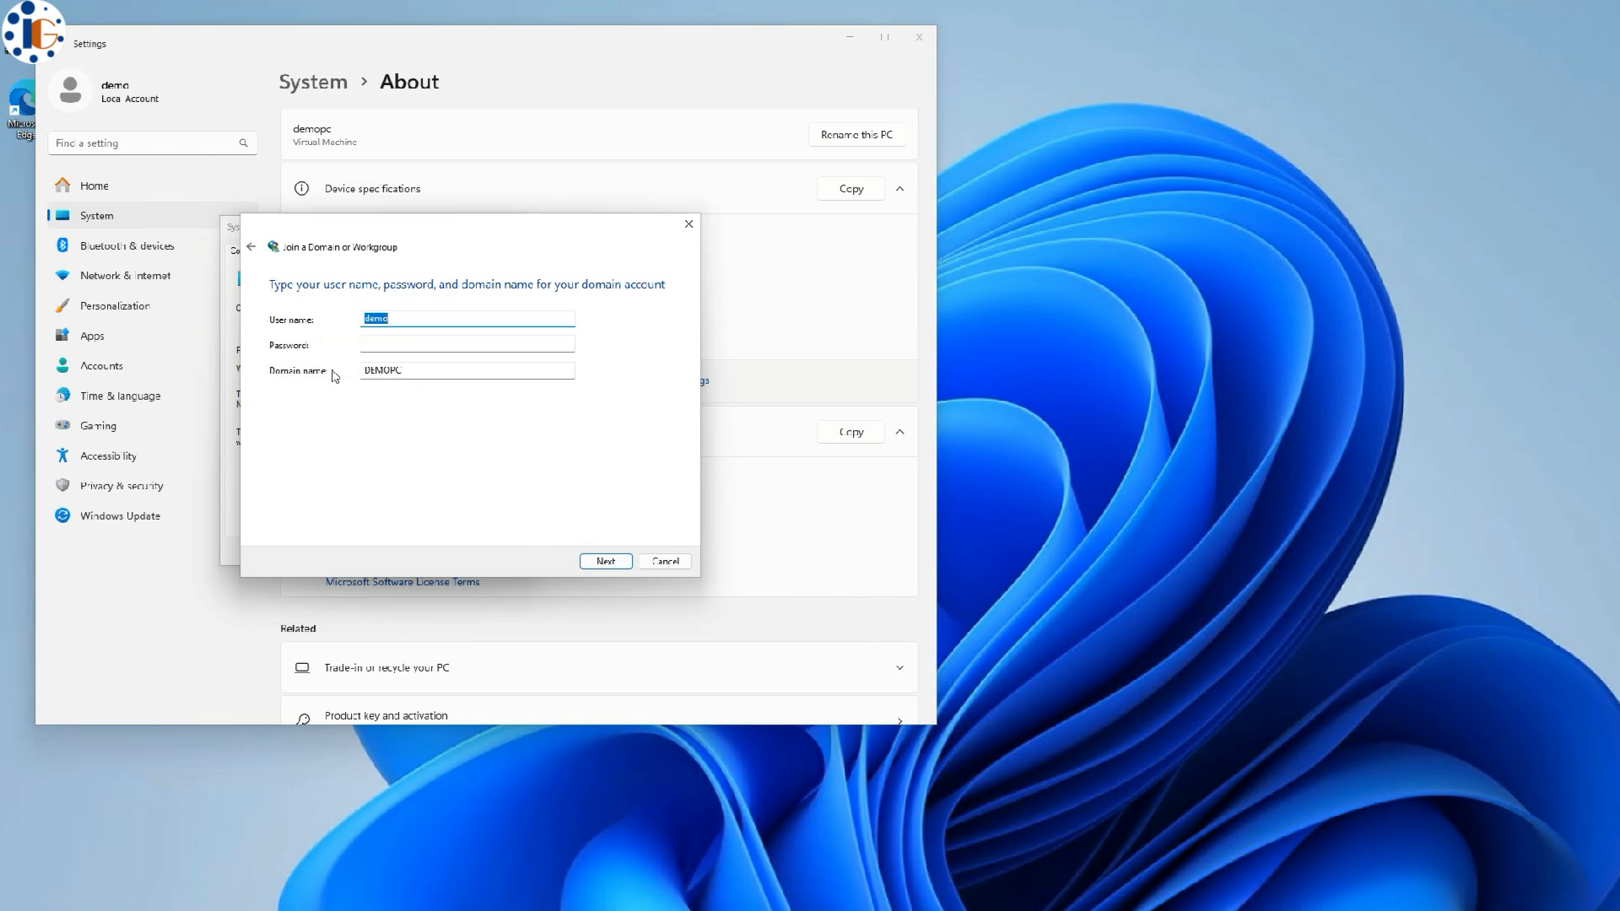
click(664, 561)
- Switch the computer's membership from Workgroup to Domain, ready to enter ig.local
click(460, 437)
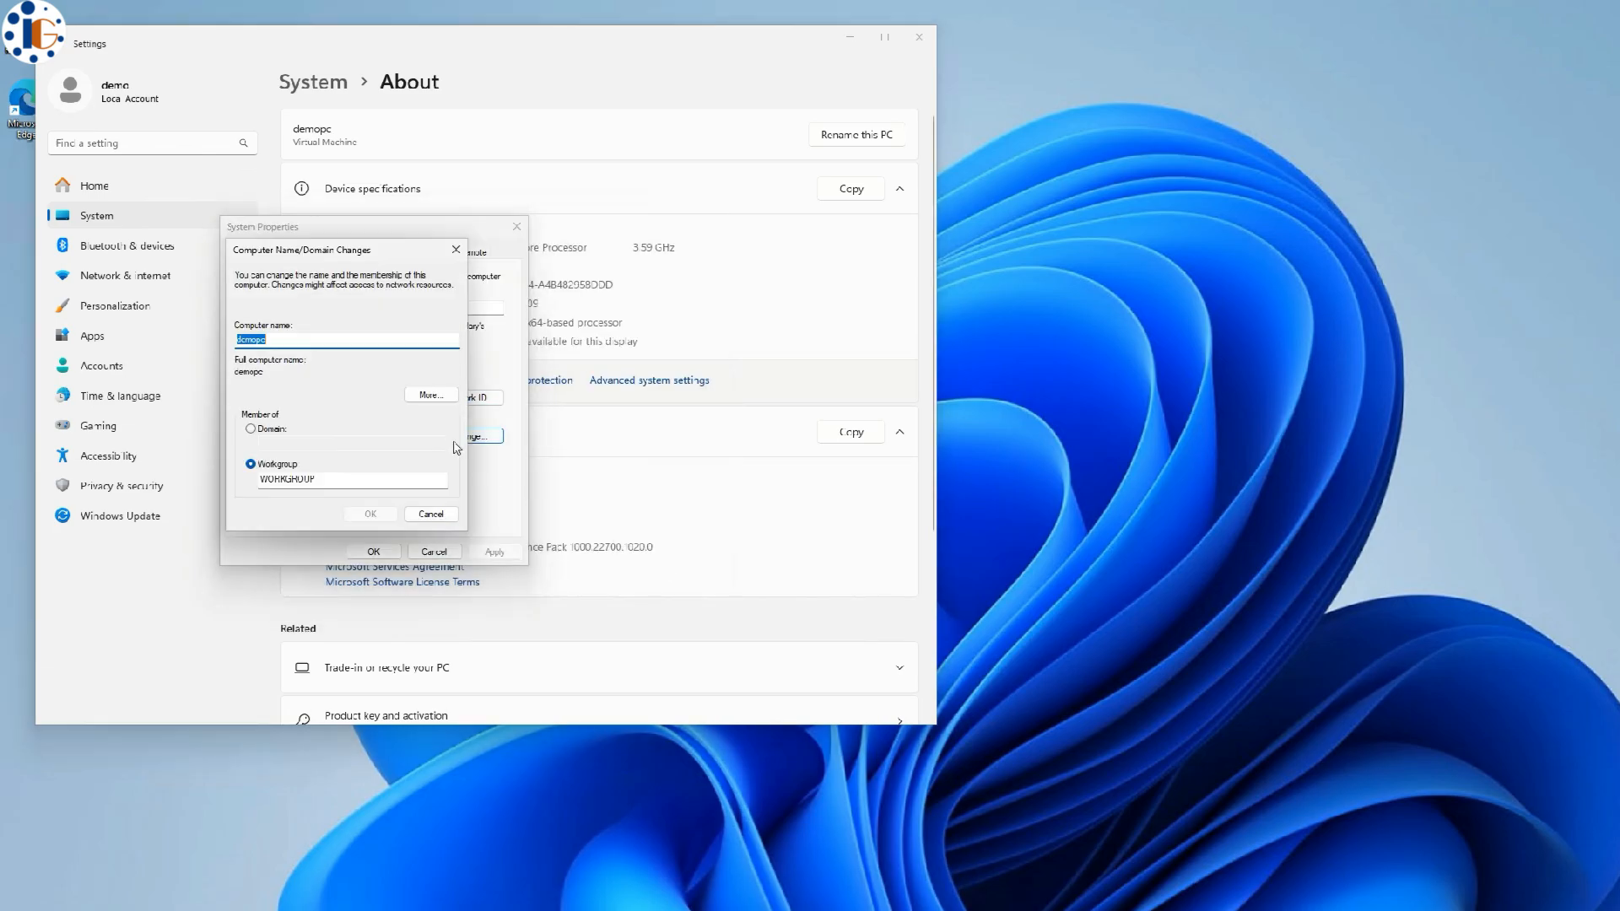
click(252, 428)
click(260, 442)
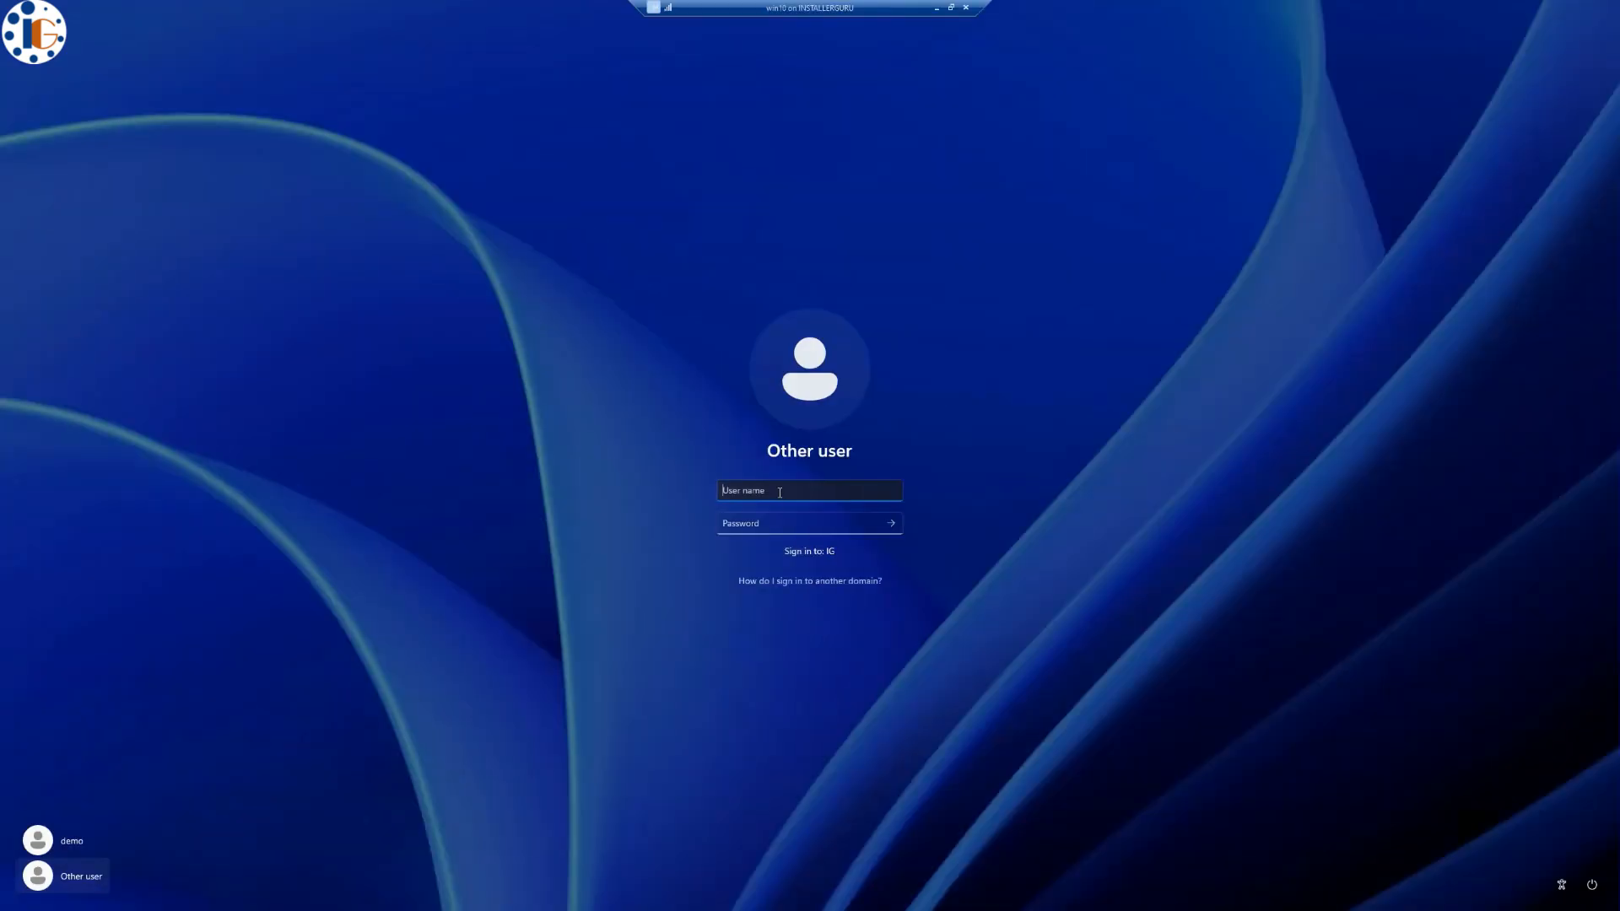
- Sign in as the domain user, accept the required change, and enter and confirm a new password
key(Tab)
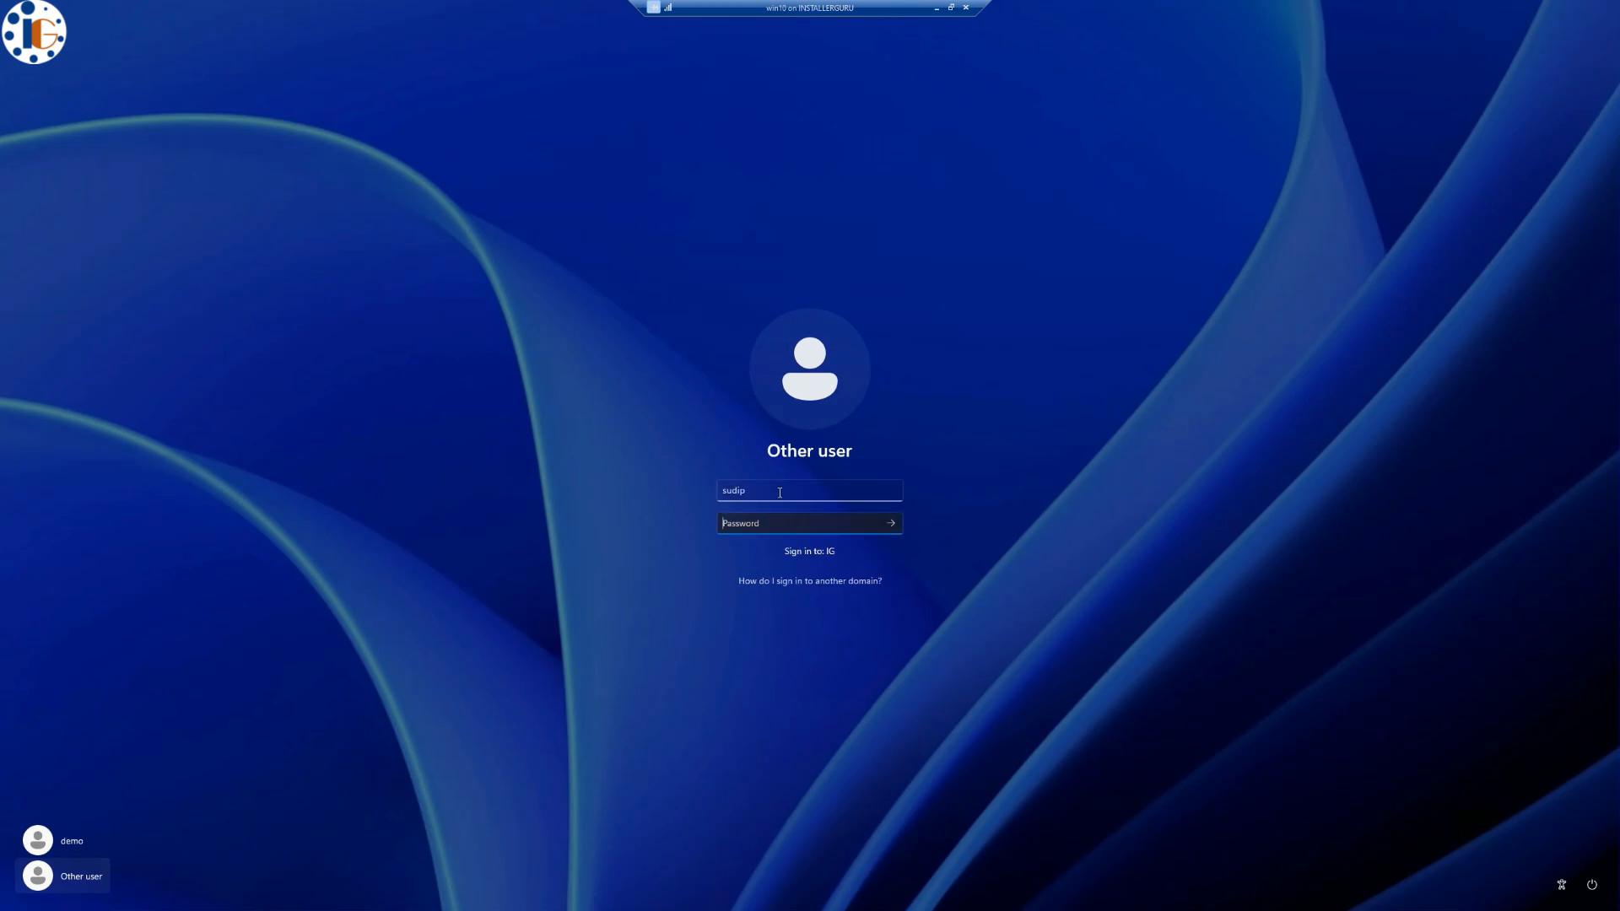
key(Return)
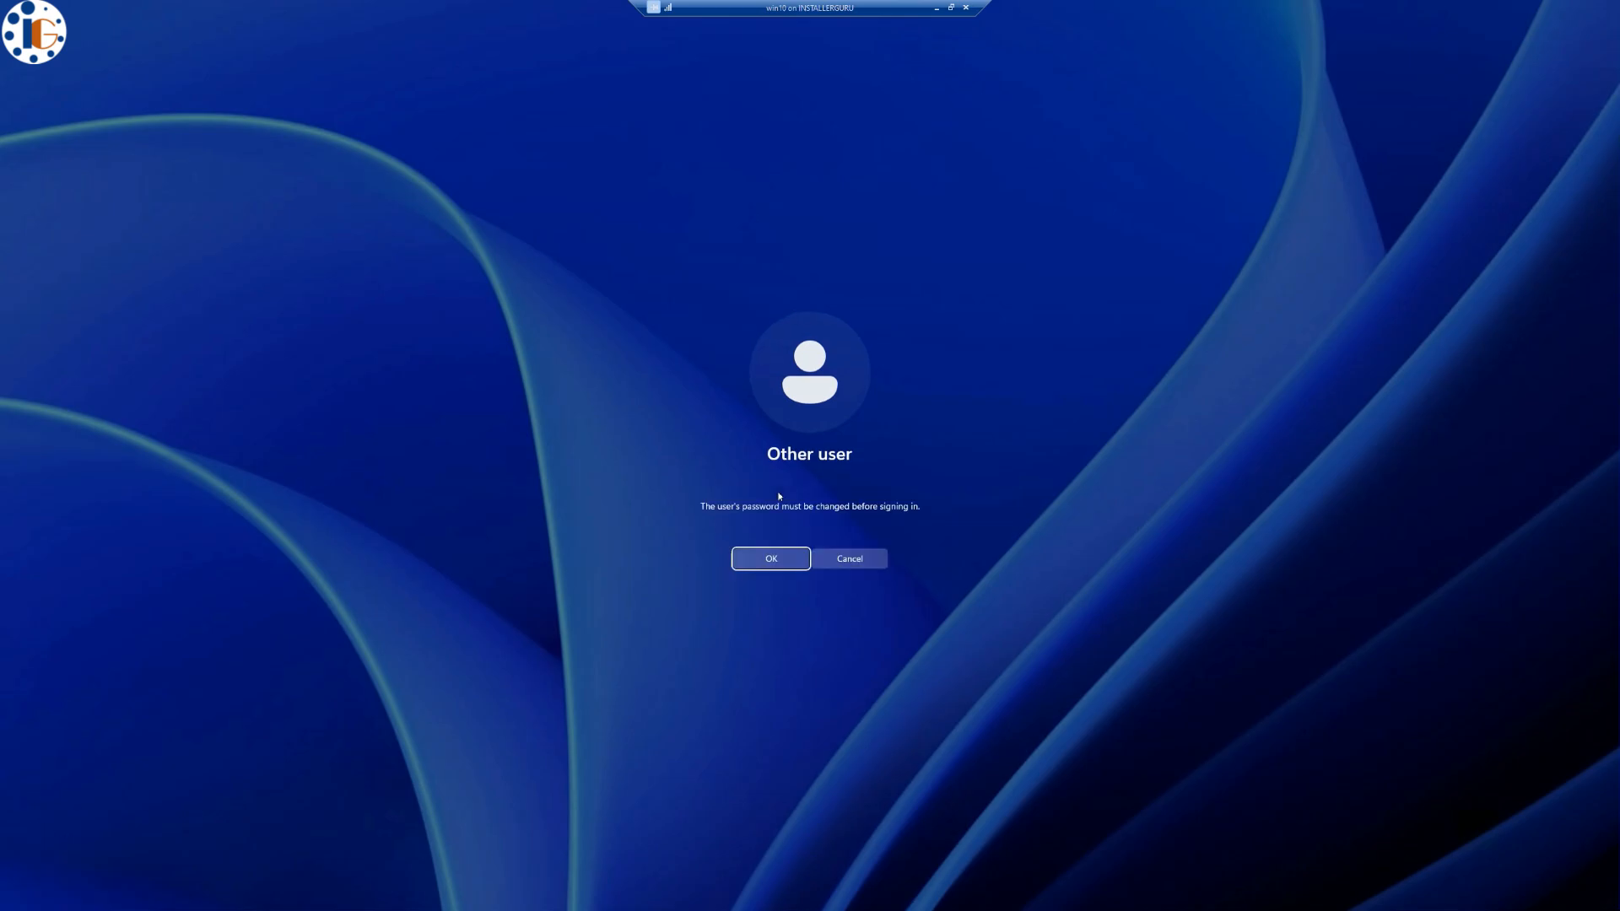
key(Return)
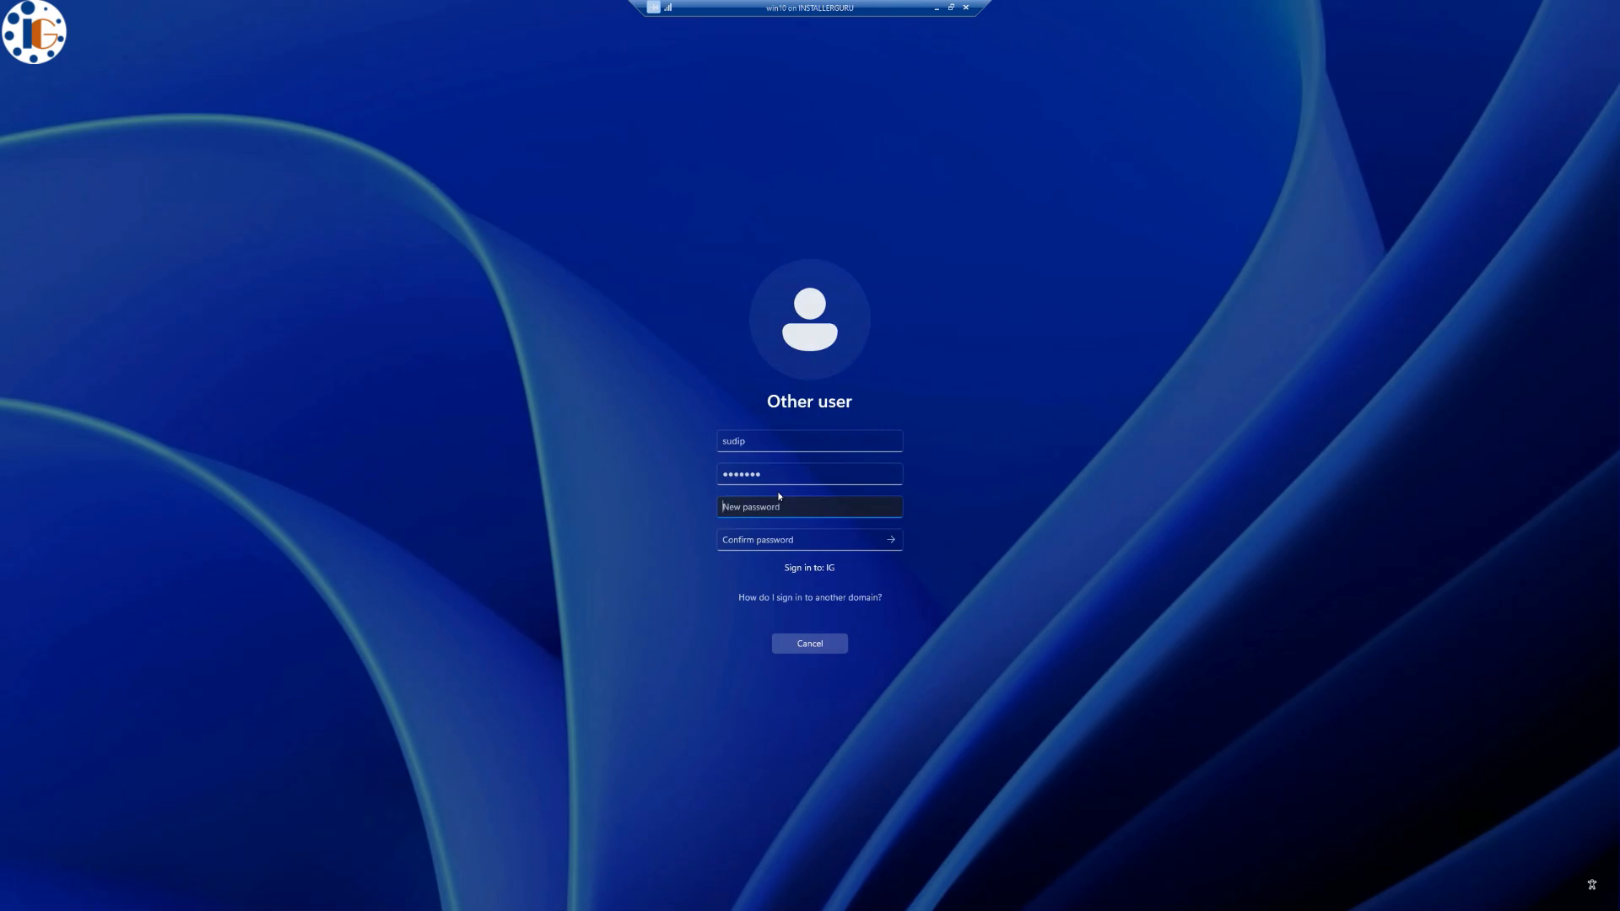
text(•••••)
key(Tab)
text(•••••)
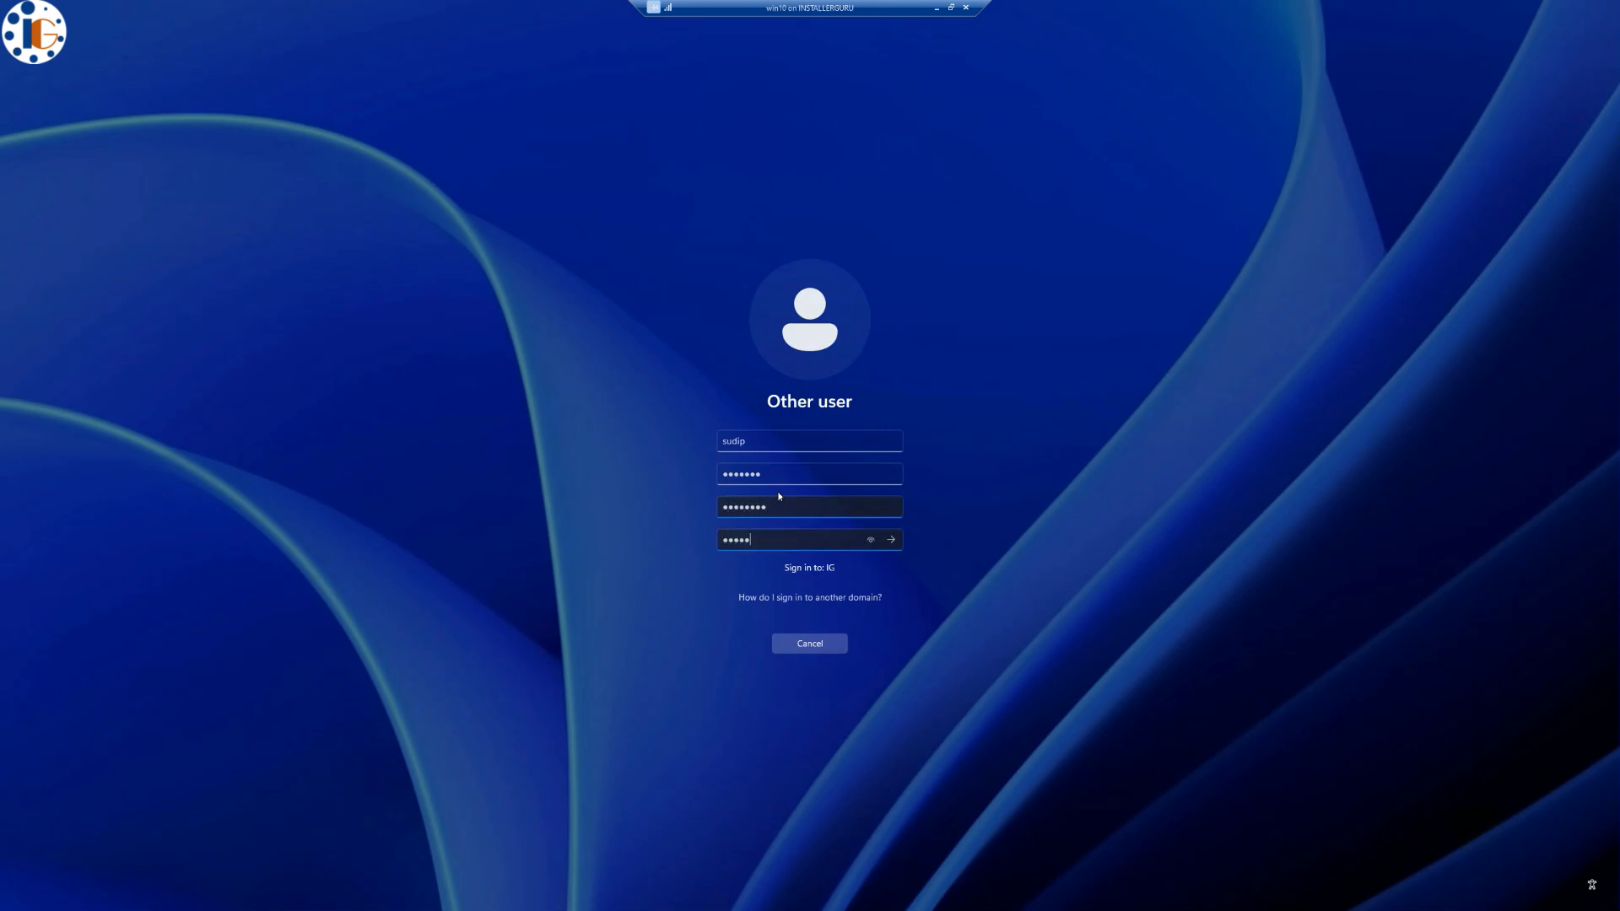
key(Return)
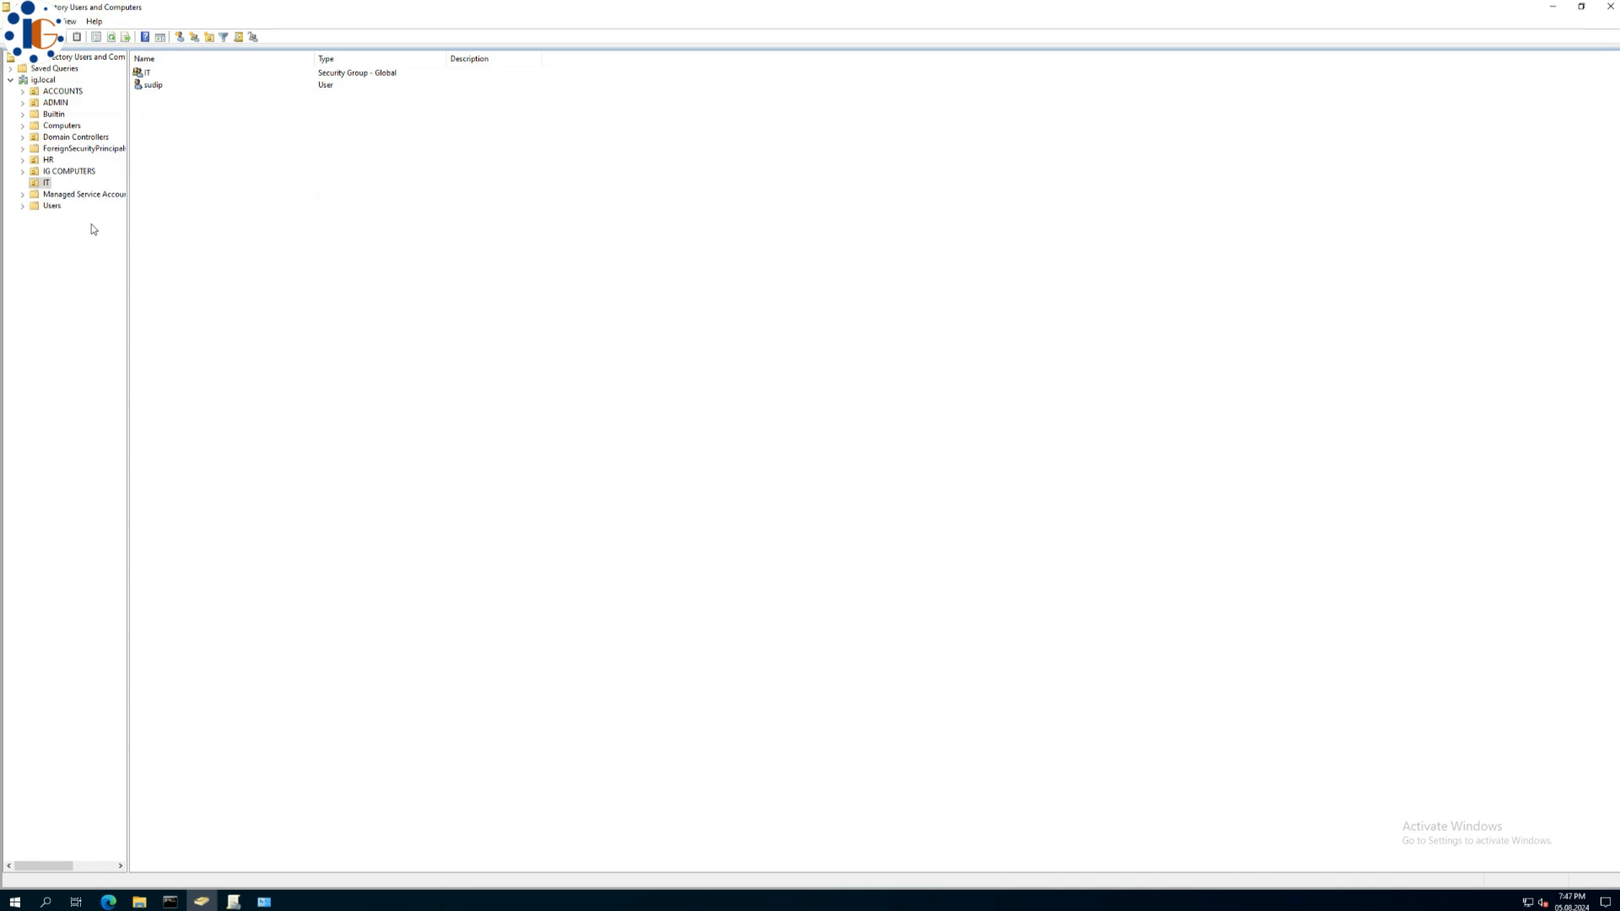
- Move DEMOPC from Computers into the IG COMPUTERS OU and confirm it appears there
click(39, 143)
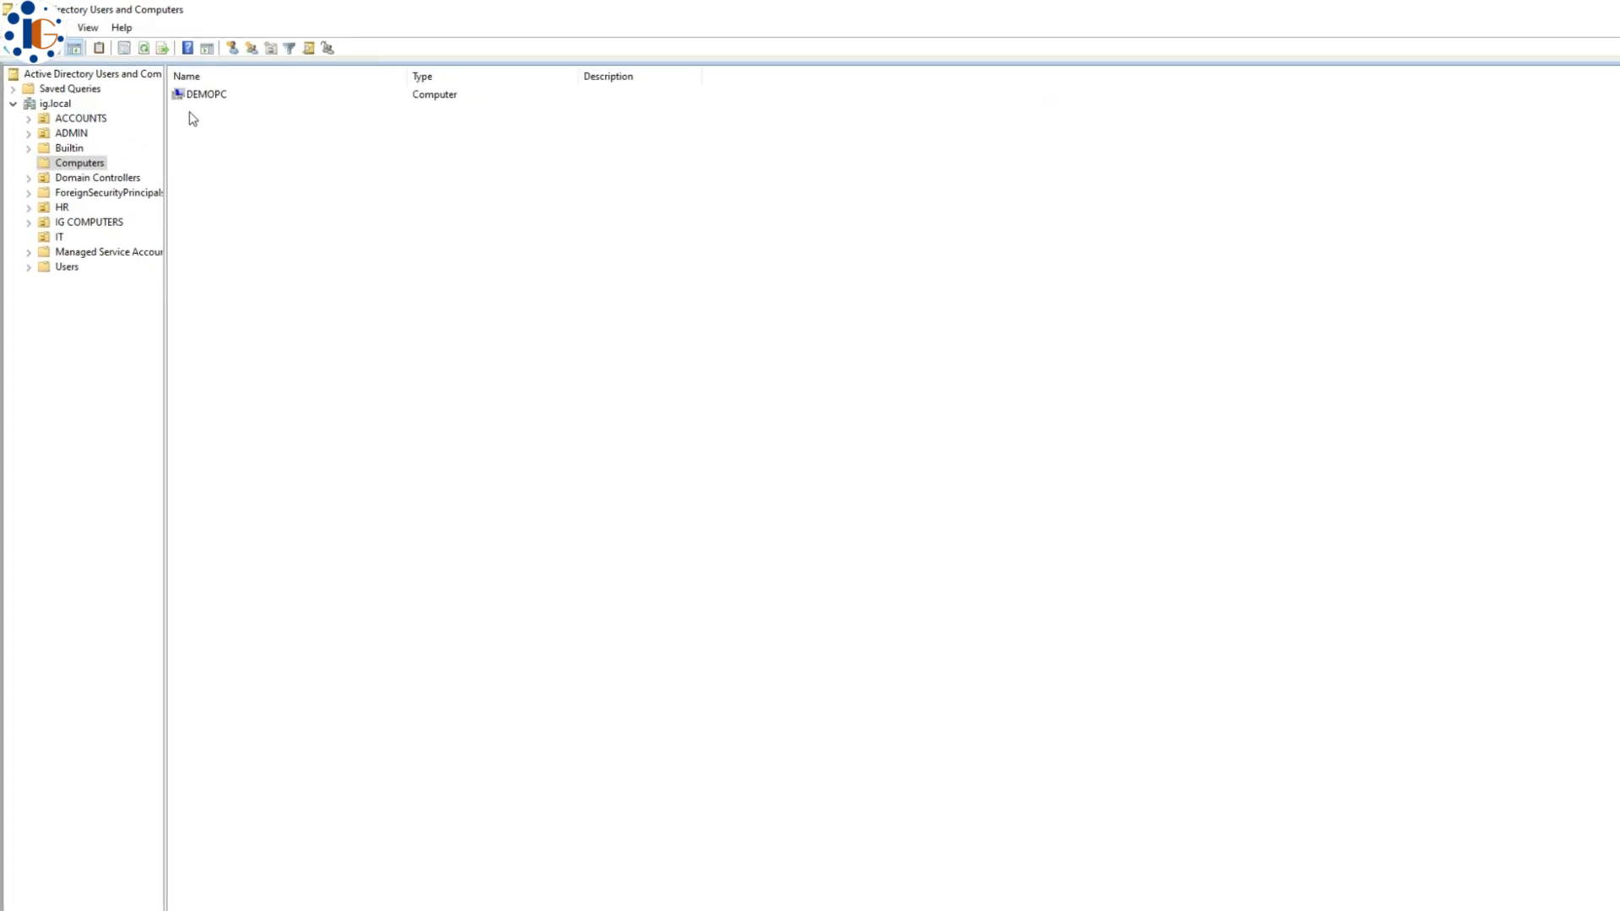
click(208, 100)
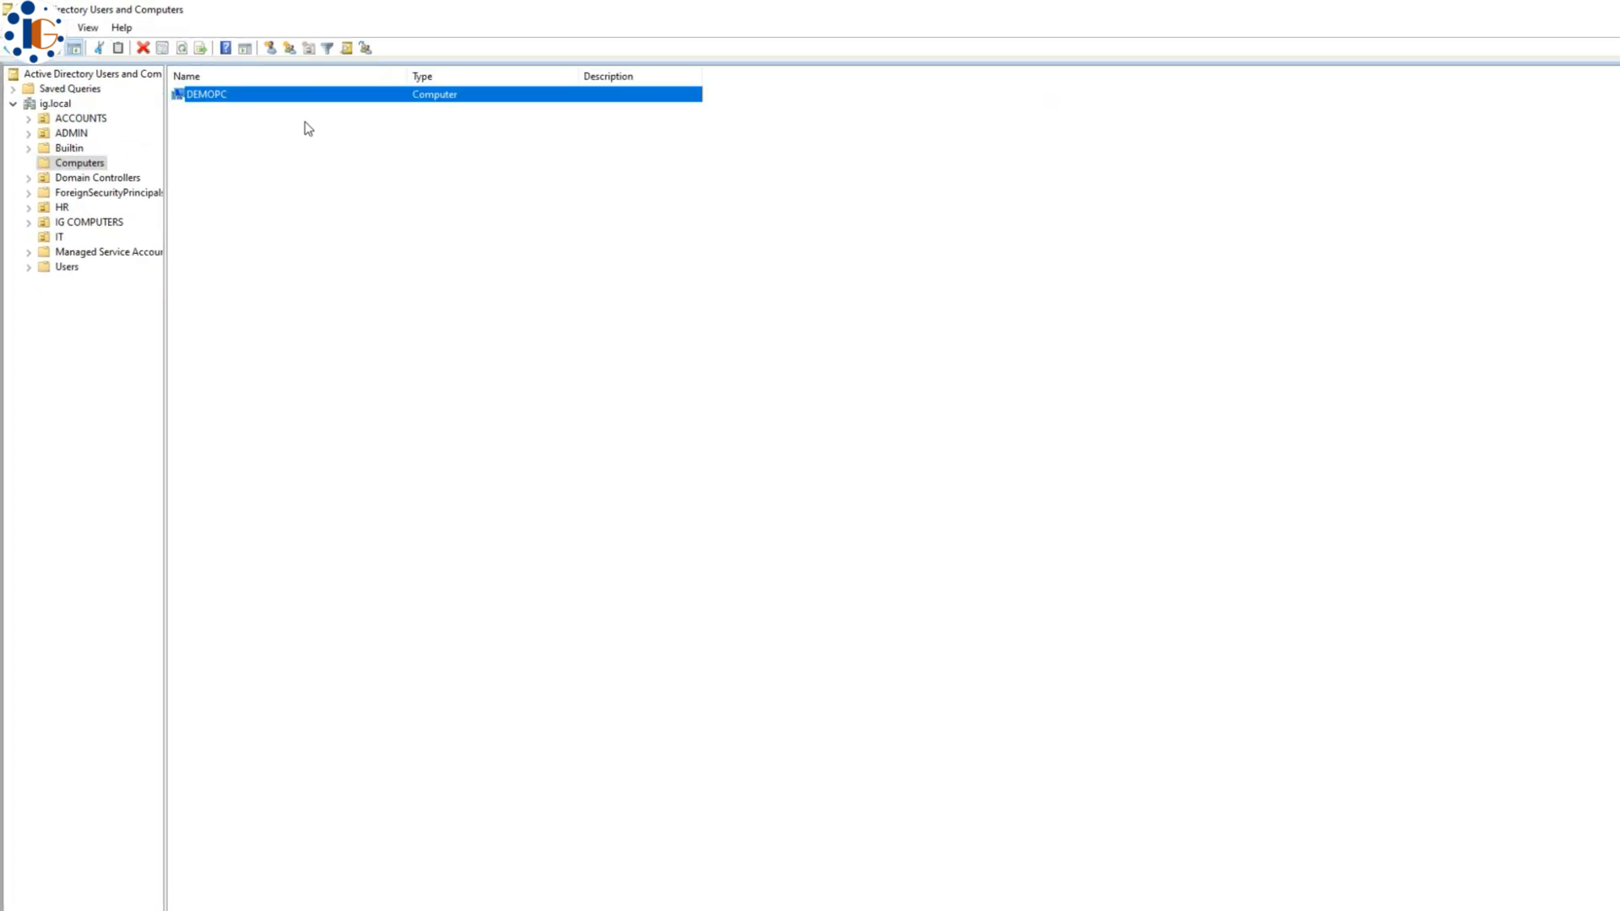
right_click(239, 102)
click(276, 159)
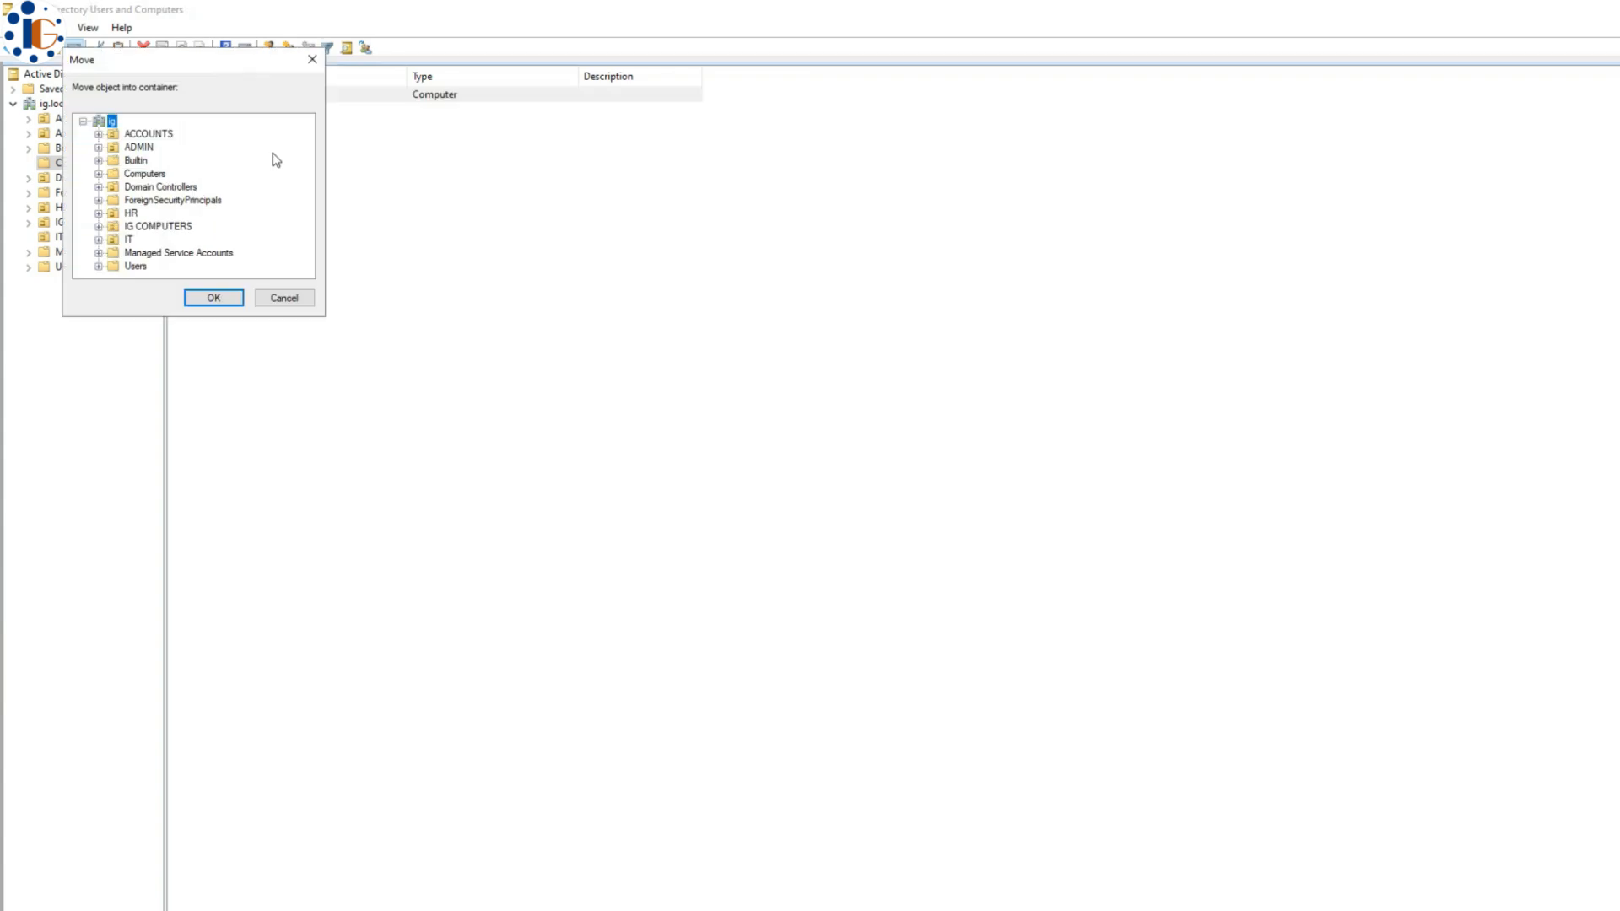
click(153, 226)
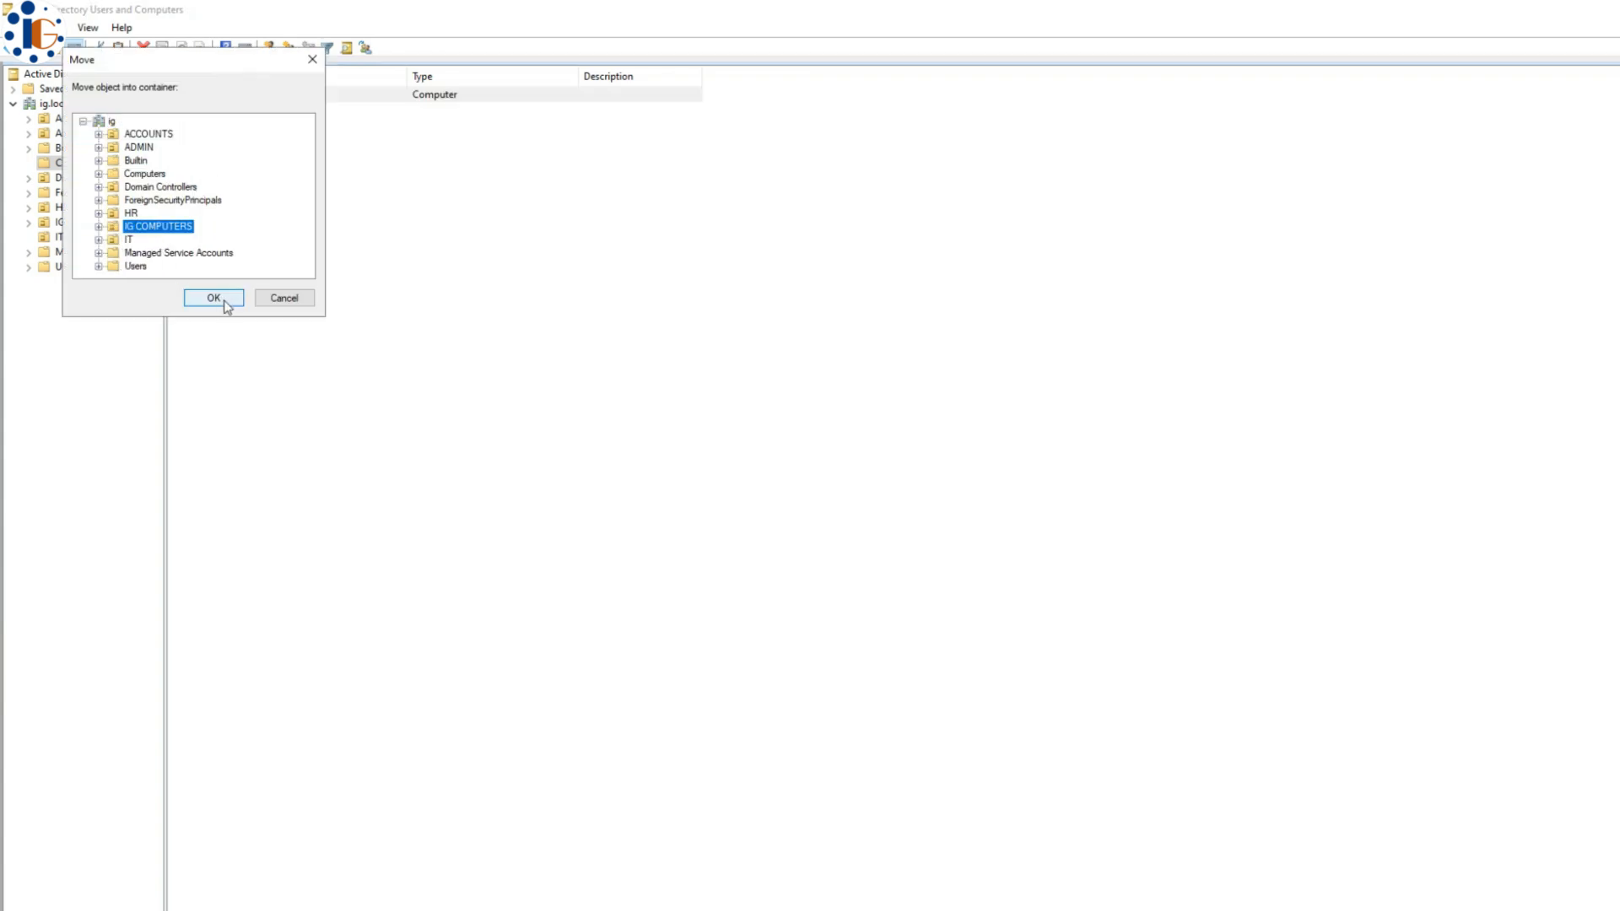
click(221, 301)
click(89, 223)
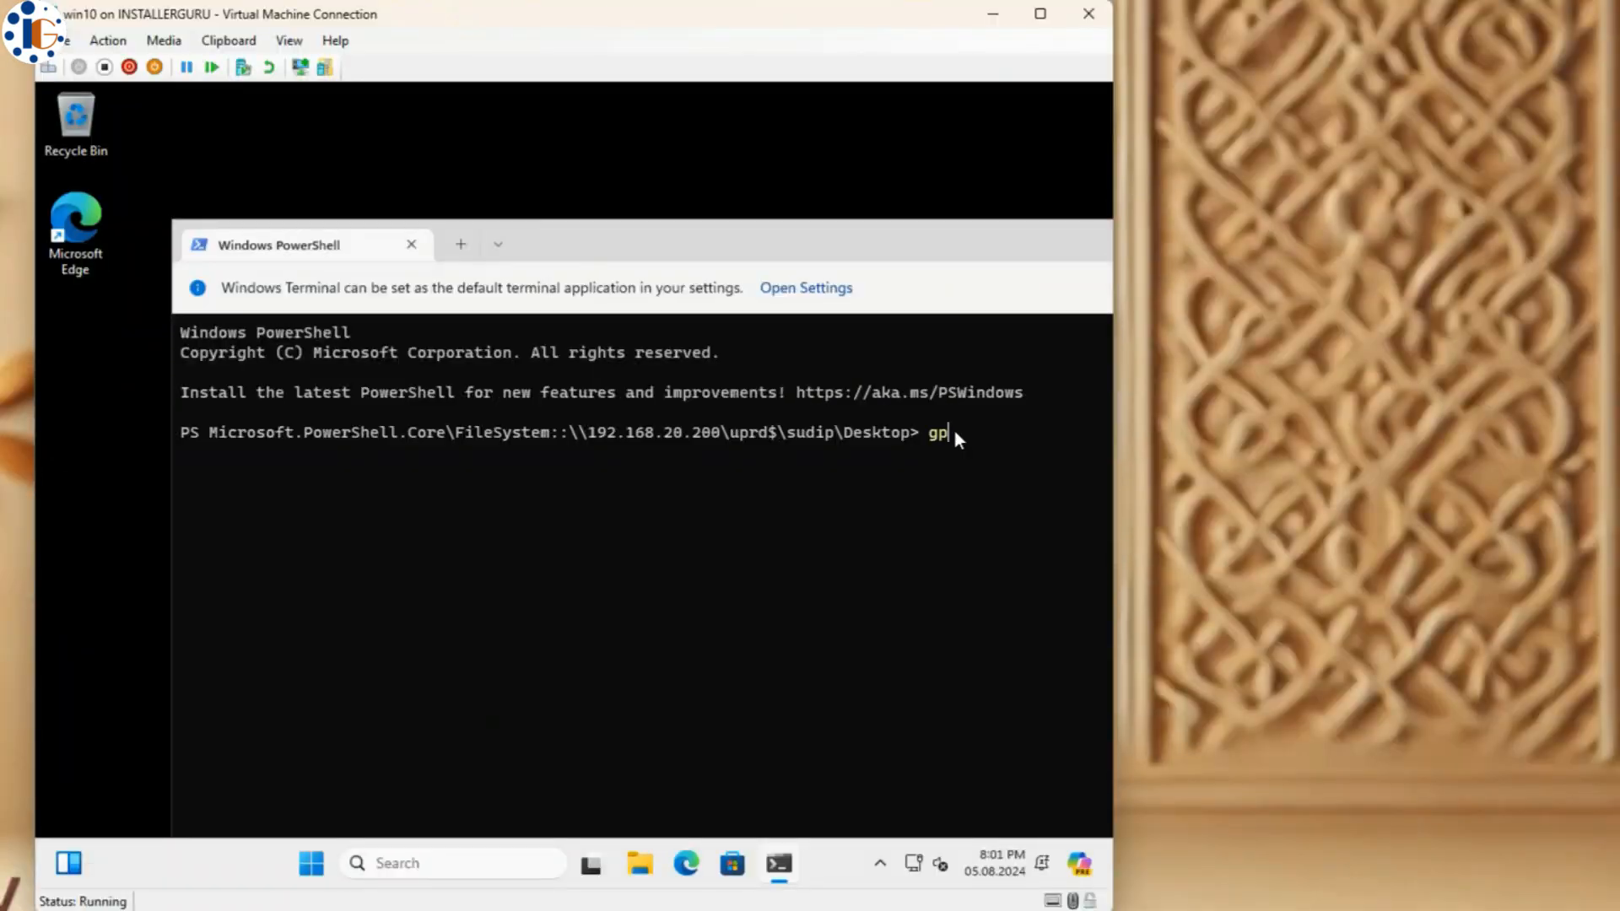
- Run gpupdate /force and answer Y to restart the client
text(update /force)
key(Return)
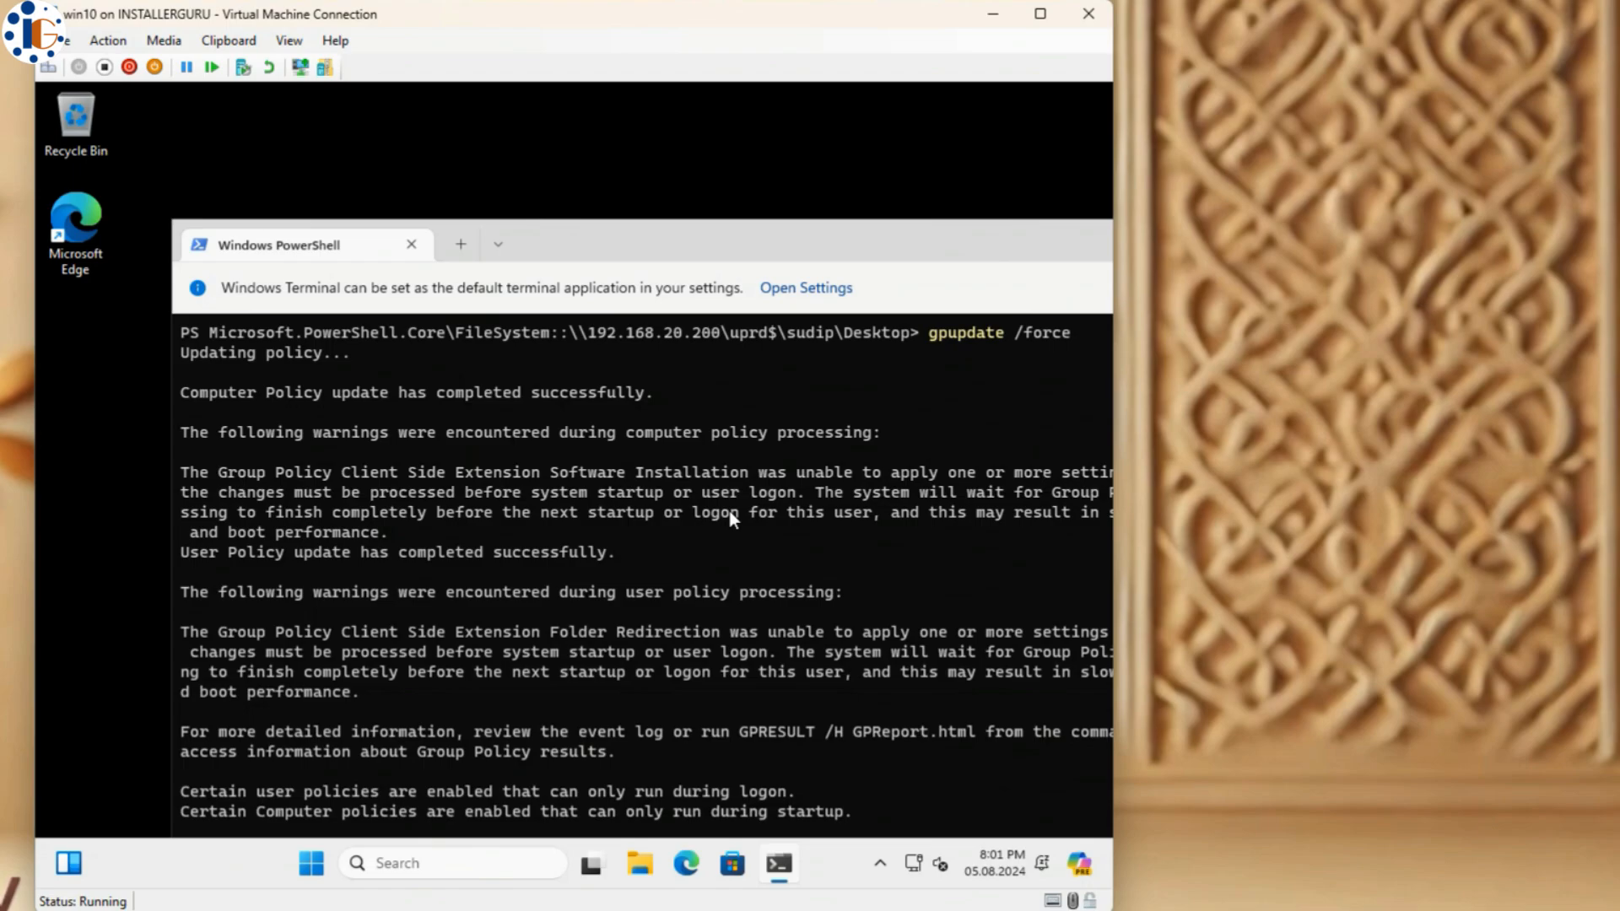
drag(886, 244, 780, 116)
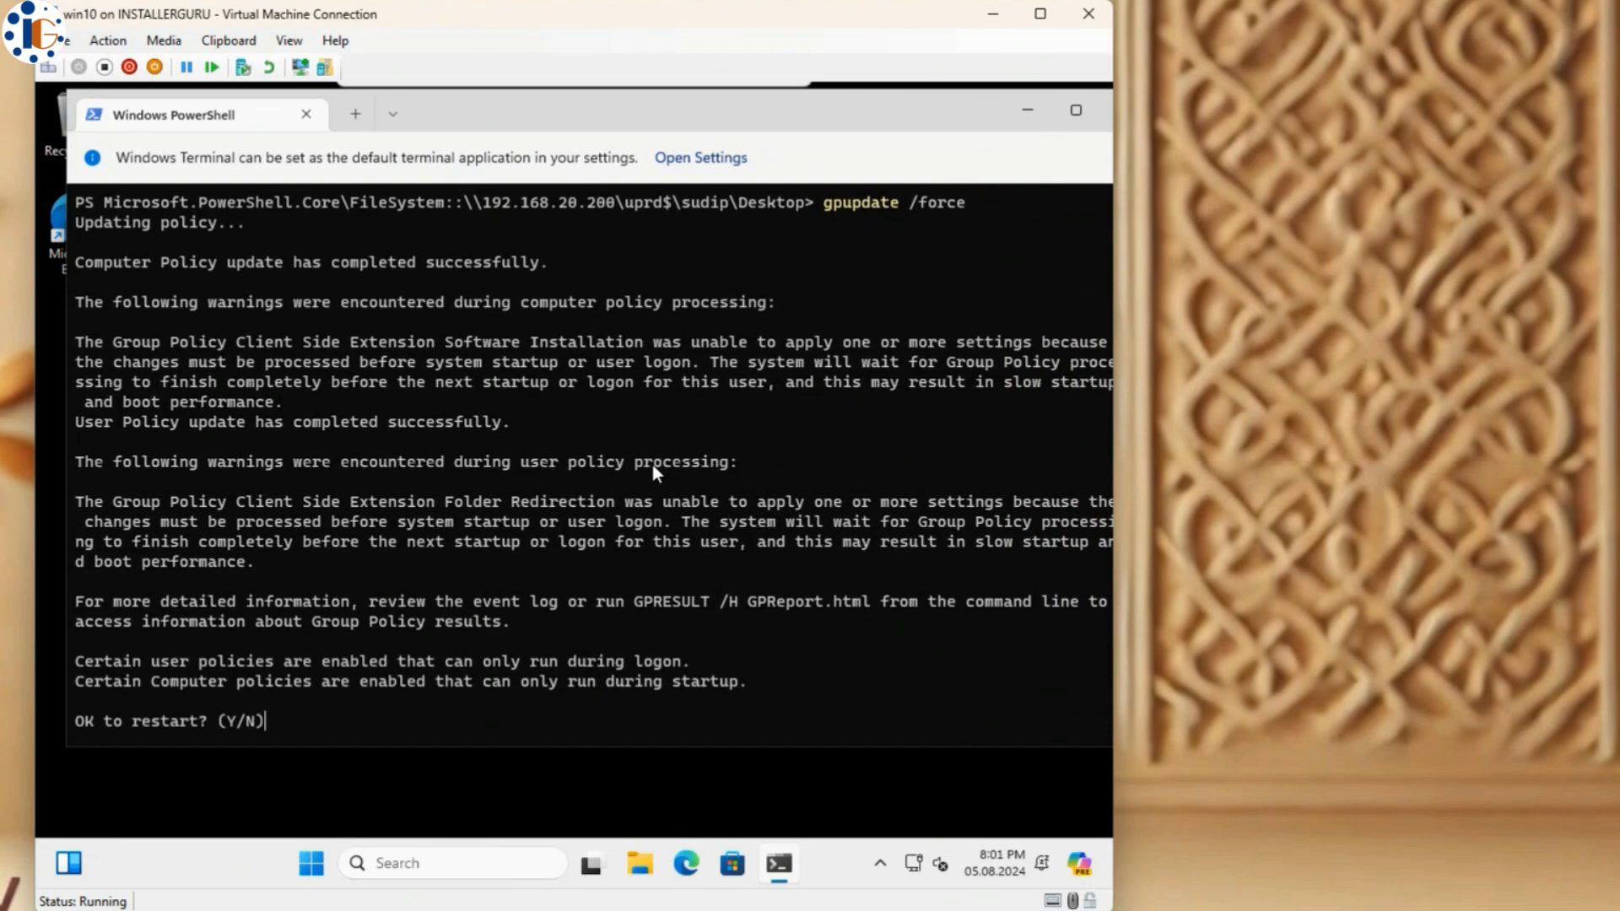
text(y)
key(Return)
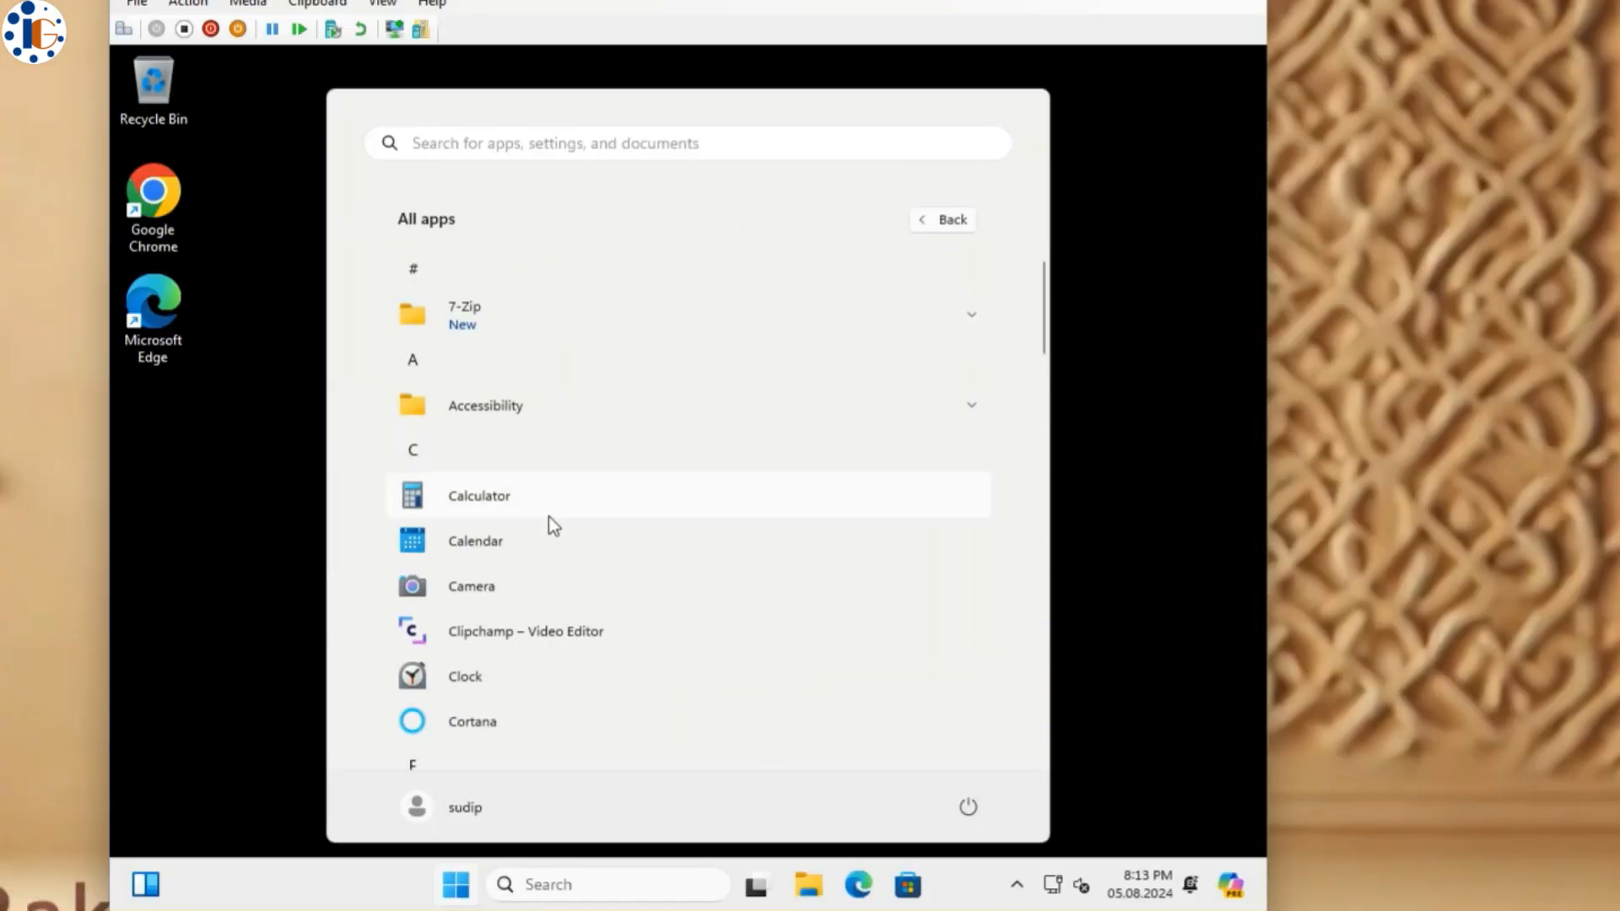
- Check the Start menu's All apps list and the synced offline files in Sync Center
click(531, 326)
scroll(571, 570, down, 6)
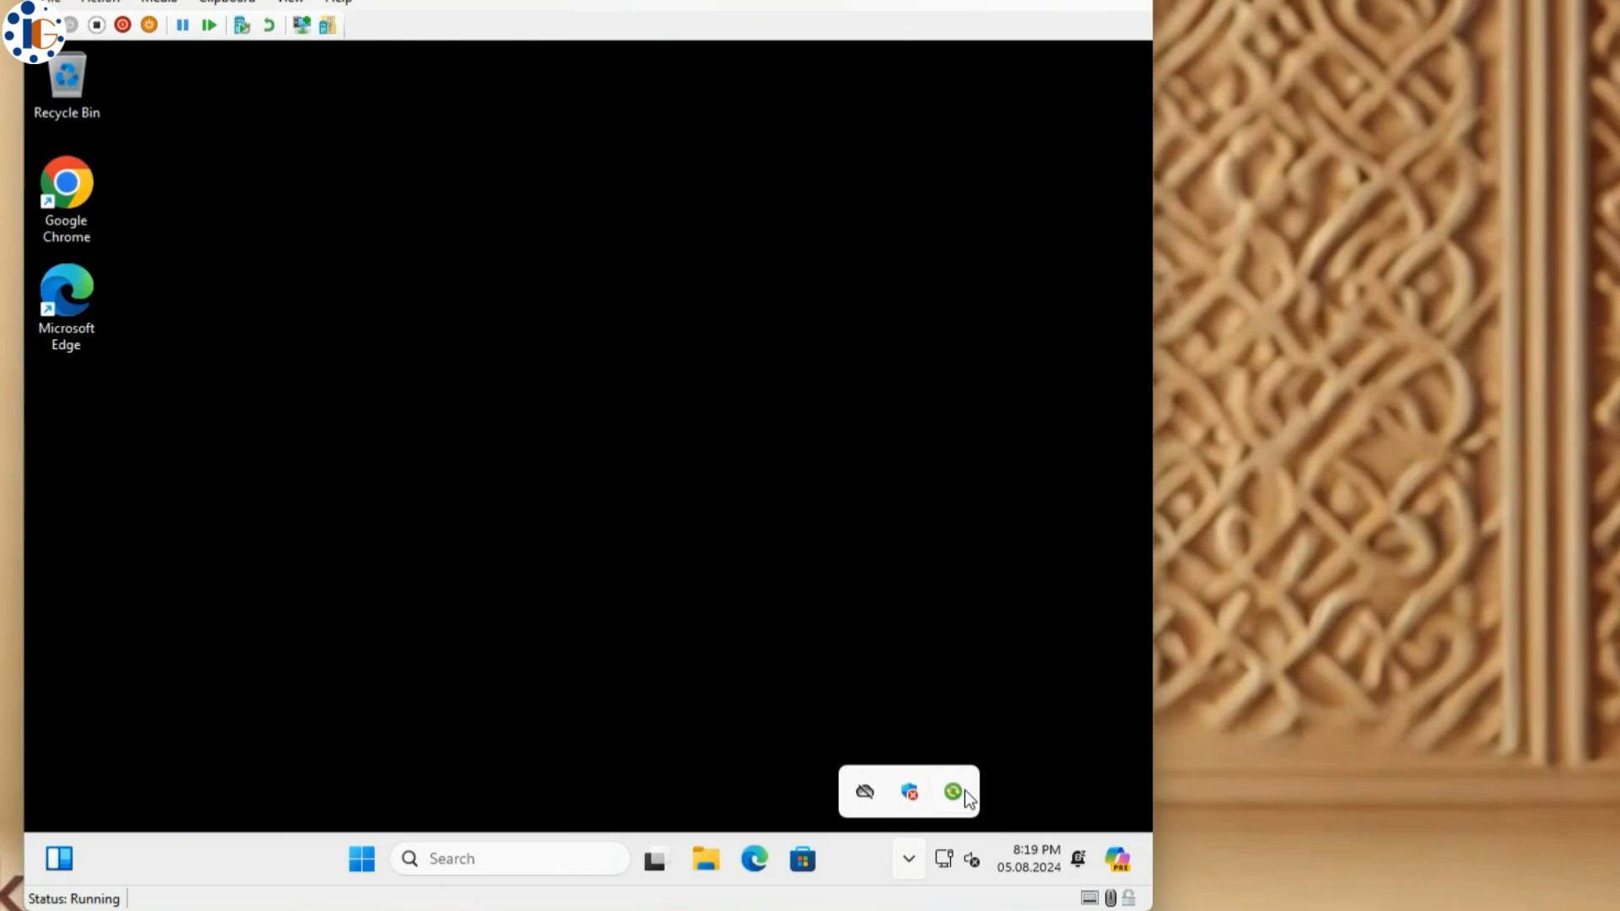
double_click(964, 790)
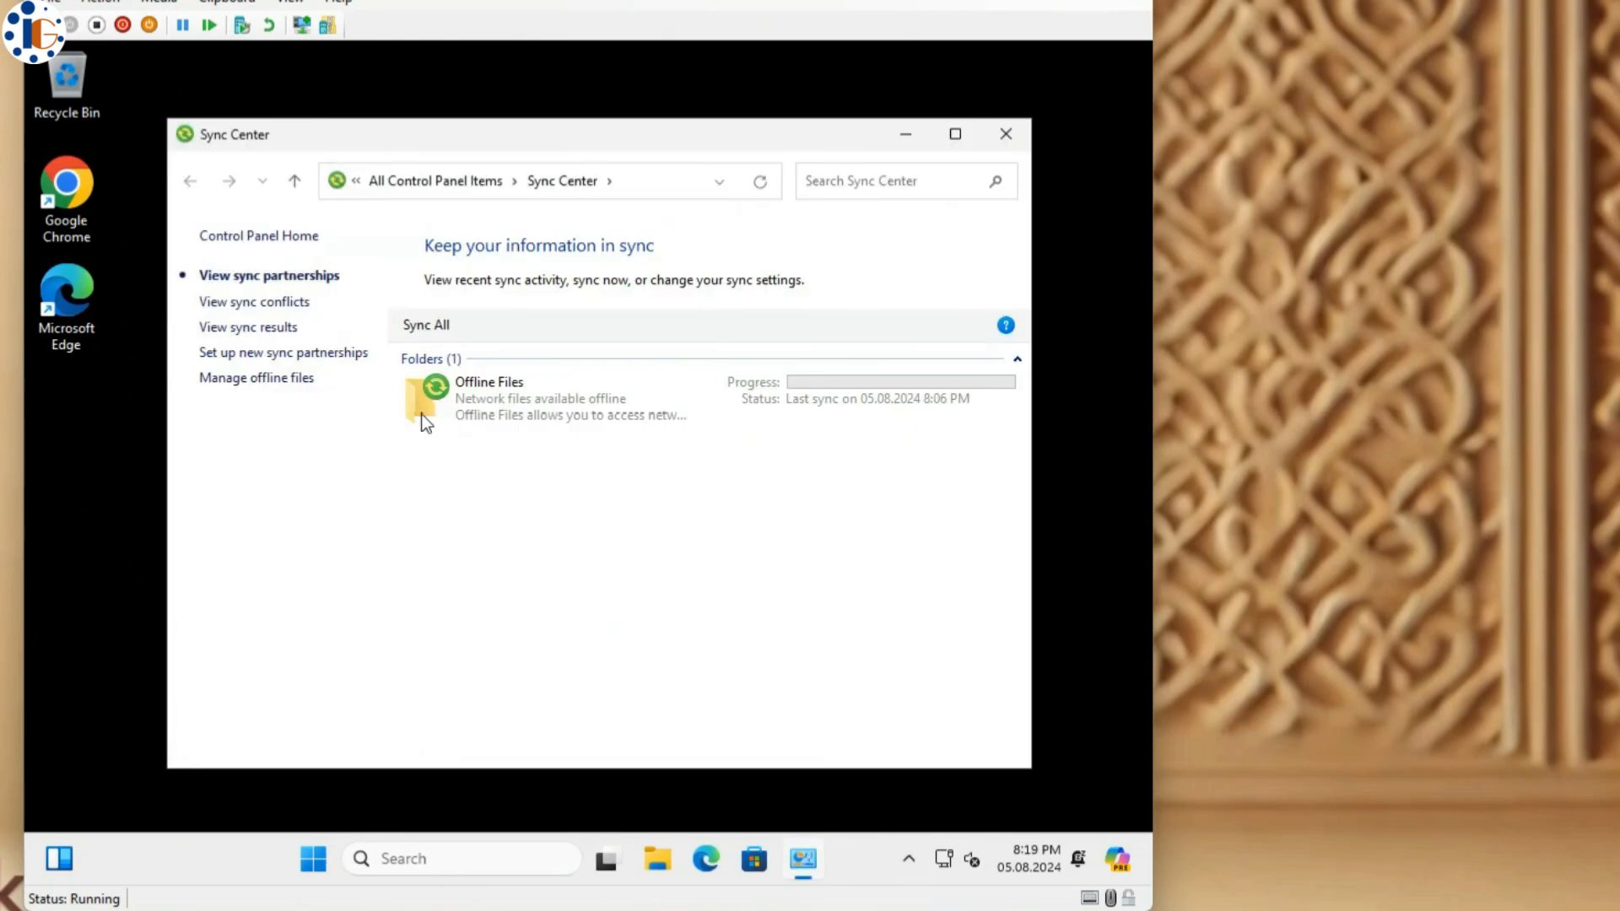
double_click(423, 396)
double_click(494, 379)
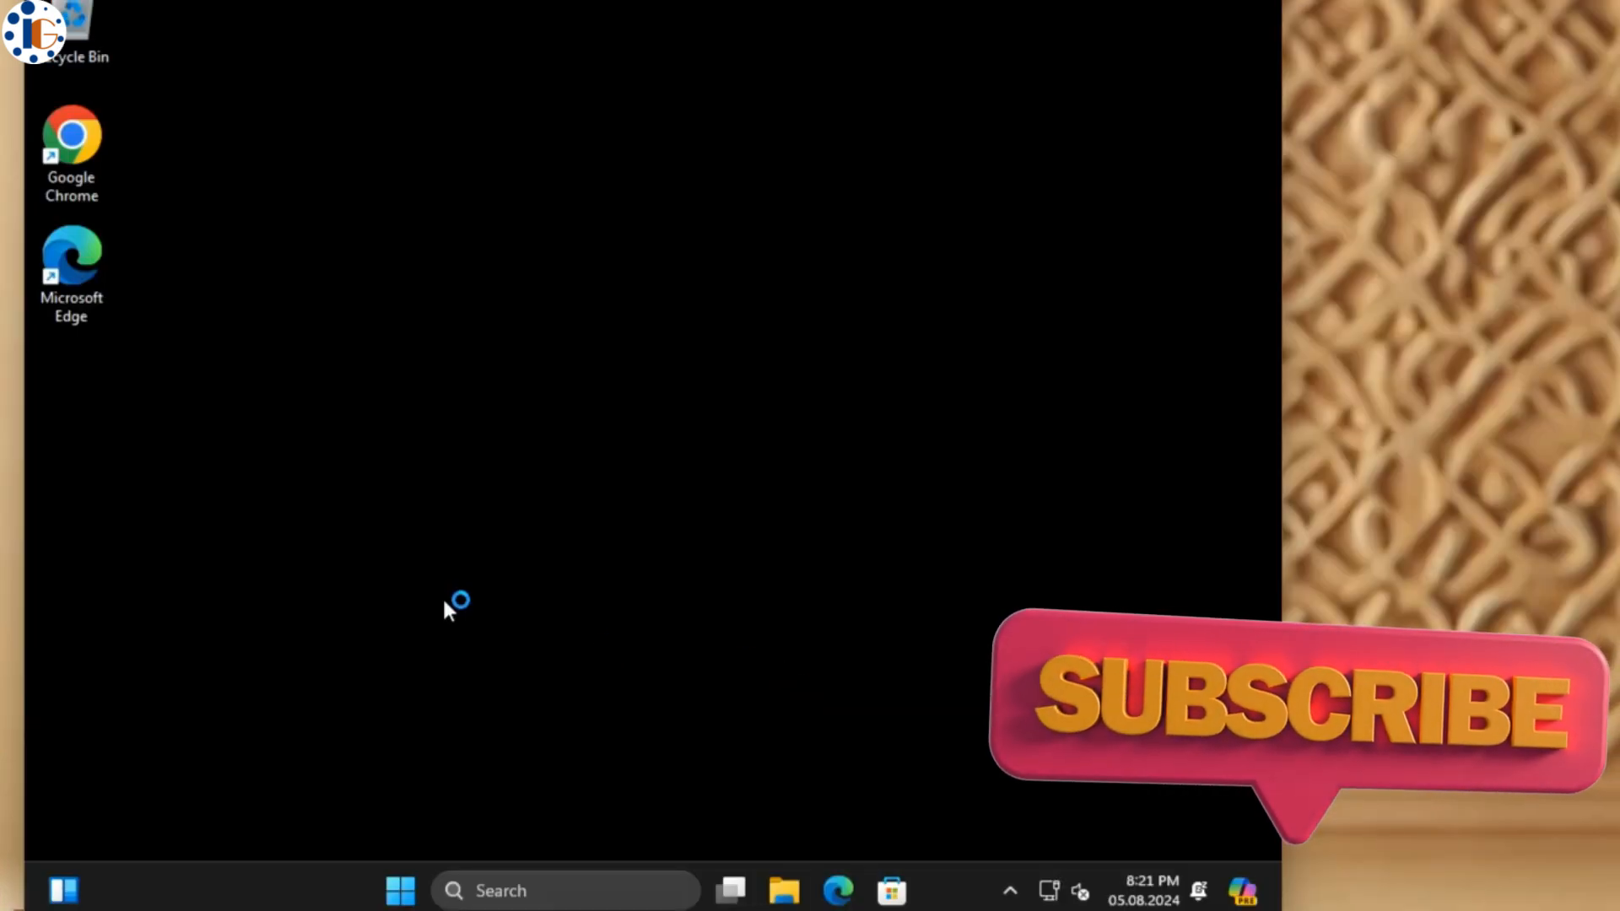
- Verify This PC shows only New Volume (D:) with the C: drive hidden
key(super+e)
click(125, 601)
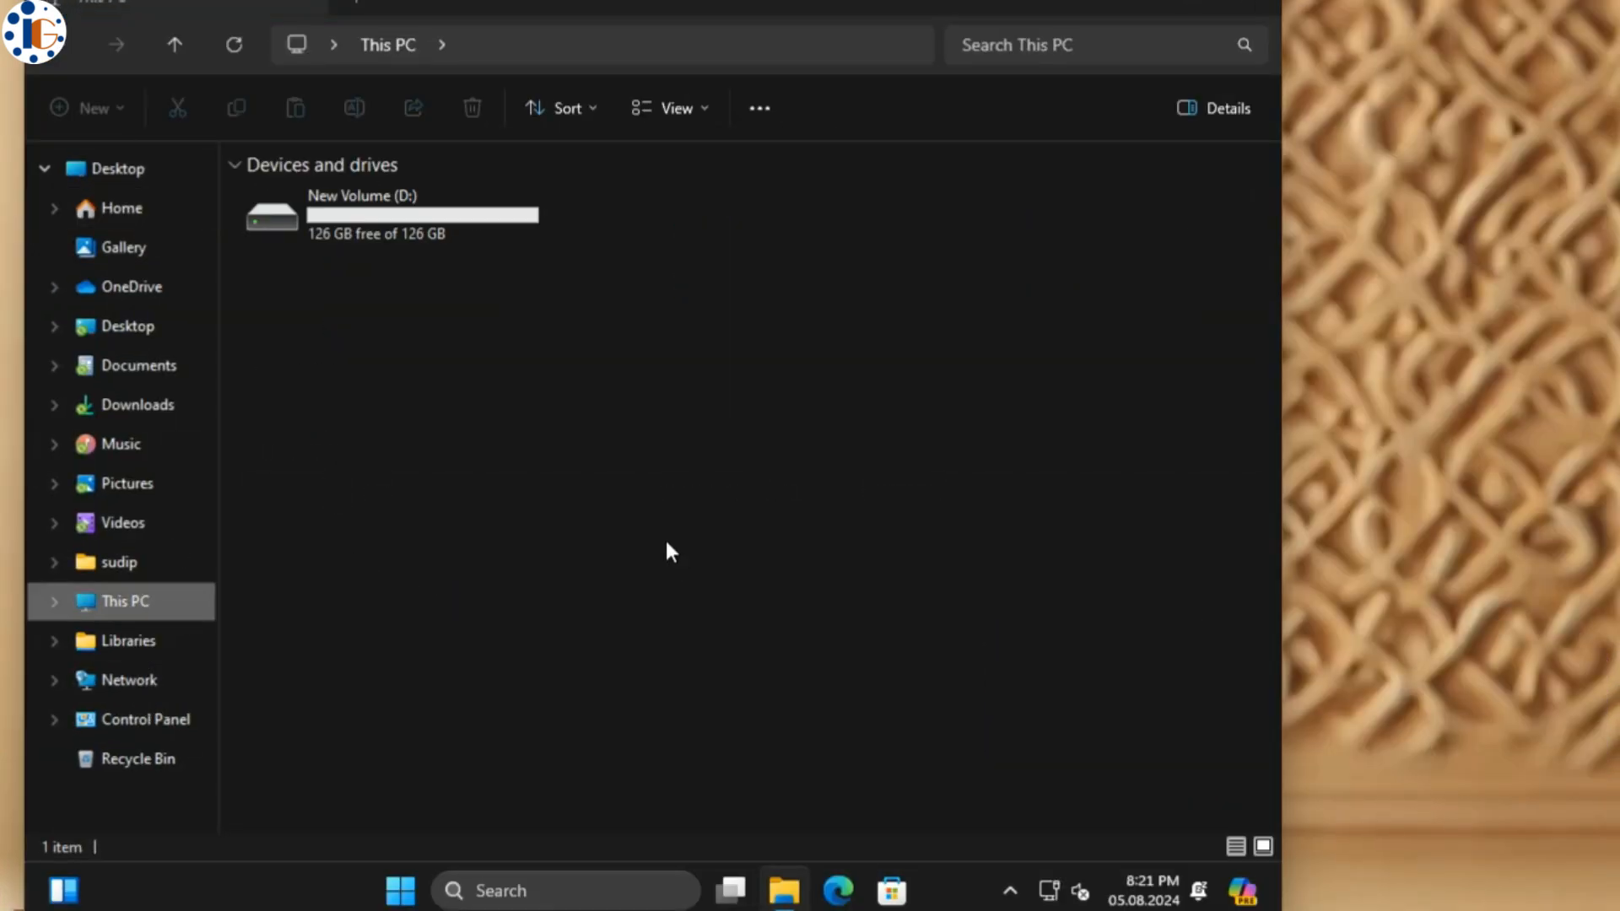
right_click(574, 364)
click(686, 596)
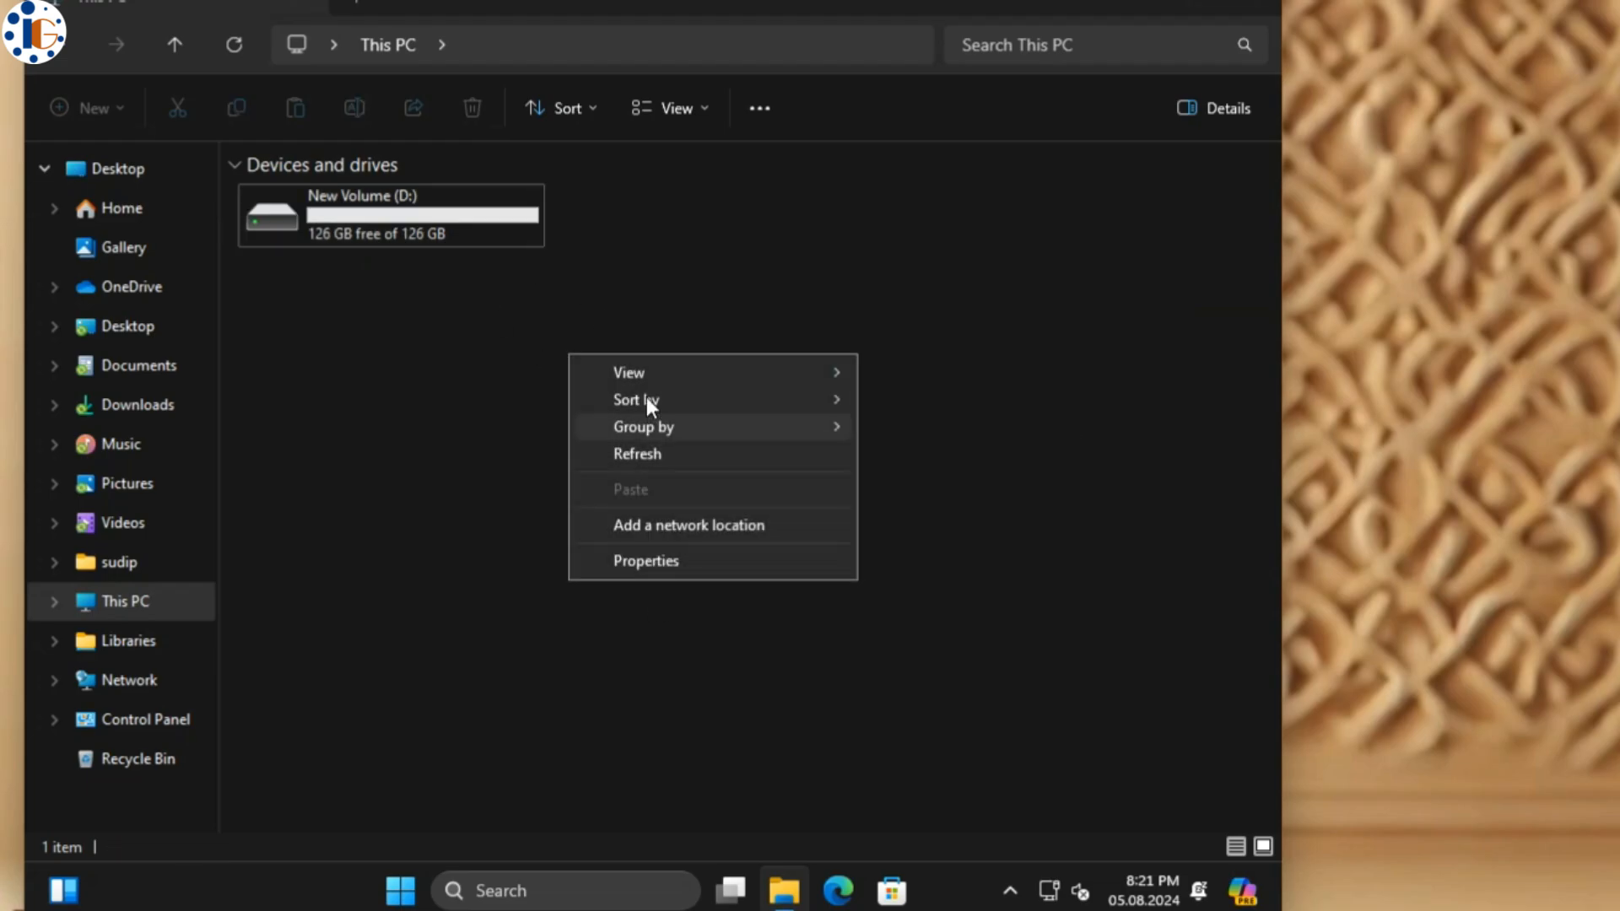